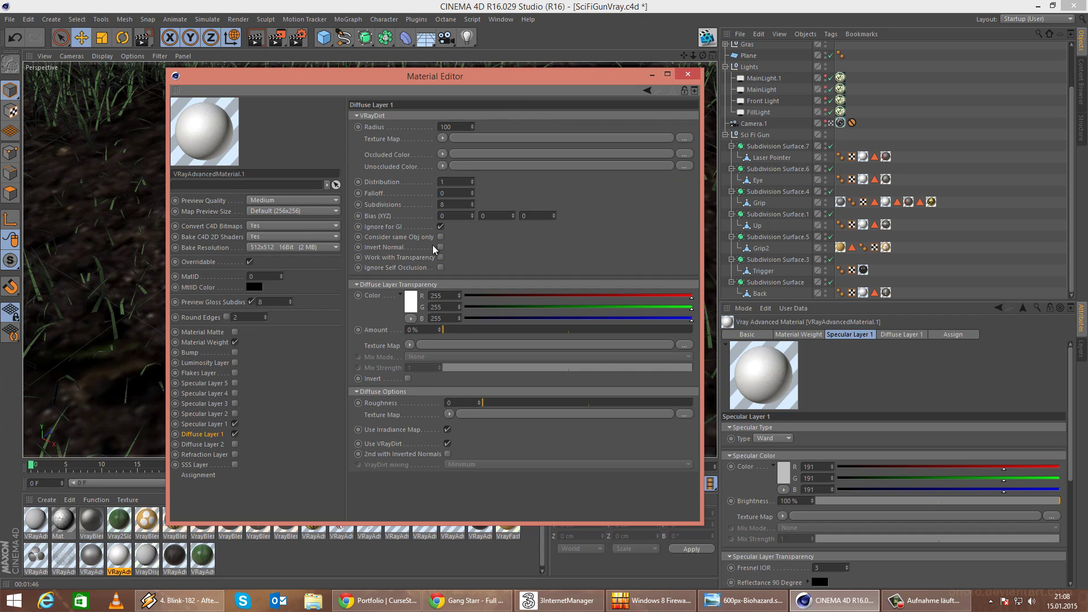
Assign a Color shader to VRayDirt's Unoccluded Color in Diffuse Layer 1 and set its colour value (V) to 90%.
left_click(442, 137)
left_click(366, 147)
left_click(443, 168)
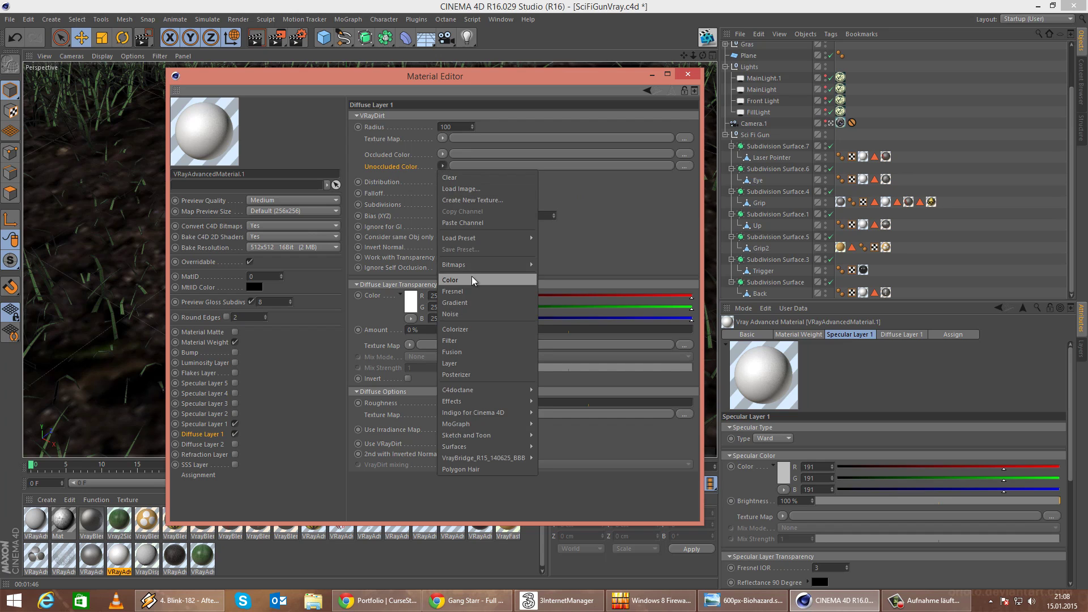
left_click(471, 279)
left_click(442, 200)
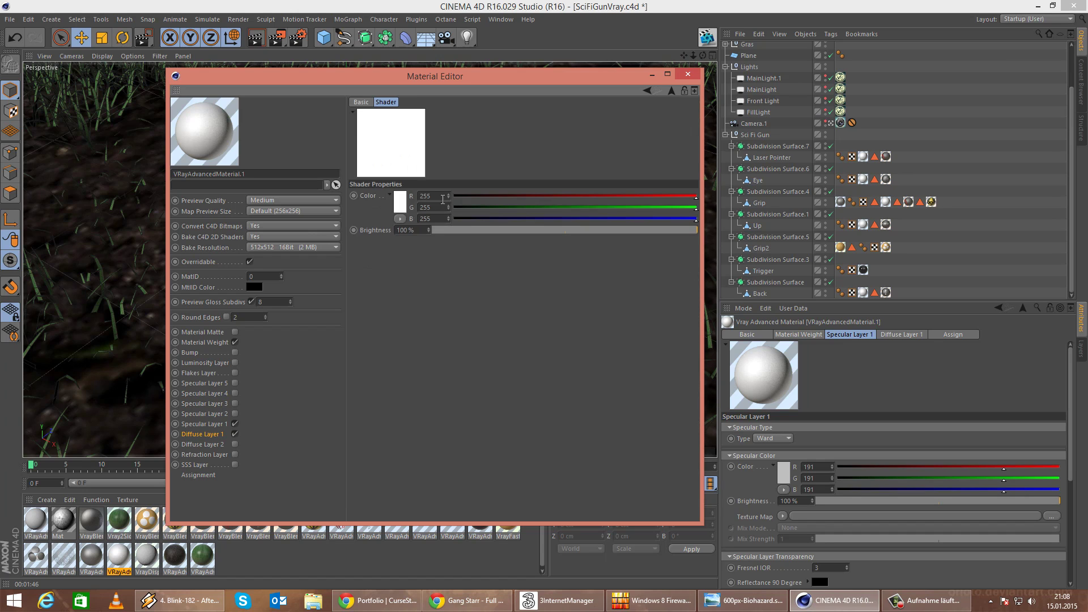
left_click(400, 203)
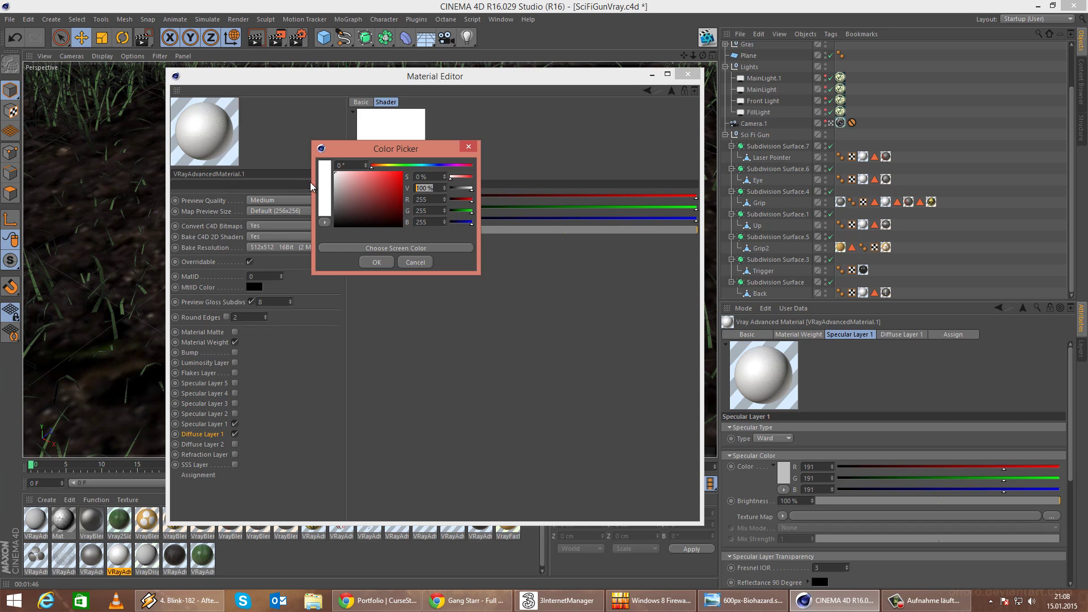
type("90")
key("Return")
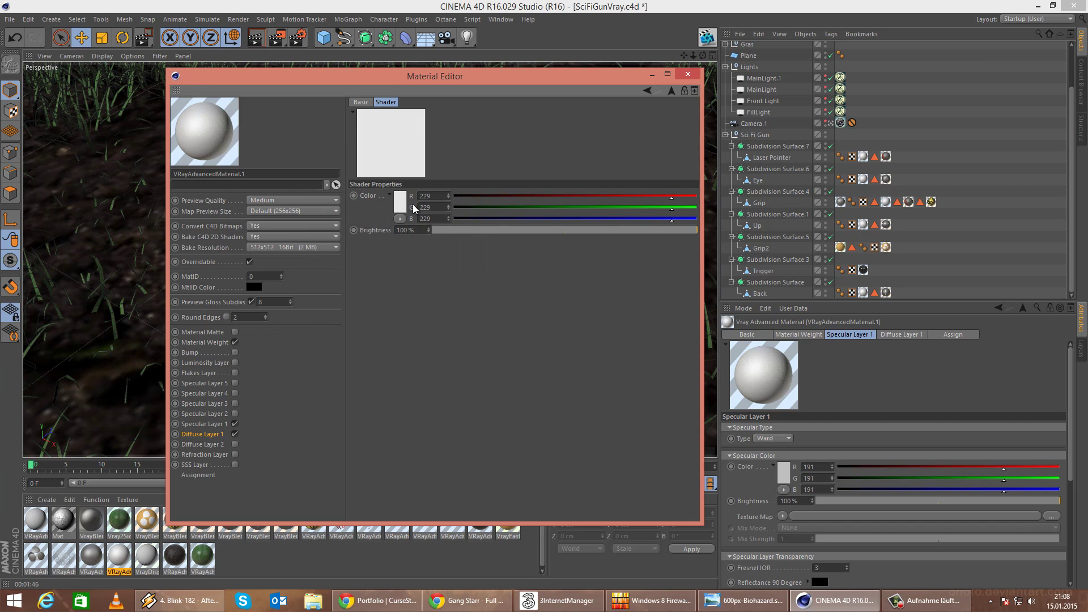
Set the Unoccluded Color shader's colour value (V) to 10% and return to the Diffuse Layer 1 settings.
left_click(403, 196)
left_click_drag(433, 183, 295, 166)
type("10")
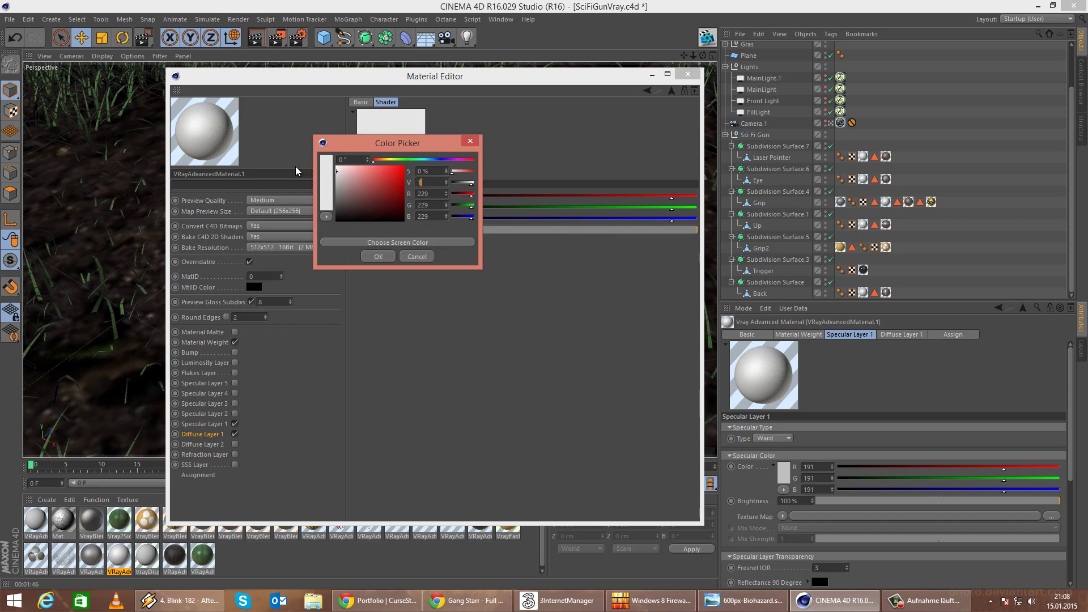
key("Return")
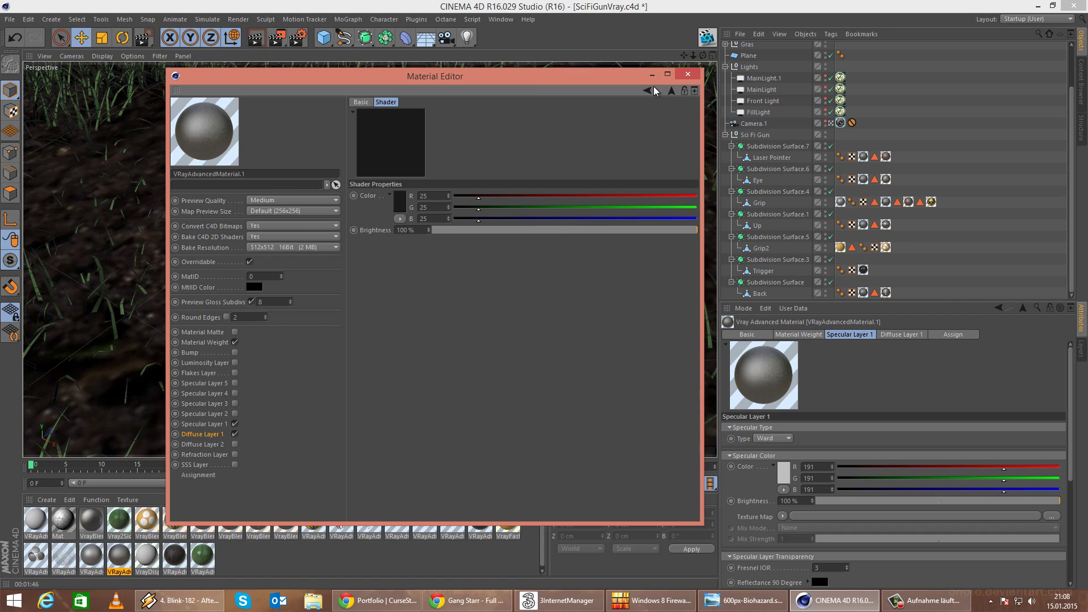
left_click(649, 90)
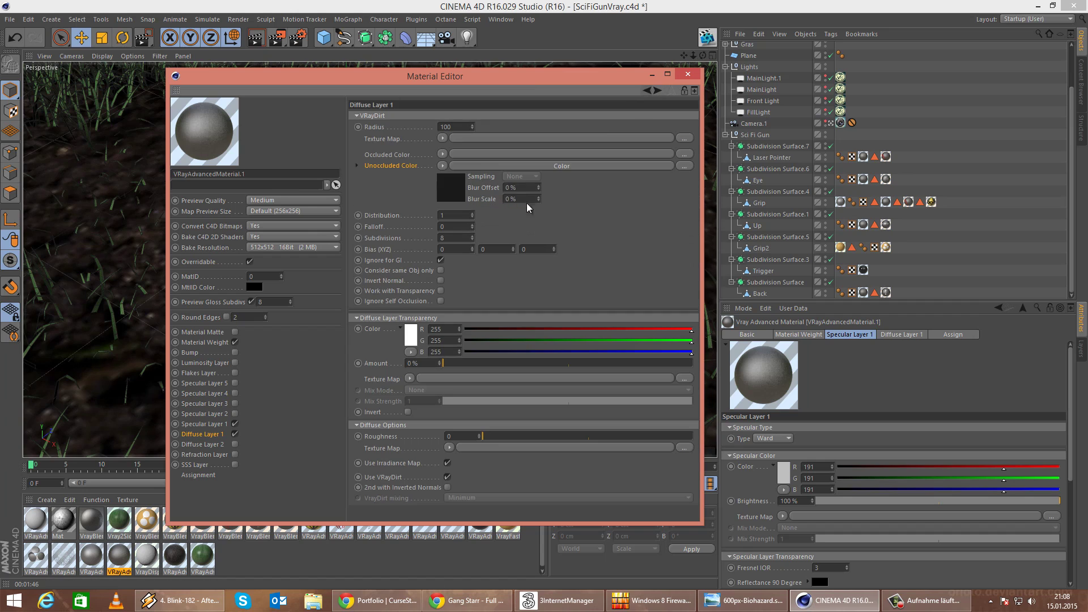
Assign a Color shader to VRayDirt's Occluded Color, set its colour value (V) to 50% and return to the layer settings.
left_click(442, 154)
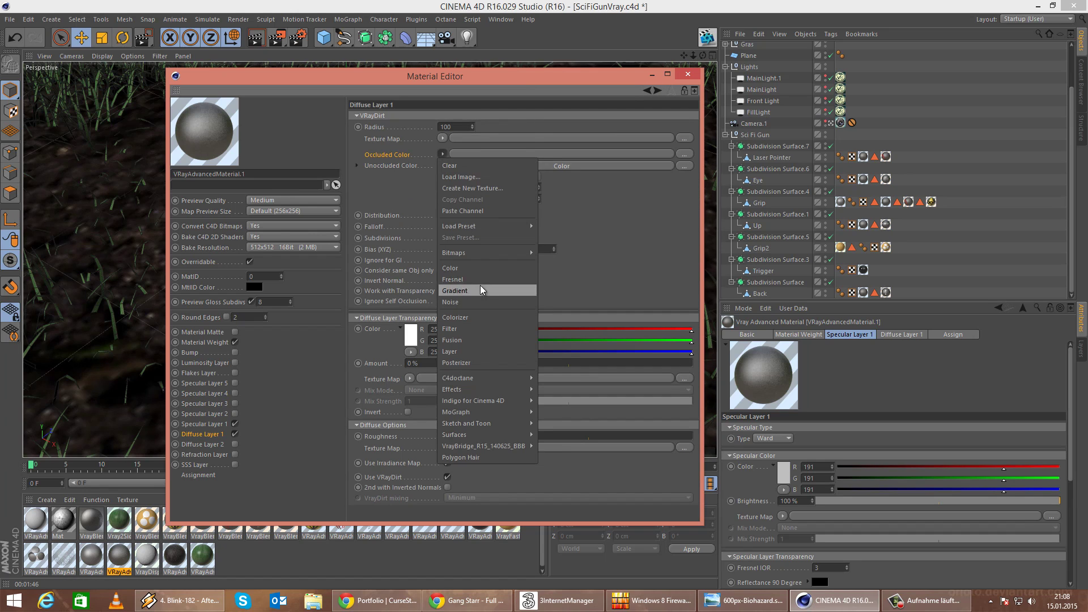
left_click(488, 271)
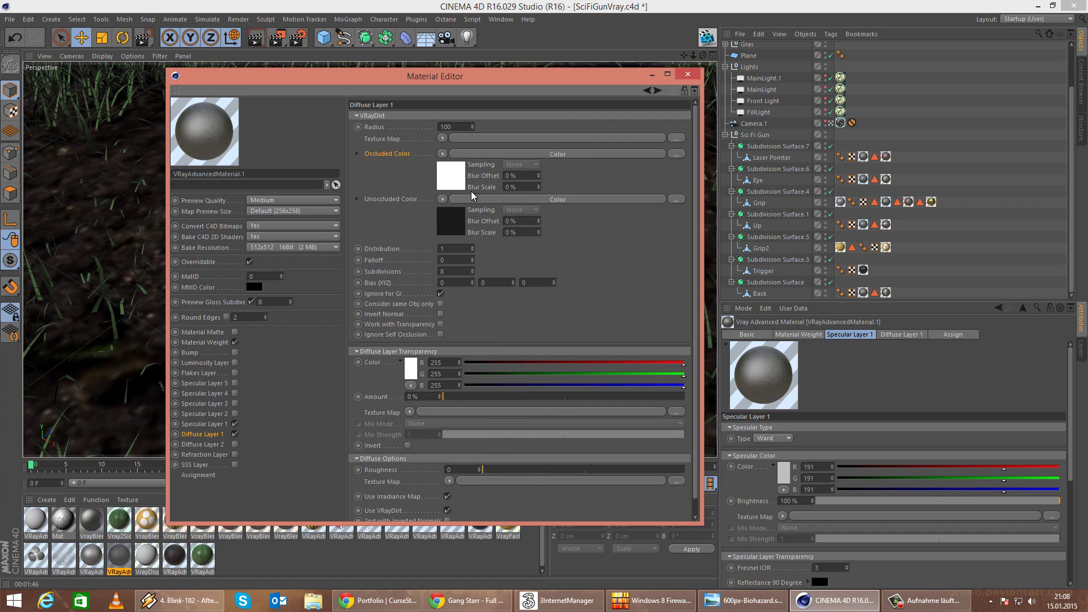
left_click(460, 175)
left_click(402, 205)
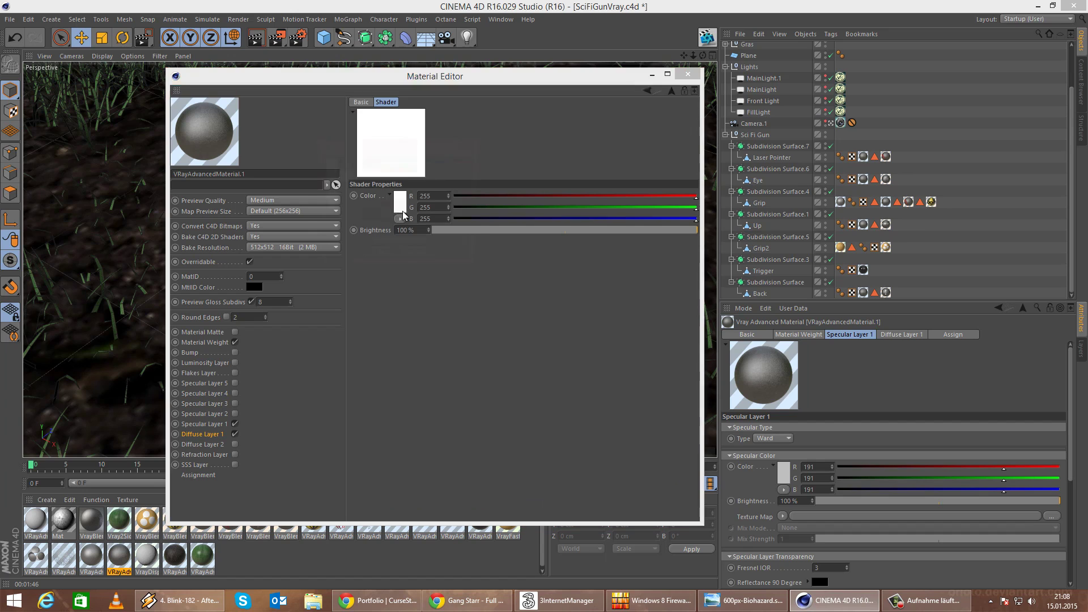
left_click_drag(435, 186, 269, 154)
type("5")
key("Return")
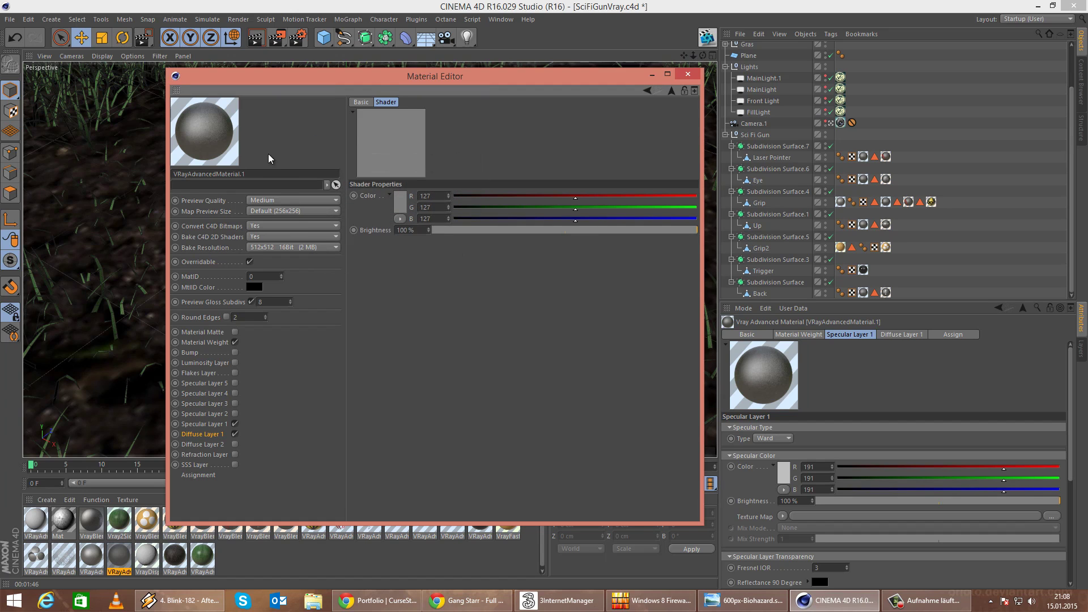
left_click(646, 90)
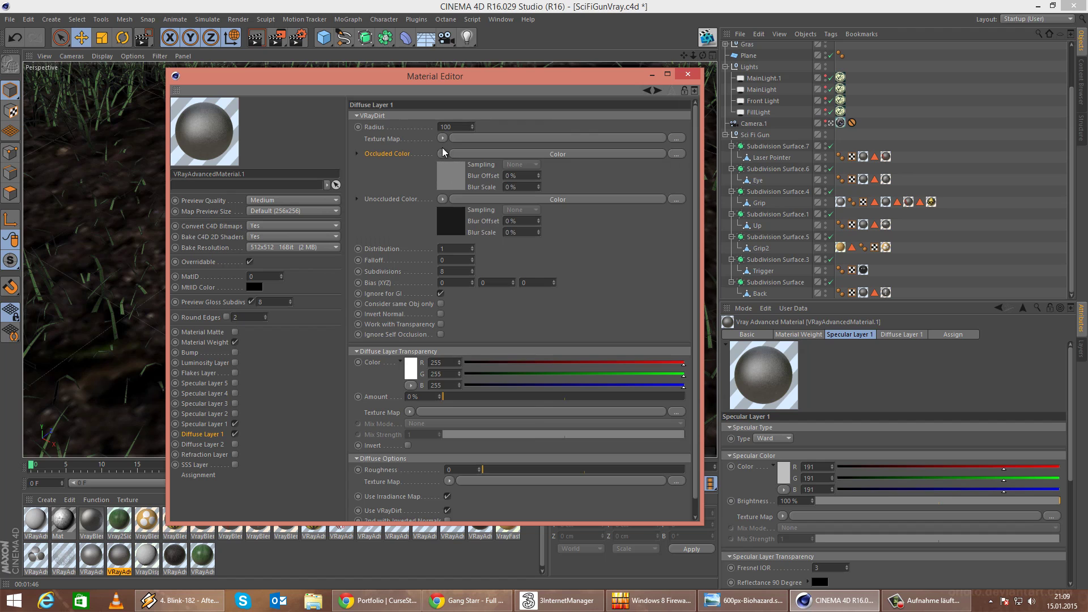
Load Scratches.jpg from Asgard\Armadyne\ParkingLotWithAssets\parkinglot\tex as the VRayDirt Texture Map, without copying it to the project location.
left_click(442, 153)
left_click(458, 160)
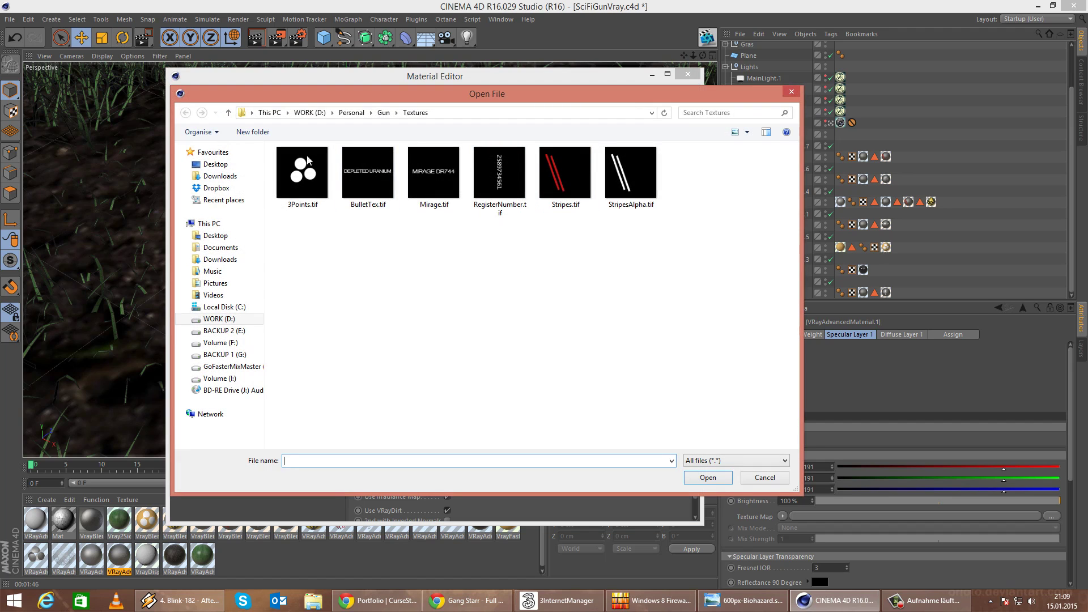
left_click(352, 112)
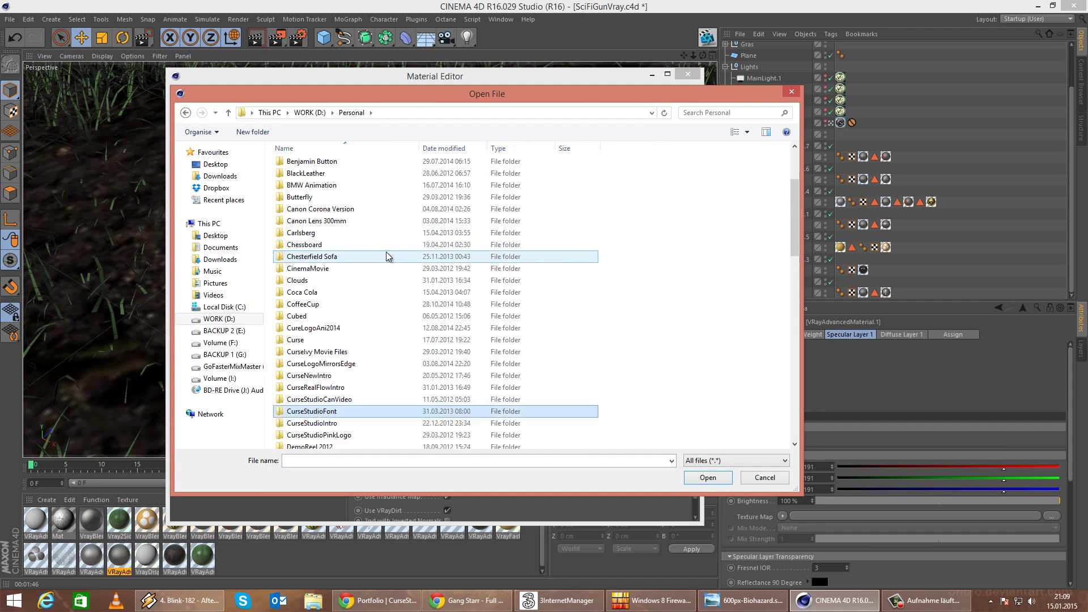
scroll(386, 252, "up", 3)
double_click(316, 224)
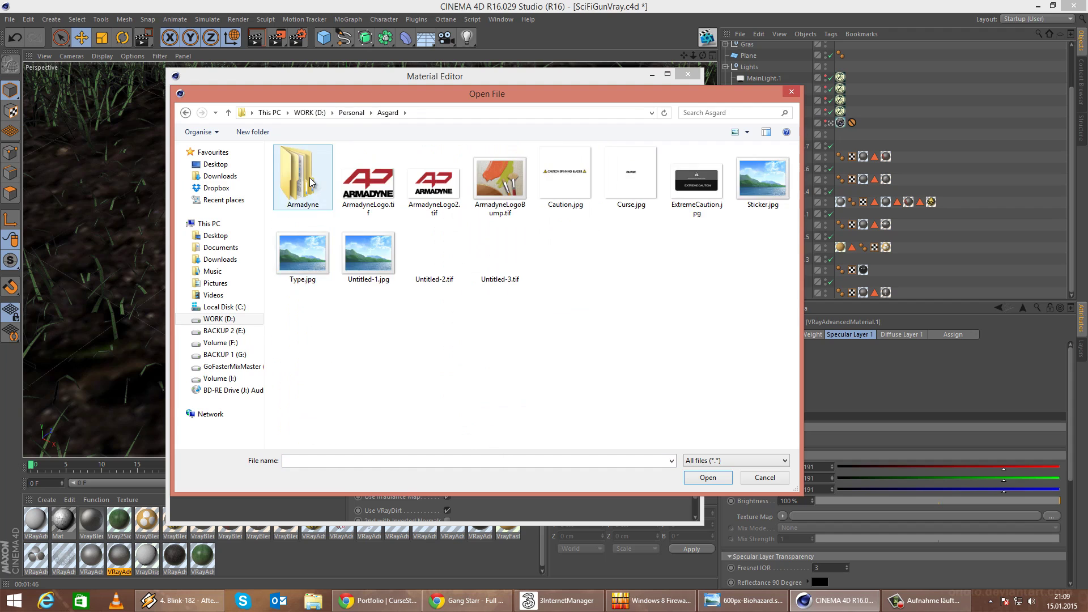
double_click(311, 181)
double_click(317, 231)
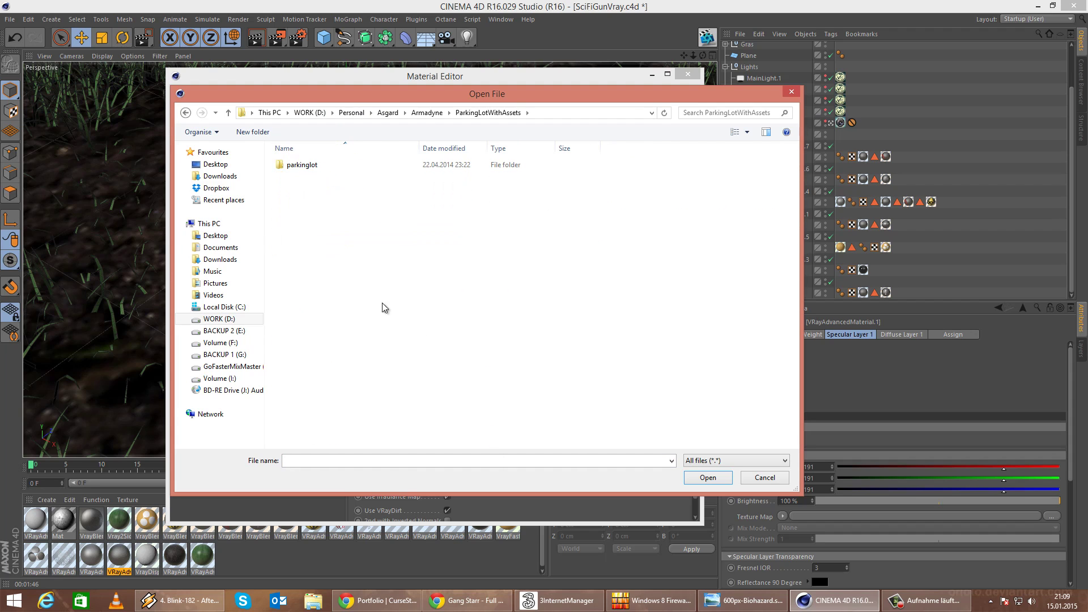
double_click(315, 165)
double_click(289, 176)
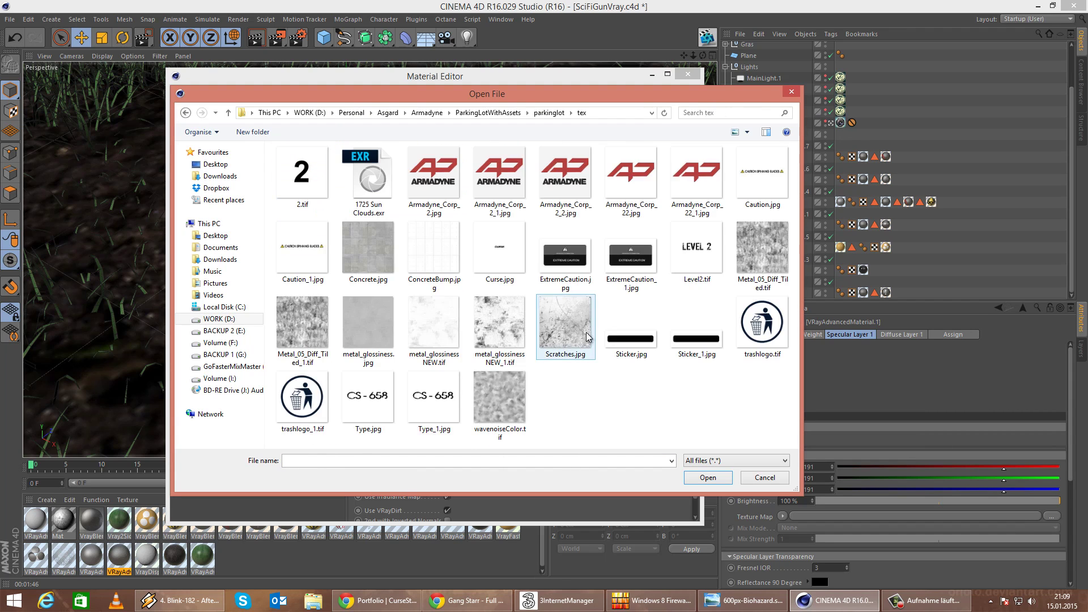
double_click(567, 326)
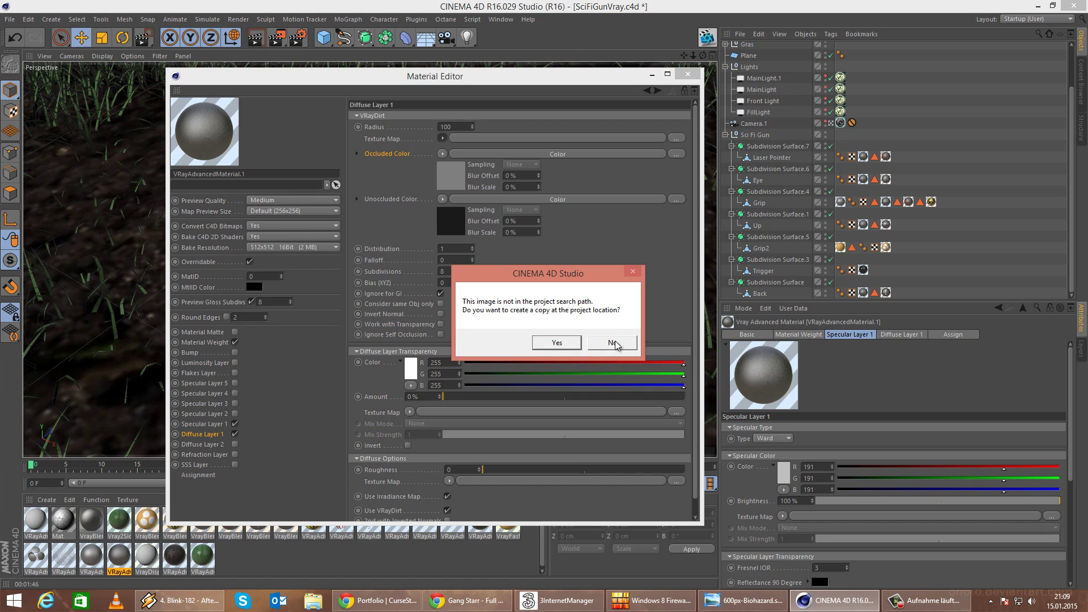
left_click(613, 344)
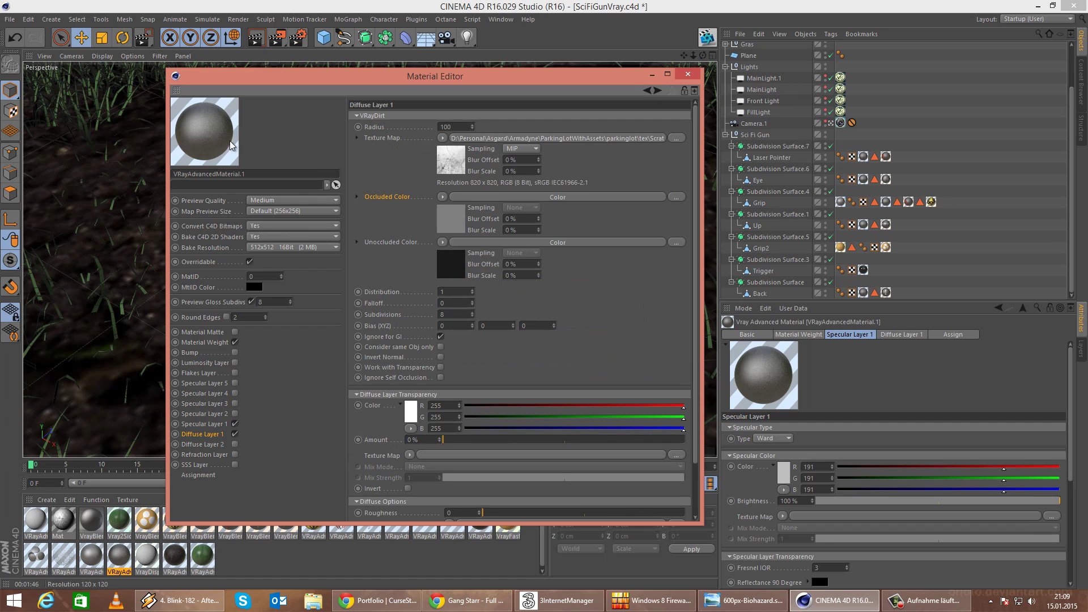
Enable Invert Normal in the VRayDirt settings.
scroll(564, 320, "down", 3)
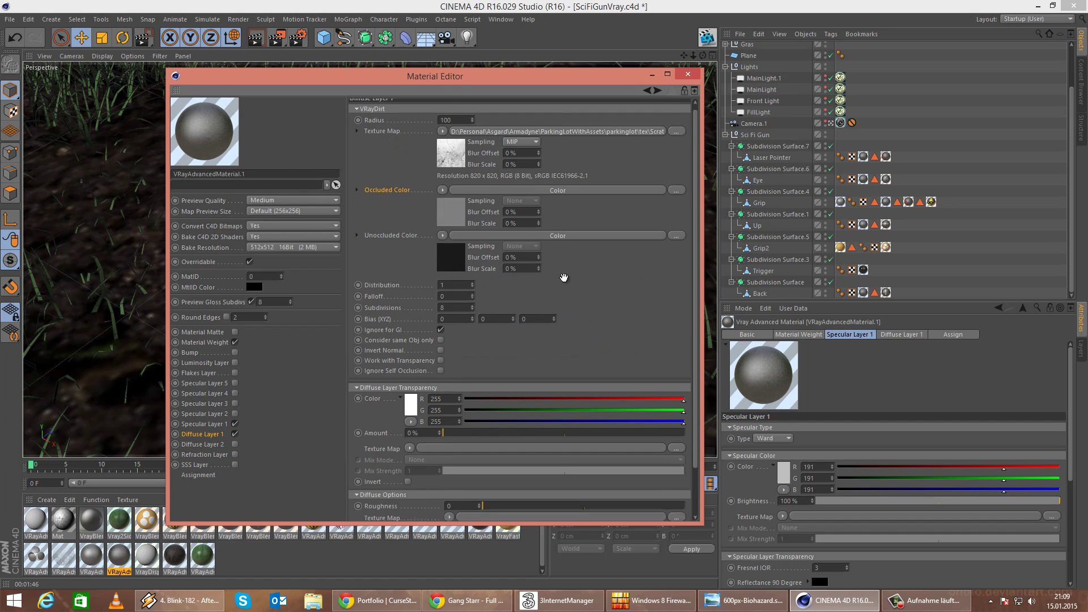
left_click(440, 318)
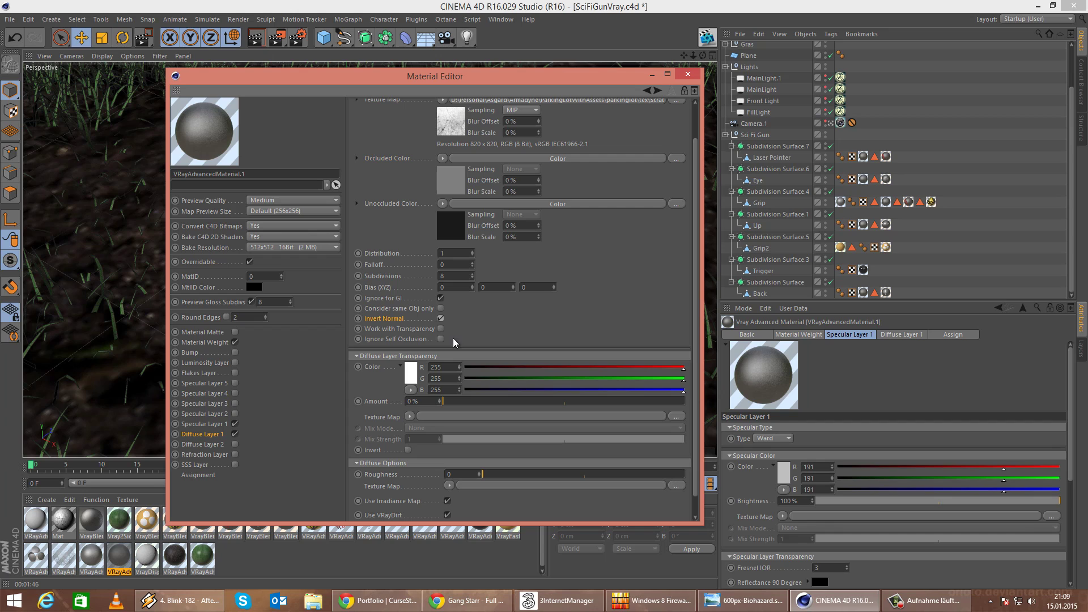
scroll(594, 337, "up", 3)
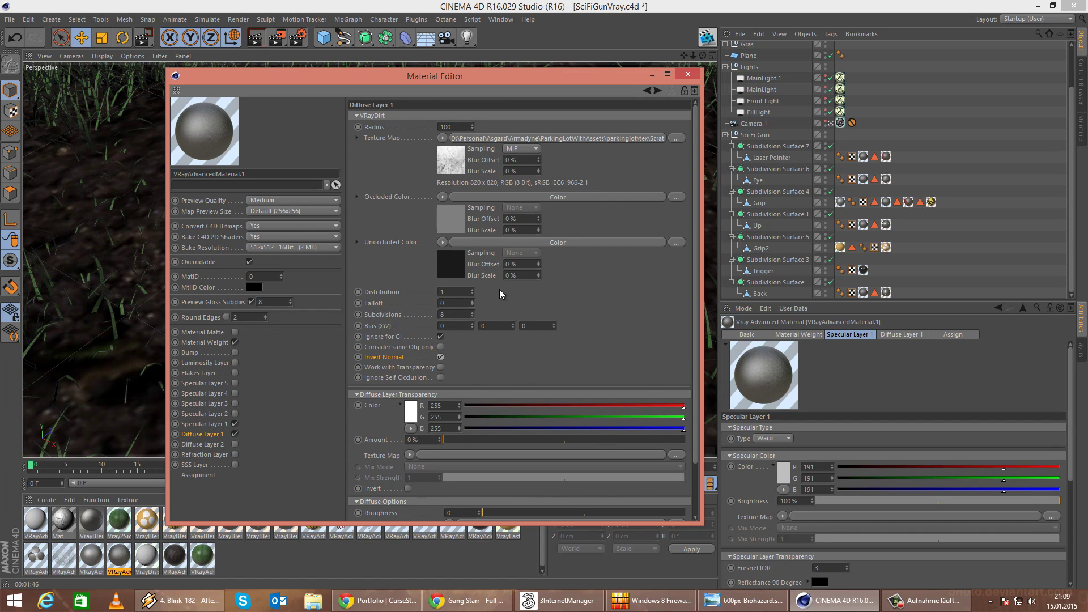
scroll(475, 363, "down", 5)
scroll(471, 362, "up", 5)
Close the material editor and render a test region over the front part of the gun.
left_click(686, 75)
left_click_drag(282, 41, 345, 60)
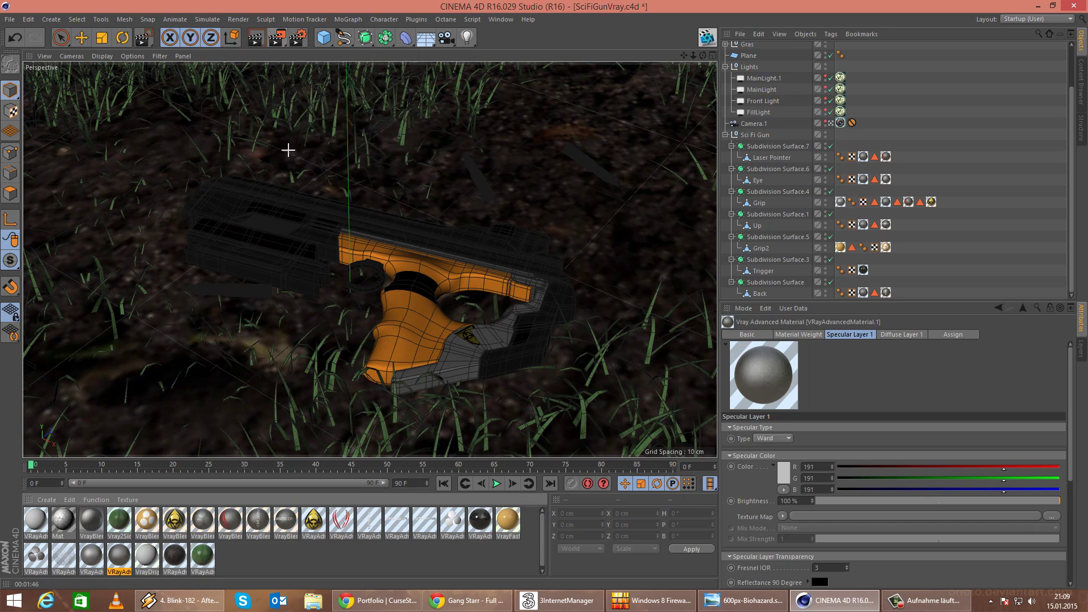
left_click_drag(170, 170, 345, 292)
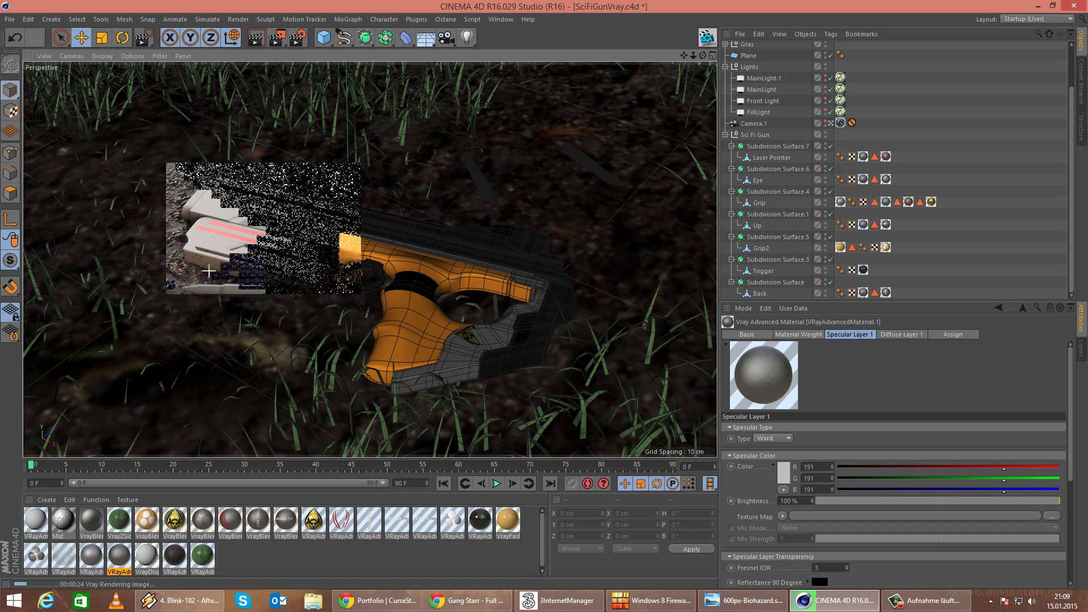
Reopen the dirt material and copy the Occluded Color shader into the Unoccluded Color channel.
double_click(119, 558)
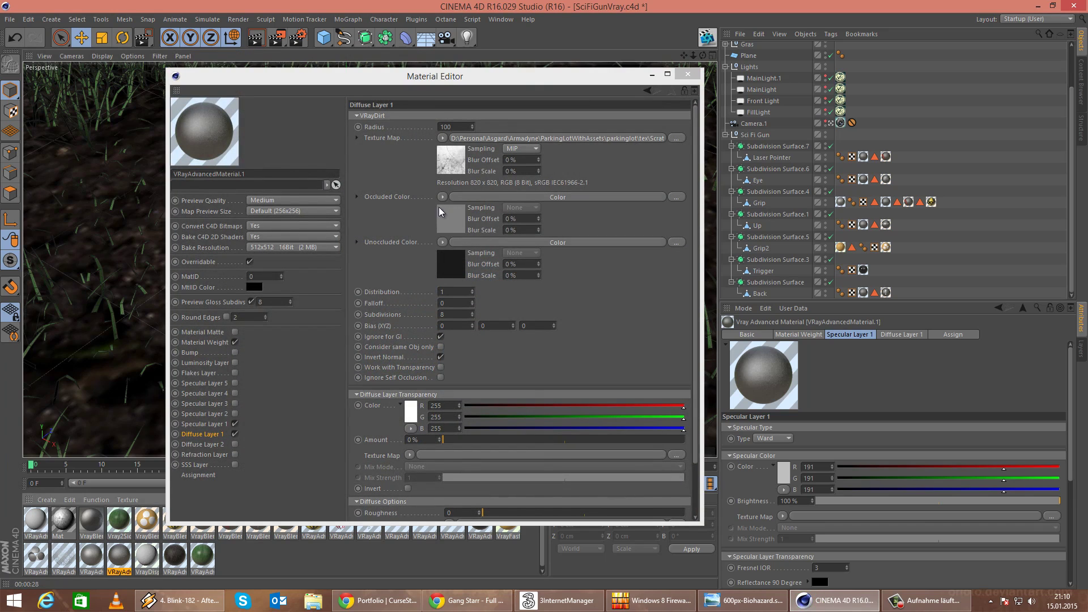
left_click(443, 199)
left_click(461, 257)
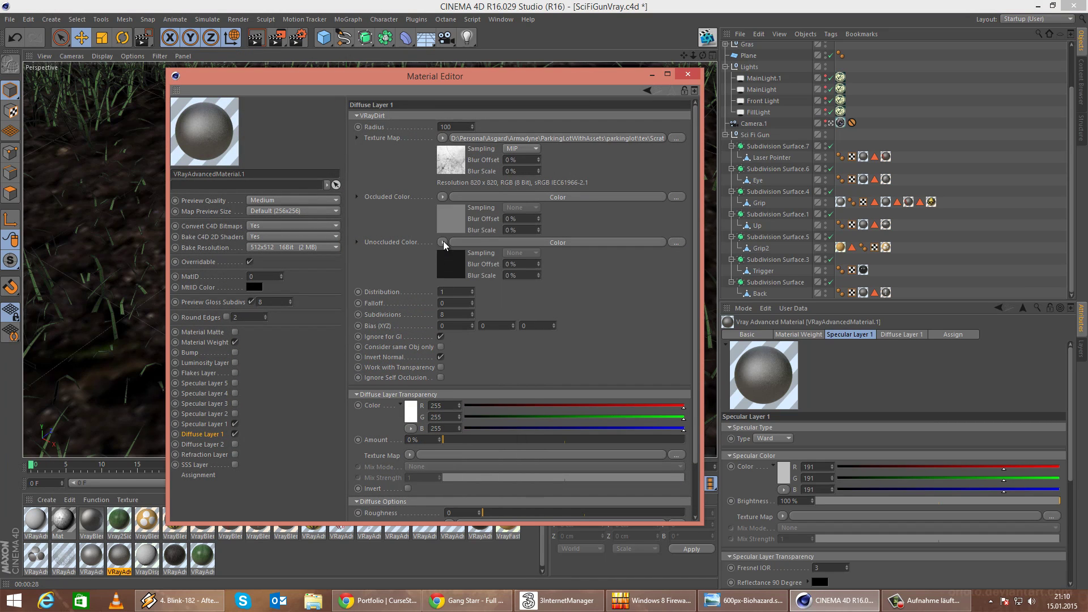
left_click(442, 243)
left_click(471, 315)
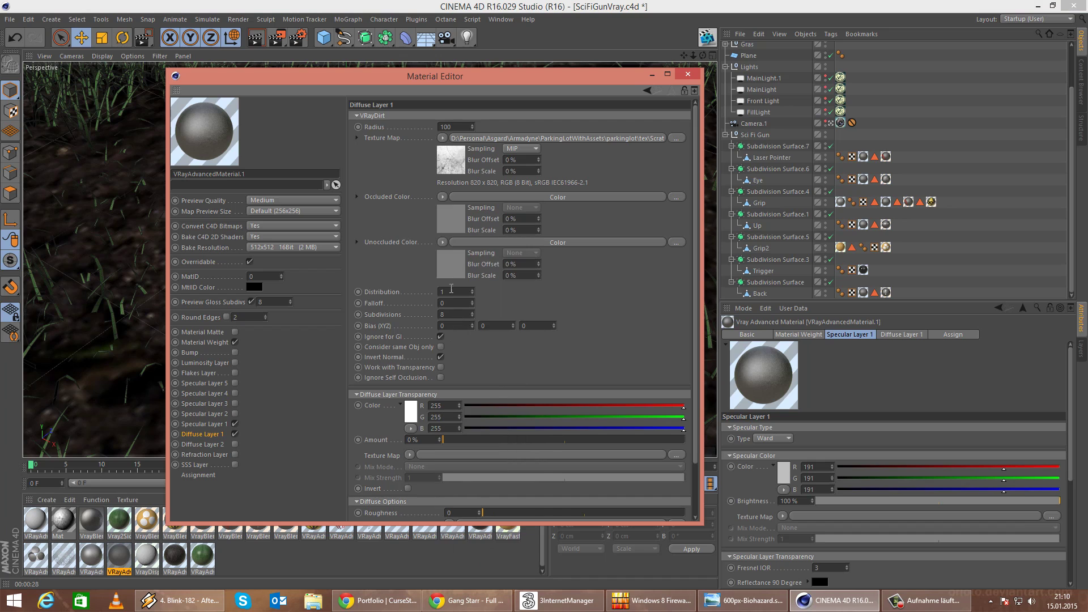
Set the Occluded Color shader's colour value (V) to 10% and return to the layer settings.
left_click(445, 220)
left_click(401, 203)
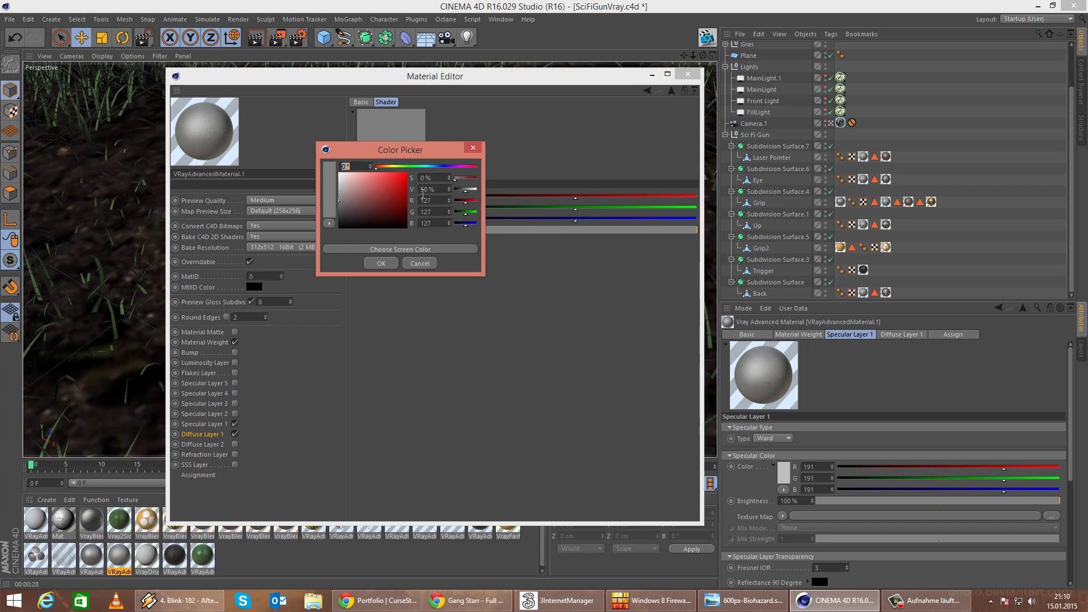
type("10")
key("Return")
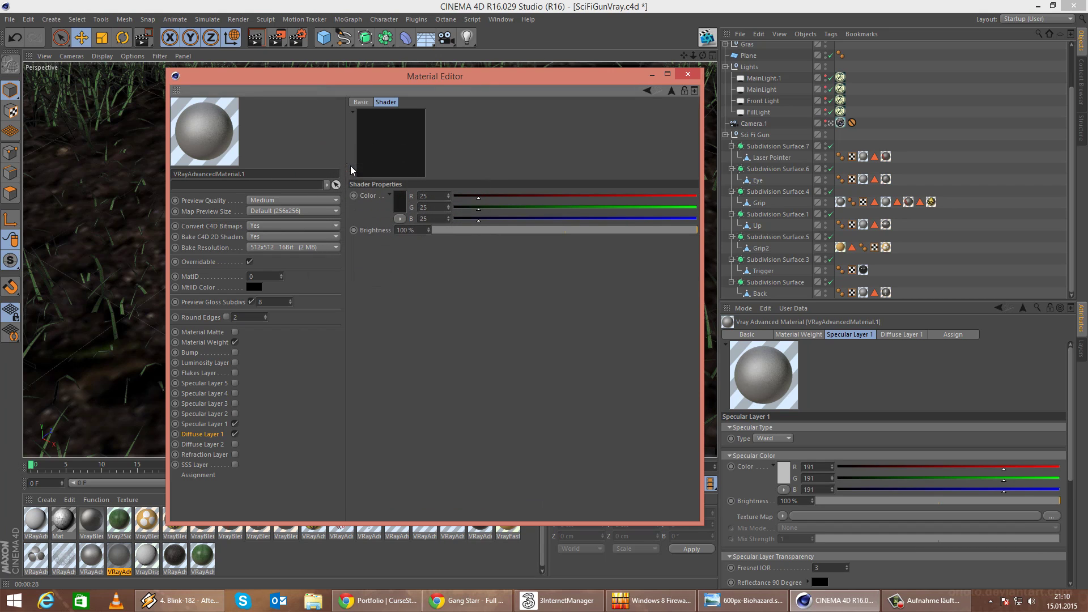
left_click(647, 91)
Close the material editor and render the gun's front region again to check the swapped dirt colours.
left_click(688, 75)
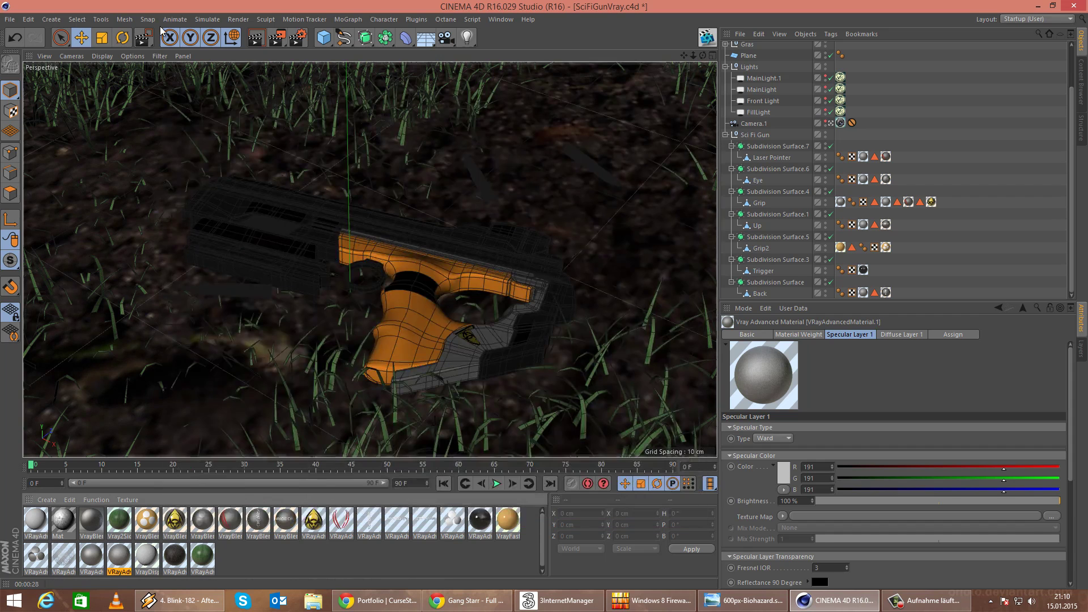
left_click_drag(172, 158, 365, 305)
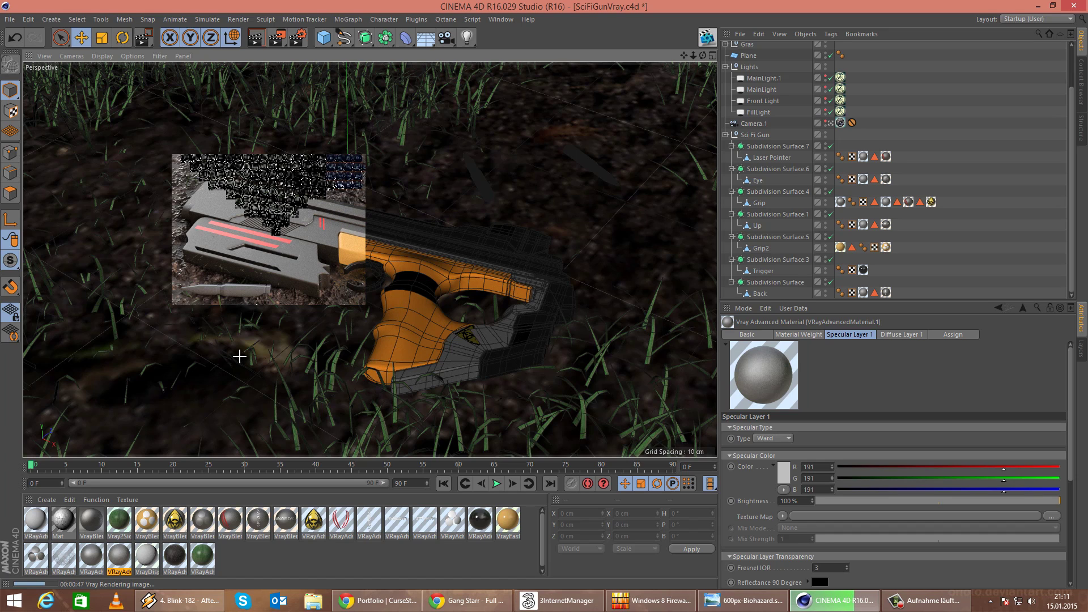
Reopen the dirt material and set the VRayDirt radius to 200.
double_click(119, 557)
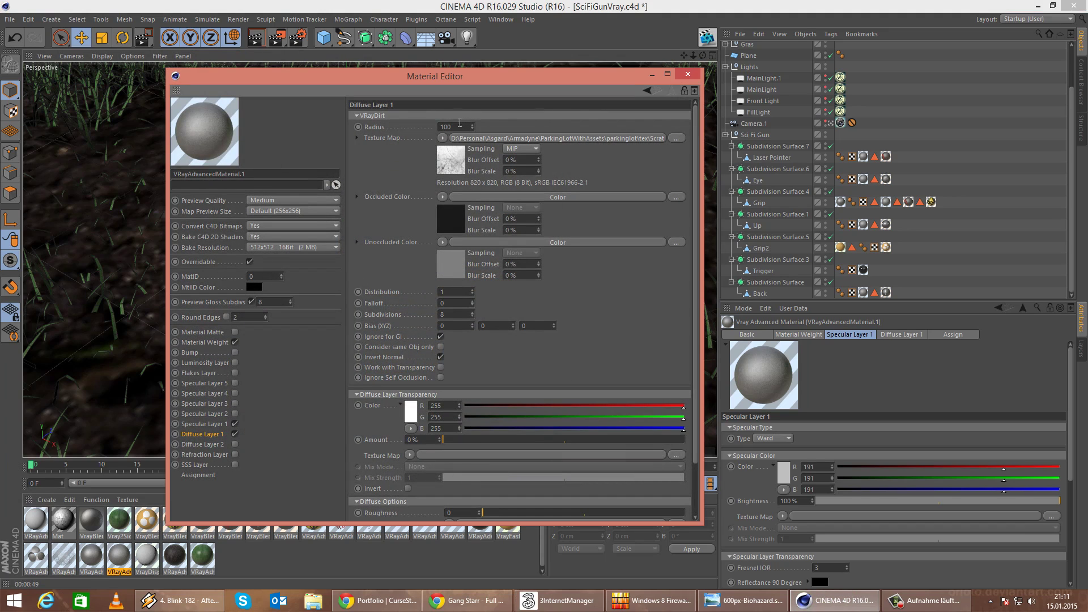
left_click_drag(461, 126, 318, 106)
type("200")
key("Return")
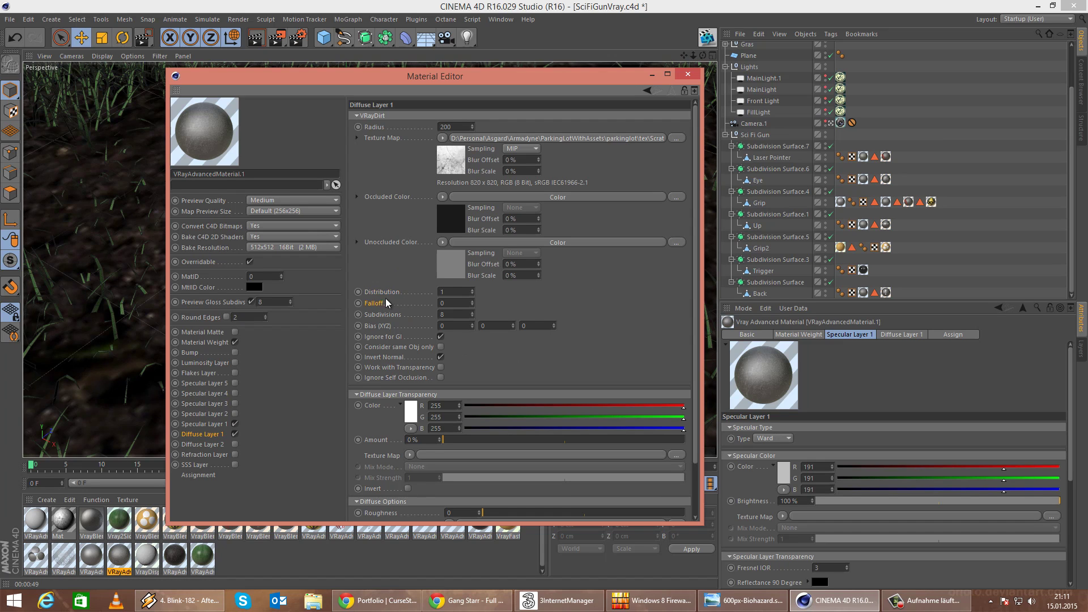
Open a new Google Chrome window.
right_click(470, 602)
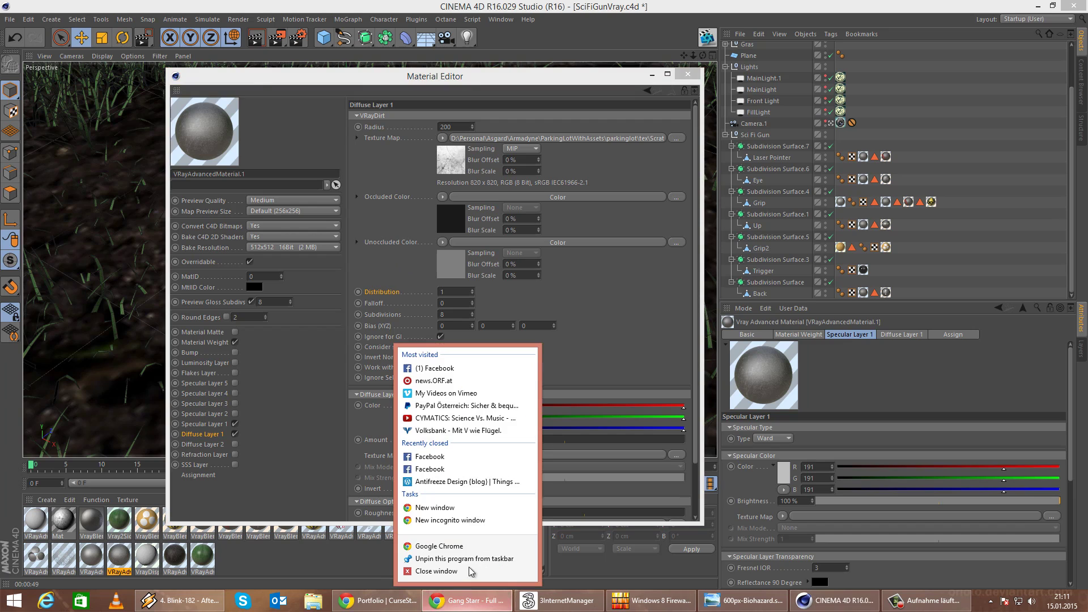
left_click(464, 508)
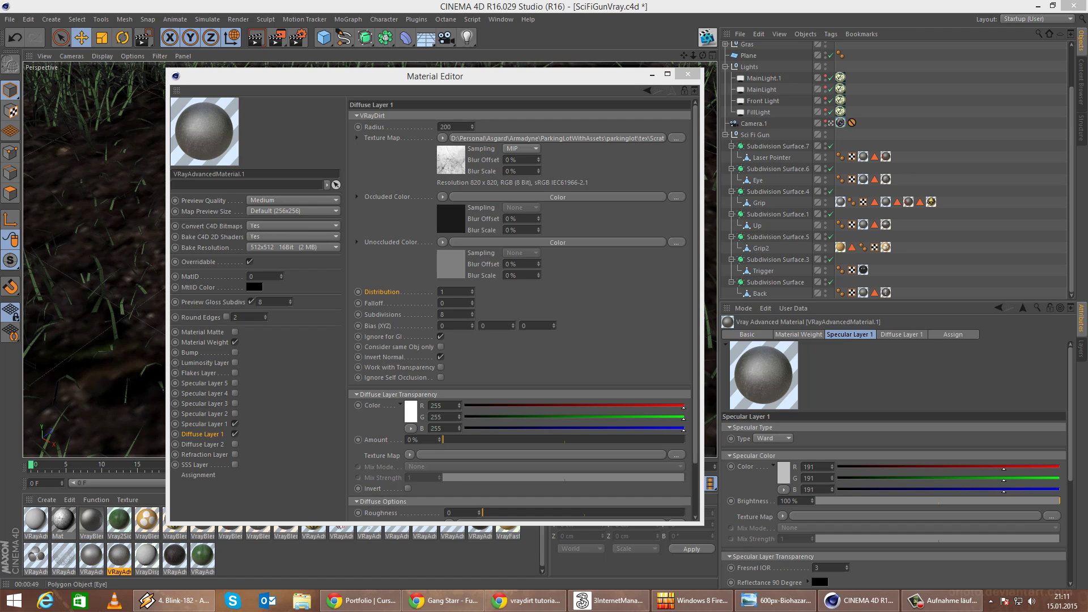
Examine the Chaos Group VRayDirt examples page for the distribution, falloff, subdivisions, texmap radius, invert normal and bias parameters.
left_click_drag(0, 148, 497, 47)
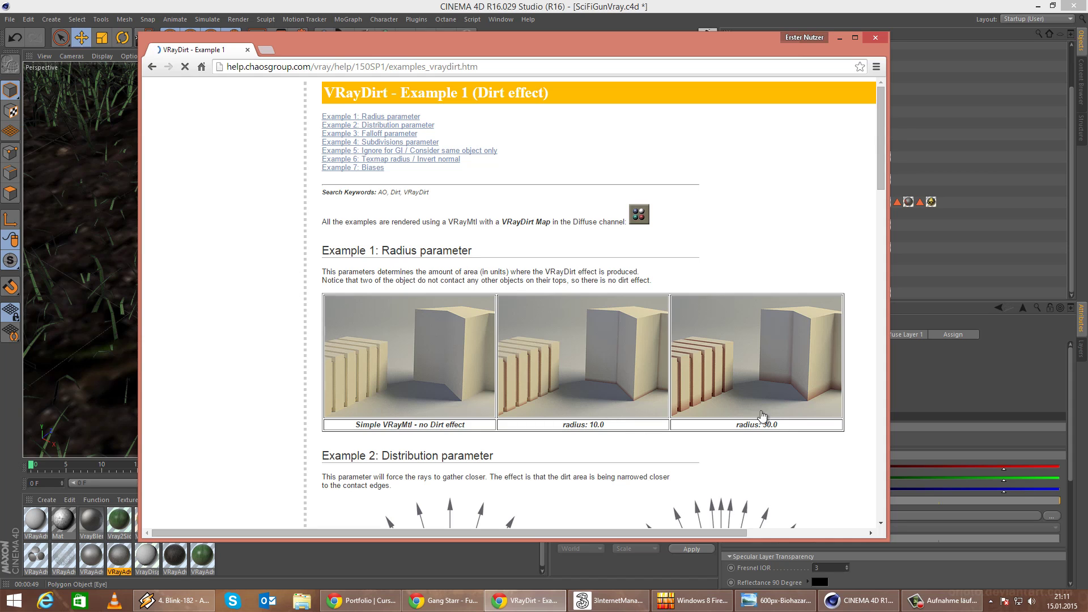
scroll(799, 391, "down", 3)
scroll(769, 311, "down", 6)
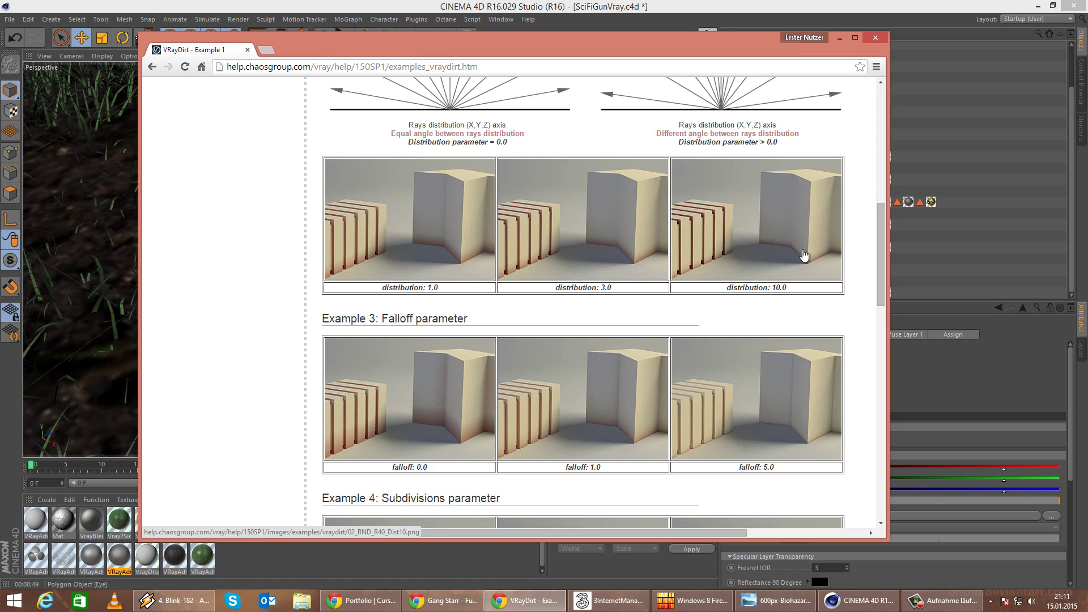
scroll(802, 255, "down", 4)
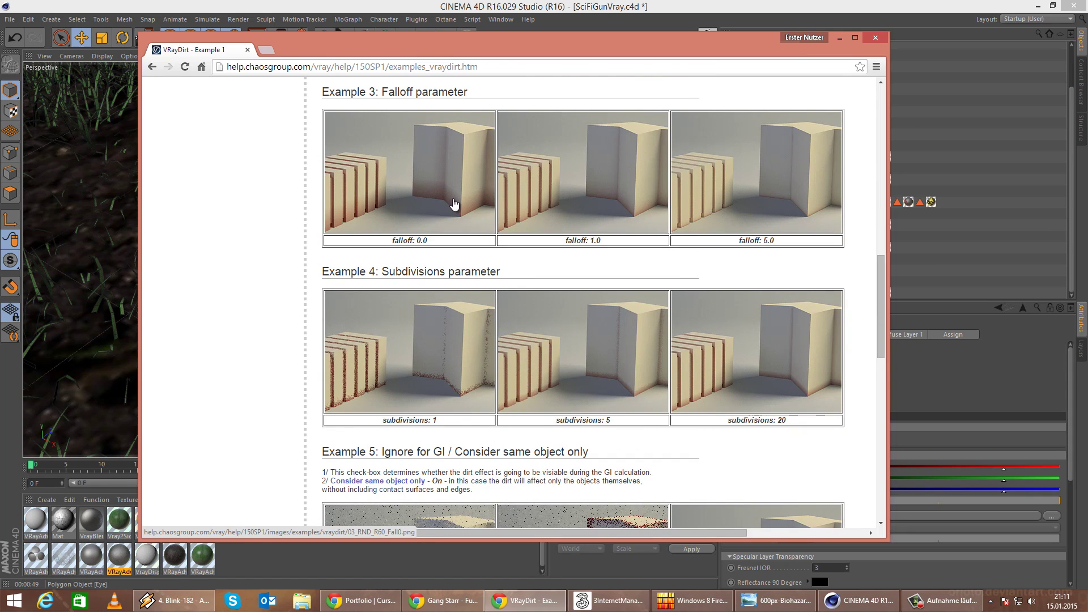
scroll(448, 215, "down", 1)
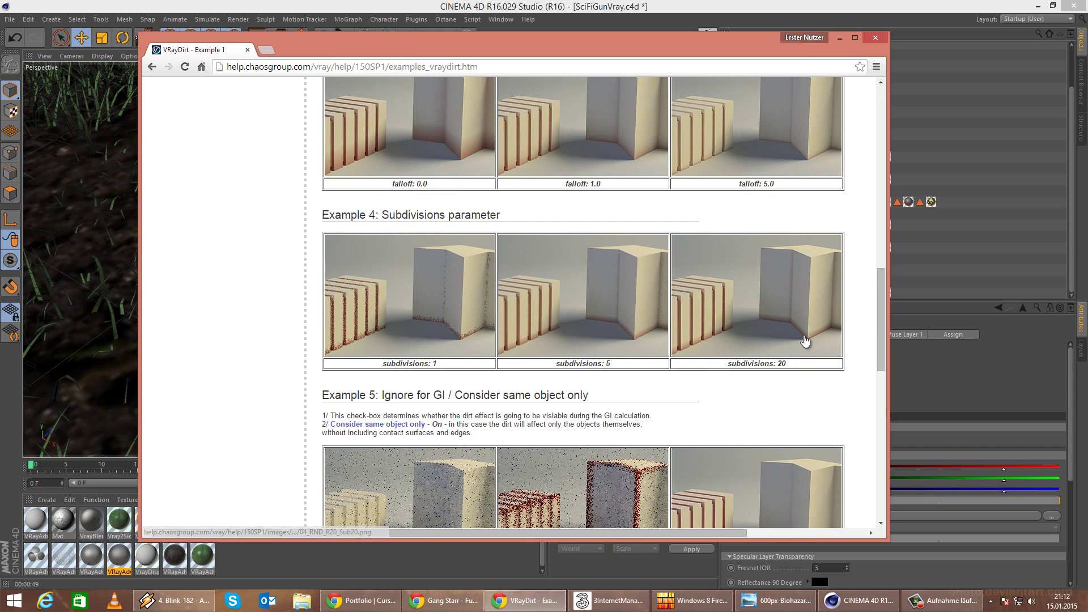
scroll(804, 340, "down", 5)
scroll(790, 341, "down", 5)
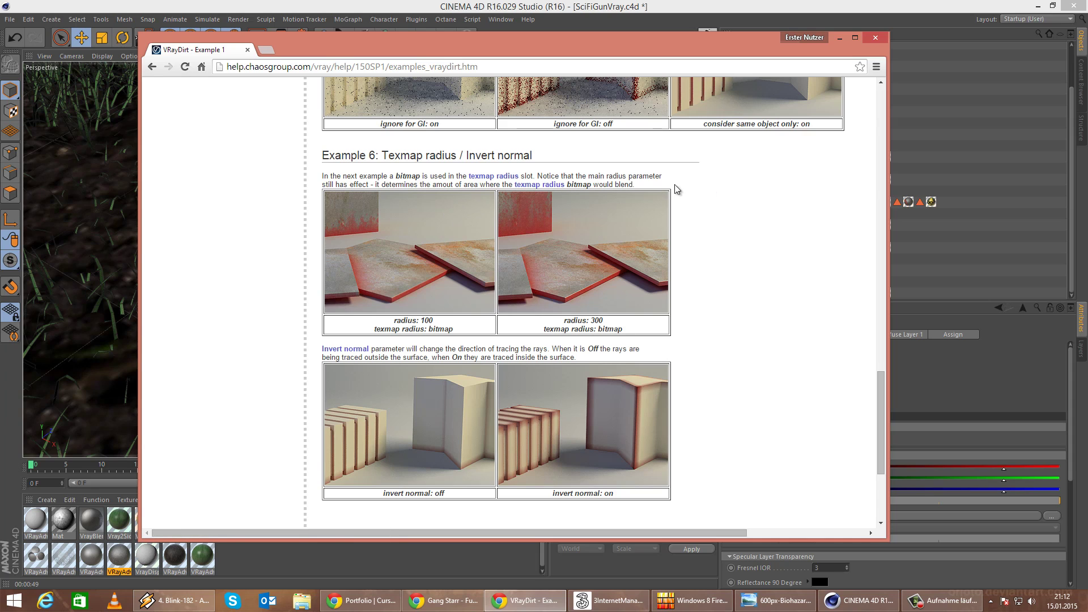
scroll(676, 203, "down", 2)
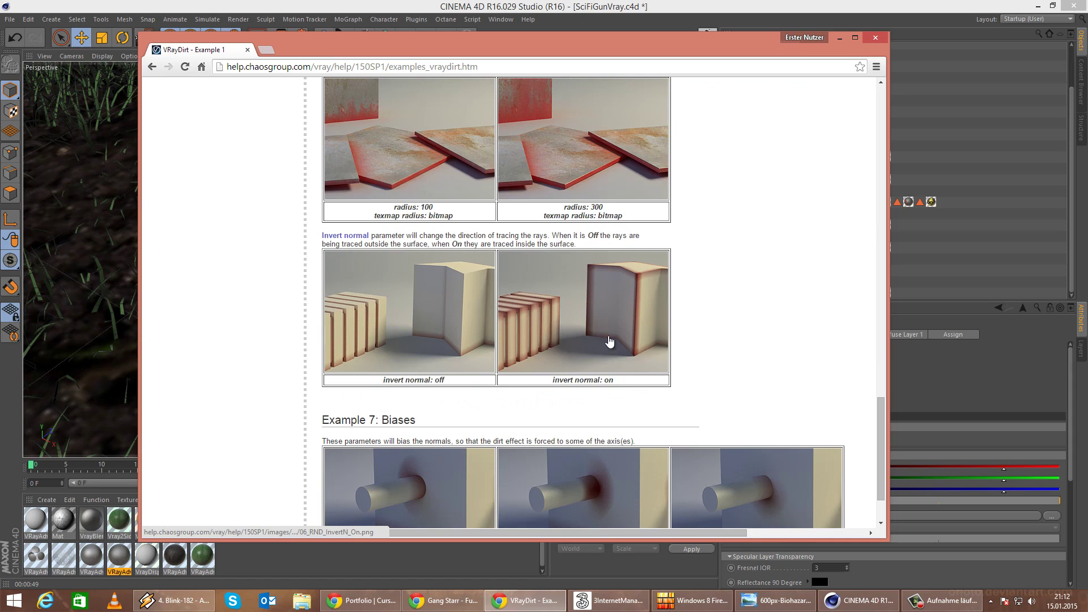
scroll(703, 355, "down", 2)
scroll(527, 302, "up", 3)
Open the texmap radius example images for radius 100 and radius 300 in separate browser tabs.
left_click(438, 275)
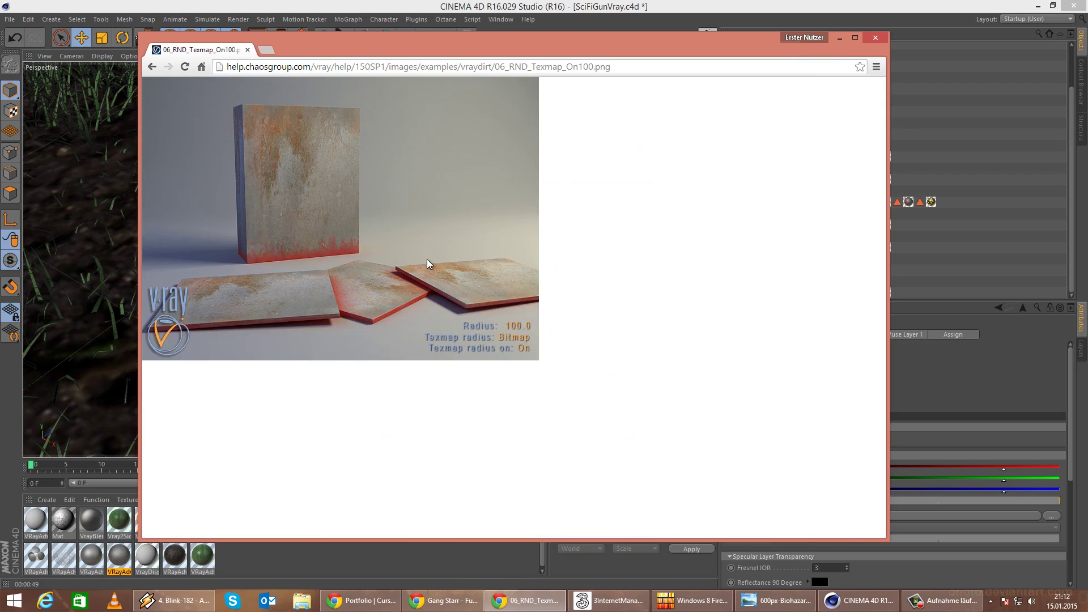
right_click(149, 35)
left_click(229, 87)
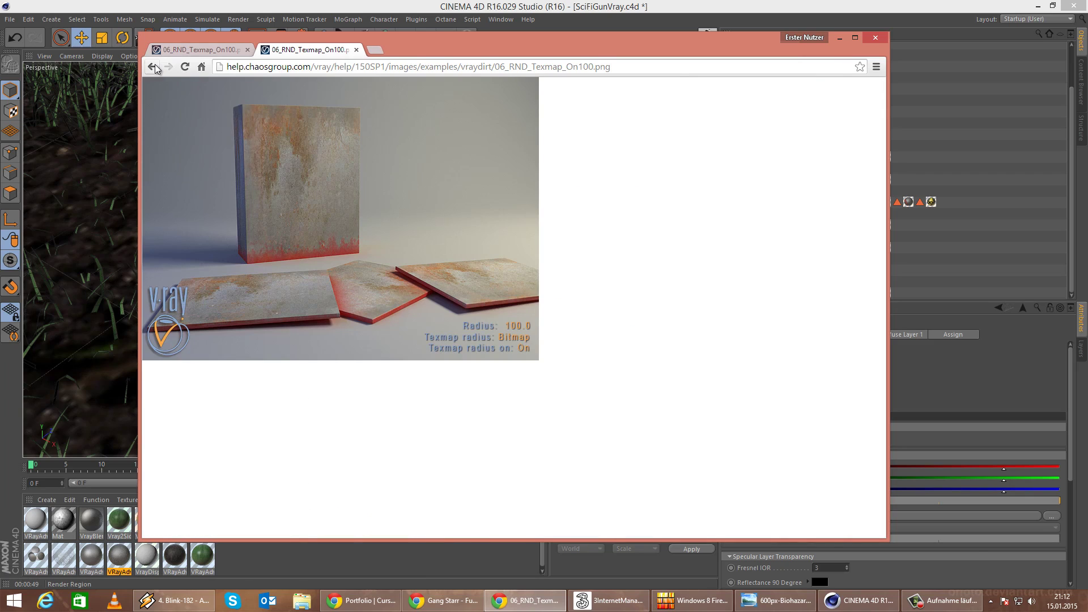
right_click(567, 230)
left_click(560, 201)
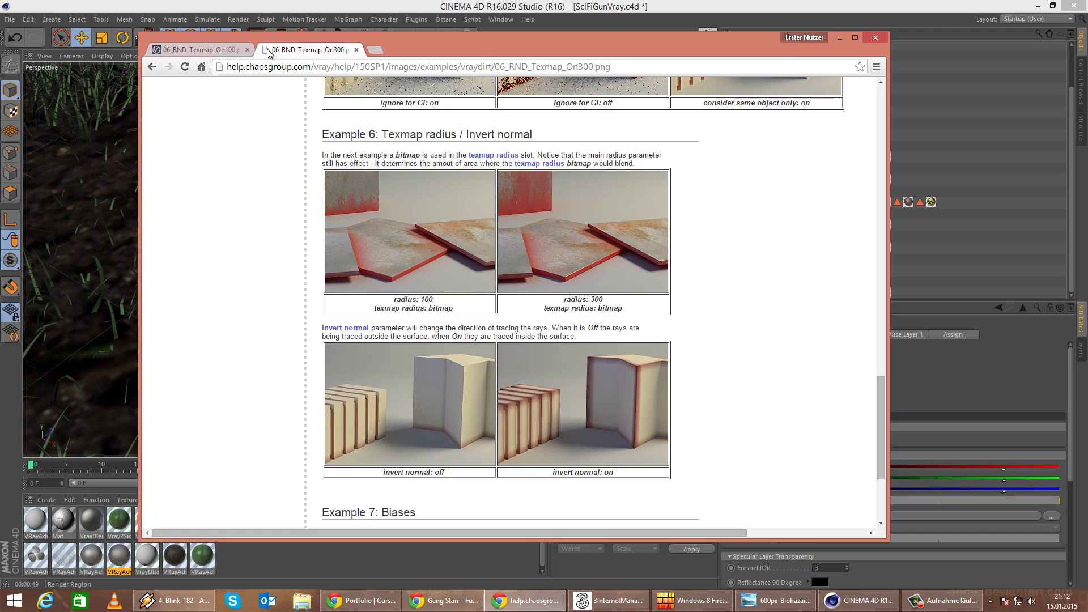
Compare the radius 100 and radius 300 example images alternately, then return to Cinema 4D.
left_click(211, 50)
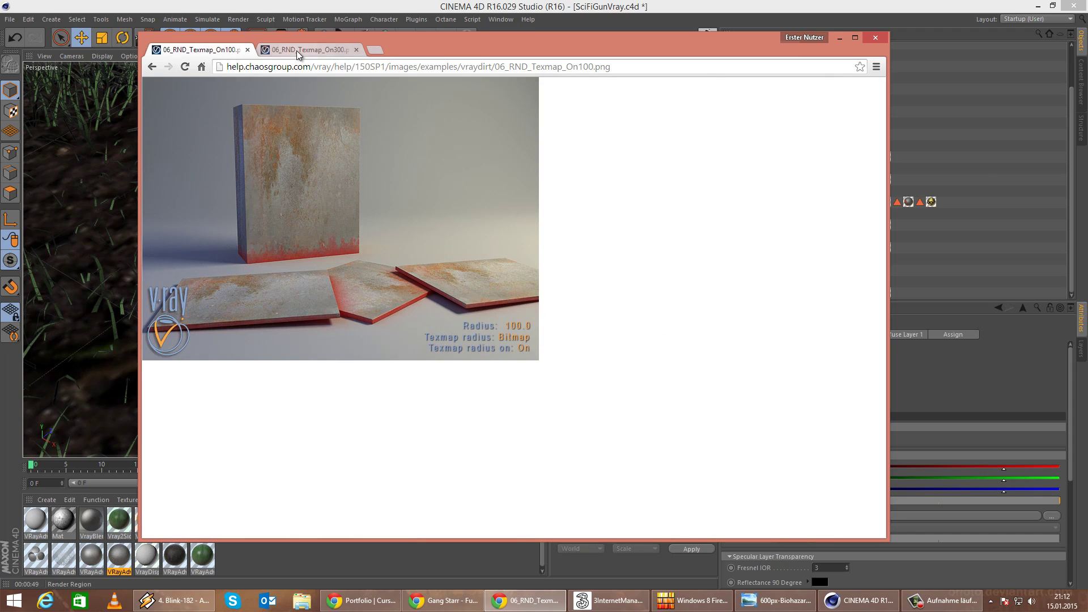
left_click(297, 50)
left_click(210, 51)
left_click(311, 51)
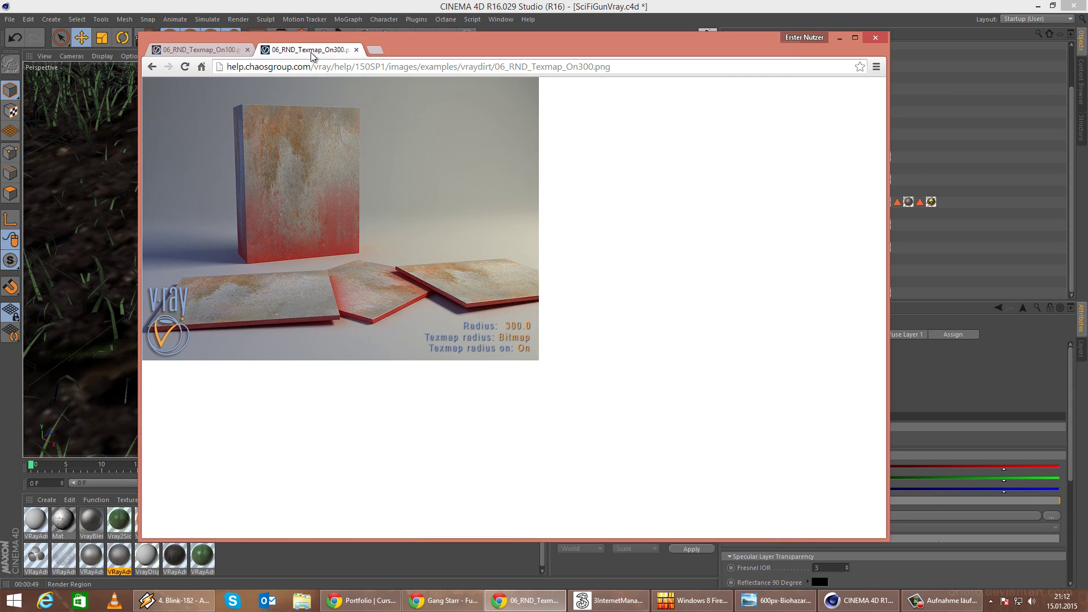
left_click(209, 49)
left_click(334, 53)
left_click(197, 49)
left_click(312, 51)
left_click(223, 49)
left_click(839, 38)
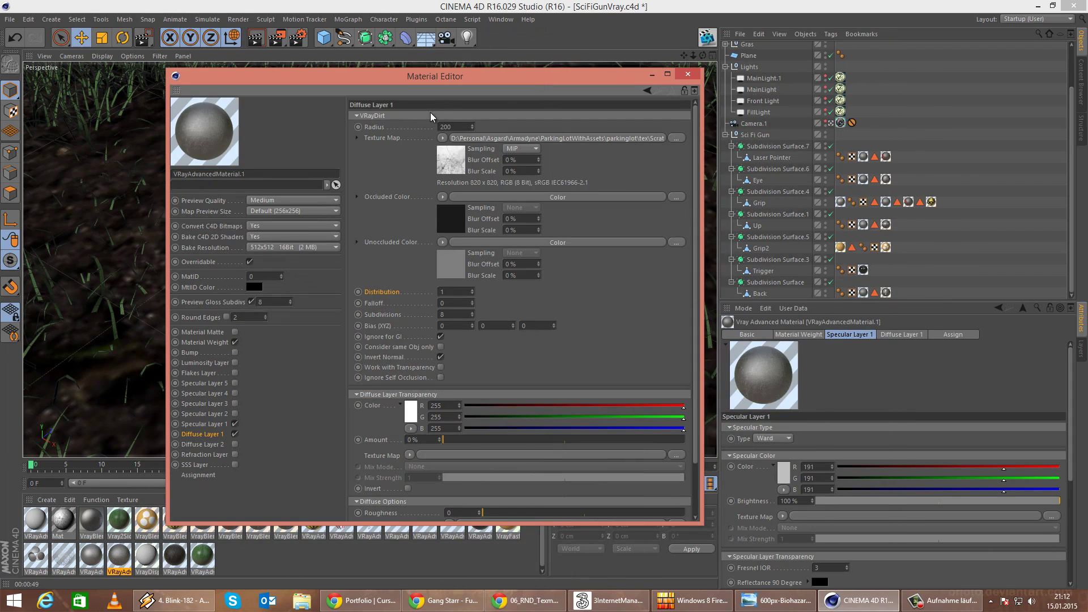
Close the material editor and render a region covering the whole gun.
left_click(683, 77)
left_click_drag(298, 55, 306, 52)
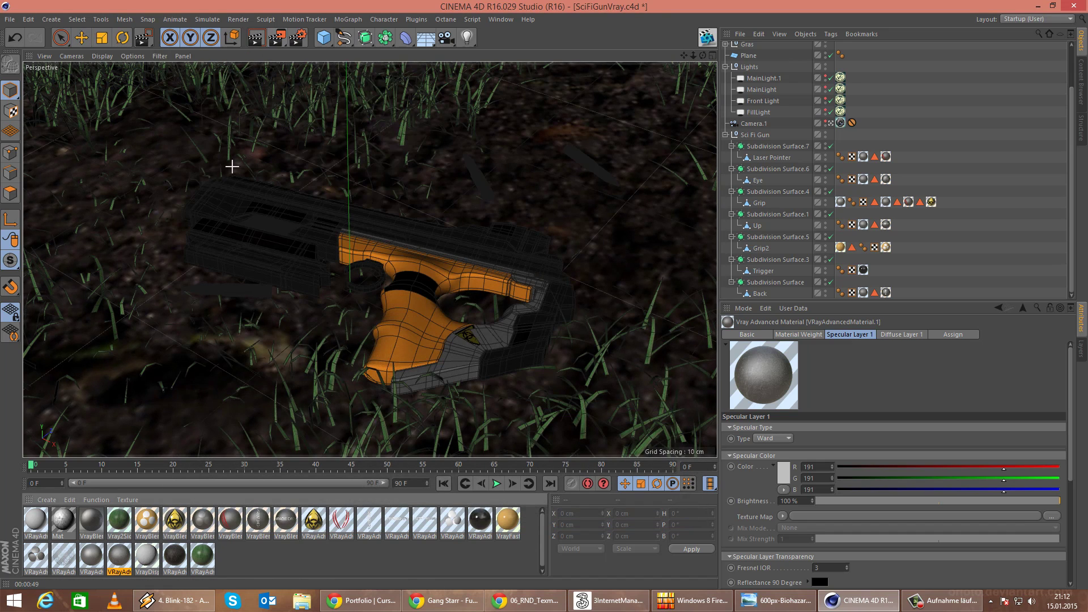
left_click_drag(179, 181, 571, 379)
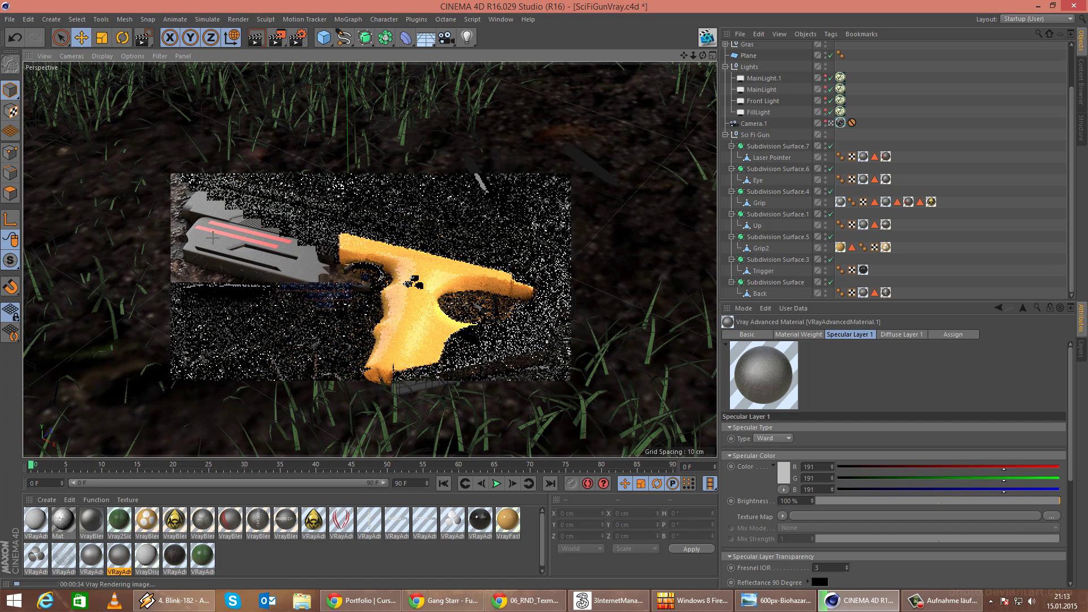
Set Length U and Length V of the Laser Pointer's VRayAdvancedMaterial.1 texture tag to 50% and render the gun's front region.
left_click(78, 43)
left_click(10, 90)
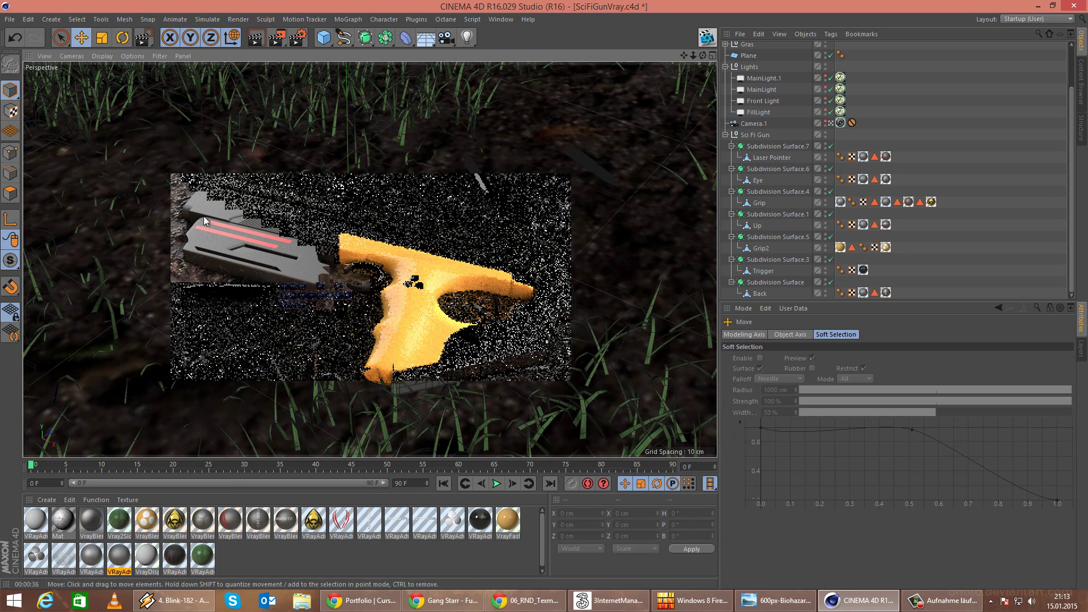
left_click(228, 261)
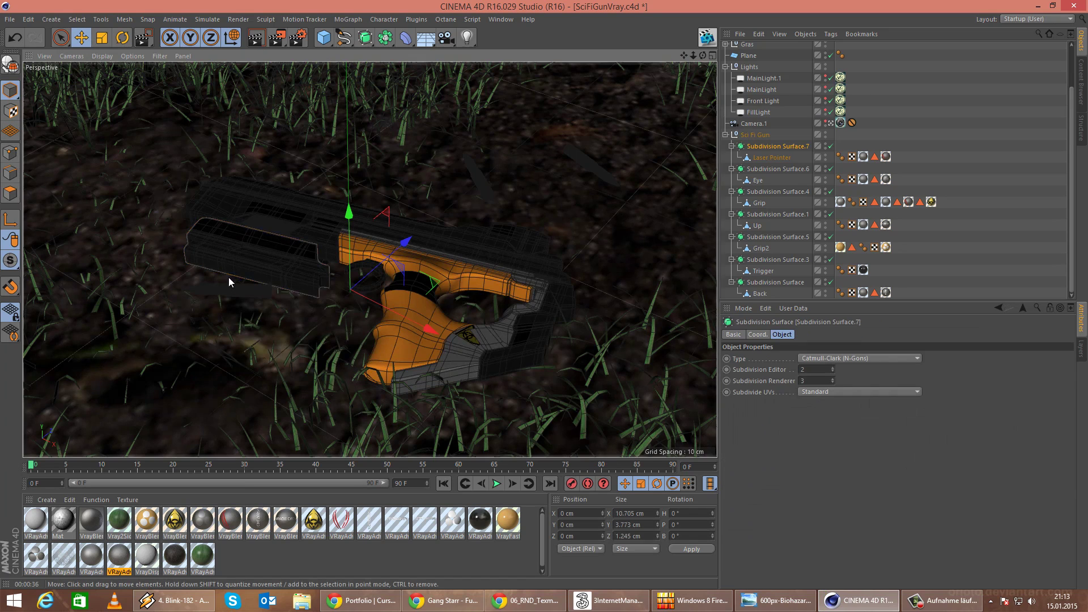
left_click(788, 159)
left_click(863, 158)
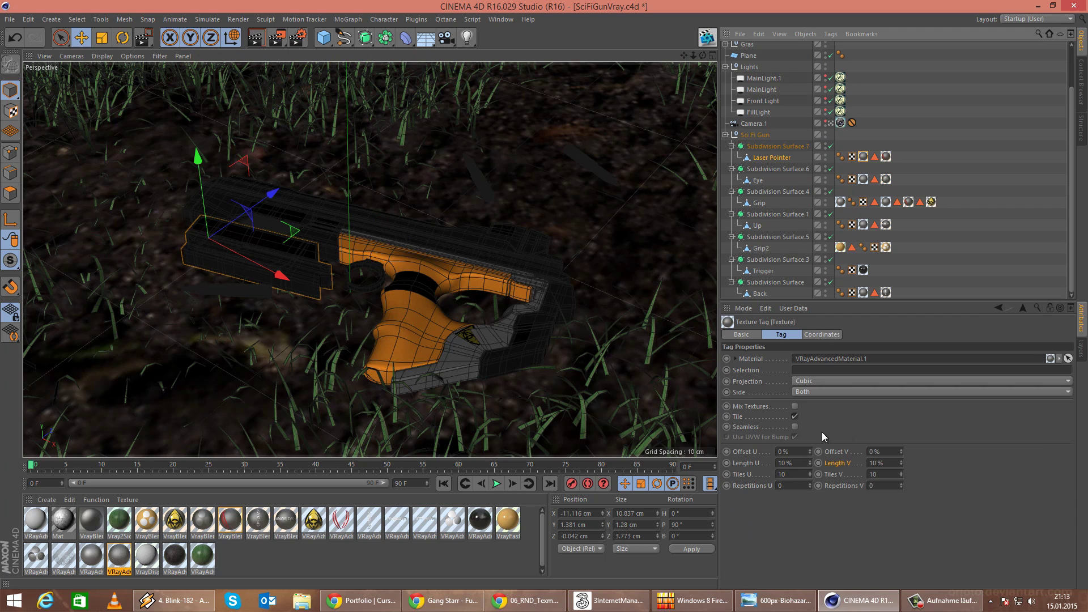
left_click(883, 465)
left_click_drag(804, 466, 684, 357)
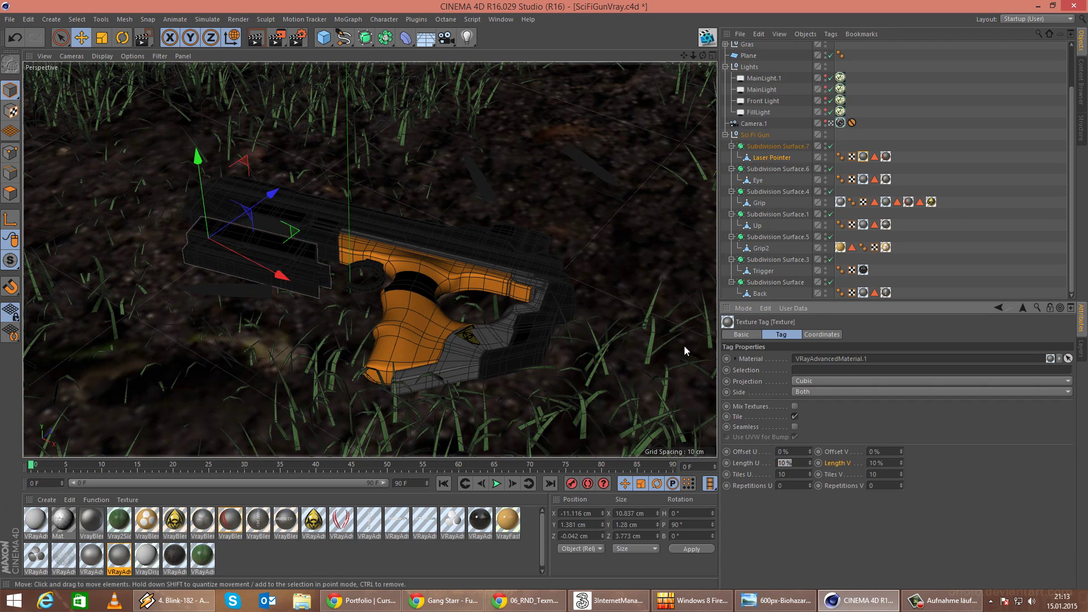
type("50")
key("Return")
left_click_drag(852, 453, 632, 355)
left_click_drag(280, 41, 328, 55)
left_click_drag(163, 269, 369, 232)
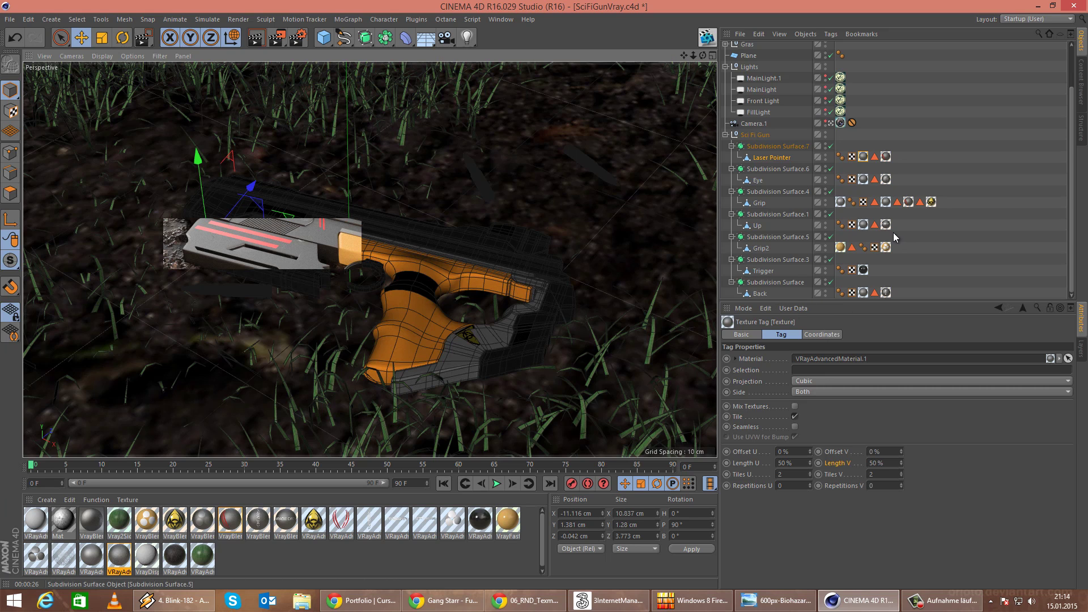
Set the VRayDirt radius of VRayAdvancedMaterial.1 to 300 and close the material editor.
double_click(125, 564)
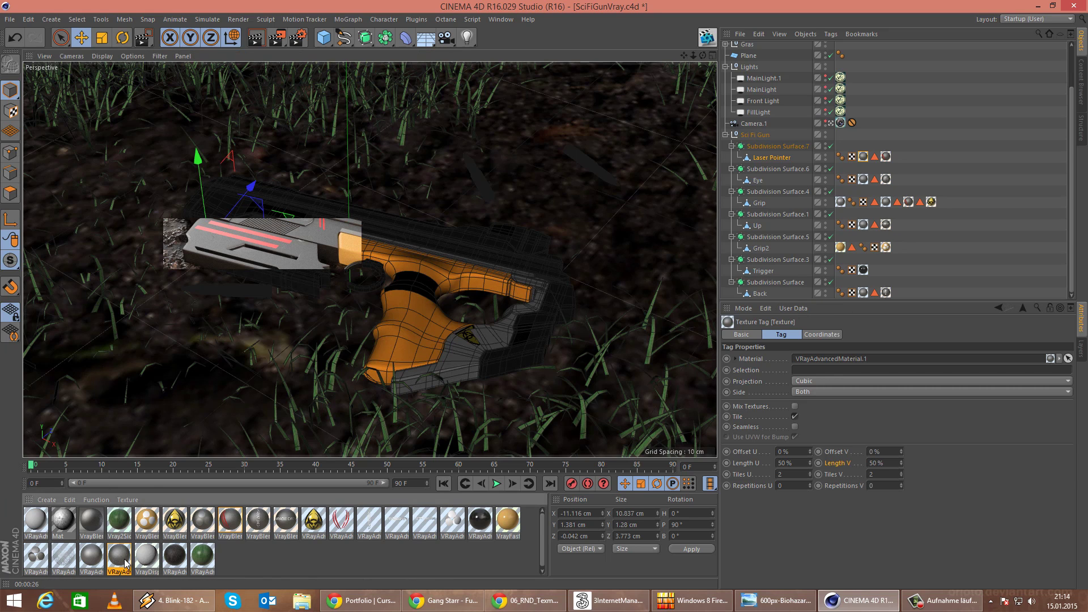
left_click(593, 332)
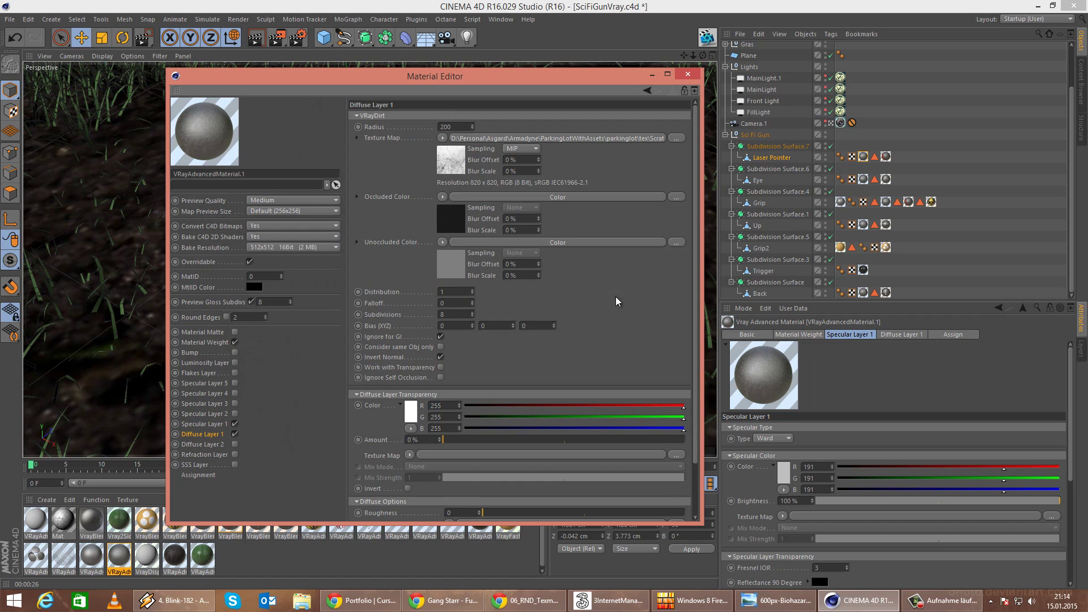
left_click(461, 123)
type("300")
key("Return")
left_click_drag(581, 326, 576, 412)
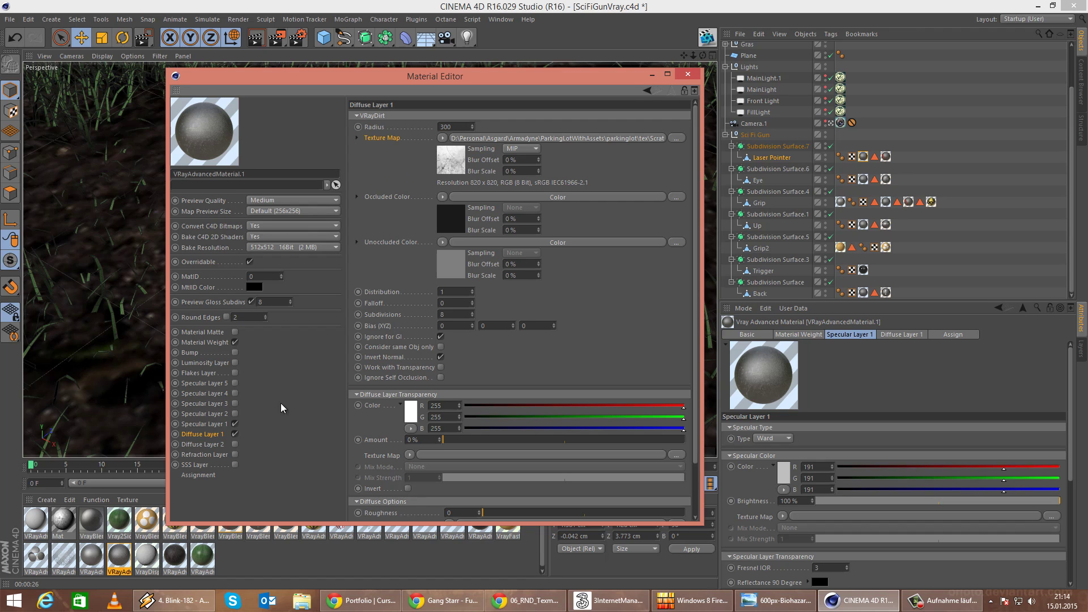
left_click(688, 74)
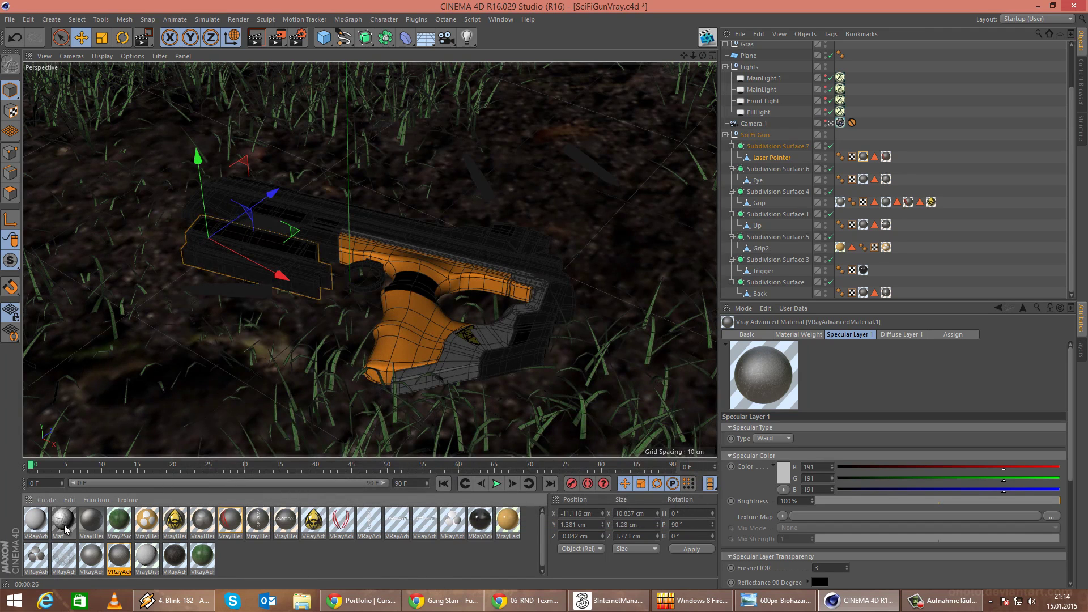
Assign the Mat preview material to the Laser Pointer's texture tag and set its Length U and Length V to 8%.
left_click_drag(66, 529, 866, 159)
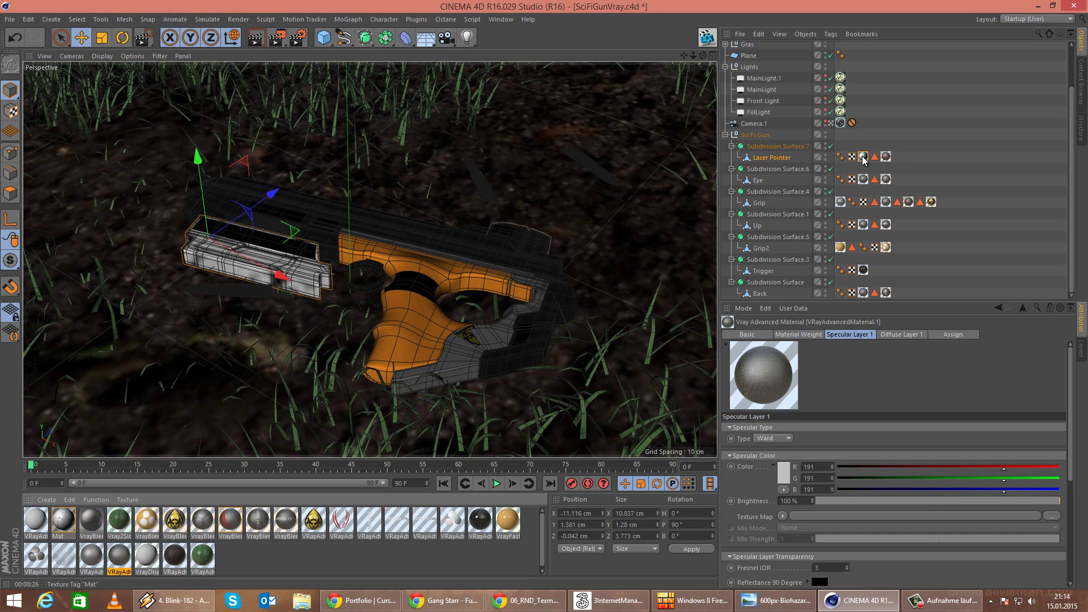
left_click(864, 157)
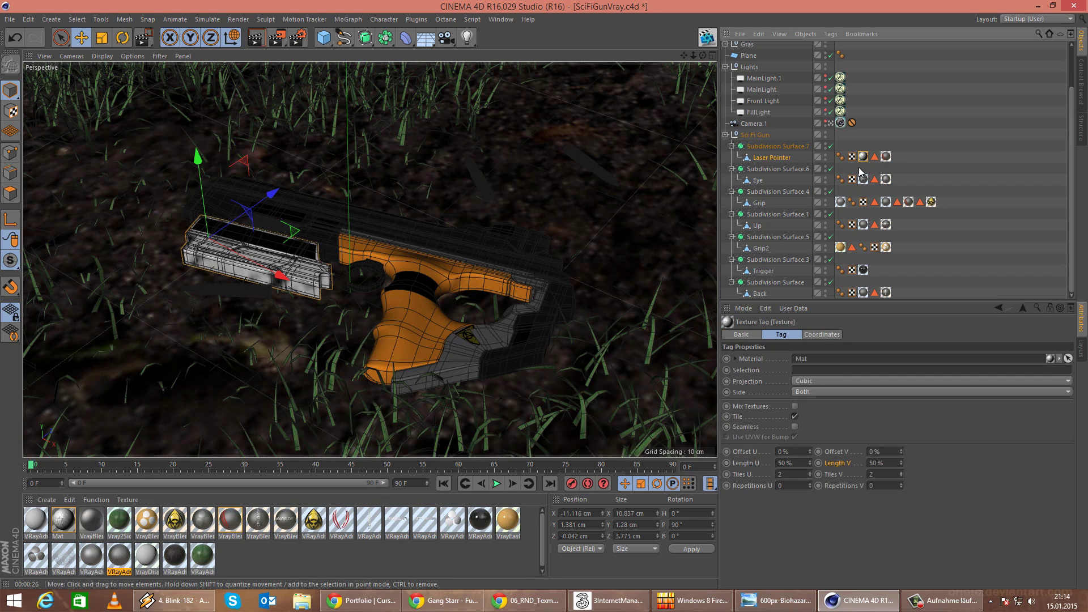
left_click_drag(810, 463, 811, 460)
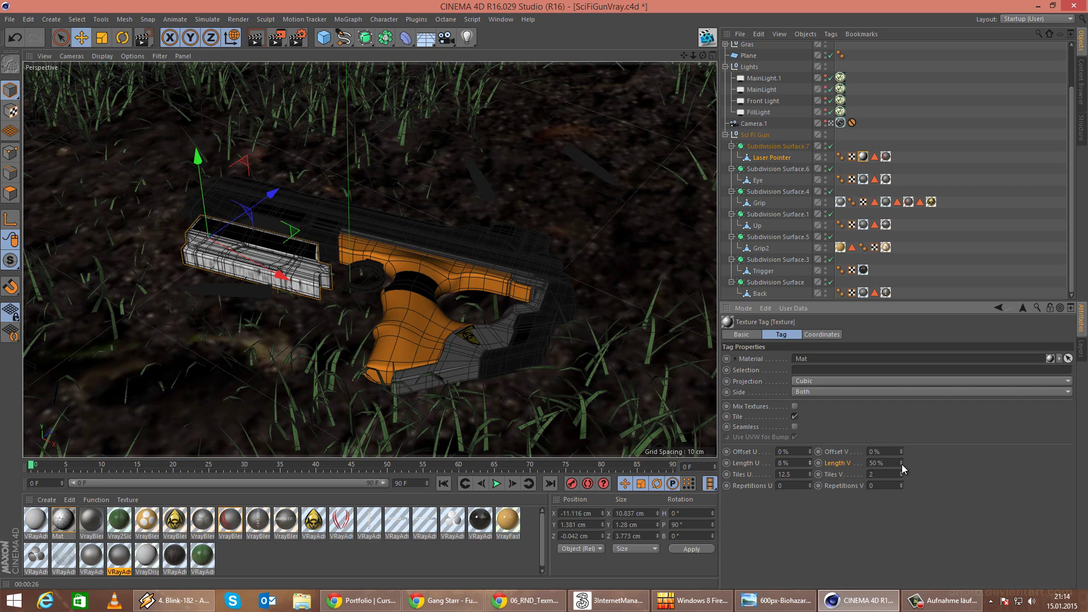
left_click_drag(903, 464, 902, 465)
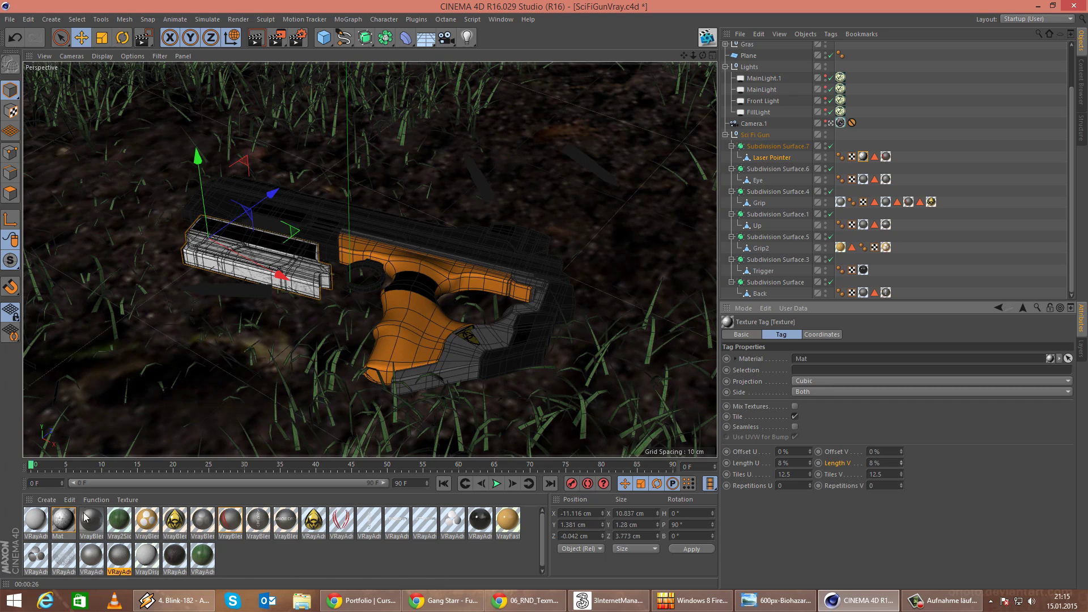
Reassign VRayAdvancedMaterial.1 to the Laser Pointer's texture tag and render the gun's front region.
left_click_drag(123, 564, 865, 160)
left_click(6, 89)
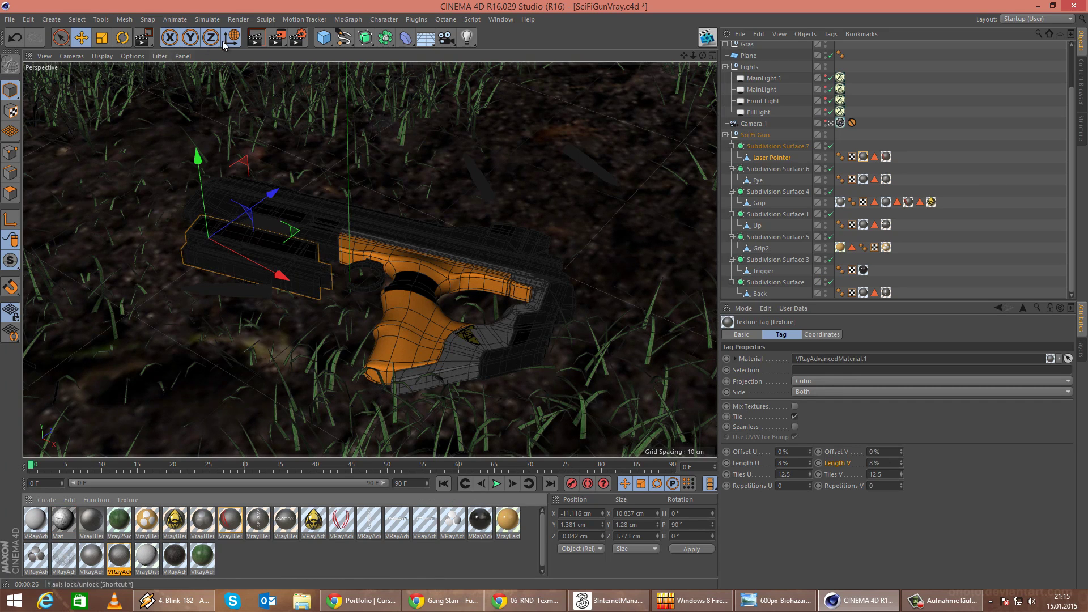
left_click_drag(136, 262, 329, 316)
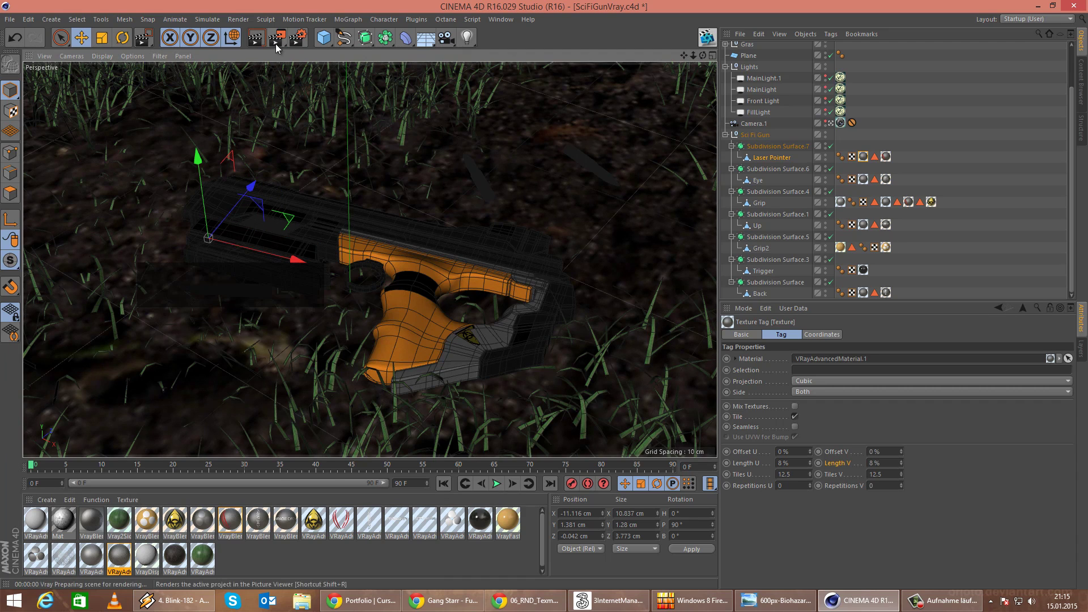
left_click_drag(276, 43, 321, 53)
left_click_drag(151, 305, 349, 211)
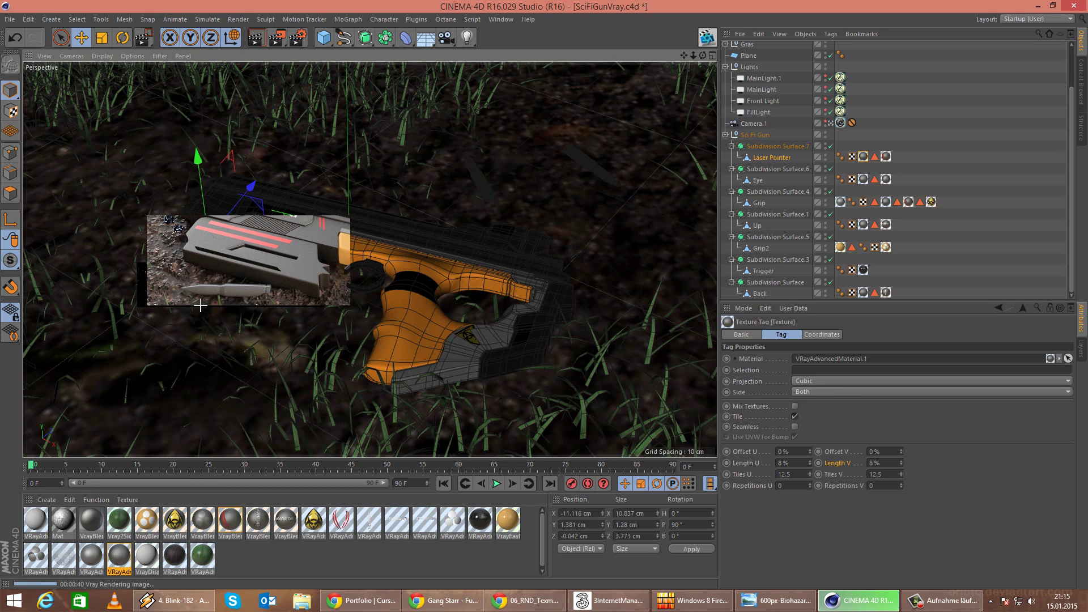
Set the VRayDirt radius of VRayAdvancedMaterial.1 to 10 and close the material editor.
double_click(125, 557)
left_click(484, 248)
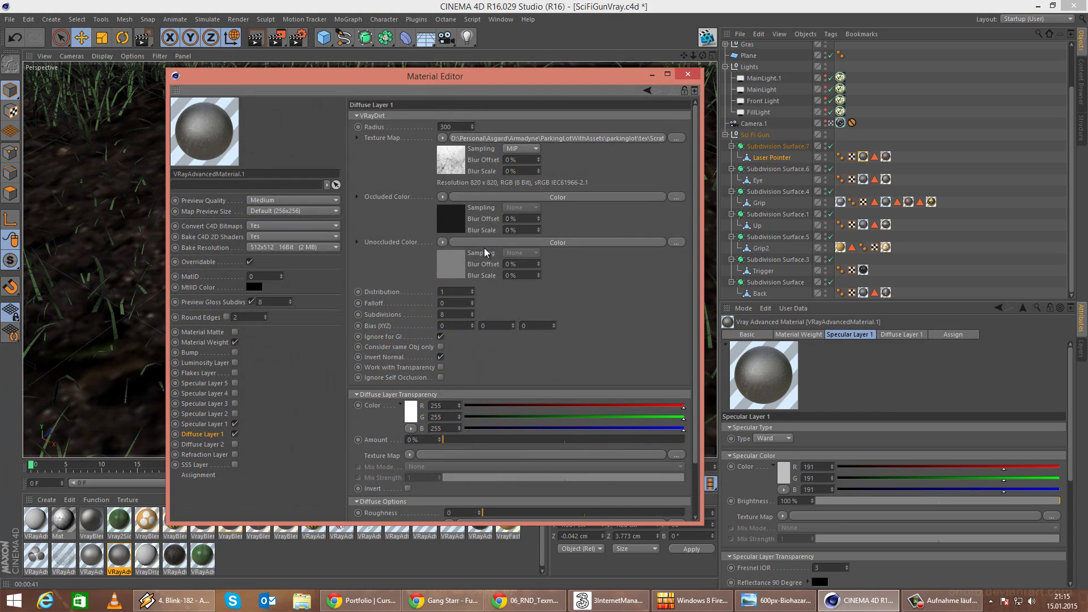
type("10")
key("Return")
left_click(693, 77)
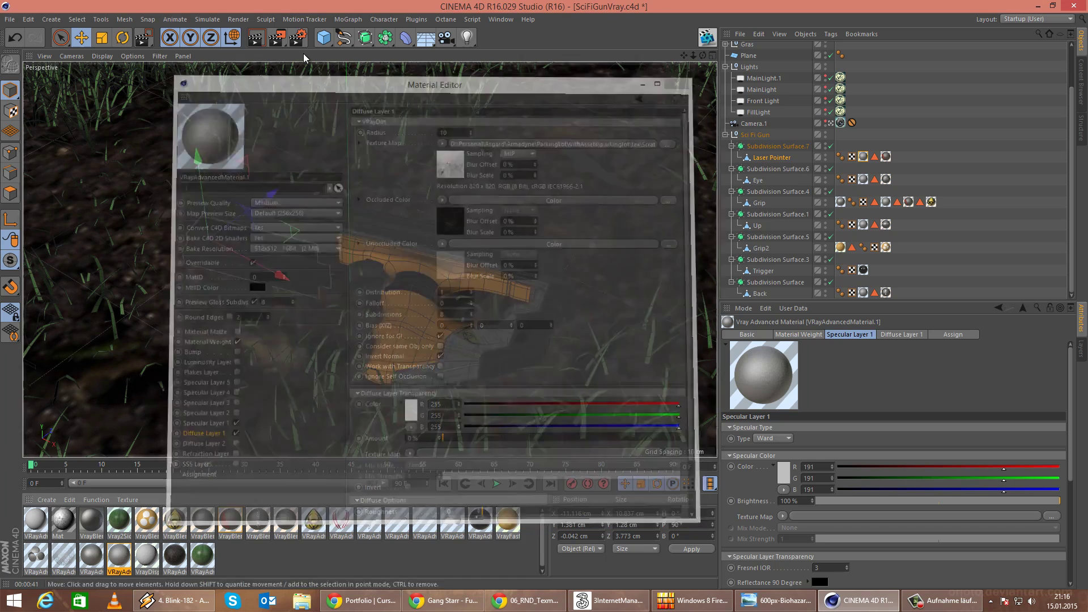
Render the region around the Laser Pointer to check the reduced dirt radius.
left_click_drag(281, 41, 343, 59)
left_click(343, 58)
left_click_drag(143, 270, 331, 302)
left_click_drag(270, 42, 317, 54)
left_click_drag(176, 209, 336, 294)
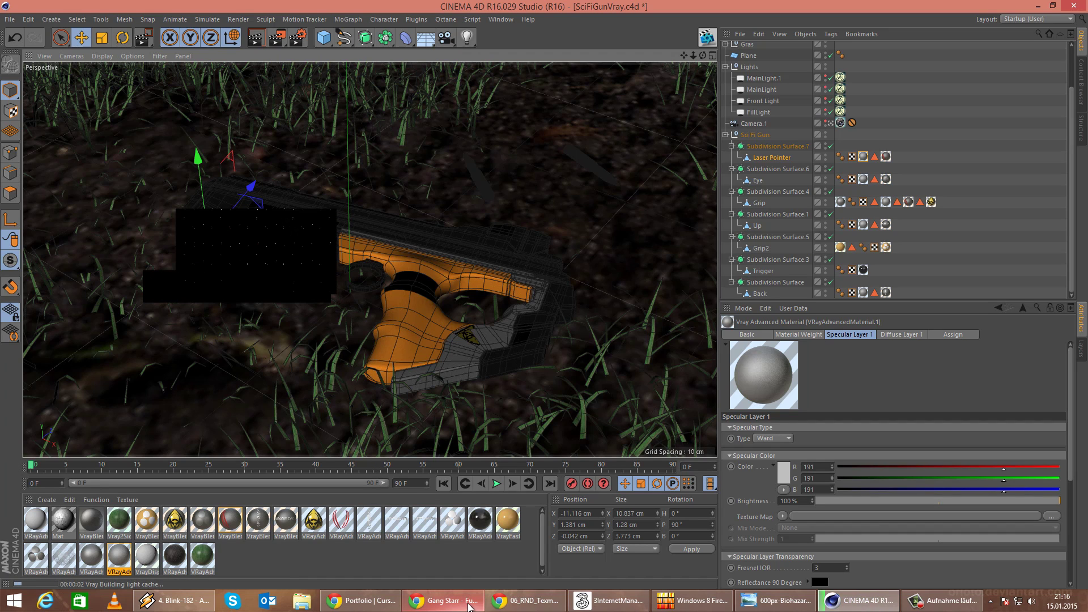
mouse_move(553, 604)
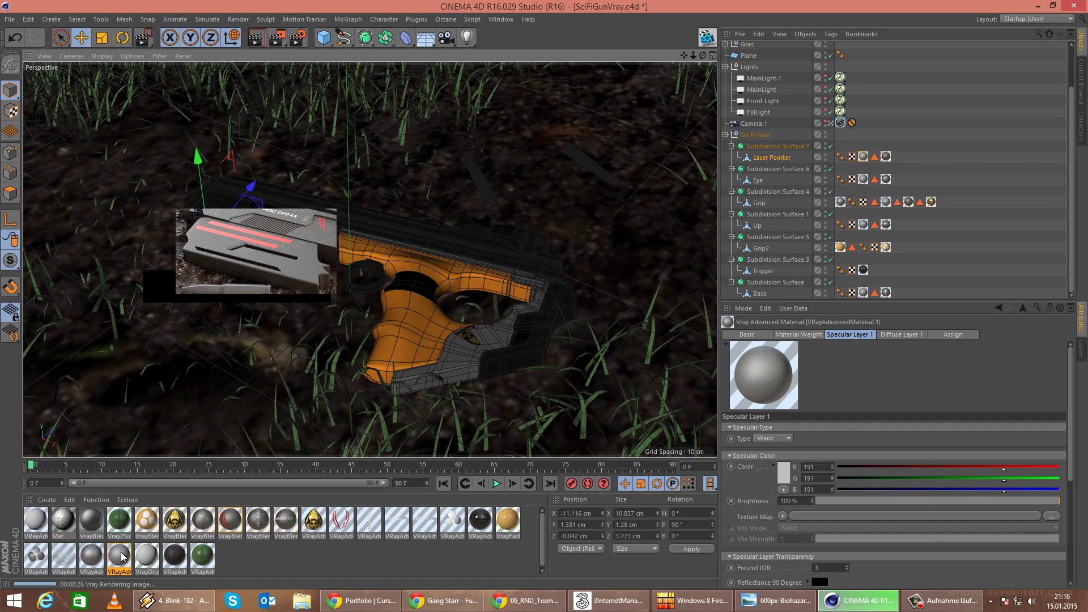
Set the VRayDirt distribution of VRayAdvancedMaterial.1 to 10 and render the region around the Laser Pointer.
double_click(121, 557)
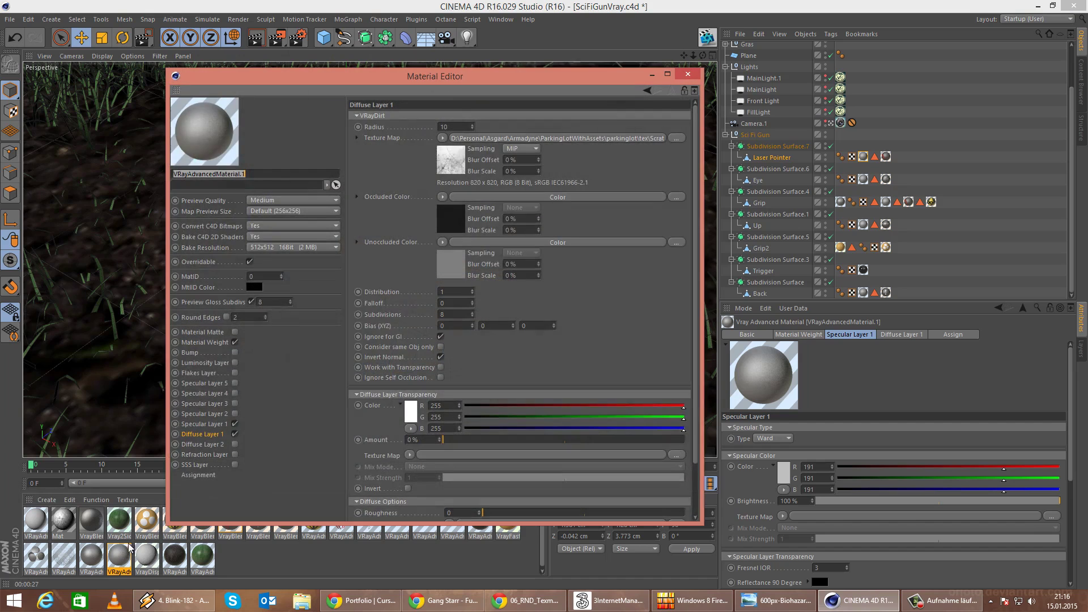
left_click(367, 295)
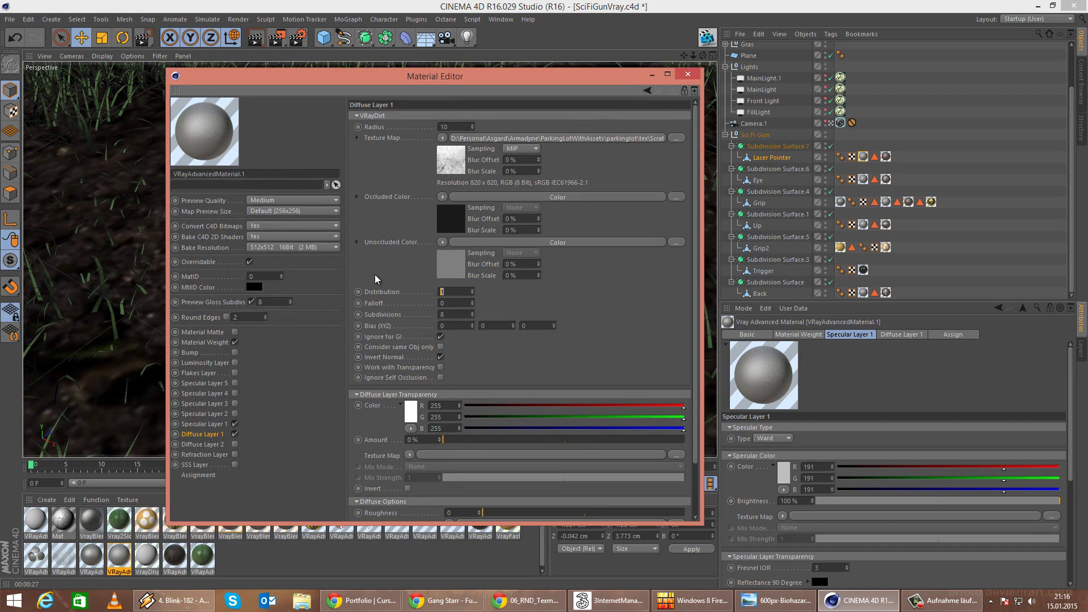
key("Return")
left_click(687, 74)
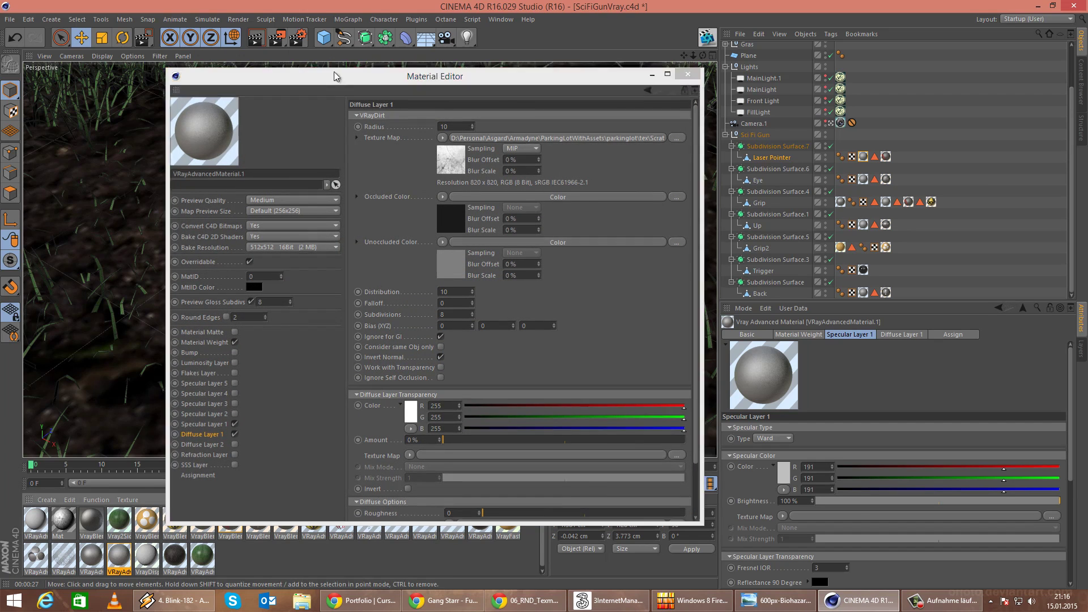
left_click_drag(276, 43, 334, 55)
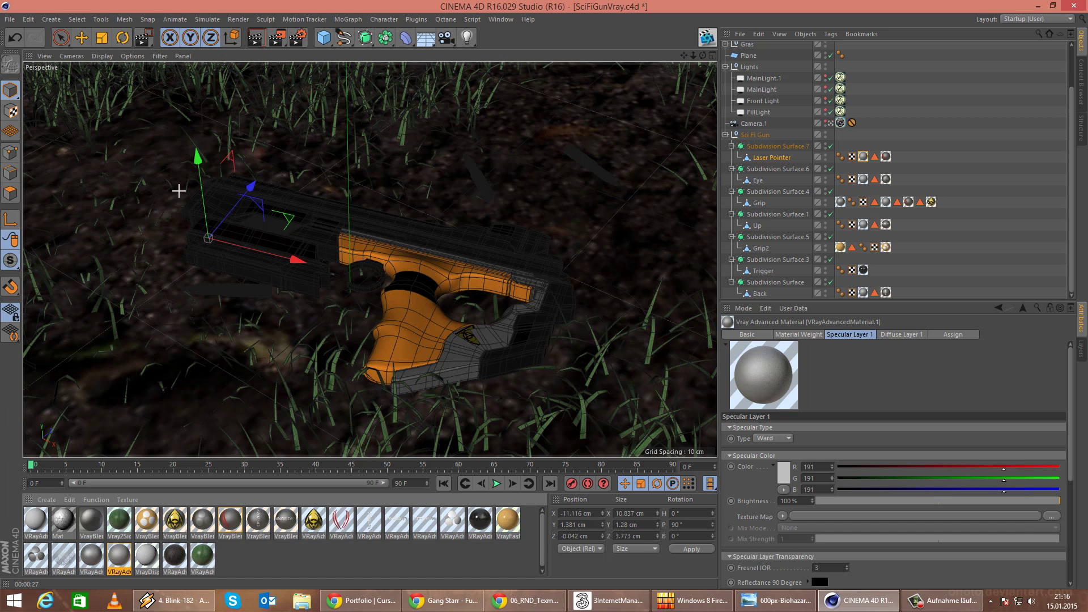
left_click_drag(183, 170, 348, 301)
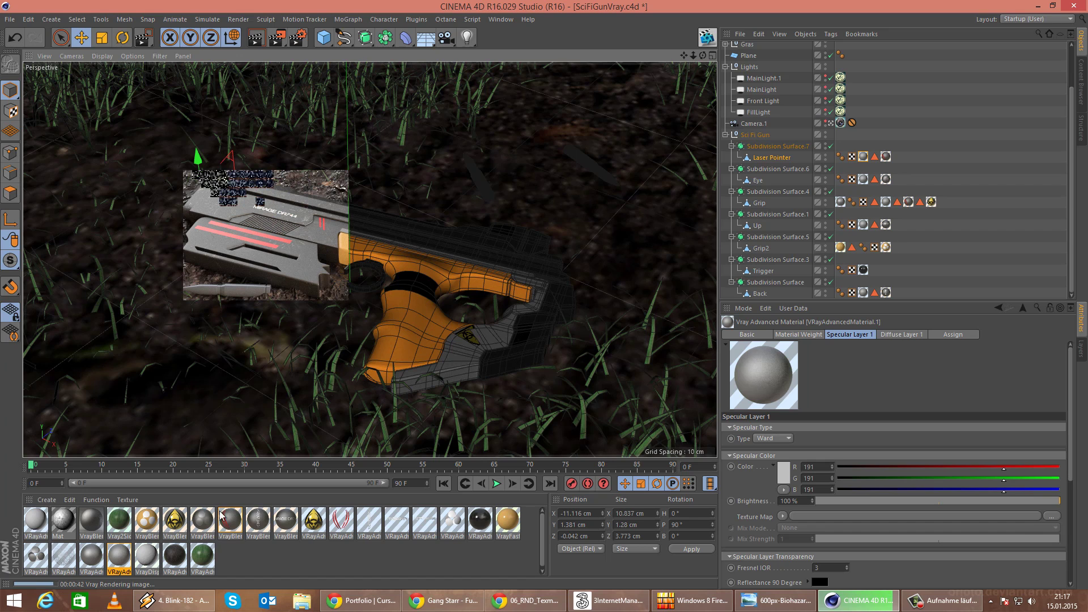
Set the material's VRayDirt distribution to 1, turn off Invert Normal and render the gun's front region.
double_click(120, 557)
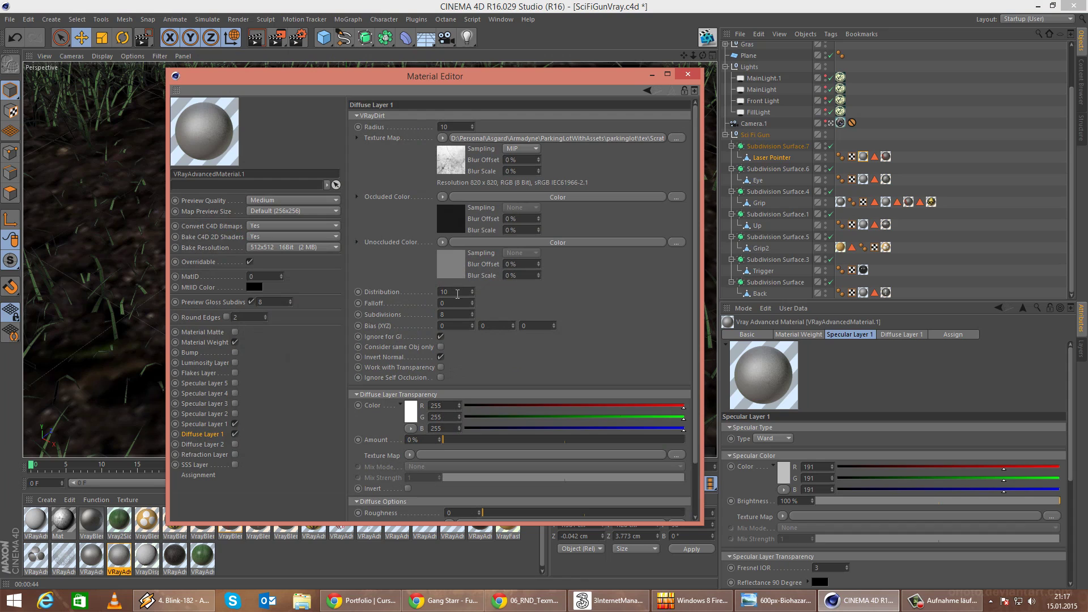
type("1")
key("Return")
left_click(440, 357)
left_click(690, 75)
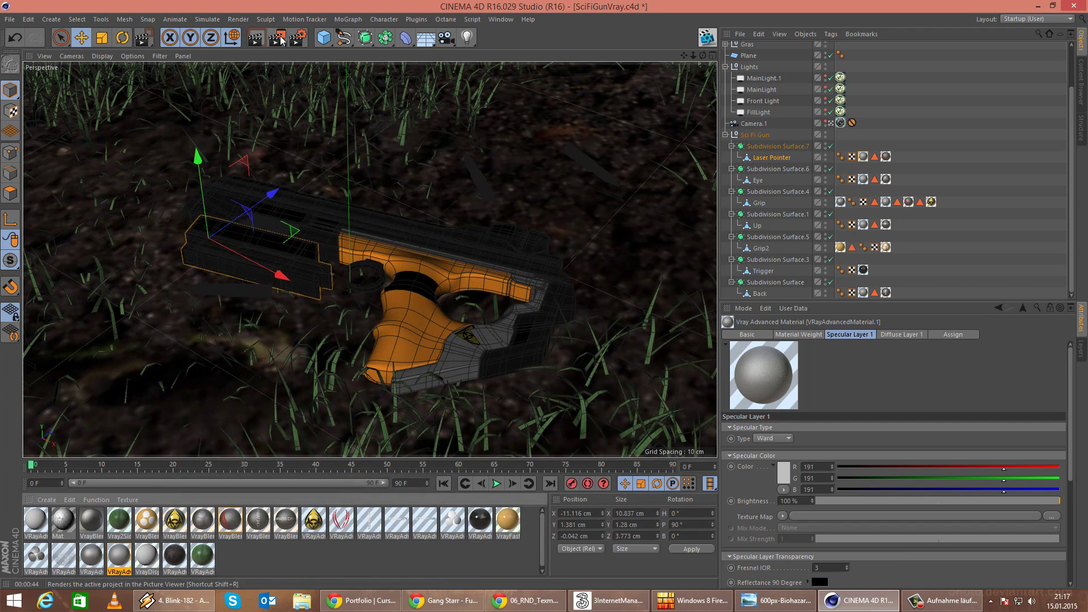
left_click_drag(177, 151, 354, 300)
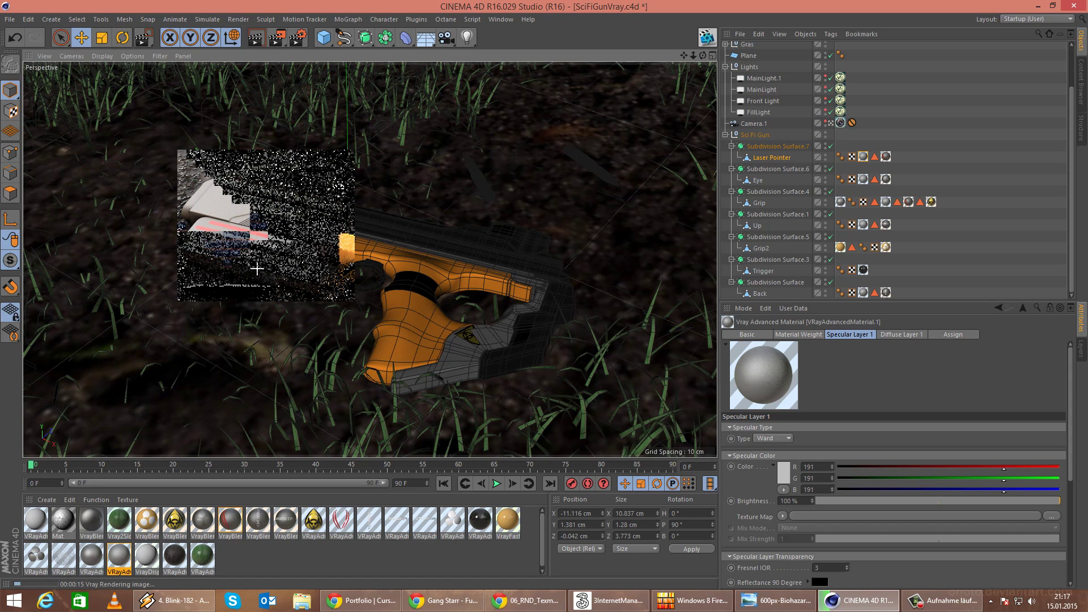
Re-enable Invert Normal in the VRayDirt settings of VRayAdvancedMaterial.1.
double_click(119, 564)
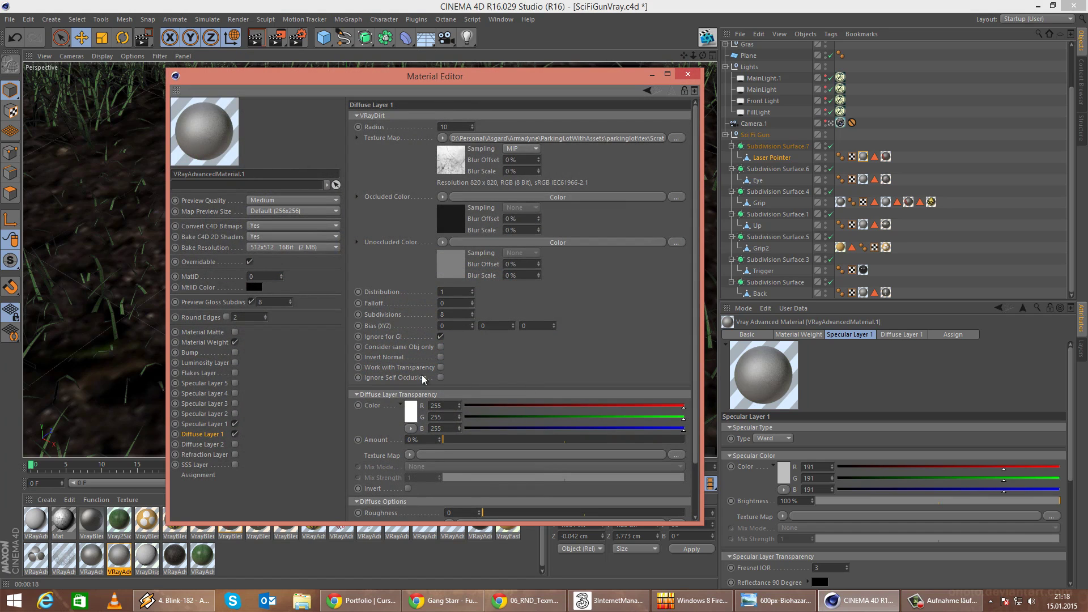
left_click(394, 358)
left_click(441, 357)
scroll(522, 377, "down", 2)
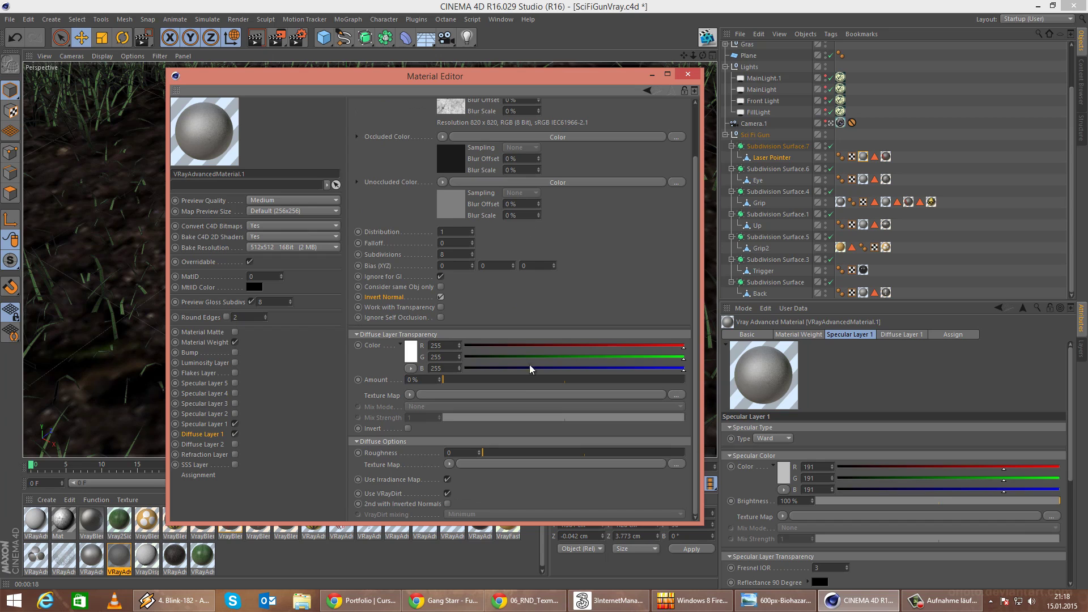
left_click(418, 505)
scroll(617, 280, "up", 2)
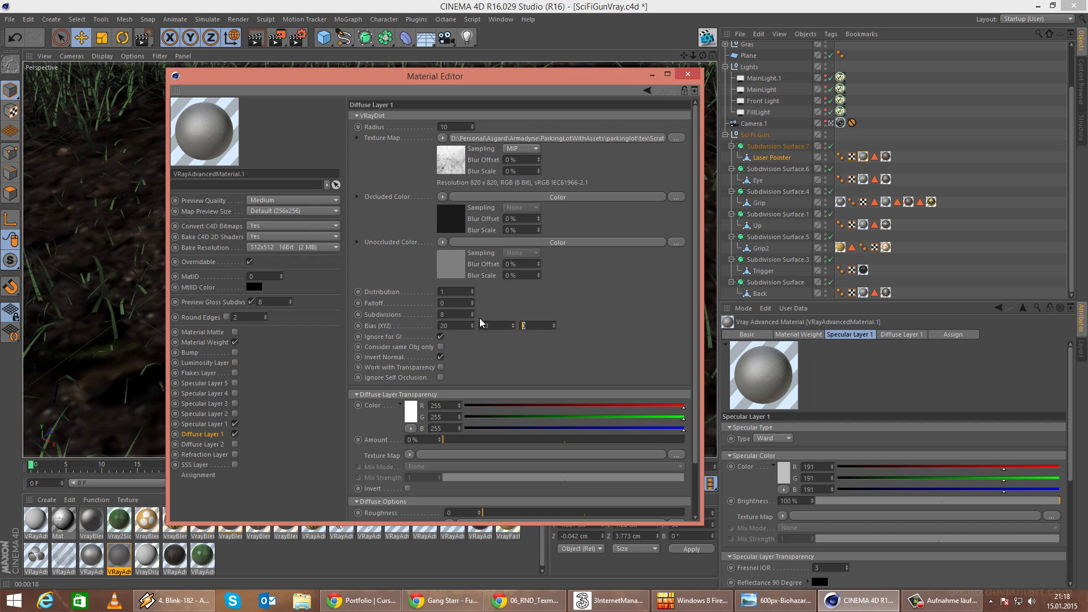
Set the VRayDirt bias to 20, 10 and 15 for X, Y and Z, and render the Laser Pointer region.
type("15")
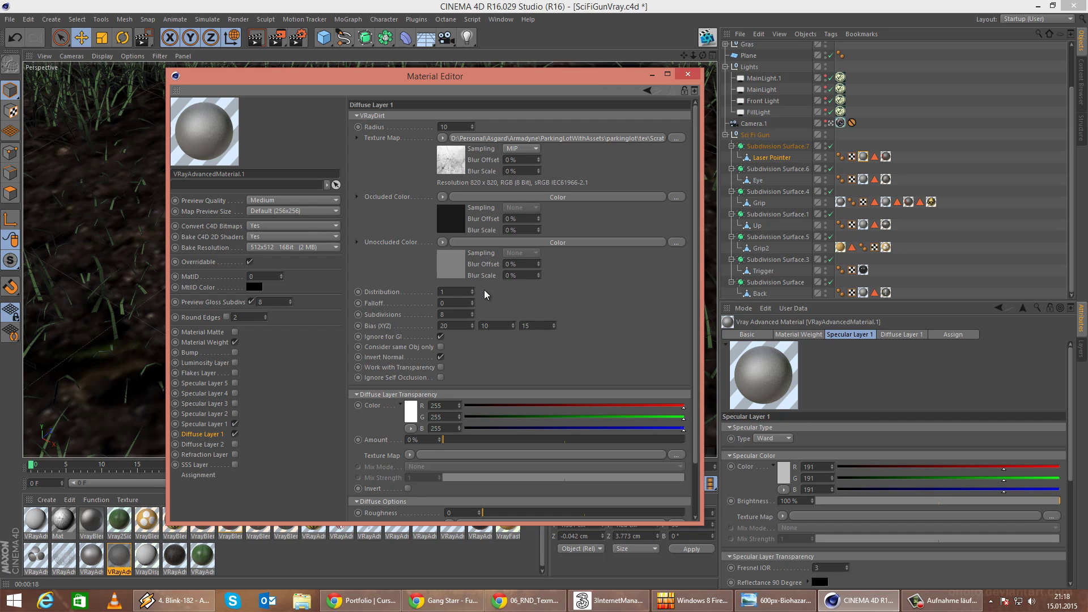
left_click(688, 74)
left_click_drag(278, 38, 312, 53)
left_click(311, 53)
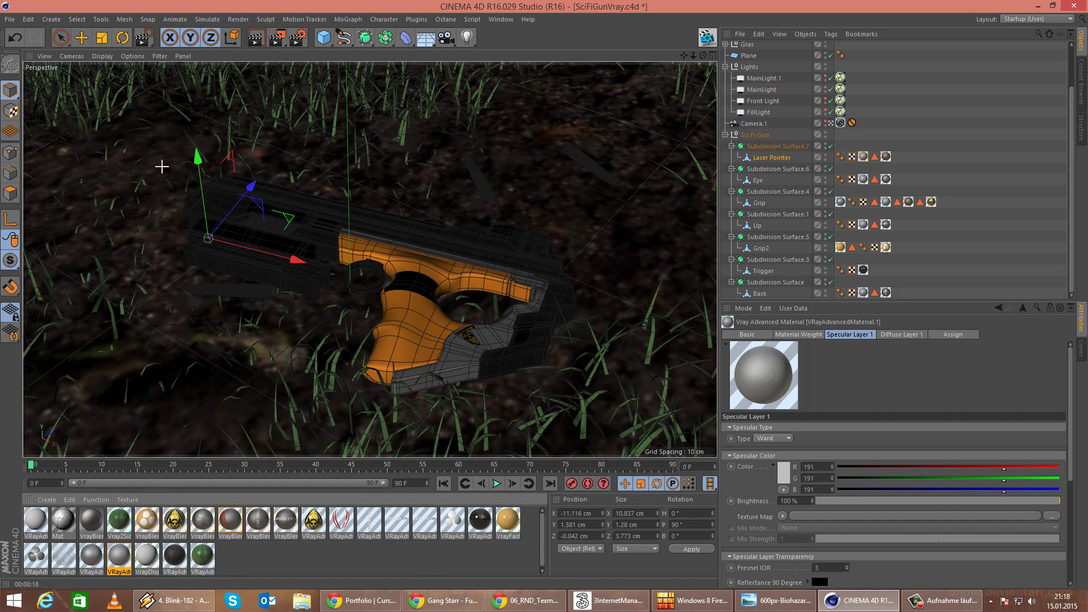
left_click_drag(179, 155, 362, 298)
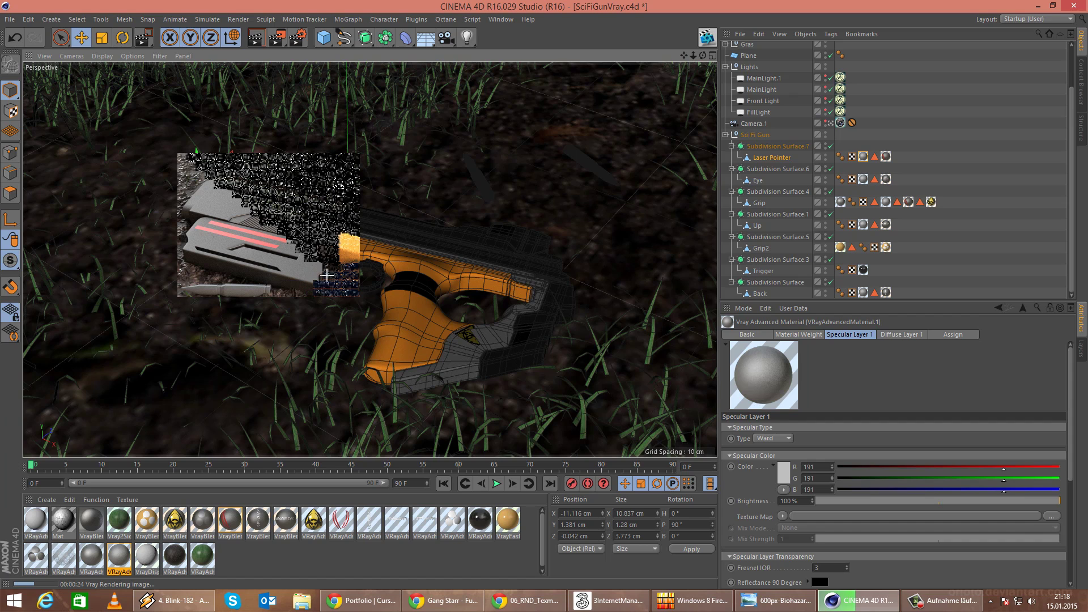
Reset the X, Y and Z values of the VRayDirt bias in VRayAdvancedMaterial.1 to 0.
double_click(117, 558)
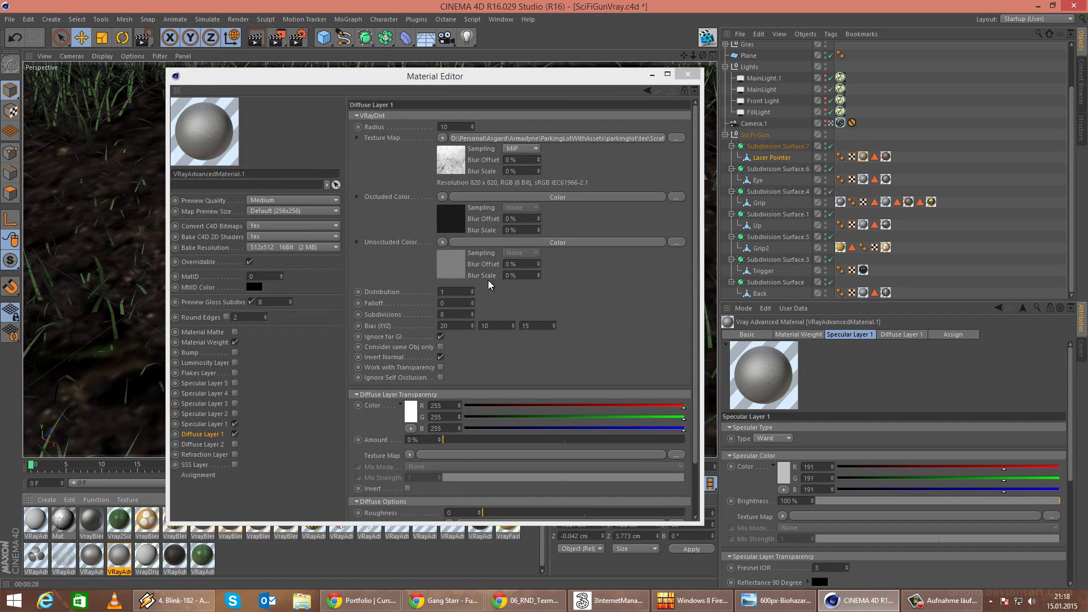
left_click(471, 327)
left_click(473, 326)
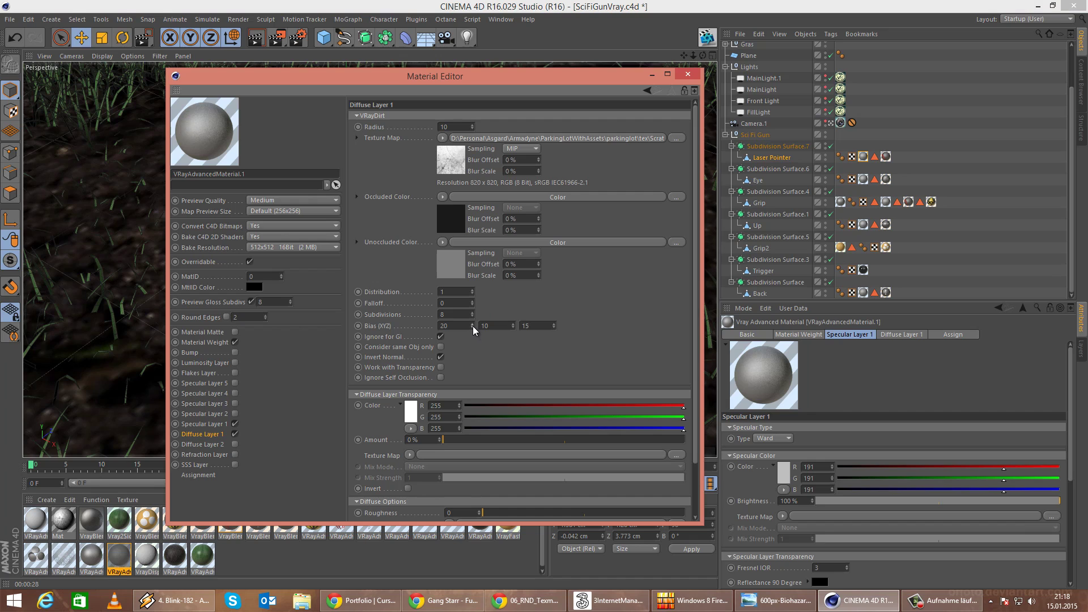
left_click_drag(473, 326, 358, 319)
double_click(486, 326)
type("0")
key("Return")
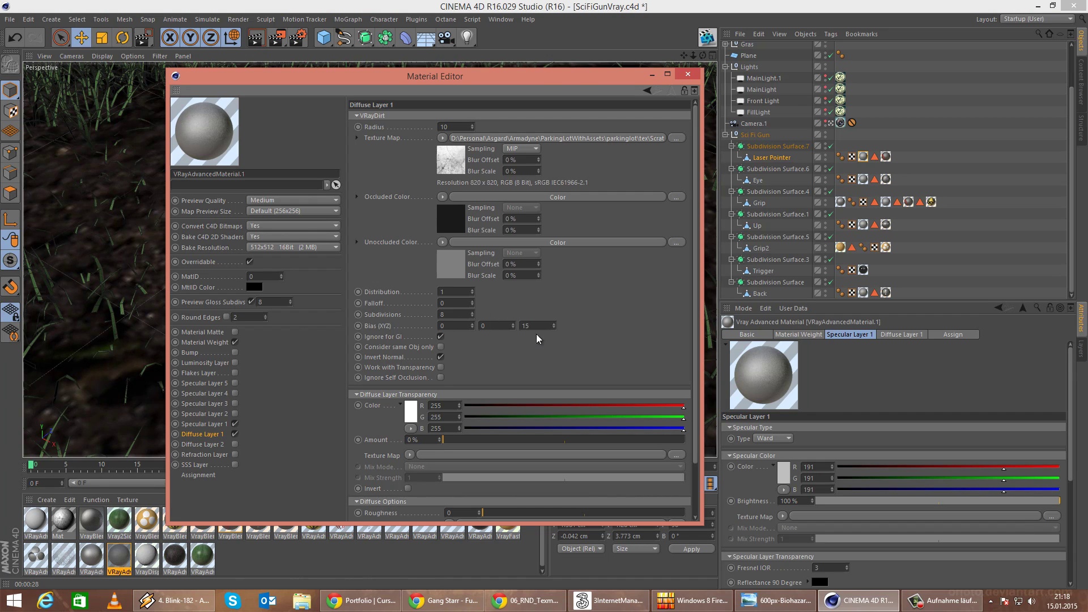
type("0")
key("Return")
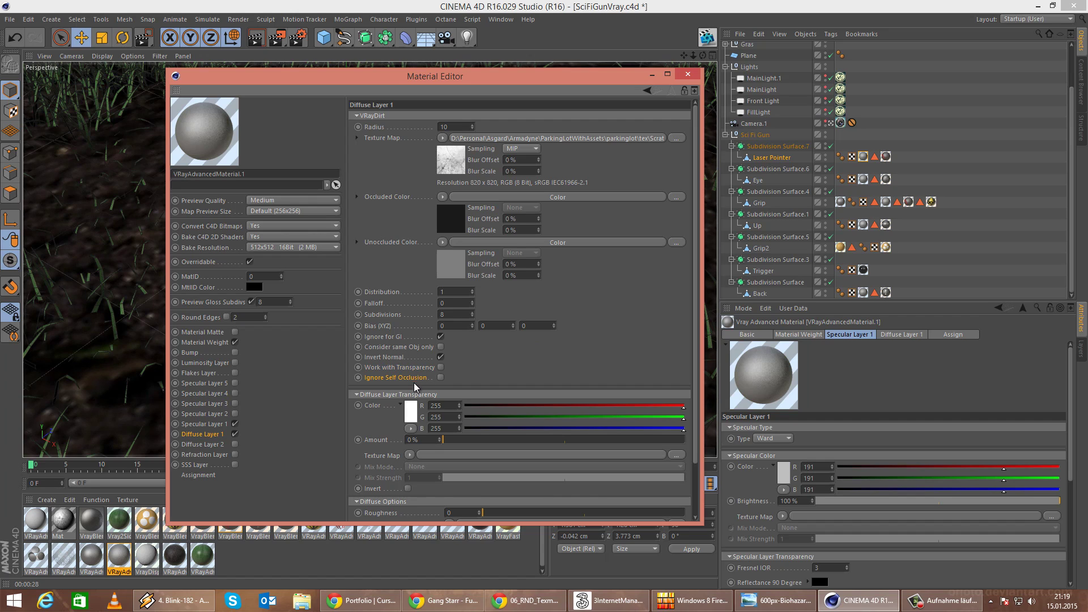
Set the VRayDirt radius to 1 and render the region around the Laser Pointer.
scroll(603, 360, "down", 1)
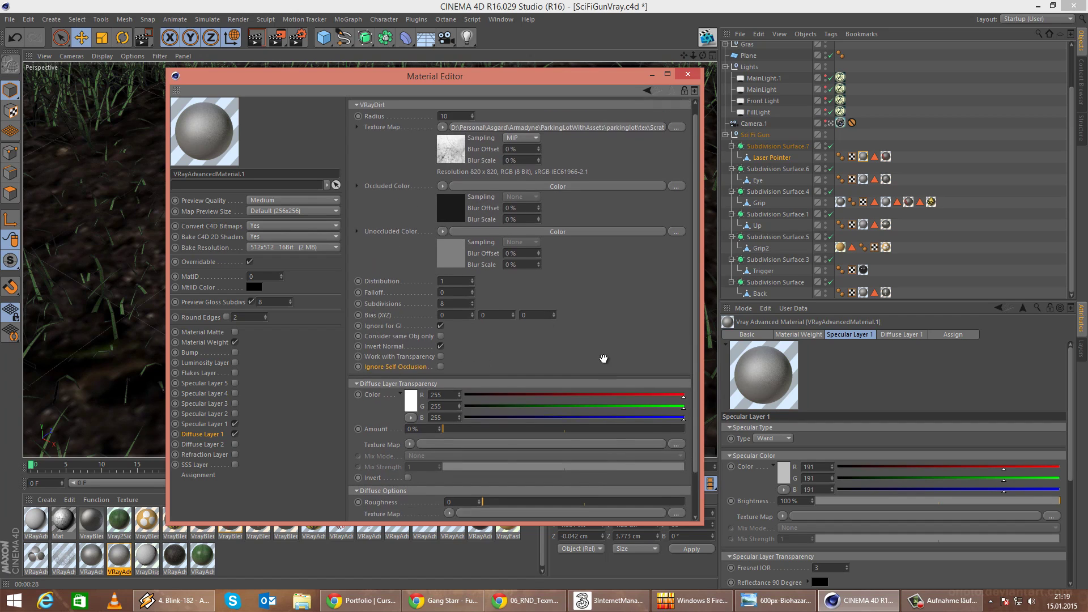
scroll(601, 364, "up", 1)
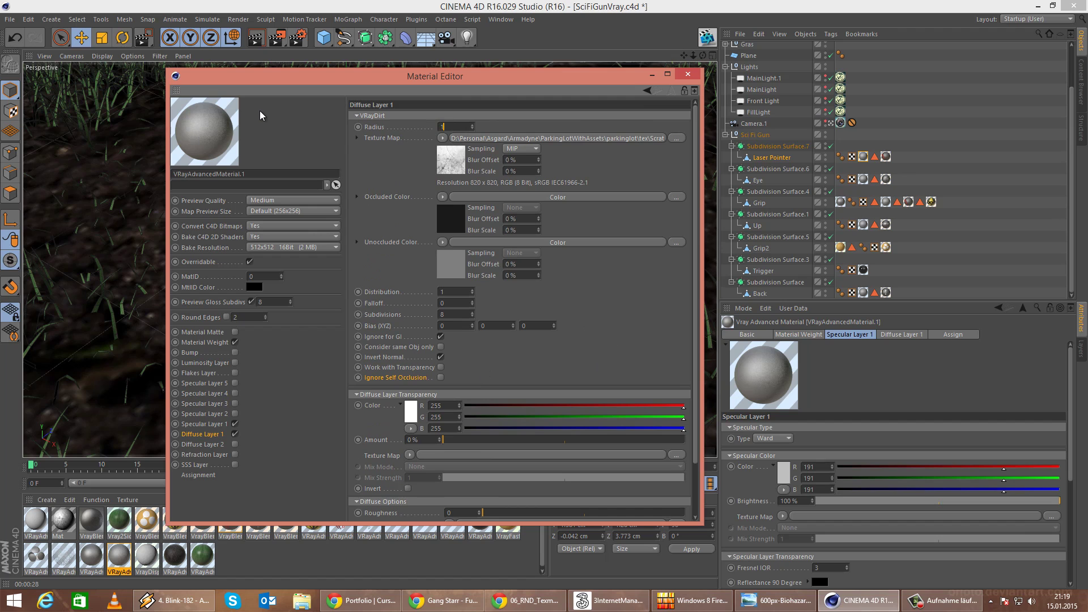
left_click(689, 74)
left_click(278, 40)
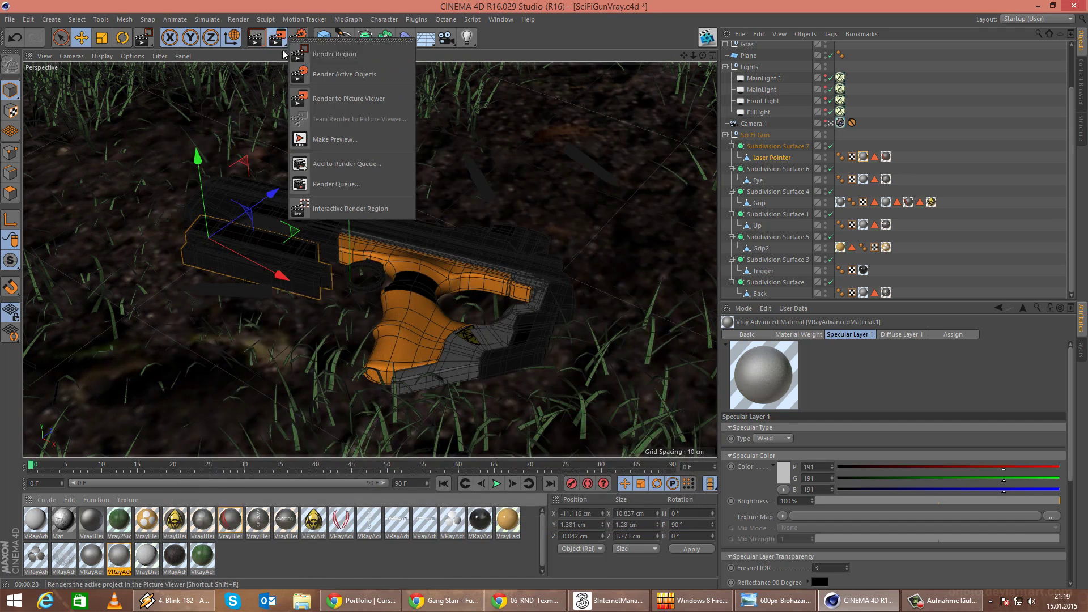
left_click(335, 54)
left_click_drag(173, 155, 356, 296)
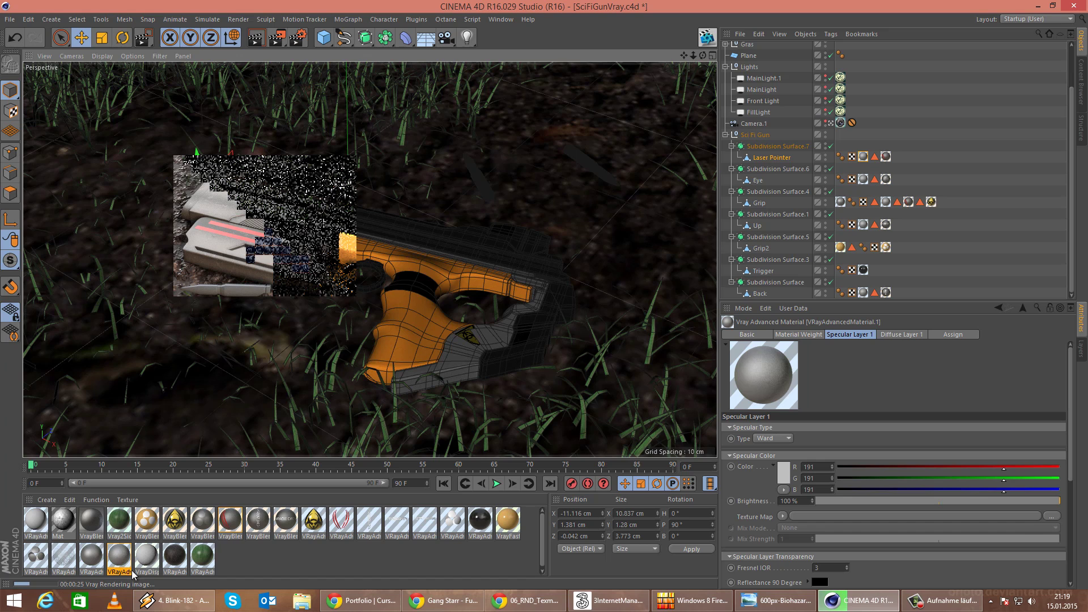
Set the VRayDirt radius of VRayAdvancedMaterial.1 to 8 and render the gun's front region again.
left_click(118, 560)
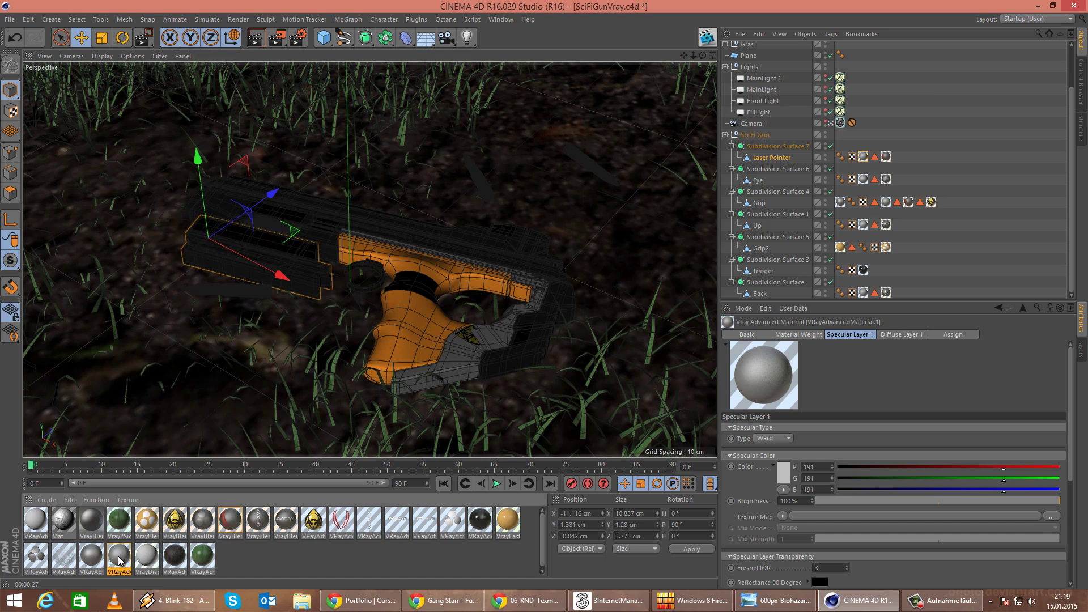
double_click(119, 560)
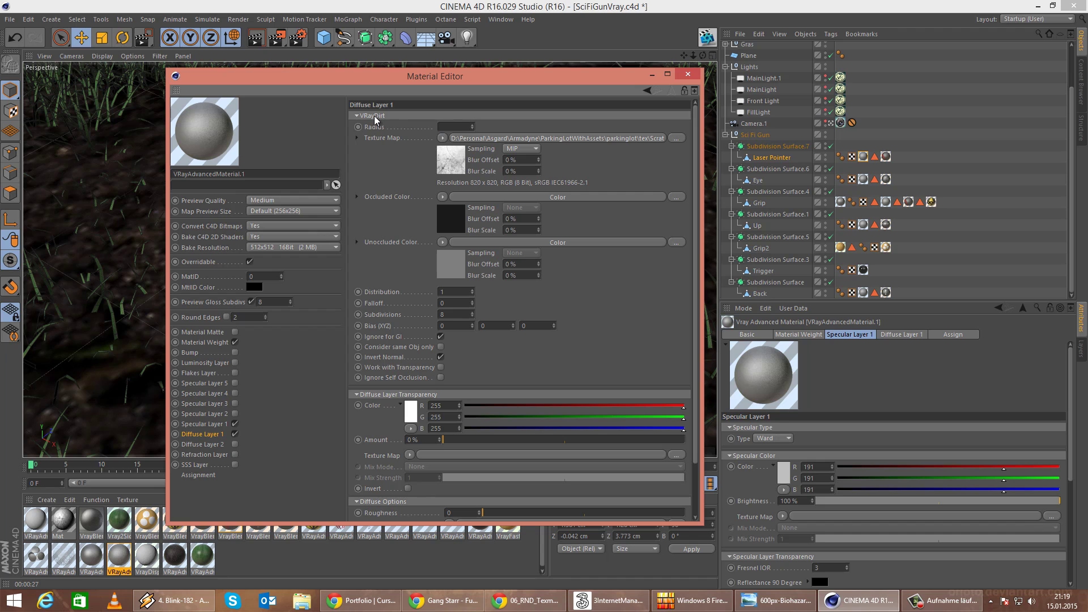
left_click(688, 75)
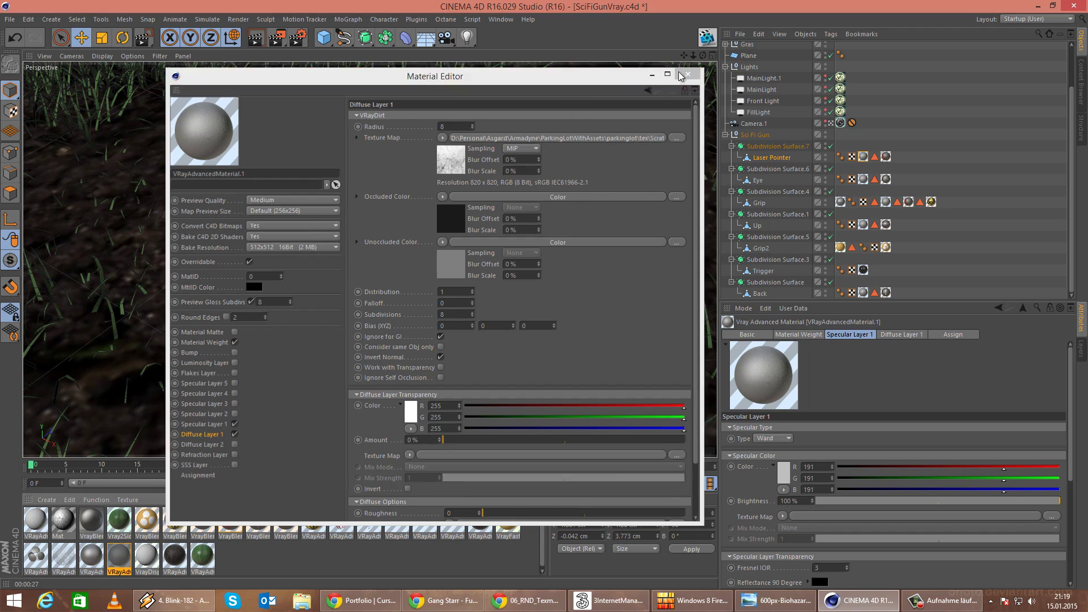
left_click_drag(285, 42, 325, 54)
left_click_drag(170, 160, 356, 297)
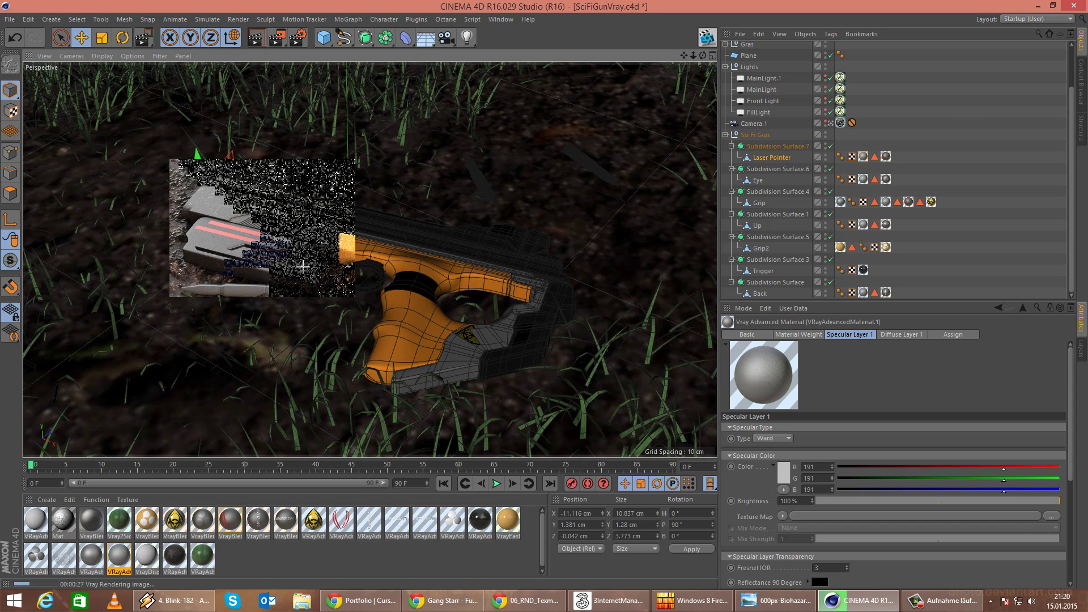
Select all seven Subdivision Surface objects of the Sci-Fi Gun and set their Subdivide UVs option to Edge.
left_click(765, 146)
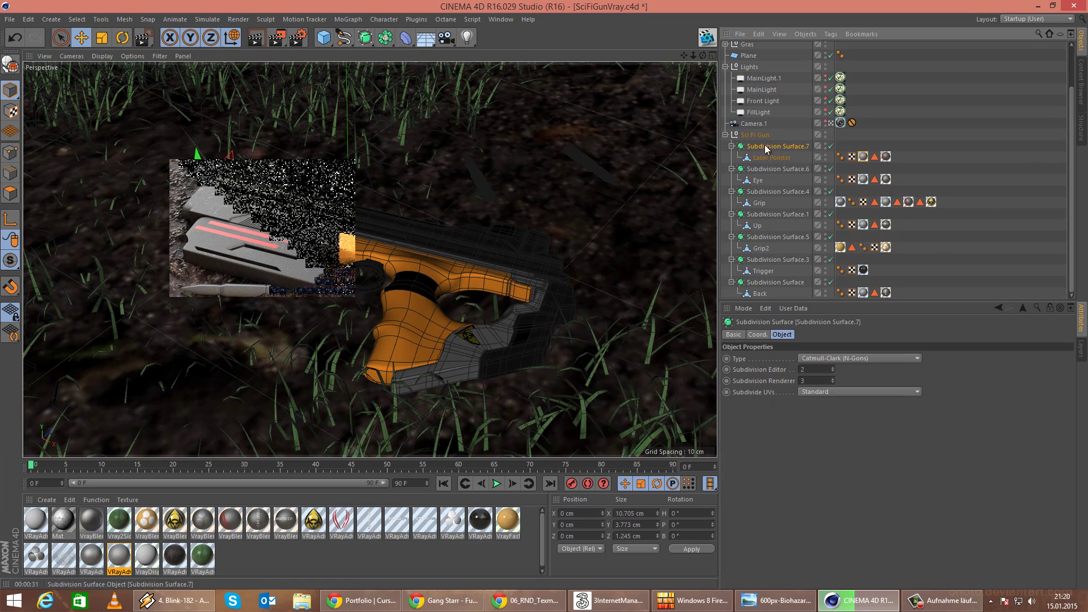
left_click(792, 169, "ctrl")
left_click(791, 193, "ctrl")
left_click(785, 214, "ctrl")
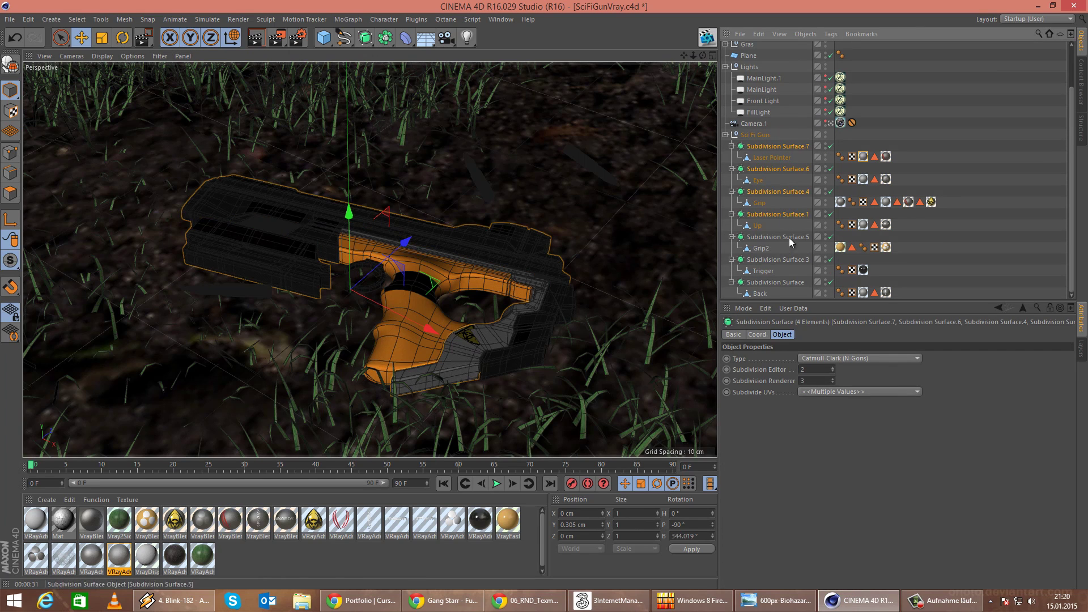
left_click(789, 237, "ctrl")
left_click(784, 260, "ctrl")
left_click(771, 282, "ctrl")
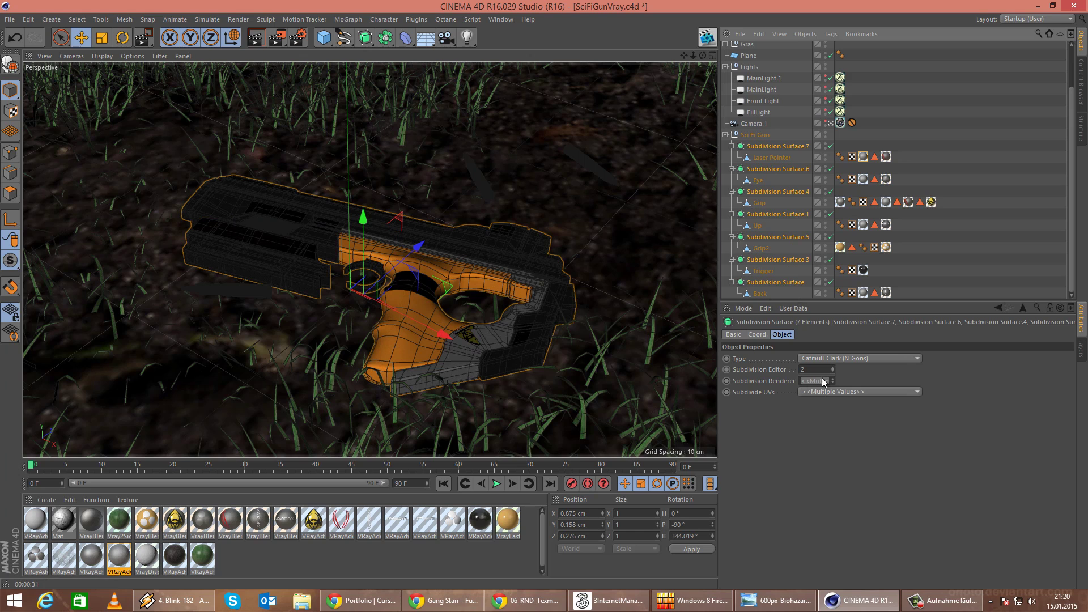
left_click(849, 391)
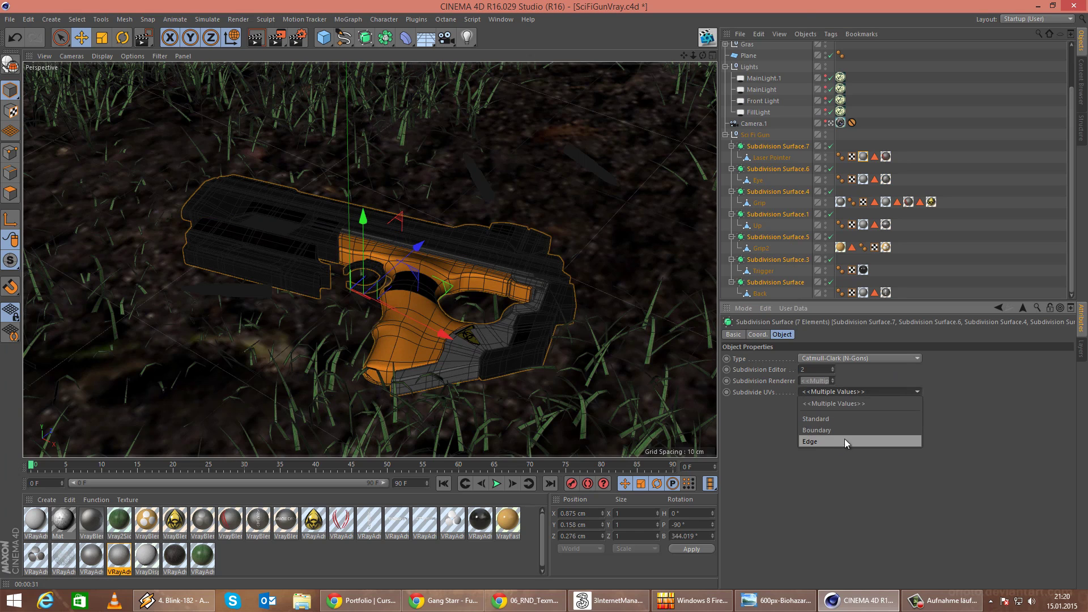
left_click(844, 440)
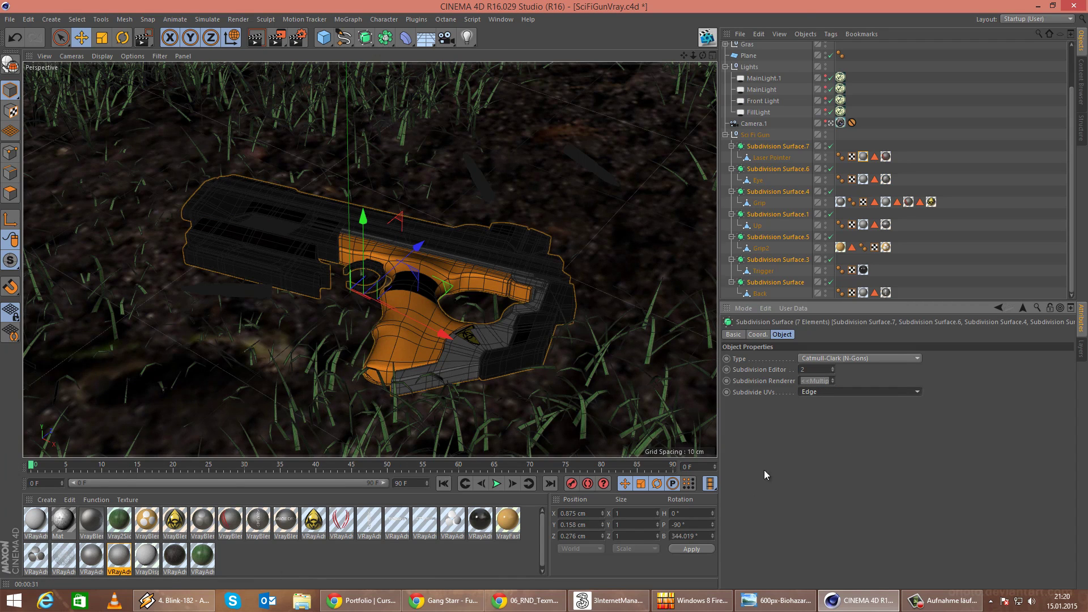
Enable Bump on VRayAdvancedMaterial.1 and load Scratches.jpg as its bump texture without copying the image to the project.
left_click(117, 560)
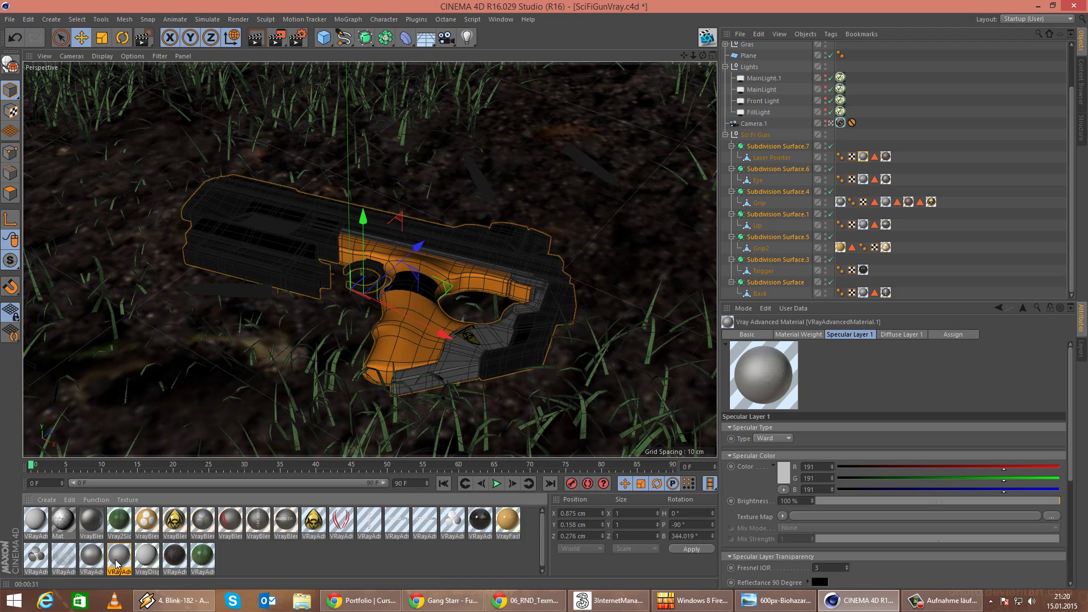
double_click(117, 560)
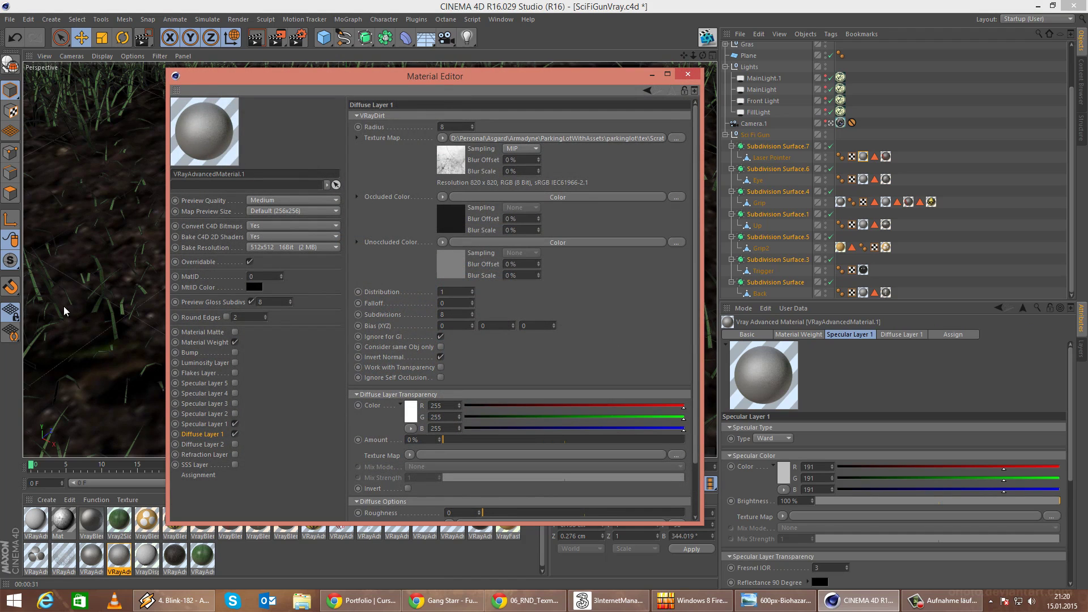
left_click(193, 353)
left_click(235, 352)
left_click(419, 131)
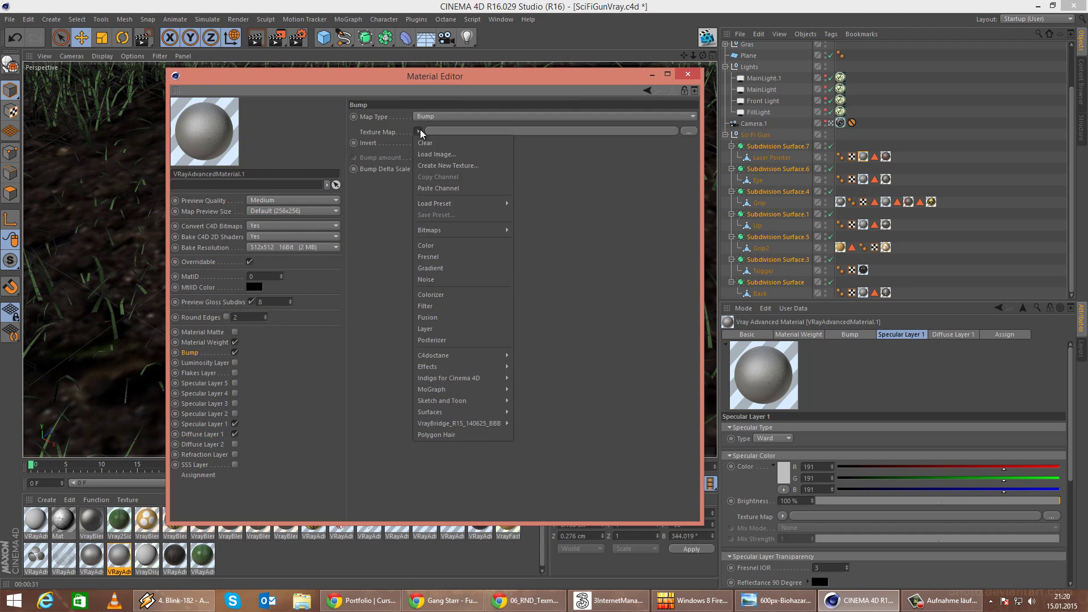
left_click(433, 154)
double_click(584, 341)
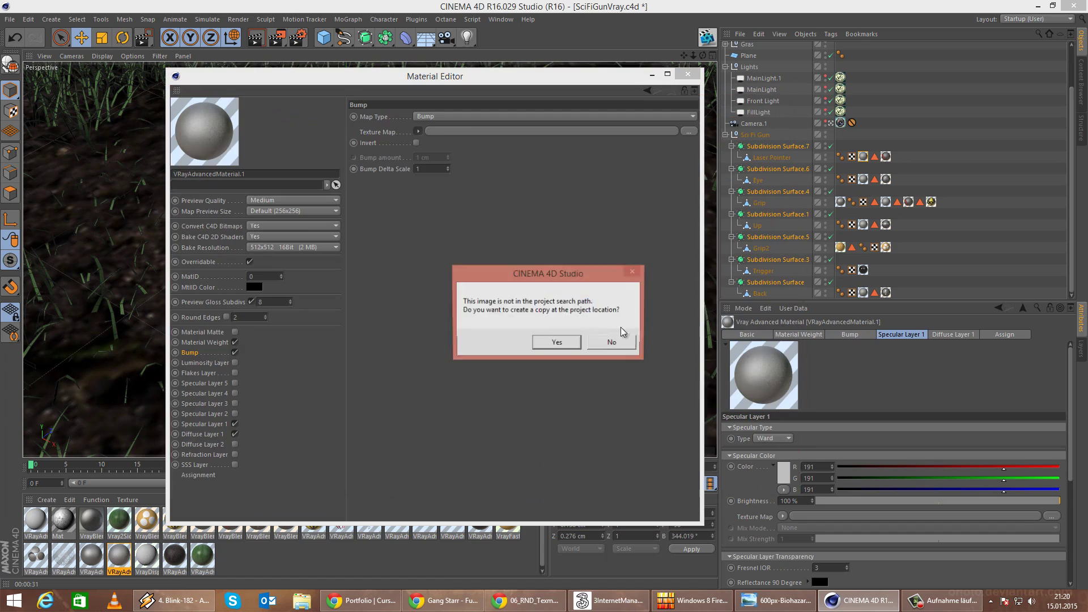
left_click(612, 342)
Set the bump amount to a very small negative value and render the region around the gun's front.
key("BackSpace")
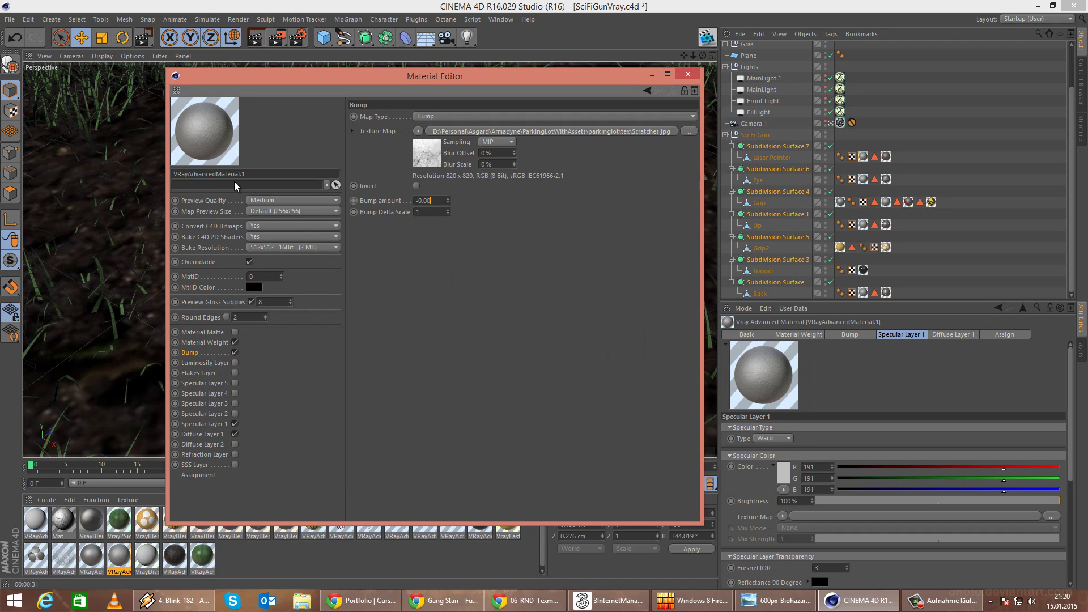
left_click(688, 74)
left_click_drag(280, 42, 290, 61)
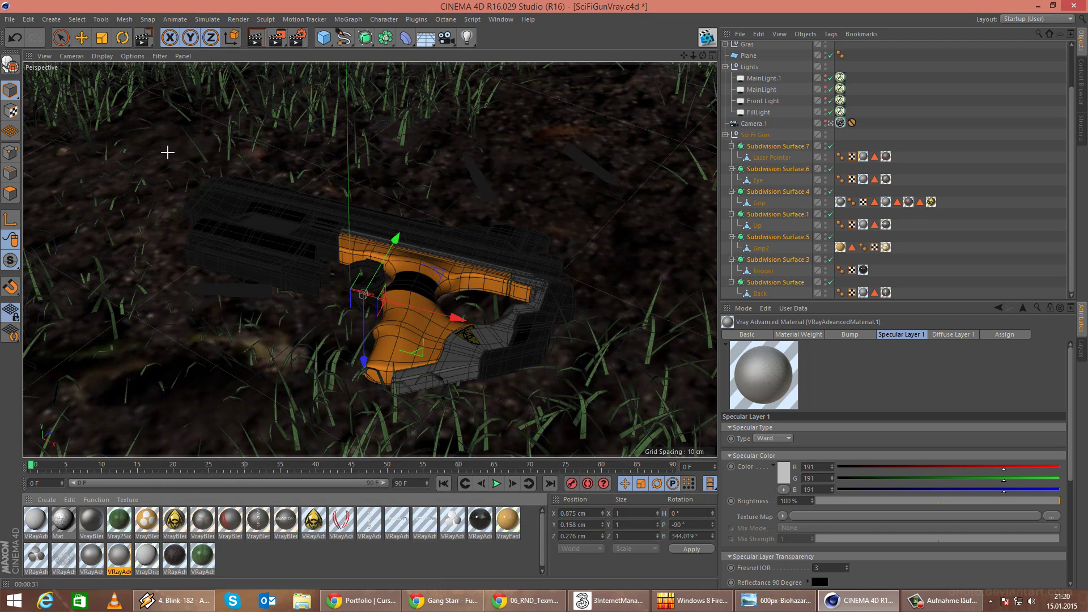
left_click_drag(168, 151, 363, 319)
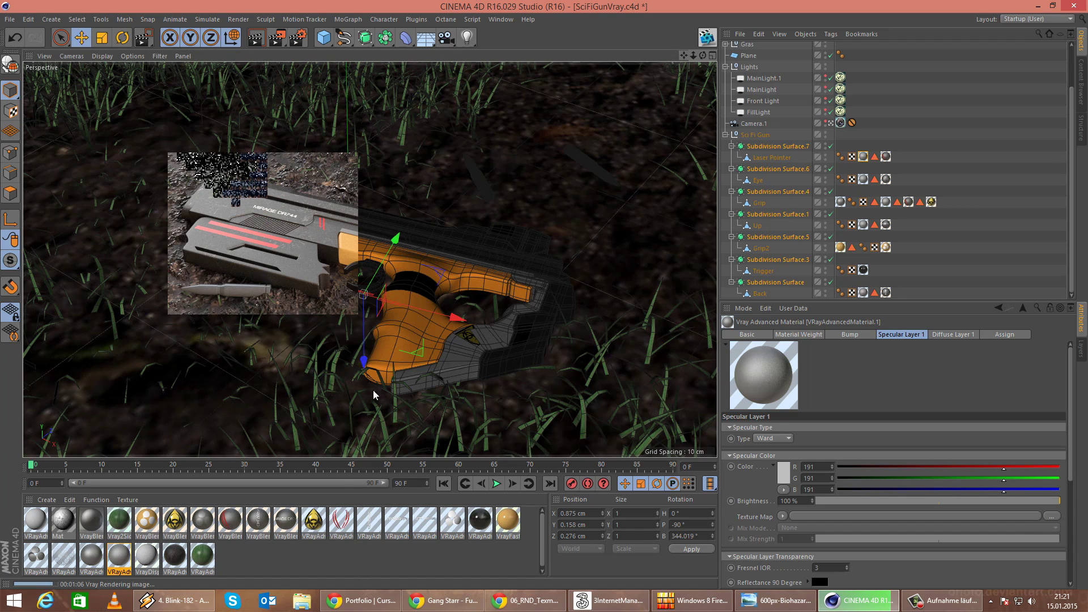
Set the VrayFastSSS2Material specular amount to 1 and its specular glossiness to 0.64.
double_click(513, 519)
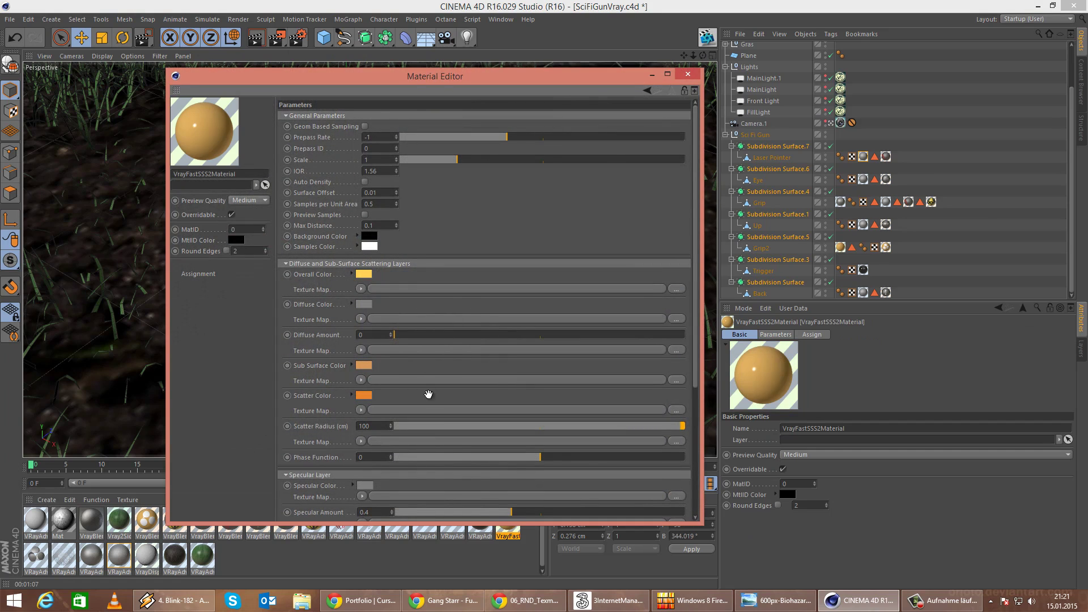
scroll(428, 395, "down", 4)
left_click_drag(434, 270, 425, 291)
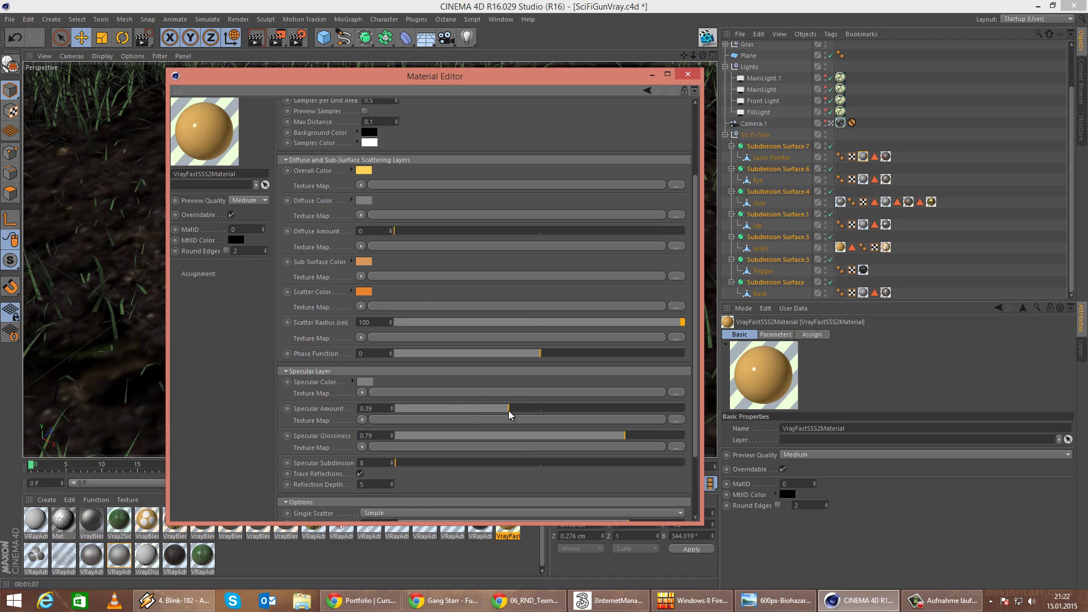
left_click_drag(510, 413, 703, 408)
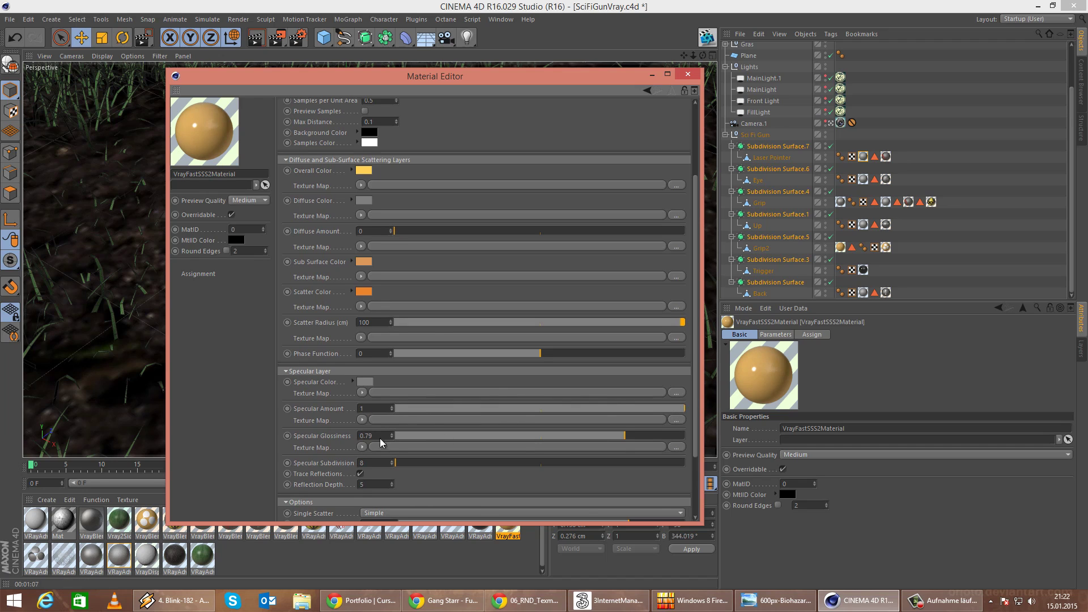
left_click_drag(619, 440, 582, 442)
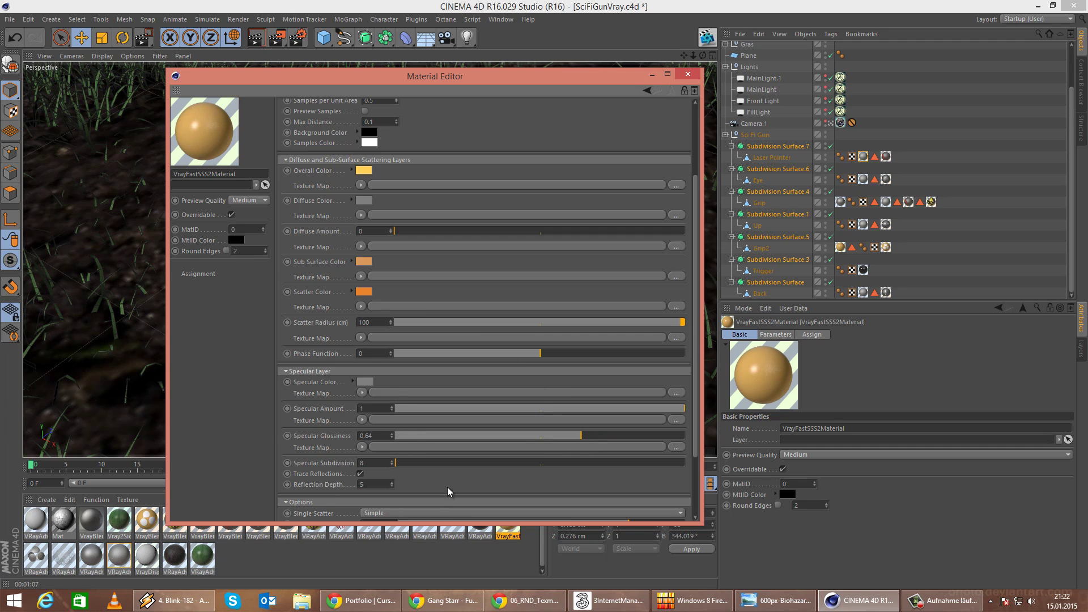
scroll(440, 420, "down", 3)
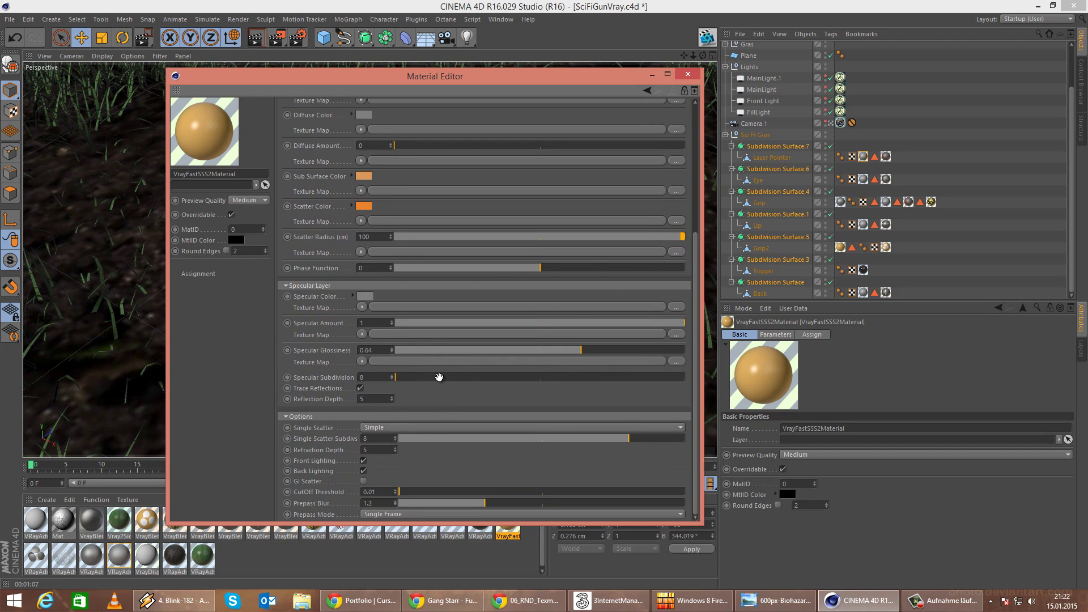
scroll(439, 377, "up", 7)
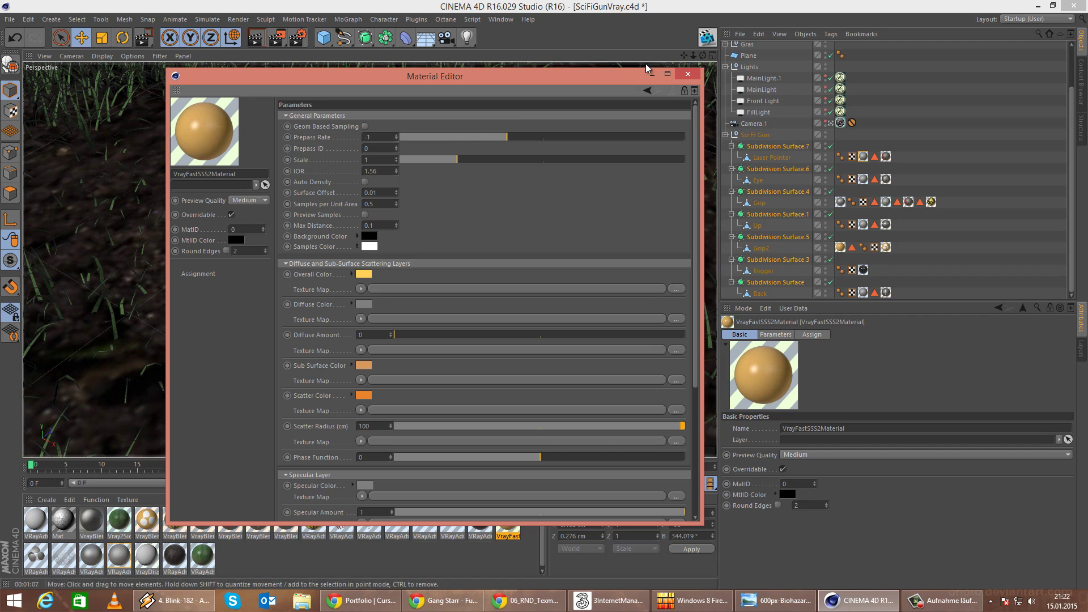
left_click(686, 74)
Render the region around the gun's orange grip to check the reflections.
left_click(277, 40)
left_click(331, 52)
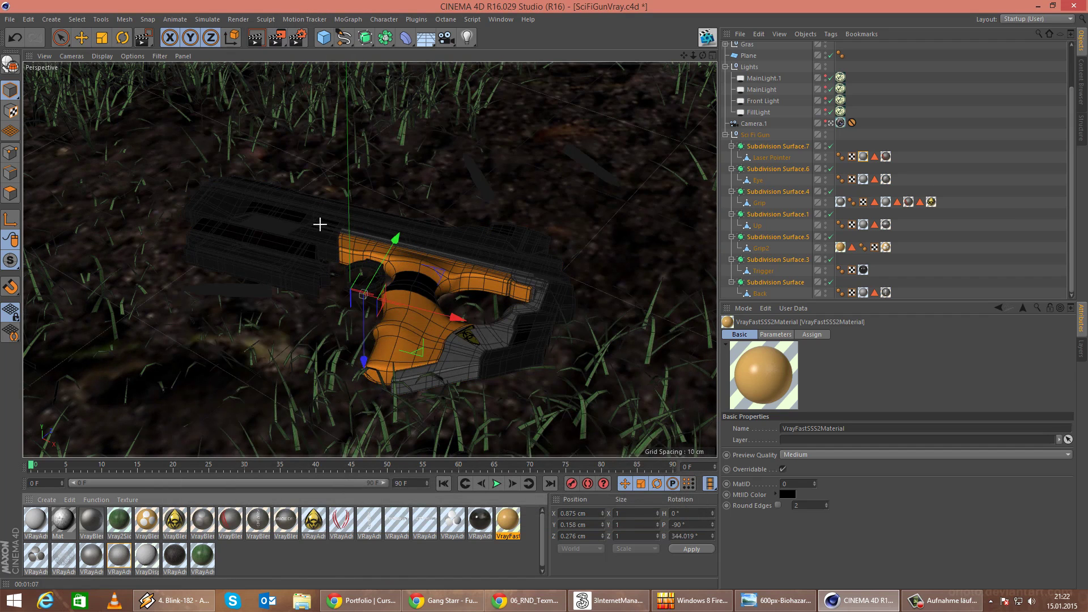
left_click_drag(318, 220, 534, 417)
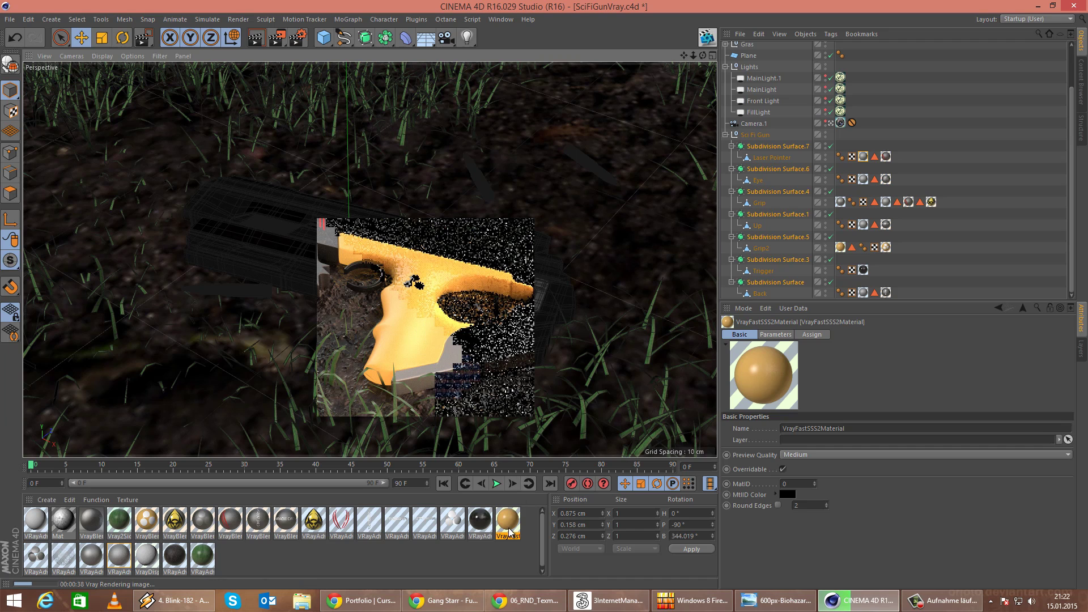
Load metal_glossinessNEW_1.tif as the specular glossiness texture of VrayFastSSS2Material without copying it to the project.
double_click(509, 523)
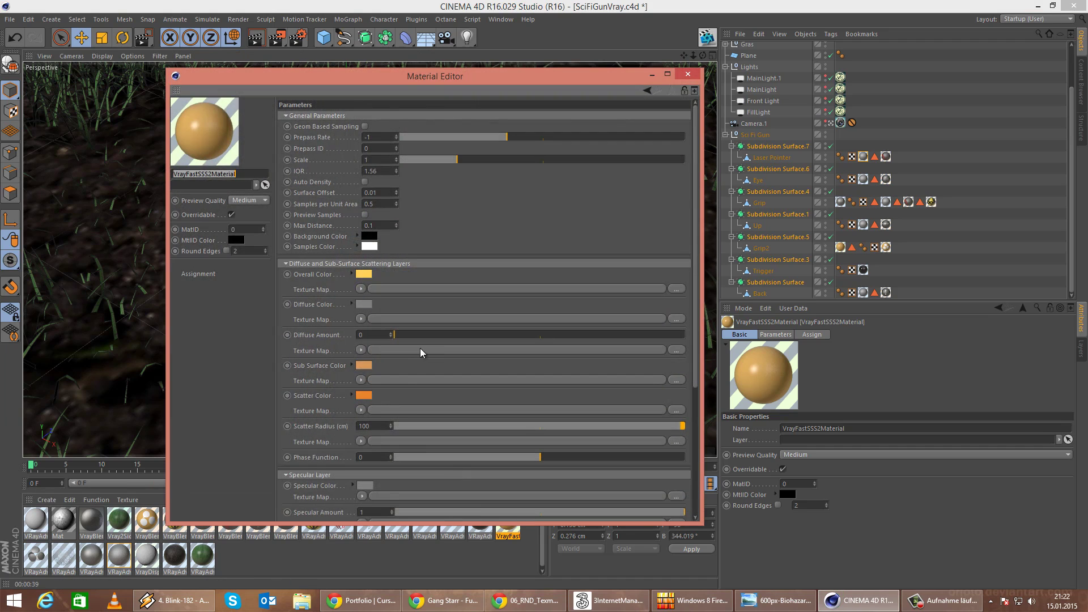
scroll(396, 318, "down", 5)
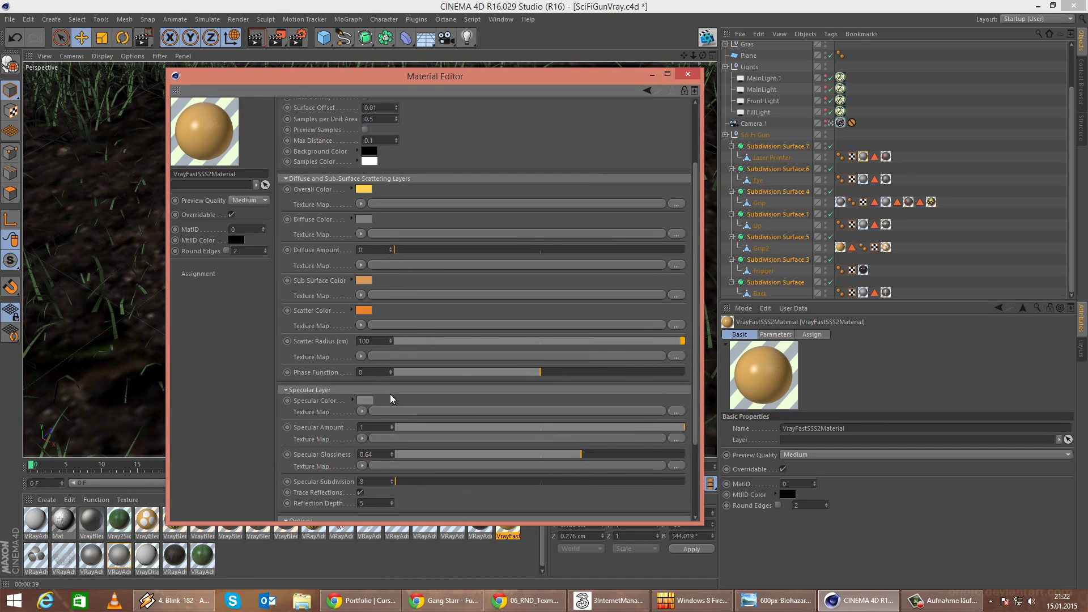
scroll(406, 309, "down", 4)
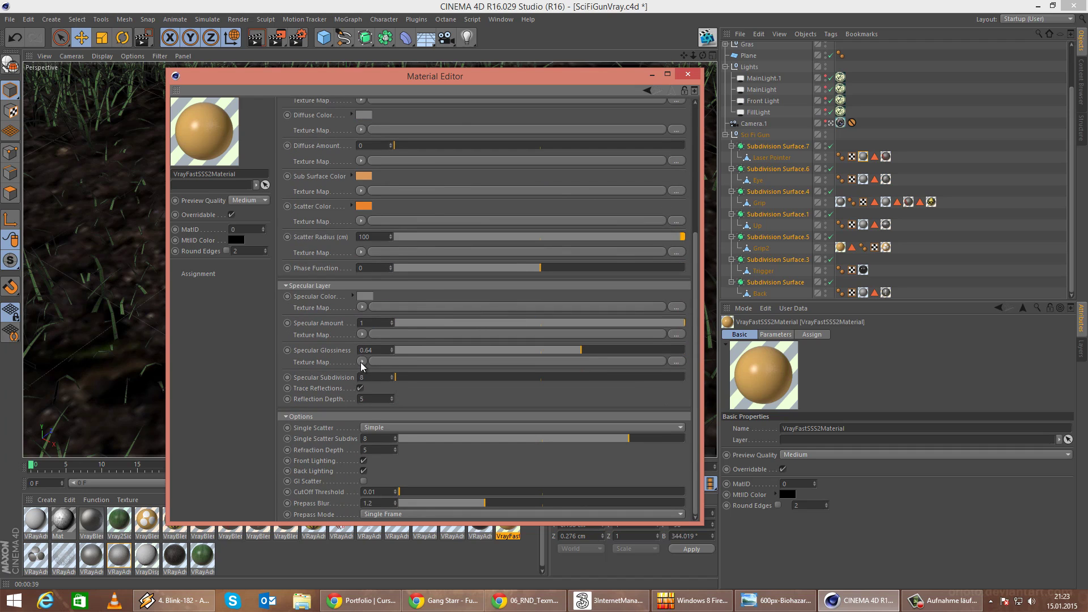
left_click(362, 362)
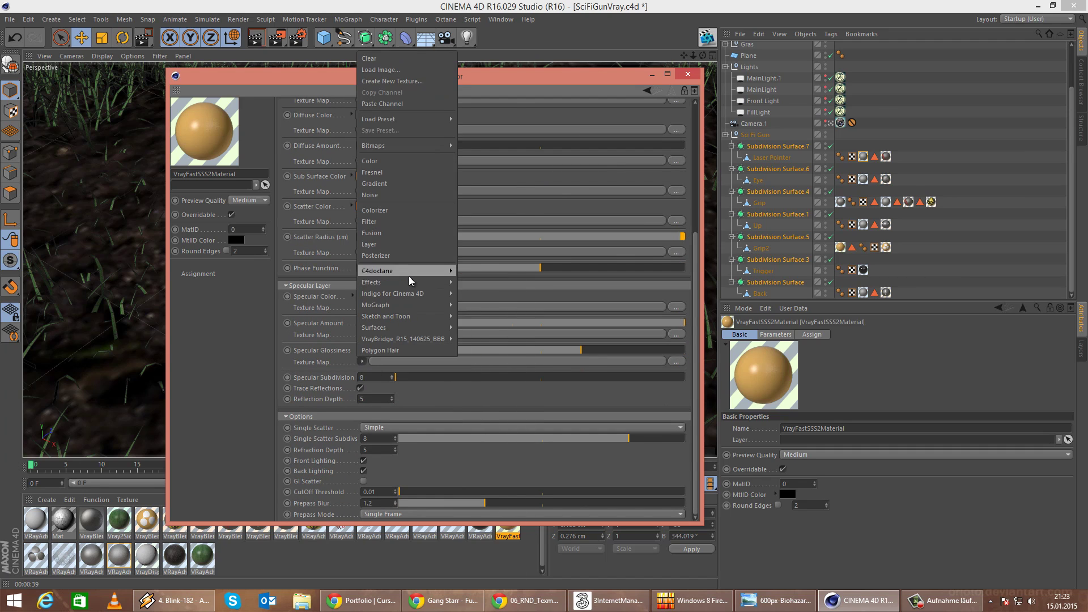
left_click(390, 74)
left_click(498, 322)
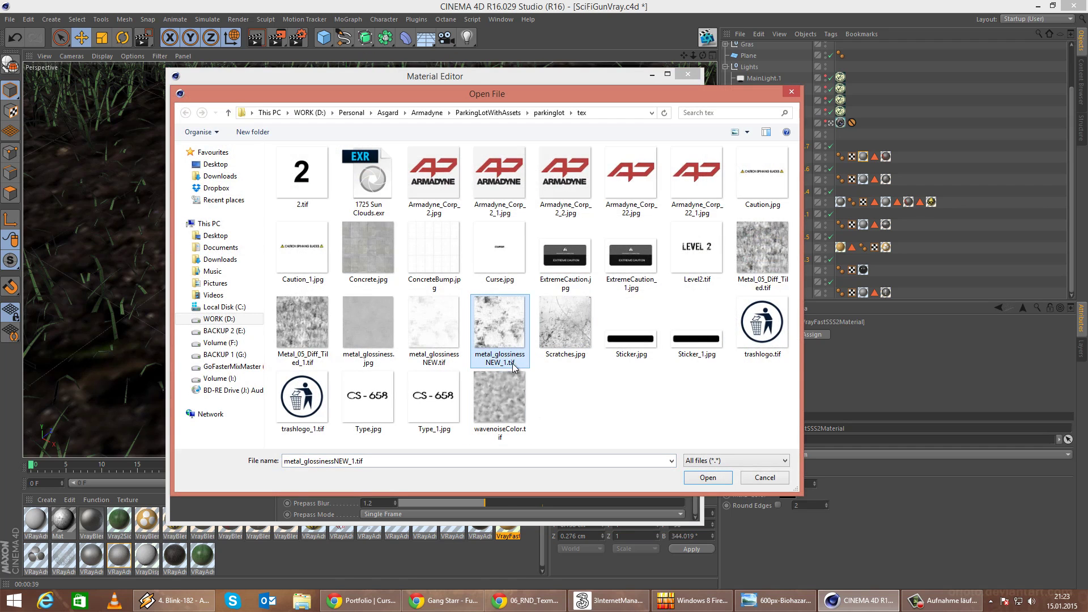
double_click(501, 322)
left_click(605, 340)
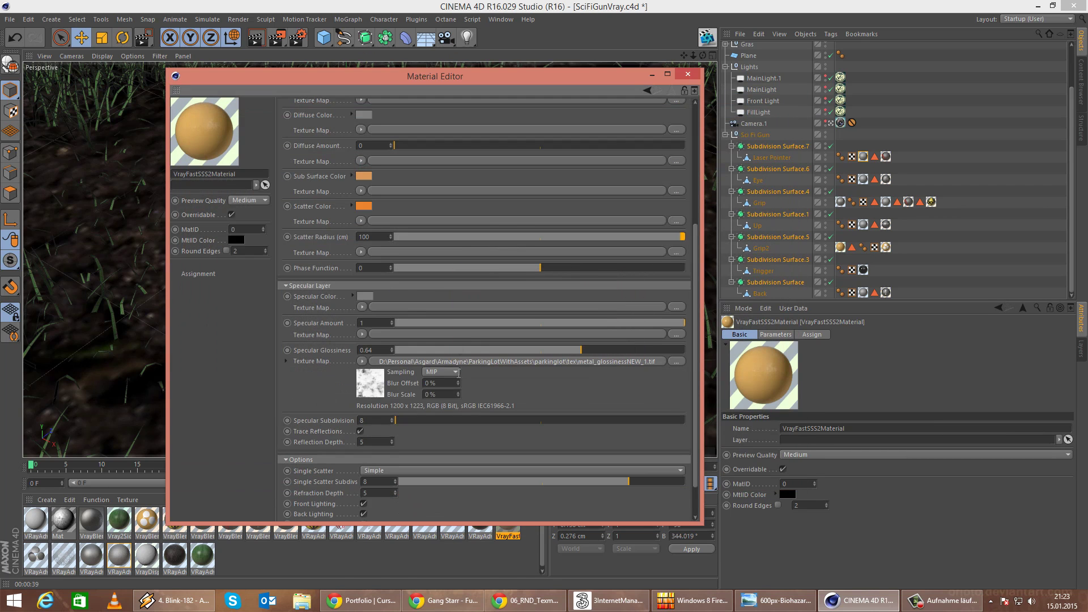
Wrap the glossiness texture in a Colorizer shader and remove the middle knot of its gradient.
left_click(363, 362)
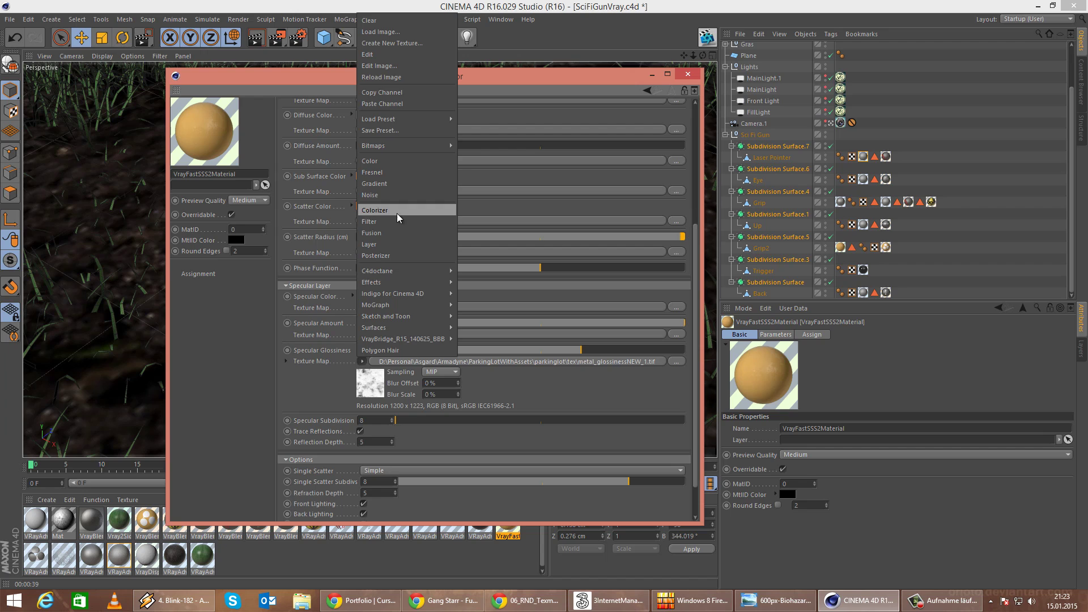
left_click(397, 211)
left_click(482, 361)
left_click_drag(512, 279, 517, 315)
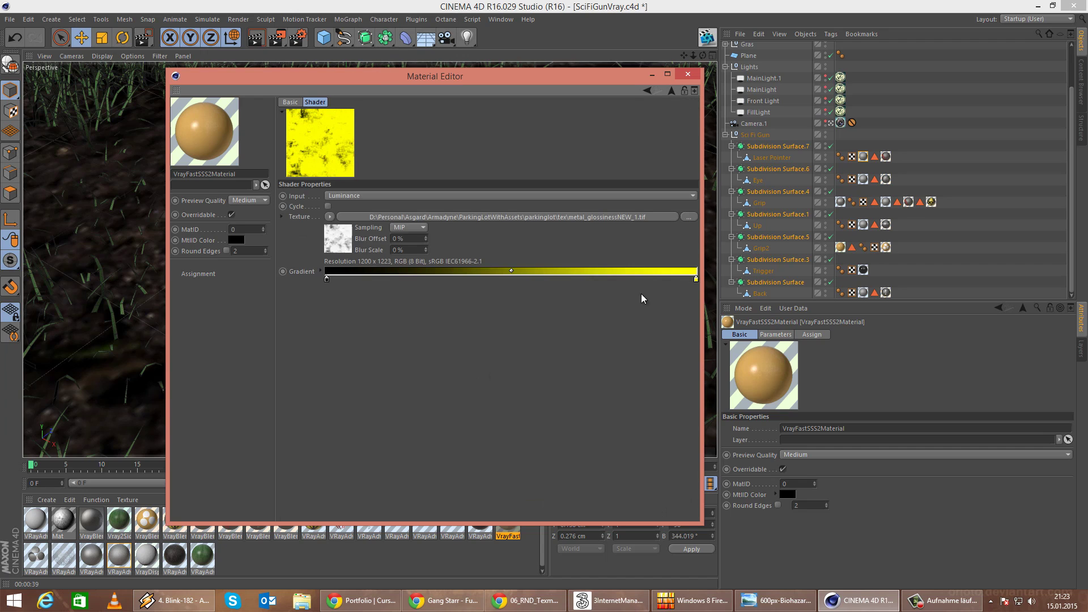
Change the Colorizer gradient's yellow end knot to a neutral grey with a brightness value of 66%.
double_click(696, 280)
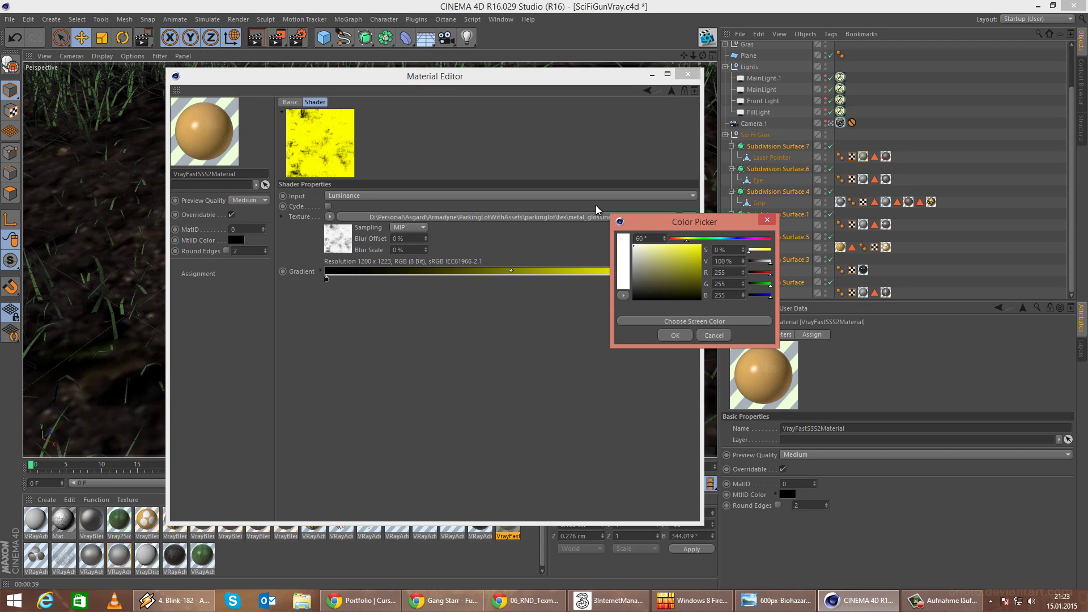
left_click(668, 338)
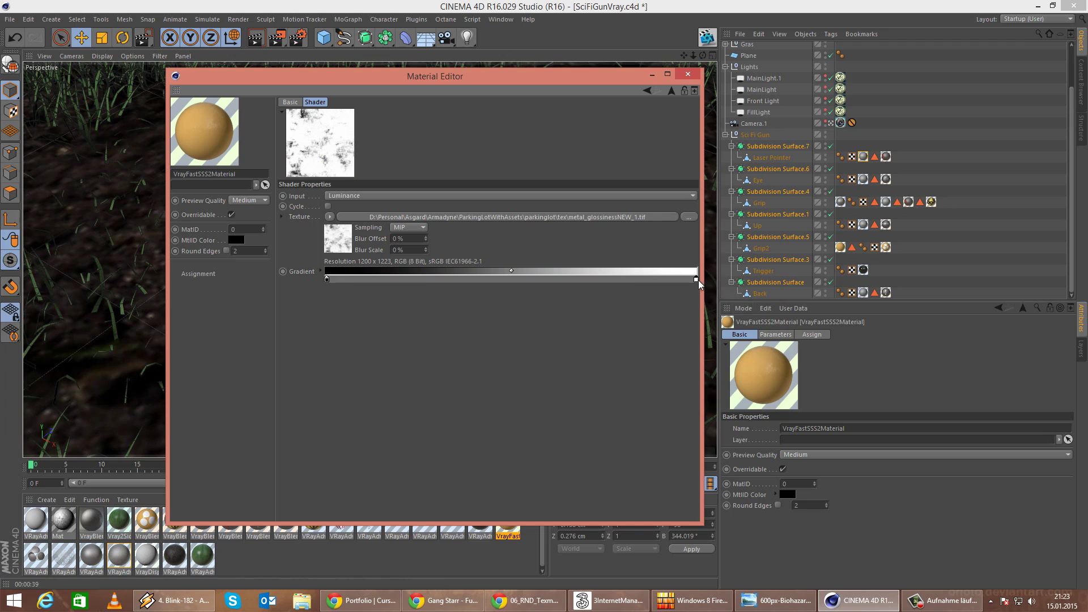
double_click(696, 279)
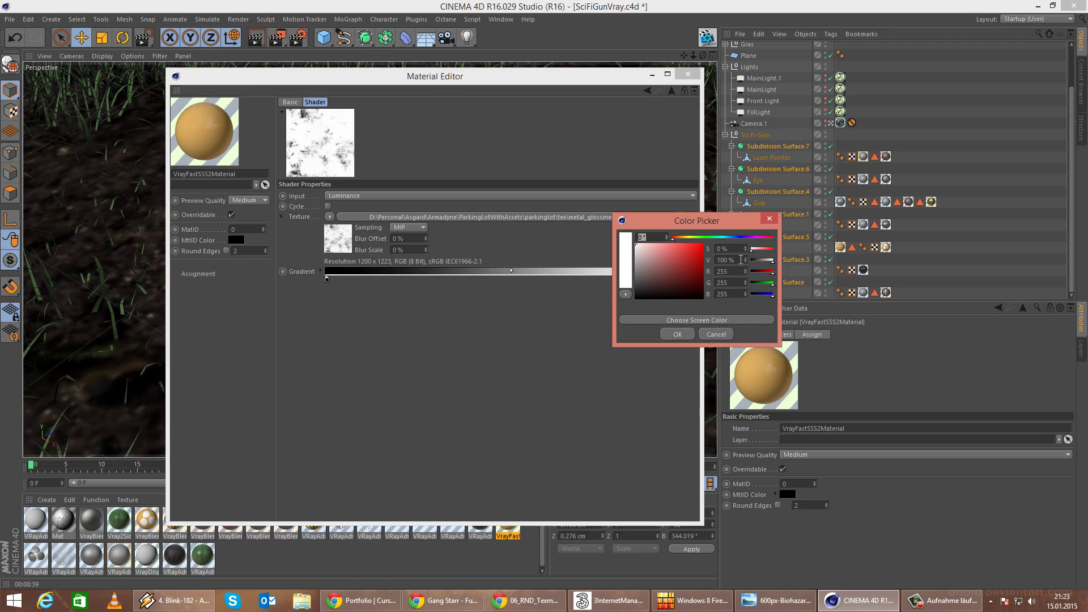
left_click(741, 259)
type("66")
key("Return")
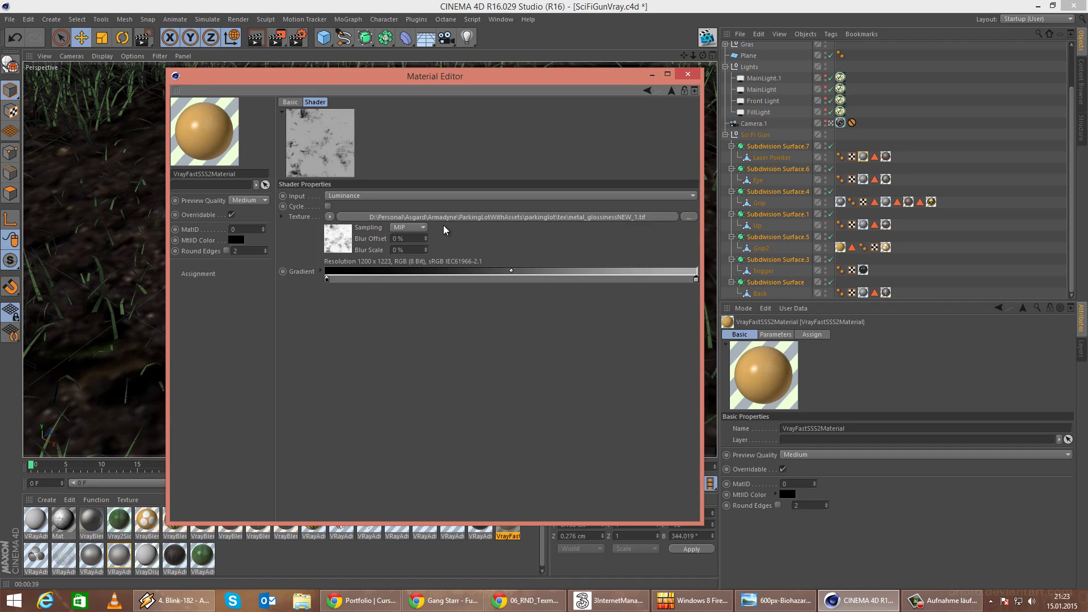
Lighten the Colorizer gradient's black start knot to grey and close the material settings.
double_click(326, 279)
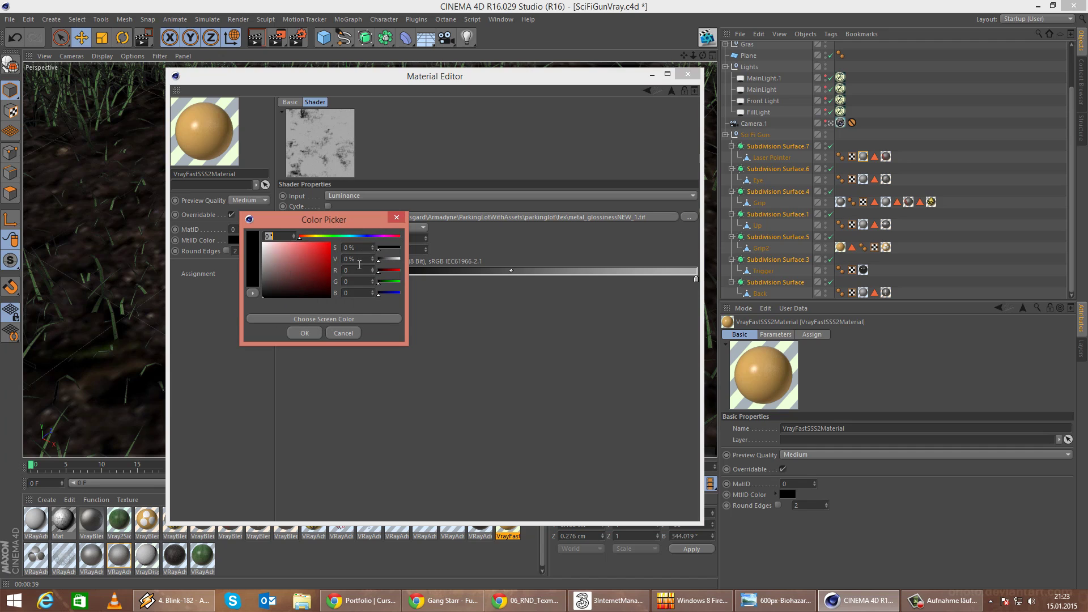
left_click_drag(320, 224, 366, 234)
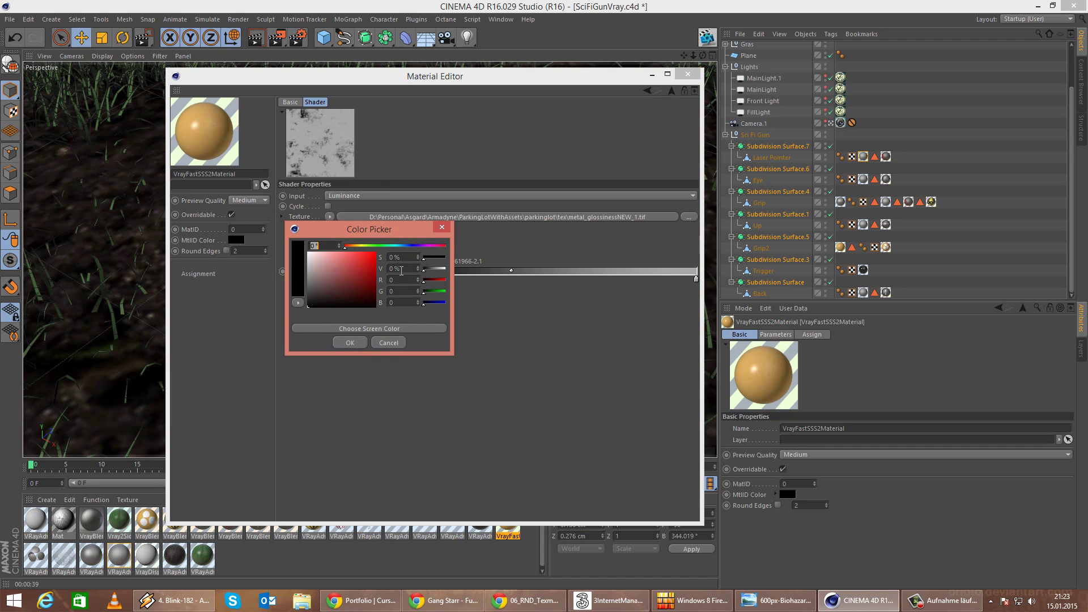
left_click_drag(400, 269, 290, 266)
left_click(350, 342)
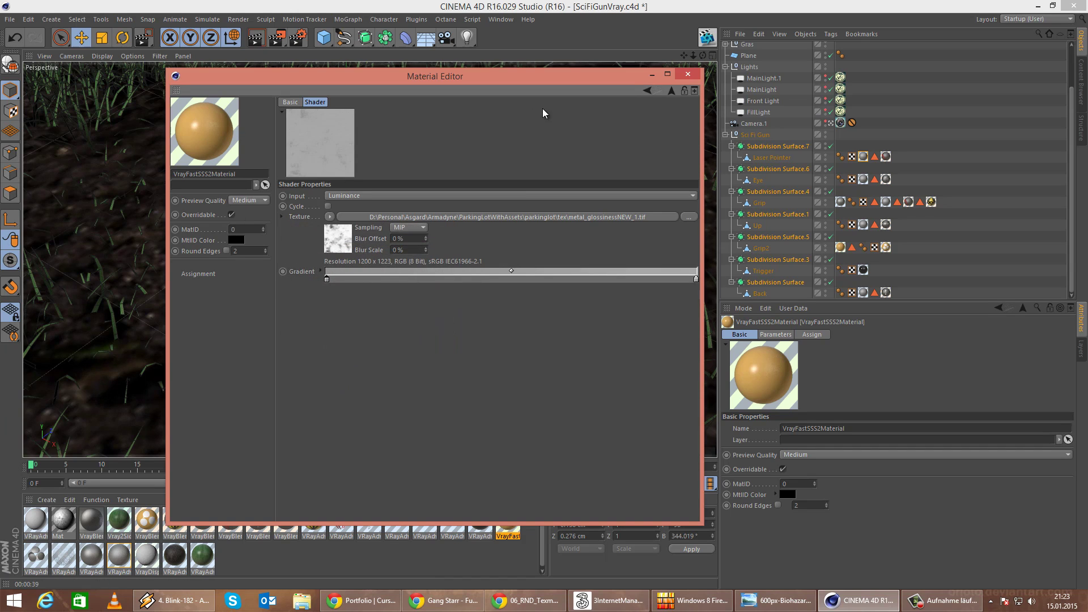
left_click(688, 76)
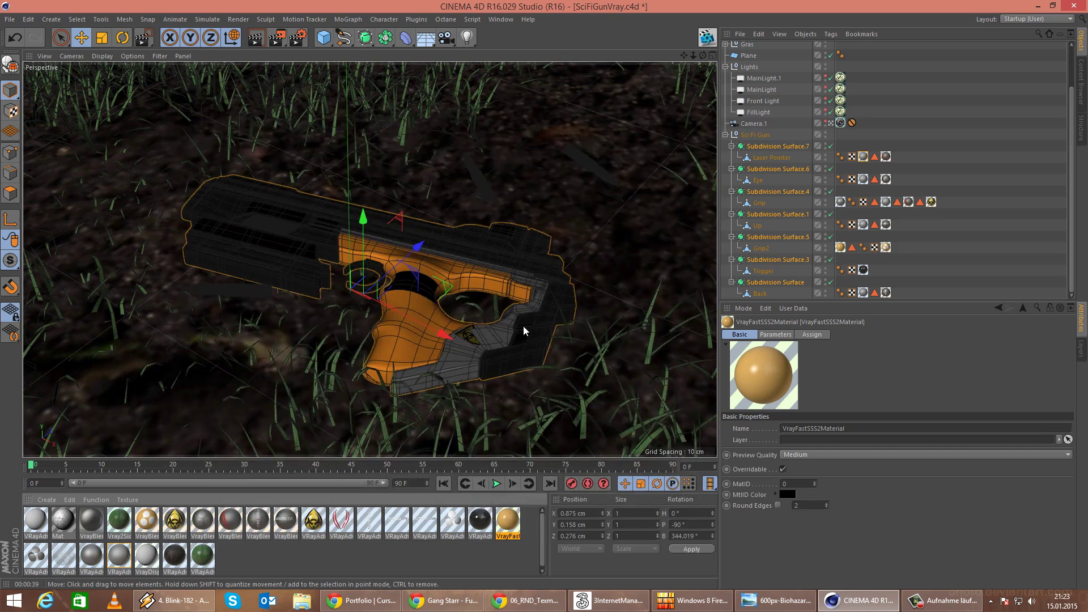
Open the Grip's first material, VRayAdvancedMaterial.1, for editing at its Specular Layer 1 settings.
left_click(437, 377)
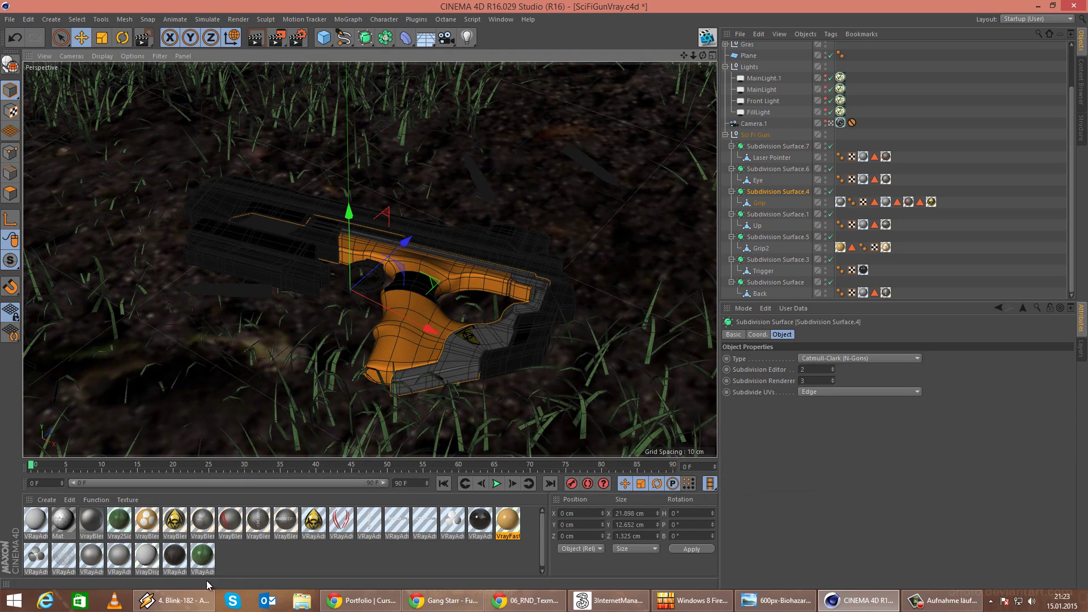
left_click(841, 202)
double_click(840, 202)
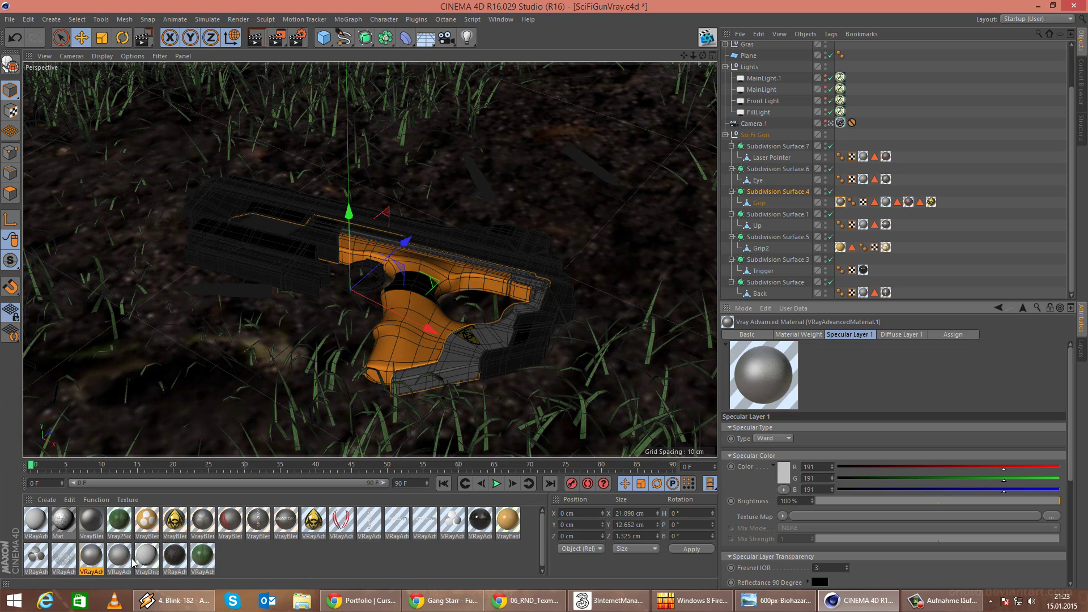
double_click(93, 558)
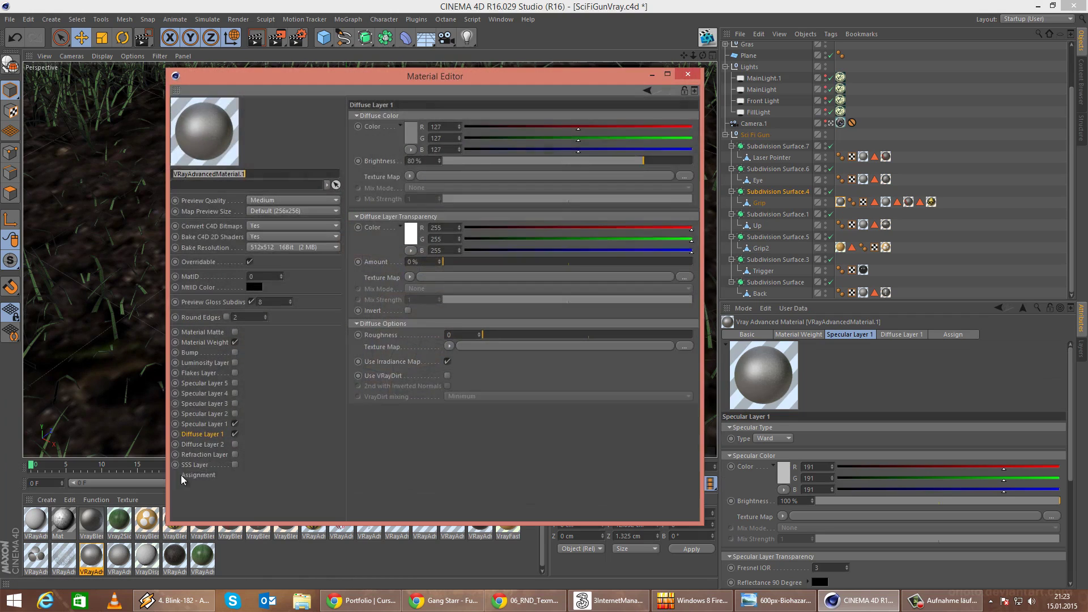
left_click(205, 424)
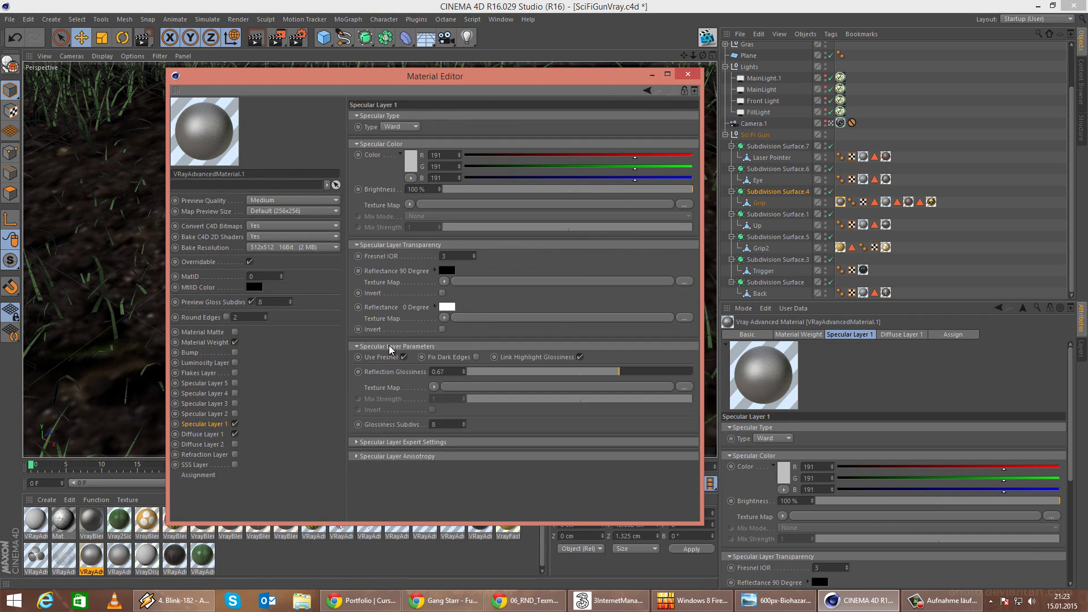
left_click(434, 387)
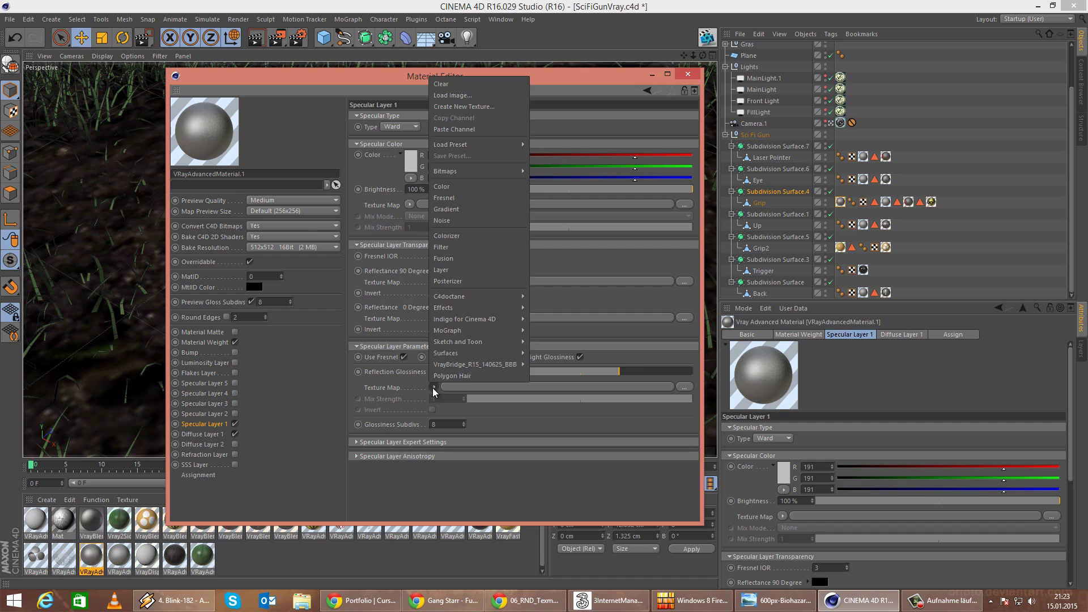
left_click(472, 107)
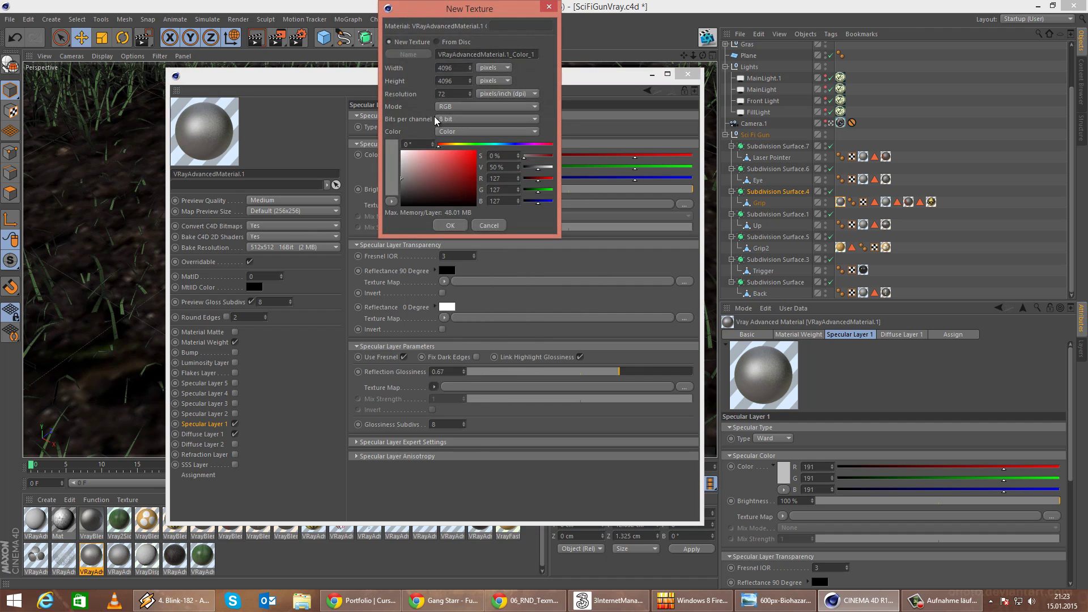
left_click(489, 225)
Load metal_glossinessNEW_1.tif as the Reflection Glossiness texture of Specular Layer 1 without copying it to the project.
left_click(434, 387)
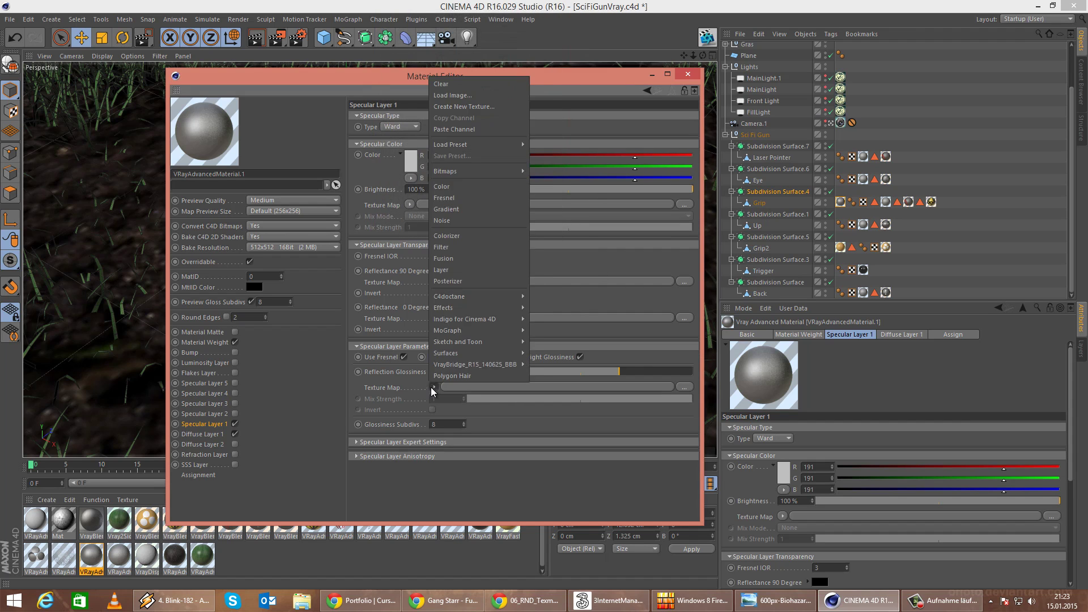
left_click(453, 95)
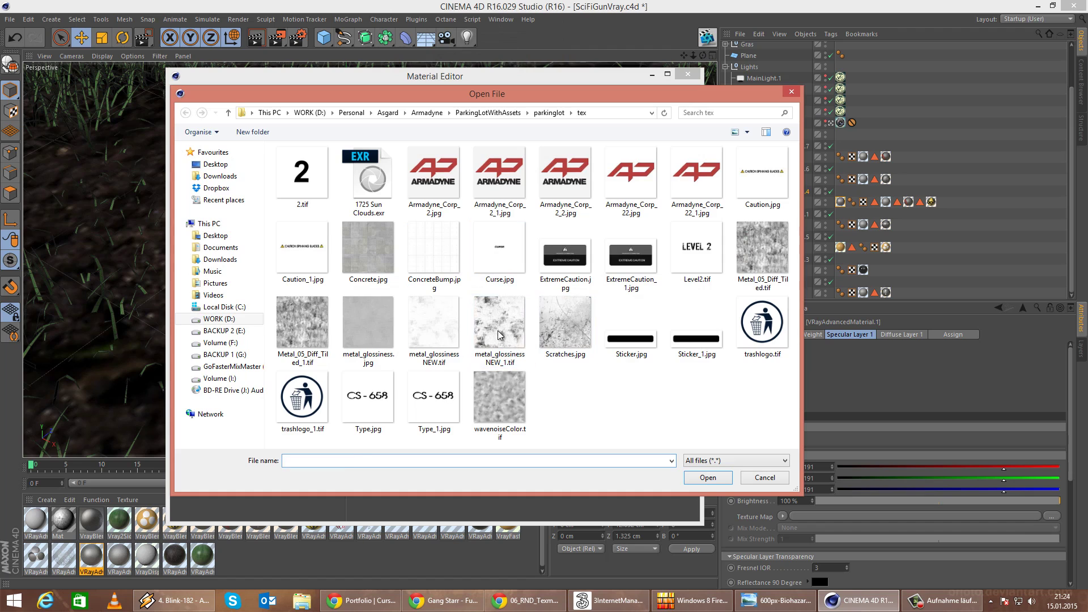
left_click(510, 363)
double_click(511, 362)
left_click(610, 347)
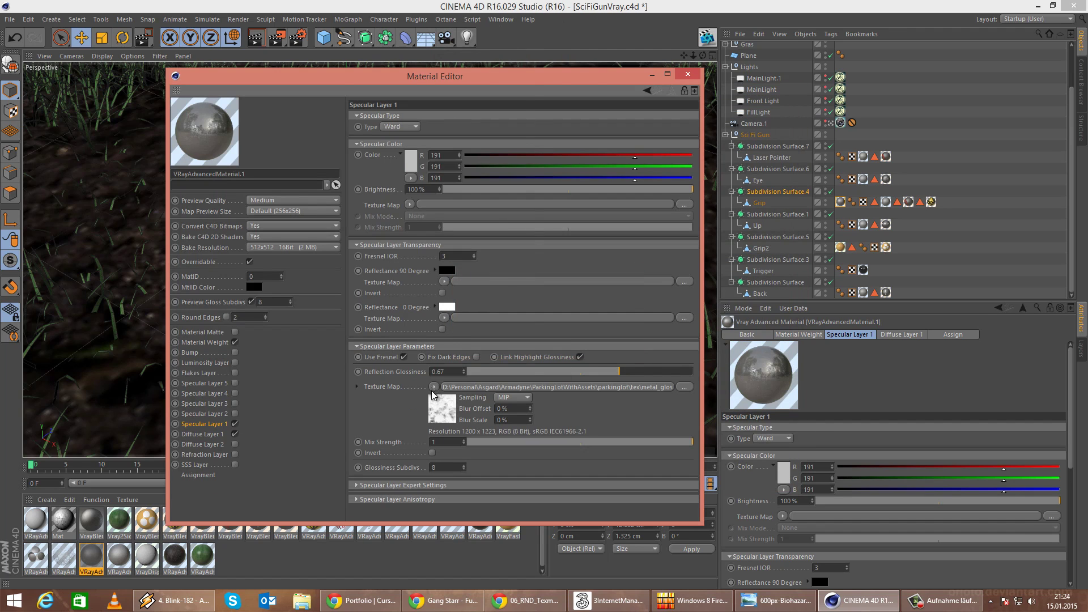
Wrap the Reflection Glossiness texture in a Colorizer shader and remove the red middle knot of its gradient.
left_click(435, 387)
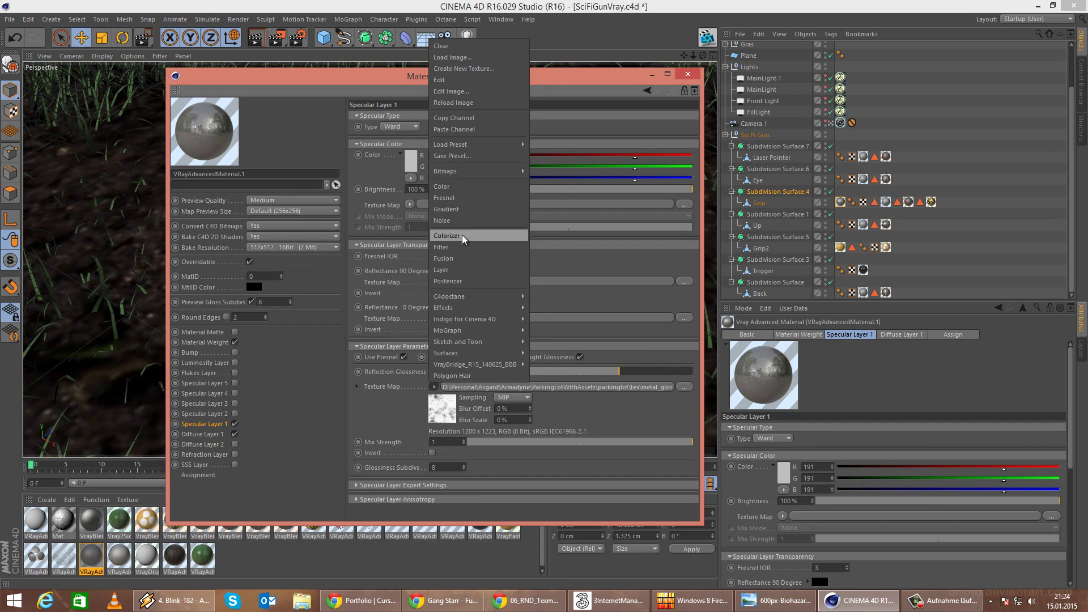
left_click(461, 237)
left_click(547, 389)
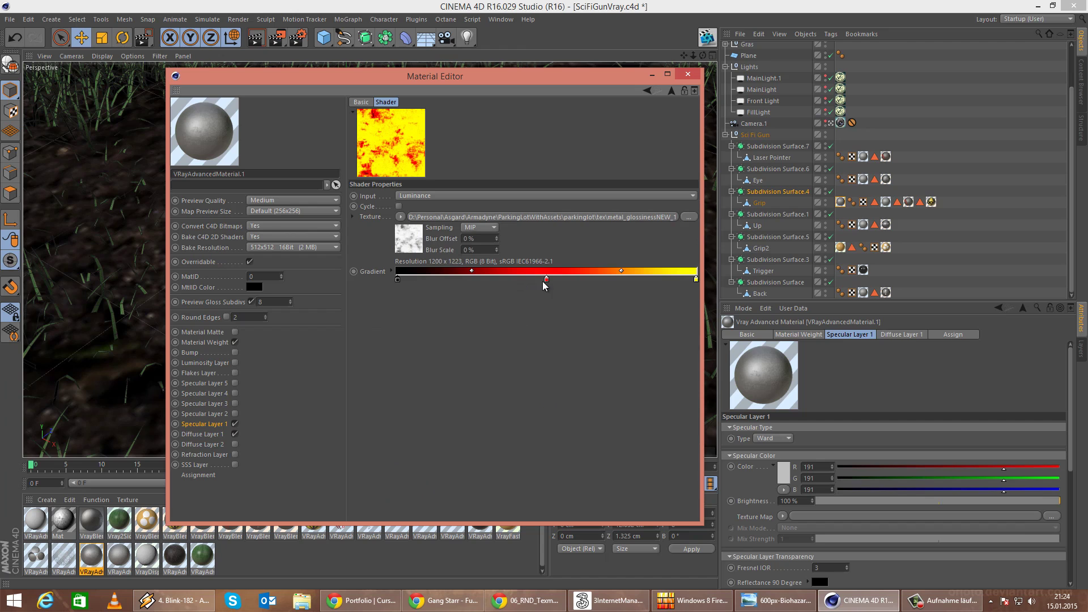
left_click_drag(546, 280, 543, 333)
Turn the Colorizer gradient's yellow end knot white and set its black start knot to a brightness value of 60%.
double_click(696, 281)
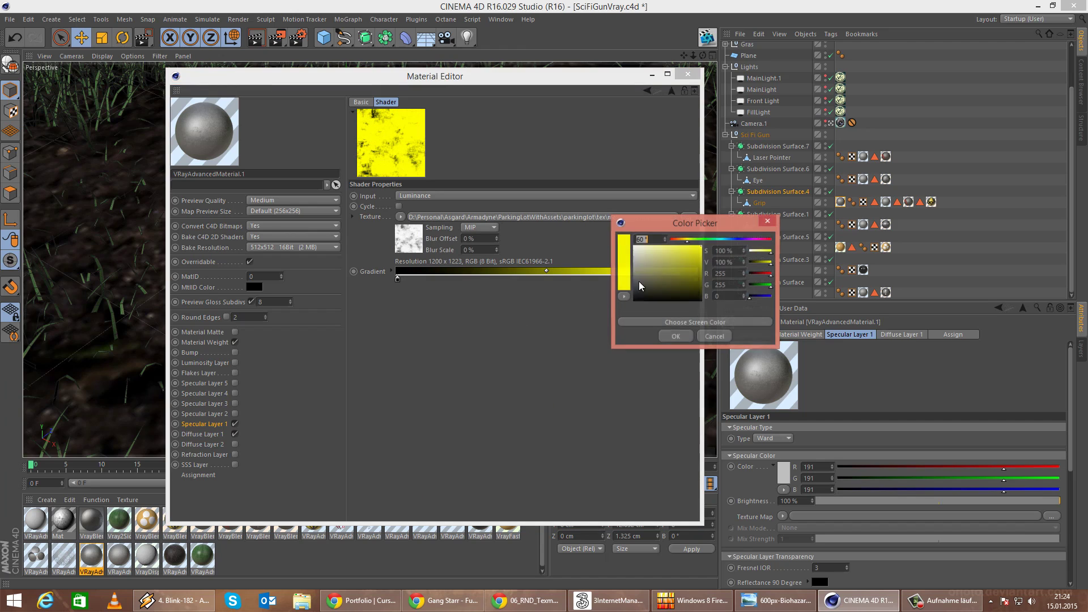
left_click_drag(664, 275, 629, 242)
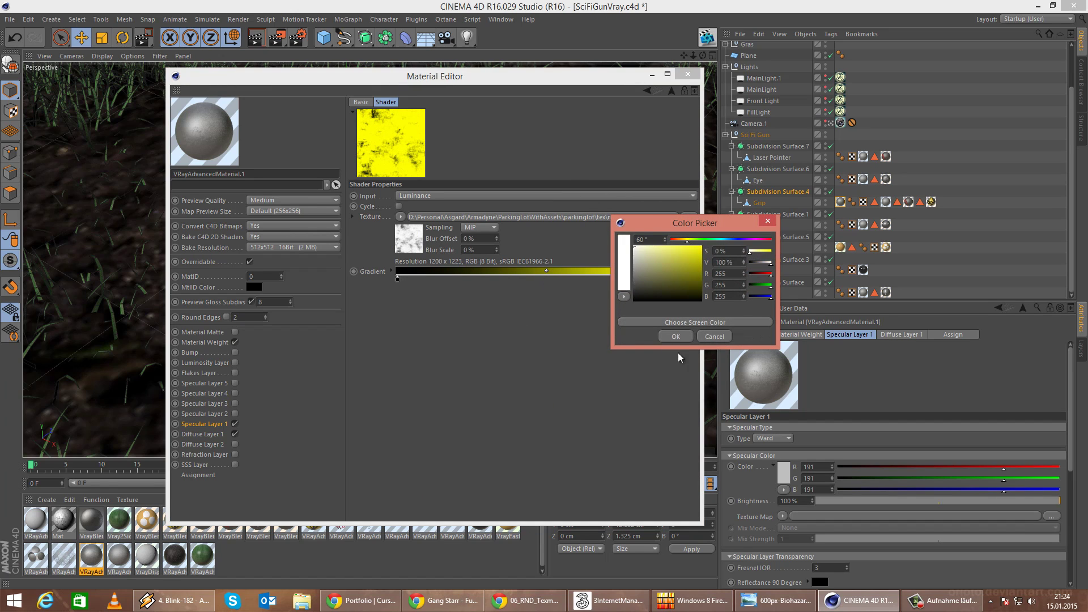
left_click(677, 338)
double_click(397, 279)
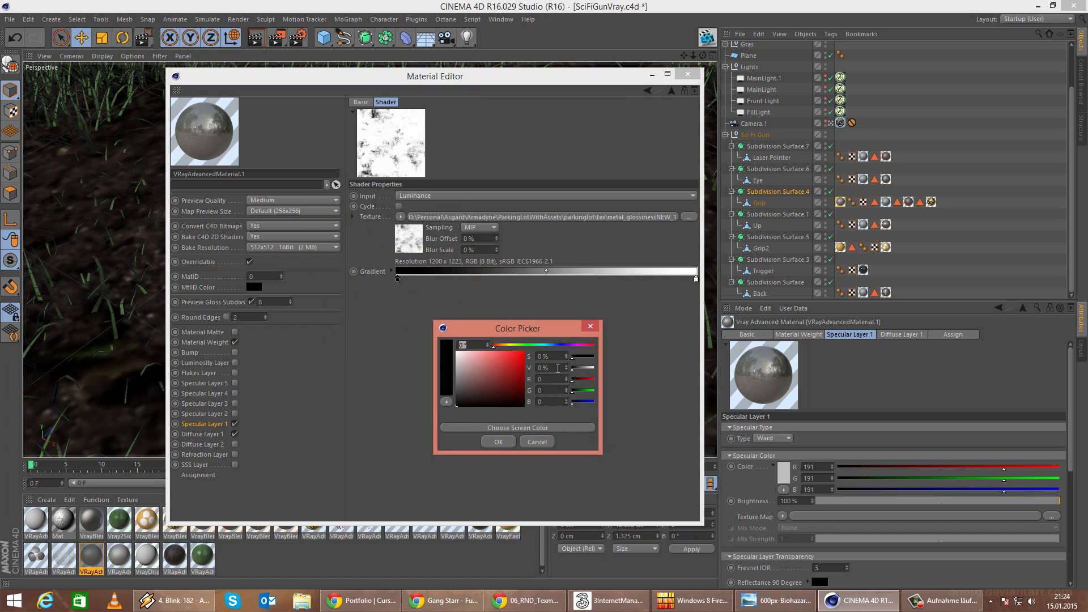
left_click(557, 368)
type("60")
key("Return")
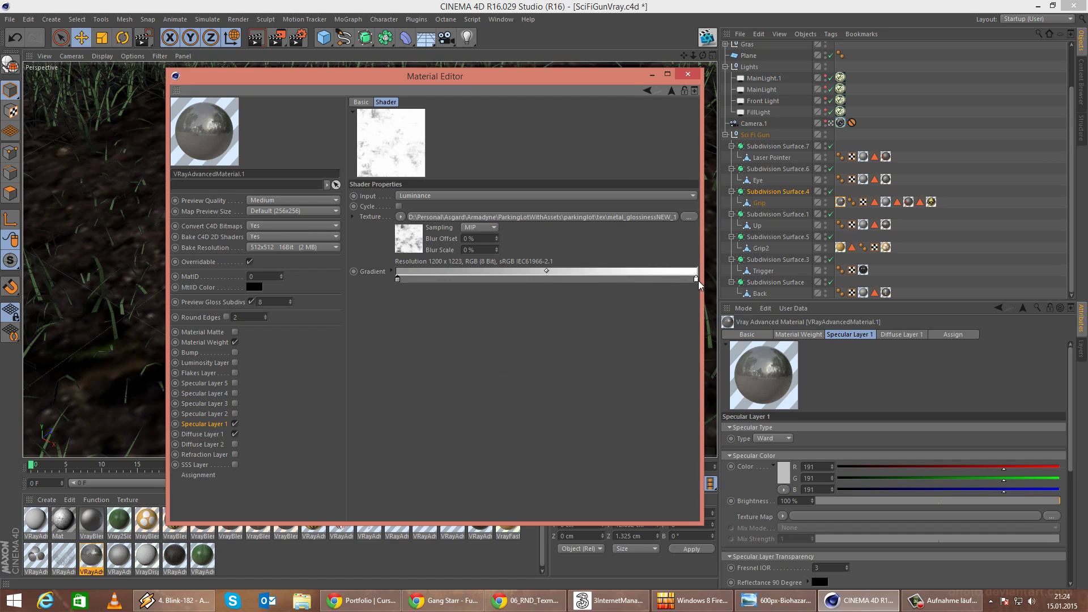
Set the Colorizer gradient's white end knot to a brightness value of 70% and close the material settings.
double_click(697, 279)
left_click(741, 259)
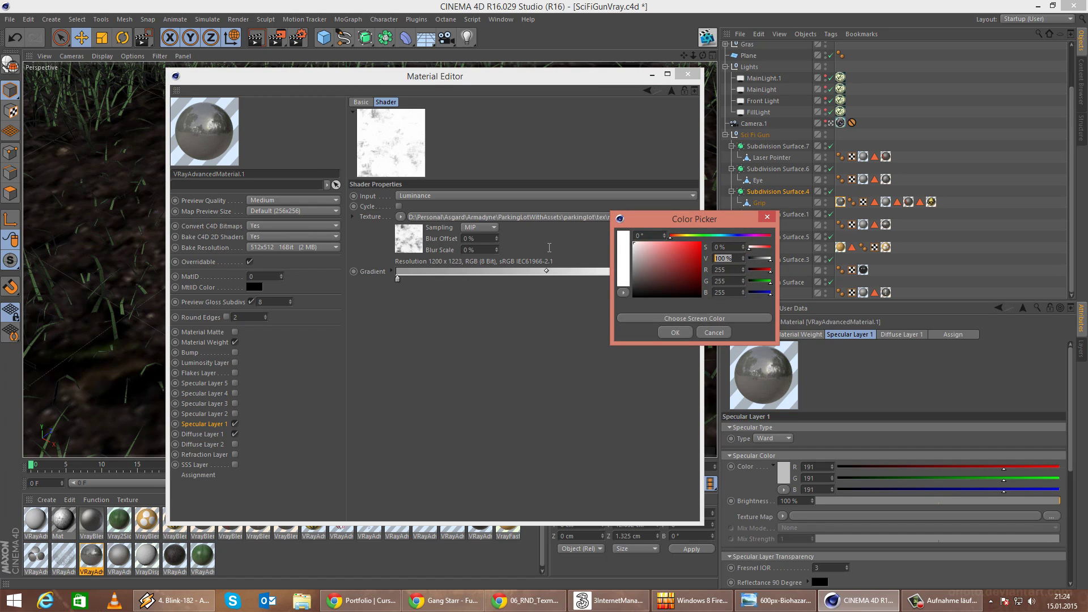
type("70")
key("Return")
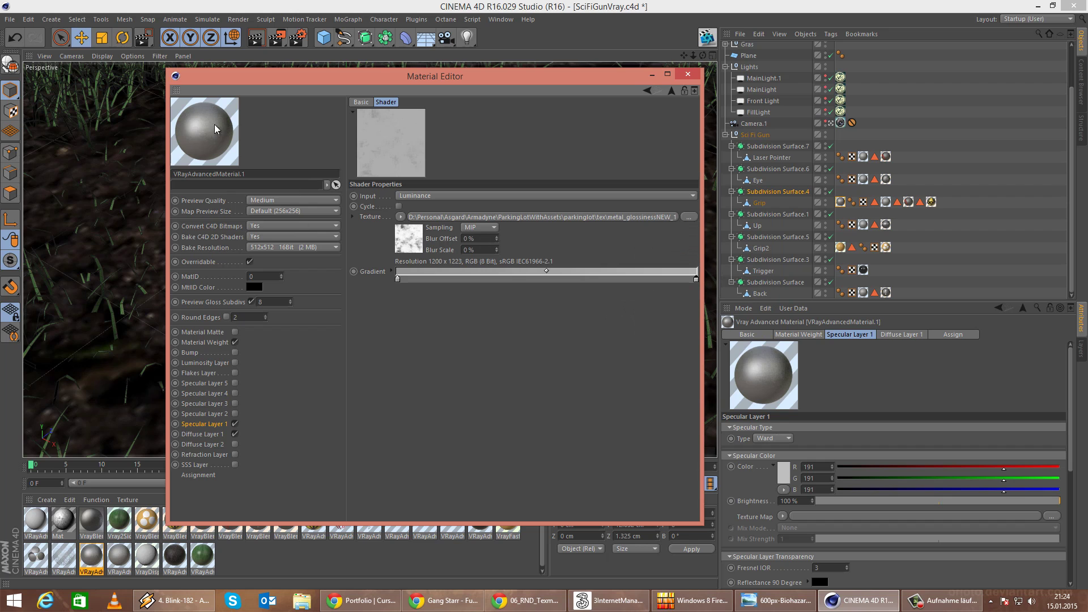
left_click(688, 74)
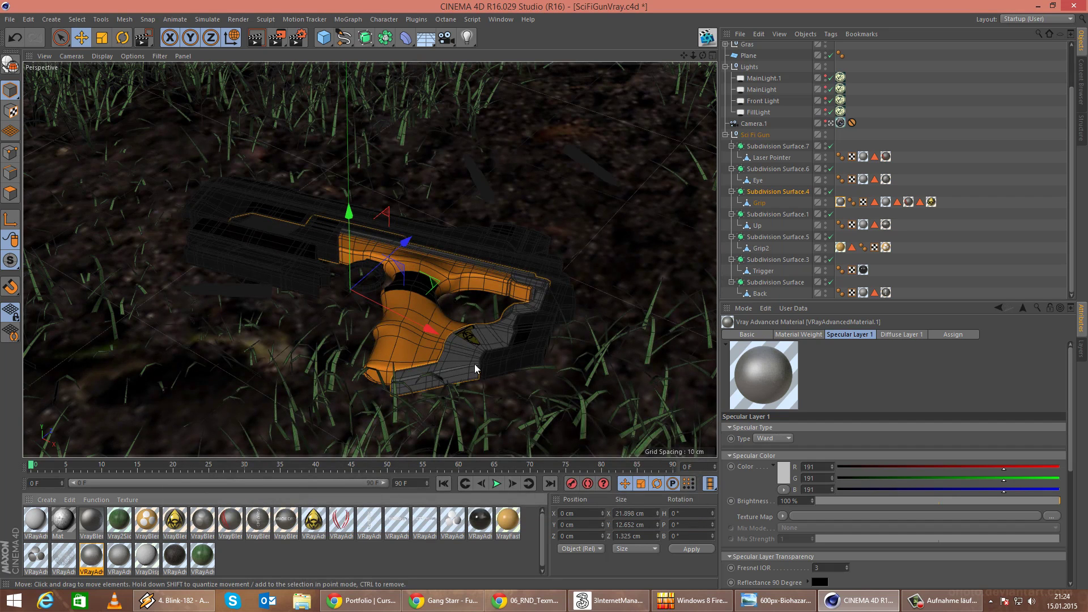
Expand the Bullet group of the bullet lying beside the gun and select its Cylinder object.
left_click(959, 249)
left_click(241, 293)
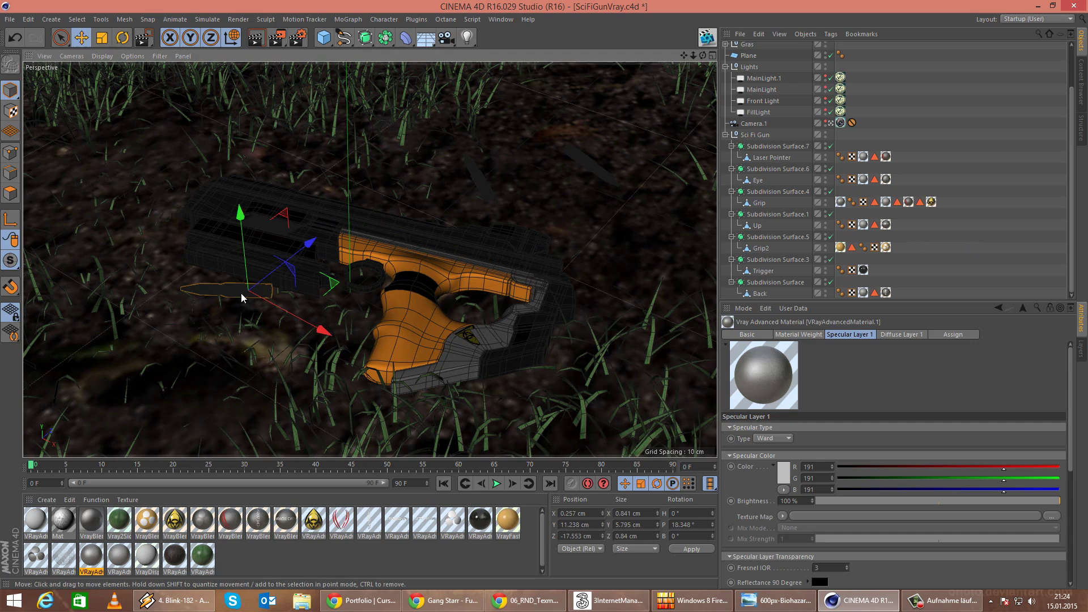
scroll(767, 104, "up", 2)
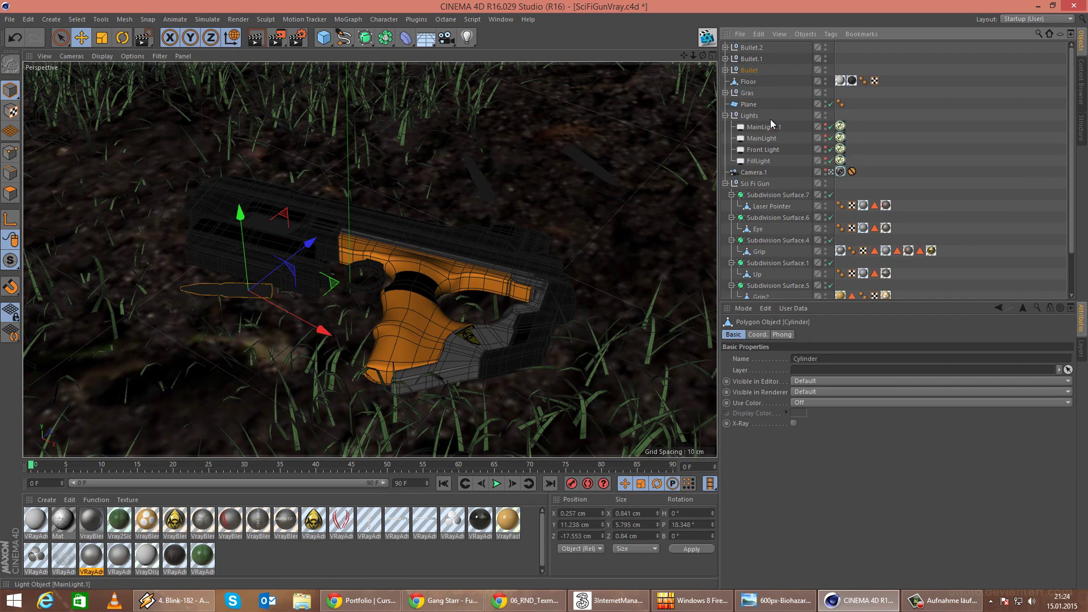
left_click(725, 70)
left_click(789, 93)
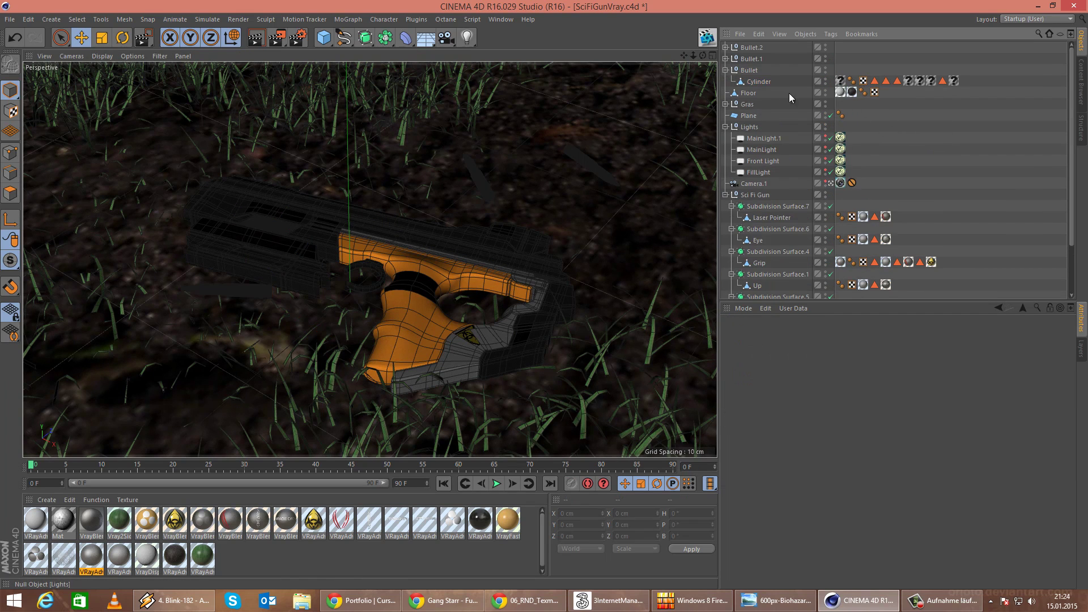
left_click(755, 81)
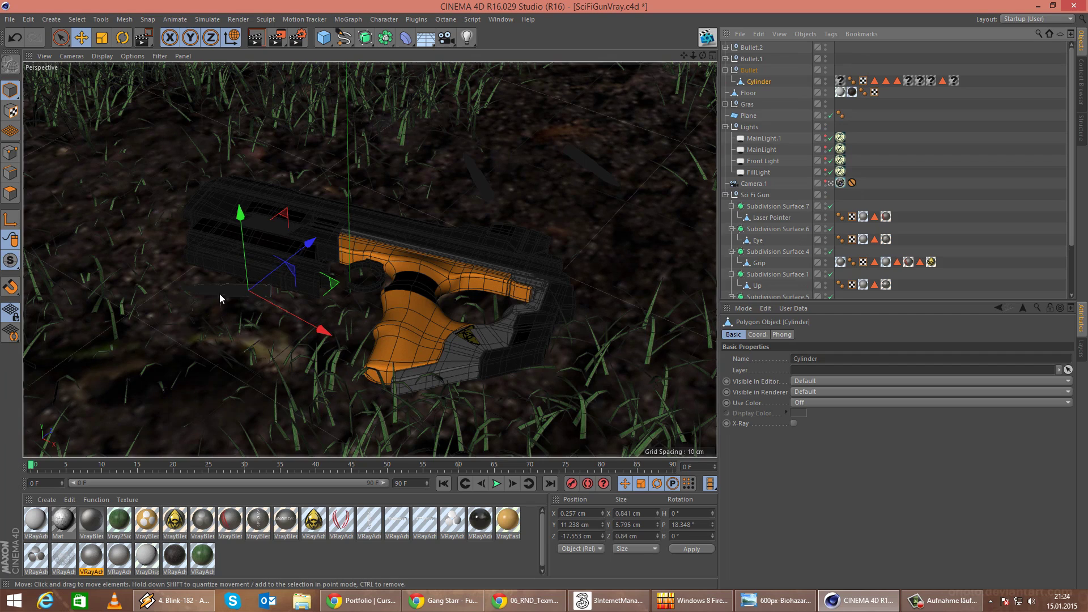
Render a region around the bullet and compare its look with the finished gun image on the portfolio page in the browser.
left_click(278, 37)
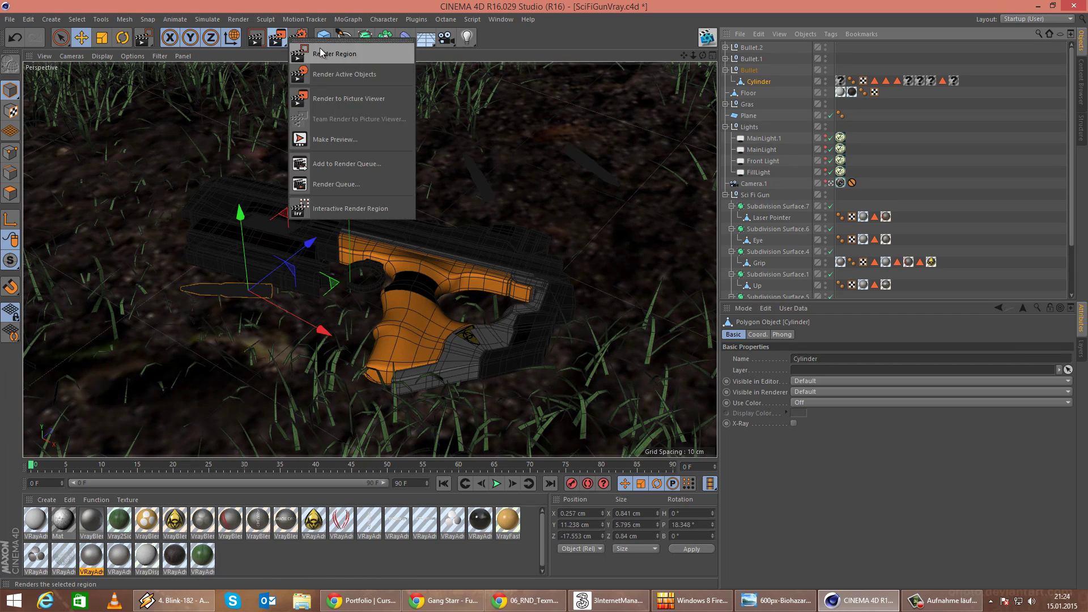
left_click(319, 52)
left_click_drag(175, 270, 302, 318)
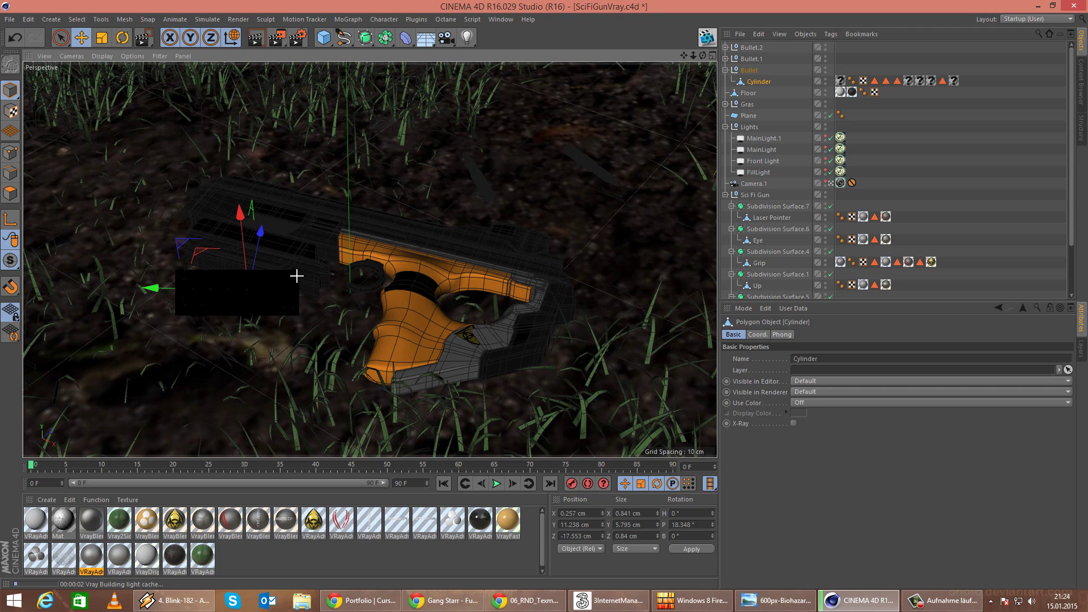
left_click(364, 599)
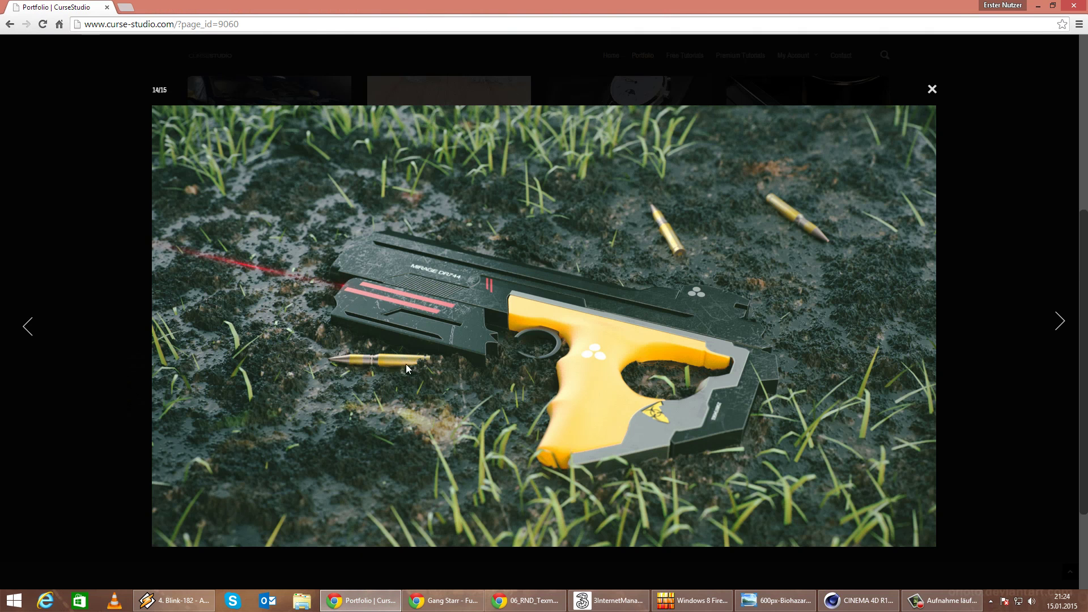
left_click(1038, 6)
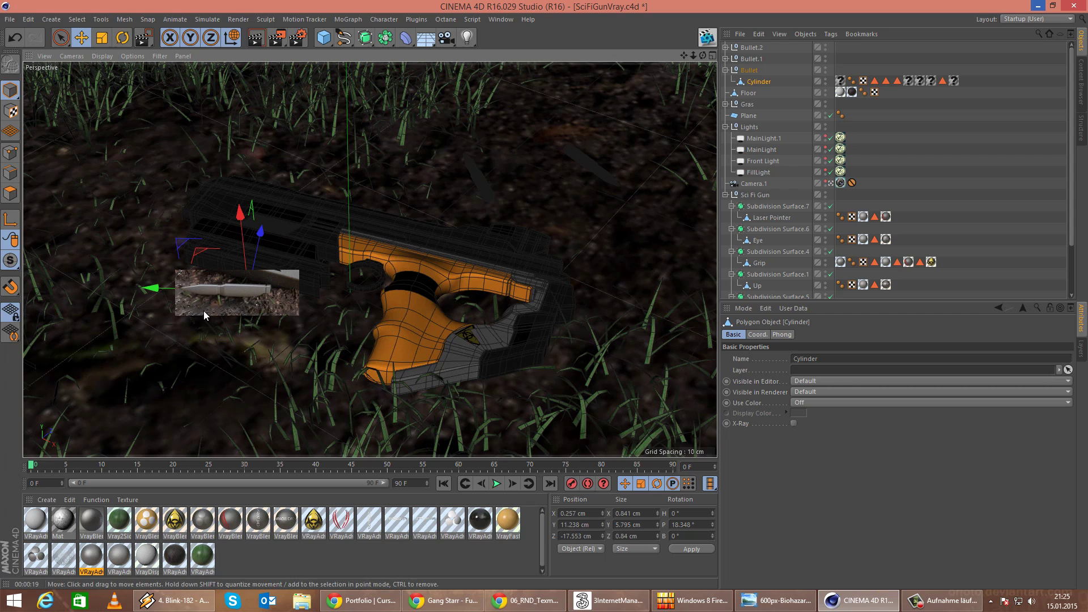
Create a new V-Ray Advanced Material and open its settings.
left_click(45, 500)
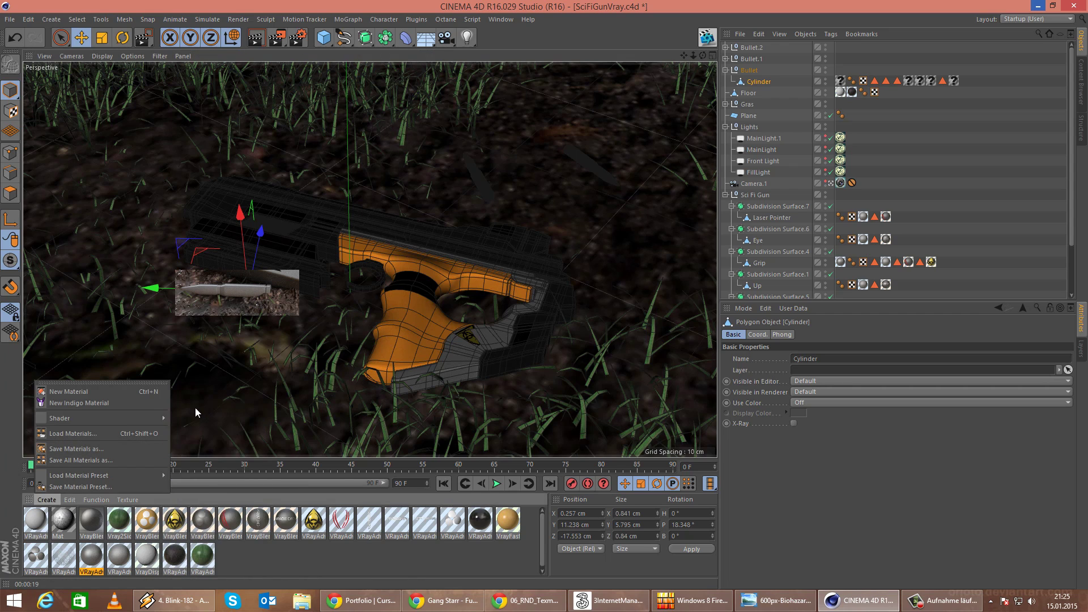
mouse_move(198, 414)
left_click(292, 425)
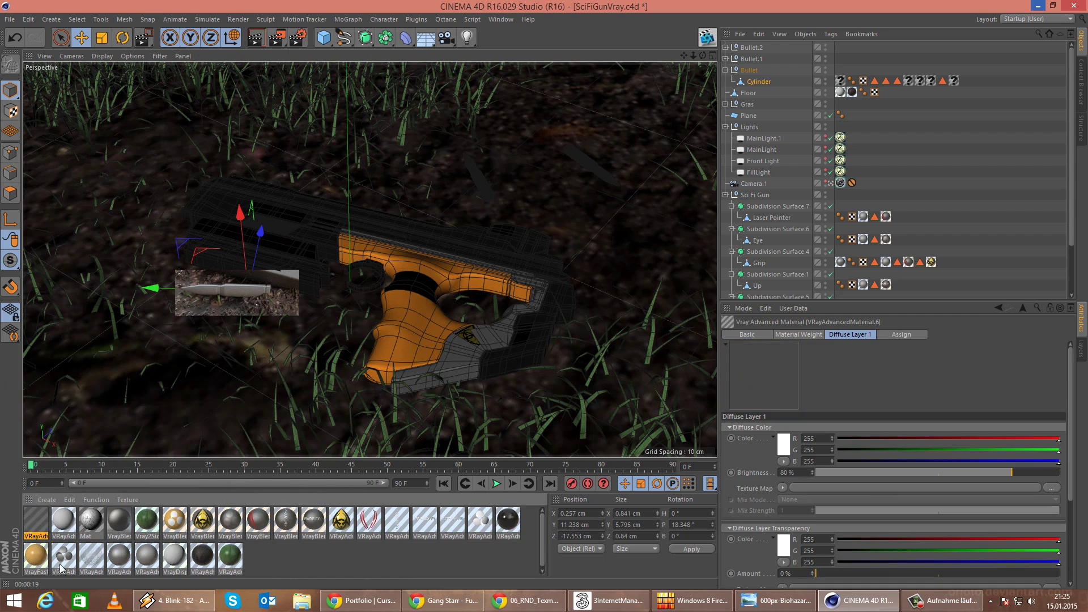
double_click(36, 519)
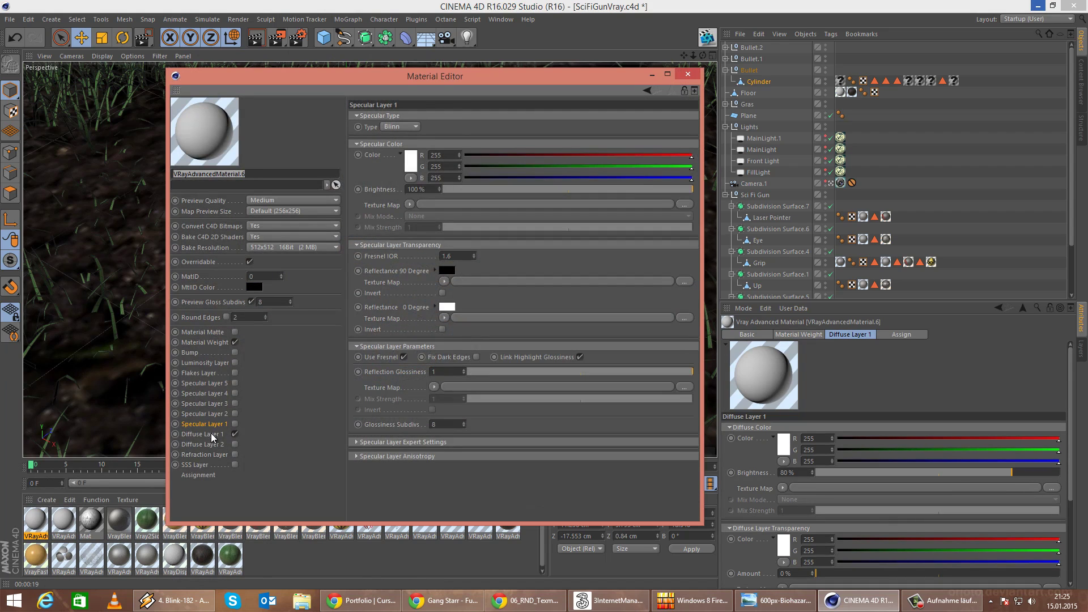
Set the new material's Diffuse Layer 1 color to a strong red of RGB 226, 0, 0.
left_click(202, 435)
left_click(411, 137)
left_click(415, 103)
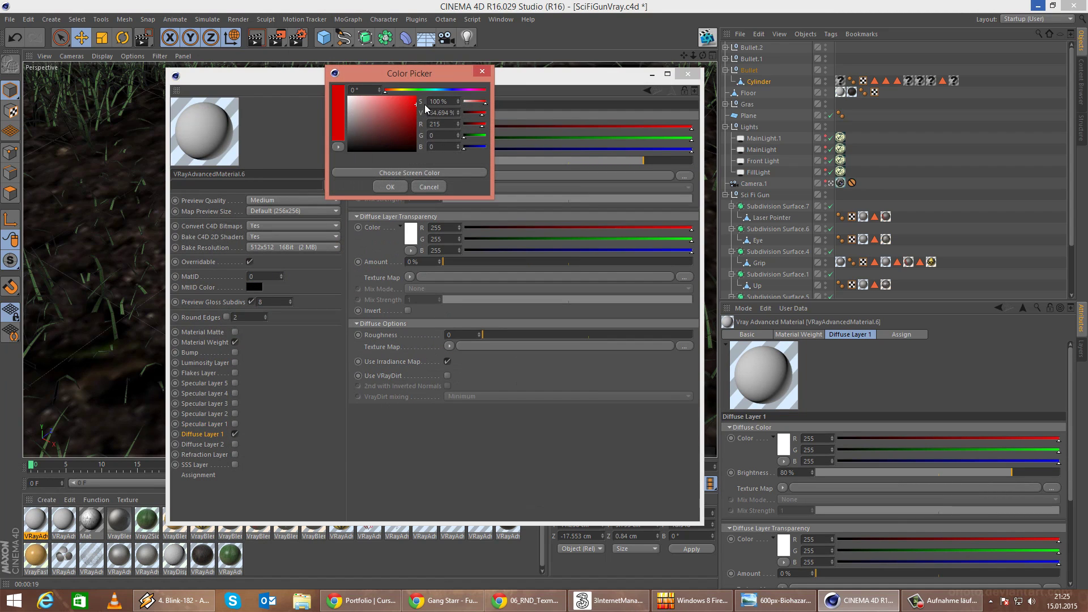
left_click(390, 186)
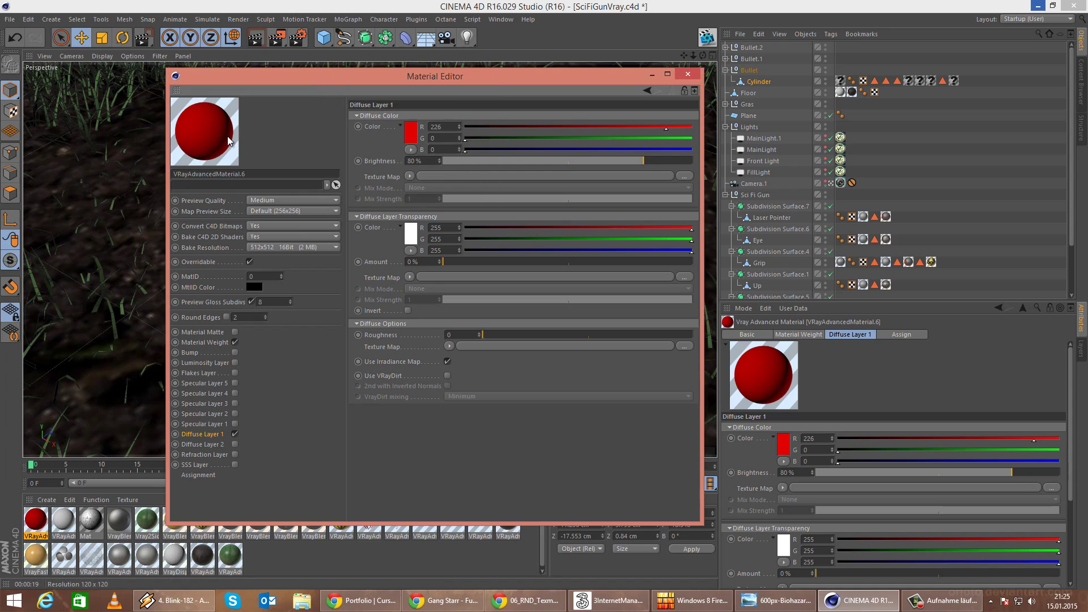
Enable Specular Layer 1 with Fresnel IOR 1.56, Reflection Glossiness 0.89 and type Phong, and close the material settings.
left_click(235, 424)
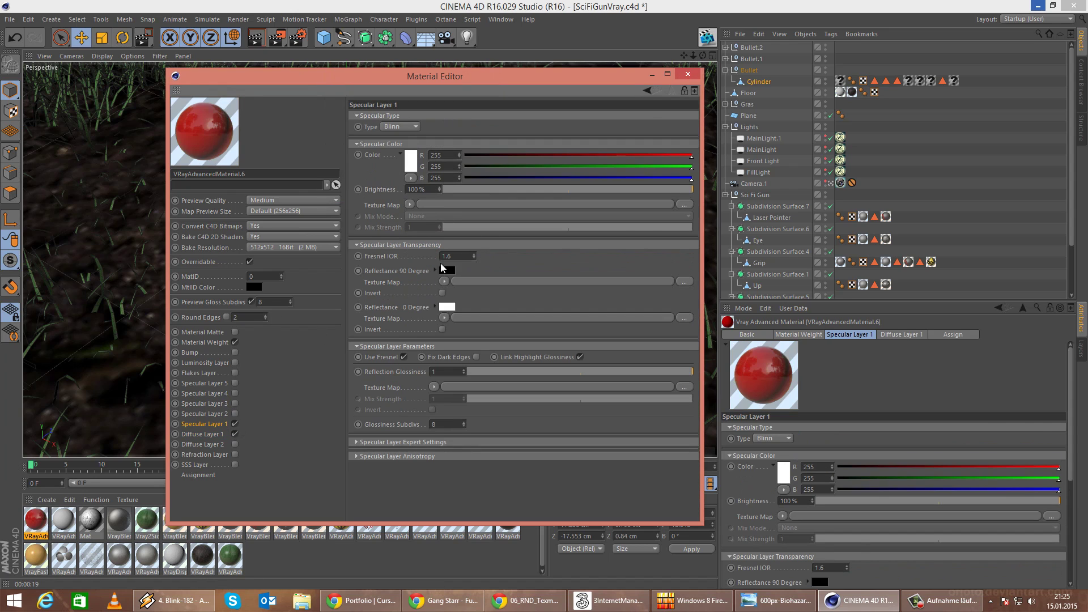
left_click(462, 255)
mouse_move(680, 376)
left_mouse_down()
mouse_move(655, 378)
mouse_move(667, 378)
left_mouse_up()
left_click(399, 128)
left_click(403, 146)
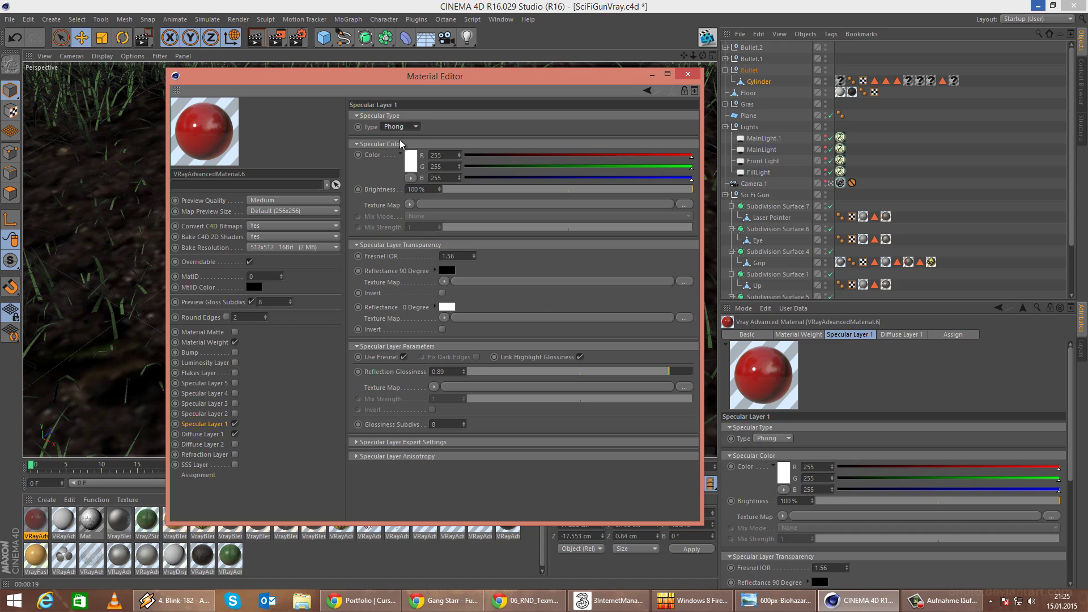
left_click(690, 75)
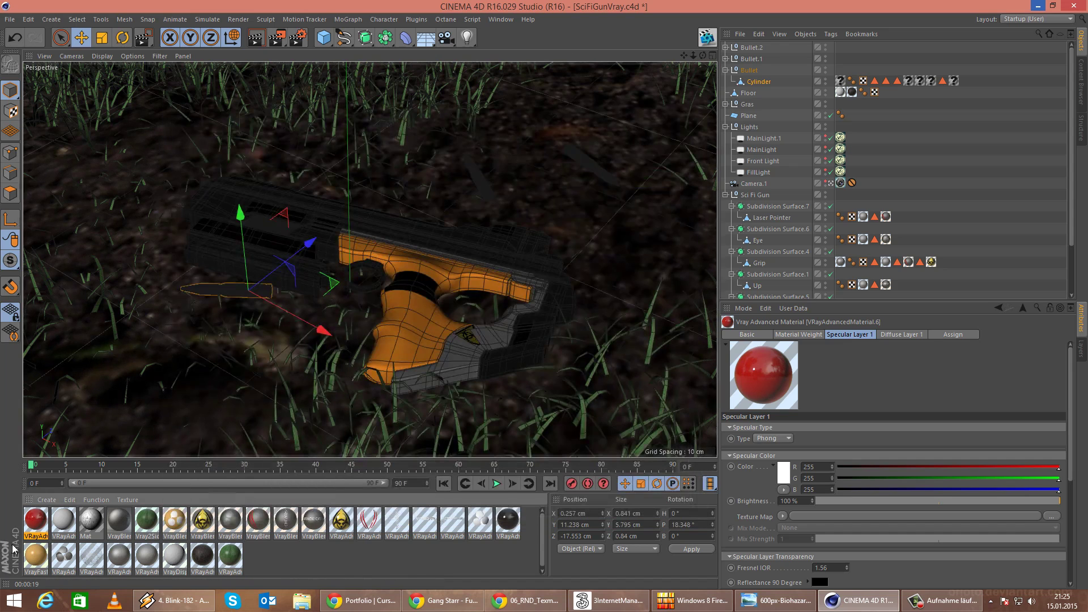
Assign the red material to the Bullet cylinder's first material tag and render a region around the bullet.
left_click_drag(35, 524, 841, 85)
left_click(278, 38)
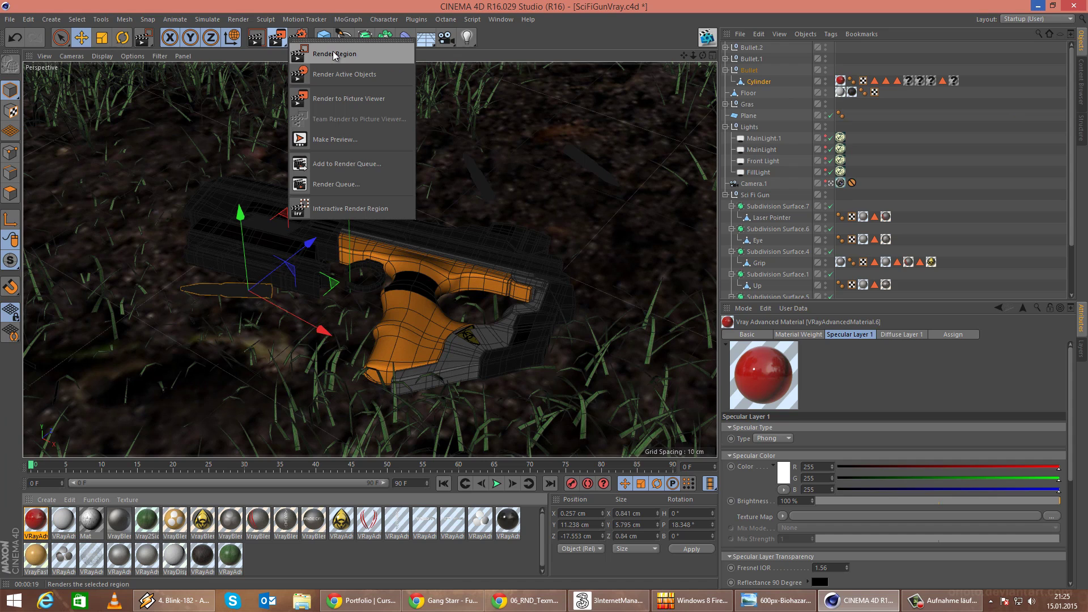
left_click(783, 84)
left_click(760, 83)
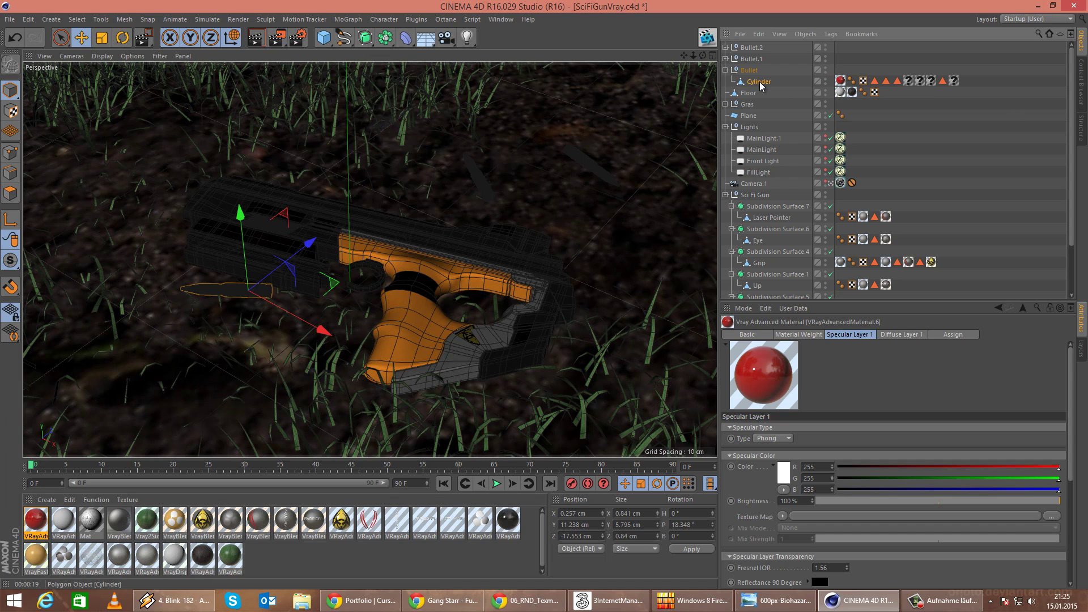
left_click(278, 38)
left_click(306, 52)
left_click_drag(165, 272, 289, 311)
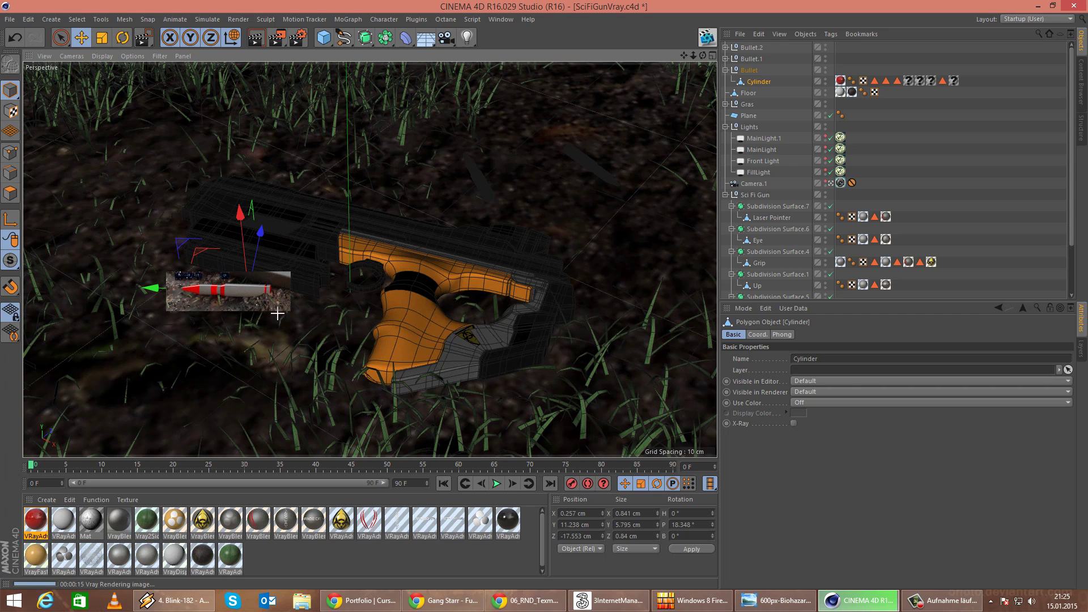
Check the Bullet cylinder's missing material tags and open the recent scene SciFiGunGrasTest.c4d for reference.
left_click(908, 83)
left_click(920, 82)
left_click(953, 81)
left_click(886, 143)
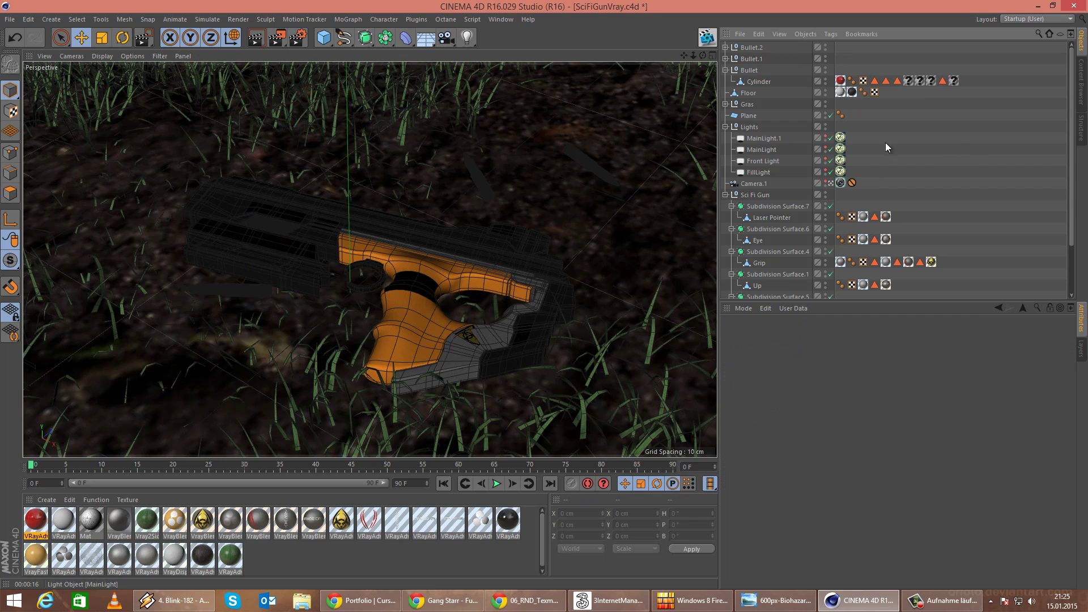
left_click(504, 21)
left_click(171, 2)
left_click(10, 19)
mouse_move(69, 210)
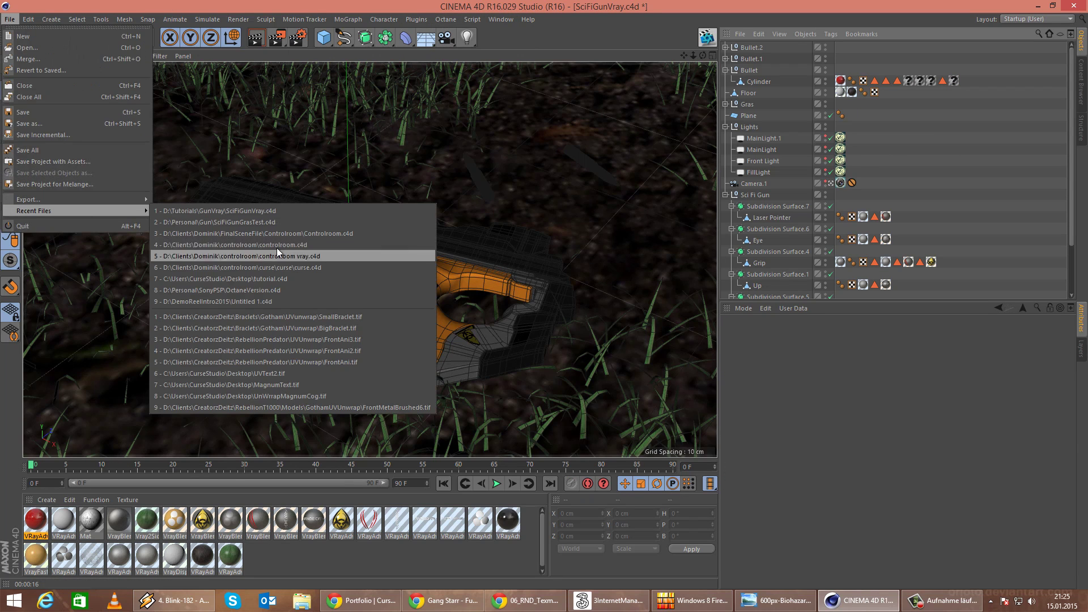
left_click(304, 223)
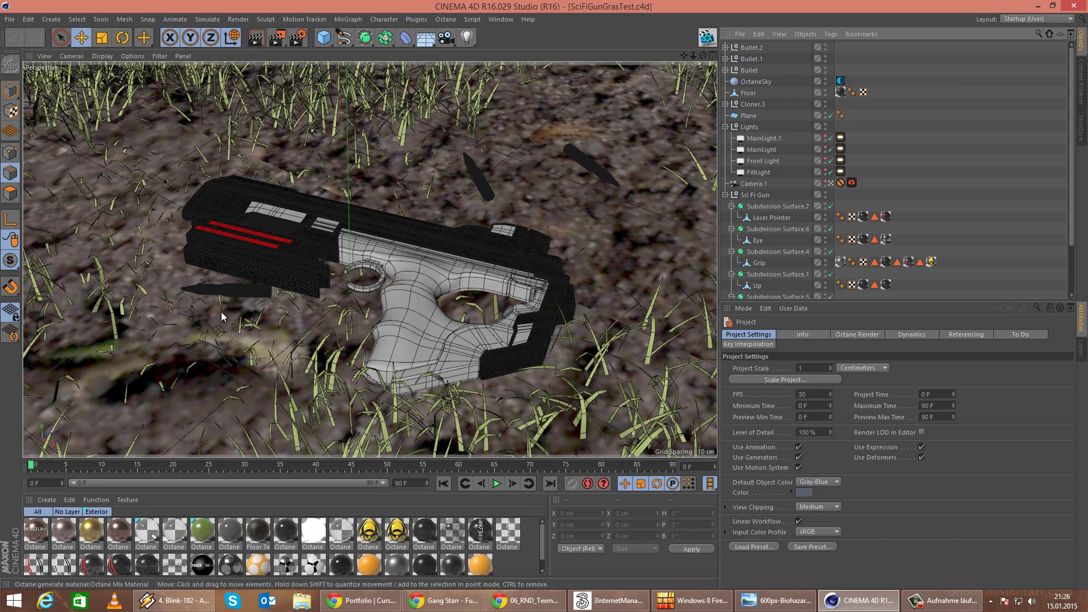
Select the bullet in the reference scene and examine the Octane materials assigned to its Cylinder object.
left_click(251, 291)
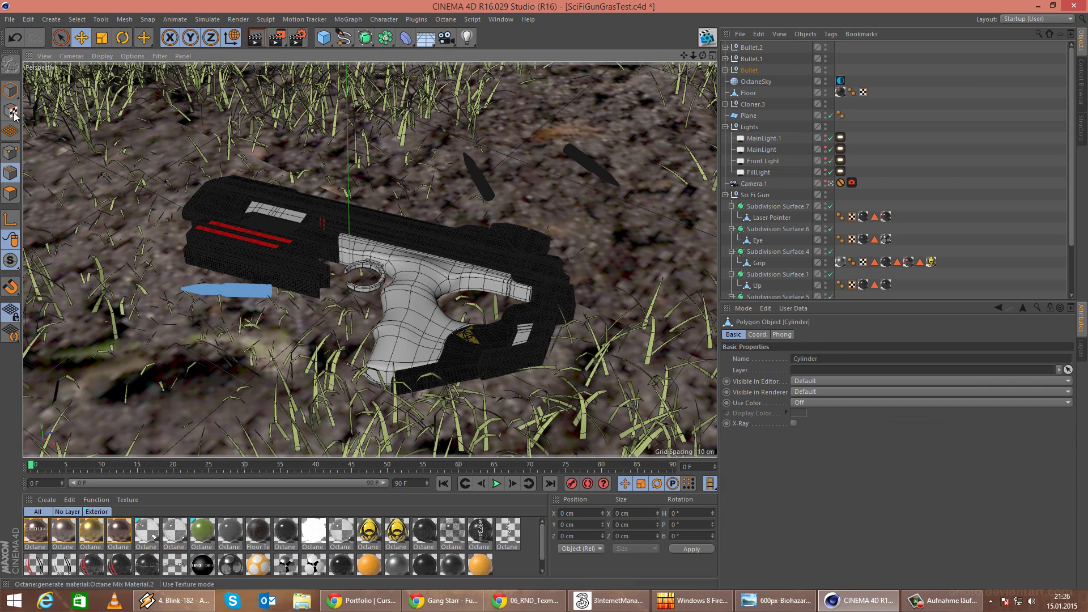
scroll(898, 198, "down", 3)
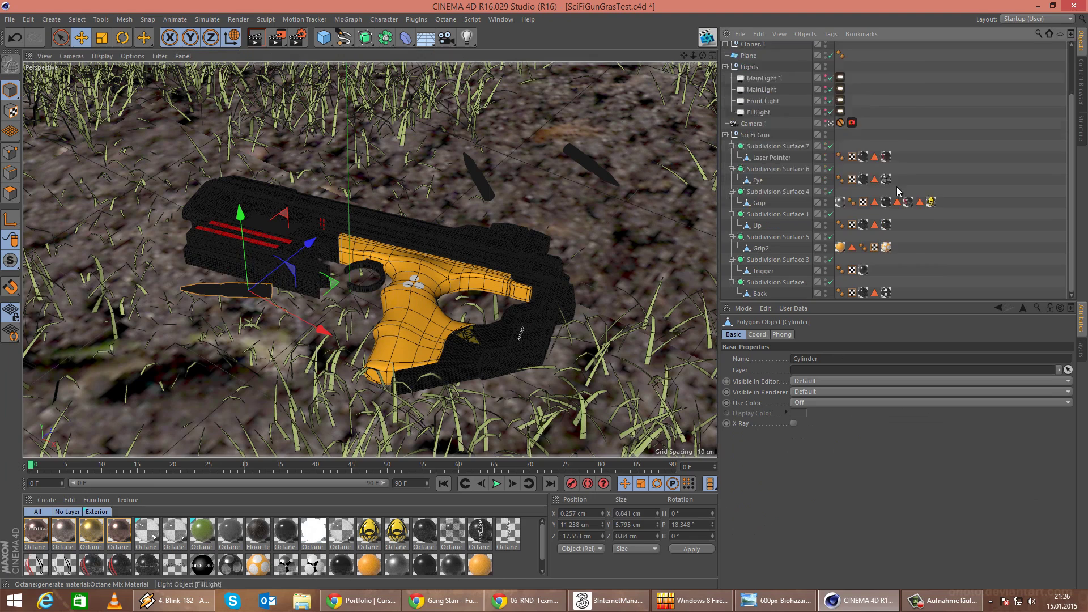
scroll(901, 193, "up", 4)
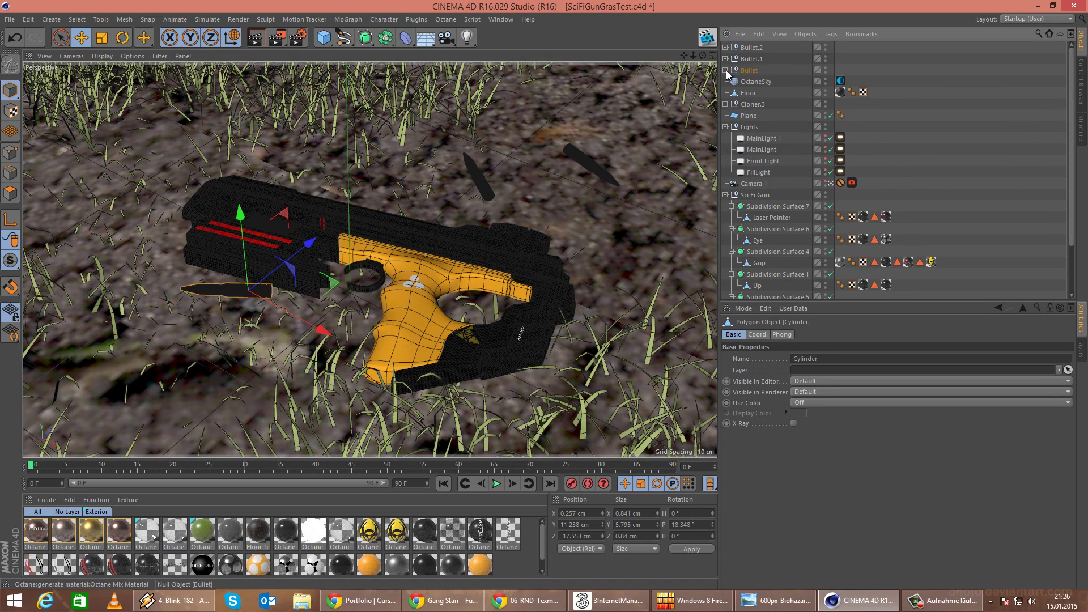
left_click(921, 81)
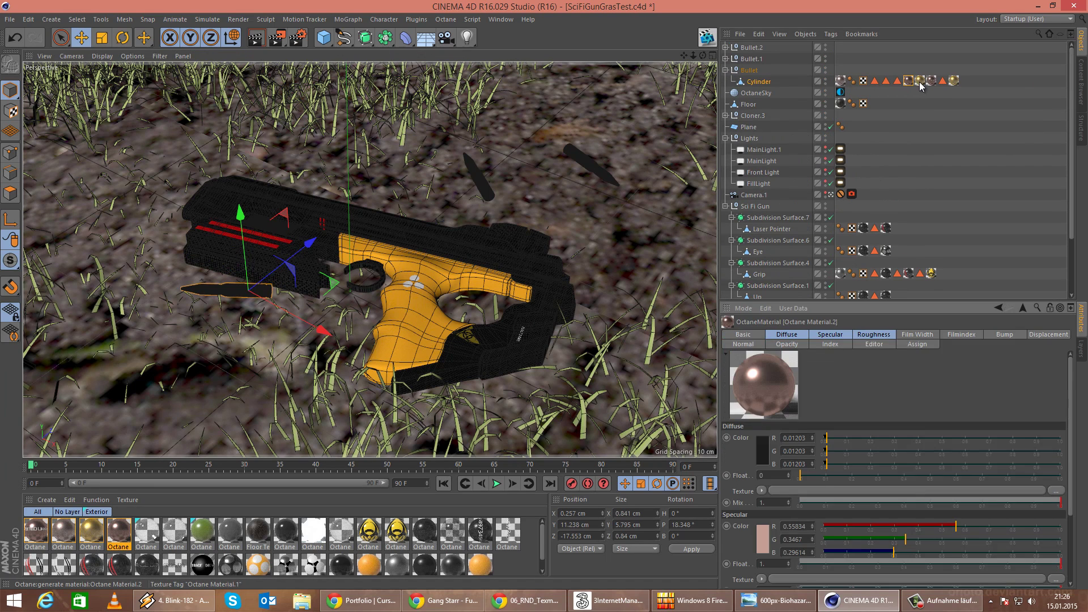
left_click(931, 80)
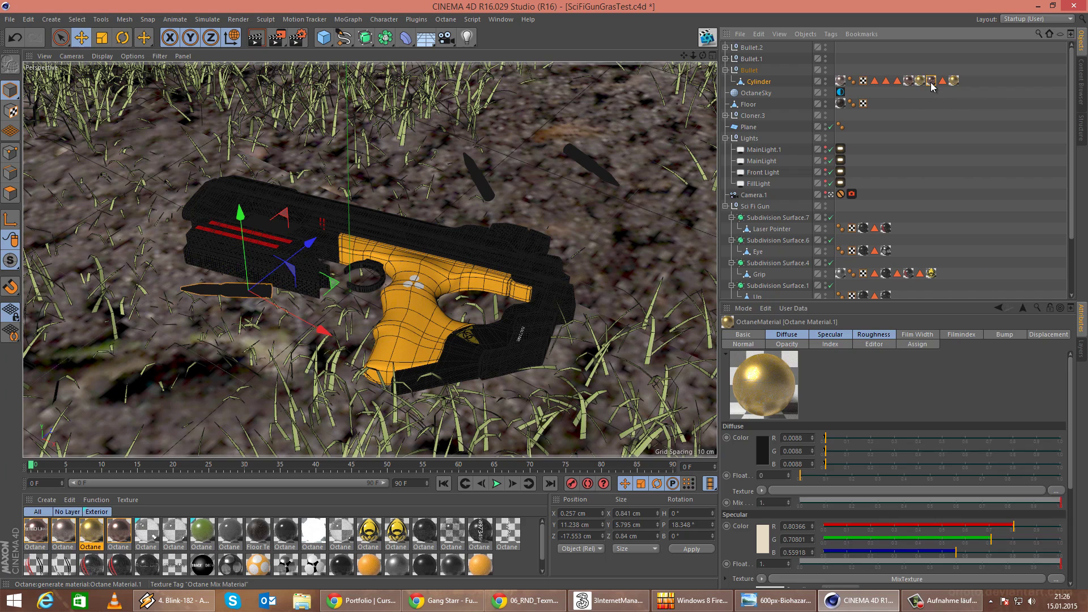
double_click(931, 81)
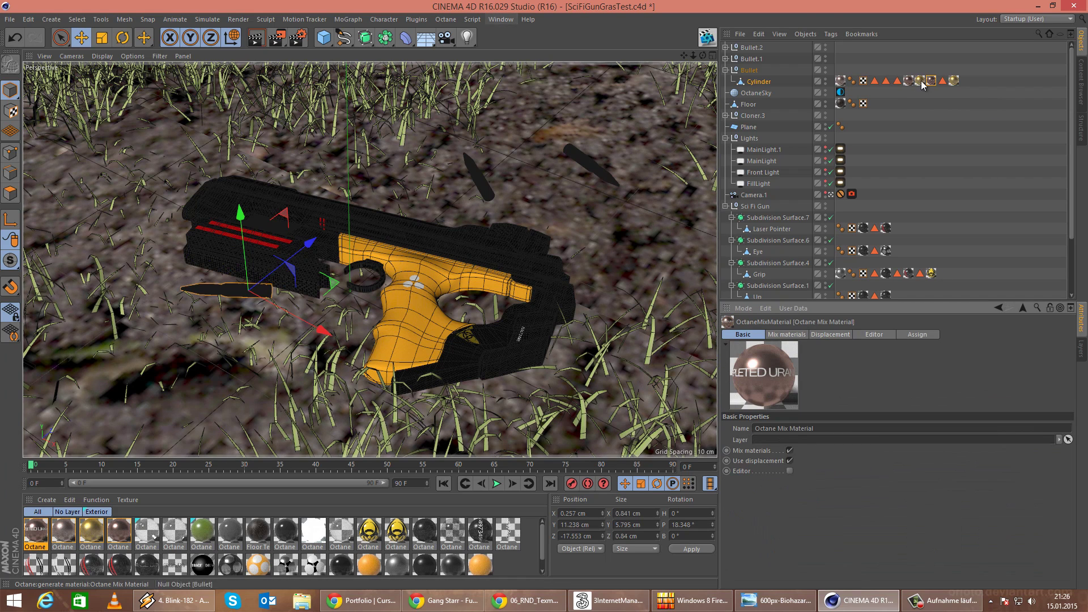
left_click(957, 83)
left_click(913, 138)
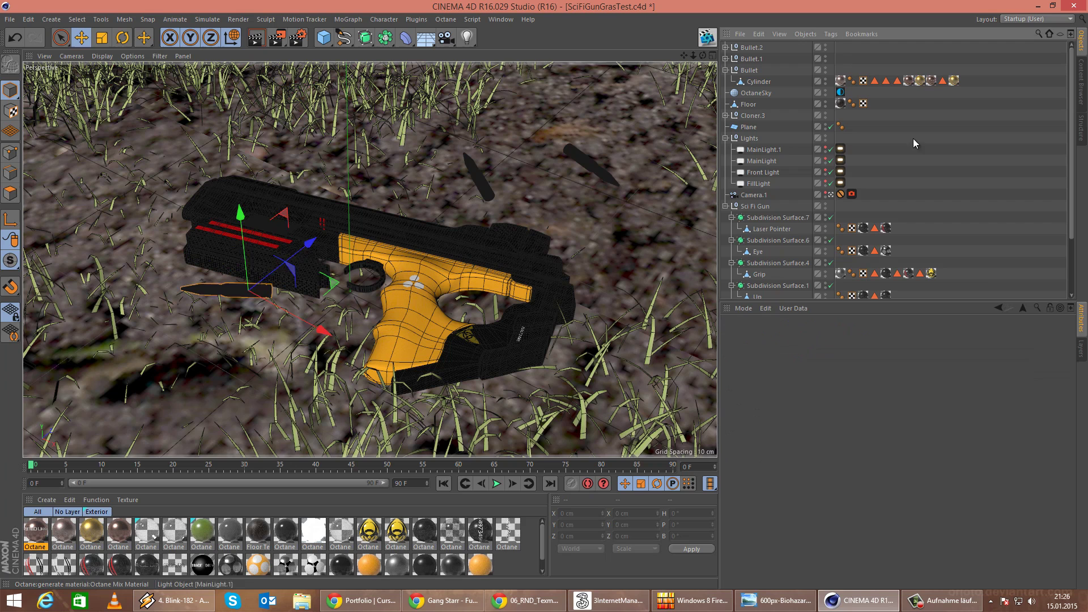
Return to the SciFiGunVray.c4d scene and create a new V-Ray Blend Material.
left_click(493, 18)
left_click(517, 276)
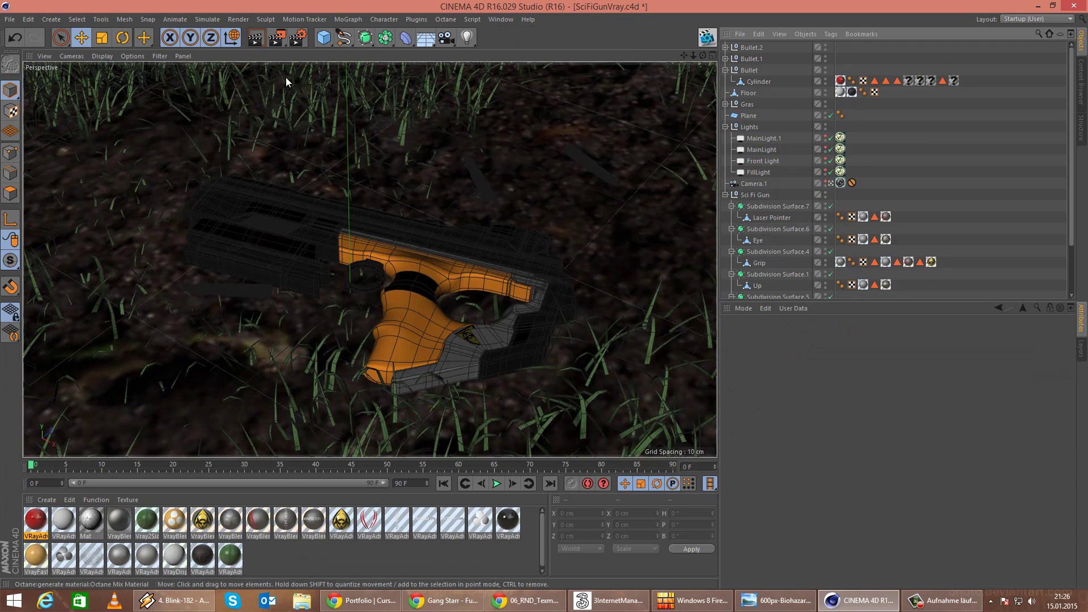
left_click(39, 526)
left_click(355, 561)
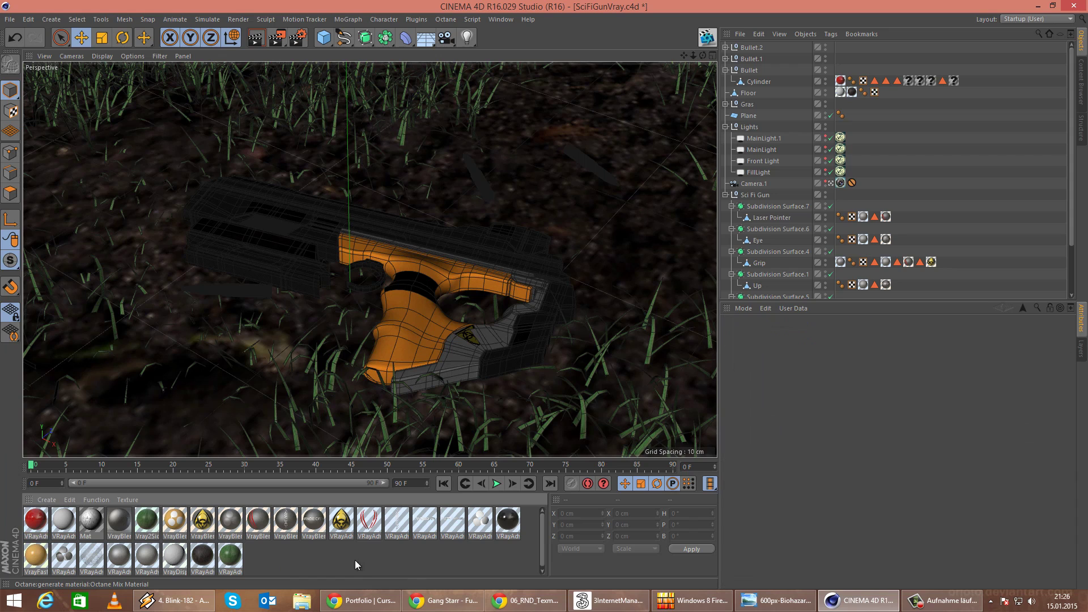
left_click(40, 520)
left_click(116, 521)
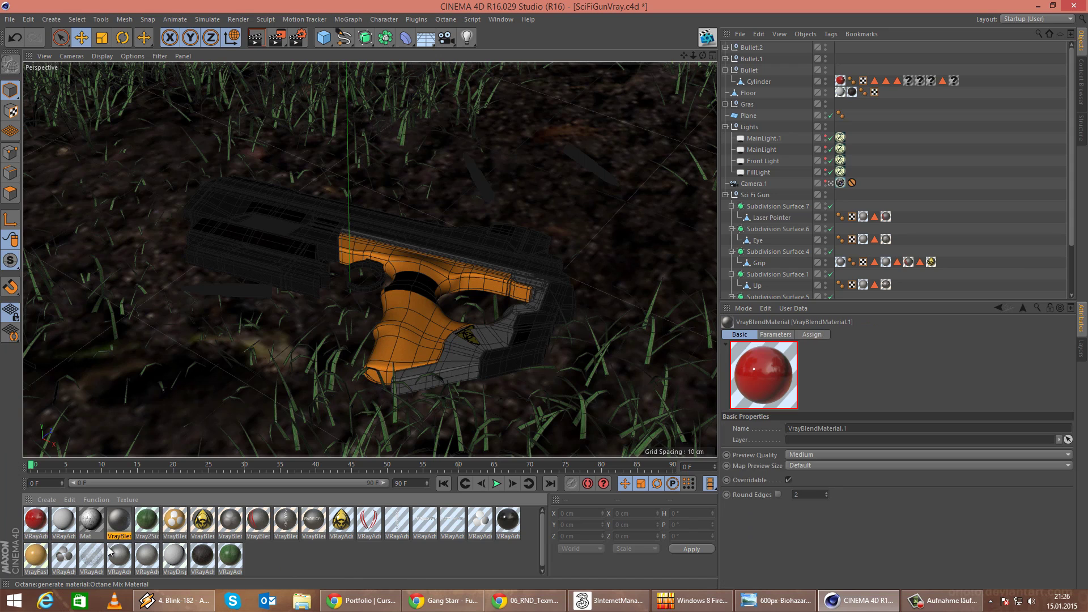
left_click(36, 532)
left_click(46, 500)
mouse_move(93, 419)
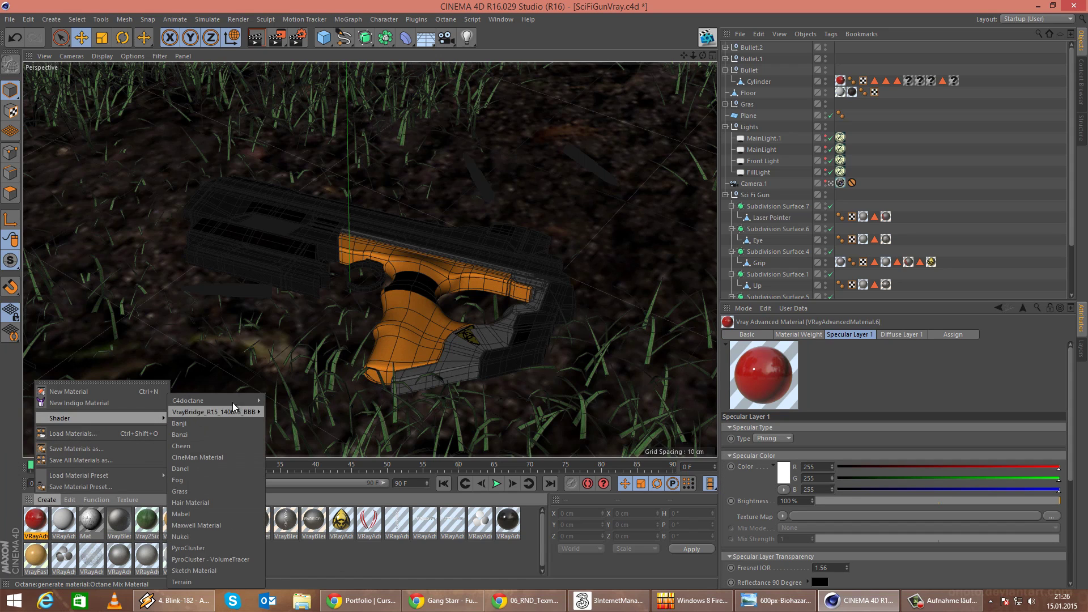
mouse_move(229, 412)
left_click(298, 435)
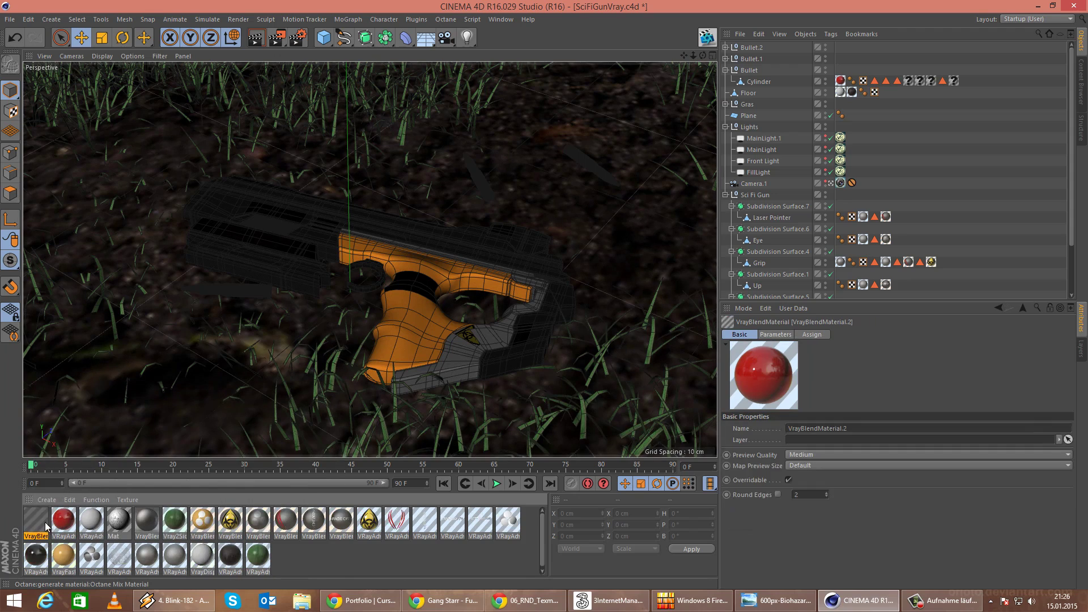
Set the red VRayAdvancedMaterial.6 as the new blend material's Base Material and enable the coat slot directly above it.
double_click(36, 520)
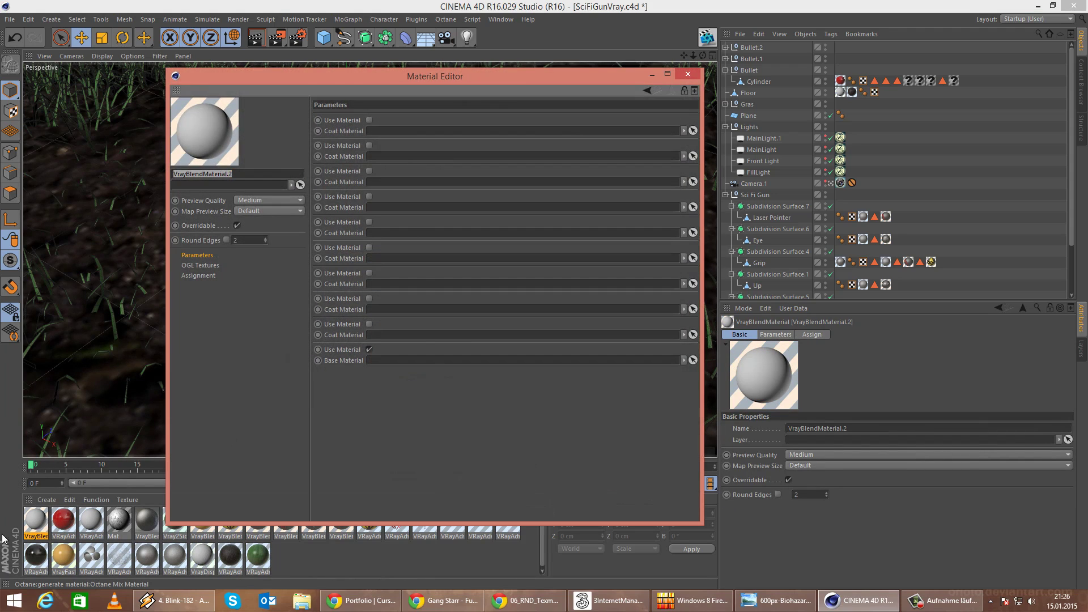
left_click_drag(64, 519, 403, 363)
left_click(374, 325)
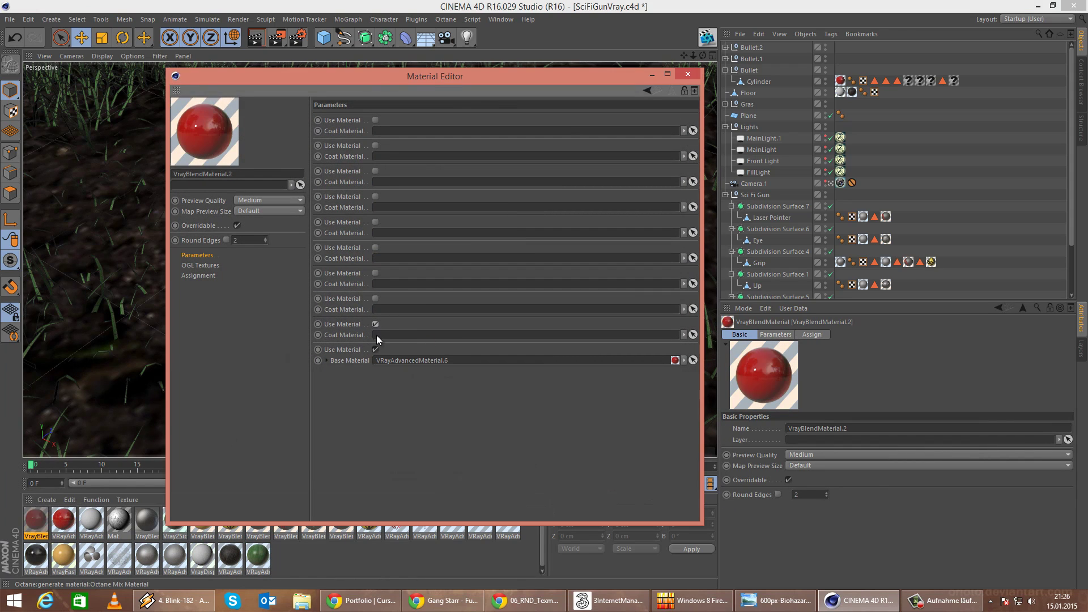
left_click_drag(368, 80, 512, 53)
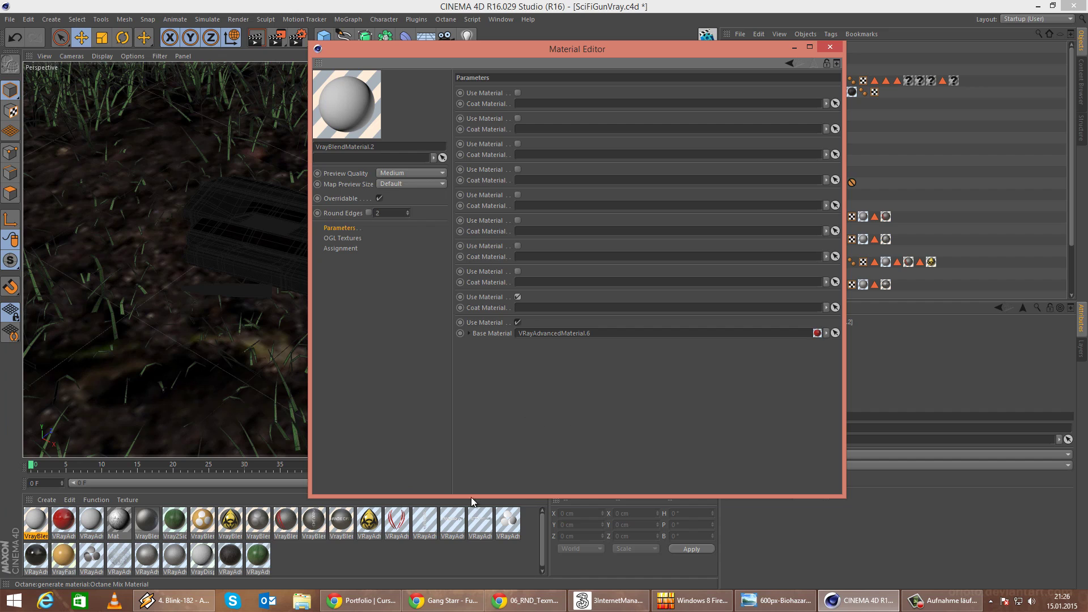
Review the Diffuse Layer 1 and Material Weight of VRayAdvancedMaterial.3, and assign it as the blend material's Coat Material.
left_click(473, 539)
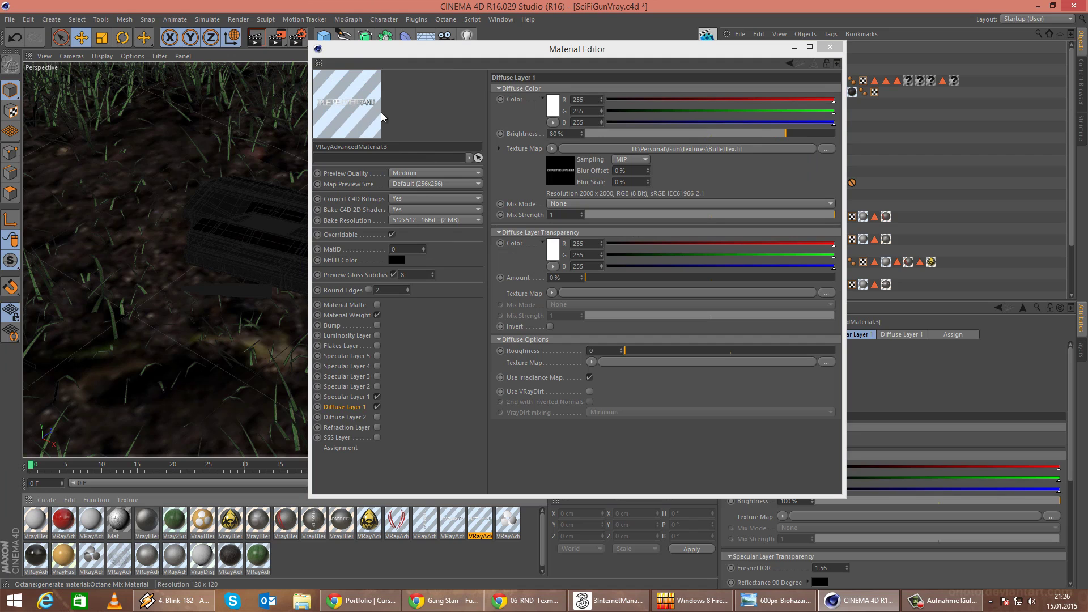
left_click(346, 407)
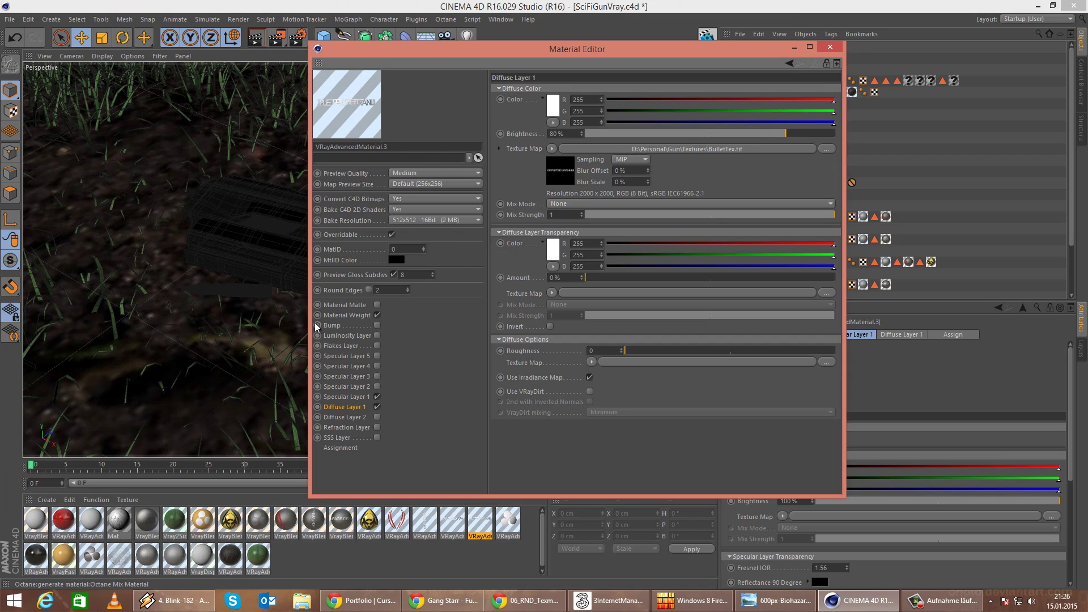
left_click(346, 315)
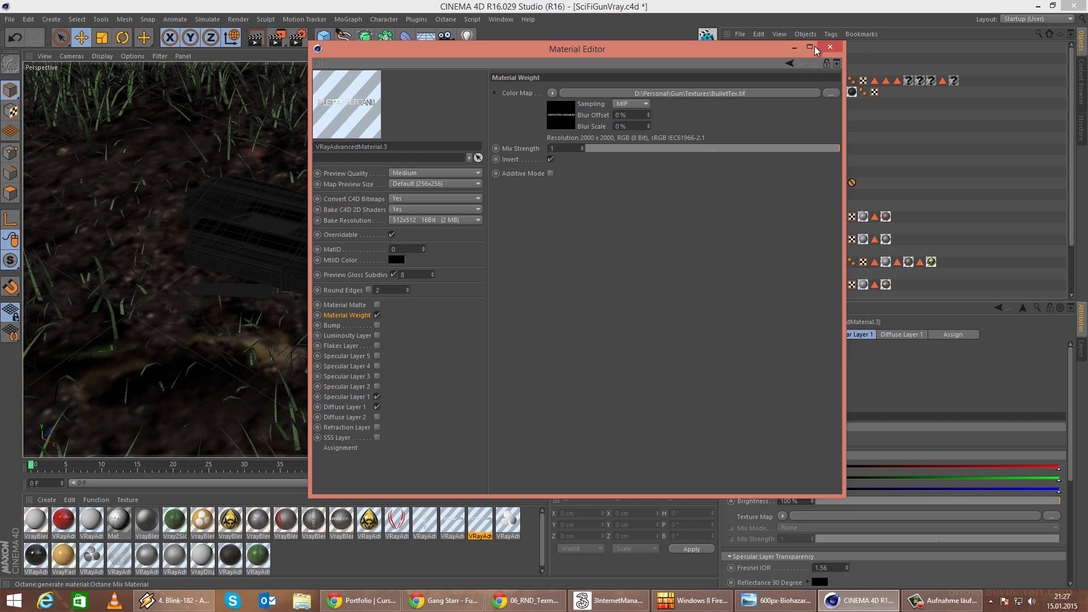
left_click(830, 47)
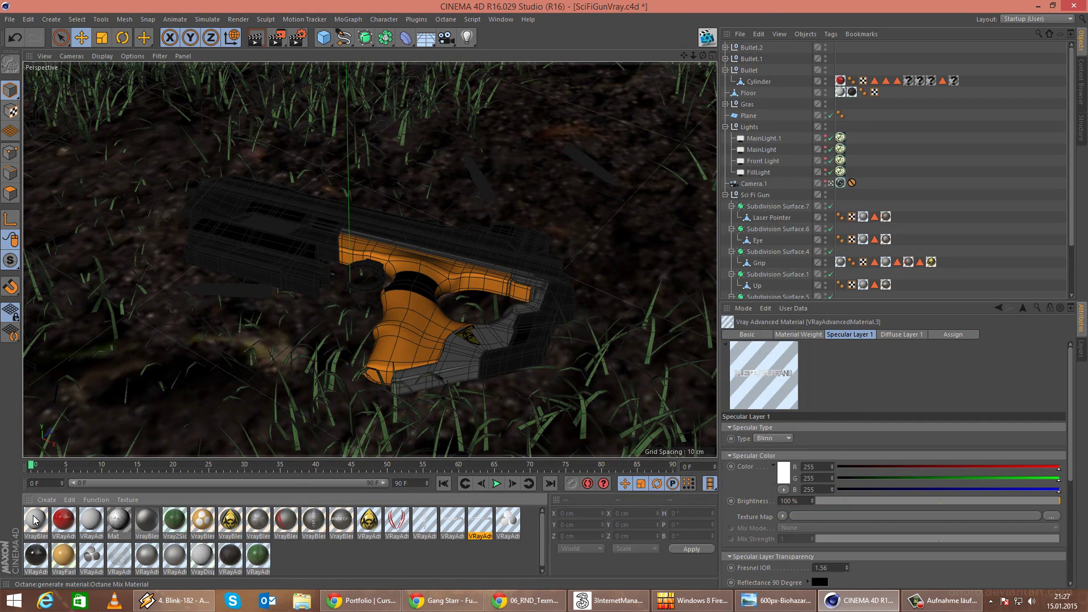
double_click(33, 520)
left_click_drag(483, 533, 390, 338)
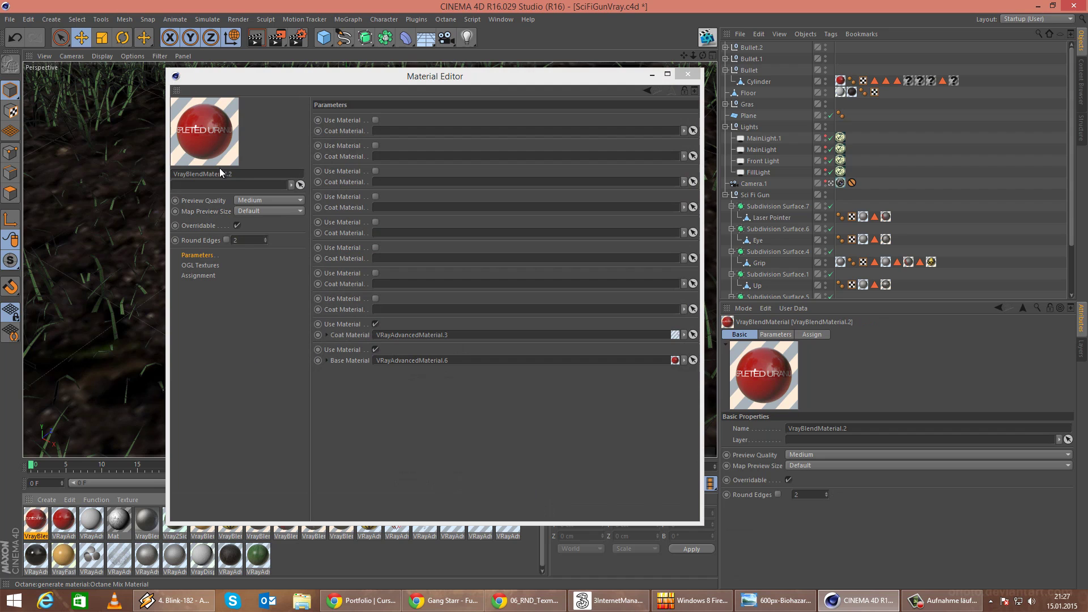
left_click(696, 76)
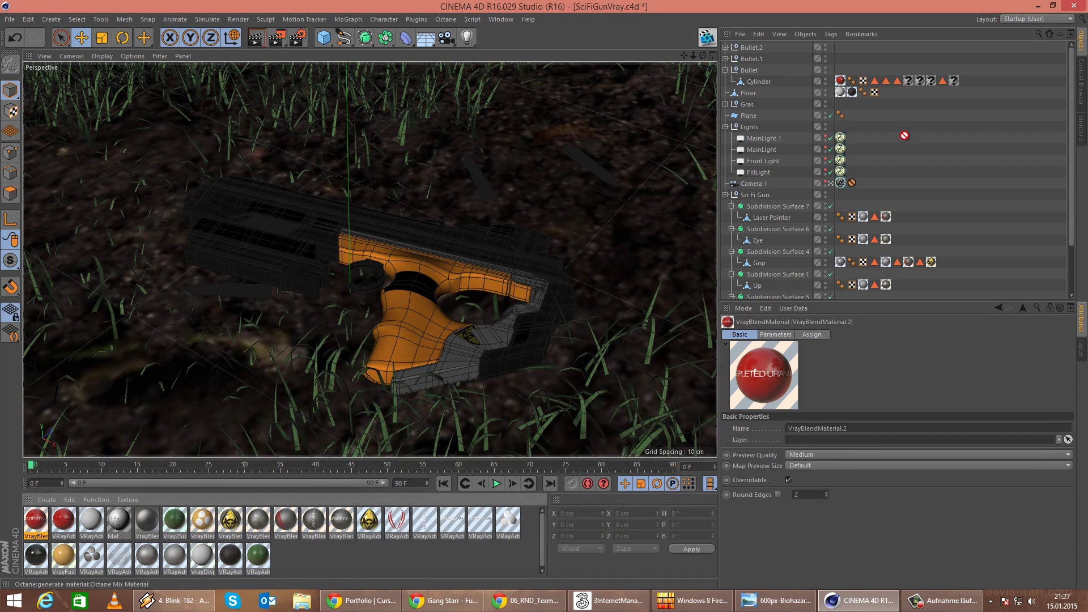
Replace the Bullet cylinder's third missing material with VrayBlendMaterial.2 and render a region around the bullet.
left_click_drag(904, 136, 931, 80)
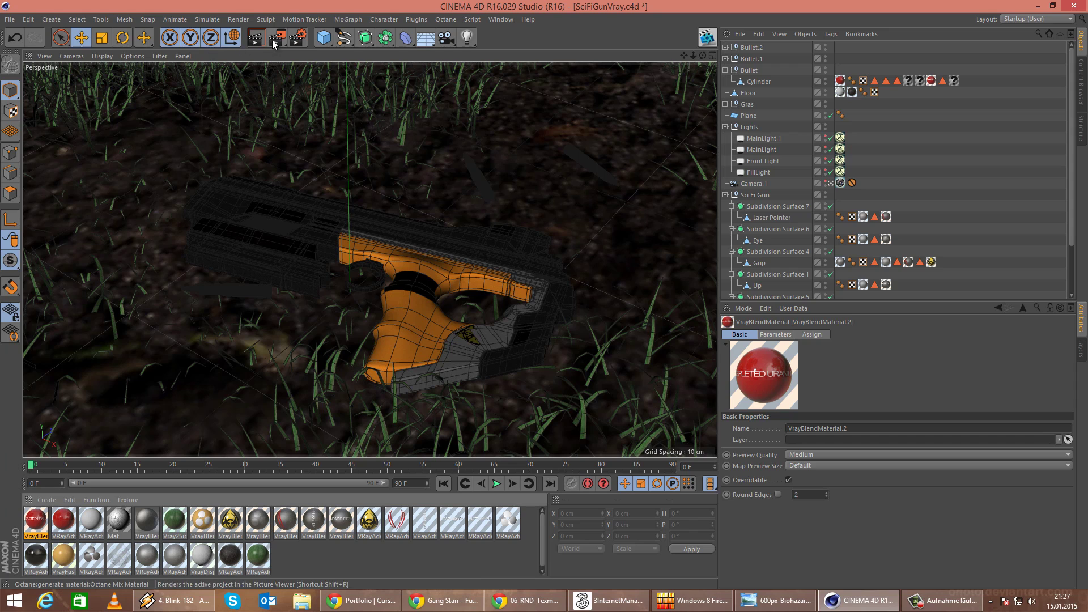
left_click_drag(274, 43, 316, 54)
left_click_drag(170, 271, 293, 309)
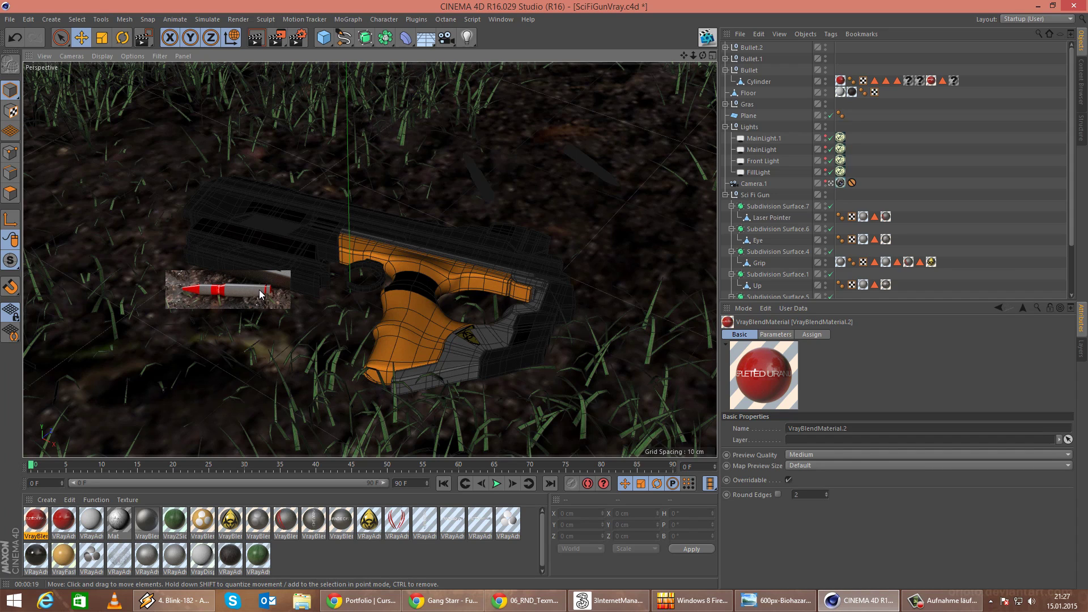
double_click(71, 525)
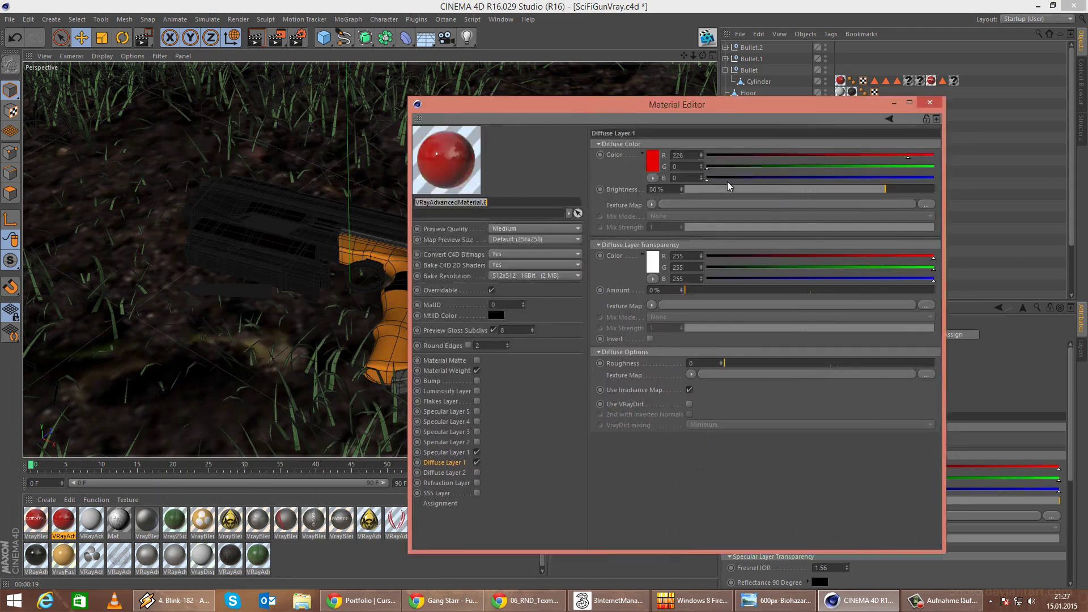
left_click(670, 239)
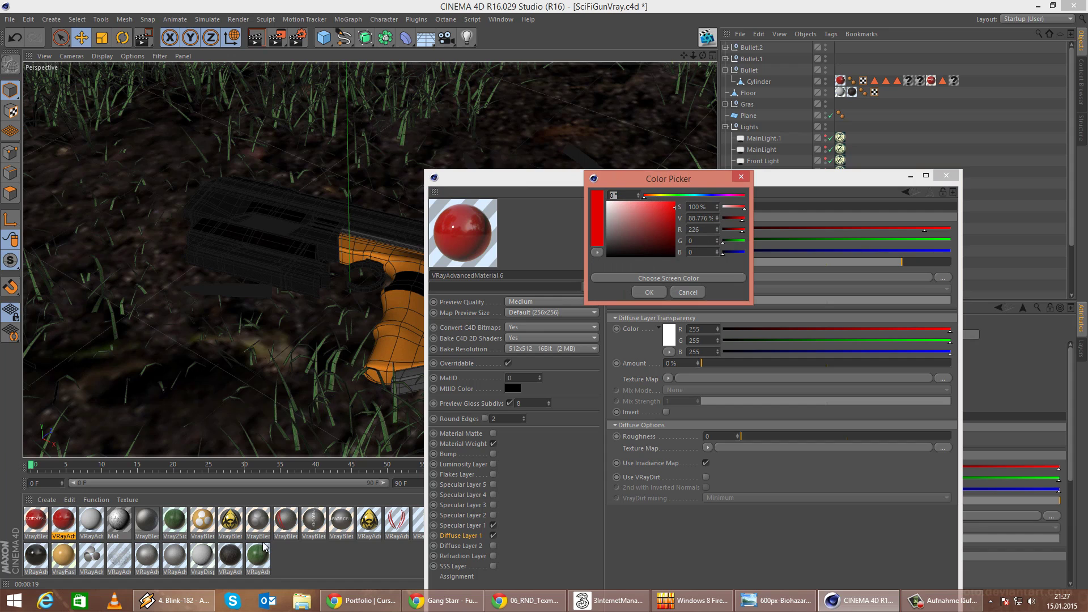
left_click(676, 294)
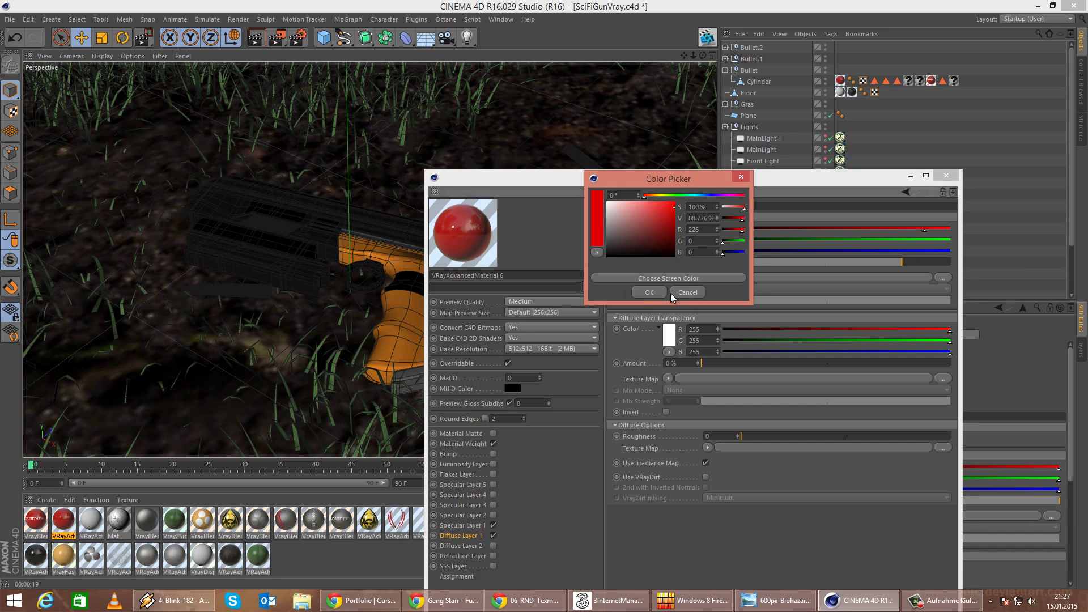
Copy the yellow Overall Color (R 255, G 210, B 86) from VrayFastSSS2Material for reuse in the bullet material.
left_click(64, 554)
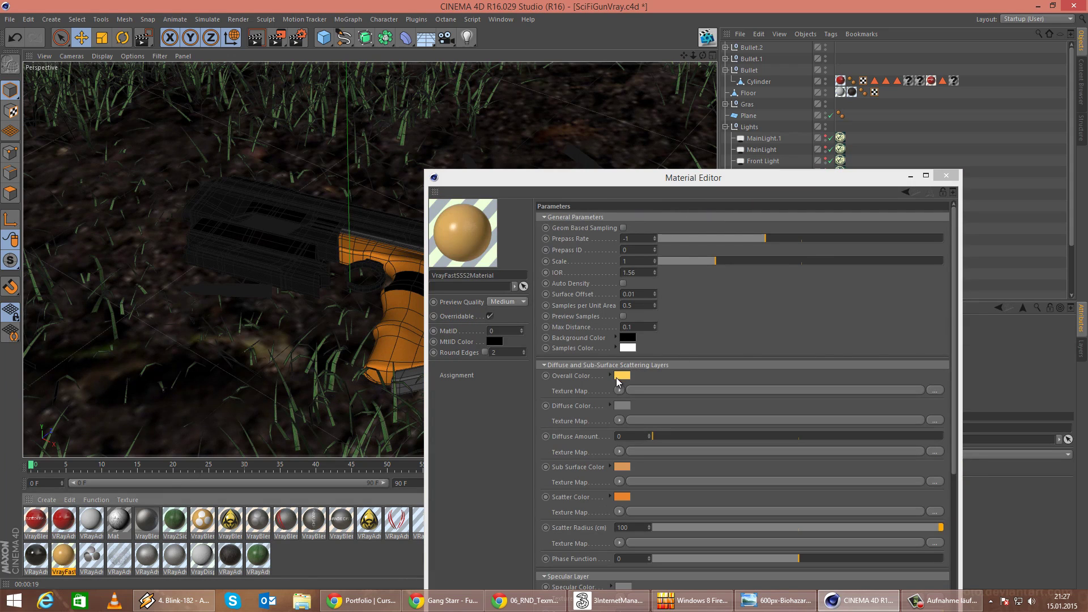
left_click(622, 376)
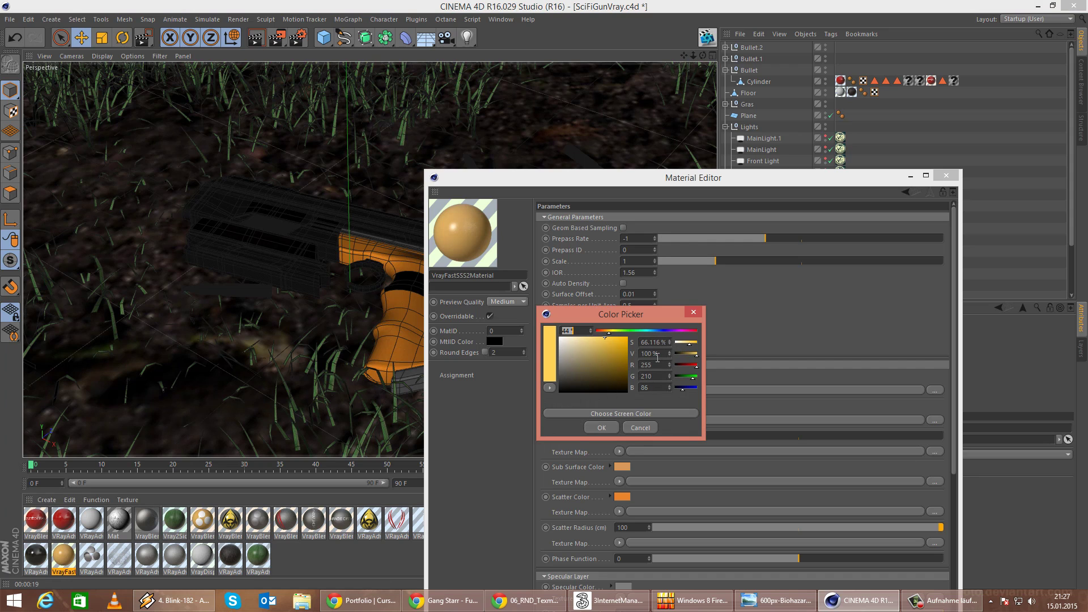
left_click(551, 363)
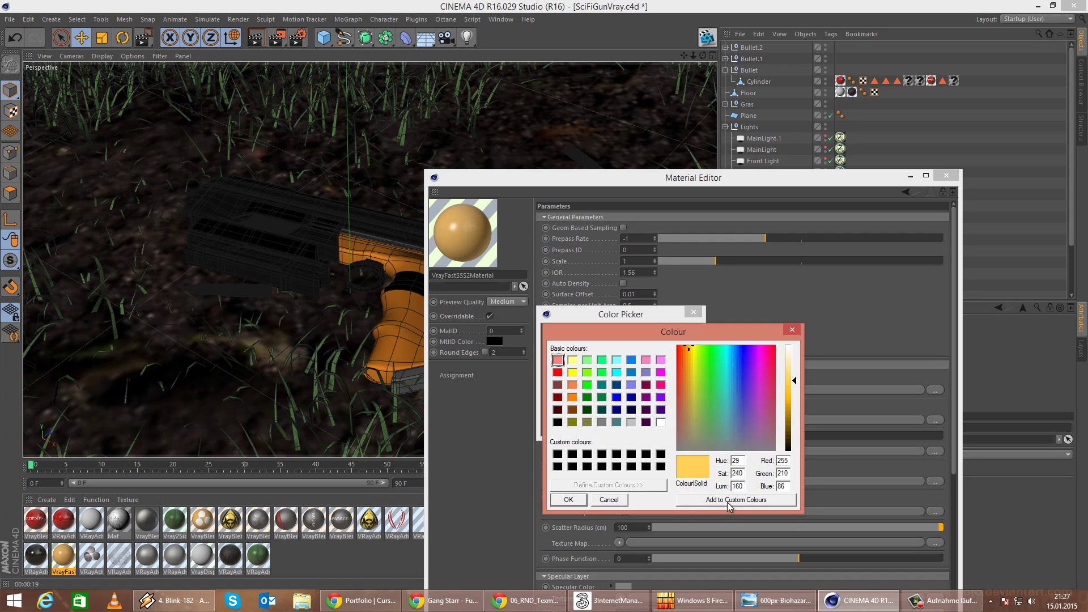
left_click(584, 499)
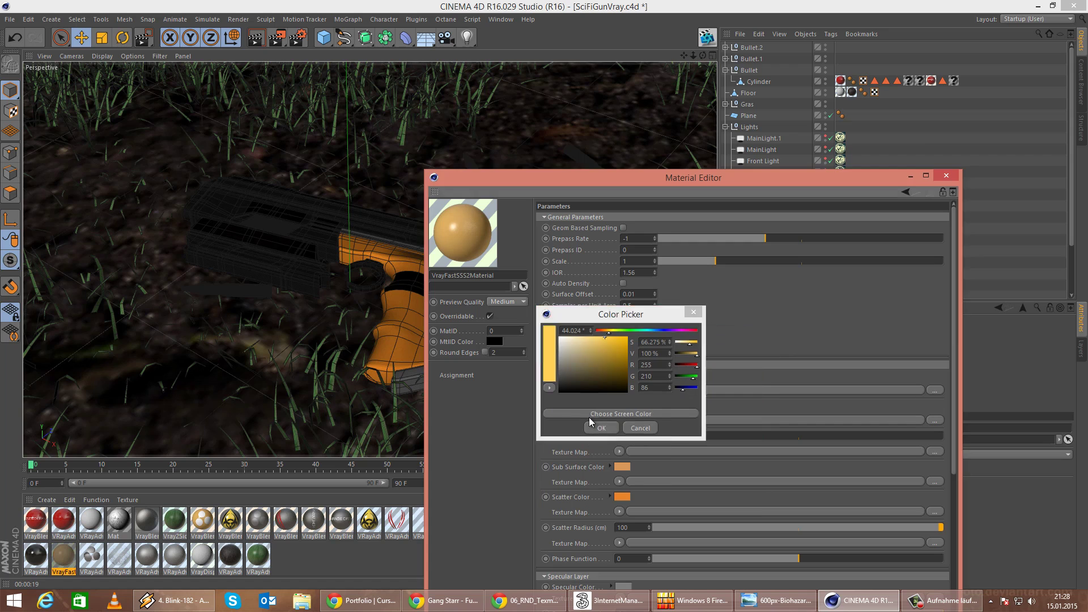
left_click(592, 433)
left_click(946, 176)
Set the red VRayAdvancedMaterial.6's Diffuse Layer 1 color to the copied yellow, R 255, G 210, B 86, and render a region around the bullet.
double_click(64, 520)
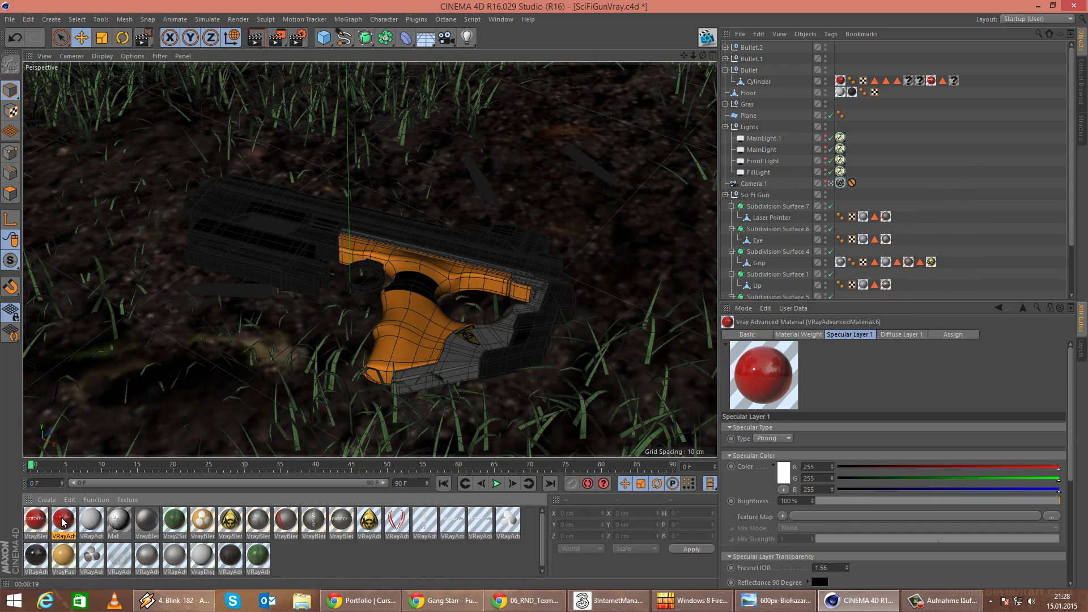
left_click(410, 135)
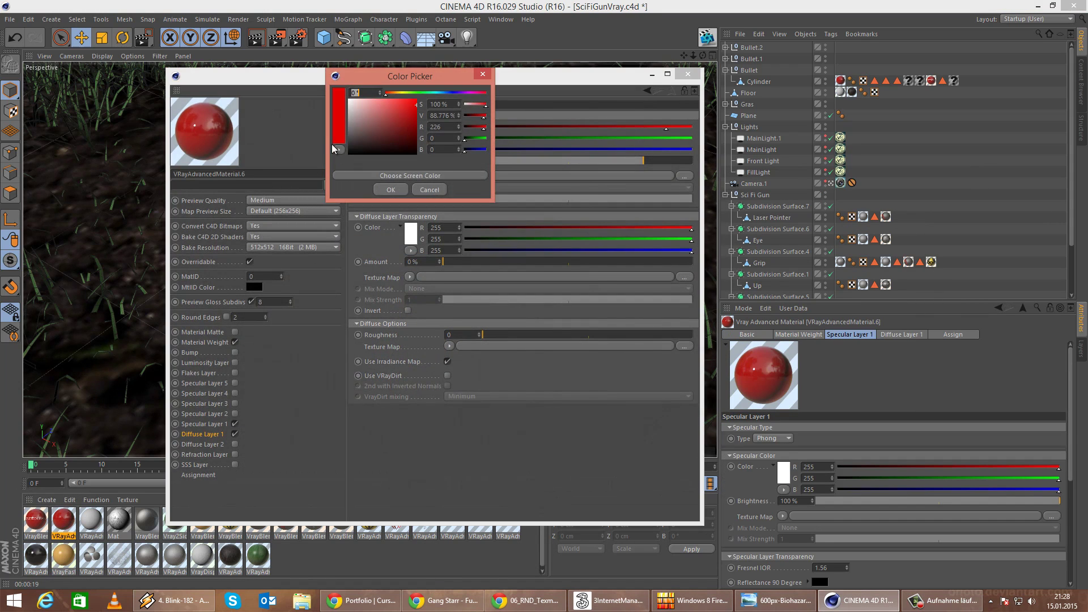
left_click(335, 146)
left_click(350, 214)
left_click(362, 258)
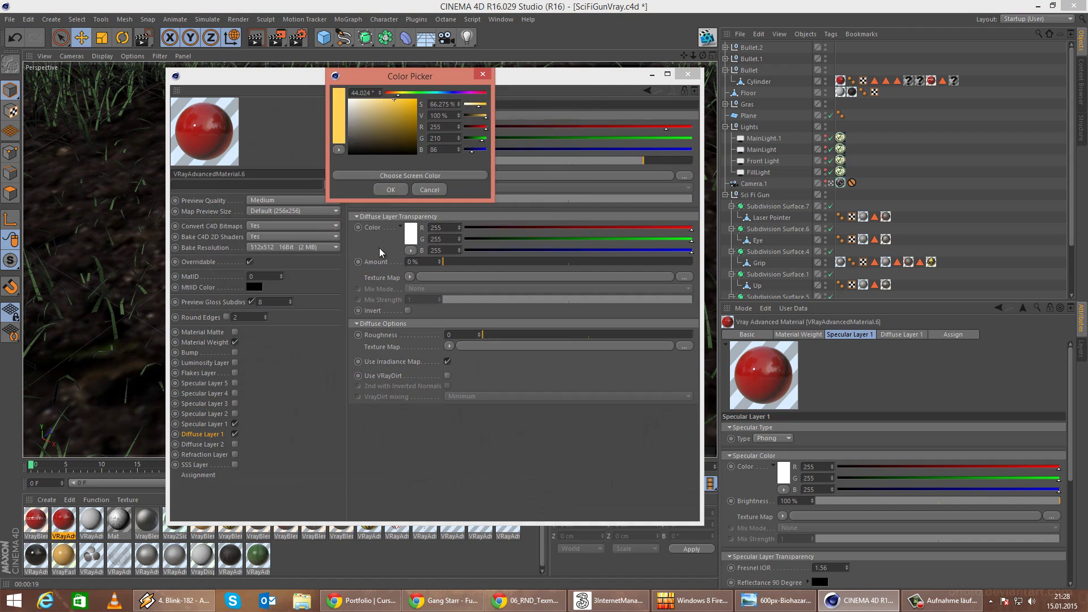
left_click(390, 190)
left_click(688, 76)
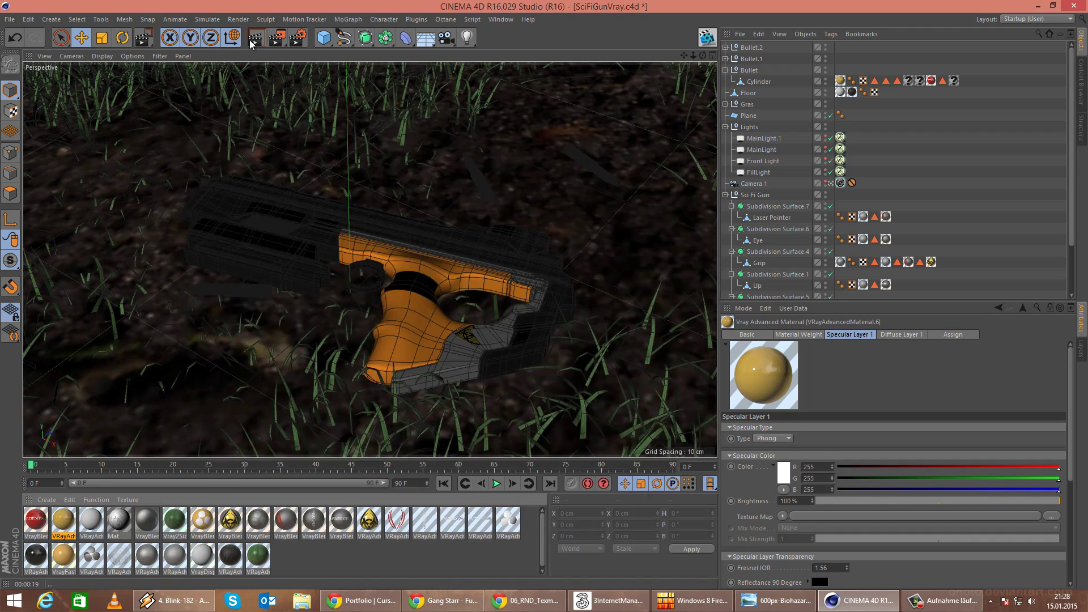
left_click_drag(278, 38, 324, 51)
left_click_drag(158, 267, 290, 311)
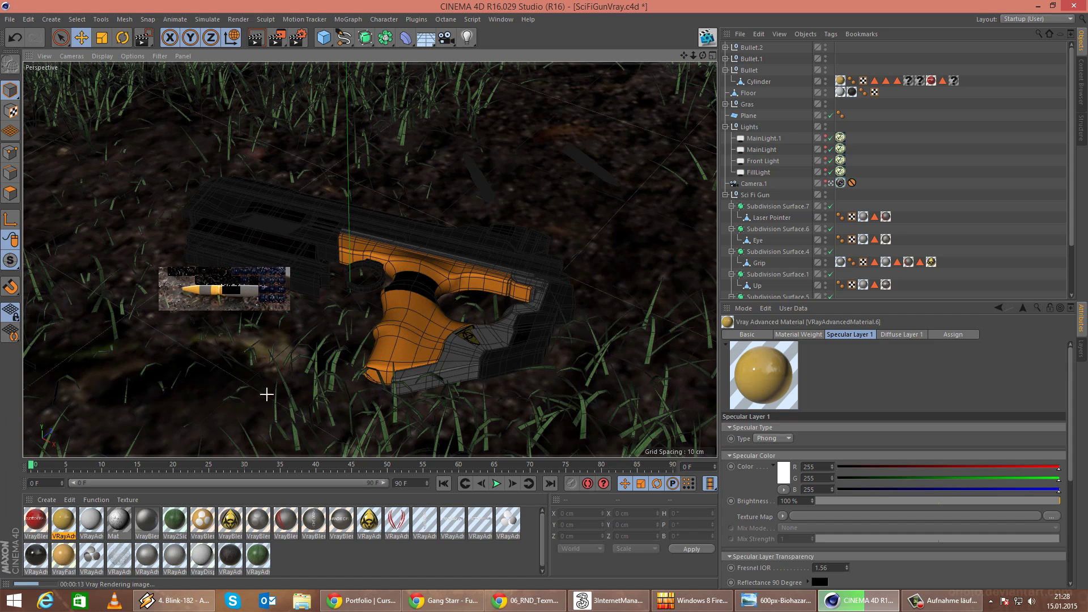
Duplicate the yellow VRayAdvancedMaterial.6 and set the copy's Diffuse Layer 1 color to light grey, RGB 215.
left_click(65, 522)
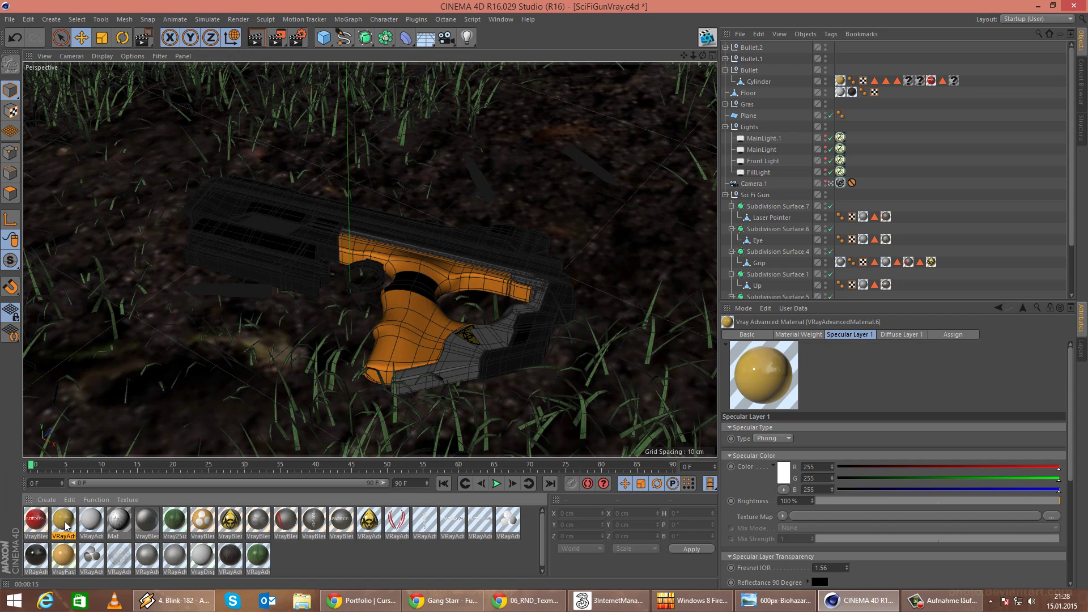
left_click_drag(66, 522, 83, 530, "ctrl")
double_click(89, 522)
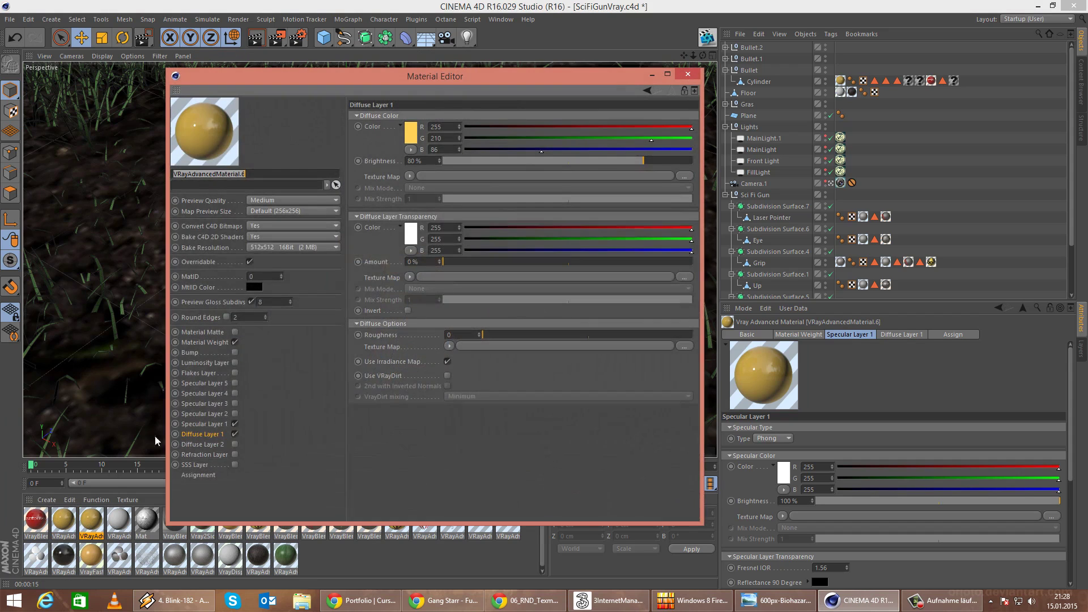
left_click(412, 132)
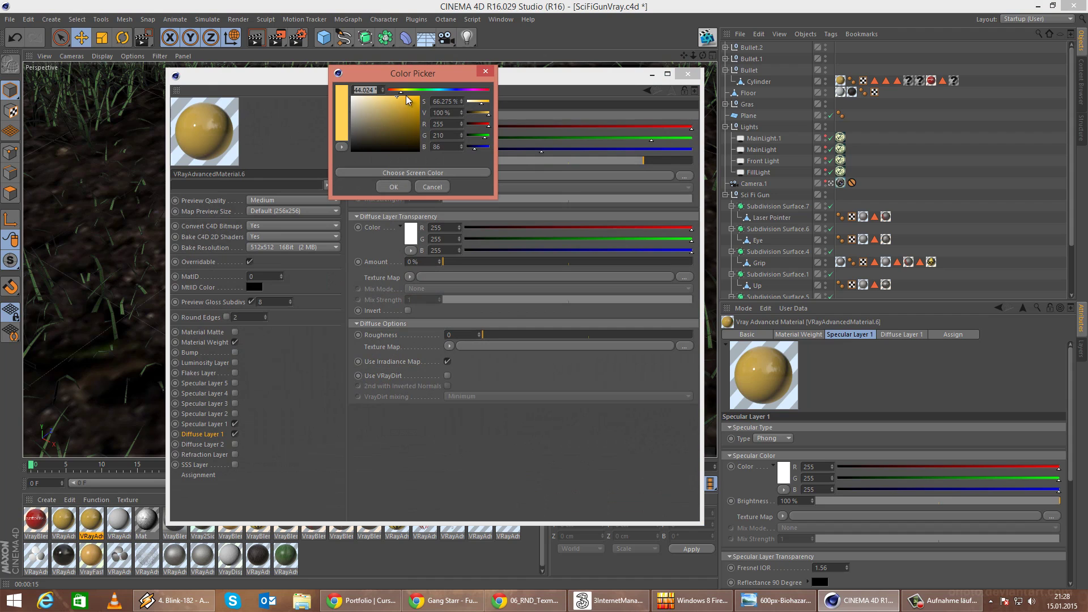
left_click(393, 187)
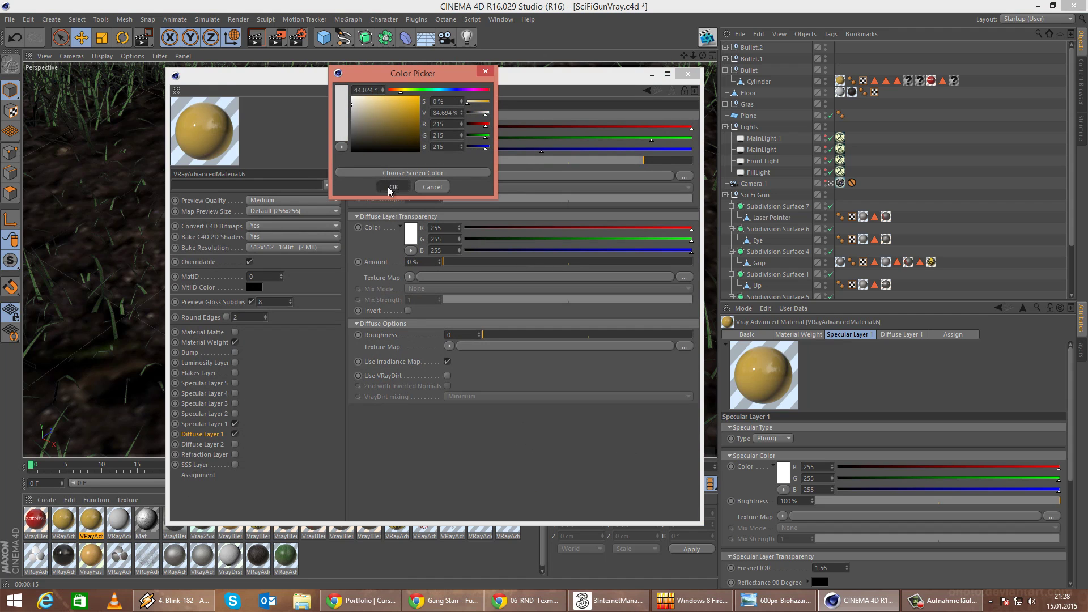
left_click(688, 74)
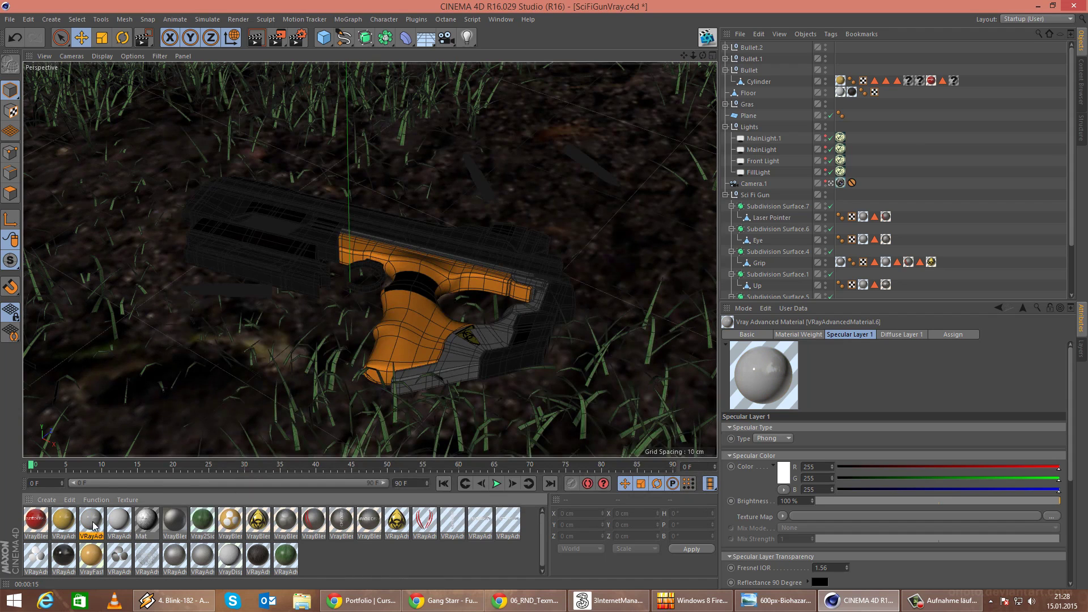
Assign the yellow material to the Bullet cylinder's first missing texture tag and the grey copy to the other two, and render the bullet region.
left_click_drag(93, 521, 909, 85)
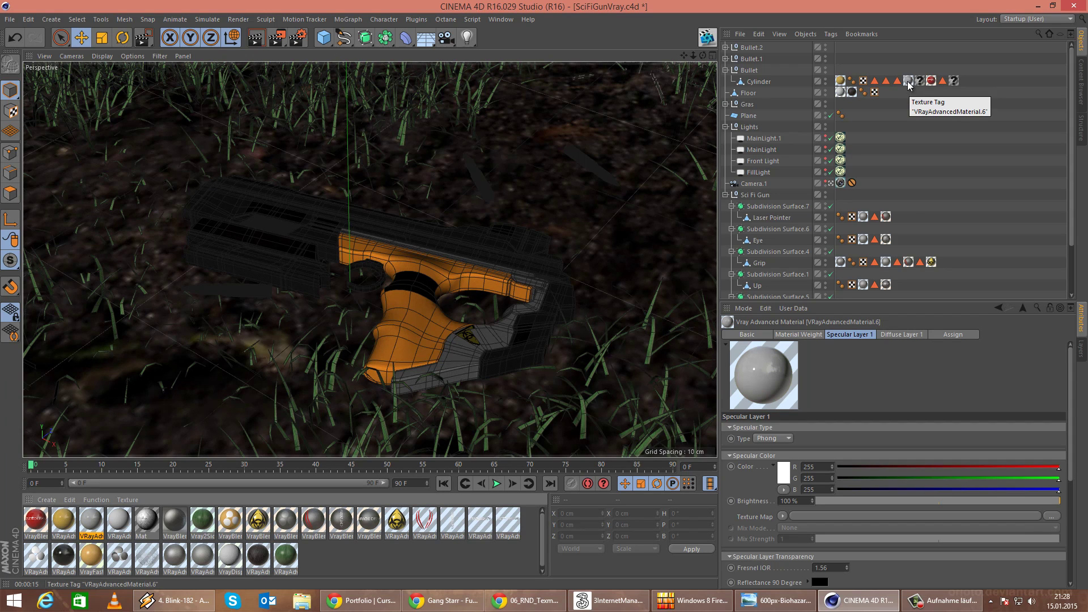
left_click(909, 84)
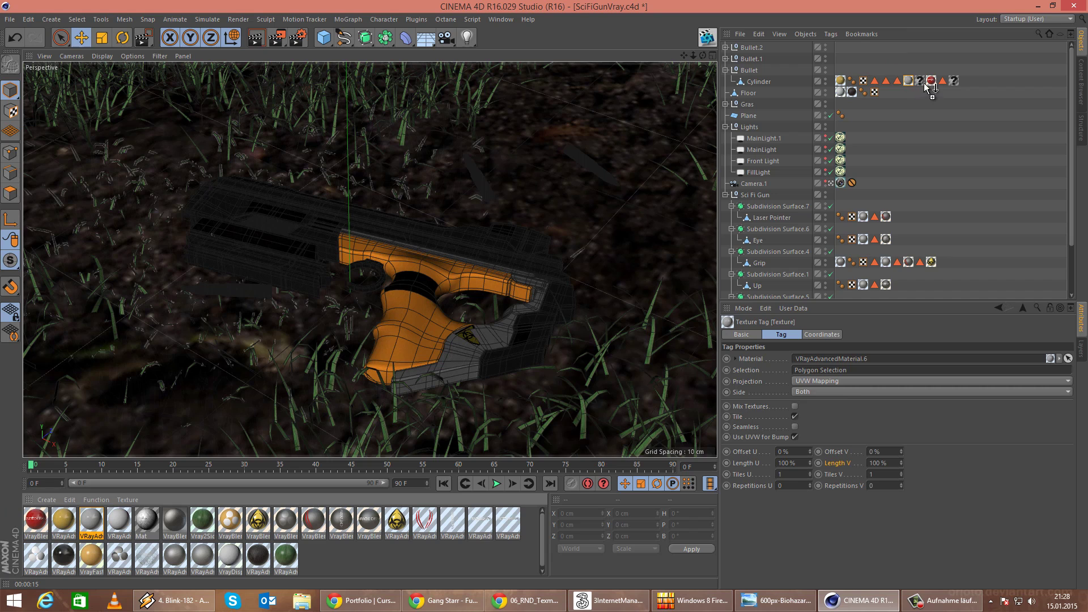
left_click_drag(925, 88, 921, 83)
left_click_drag(136, 489, 954, 81)
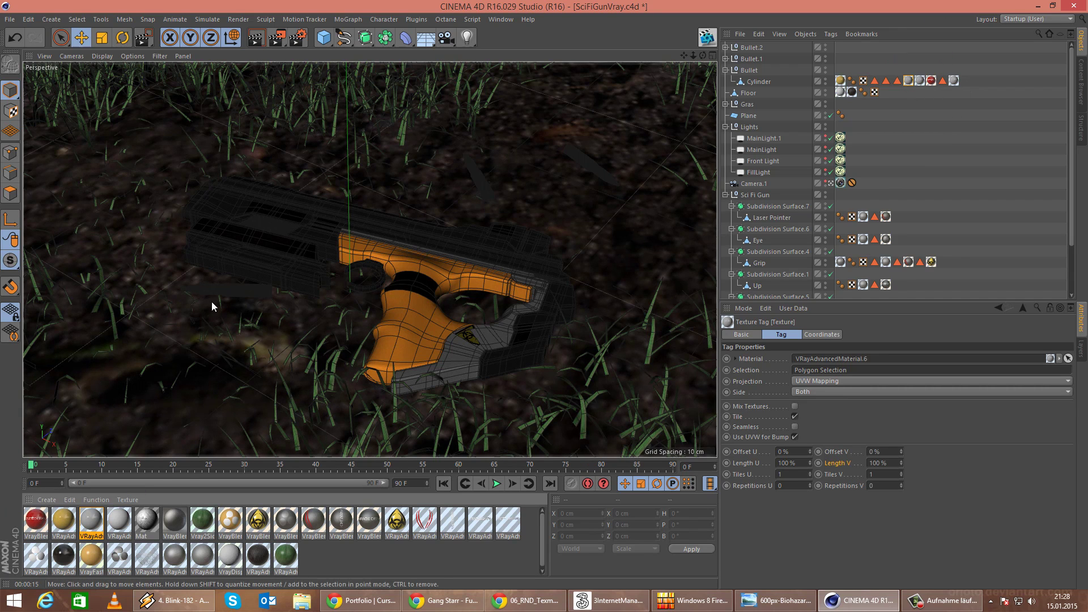
left_click_drag(277, 37, 325, 57)
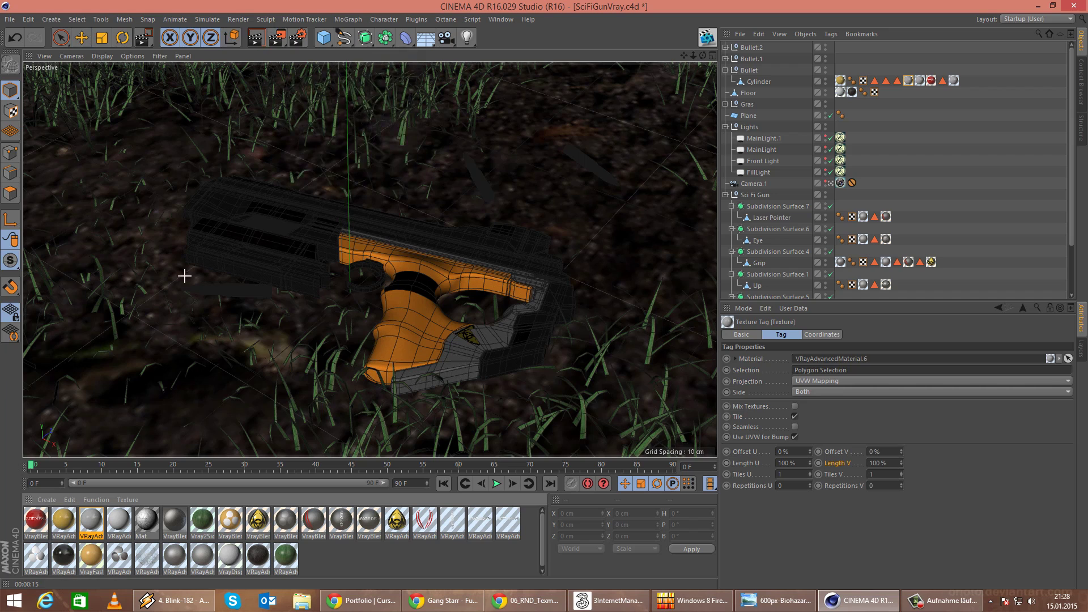
left_click_drag(167, 267, 294, 304)
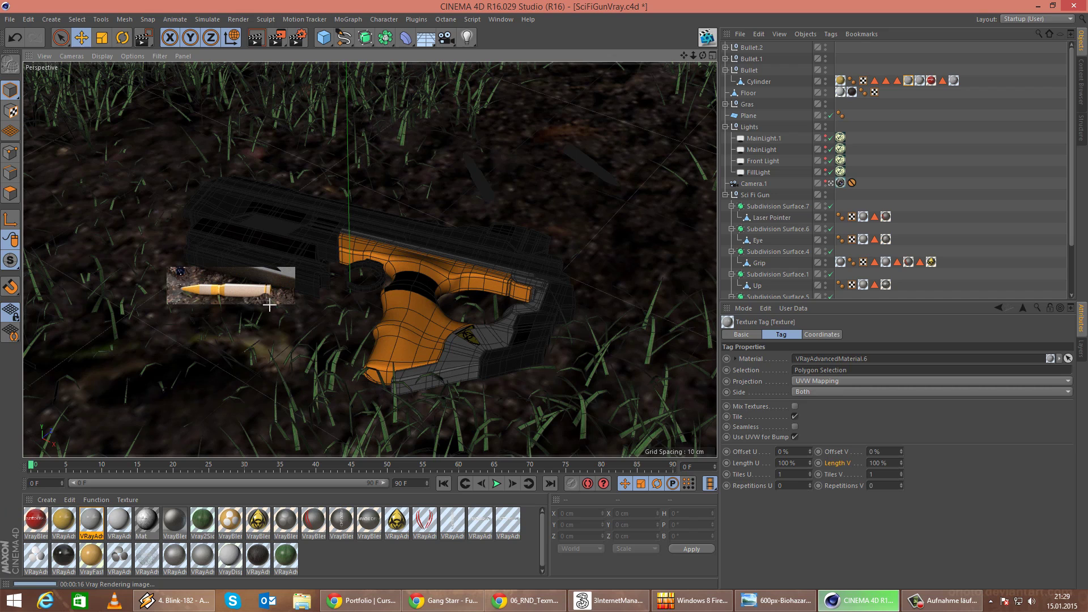
Darken the grey copy's Diffuse Layer 1 color to RGB 44 and render a region around the bullet.
double_click(93, 524)
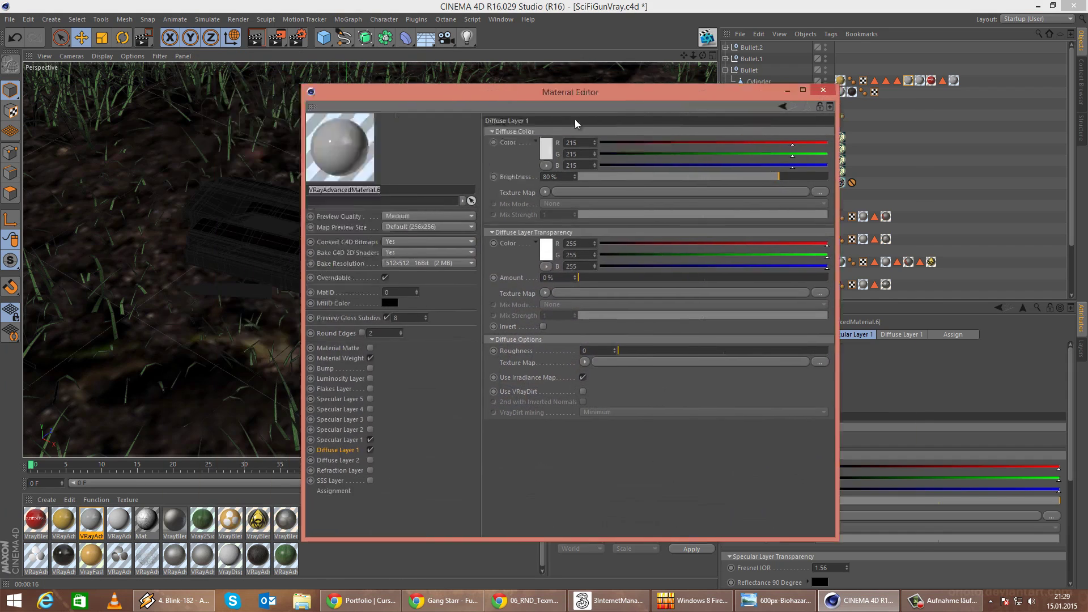
left_click_drag(575, 120, 555, 230)
left_click(658, 221)
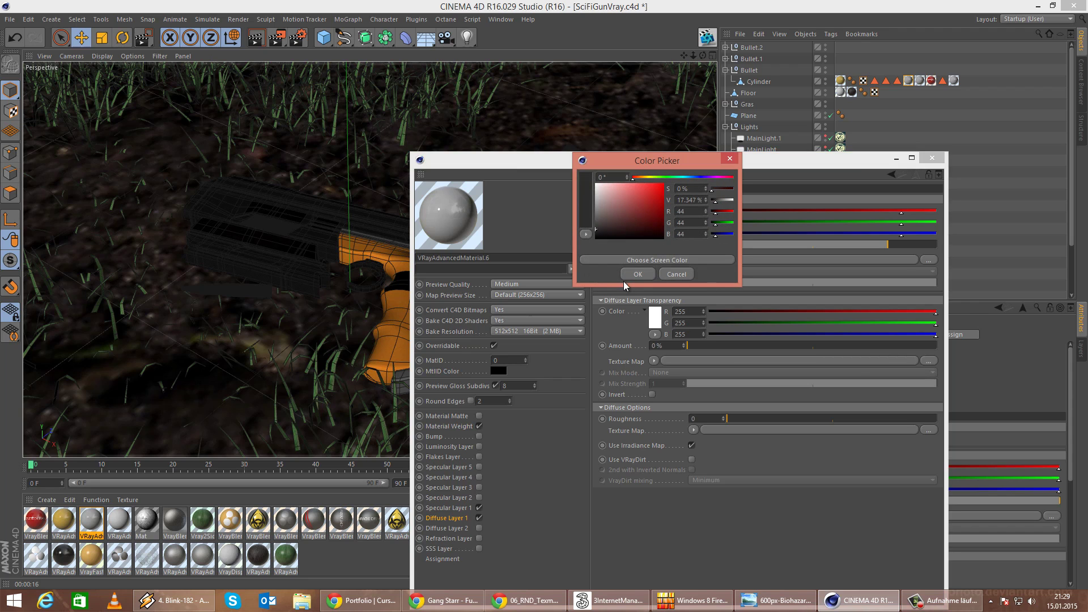
left_click(638, 274)
left_click(932, 158)
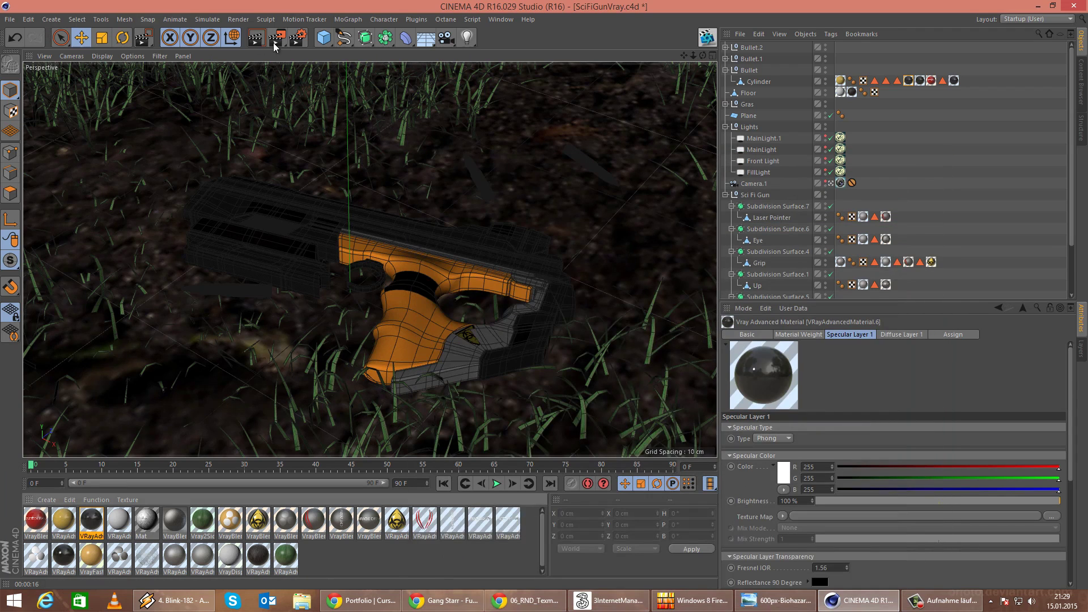
left_click_drag(276, 43, 307, 54)
left_click_drag(173, 269, 288, 308)
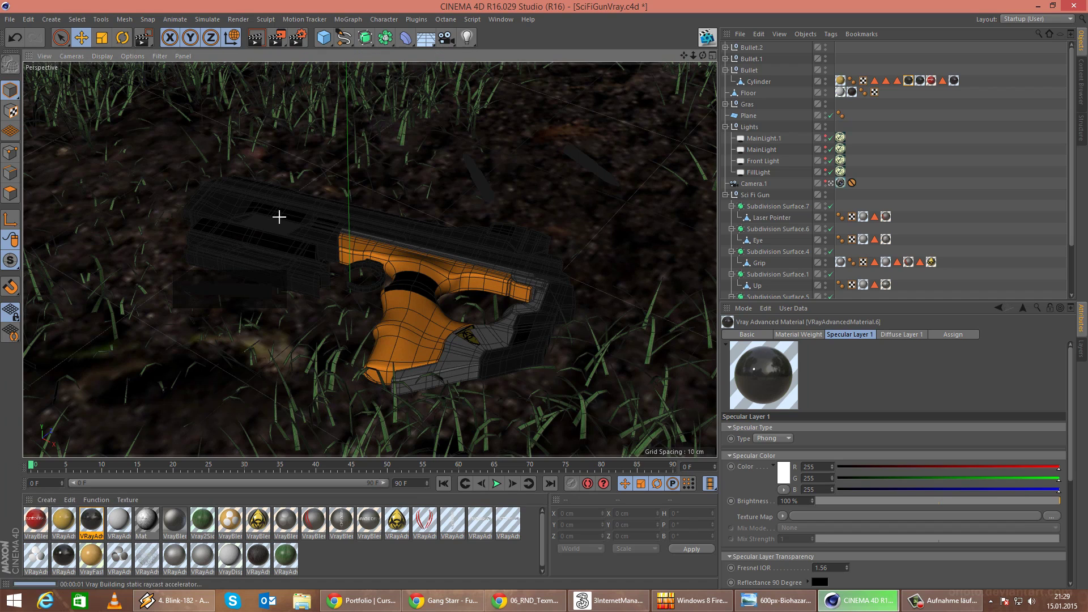
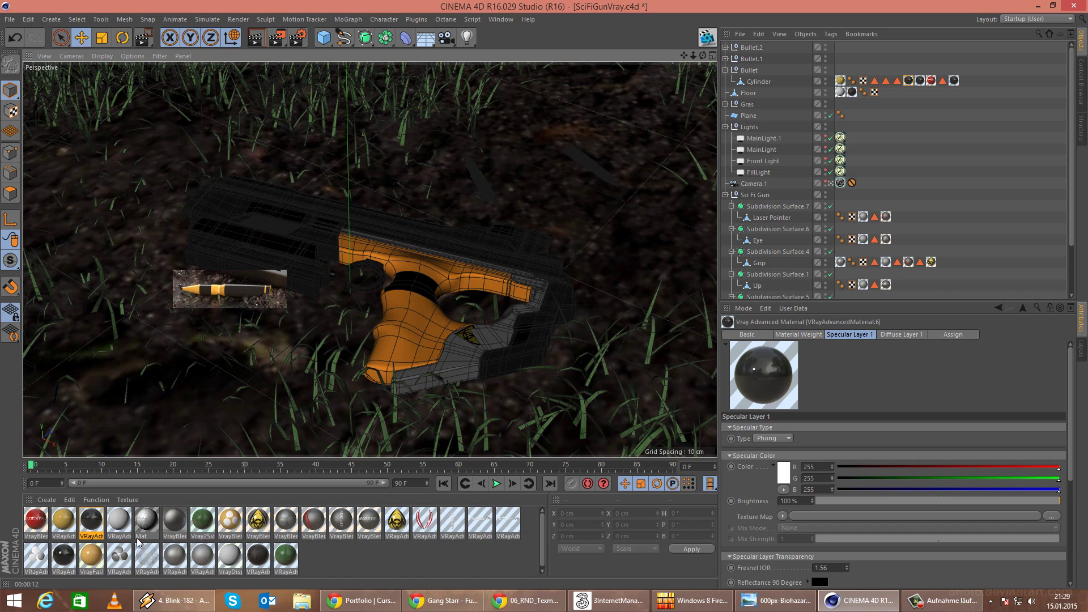
In the dark material's Specular Layer 1, set Fresnel IOR to 10, Reflection Glossiness to 0.76 and the specular color to RGB 231.
double_click(92, 519)
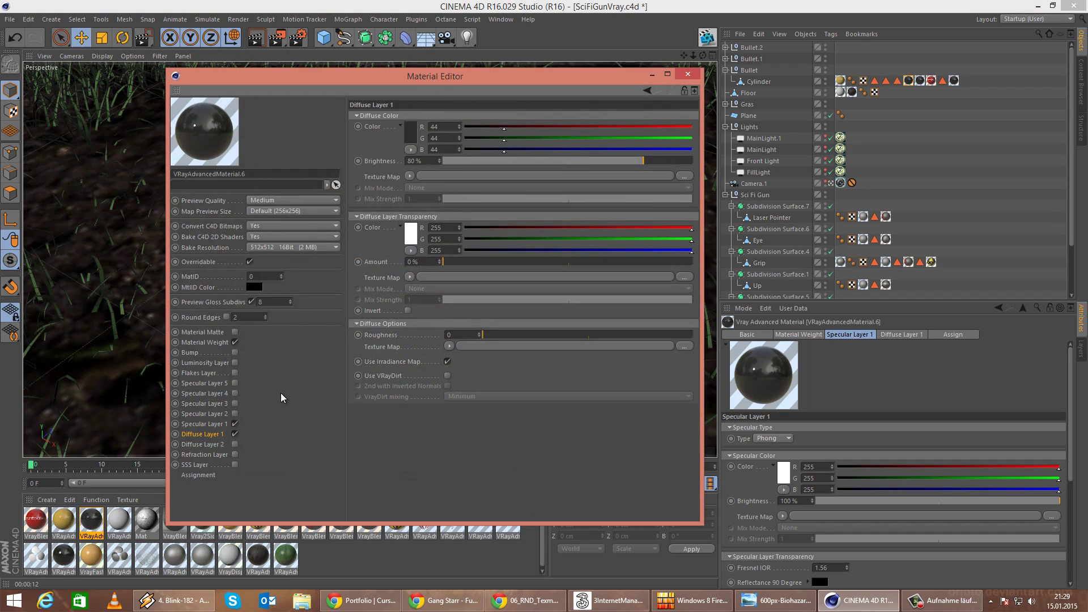
left_click(204, 424)
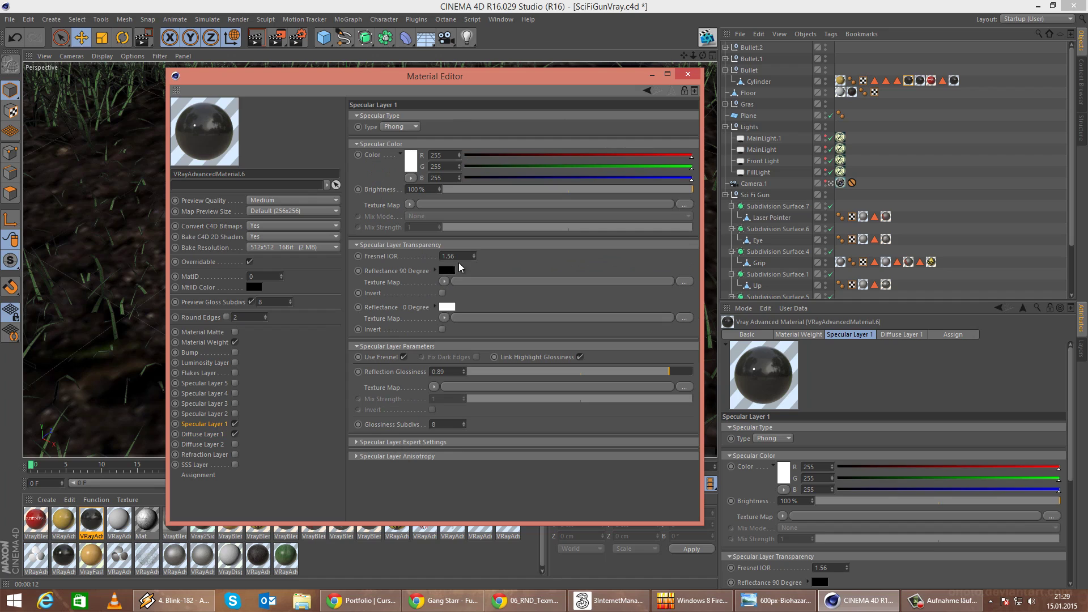
type("10")
key("Return")
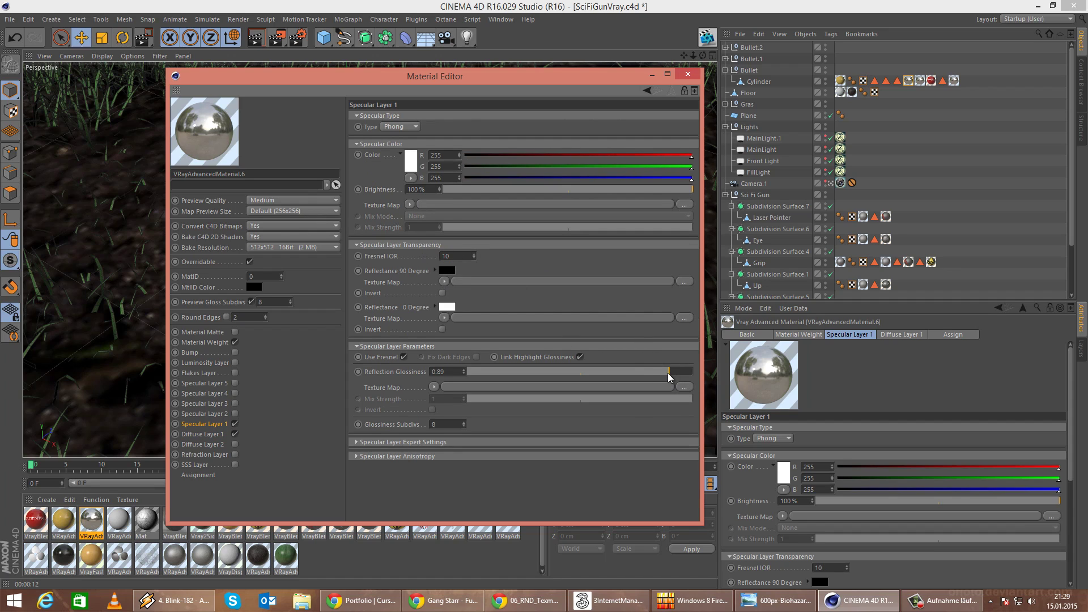
left_click_drag(669, 373, 640, 375)
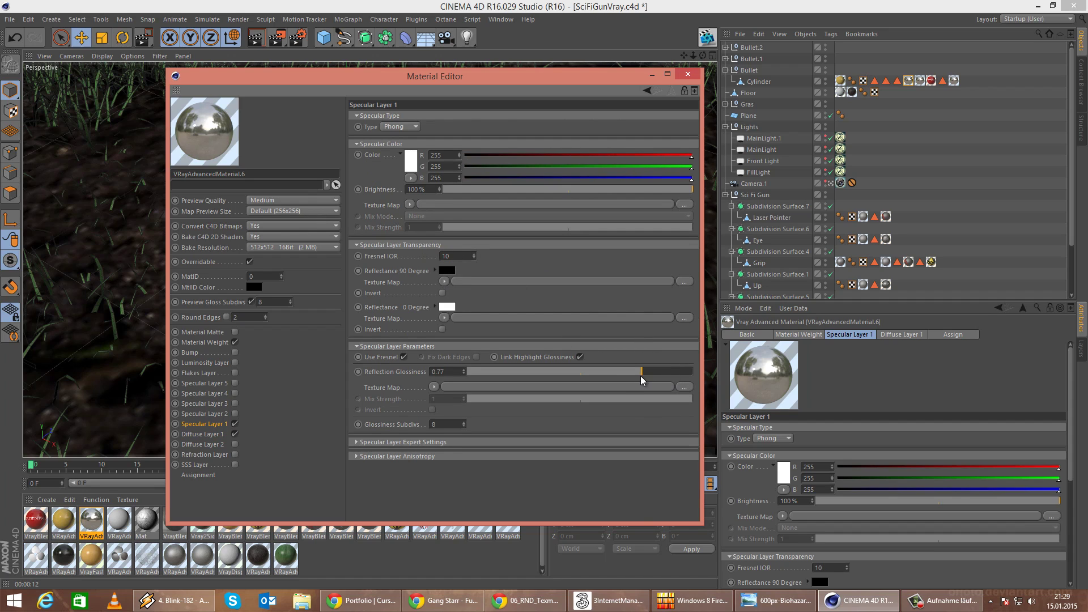
left_click(406, 158)
left_click_drag(350, 123, 332, 127)
left_click(379, 215)
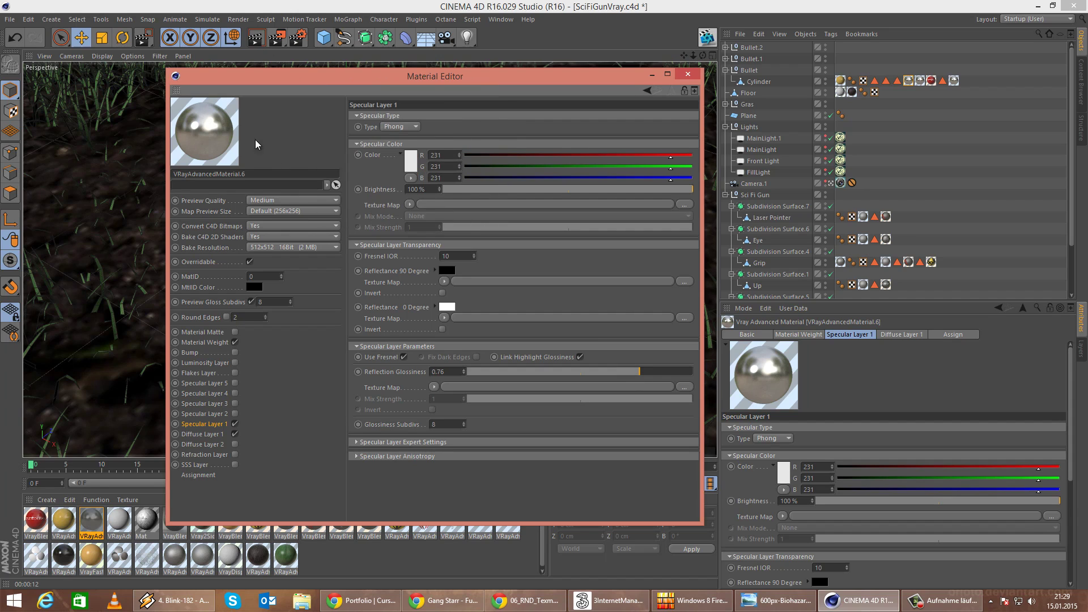
Try the Ward specular type on the material's Specular Layer 1 and return it to Phong.
left_click(401, 129)
left_click(409, 163)
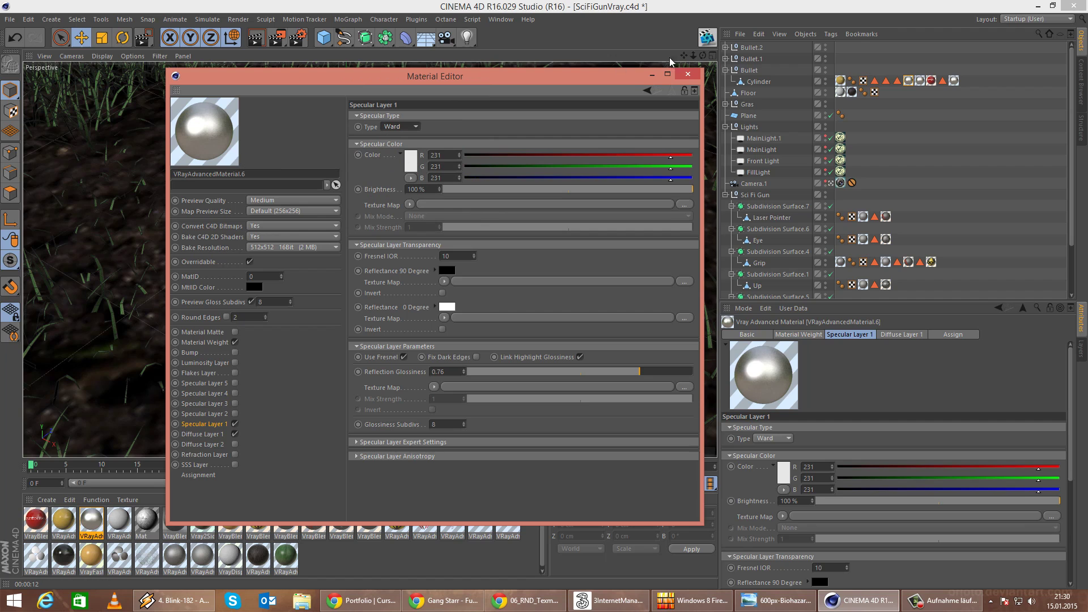
left_click(400, 127)
left_click(404, 141)
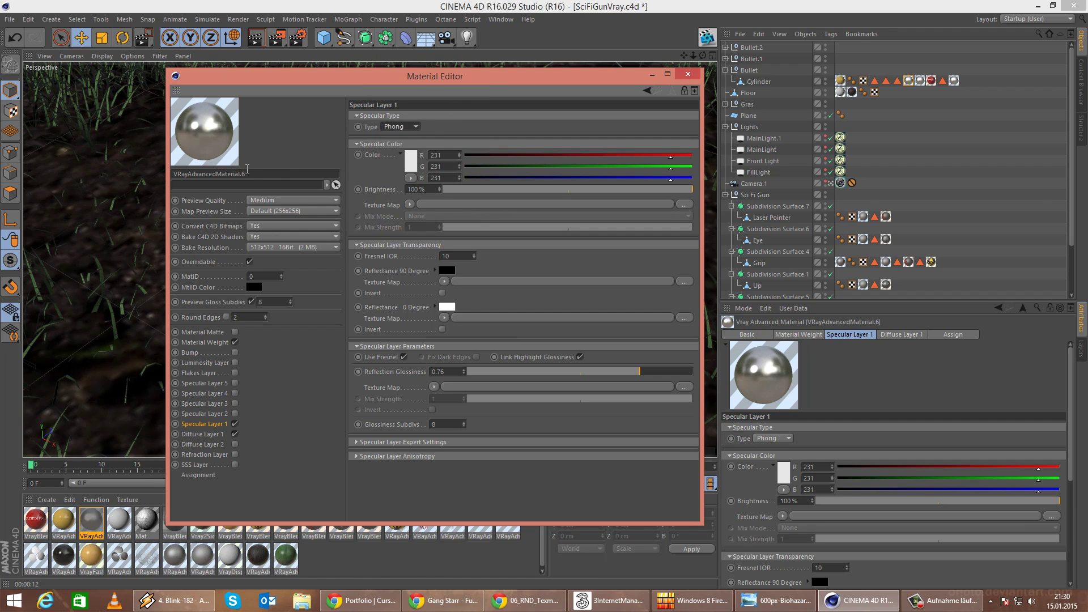
Close the material and render a region around the bullet to check its metallic casing.
left_click(688, 74)
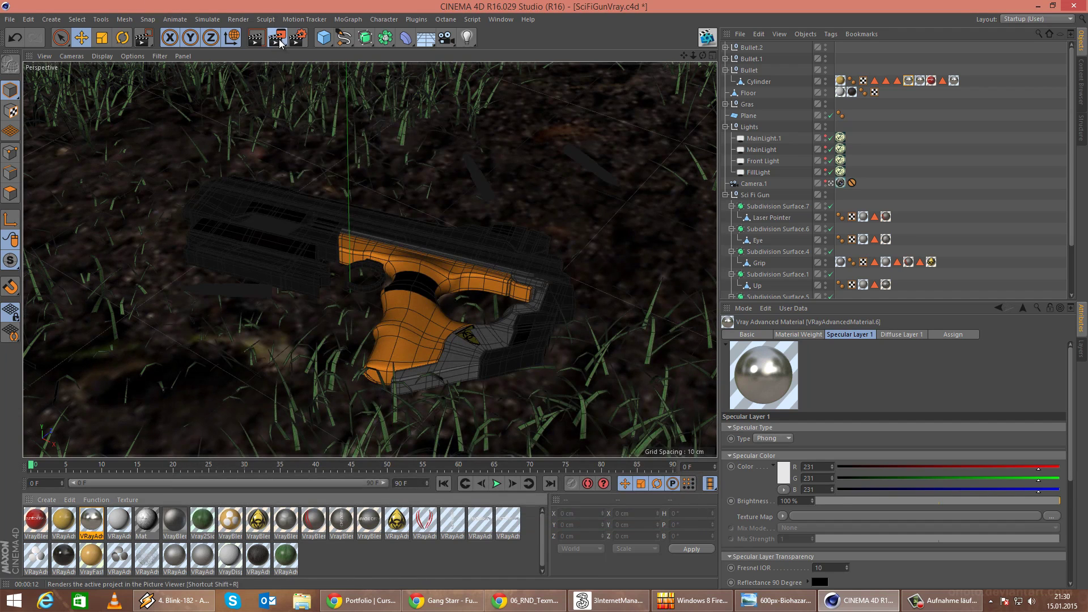
left_click_drag(279, 40, 326, 55)
left_click_drag(160, 268, 297, 309)
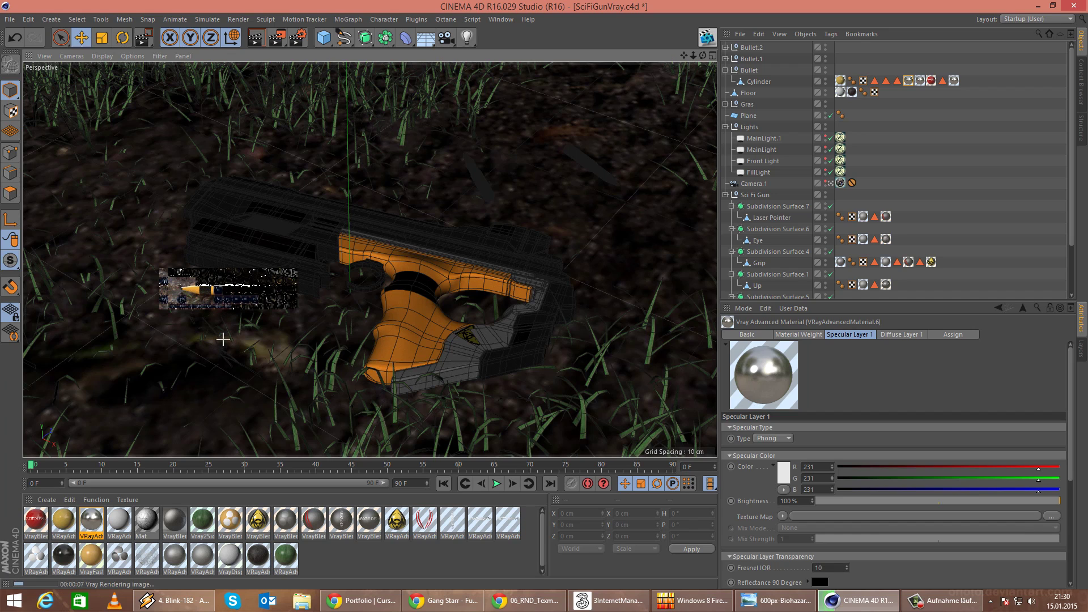
Darken the bullet's dark metallic material by setting its Diffuse Layer 1 color to RGB 26.
double_click(91, 528)
left_click(202, 434)
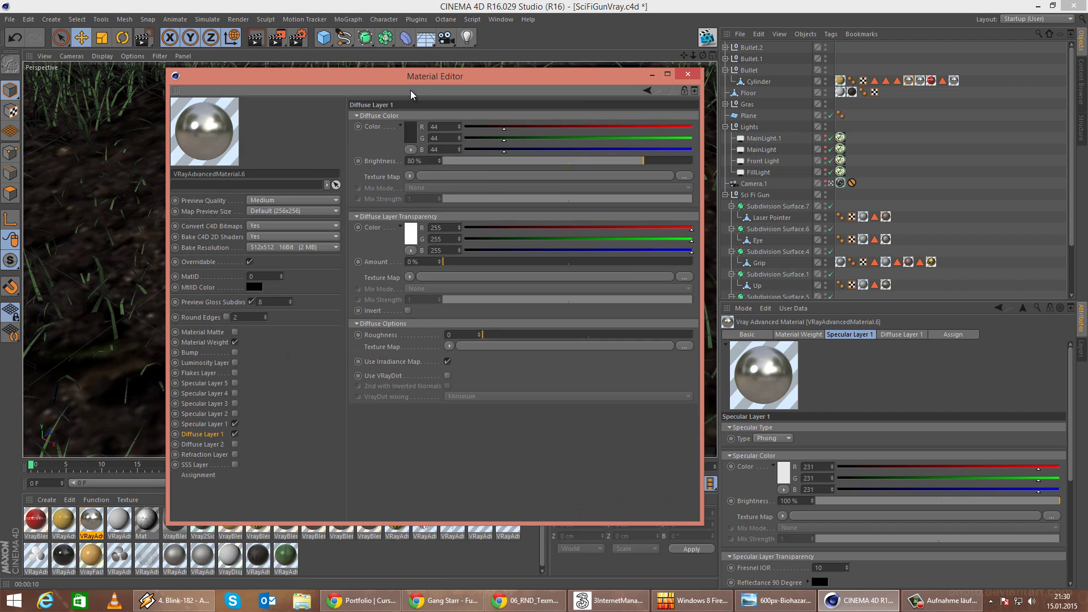
left_click(406, 140)
left_click_drag(370, 145, 341, 145)
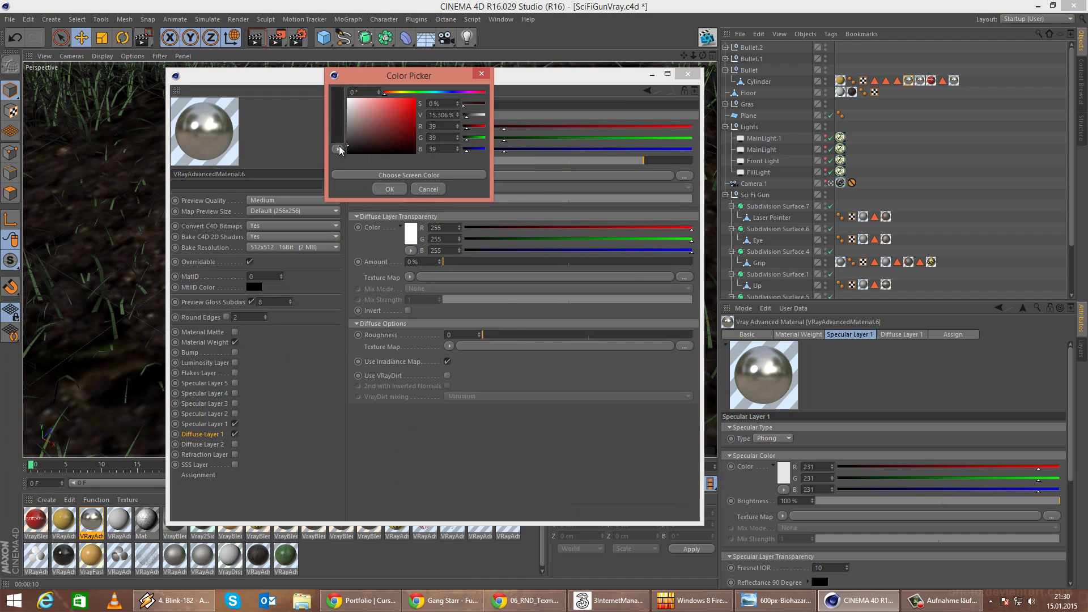
left_click(389, 188)
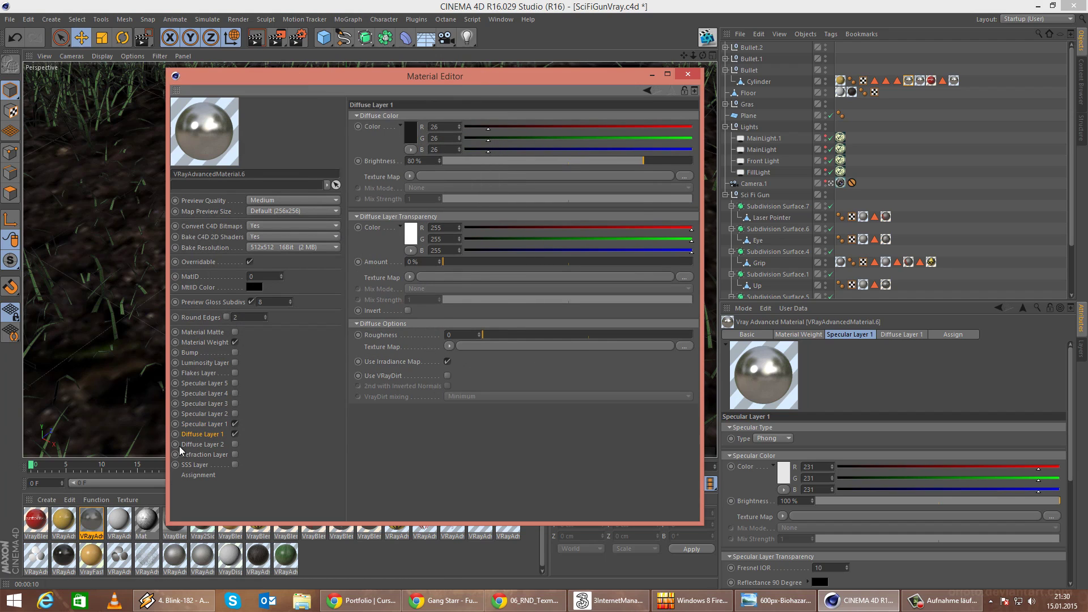
Change the specular type of the dark material's Specular Layer 1 to Blinn and close the material.
left_click(201, 424)
left_click(400, 126)
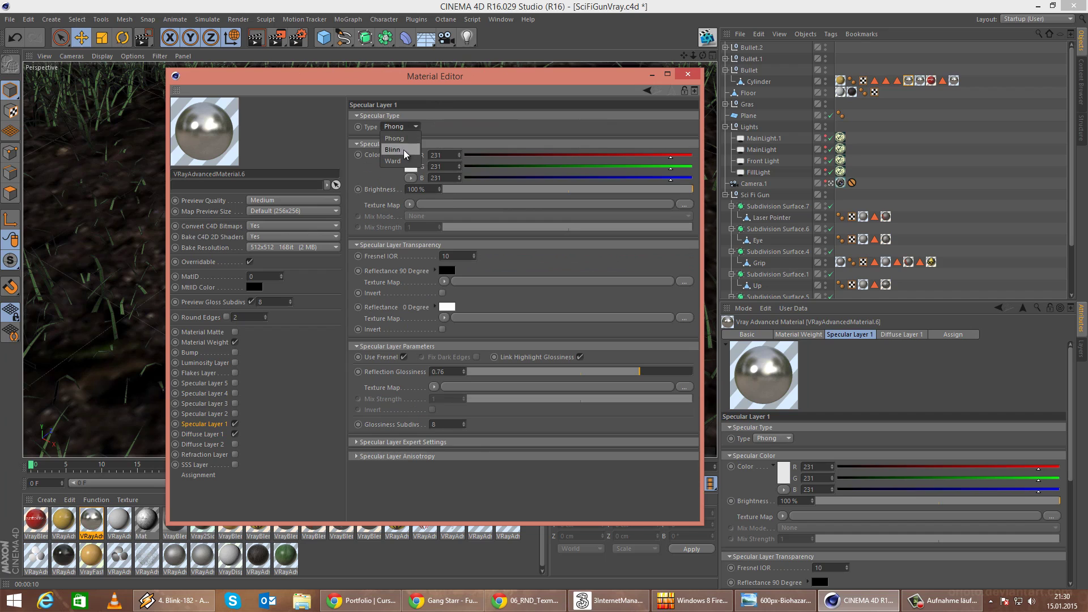
left_click(396, 138)
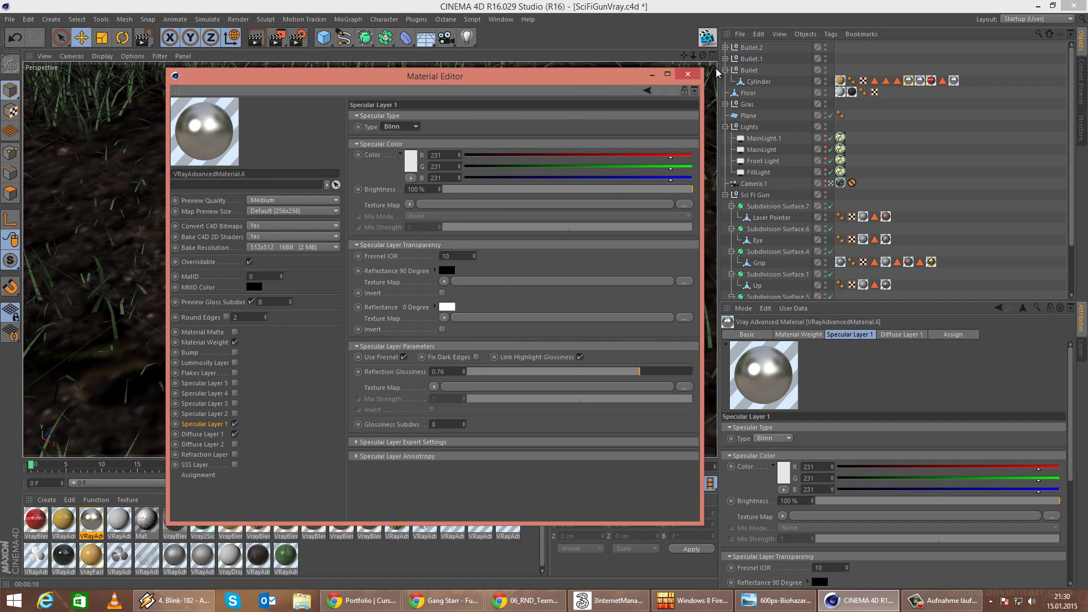
left_click(688, 74)
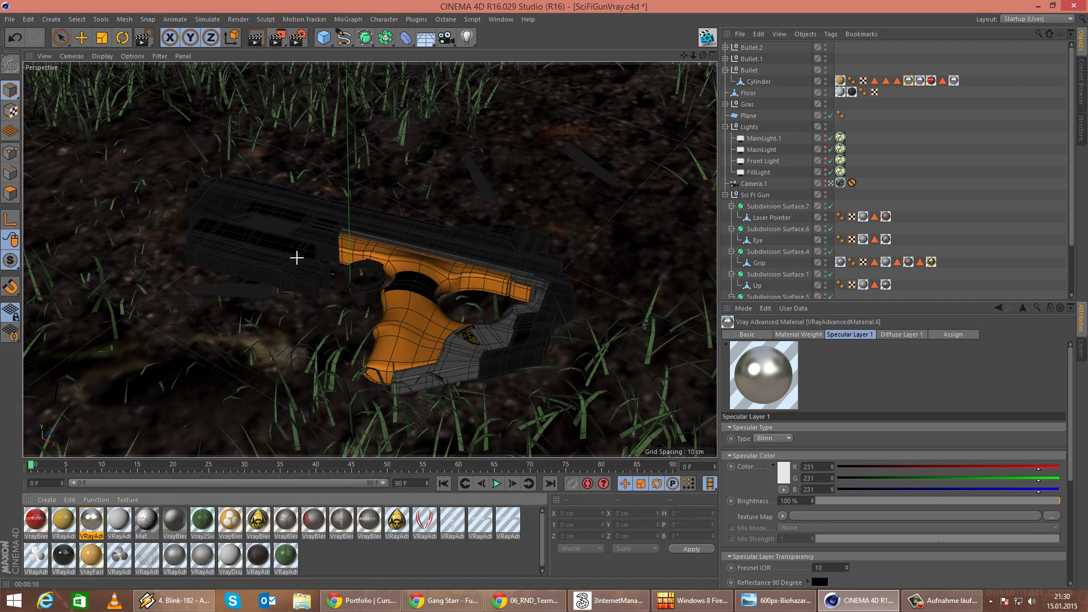
Render a region around the bullet beside the gun and expand the Bullet.1 and Bullet.2 objects.
left_click_drag(171, 272, 280, 306)
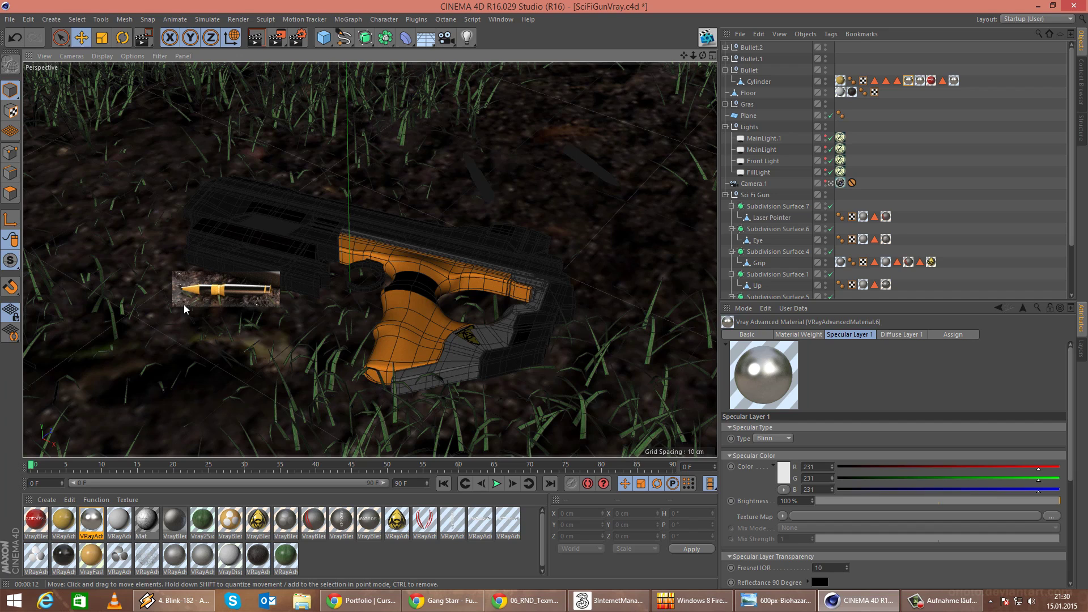
left_click(277, 41)
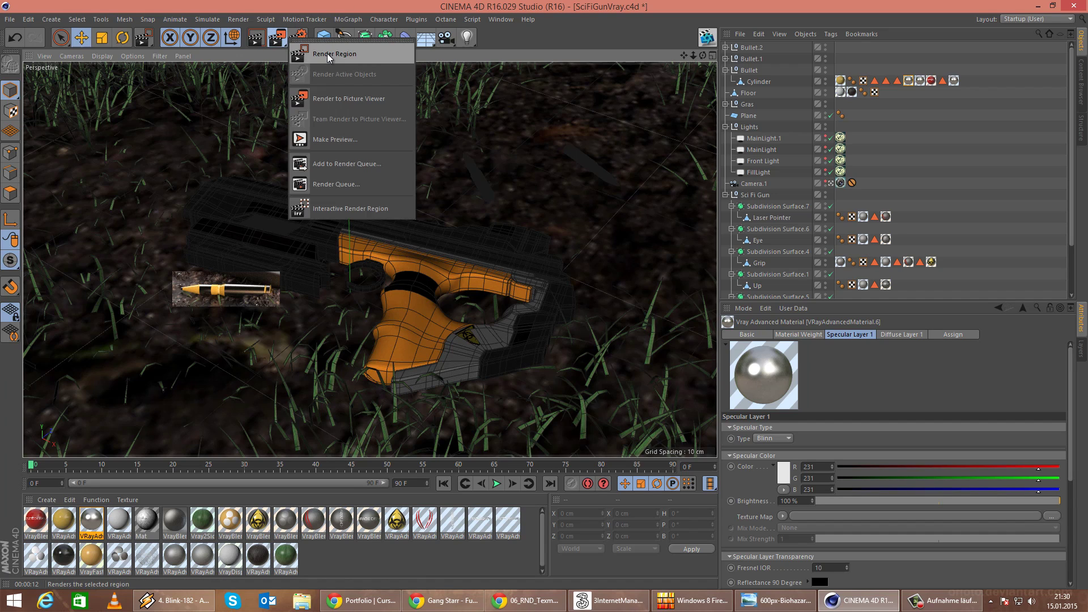
left_click(328, 54)
left_click(725, 58)
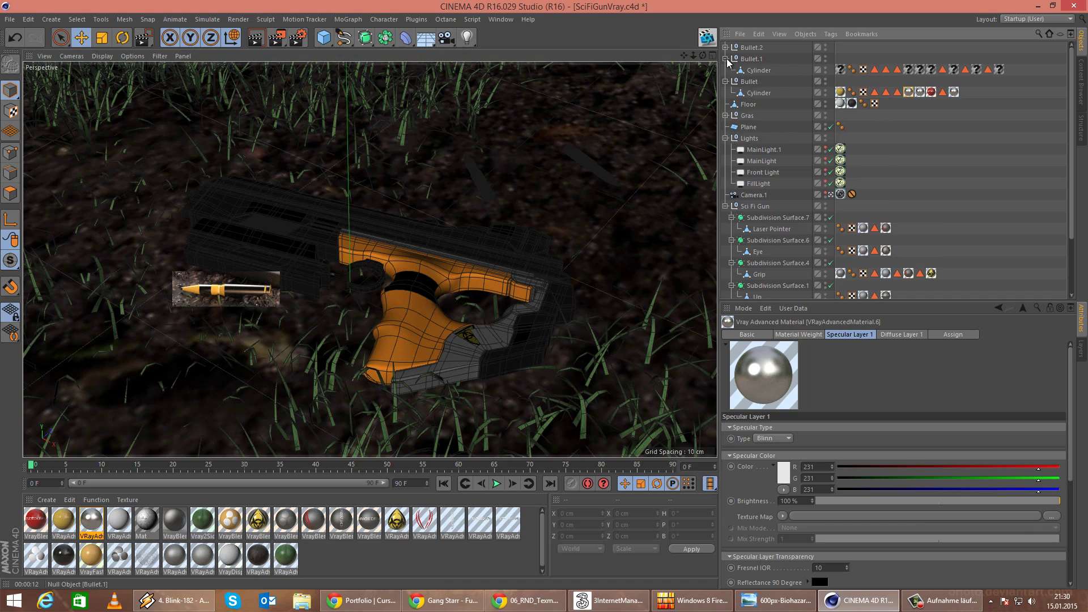
left_click(725, 48)
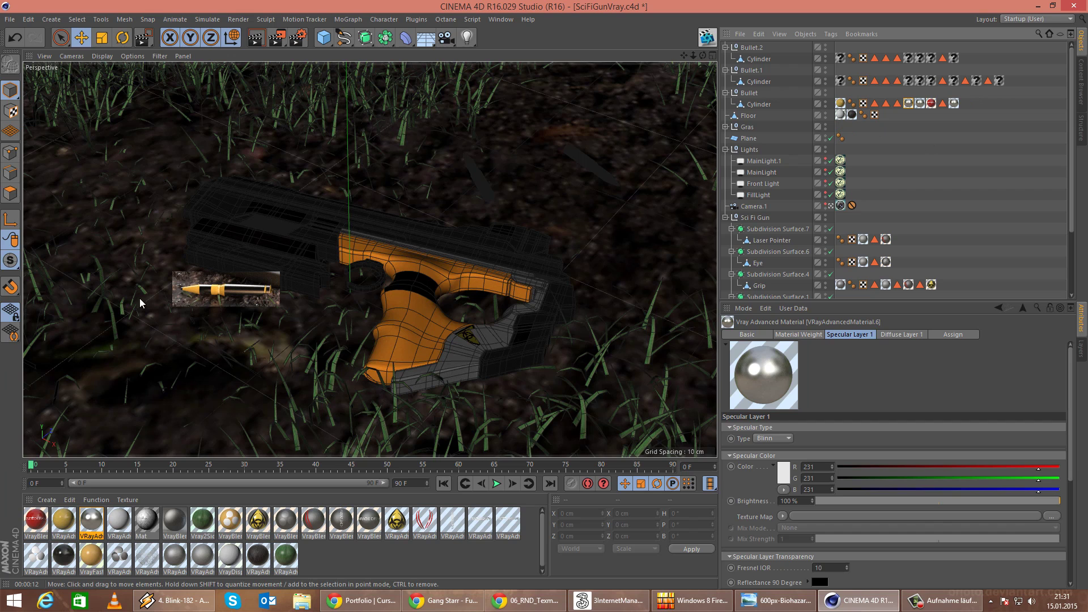
In the dark material's Specular Layer 1, set Fresnel IOR to 1.56 and Reflection Glossiness to 0.89.
double_click(91, 519)
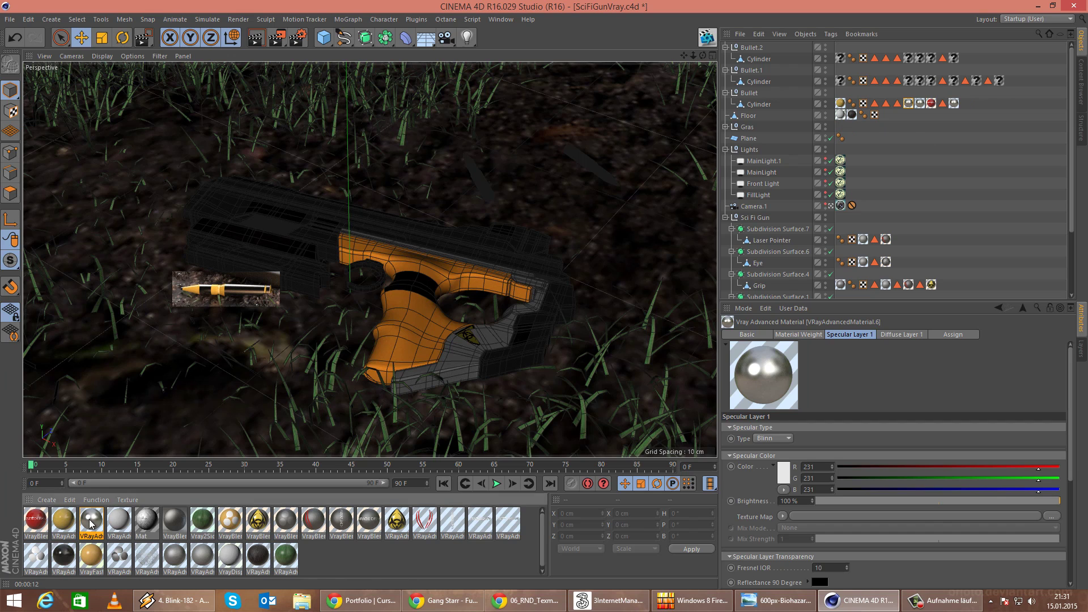
left_click(211, 432)
left_click(218, 423)
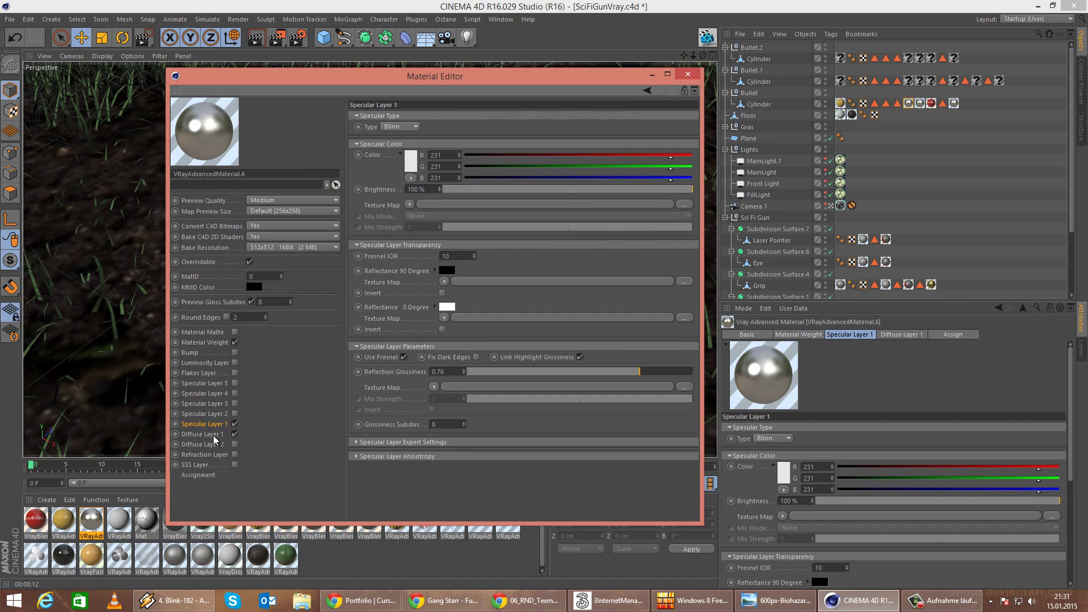
left_click(211, 435)
left_click(220, 425)
type("1.56")
key("Return")
left_click_drag(644, 372, 653, 372)
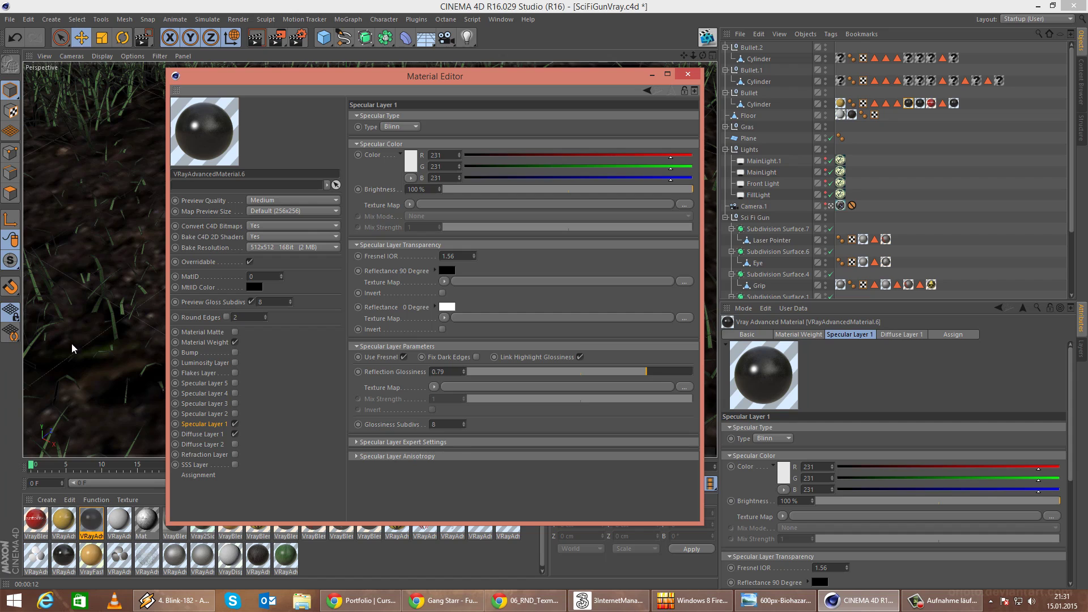
left_click_drag(648, 375, 668, 379)
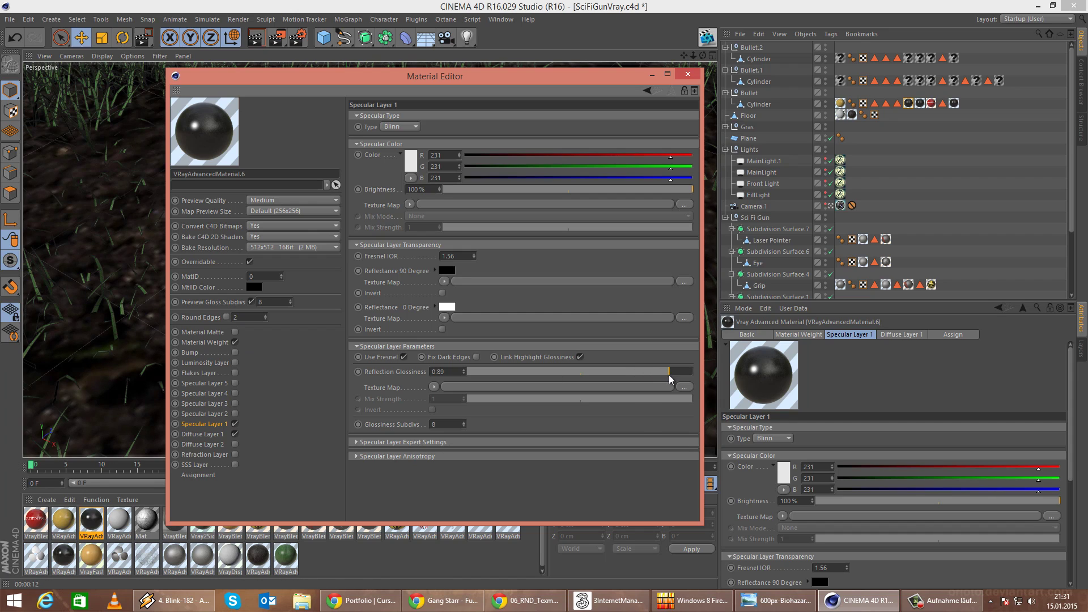
Lighten the dark material's Diffuse Layer 1 color to RGB 117.
left_click(198, 434)
left_click(413, 135)
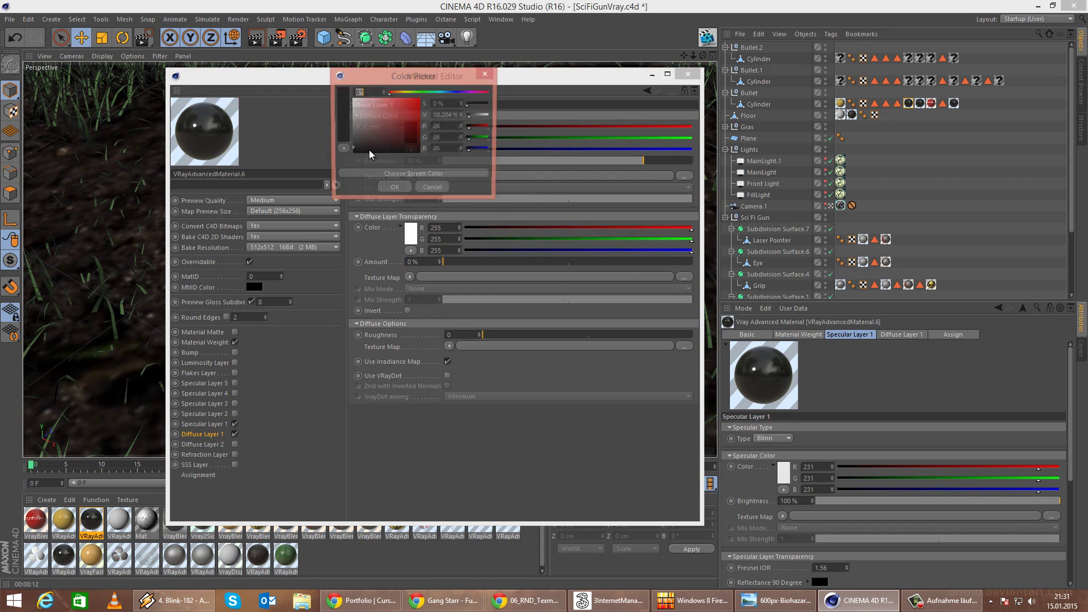
left_click_drag(368, 149, 304, 121)
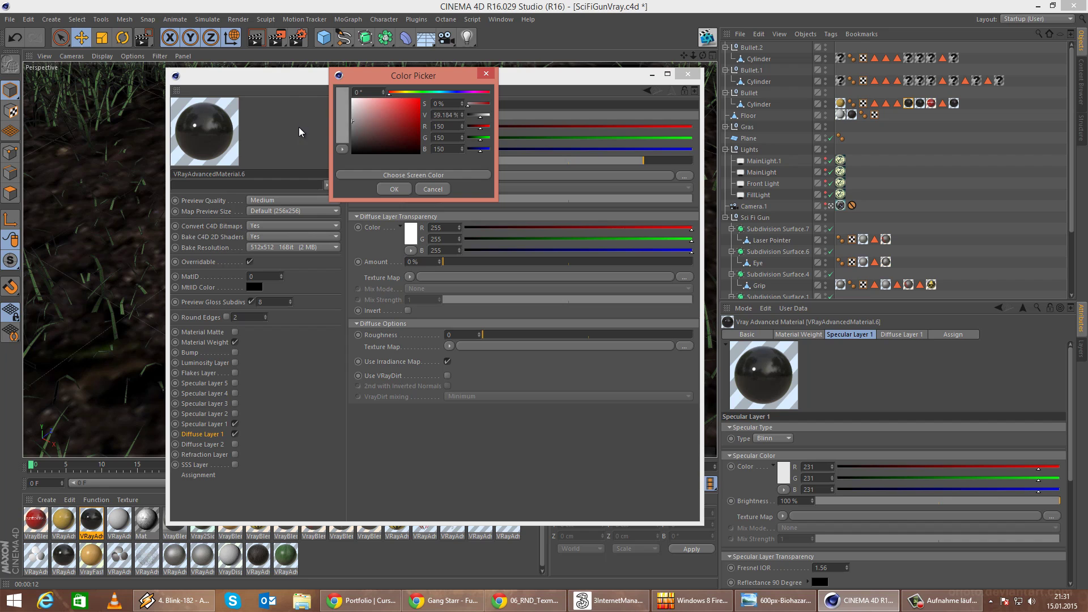
left_click(394, 188)
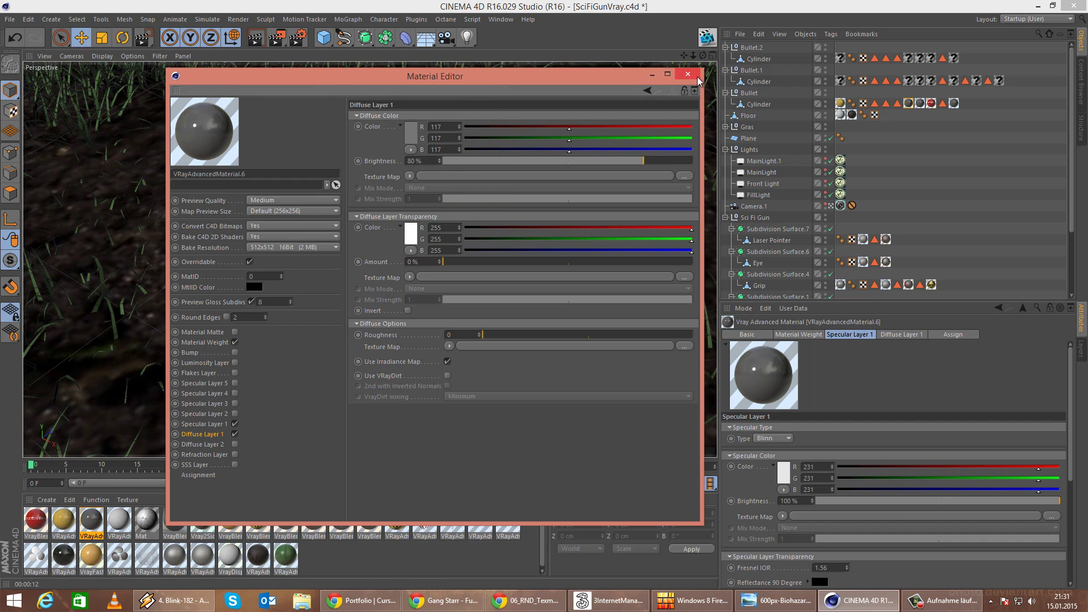
Close the material and render a region around the bullet to check its grey casing.
left_click(692, 75)
left_click(280, 40)
left_click(311, 53)
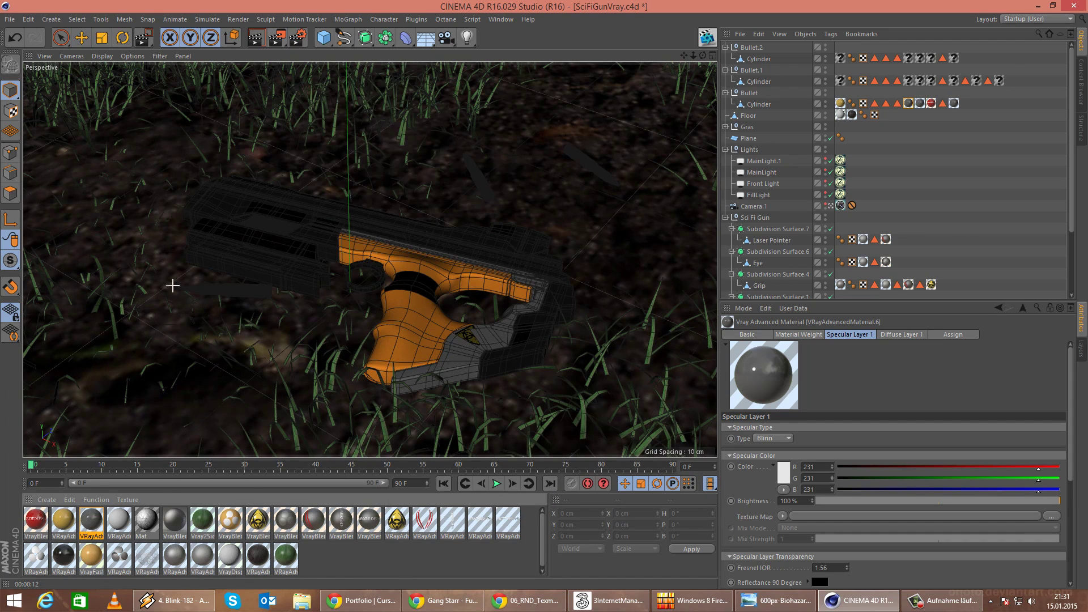
left_click_drag(166, 271, 293, 308)
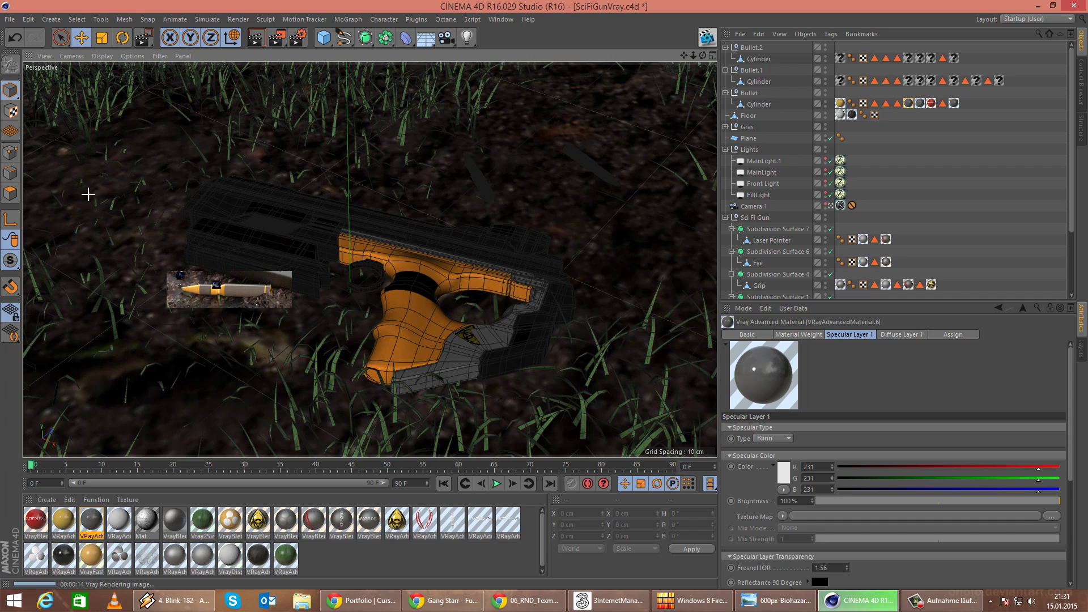
Replace the missing materials on Bullet.1's Cylinder with the yellow, dark grey and red text materials, matching the tag order of Bullet.
left_click(64, 520)
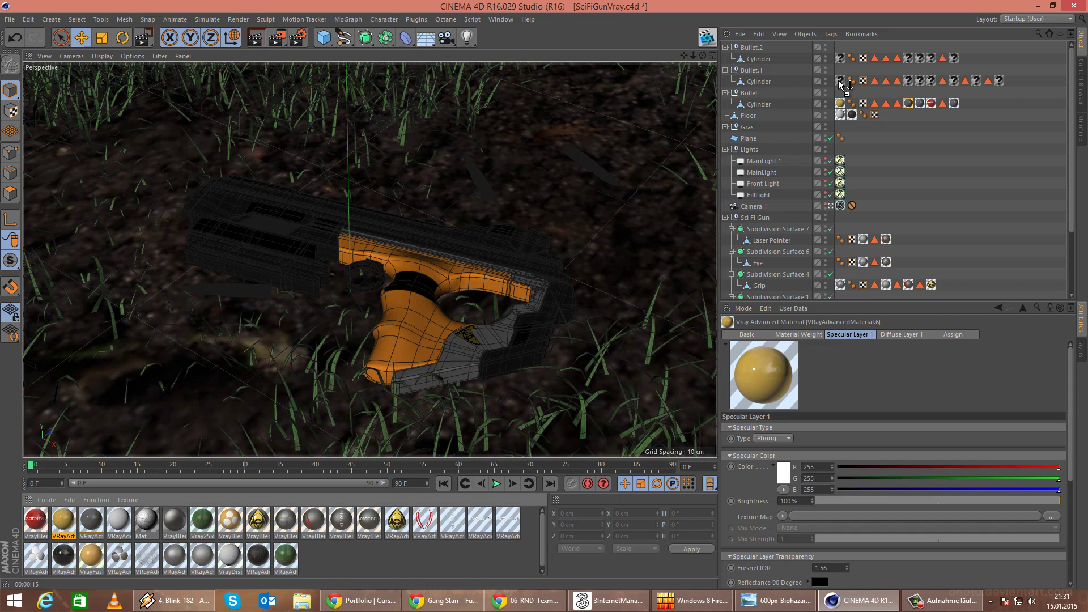
left_click_drag(587, 207, 910, 80)
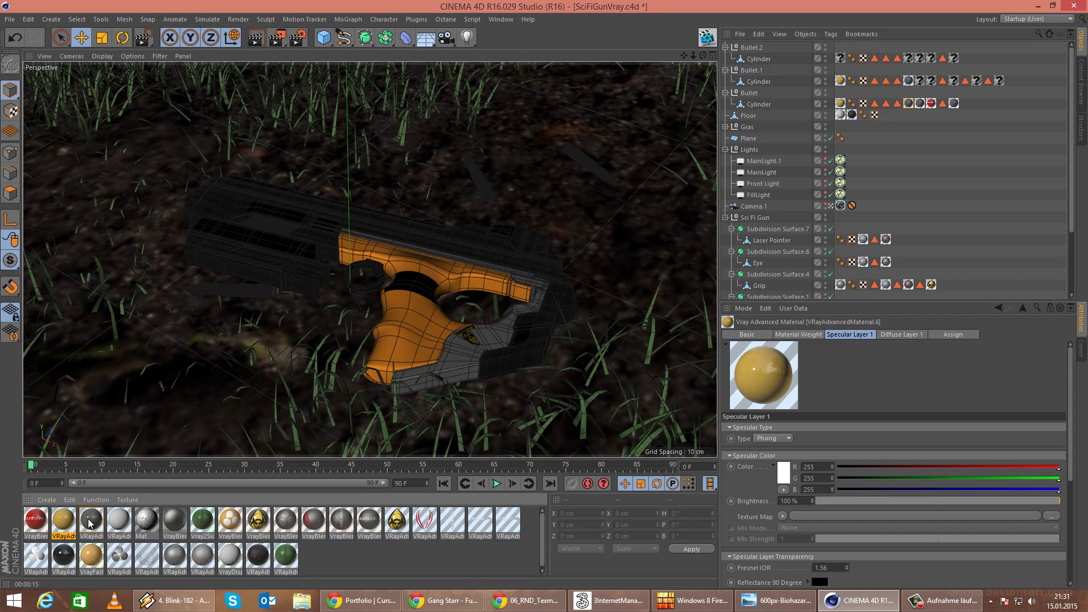
left_click_drag(94, 519, 921, 81)
left_click_drag(37, 520, 928, 81)
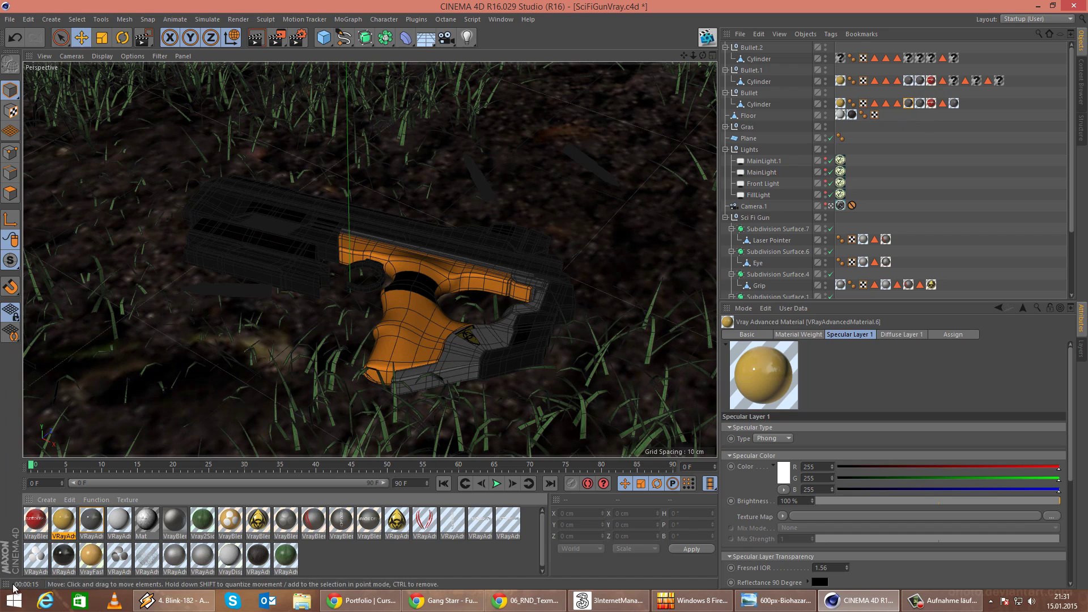
left_click_drag(87, 519, 954, 80)
Delete the surplus selection tags and missing-material tags at the end of Bullet.1's Cylinder tag row.
left_click(967, 83)
key("Delete")
left_click(968, 83)
key("Delete")
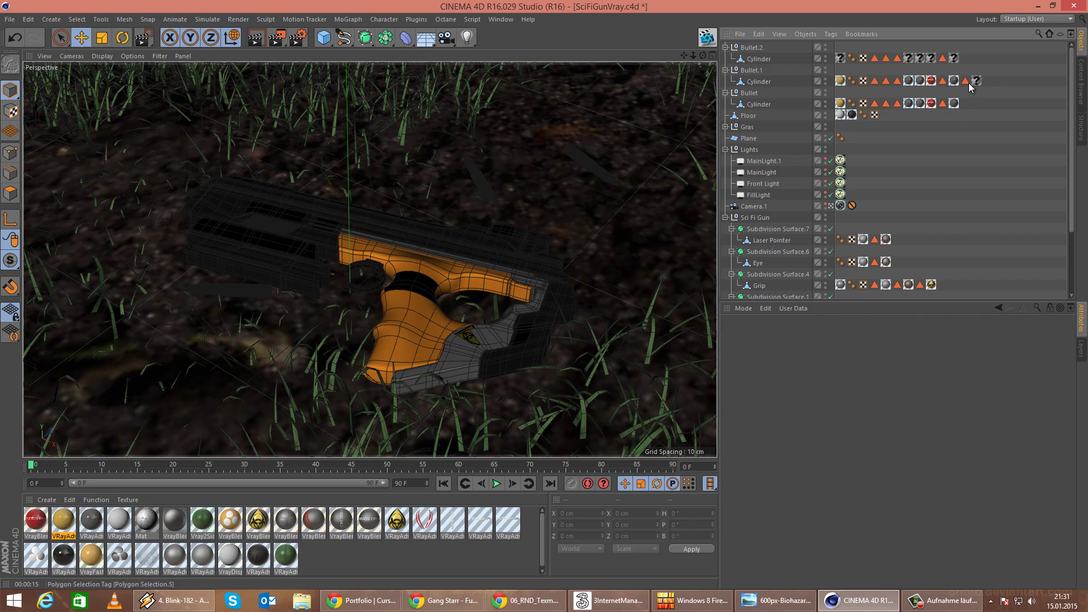
left_click(968, 83)
key("Delete")
left_click(968, 83)
key("Delete")
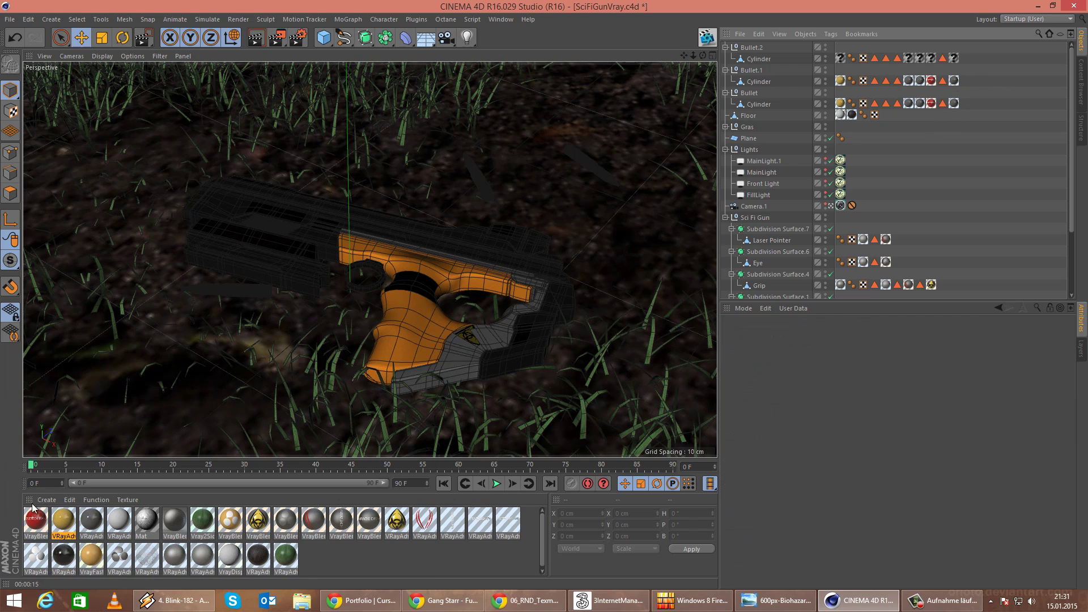
Replace the missing materials on Bullet.2's Cylinder with the dark grey, red text and yellow materials, matching the other bullets.
left_click_drag(91, 526, 956, 60)
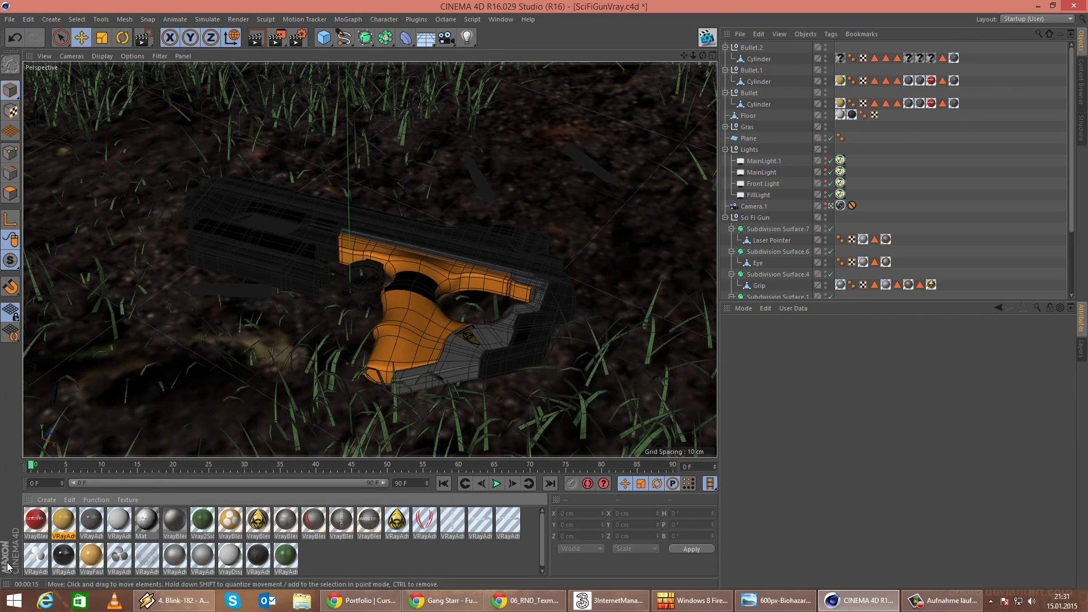
left_click_drag(27, 528, 931, 58)
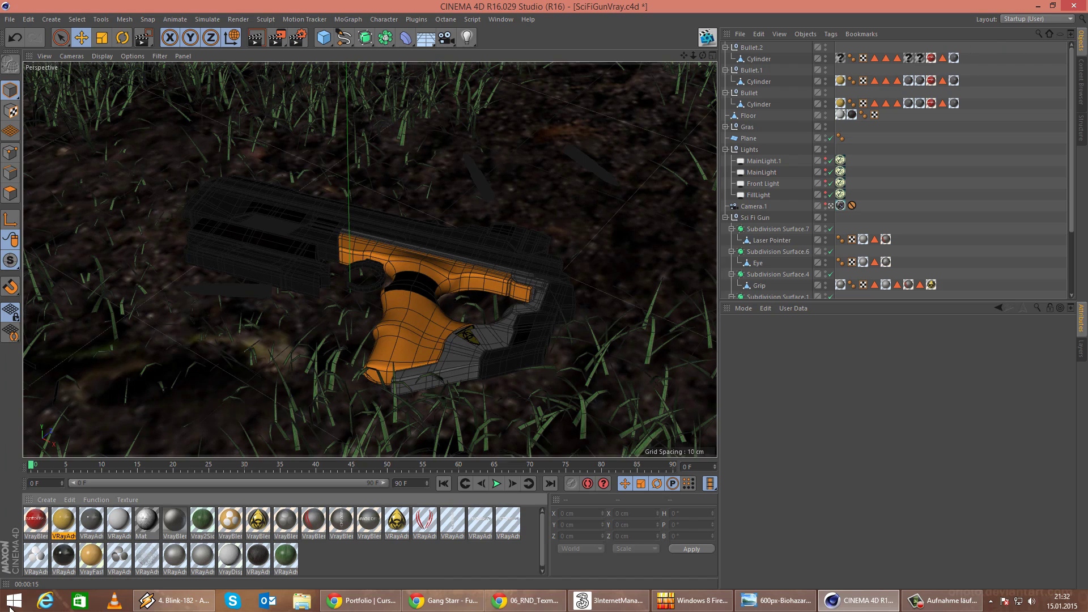
left_click_drag(90, 518, 922, 58)
left_click_drag(96, 522, 909, 58)
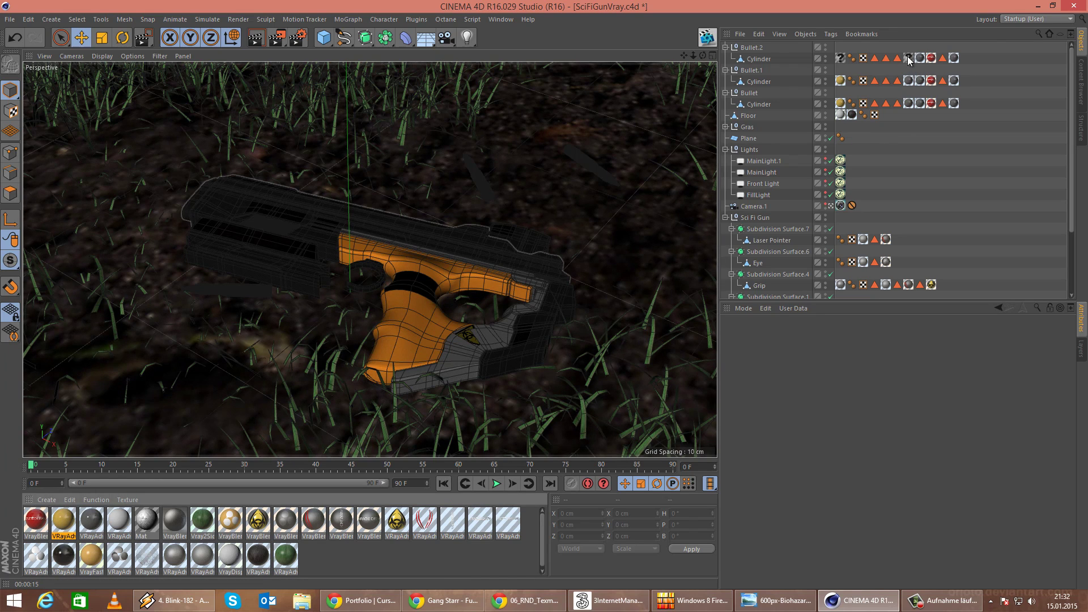
left_click_drag(635, 51, 841, 58)
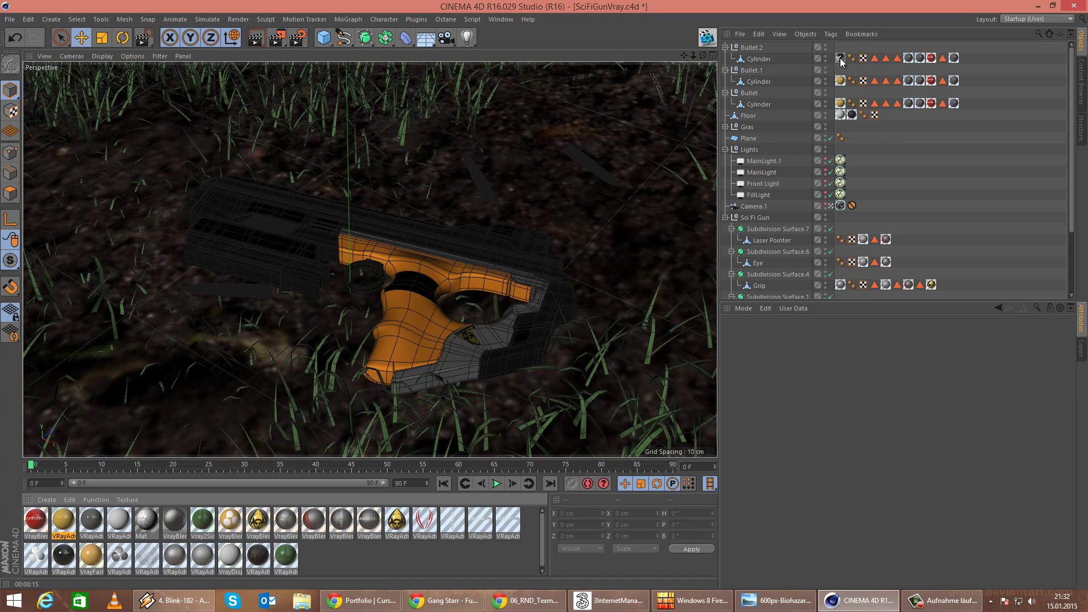
Render a region above the gun to check the newly textured bullets.
left_click(316, 51)
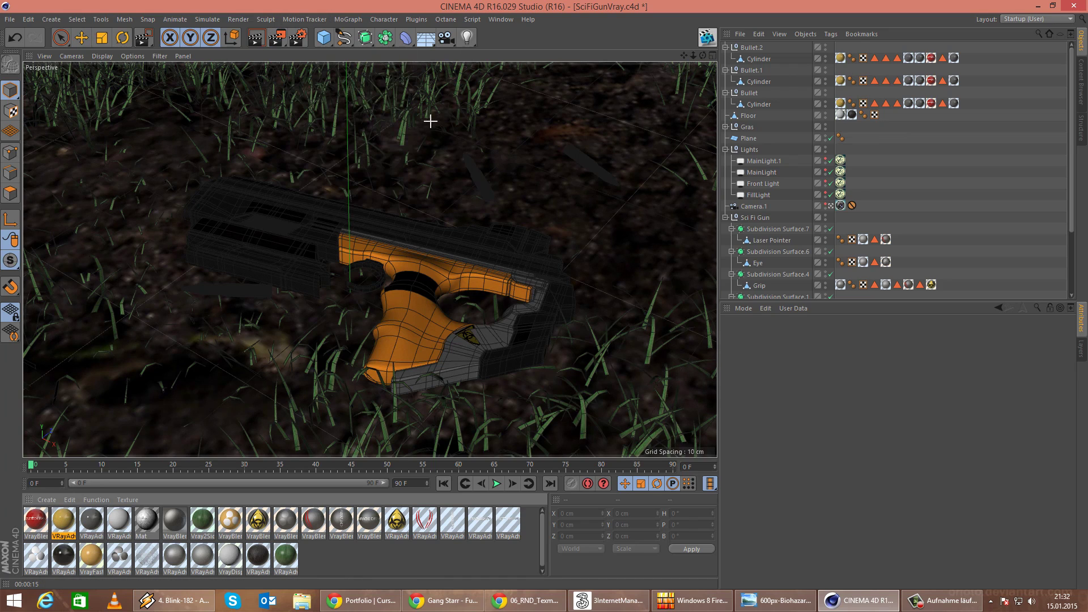
left_click_drag(436, 122, 646, 227)
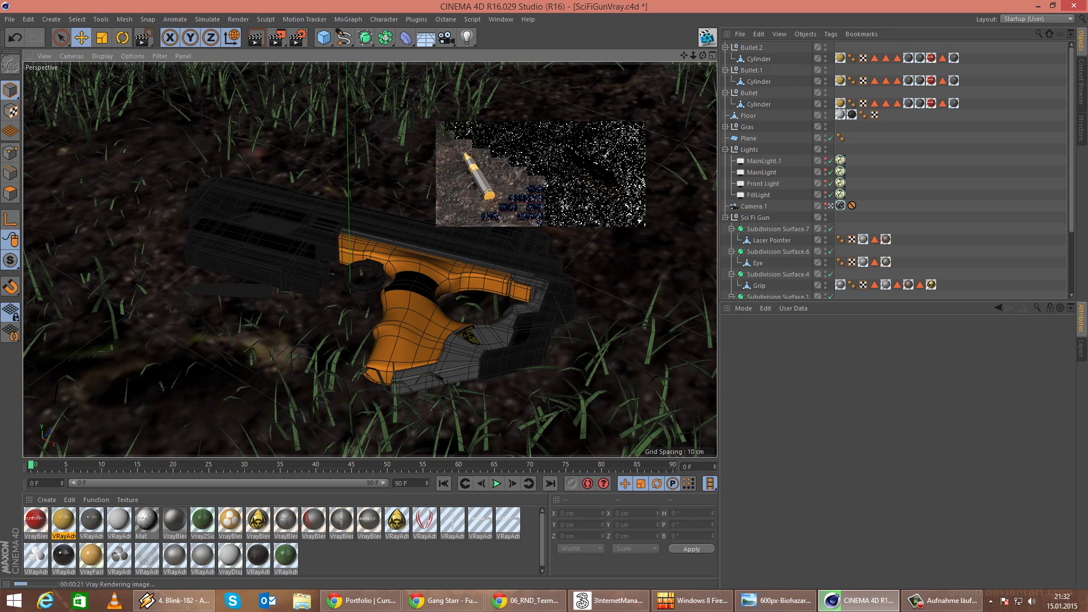
Load metal_glossinessNEW_1.tif as the Reflection Glossiness texture map in the dark grey material's Specular Layer 1.
double_click(91, 520)
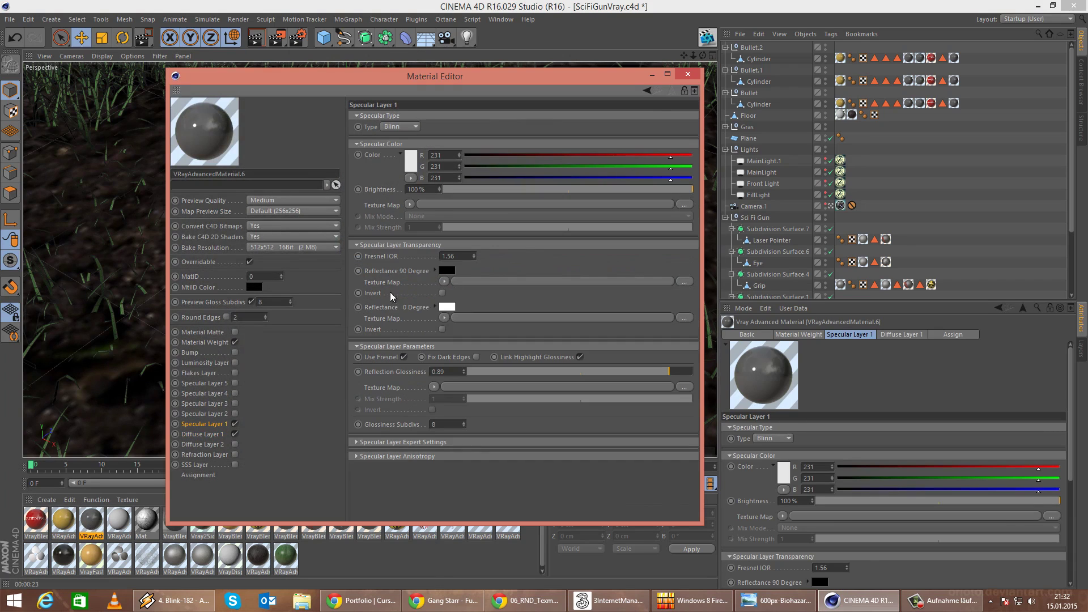
left_click(434, 386)
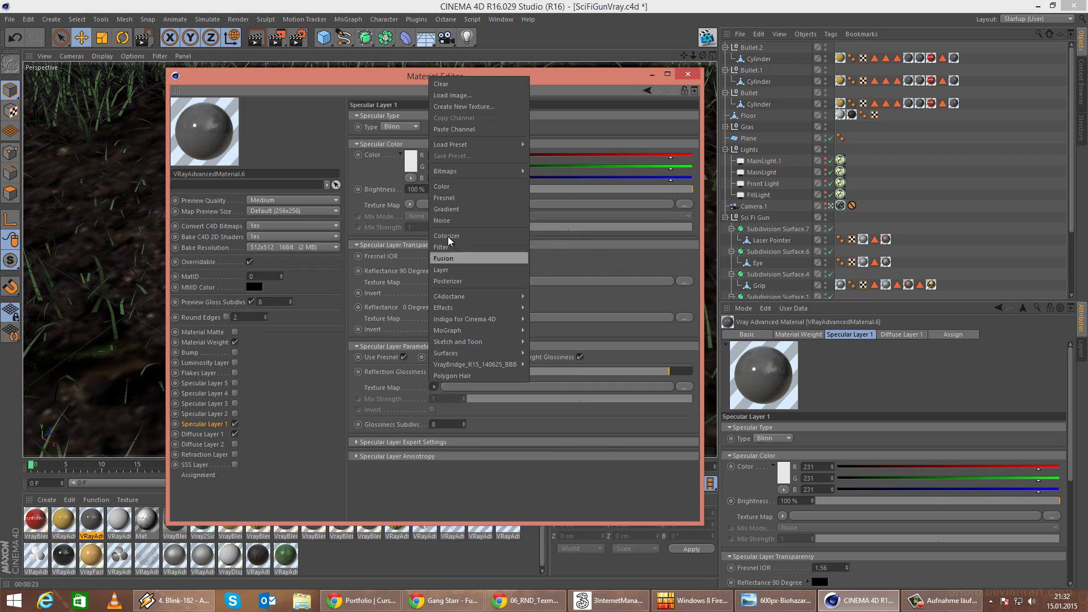
left_click(478, 94)
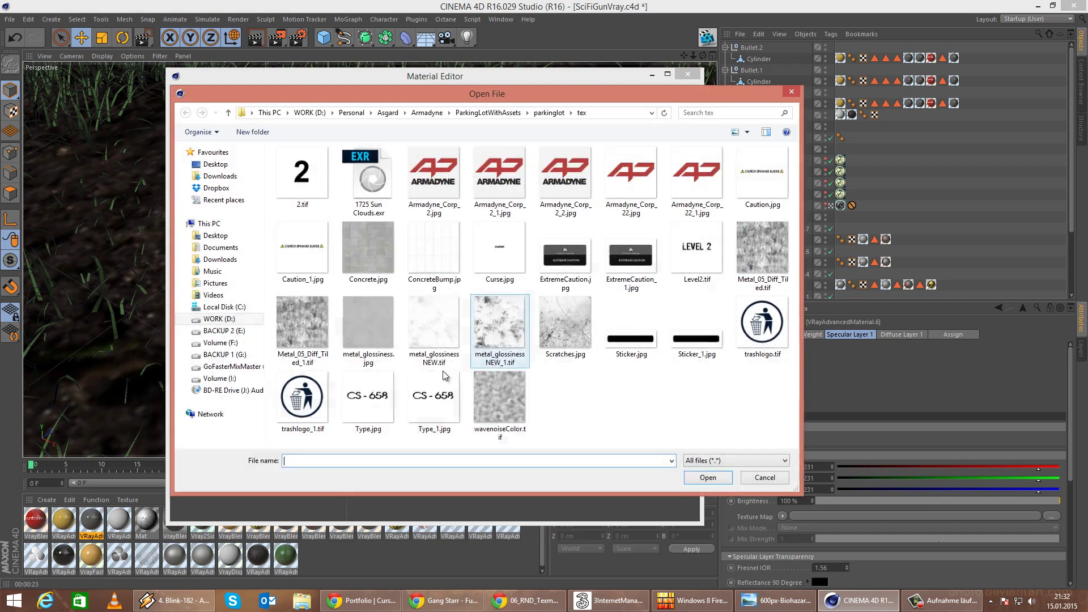
double_click(503, 333)
left_click(623, 347)
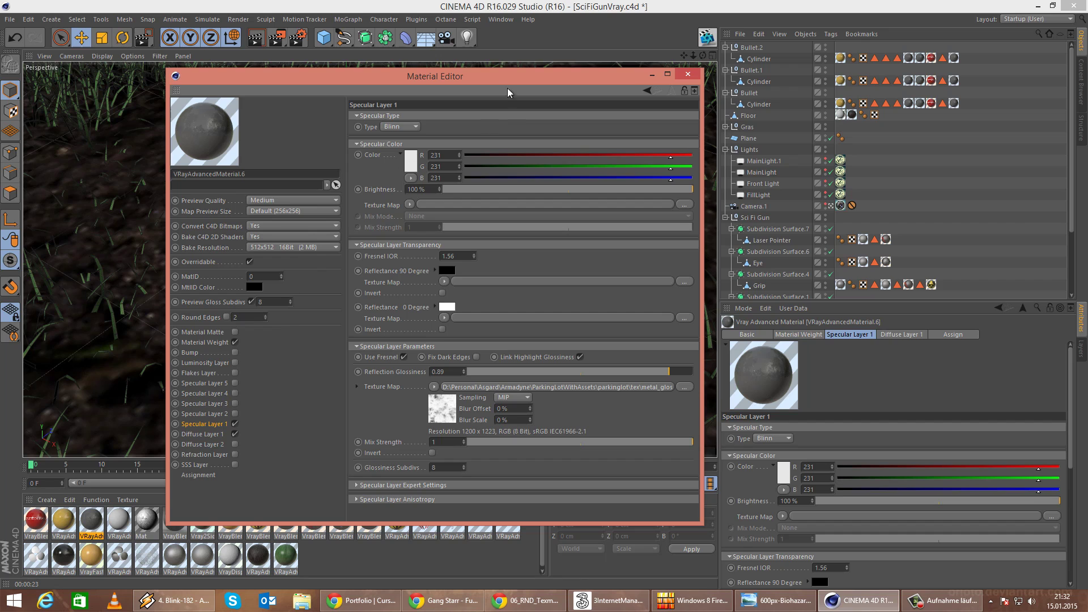
left_click_drag(508, 80, 588, 99)
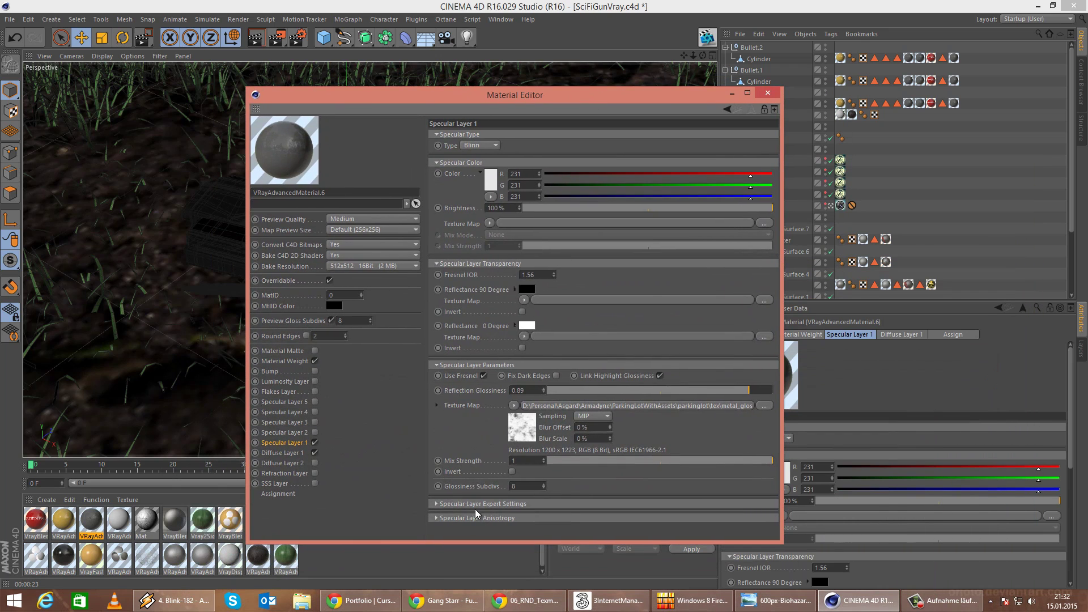
Wrap the dark grey material's Reflection Glossiness texture in a Colorizer shader and remove the middle knot from its gradient.
left_click(513, 407)
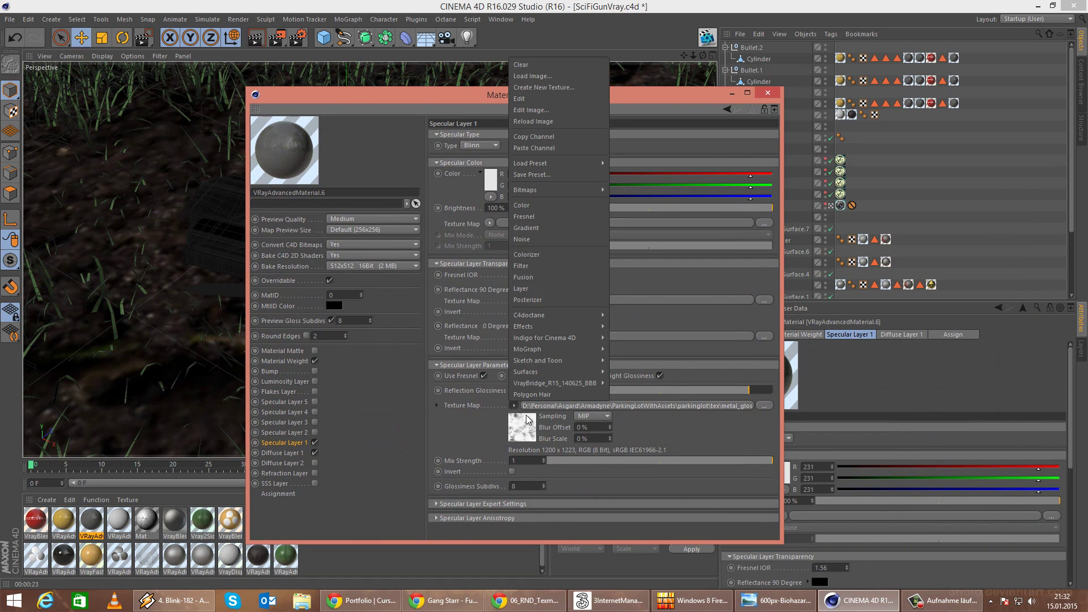
left_click(556, 254)
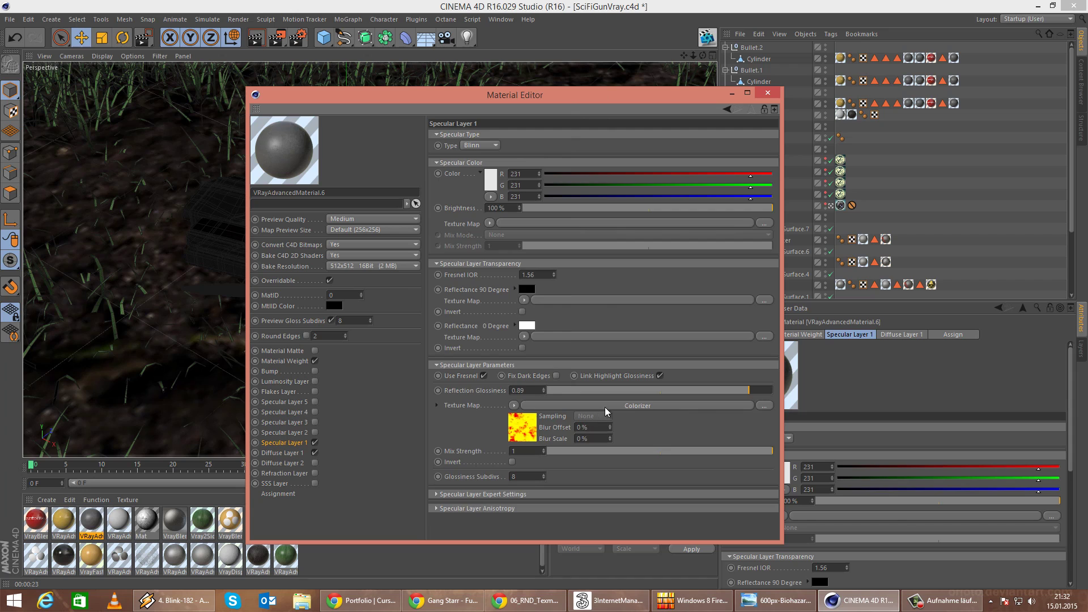
left_click(605, 407)
left_click_drag(629, 299, 628, 343)
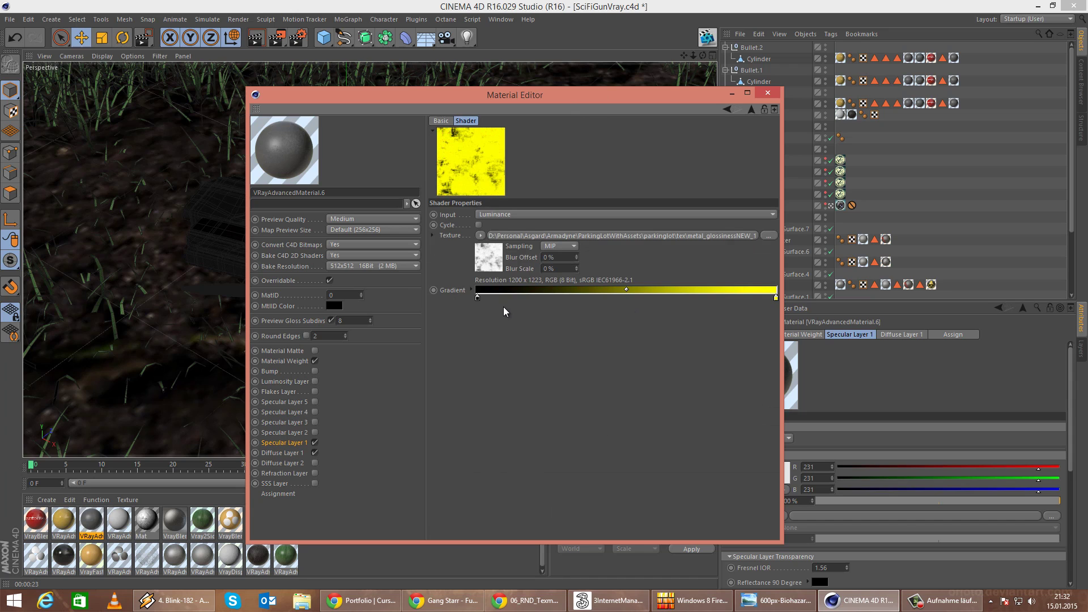
Recolour the Colorizer gradient's yellow end knot to white and shift the black knot inward to about a quarter of the gradient.
double_click(777, 299)
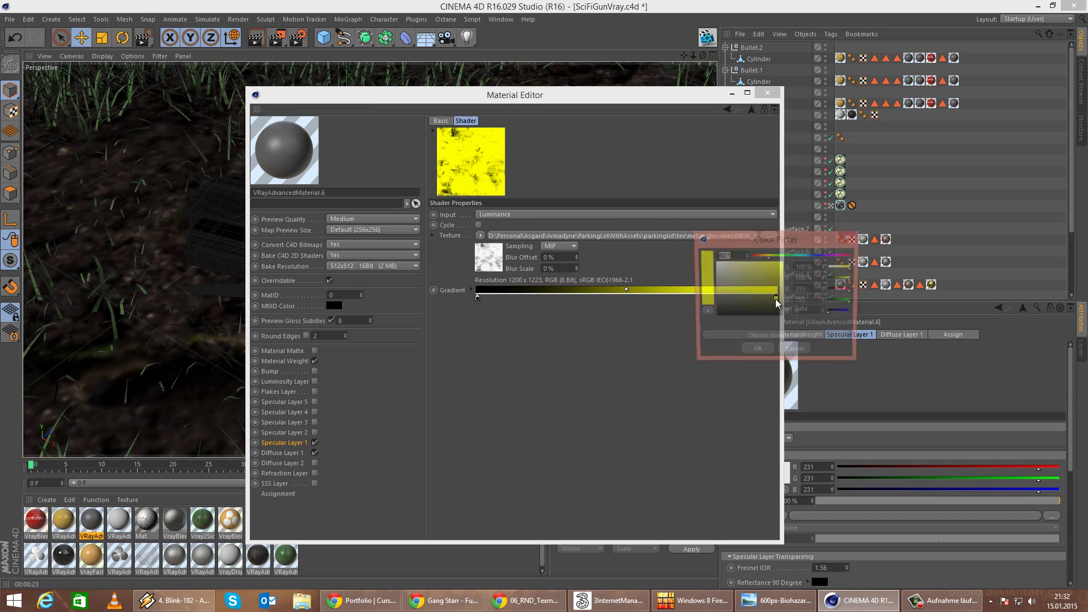
left_click_drag(767, 292, 655, 216)
left_click(750, 353)
left_click_drag(478, 298, 543, 299)
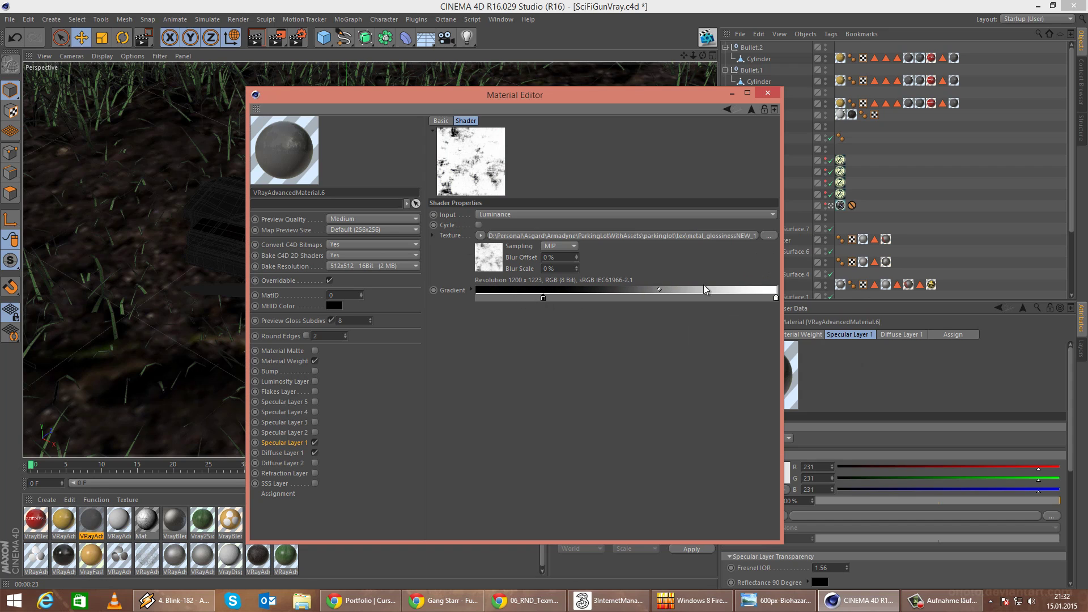
mouse_move(776, 299)
left_mouse_down()
mouse_move(741, 299)
mouse_move(777, 300)
left_mouse_up()
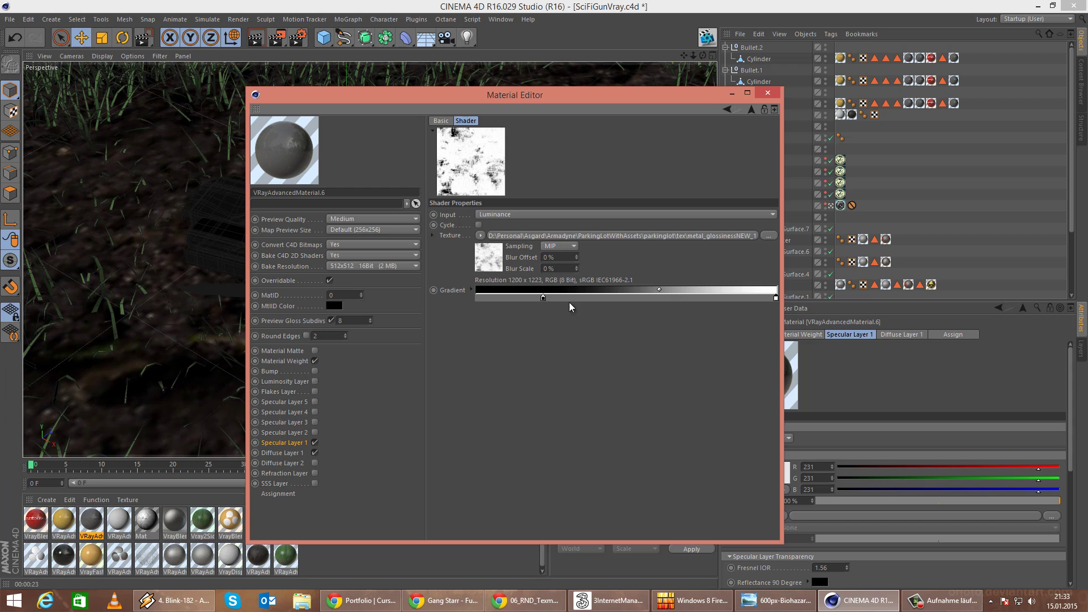
Set the Colorizer gradient's black knot to 79% brightness and its white end knot to 85% brightness.
double_click(543, 298)
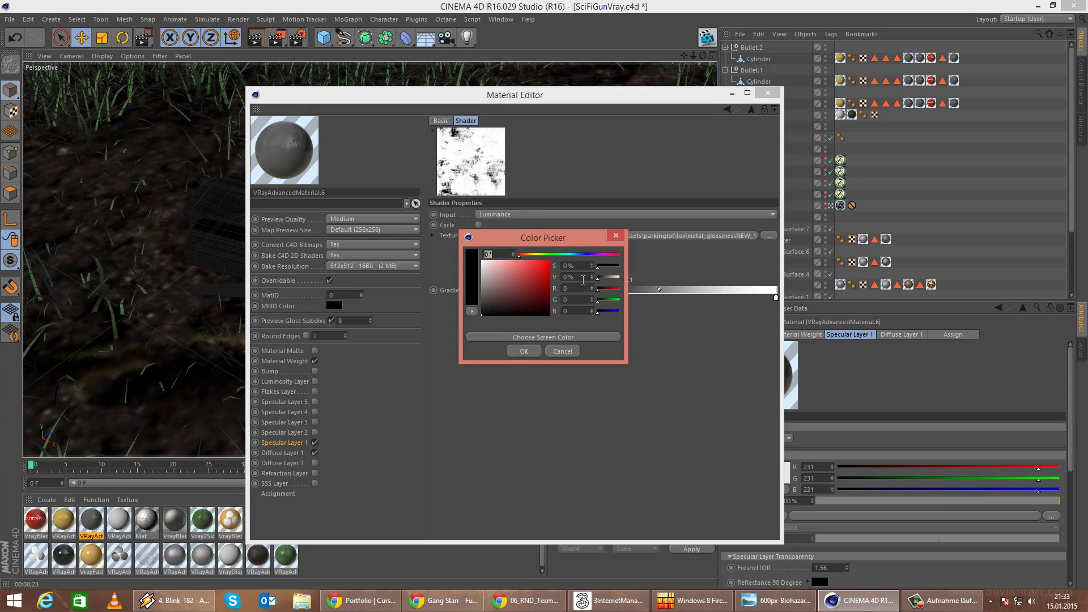
left_click_drag(583, 280, 443, 258)
key("Return")
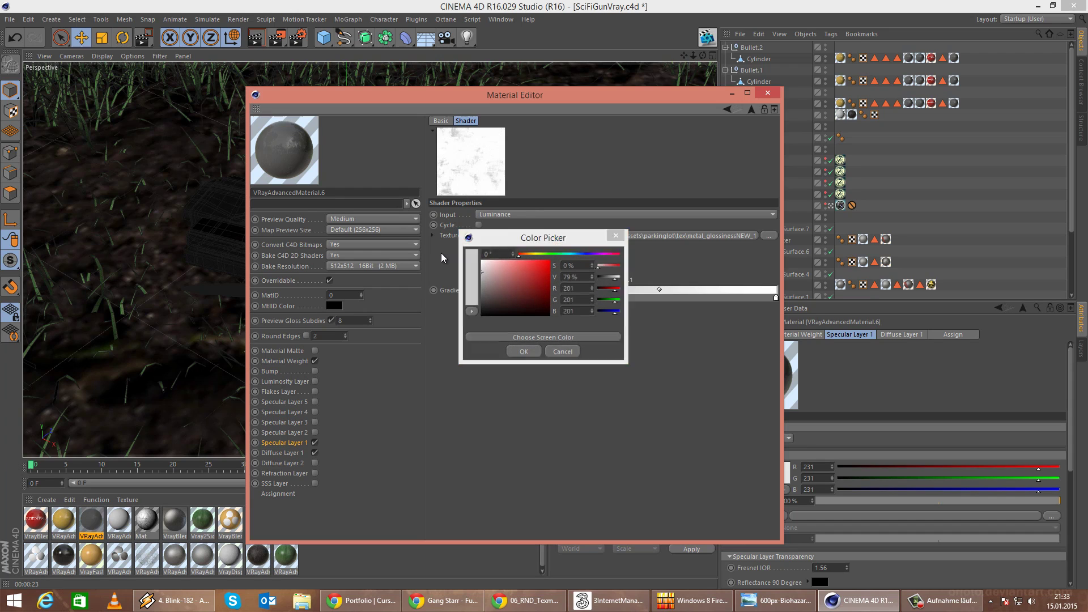
double_click(777, 298)
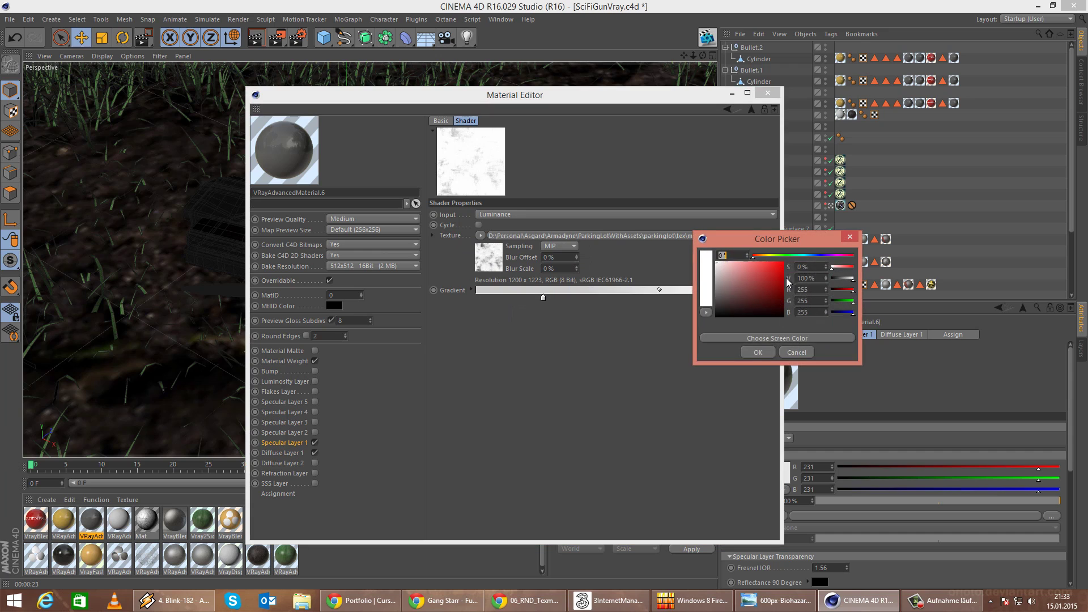
left_click_drag(823, 278, 606, 247)
type("85")
key("Return")
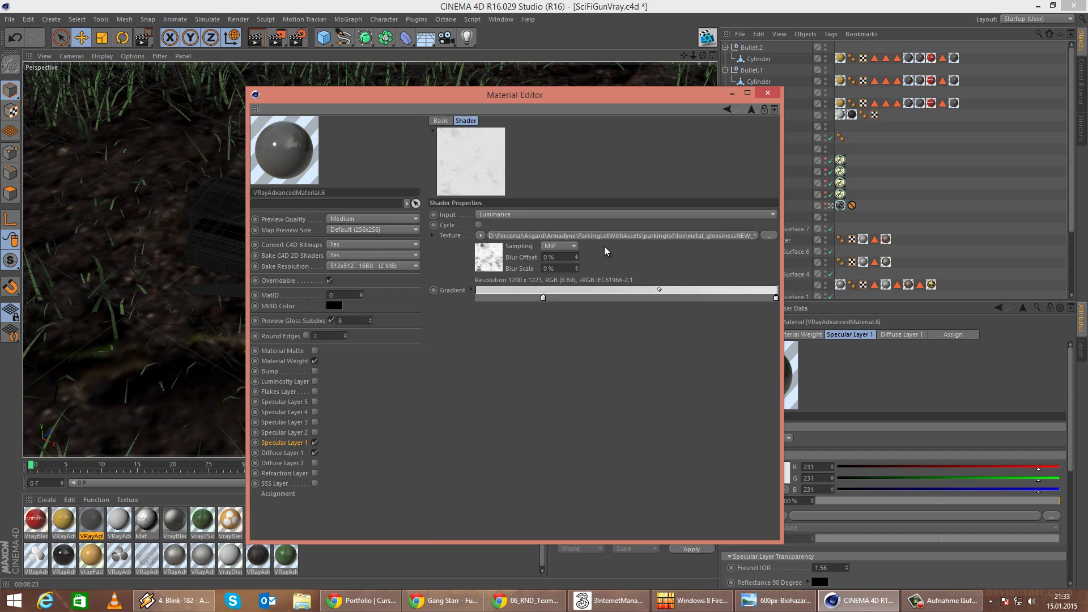
Copy the Colorizer shader from the dark grey material into the yellow material's Specular Layer 1 Reflection Glossiness texture map.
left_click(729, 109)
left_click(514, 405)
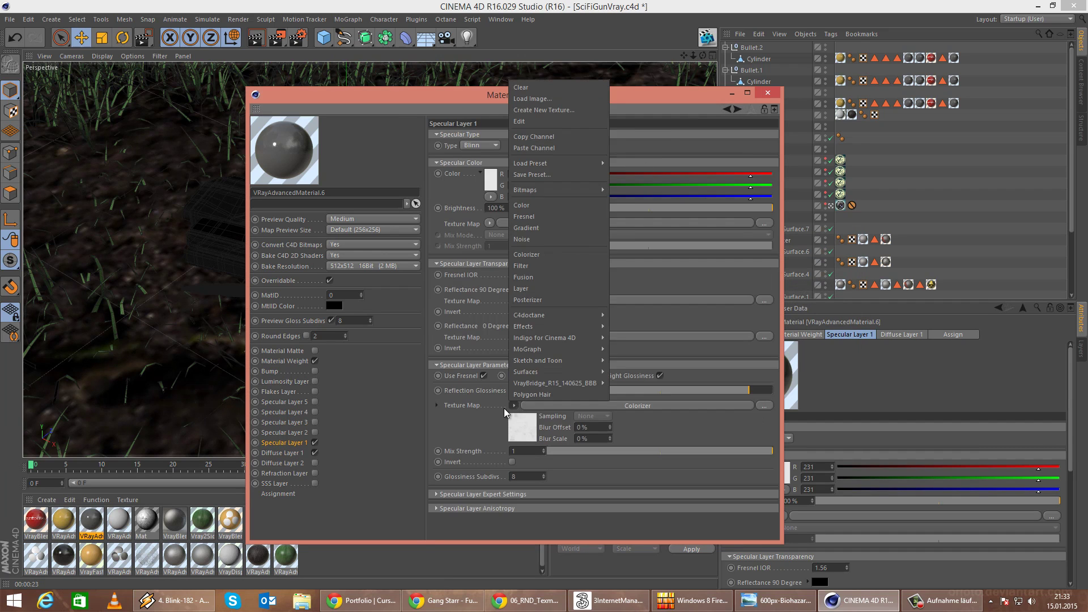
left_click(545, 137)
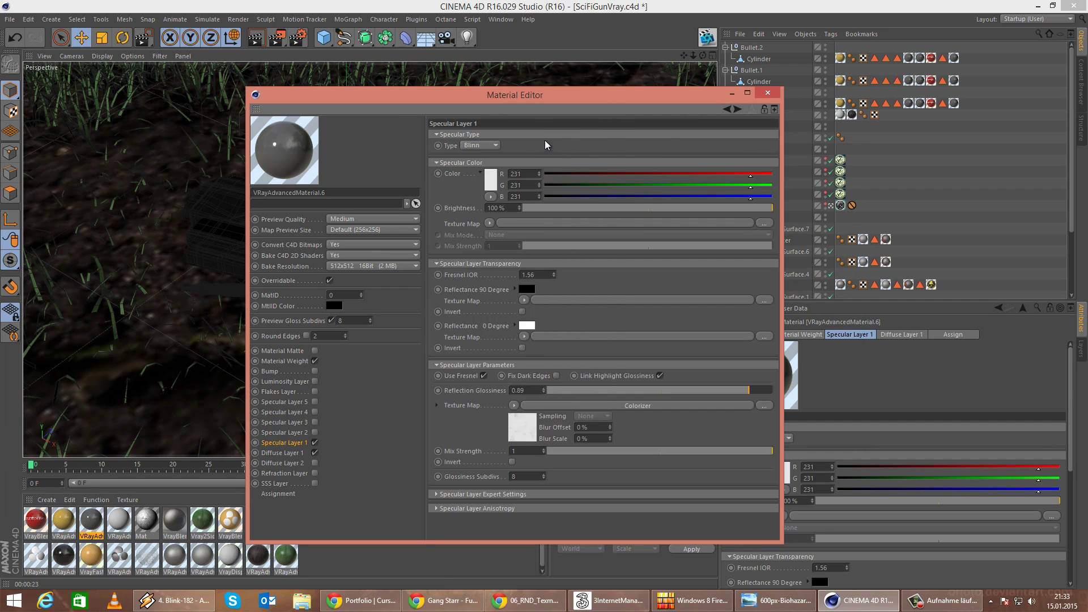
left_click(63, 522)
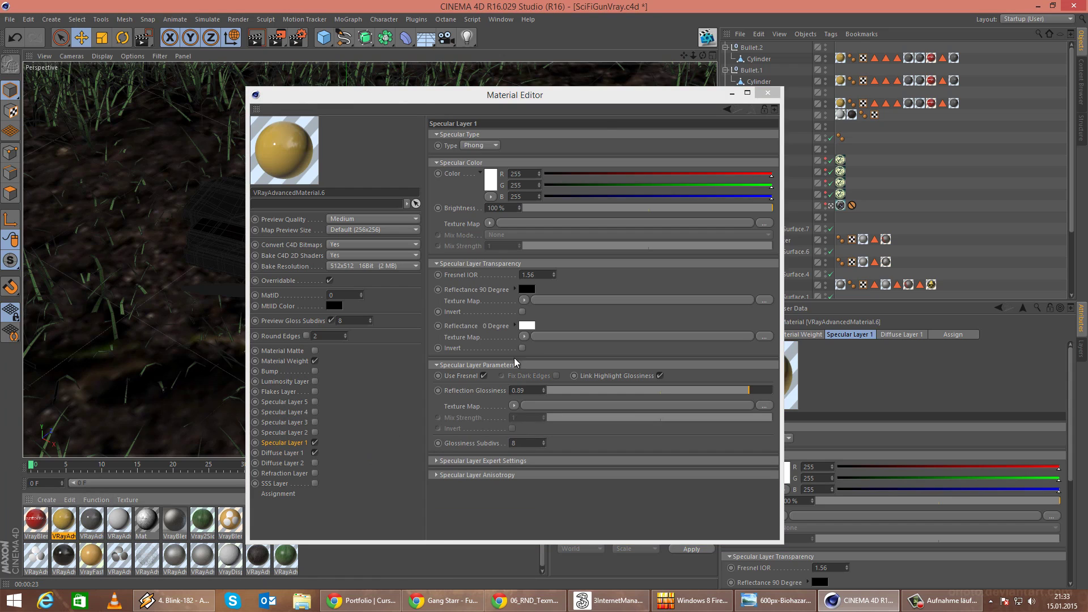
left_click(514, 405)
left_click(561, 149)
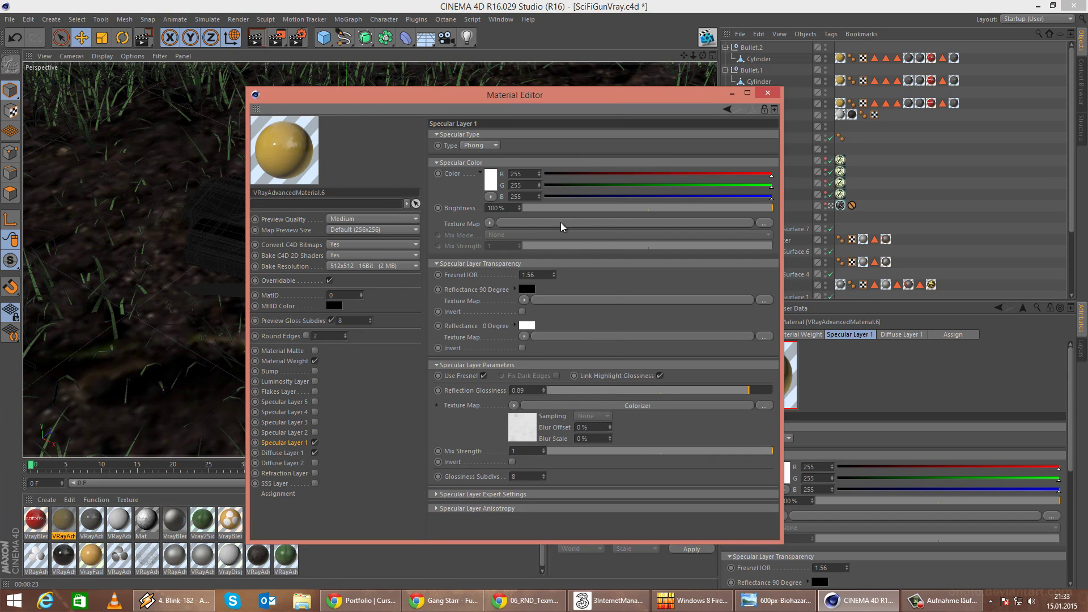
Render a region above the gun to check the glossiness maps on the bullet.
left_click(768, 93)
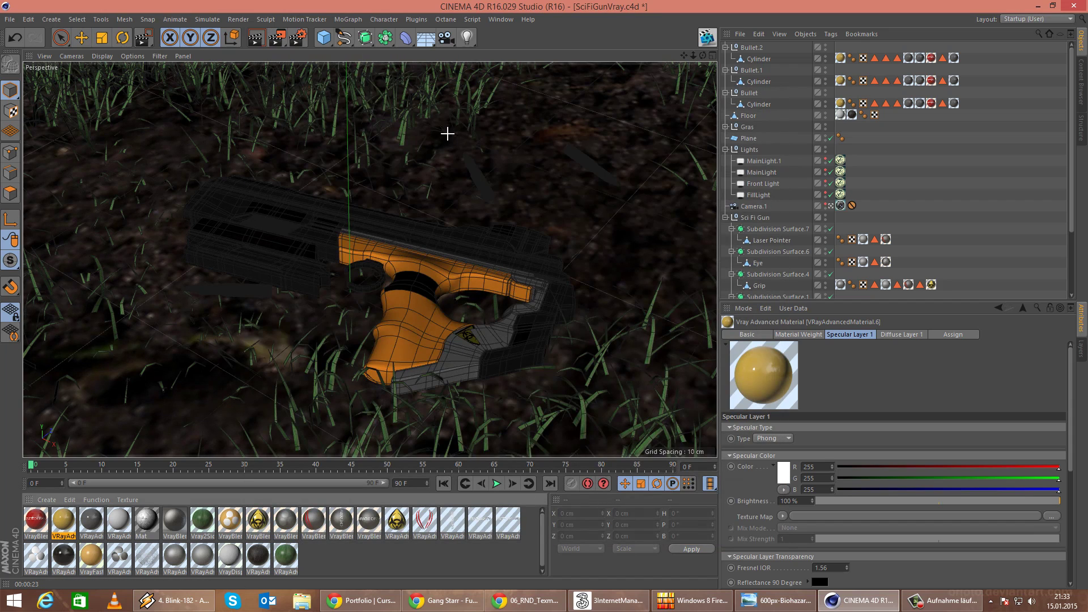
left_click_drag(448, 134, 511, 218)
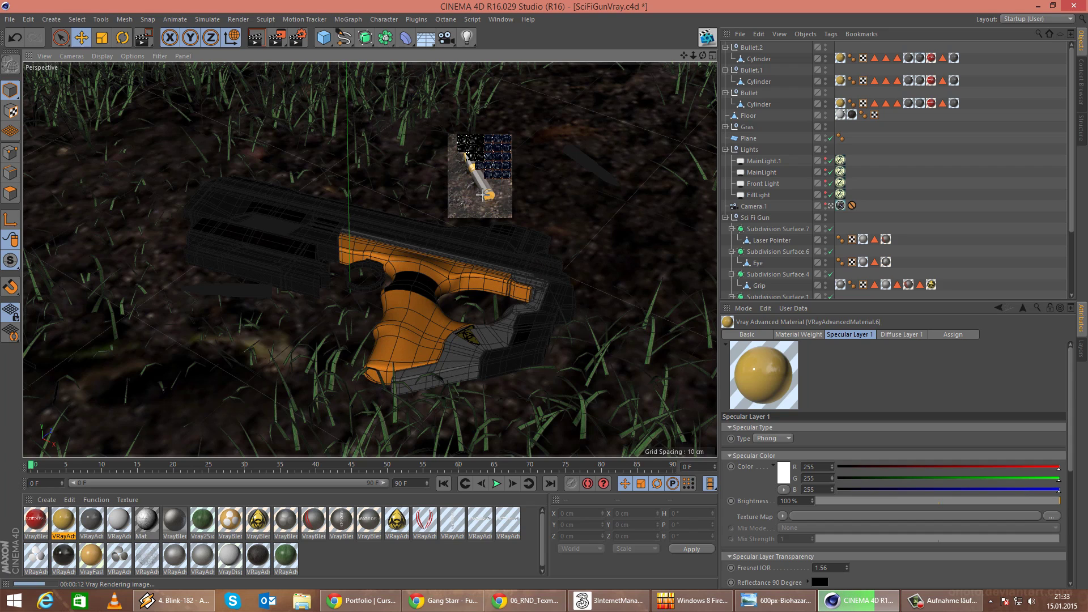
Enable Bump on the dark grey material and copy the Reflection Glossiness Colorizer into its bump texture map.
left_click(93, 525)
double_click(92, 524)
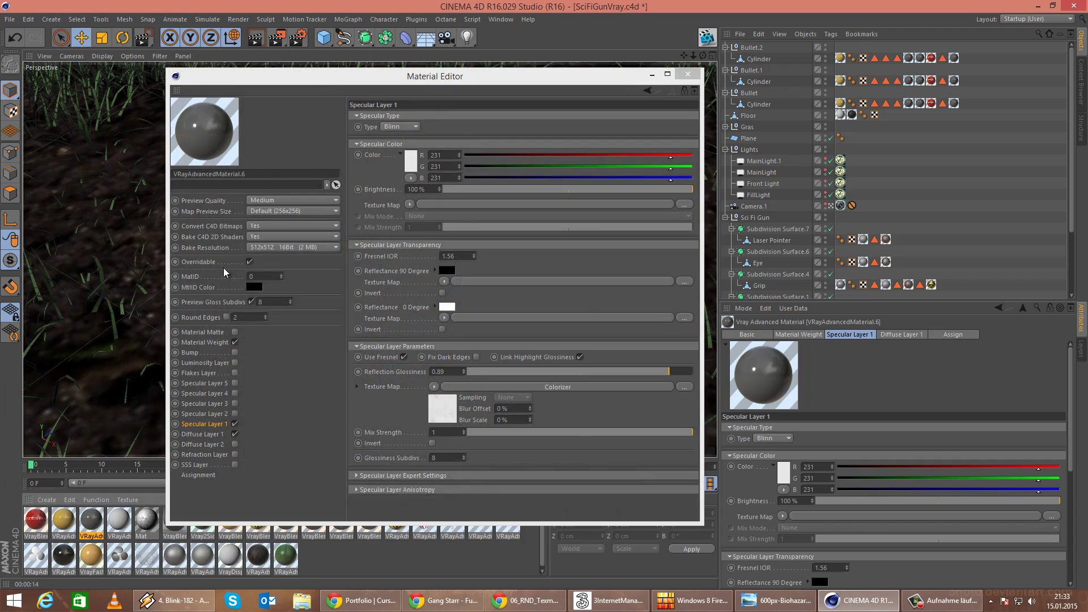
left_click(436, 386)
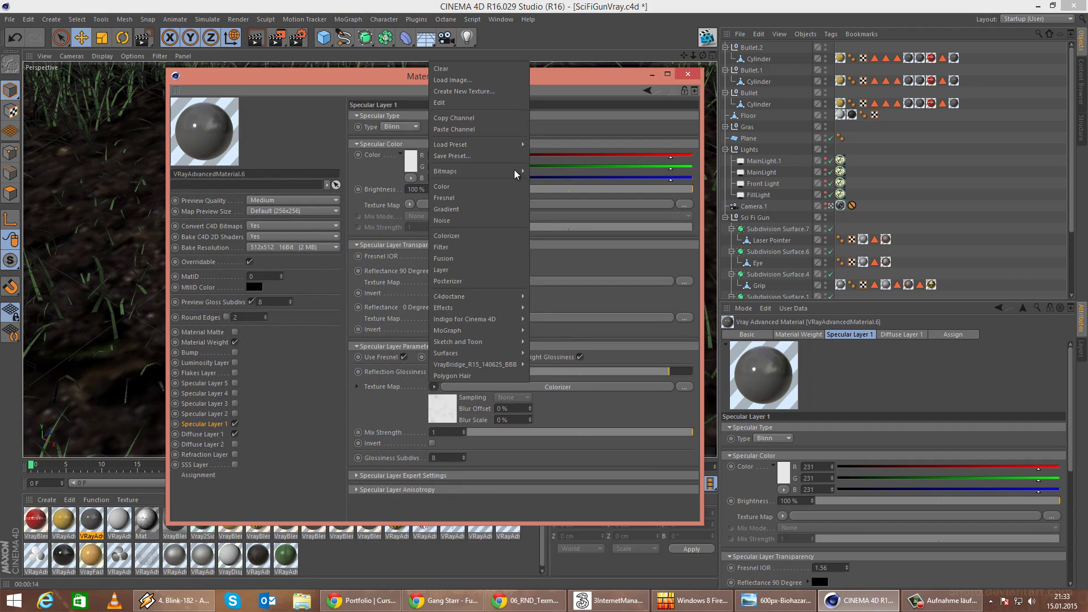
left_click(462, 118)
left_click(190, 353)
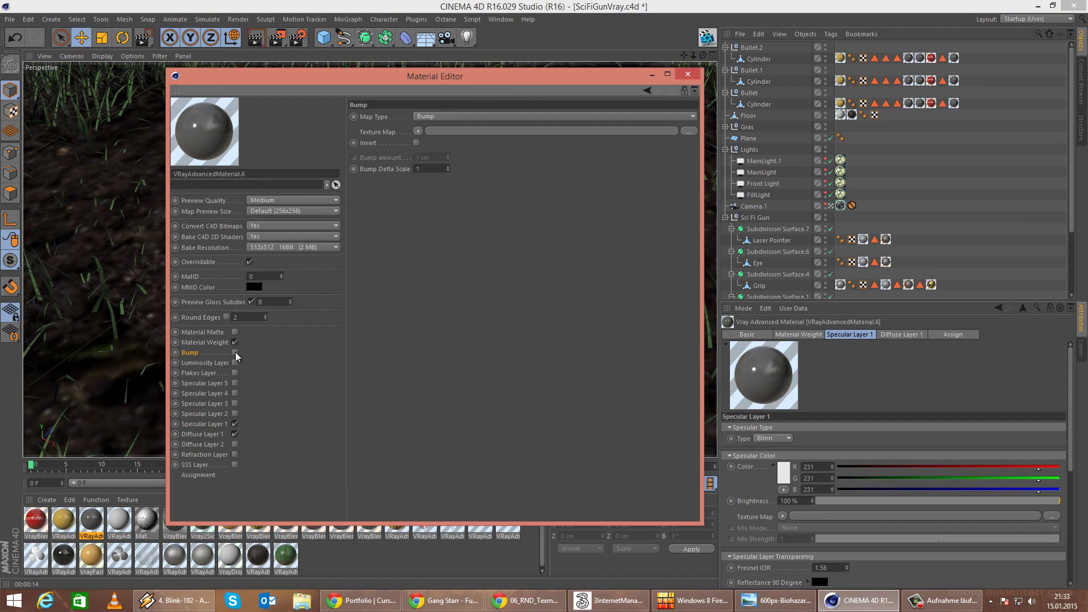
left_click(235, 353)
left_click(417, 131)
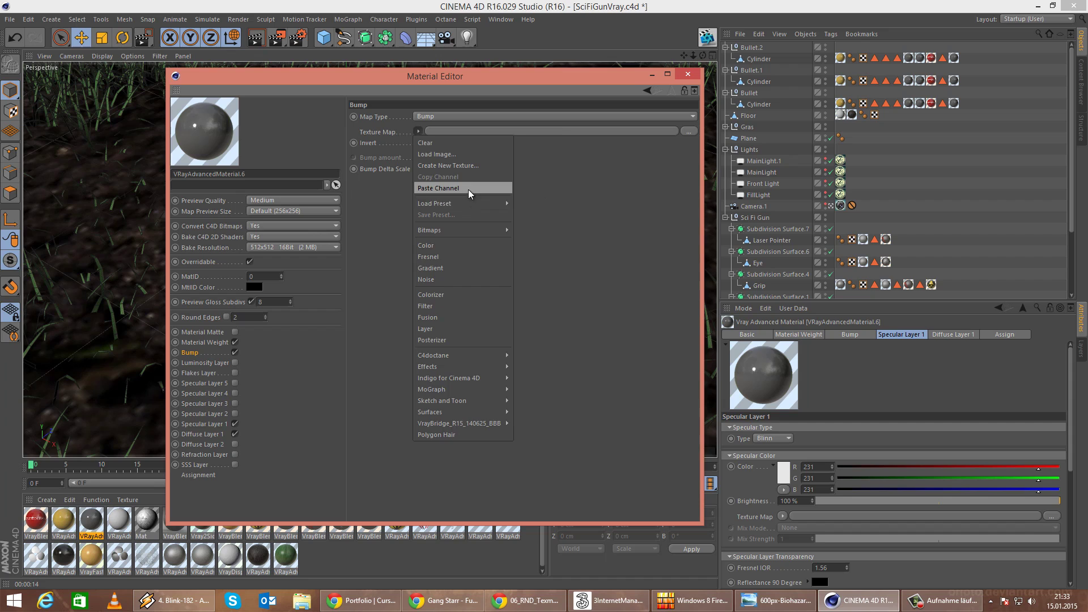
left_click(469, 191)
Change the bump Colorizer's gradient so it runs from black to white.
left_click(515, 128)
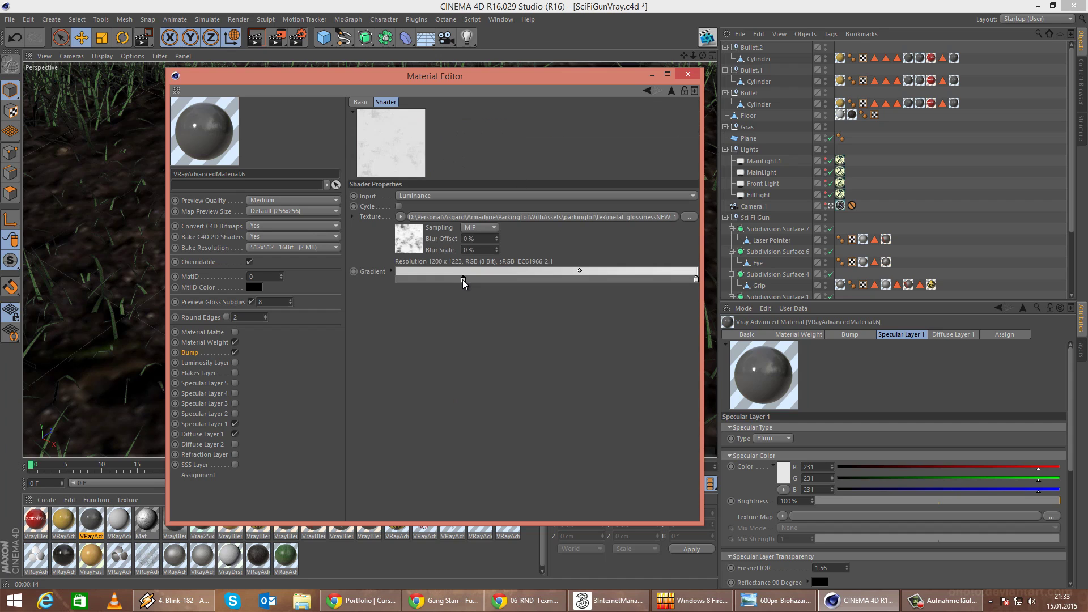
double_click(463, 280)
left_click_drag(401, 294, 383, 330)
left_click(434, 334)
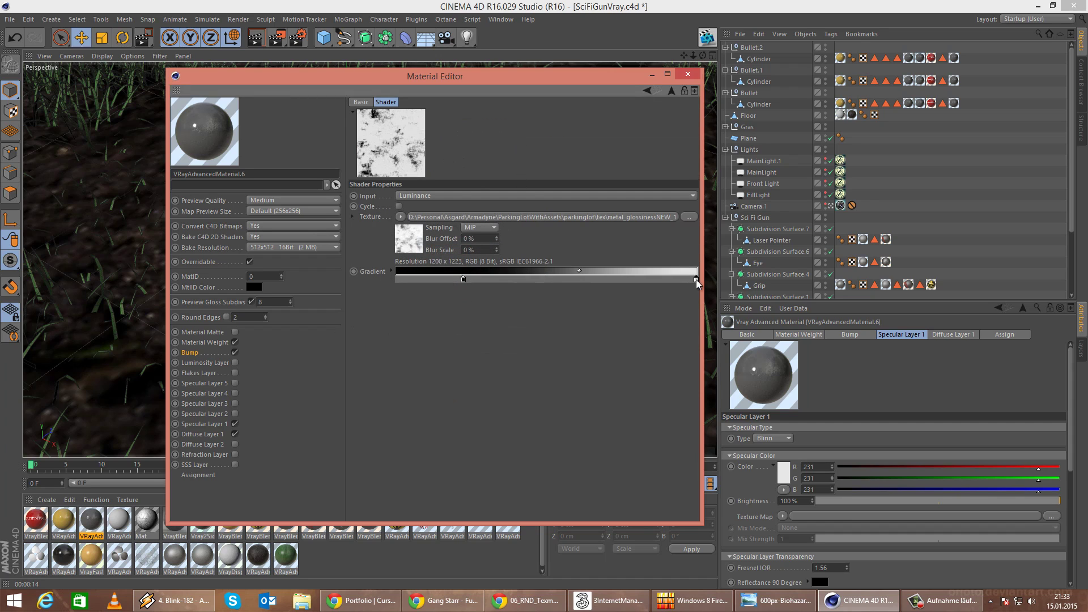
double_click(696, 279)
left_click_drag(658, 259, 632, 233)
left_click(680, 333)
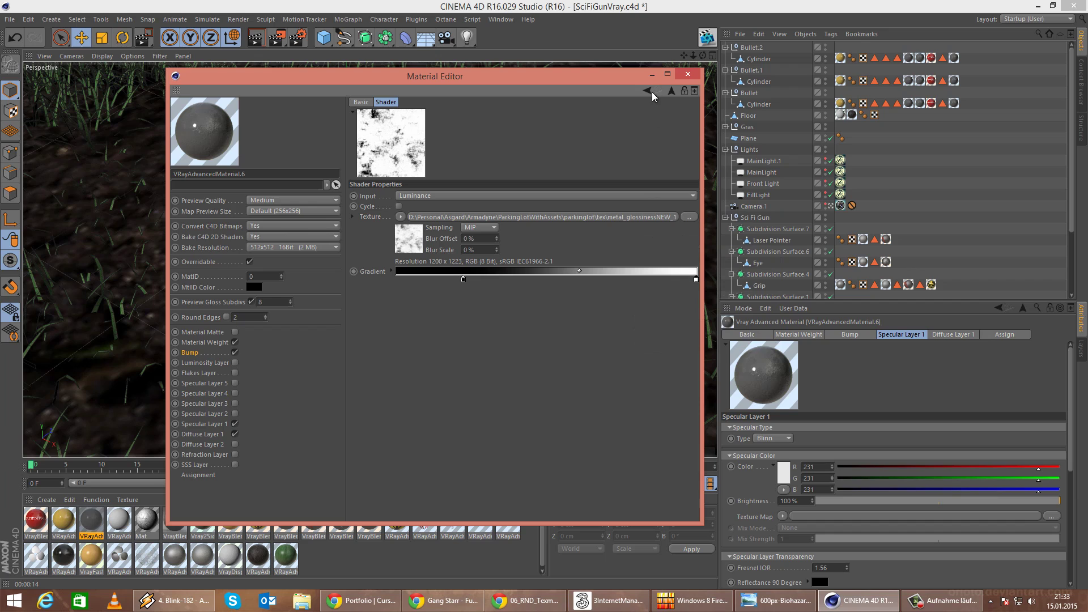
Set the dark grey material's bump amount to 0.001 cm.
left_click(647, 90)
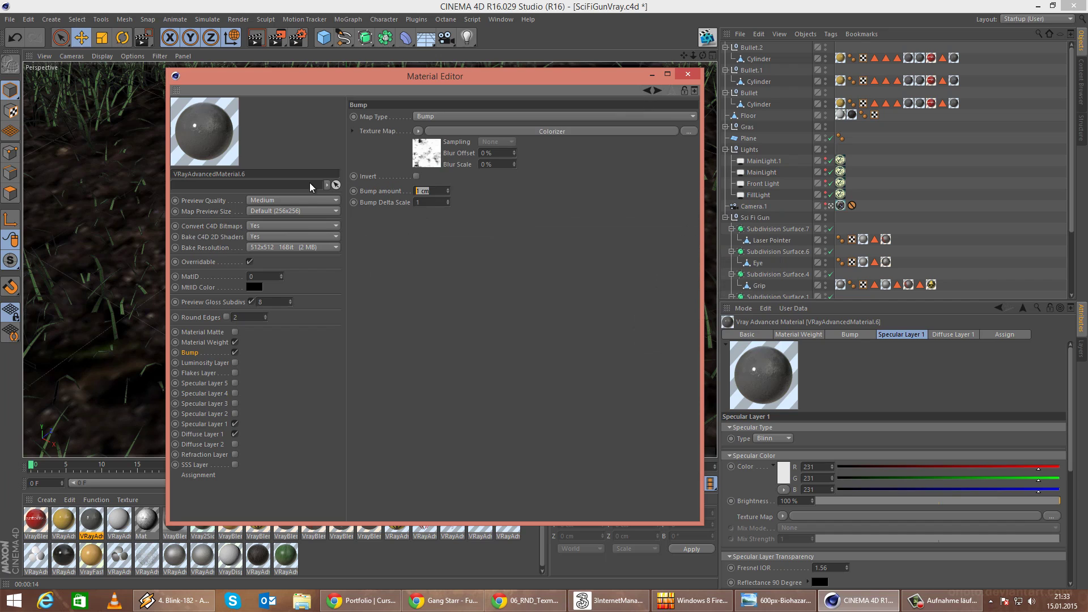
type("0.001")
key("Return")
Enable Bump on the yellow material and give it the dark grey material's bump Colorizer, with a bump amount of 0.001 cm.
left_click(419, 130)
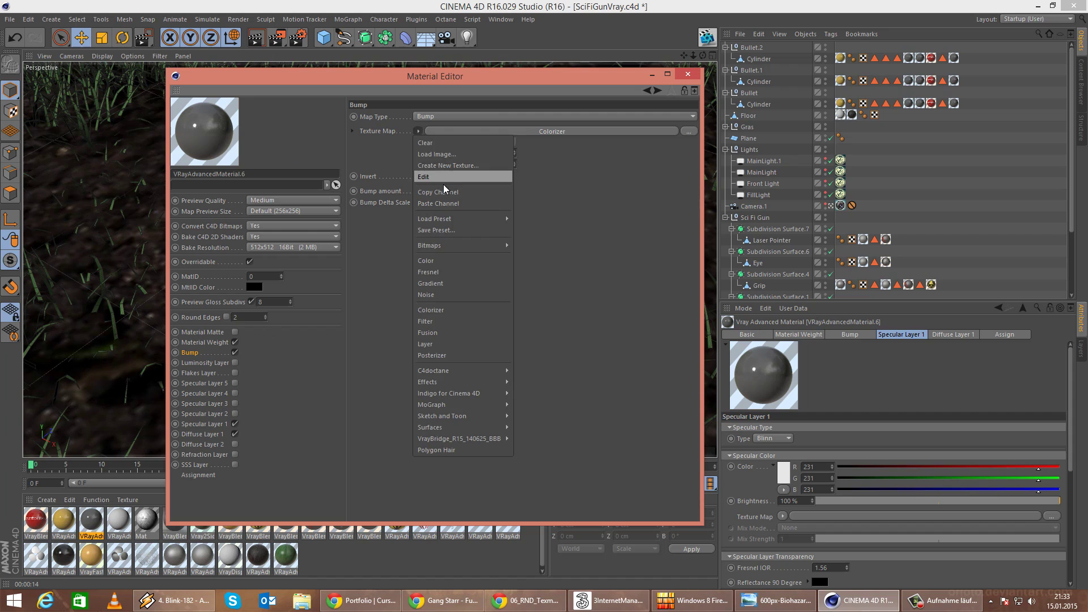
left_click(445, 190)
left_click(63, 523)
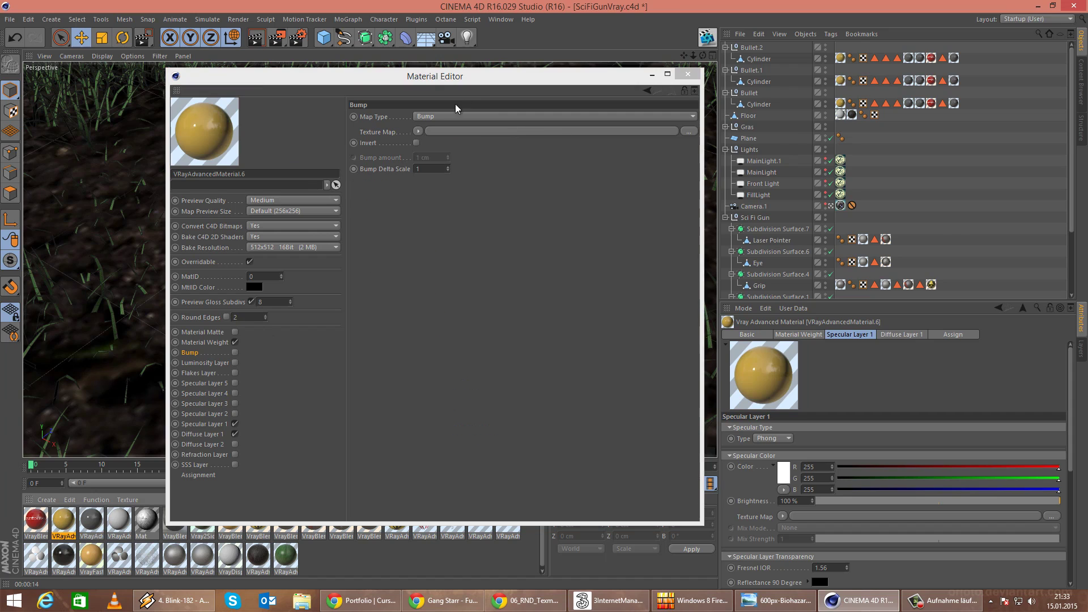
left_click(235, 352)
left_click(418, 131)
left_click(436, 187)
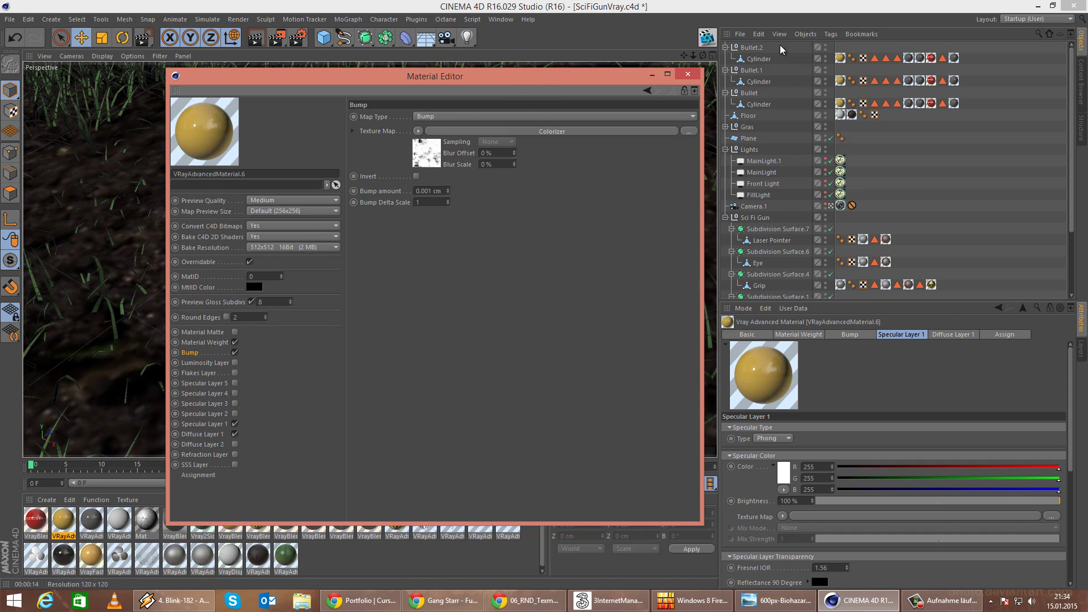
left_click(689, 76)
Examine the expert, anisotropy and glossiness settings in the dark grey material's Specular Layer 1.
left_click(94, 535)
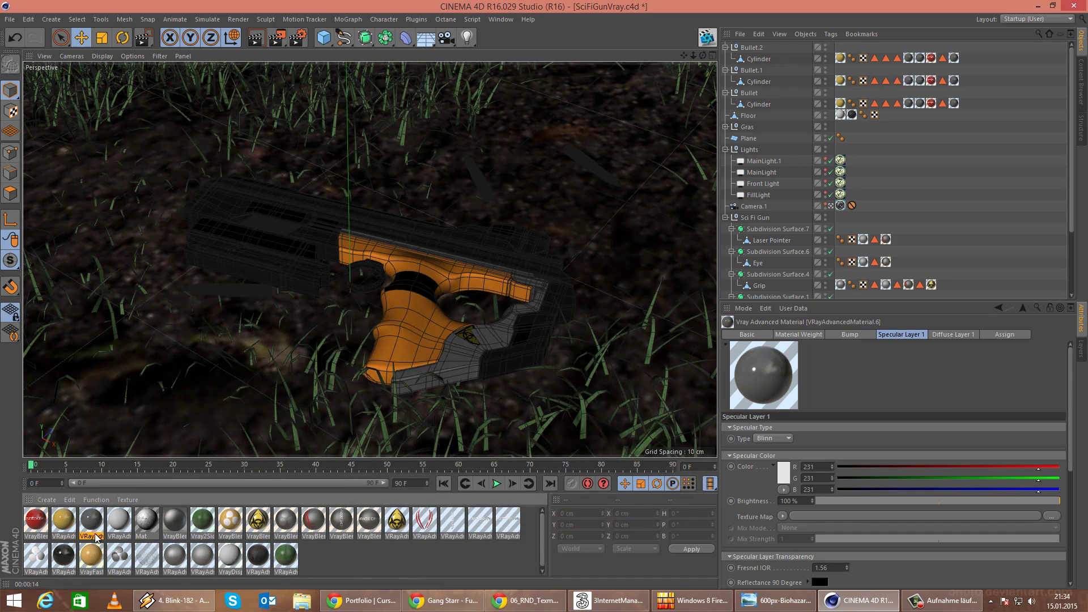
double_click(93, 526)
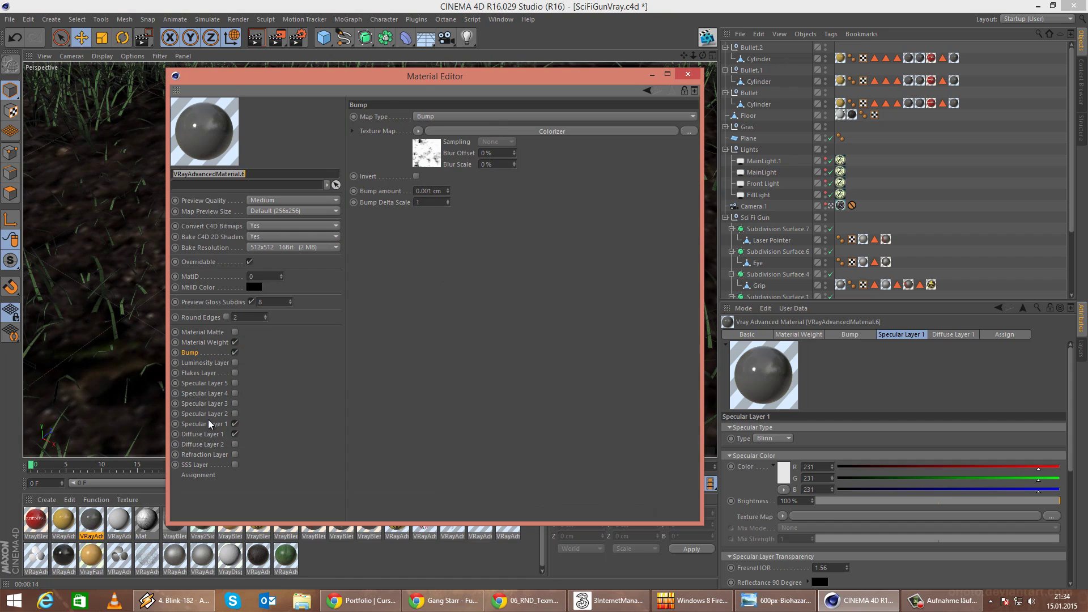
left_click(204, 424)
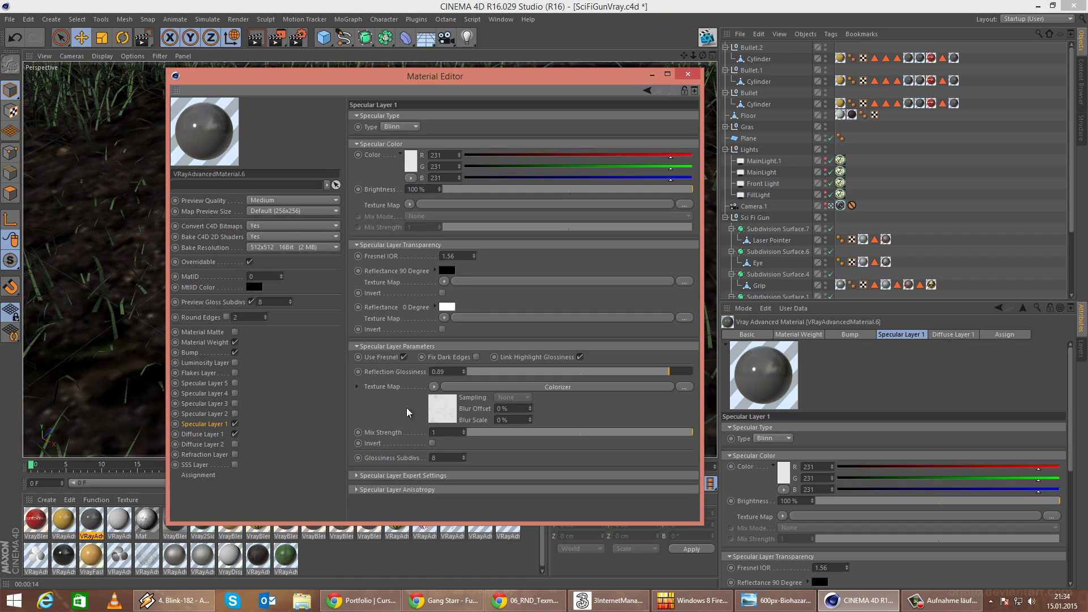
left_click(408, 476)
scroll(457, 319, "down", 3)
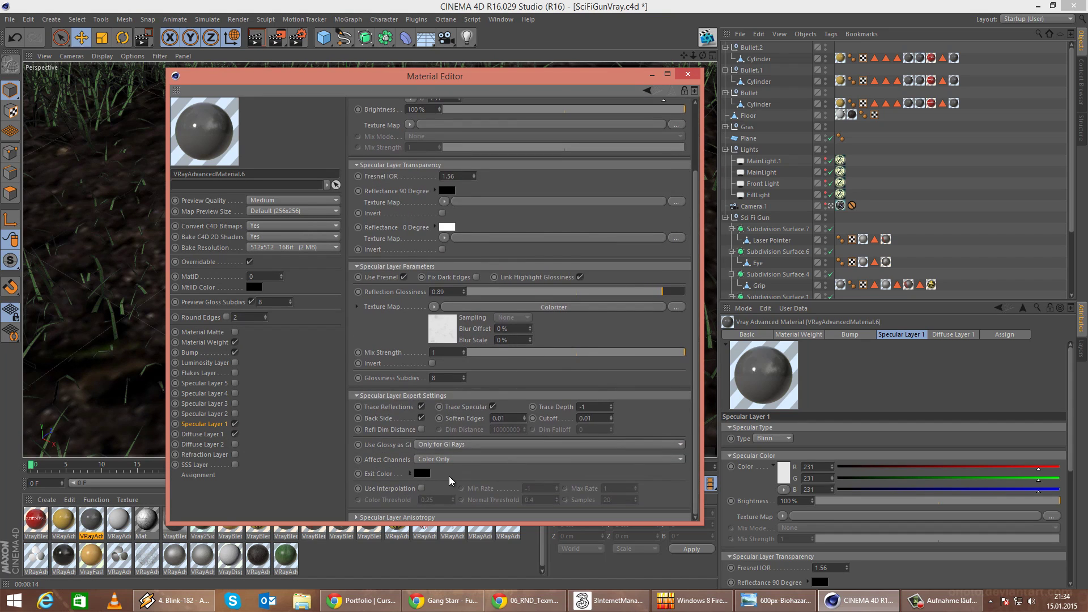
left_click(399, 518)
scroll(409, 291, "down", 3)
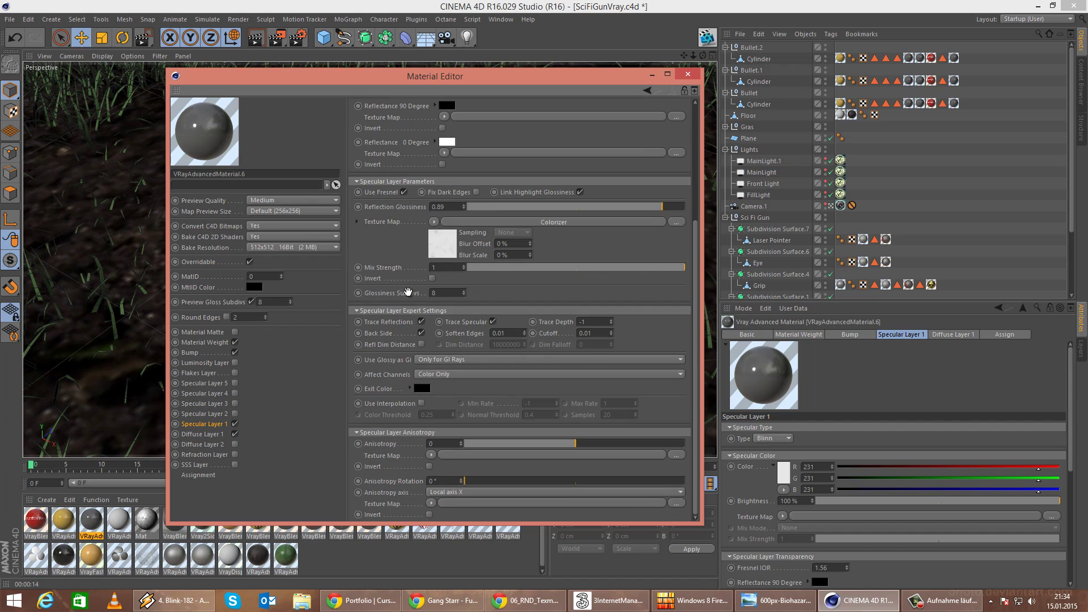
scroll(408, 291, "up", 2)
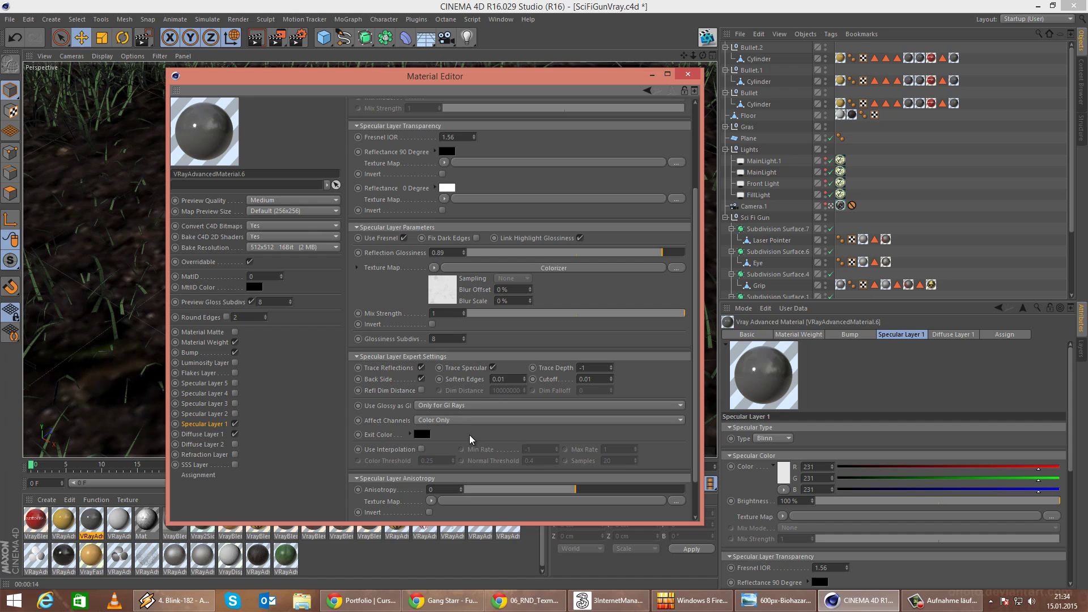
left_click_drag(470, 435, 447, 511)
Try unlinking the highlight glossiness from the reflection glossiness in the dark grey material's Specular Layer 1.
left_click(579, 330)
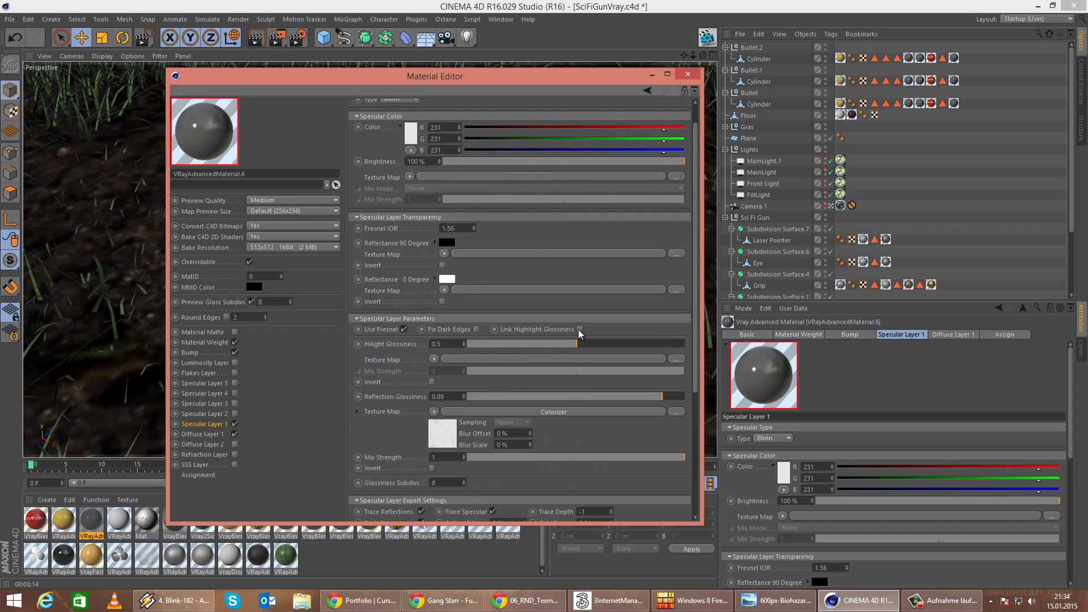
left_click(579, 330)
left_click(579, 330)
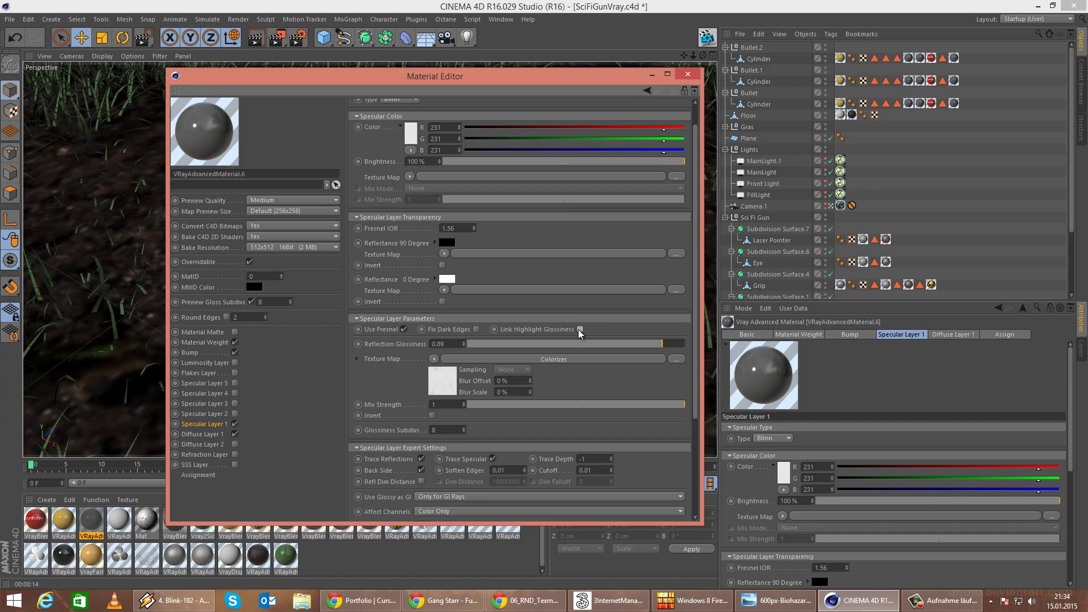
Compare linked and unlinked highlight glossiness in the dark grey material's Specular Layer 1, ending with the highlight linked.
left_click(579, 331)
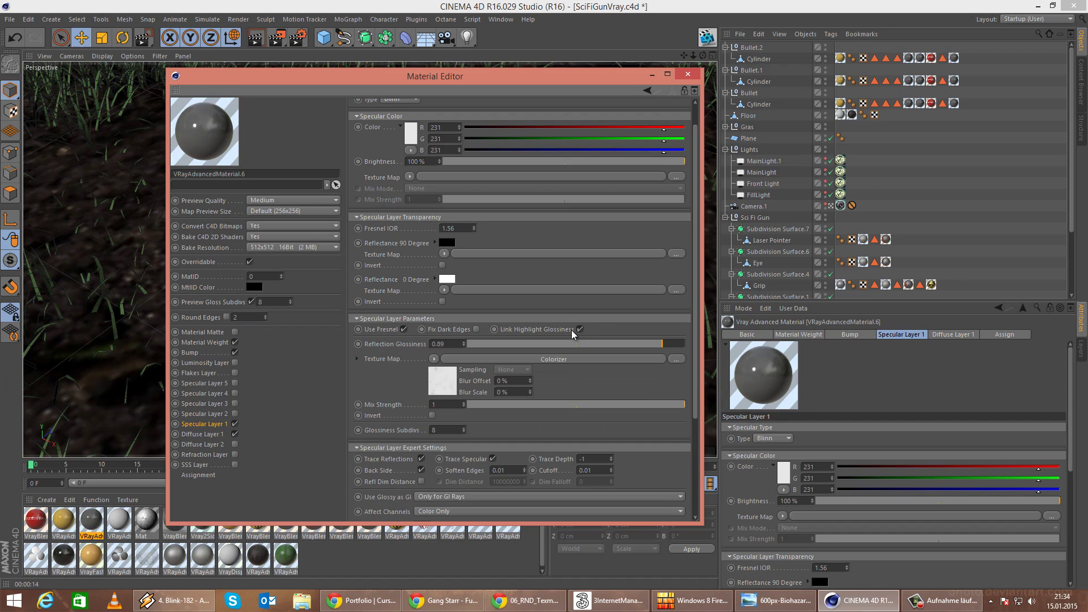
left_click(579, 330)
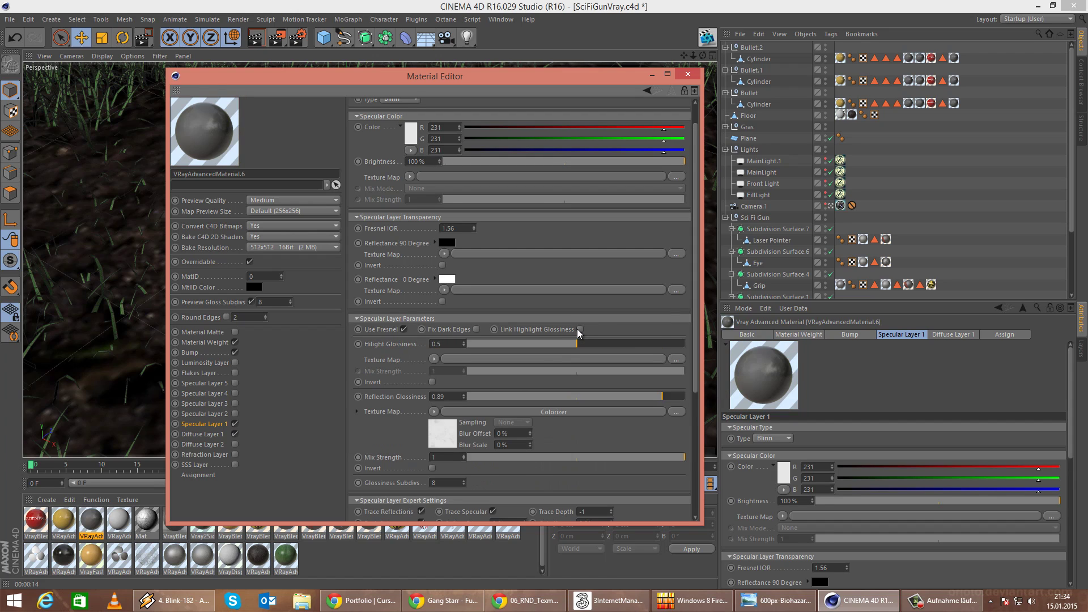
left_click(579, 330)
left_click(579, 330)
left_click(580, 330)
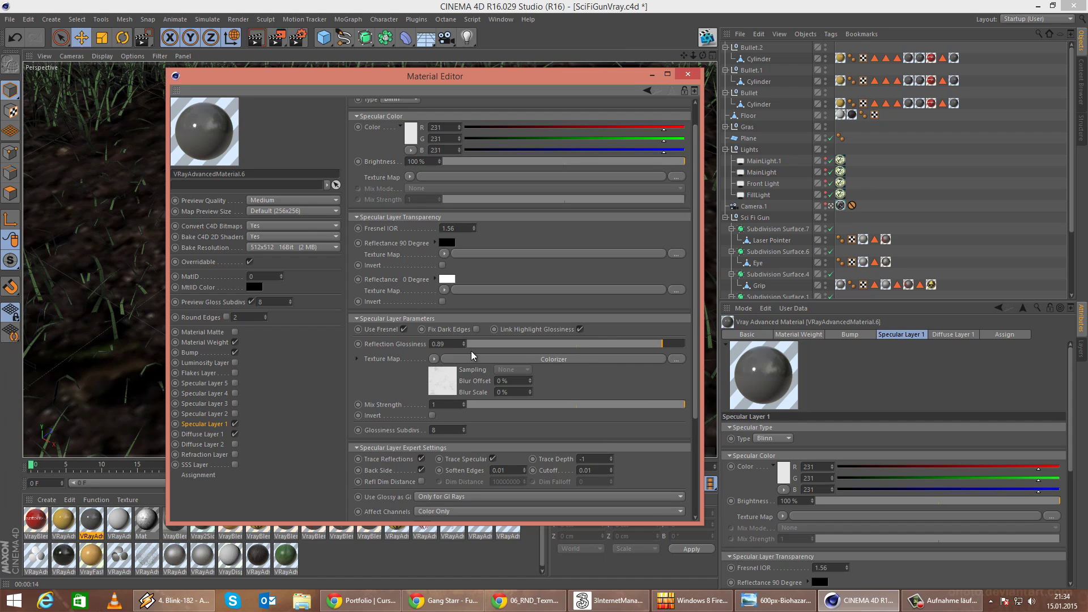
Set the darker gradient knot to 70% brightness in the Colorizer of the dark grey material's reflection glossiness.
left_click(550, 359)
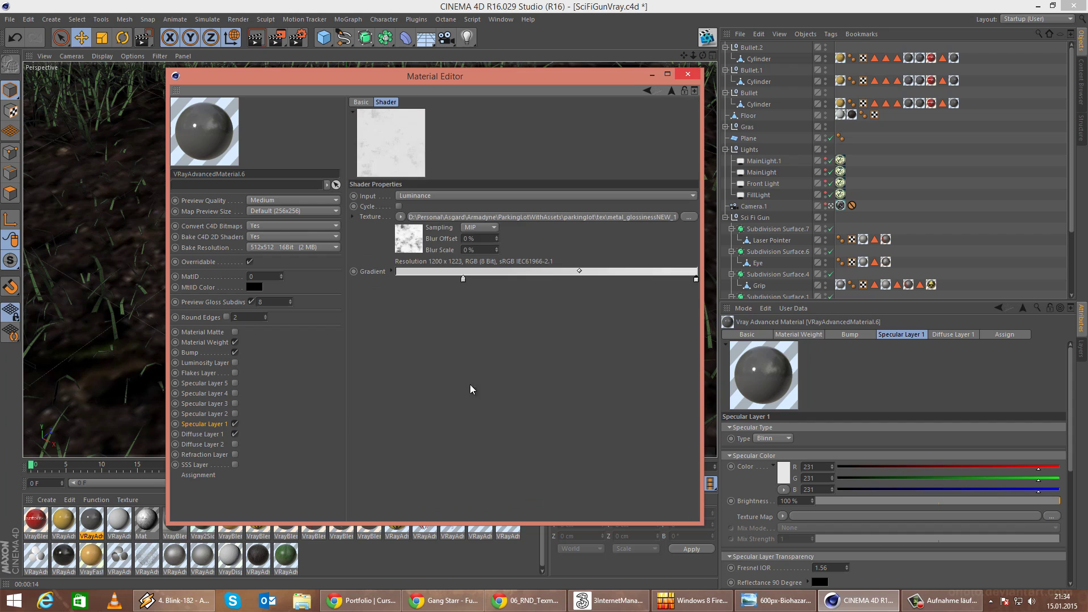
double_click(464, 280)
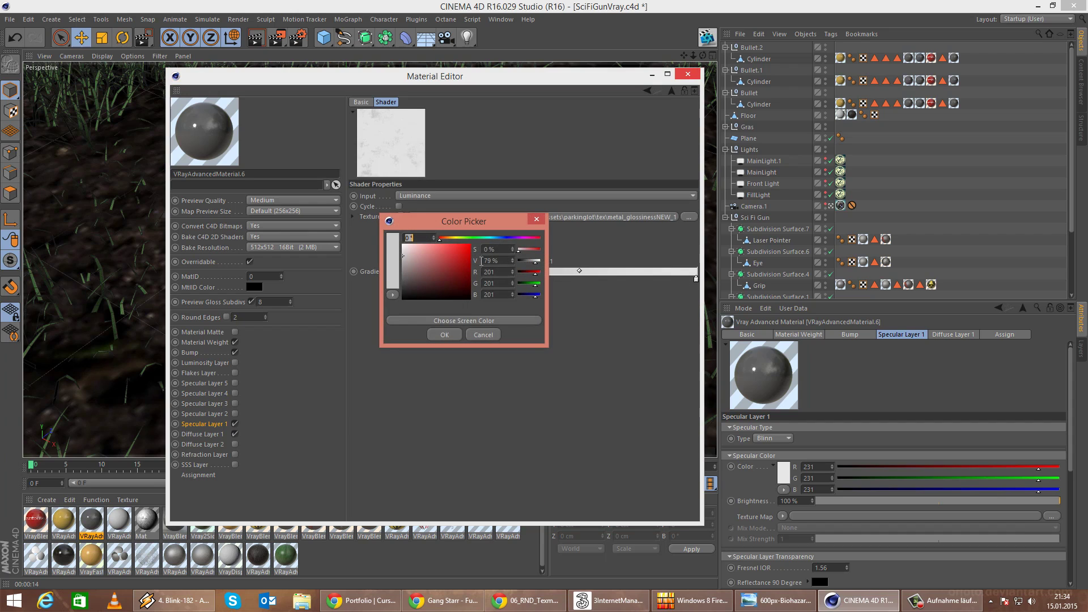
left_click(501, 261)
type("70")
key("Return")
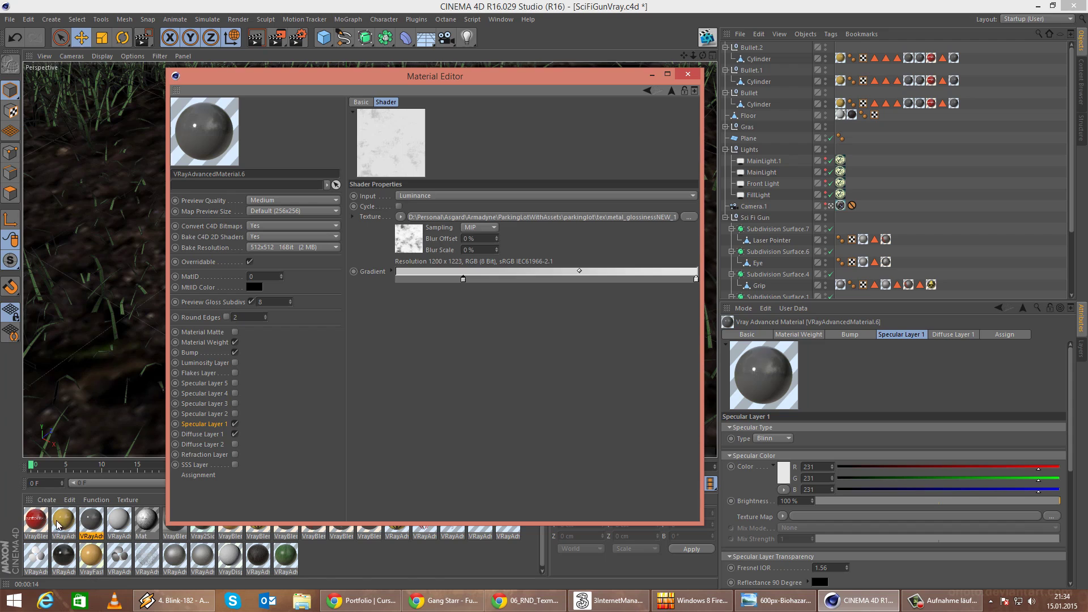
Set the darker knot of the yellow material's glossiness Colorizer gradient to 70% brightness and close the material.
left_click(59, 524)
left_click(512, 386)
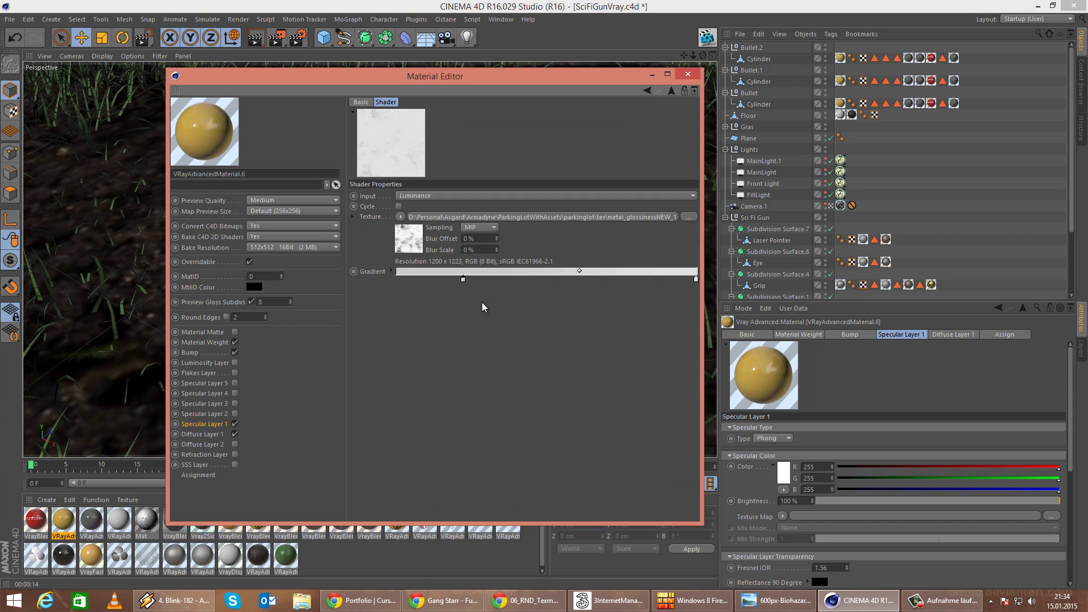
double_click(463, 279)
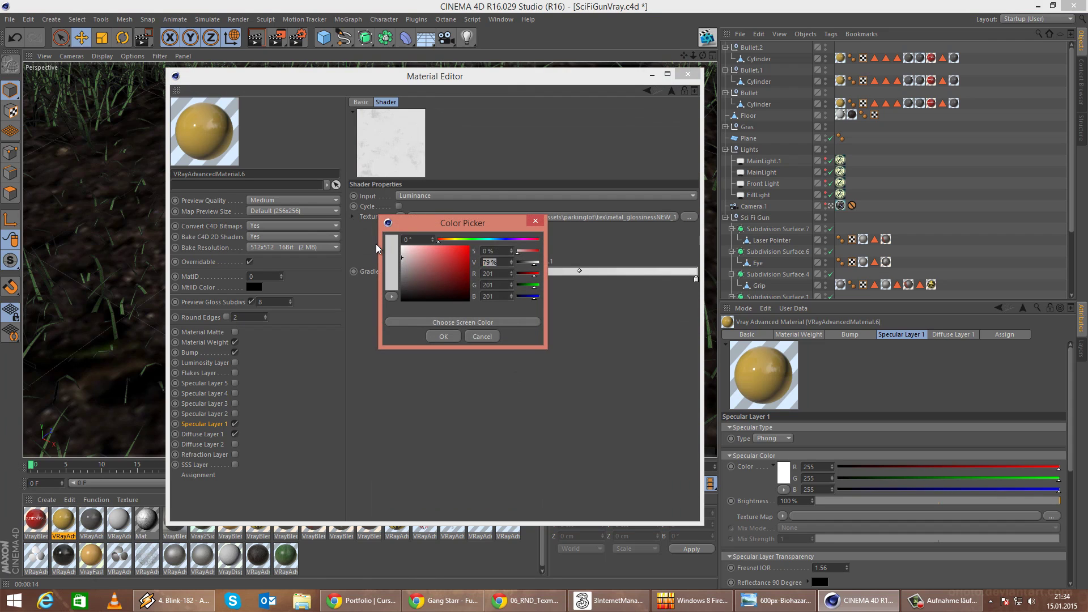
type("70")
key("Return")
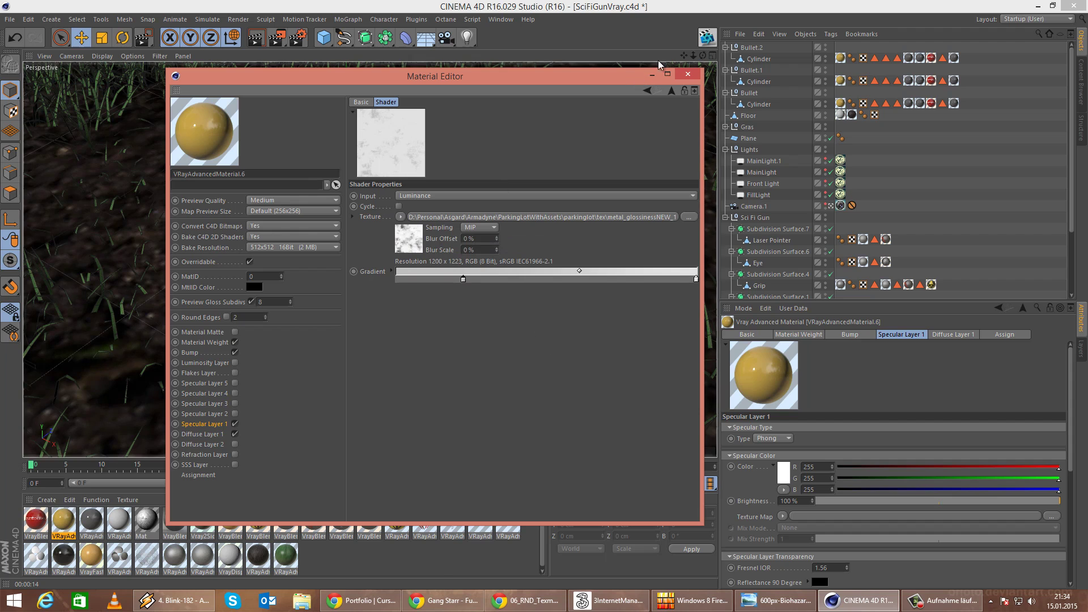
left_click(689, 74)
Region-render each of the three bullets around the gun in the viewport to check their materials.
left_click_drag(280, 39, 322, 53)
left_click(322, 54)
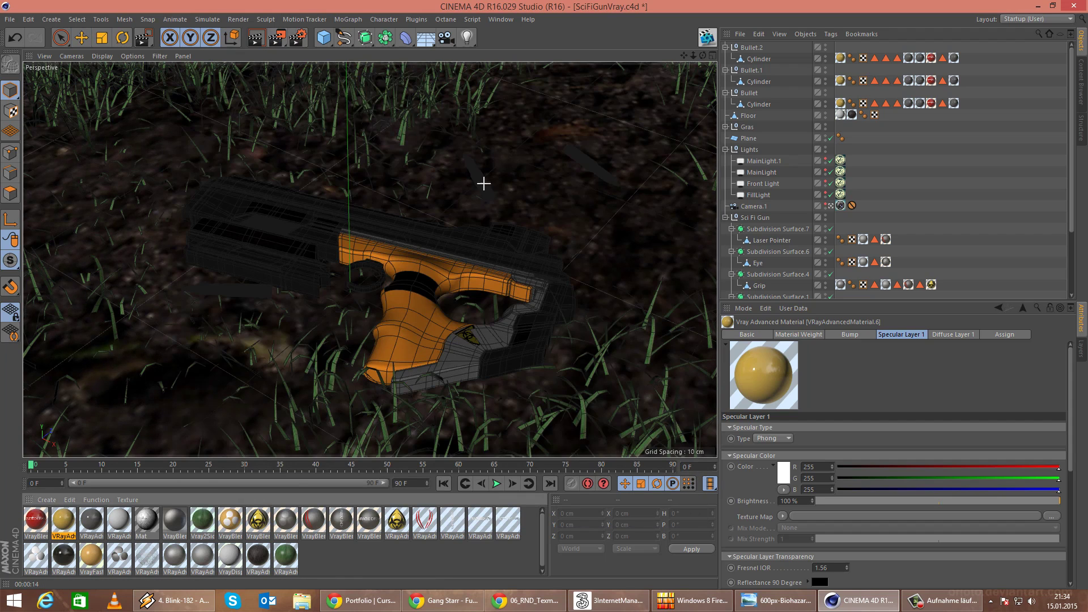
left_click_drag(440, 131, 512, 218)
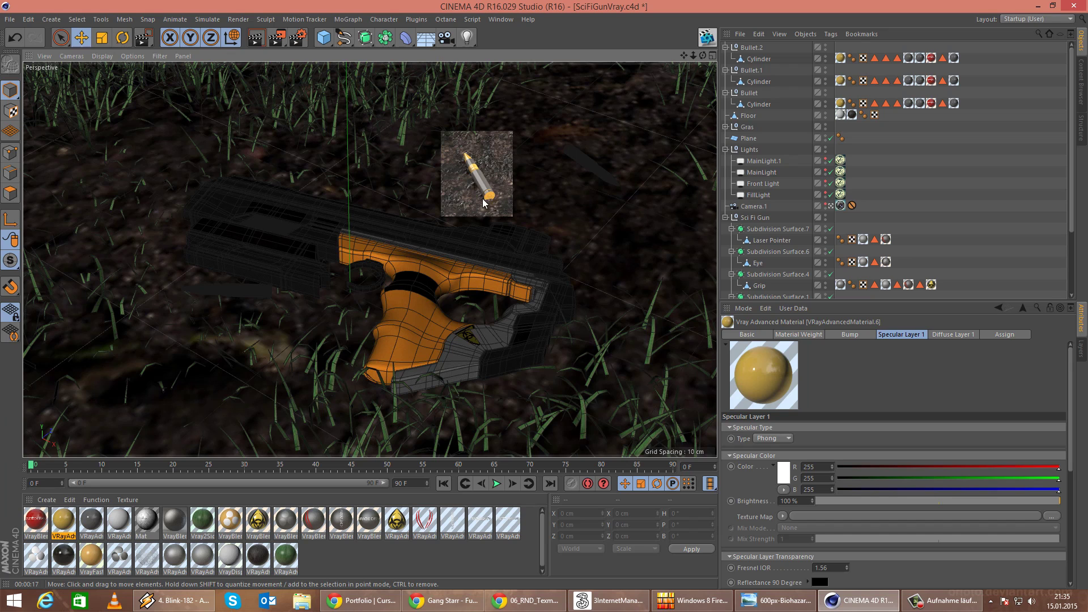
left_click(279, 38)
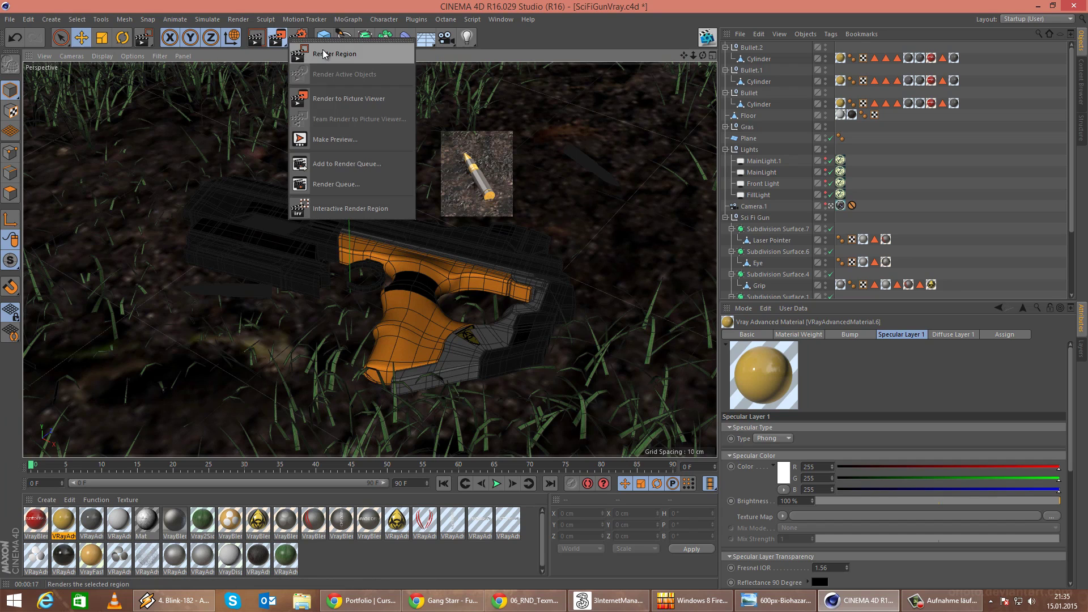
left_click(324, 54)
left_click_drag(549, 126, 629, 200)
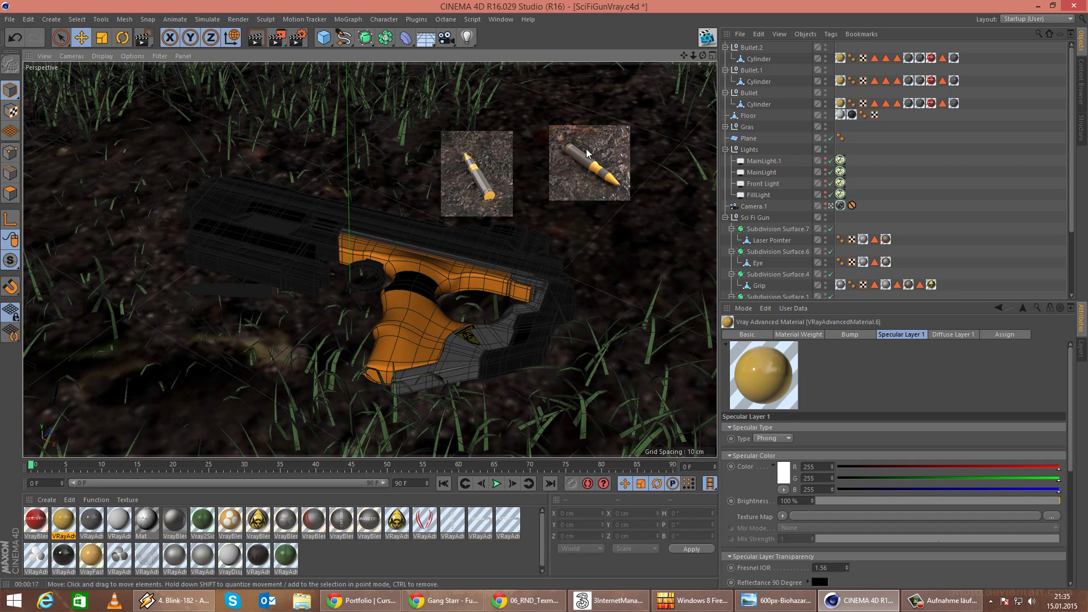
left_click_drag(276, 39, 309, 55)
left_click_drag(164, 270, 288, 311)
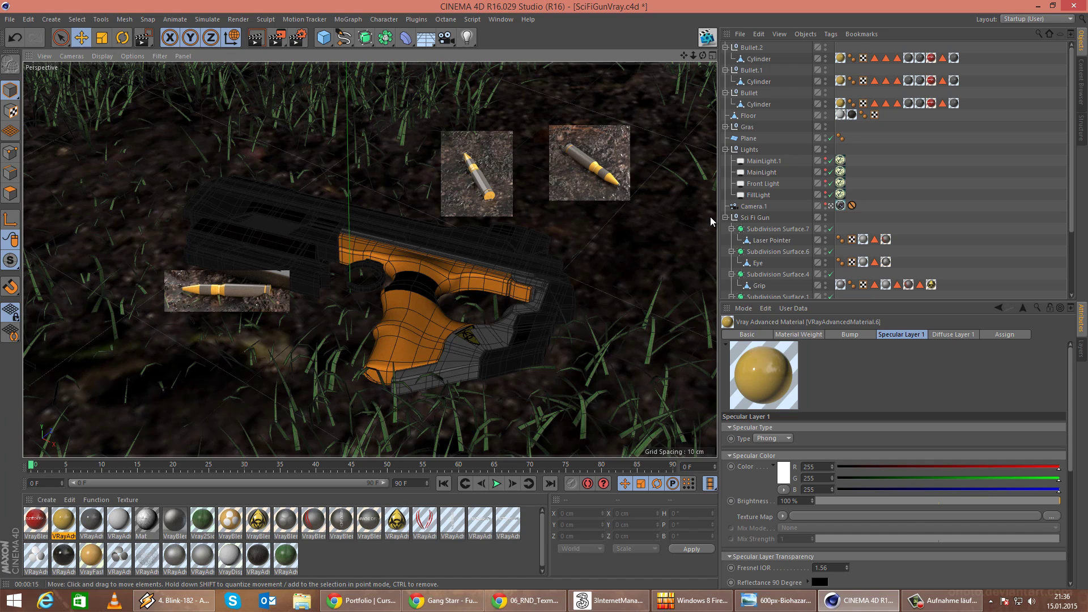
Wrap the dark ground material's Diffuse Layer 1 texture in a Filter shader and lower its Lightness to -25%.
double_click(266, 557)
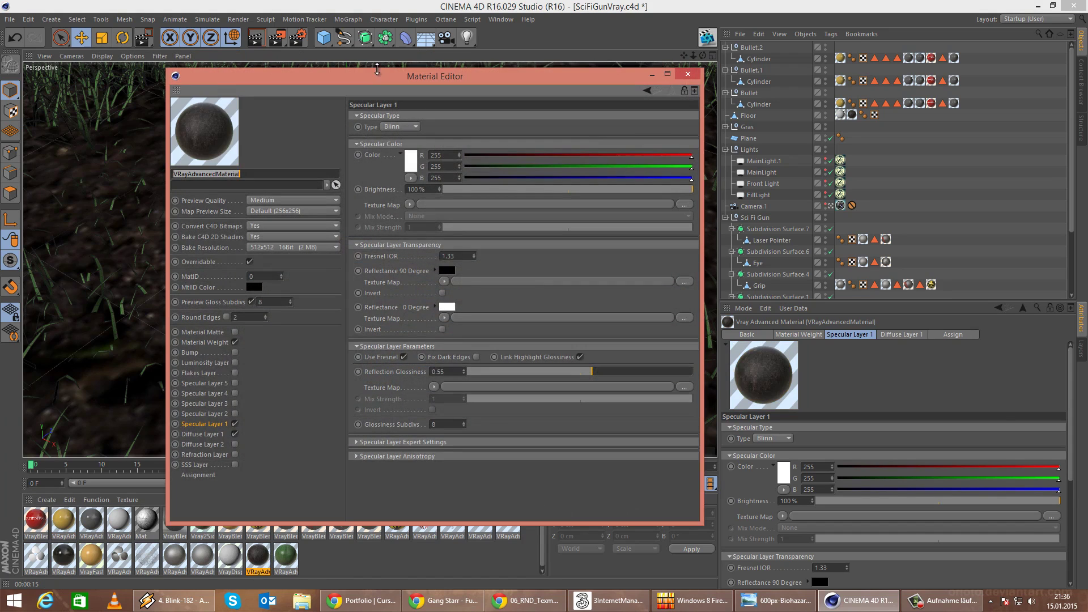
left_click(214, 436)
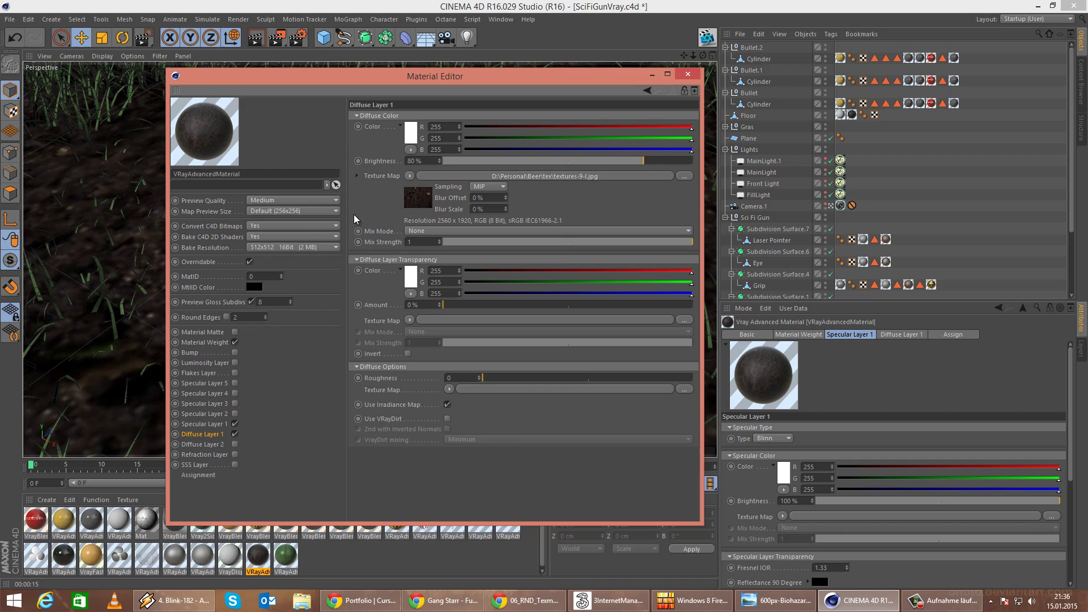
left_click(410, 177)
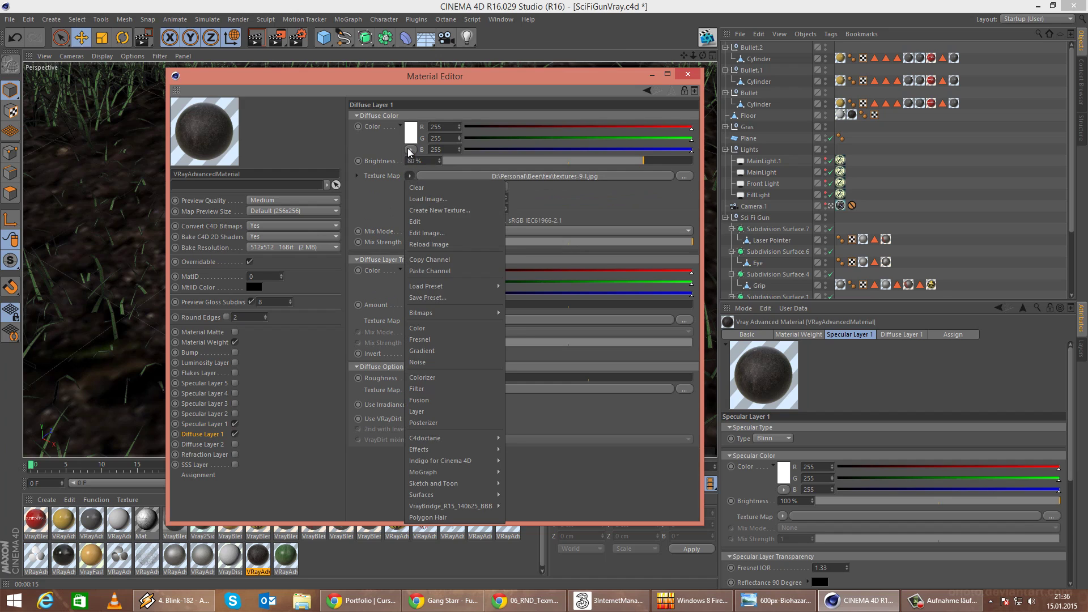
mouse_move(470, 435)
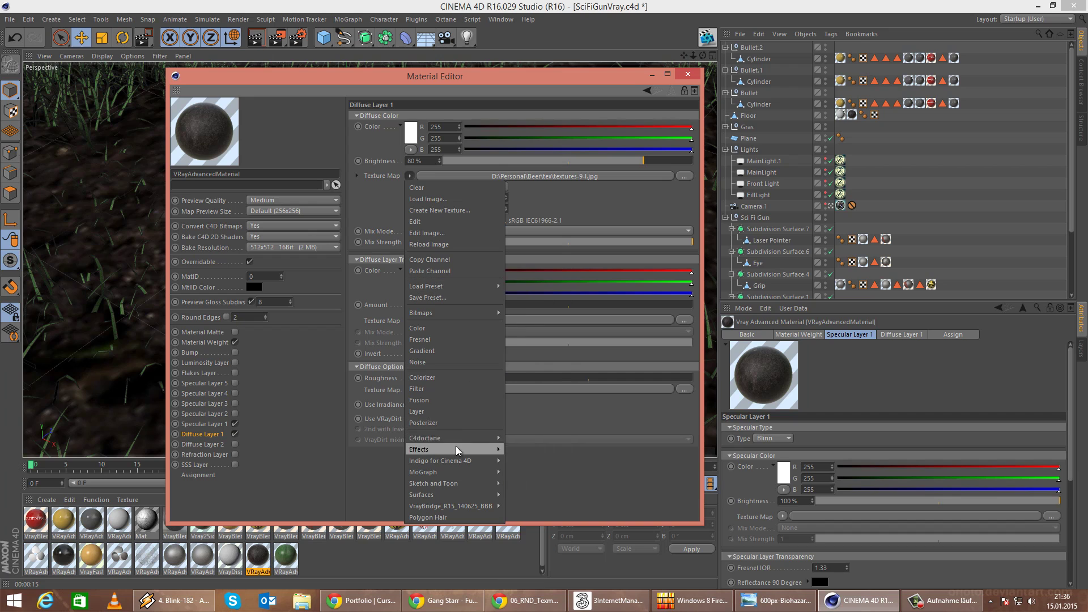
left_click(457, 390)
left_click(536, 181)
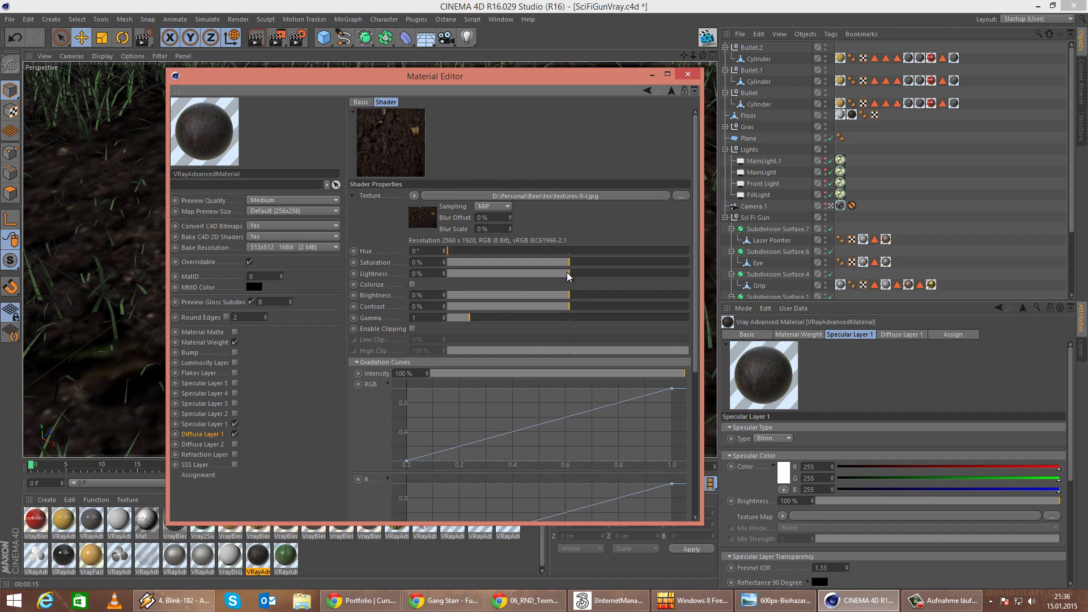
left_click_drag(569, 276, 540, 276)
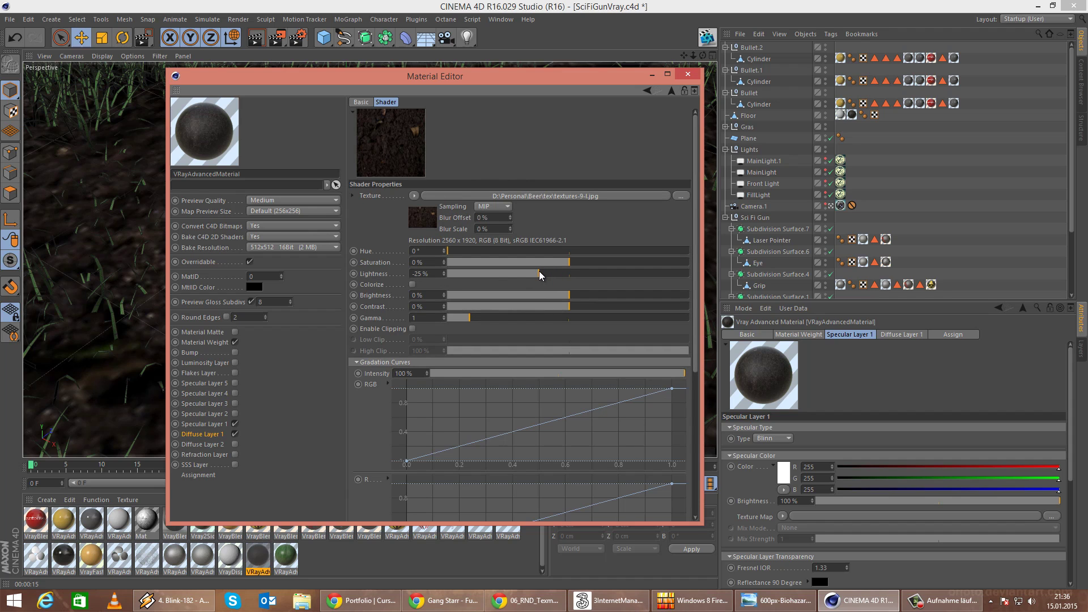
left_click(688, 75)
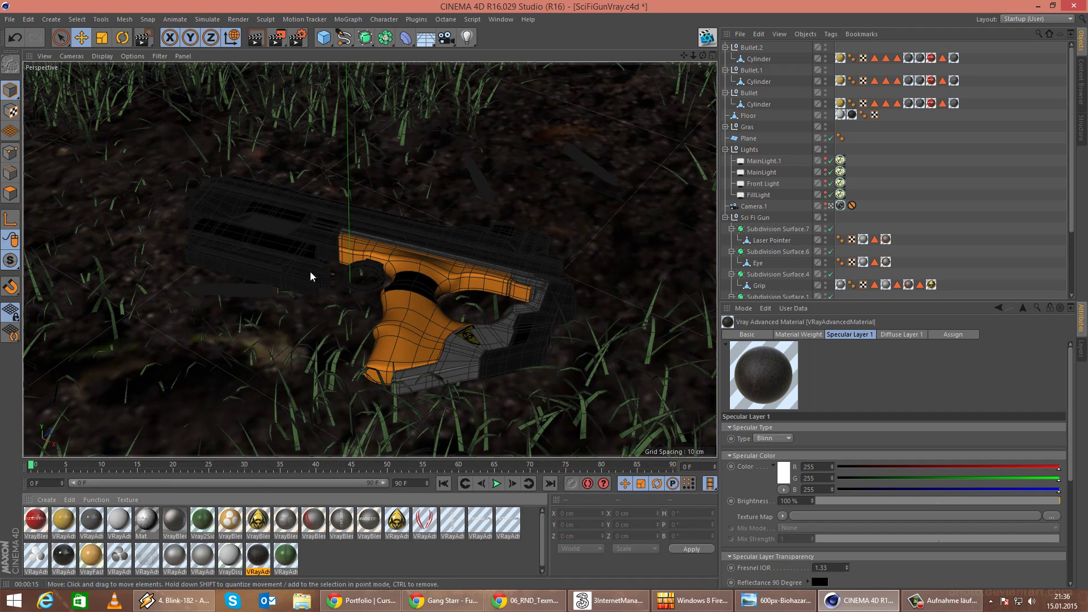
double_click(286, 559)
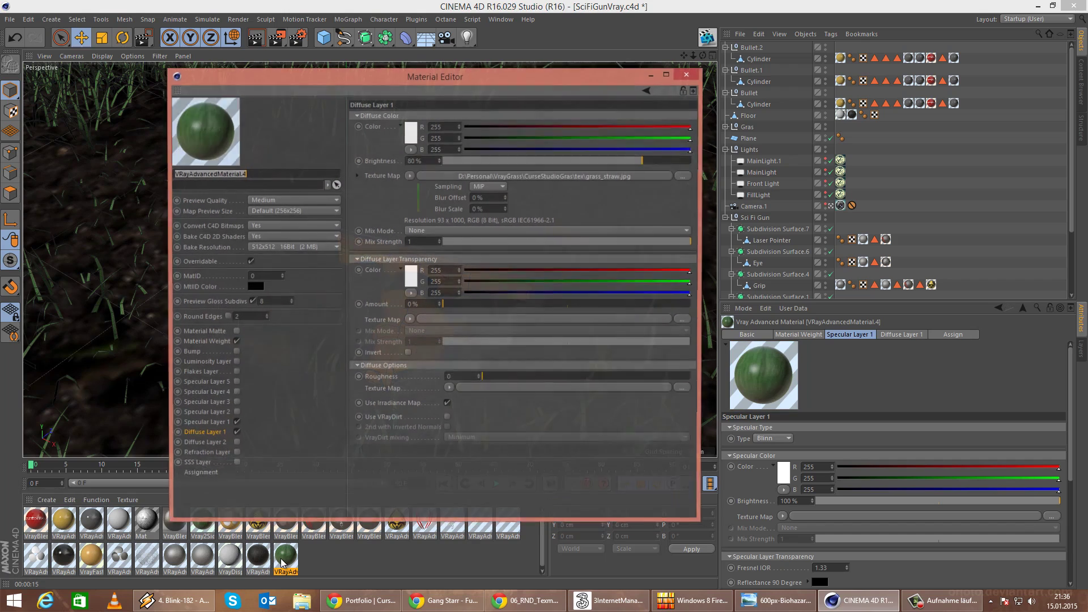
left_click(688, 75)
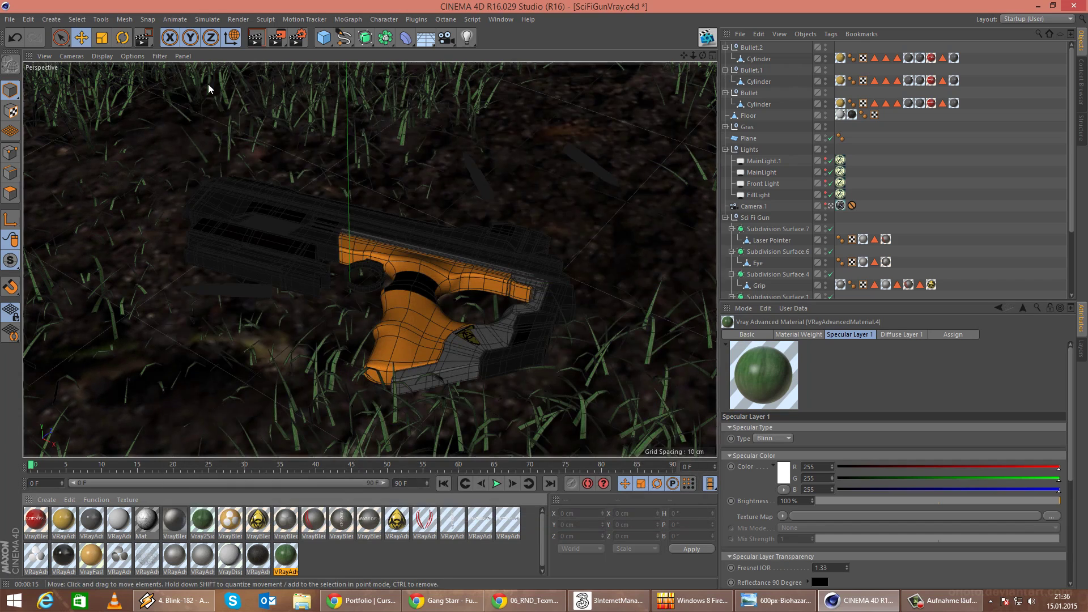
left_click(237, 19)
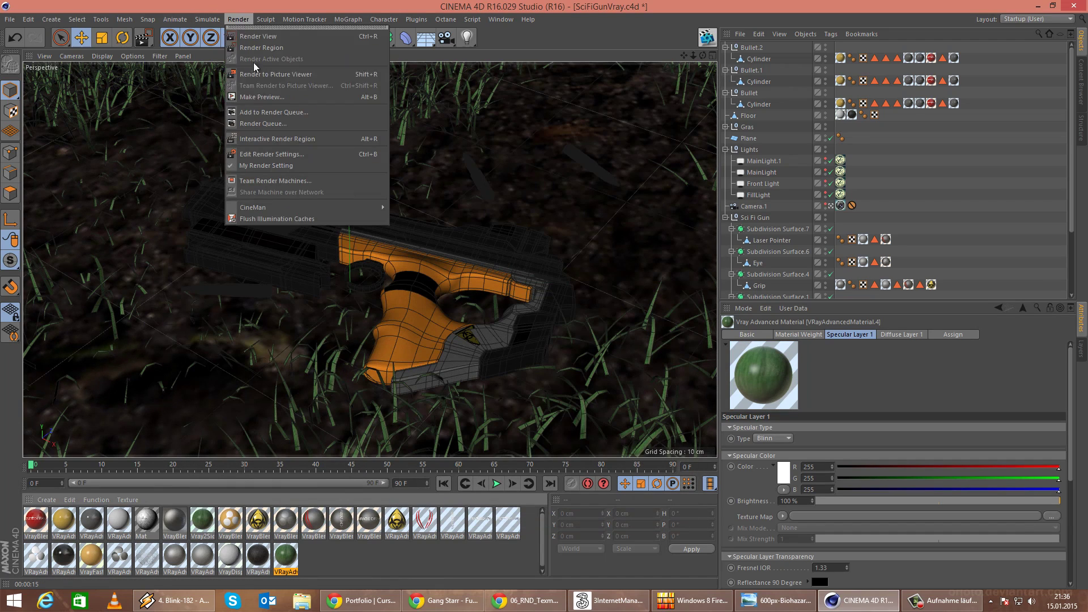
left_click(272, 2)
double_click(285, 4)
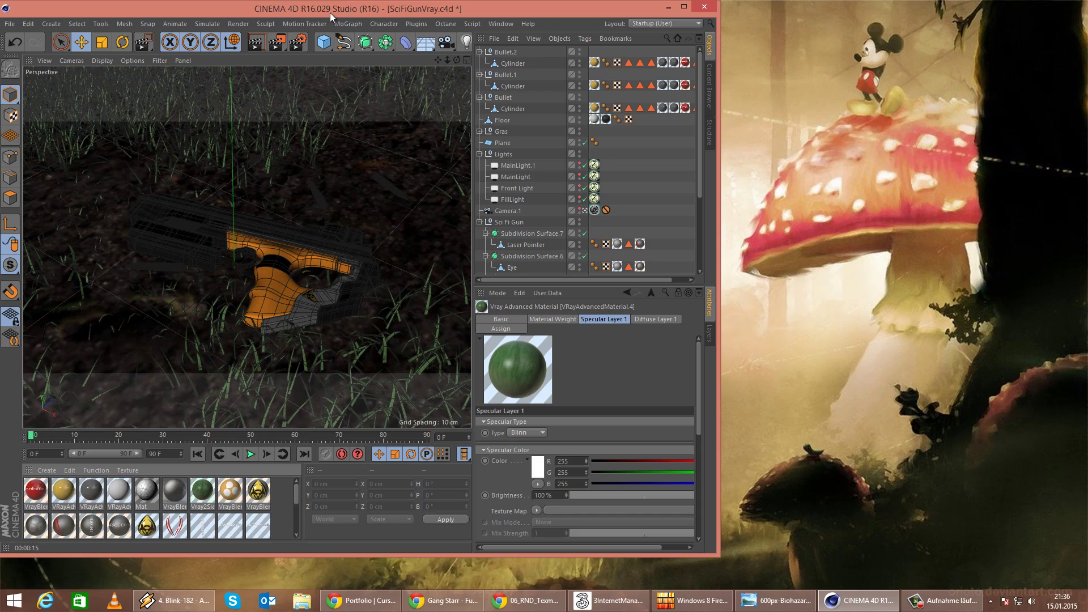
double_click(330, 13)
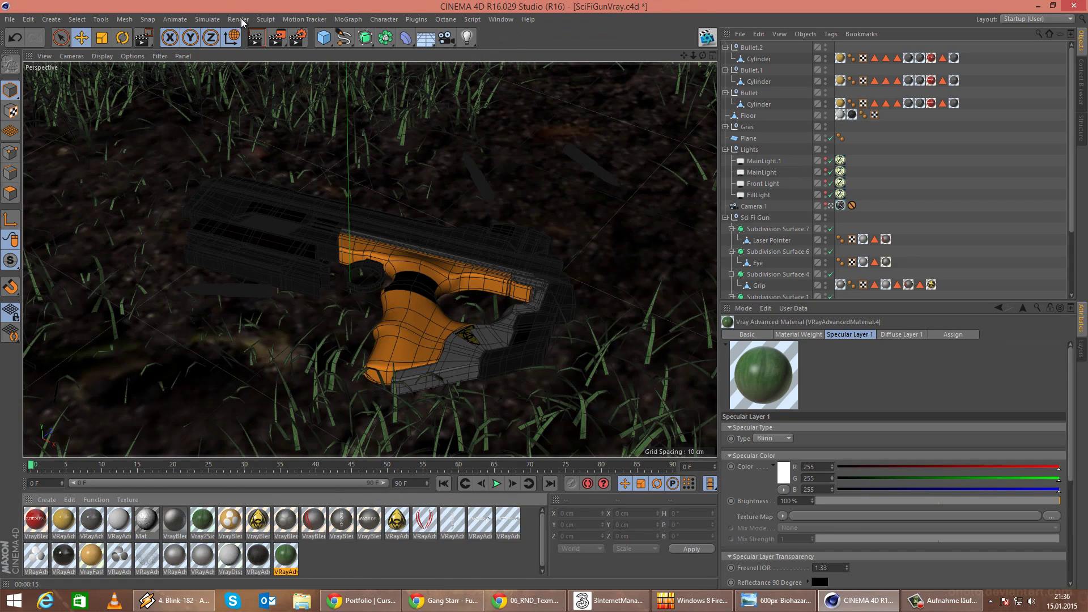
Start rendering the scene to the Picture Viewer, overwriting the existing output file, and save the project.
left_click(241, 18)
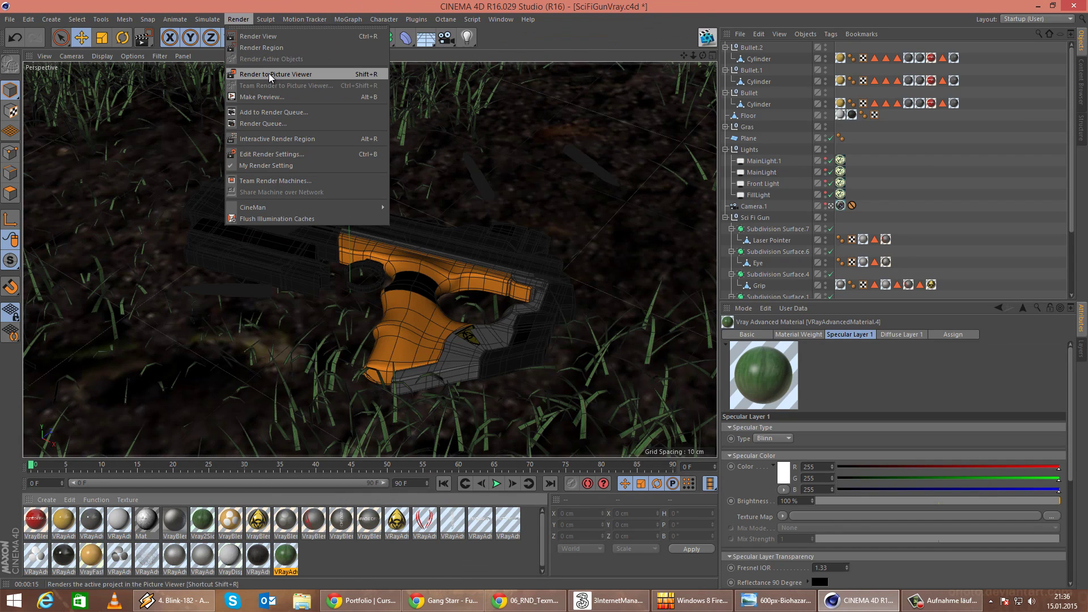
left_click(304, 75)
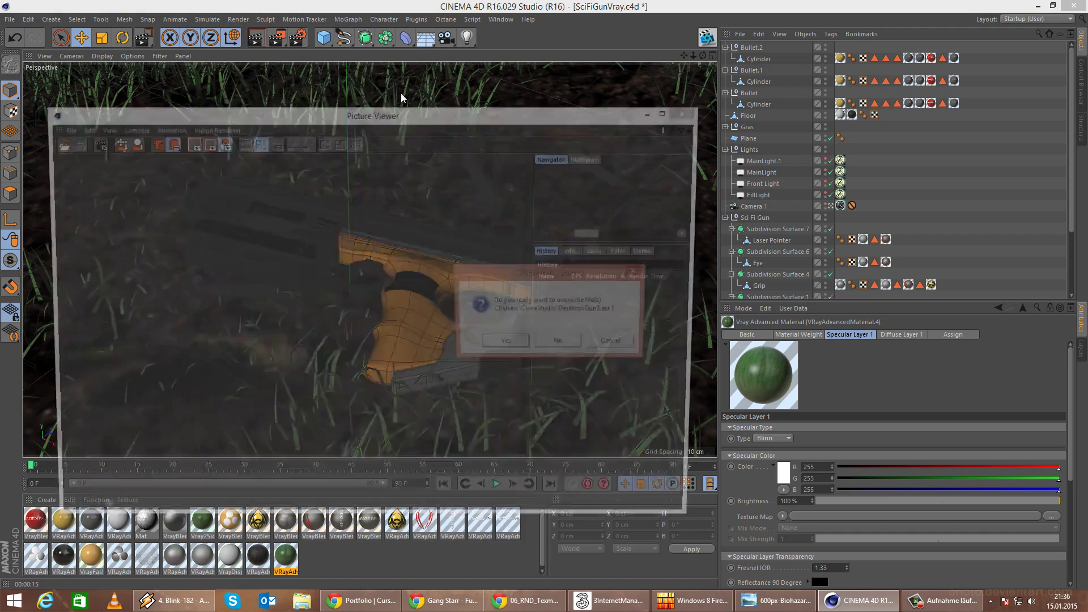
left_click(504, 342)
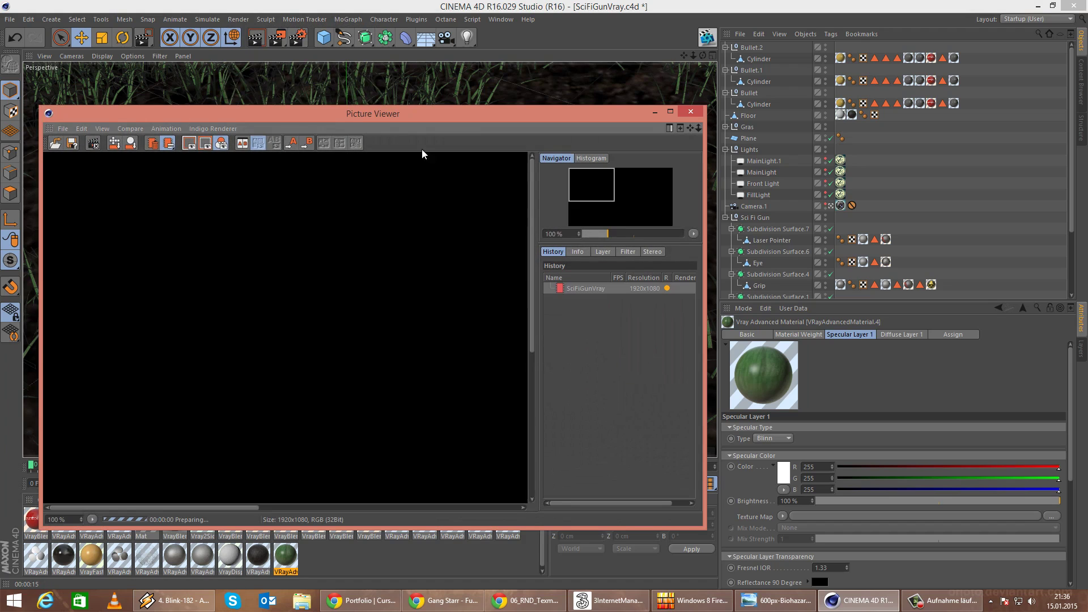
left_click_drag(351, 116, 418, 28)
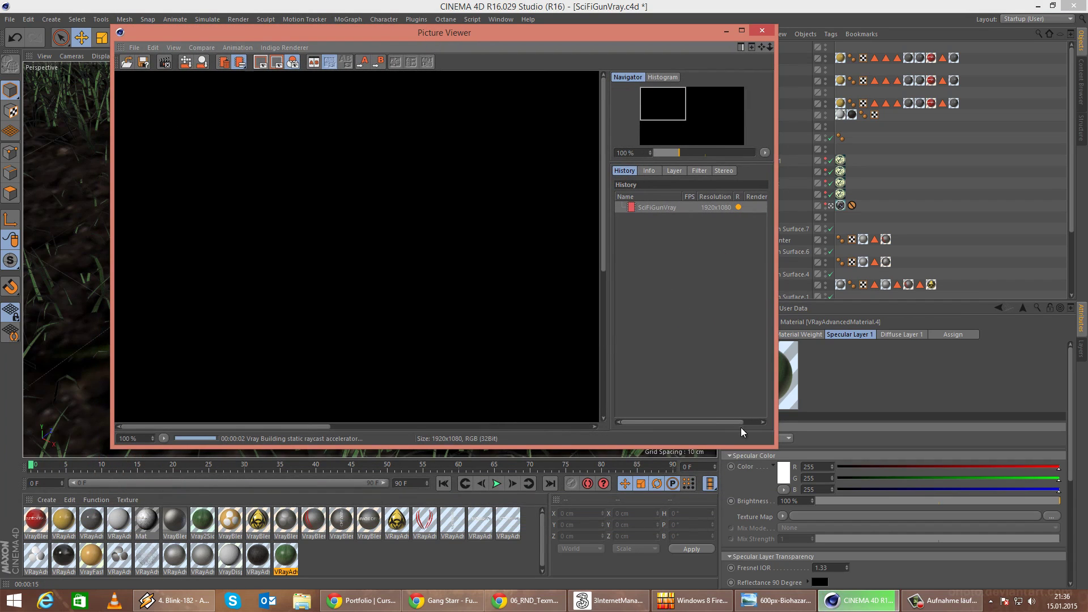
left_click(10, 19)
left_click(33, 111)
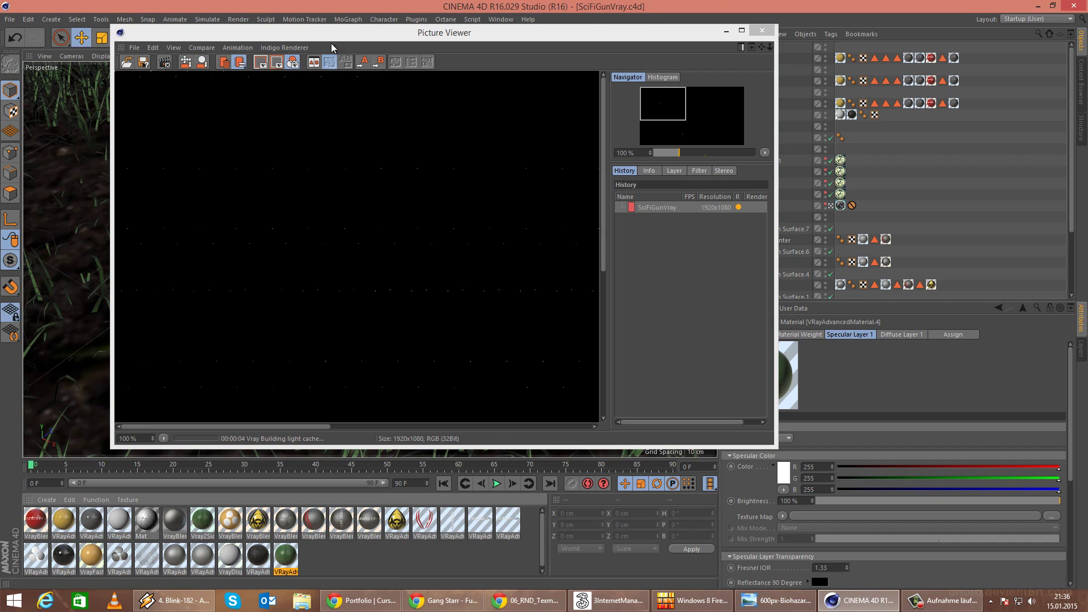
Enlarge the Picture Viewer to check the render's Single-Pass layer view, and close the viewer.
left_click_drag(340, 34, 372, 42)
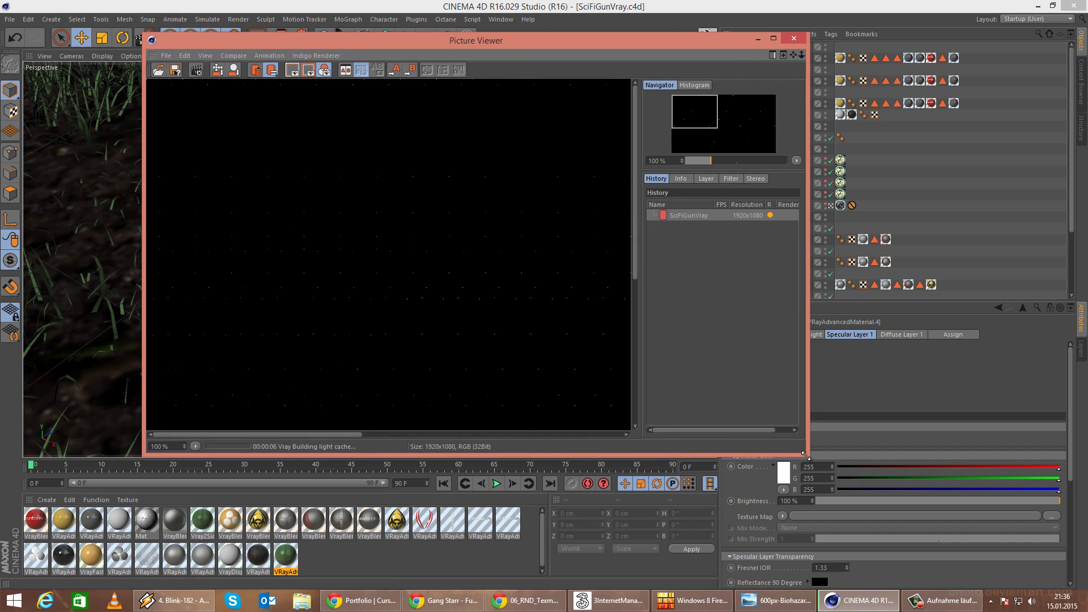
left_click_drag(806, 456, 1045, 560)
scroll(593, 286, "down", 3)
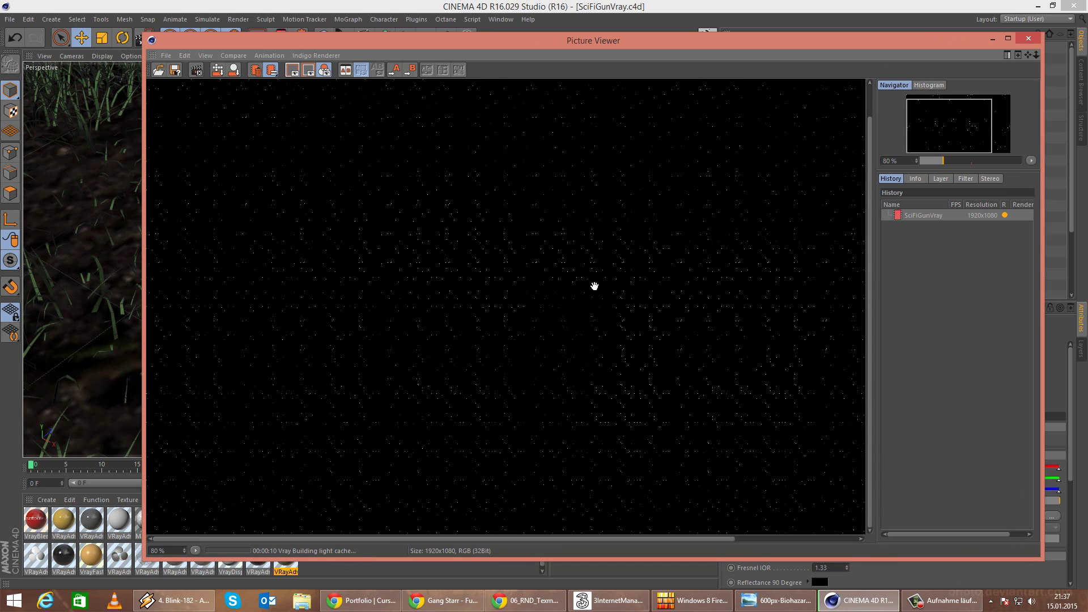
left_click(942, 179)
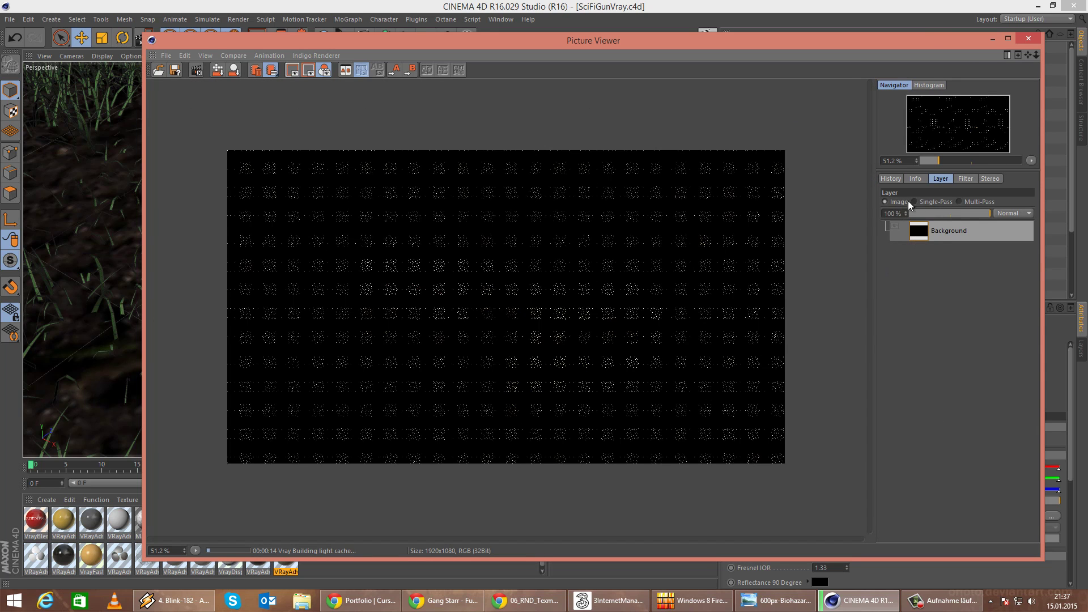
left_click(938, 202)
left_click(1029, 39)
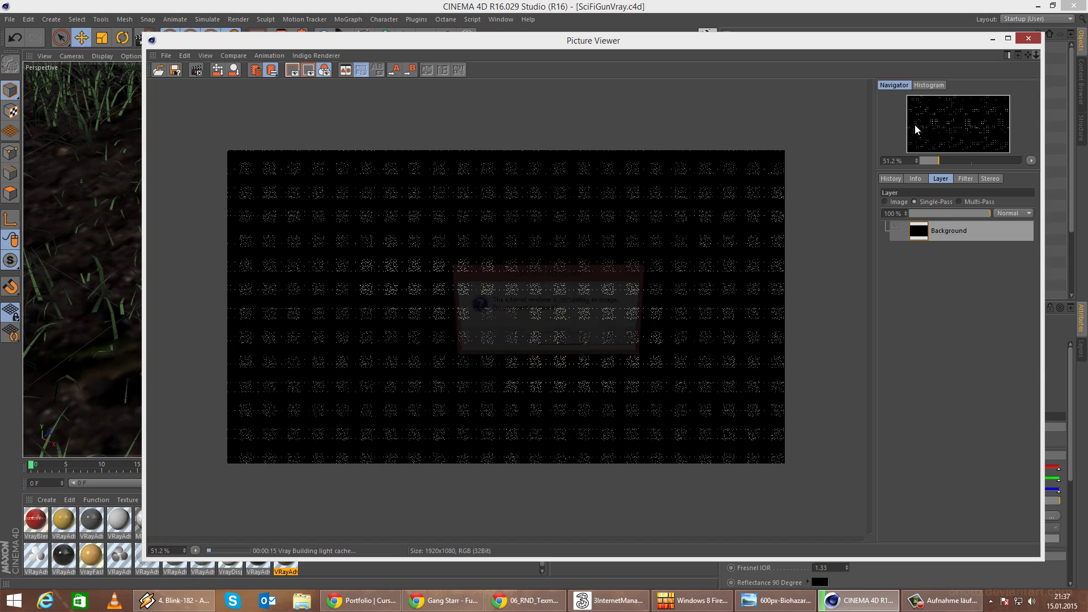
left_click(561, 343)
Enable Multi-Pass in the render settings and add a Post Effects pass.
left_click(298, 38)
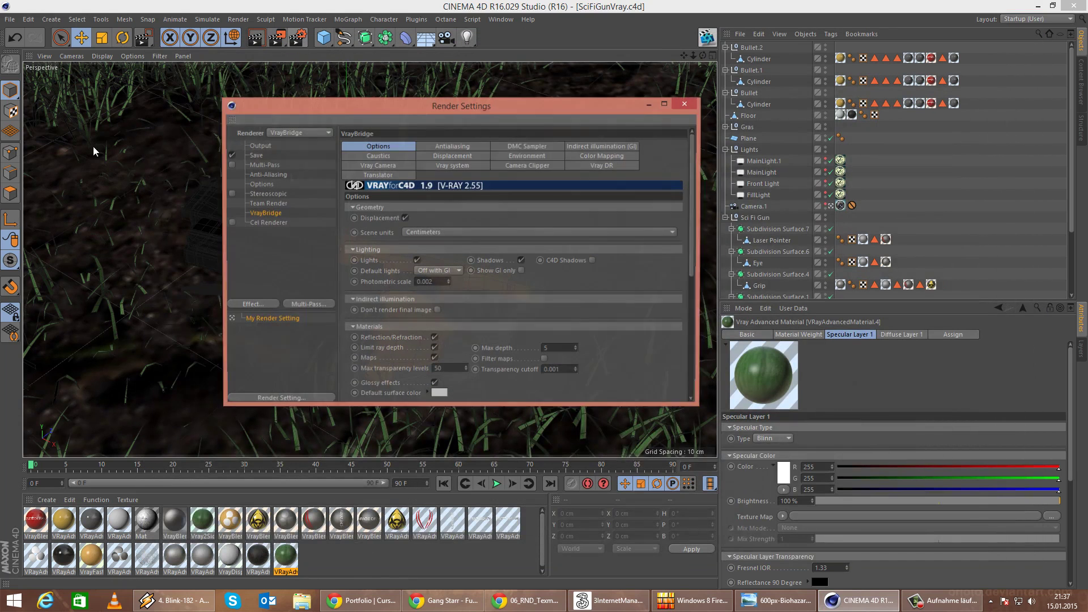
left_click(263, 165)
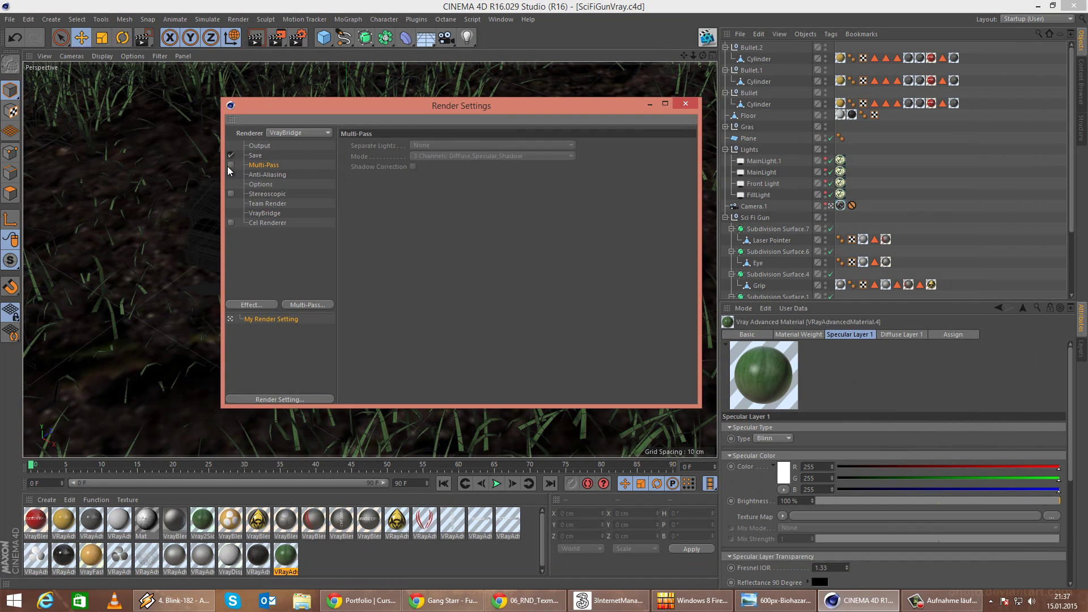
left_click(231, 165)
left_click(315, 305)
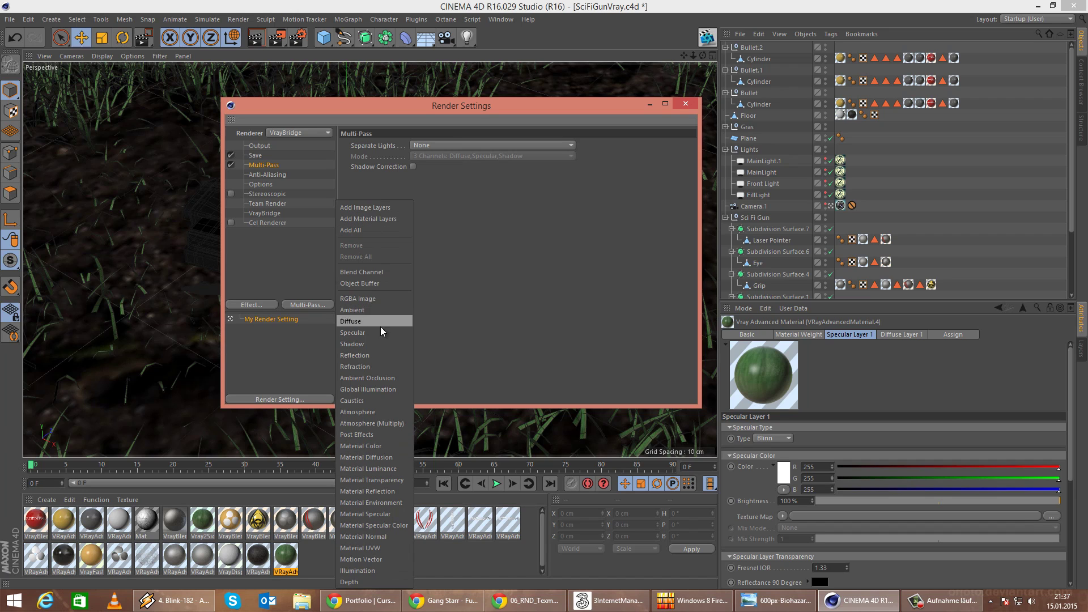
left_click(375, 435)
left_click(685, 104)
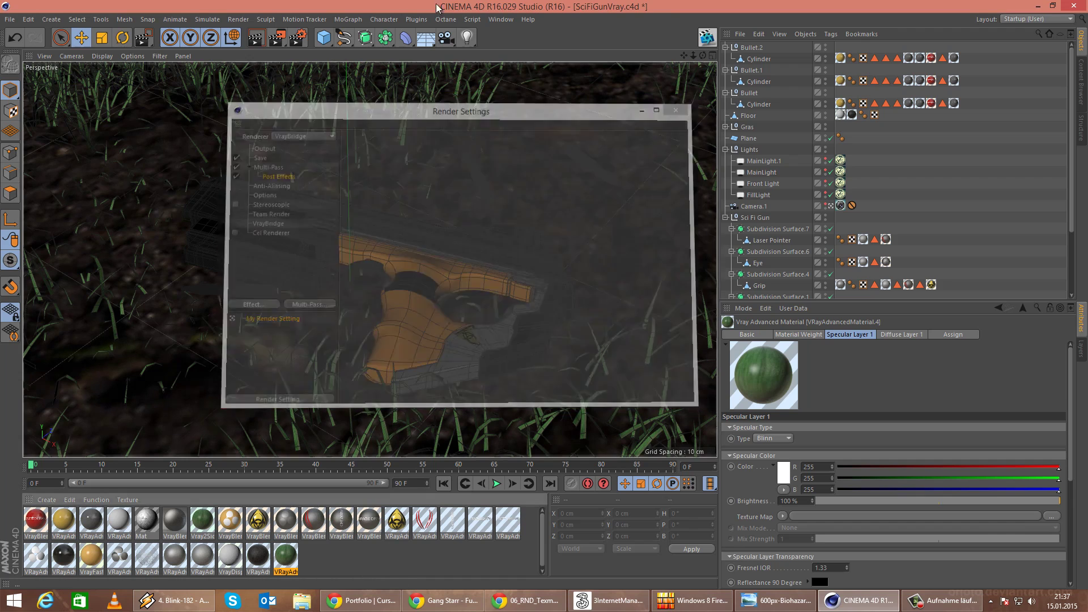
Bring up the VrayBridge plugin's commands.
left_click(414, 20)
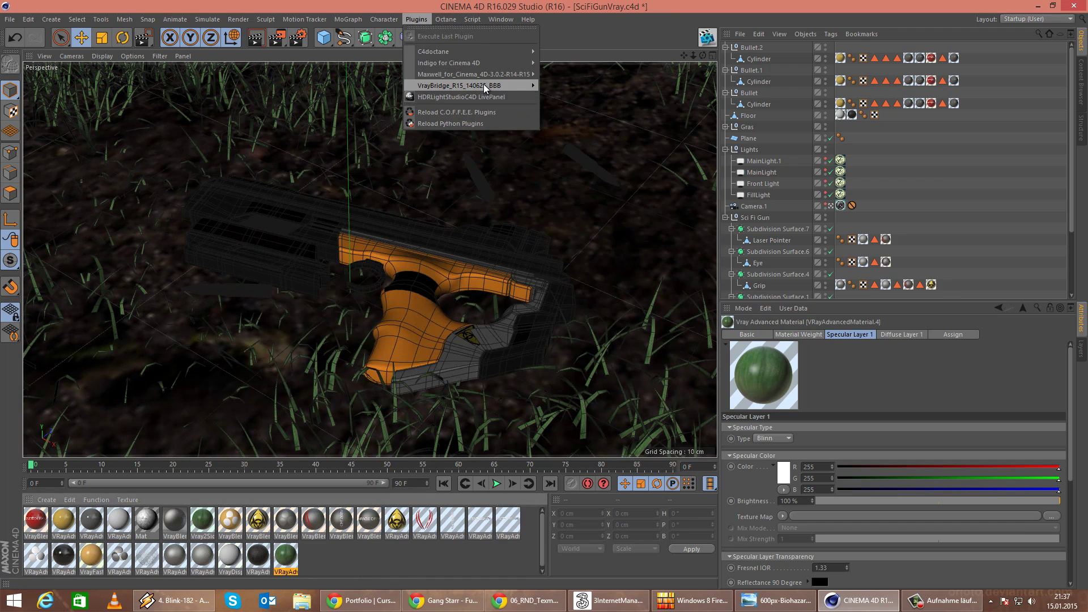
Open the V-Ray Multipass Manager and add the Reflection and Lighting standard channels.
mouse_move(521, 85)
left_click(594, 144)
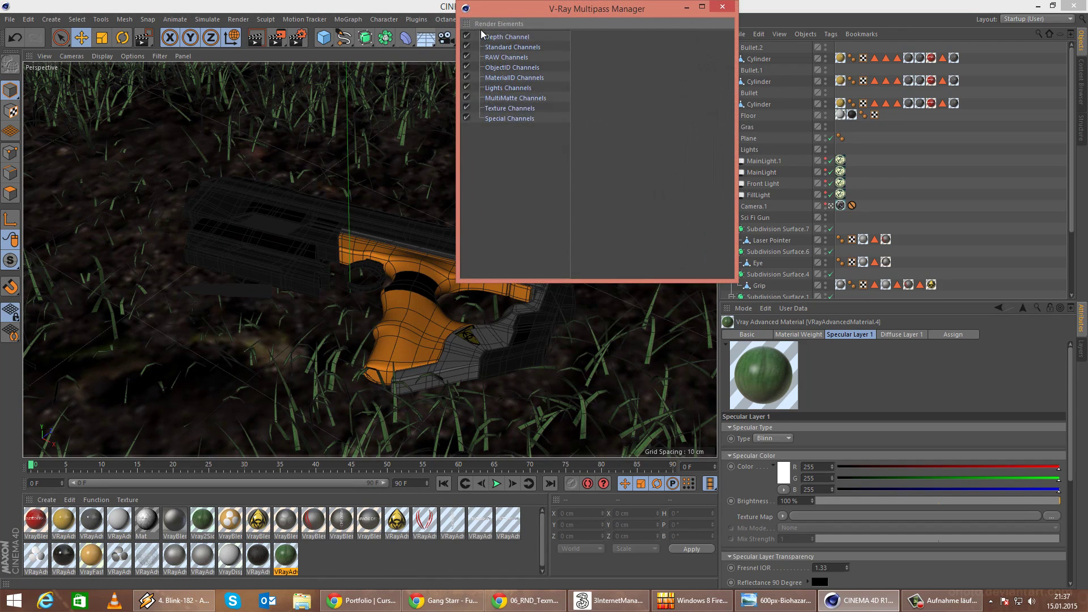
left_click(482, 25)
mouse_move(504, 86)
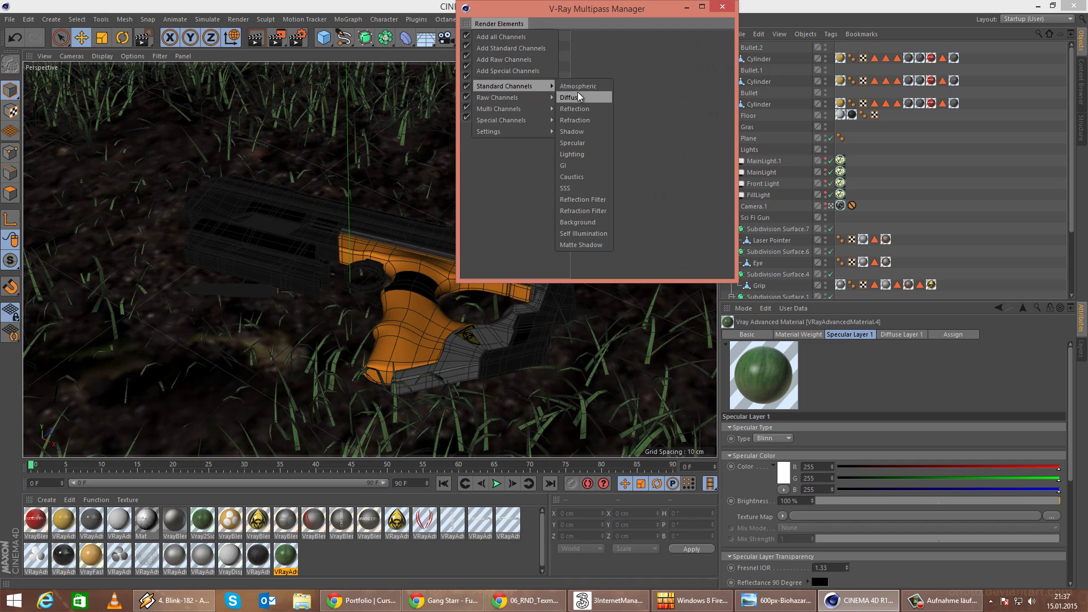
left_click(585, 110)
left_click(492, 24)
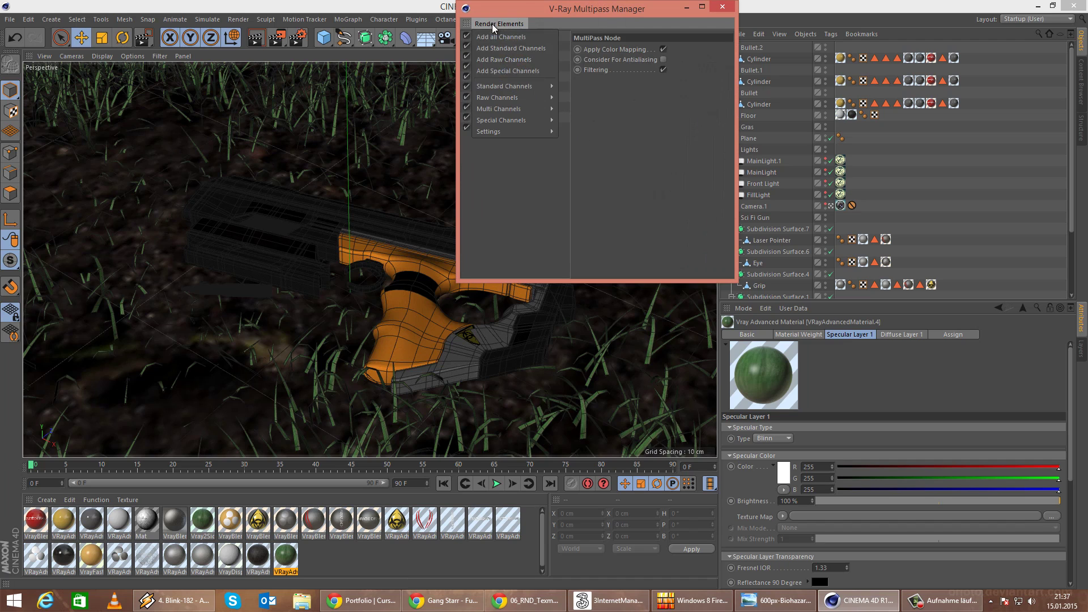
mouse_move(532, 89)
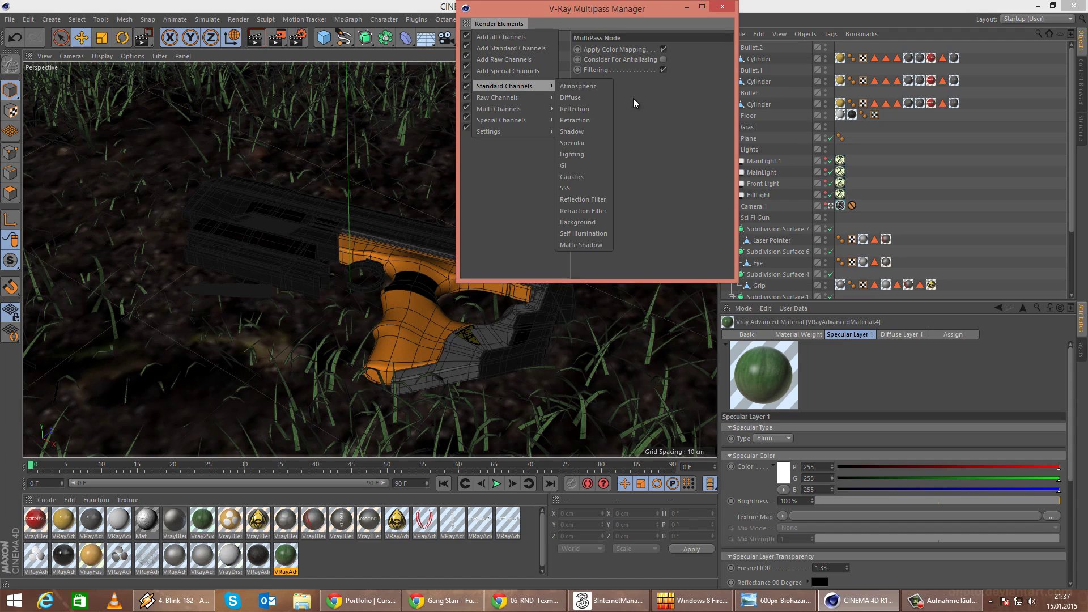
left_click(586, 153)
Add the Shadow, GI and SSS standard channels to the multipass render elements.
left_click(504, 27)
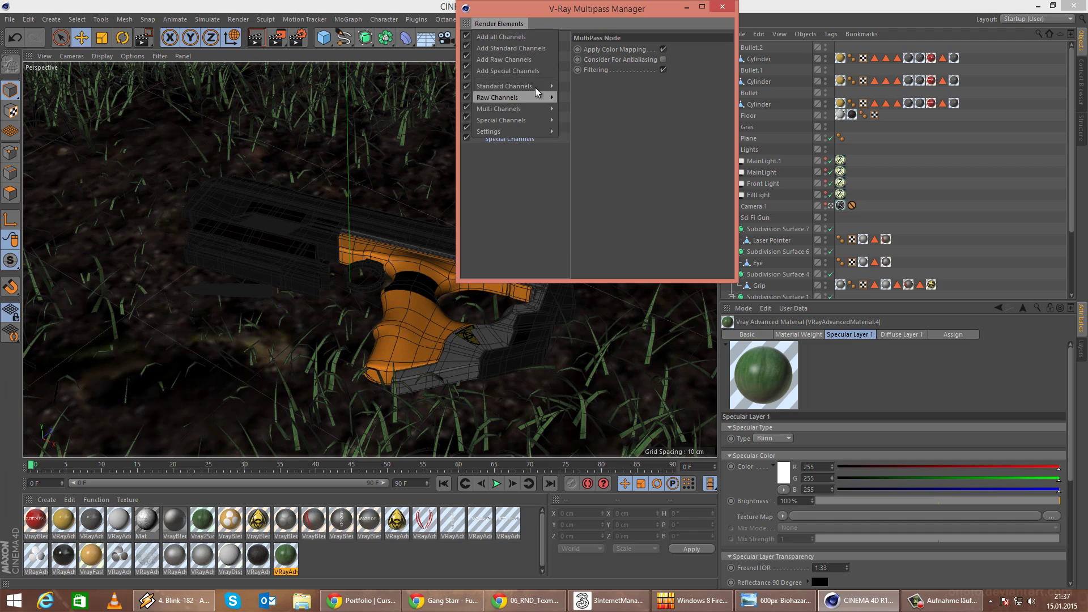
mouse_move(538, 87)
left_click(576, 131)
left_click(493, 25)
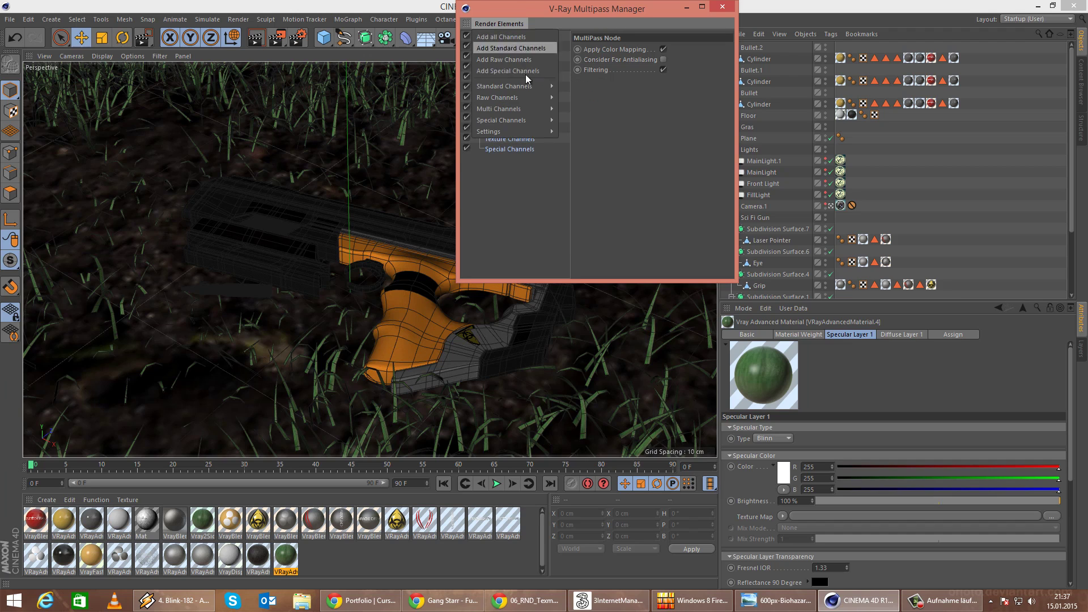
left_click(581, 165)
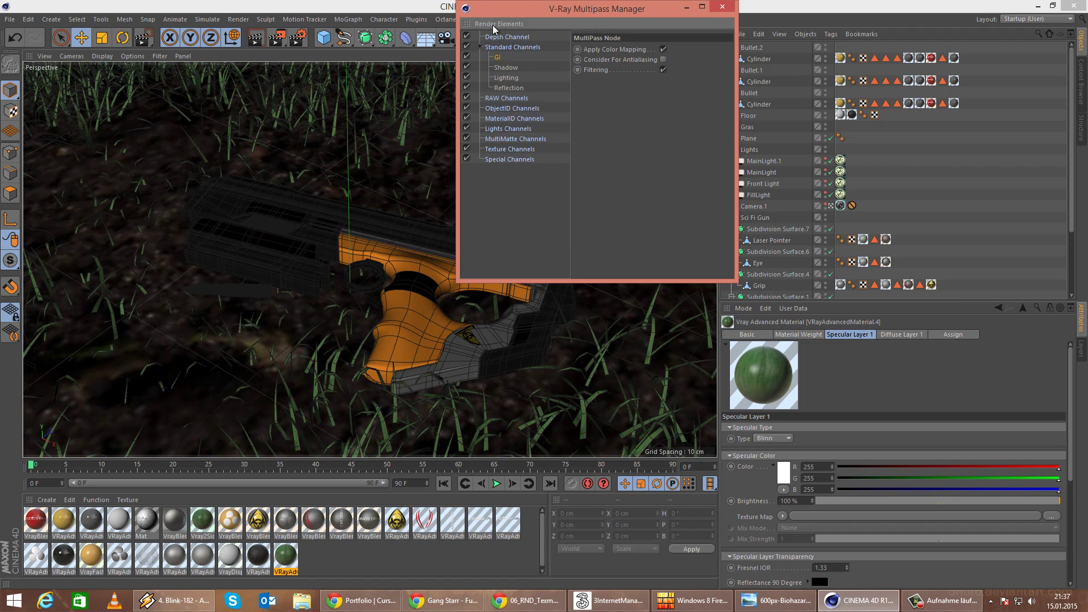
left_click(493, 25)
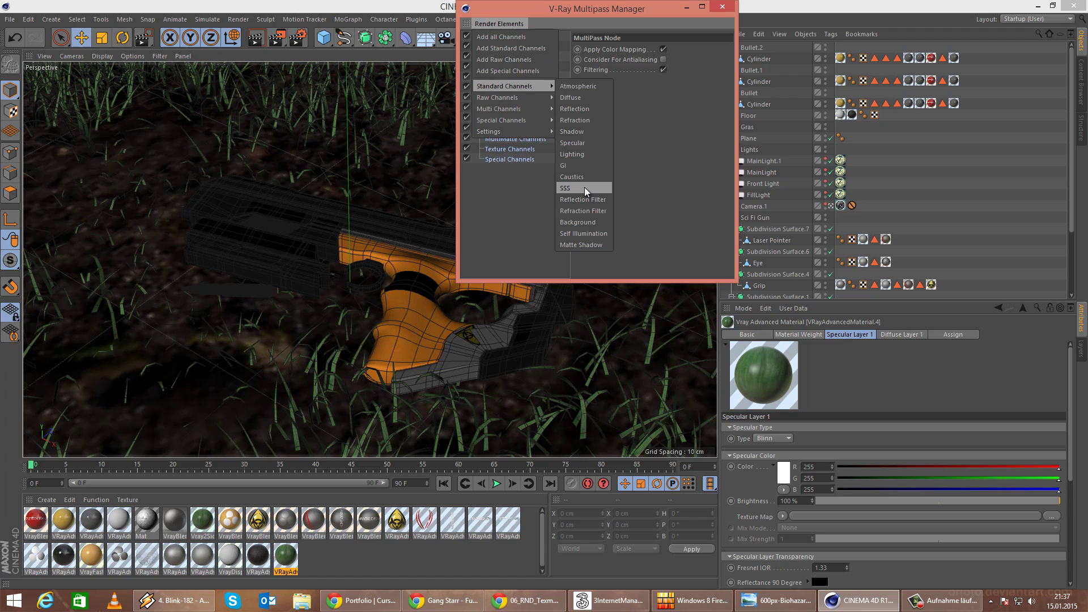
left_click(583, 187)
Add the Sample Rate special channel and close the V-Ray Multipass Manager.
left_click(495, 23)
mouse_move(511, 131)
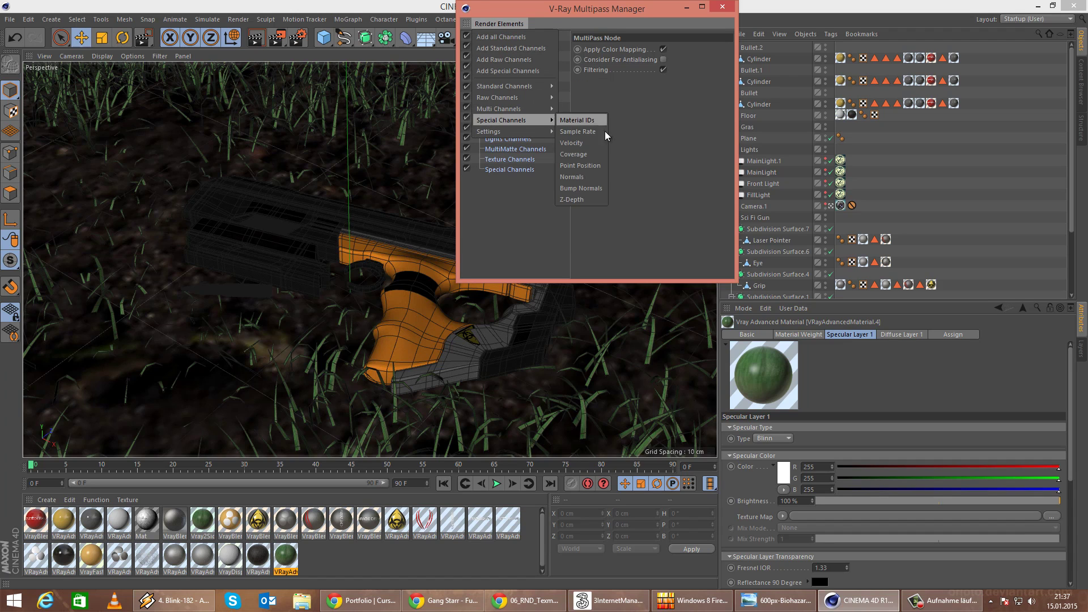
left_click(590, 133)
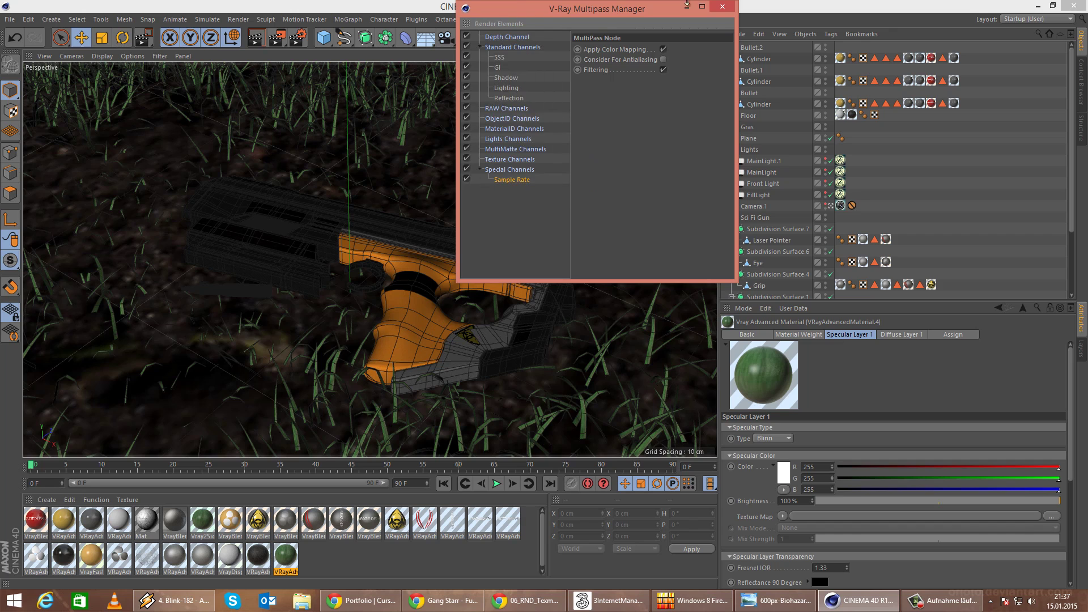
left_click(721, 7)
Start rendering the scene to the Picture Viewer and answer the overwrite question for Gun3.exr.
left_click(238, 19)
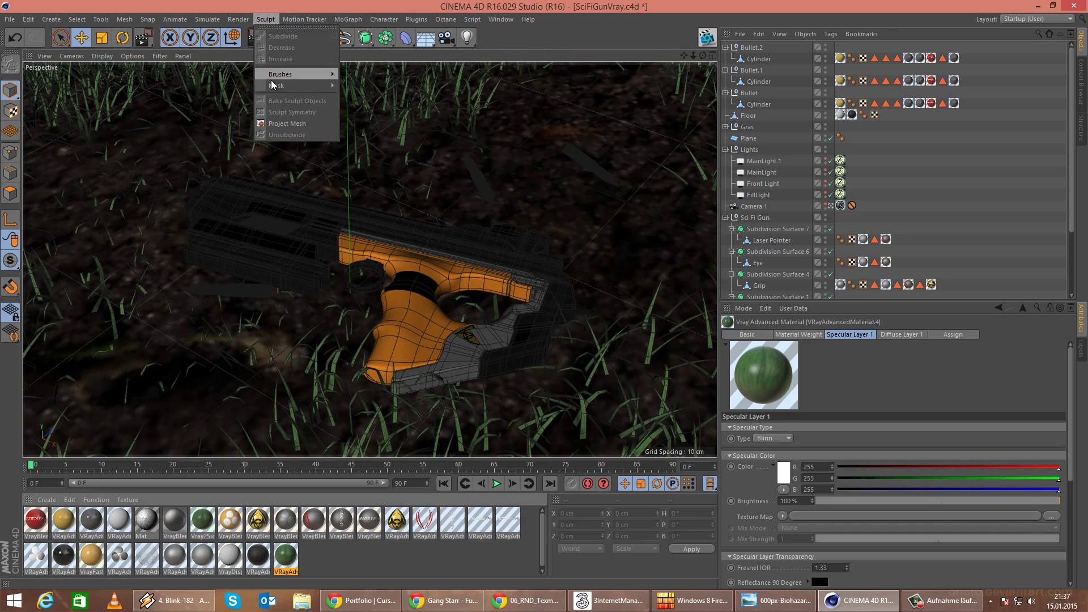
left_click(264, 75)
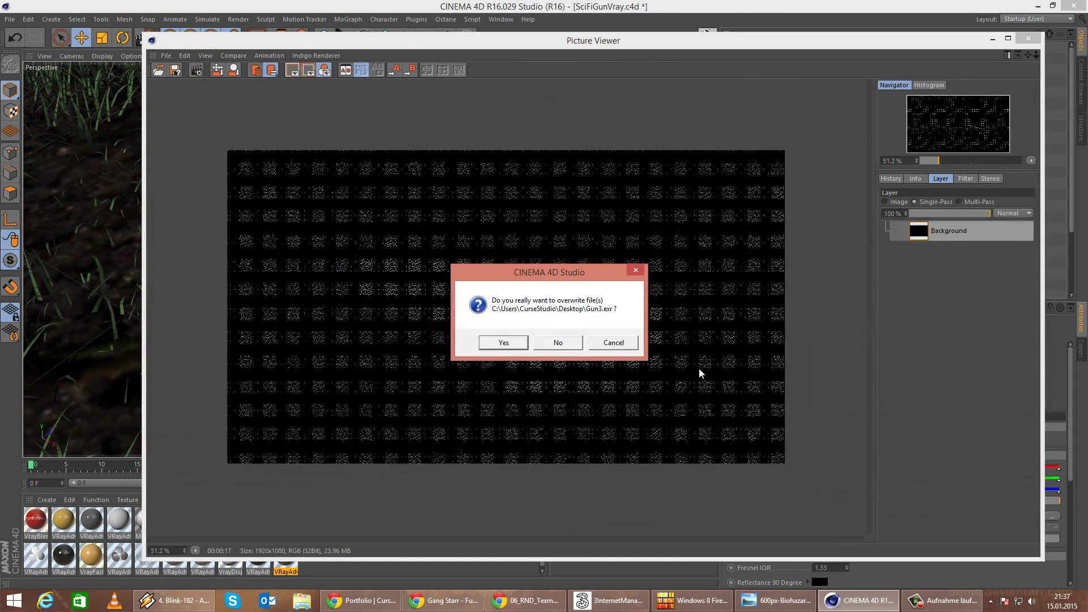
left_click(537, 346)
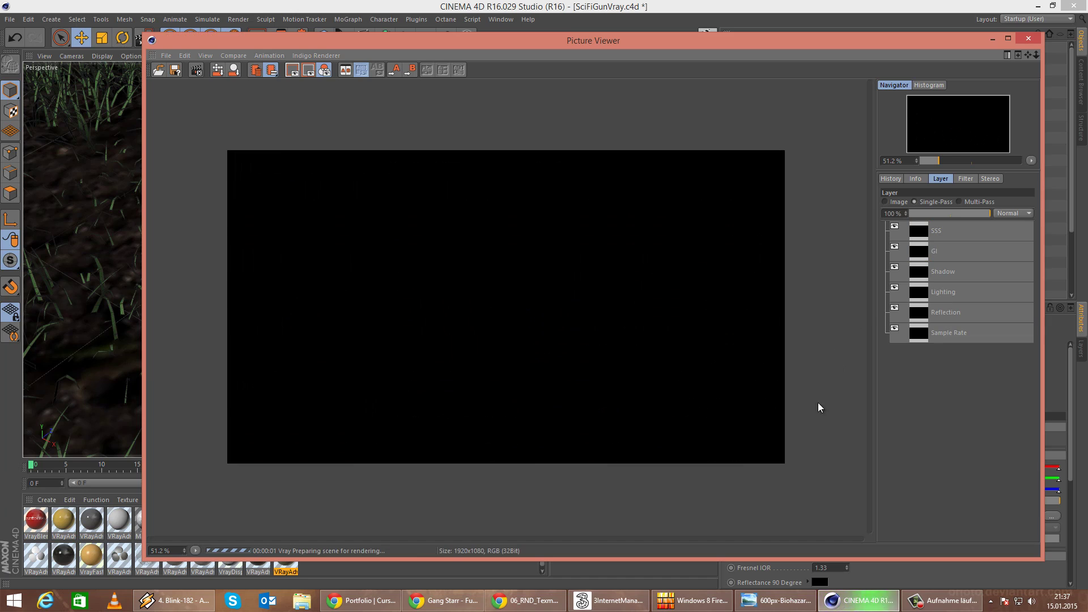
Maximize the Picture Viewer and enlarge the running render to inspect it at 100 %.
scroll(481, 377, "up", 1)
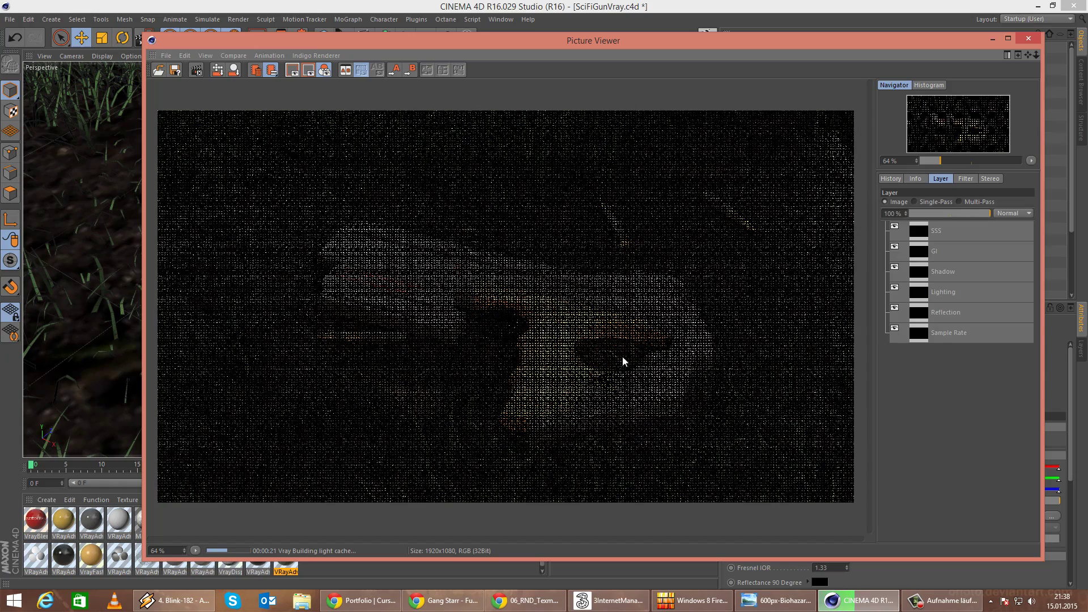
double_click(473, 39)
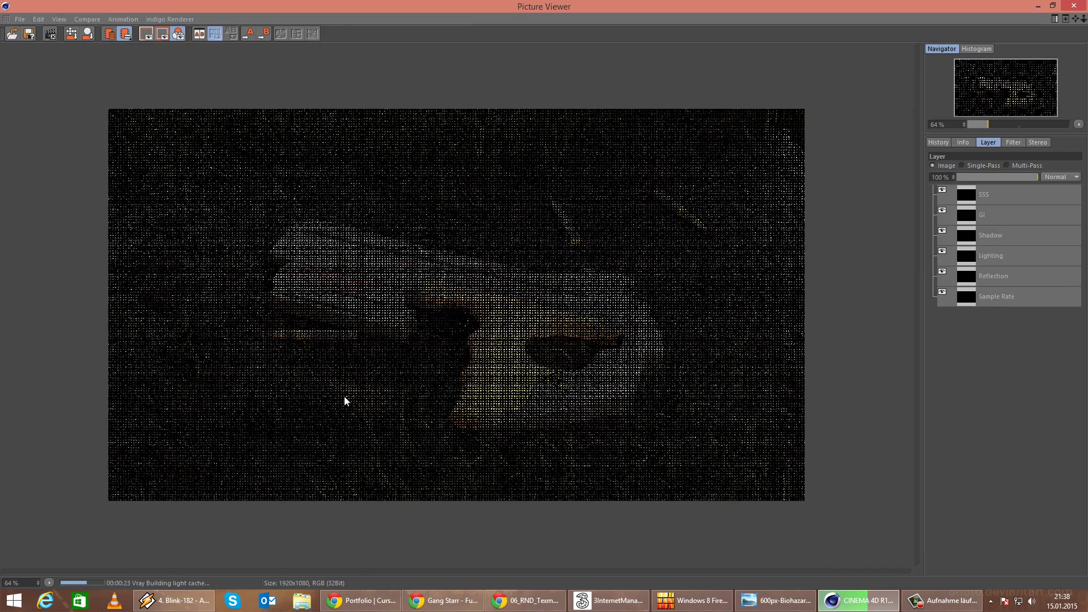
scroll(365, 385, "up", 1)
scroll(428, 382, "down", 1)
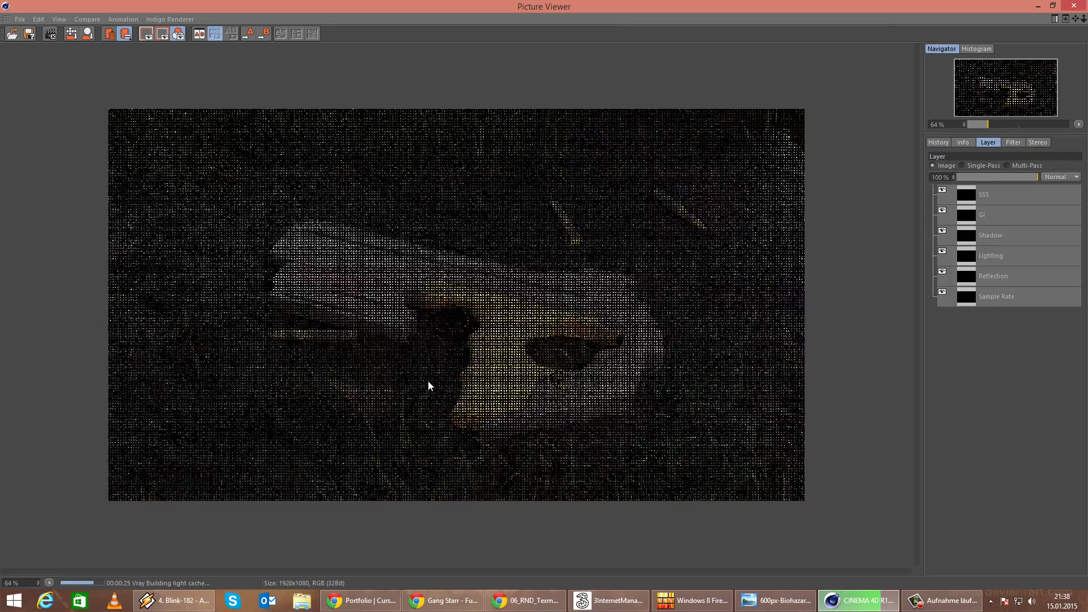
scroll(428, 386, "up", 1)
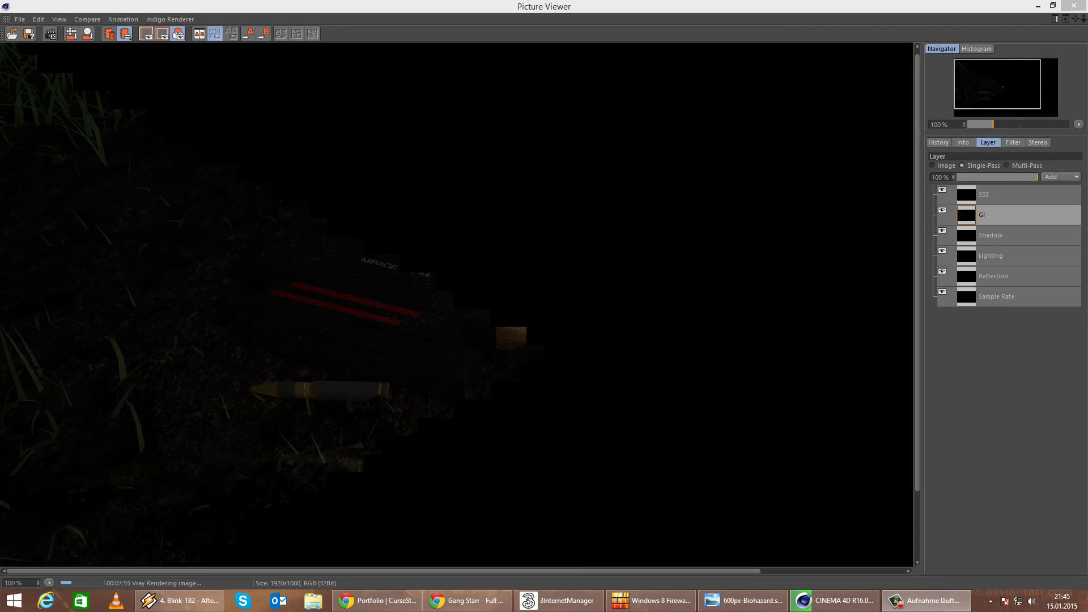
View the SSS, GI and Shadow passes of the running render one after another as single passes.
left_click_drag(342, 357, 516, 261)
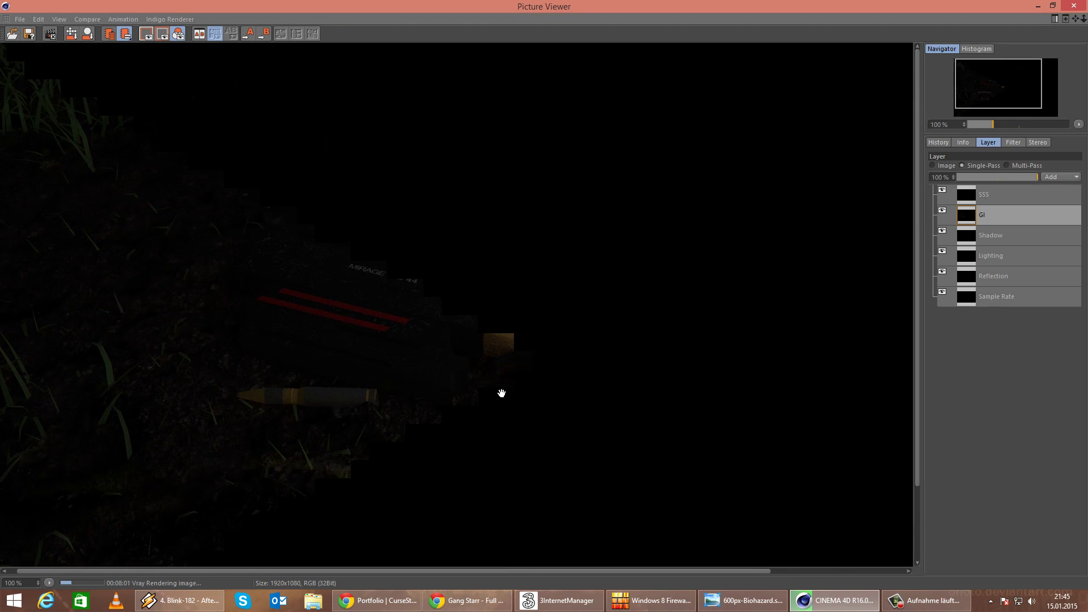
left_click(967, 196)
left_click(969, 220)
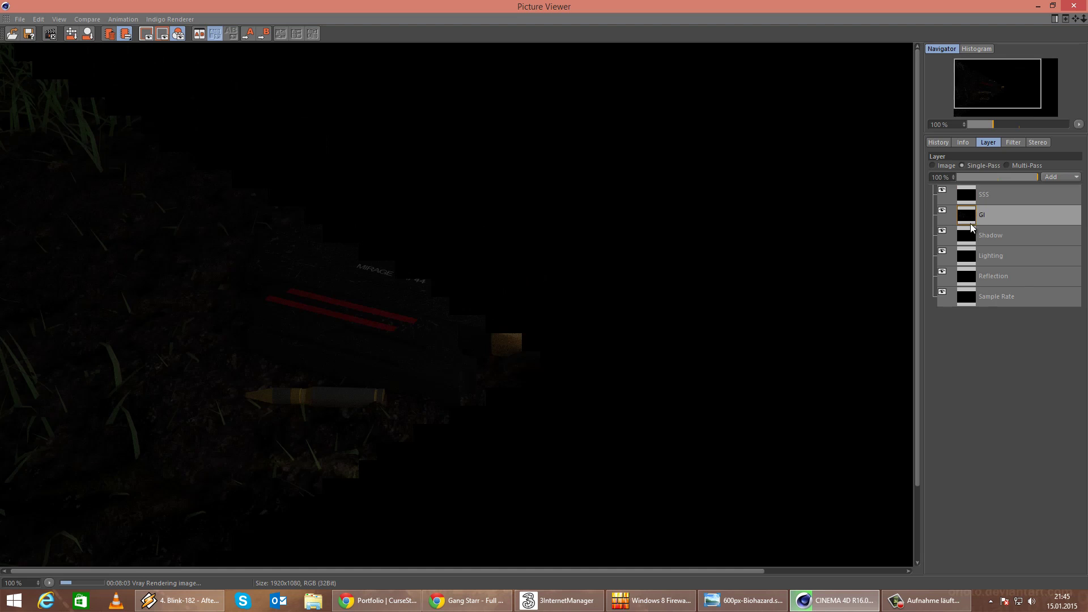
left_click(969, 235)
left_click_drag(202, 374, 420, 429)
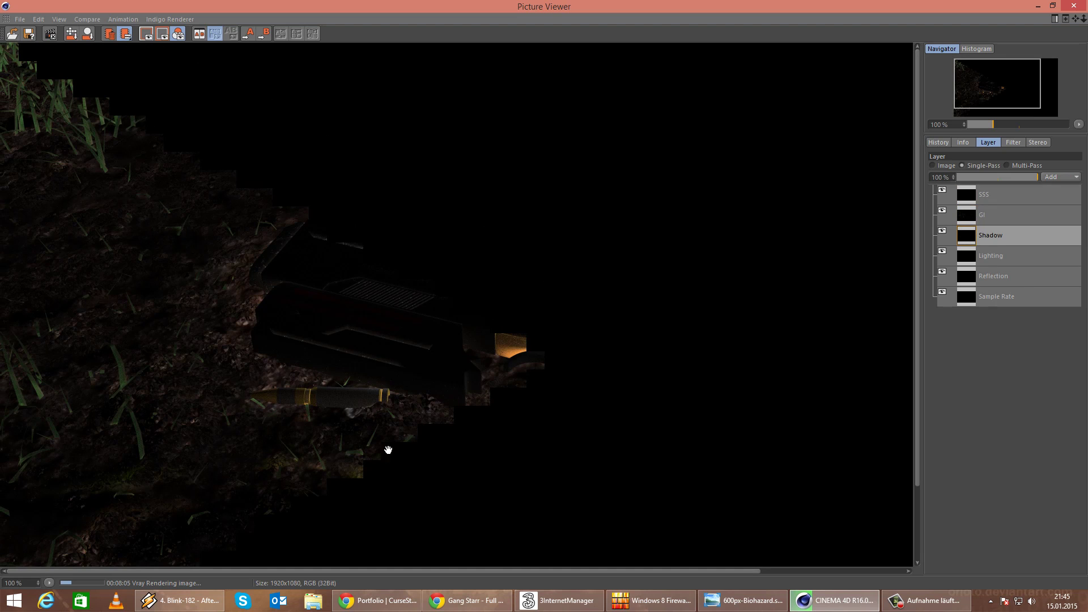
Examine the Lighting, Reflection and Sample Rate passes around the gun, bullet and muddy ground.
left_click(976, 258)
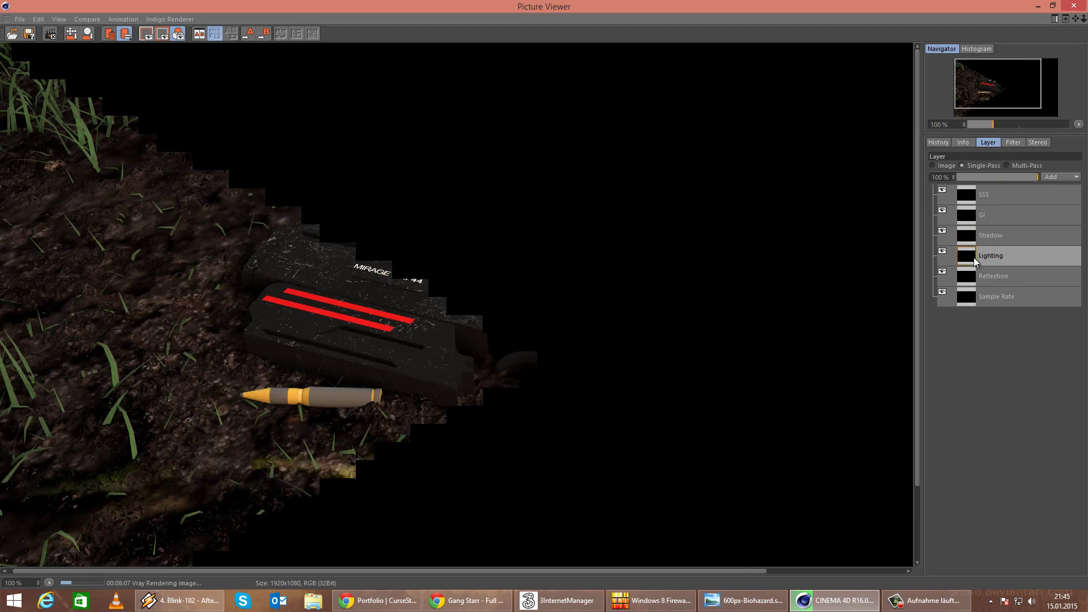
left_click_drag(301, 450, 435, 415)
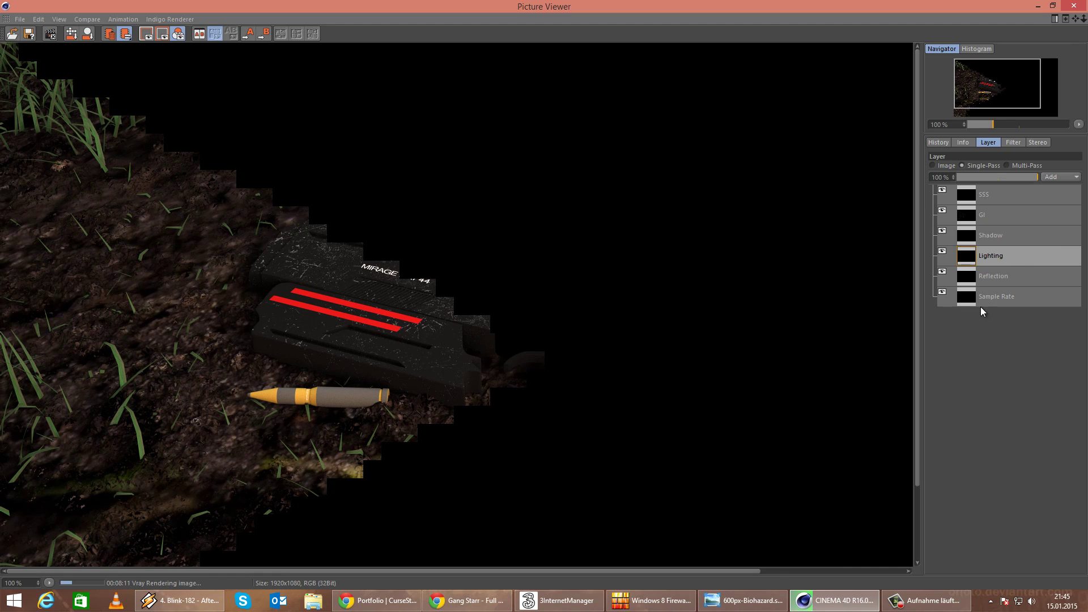
left_click(979, 278)
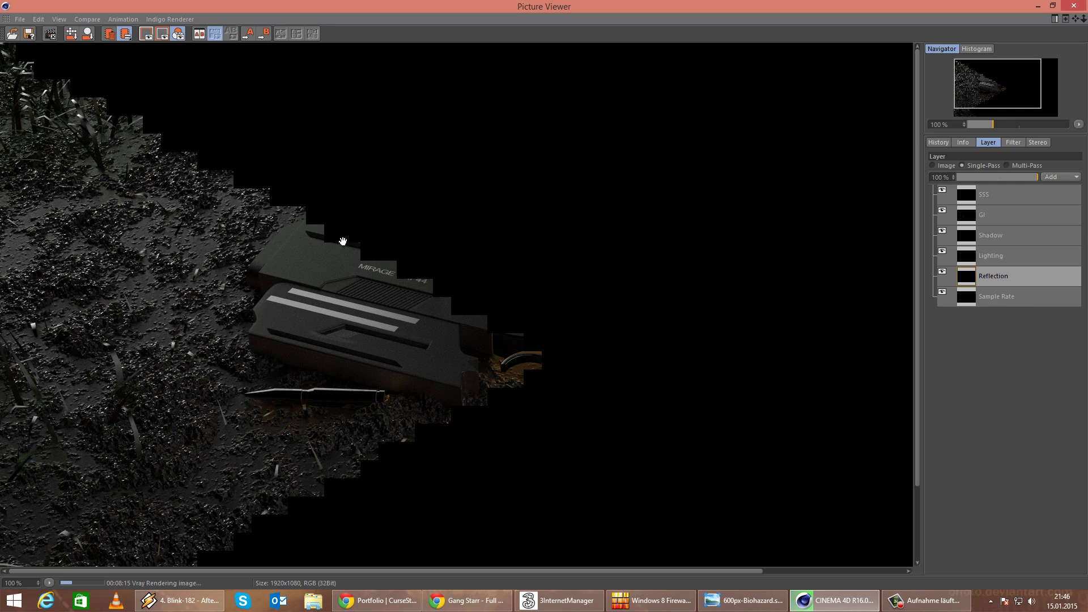
left_click(980, 300)
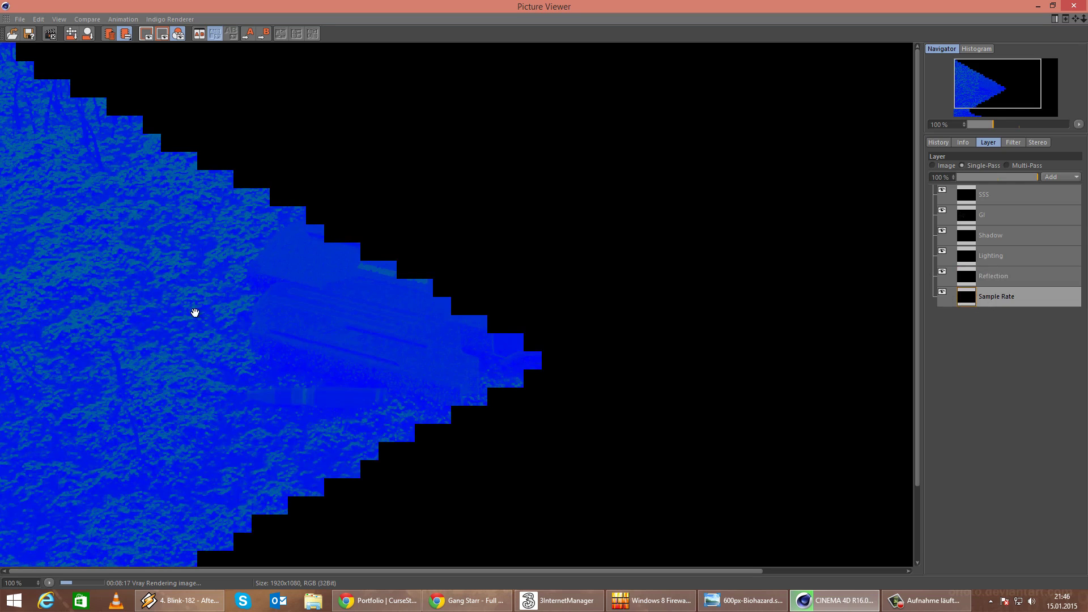
left_click_drag(516, 436, 166, 170)
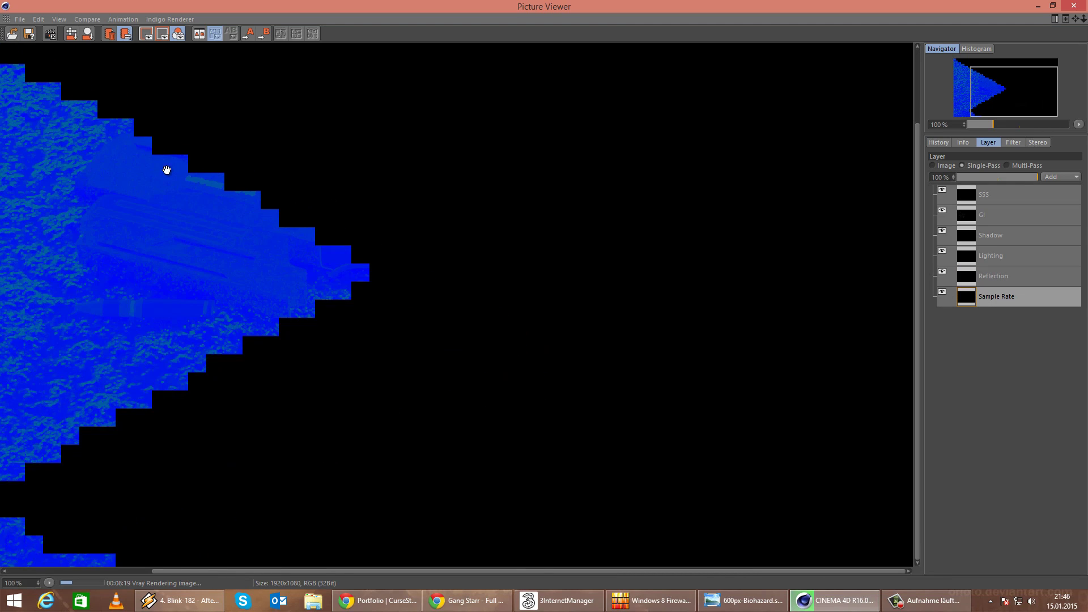
left_click_drag(162, 243, 459, 383)
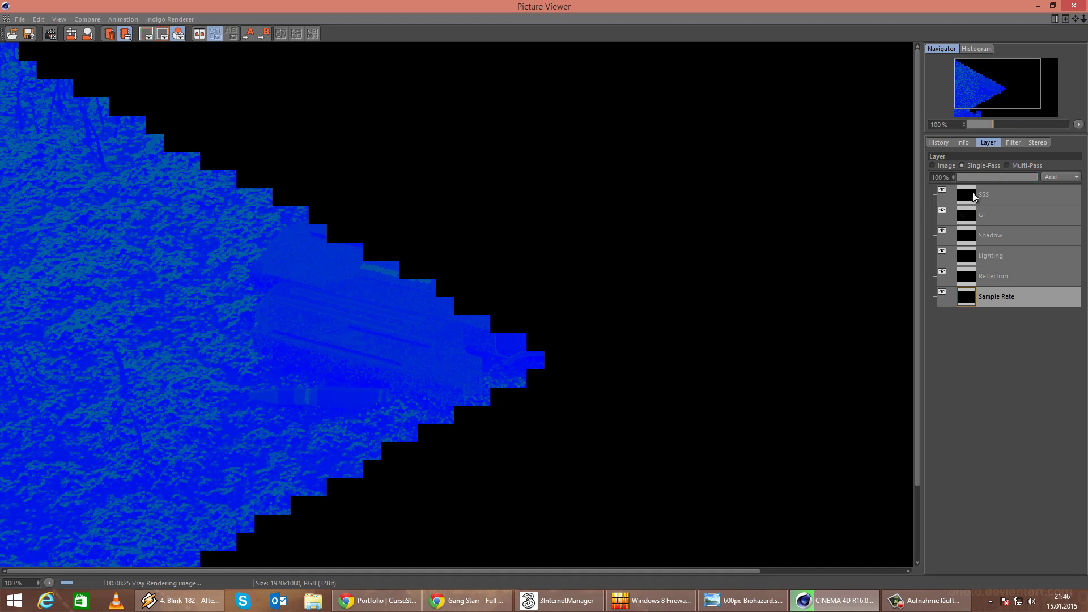
left_click_drag(216, 451, 474, 442)
Compare the GI and Shadow passes, and examine the SSS pass around the orange part of the gun.
left_click(967, 216)
left_click(968, 240)
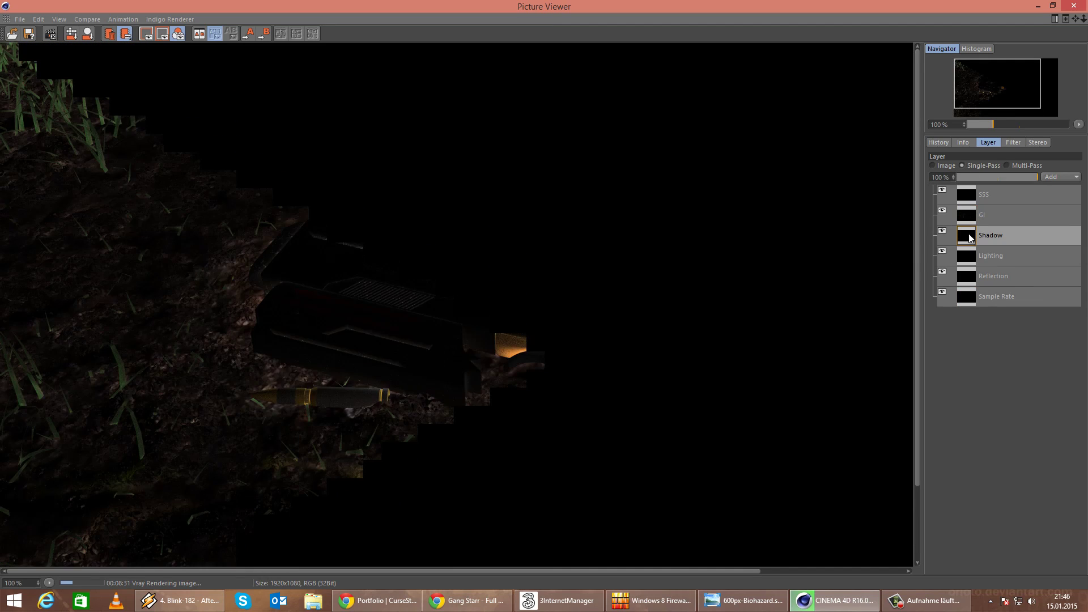
left_click(968, 218)
left_click(968, 198)
left_click_drag(500, 356, 458, 357)
left_click_drag(457, 356, 505, 355)
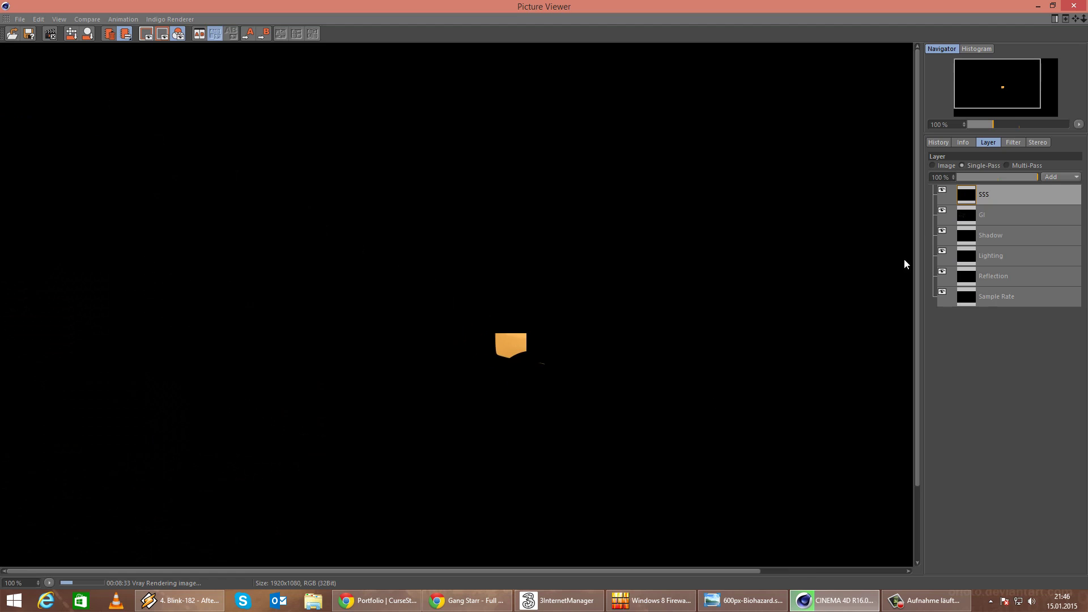
Review the Lighting and Reflection passes again, and return to the GI pass.
left_click(964, 258)
left_click(967, 278)
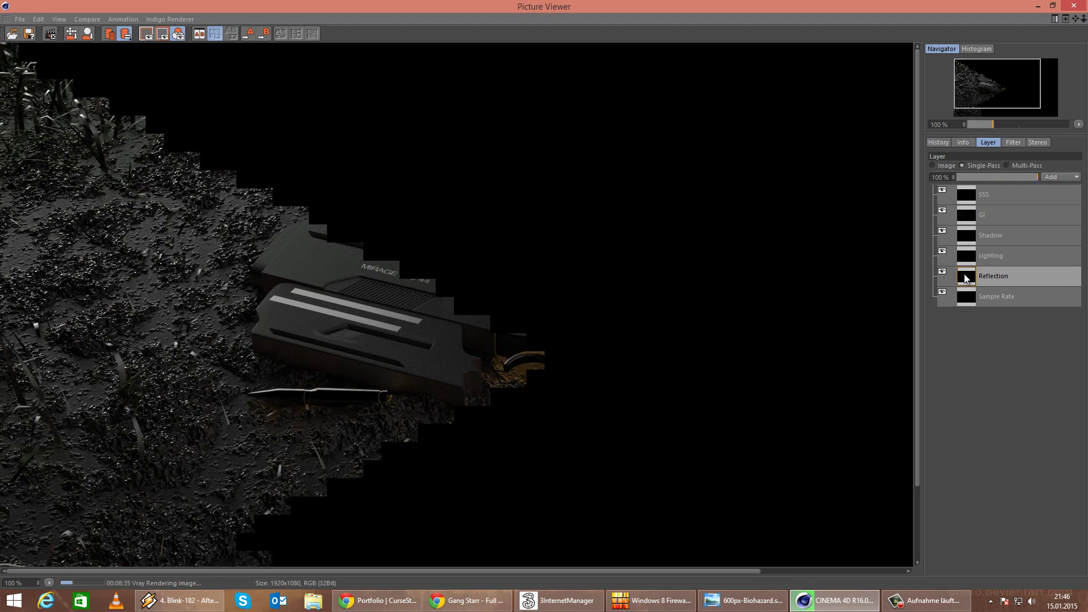
left_click_drag(217, 433, 427, 304)
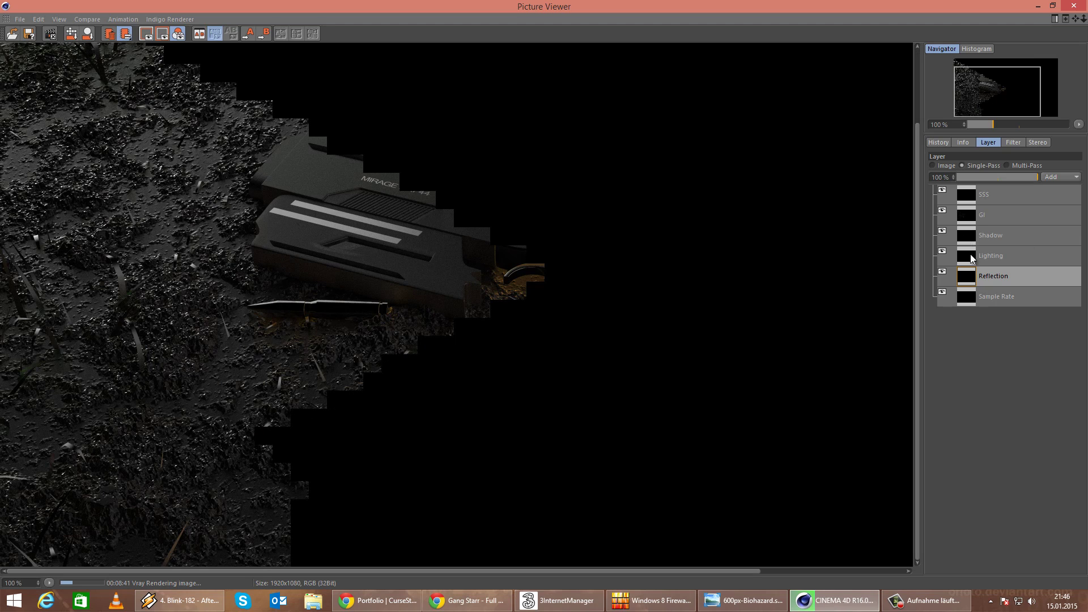
left_click(973, 218)
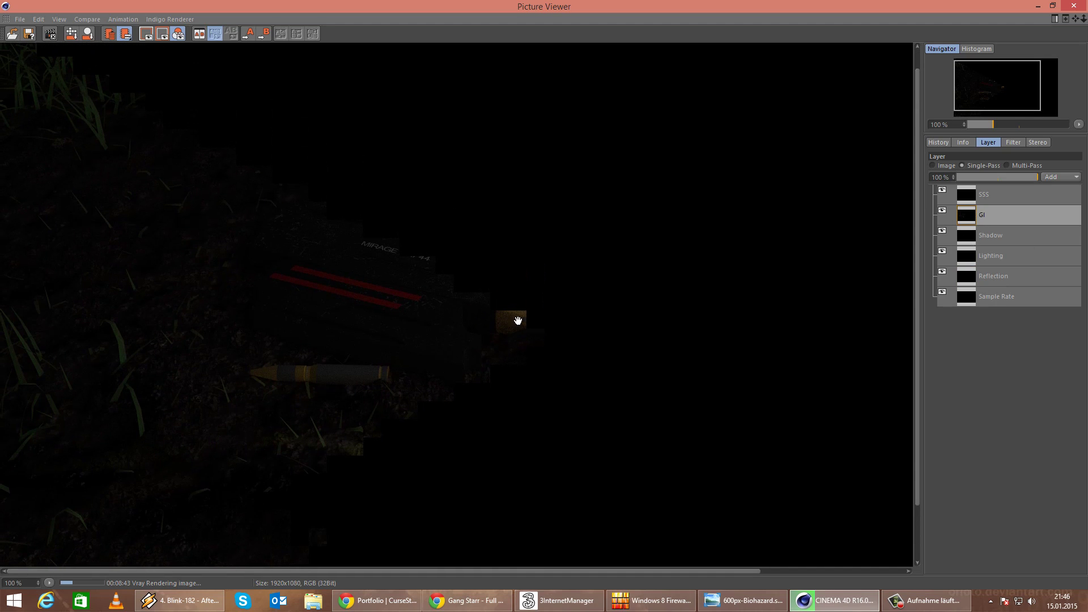
Show the full composited image instead of a single pass and inspect the gun, bullet and ground.
left_click(946, 166)
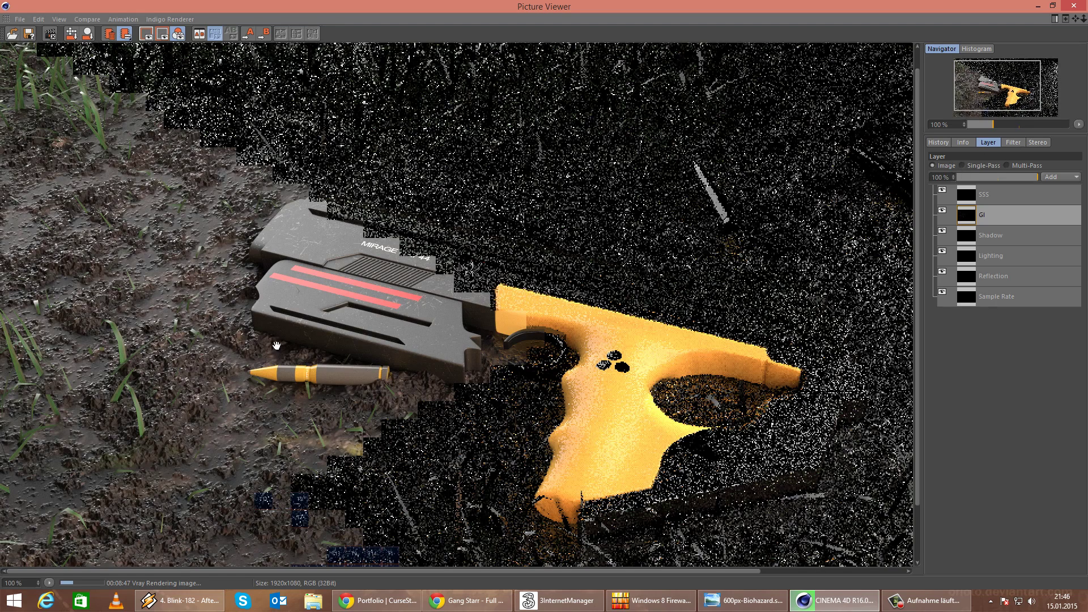
scroll(303, 407, "down", 1)
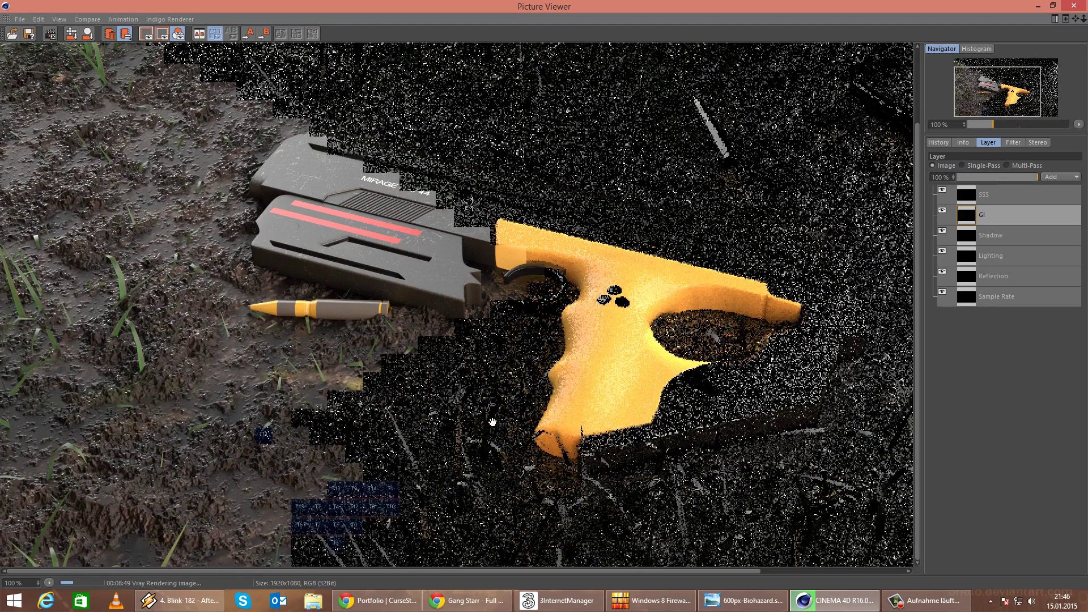
left_click_drag(469, 408, 341, 391)
left_click_drag(503, 429, 100, 331)
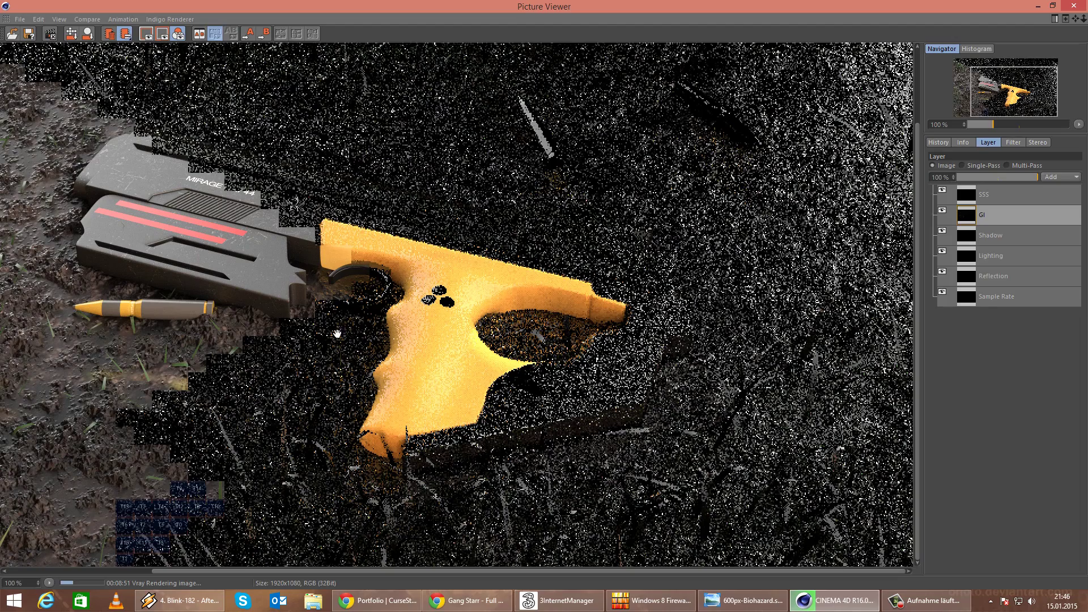
left_click_drag(124, 380, 494, 347)
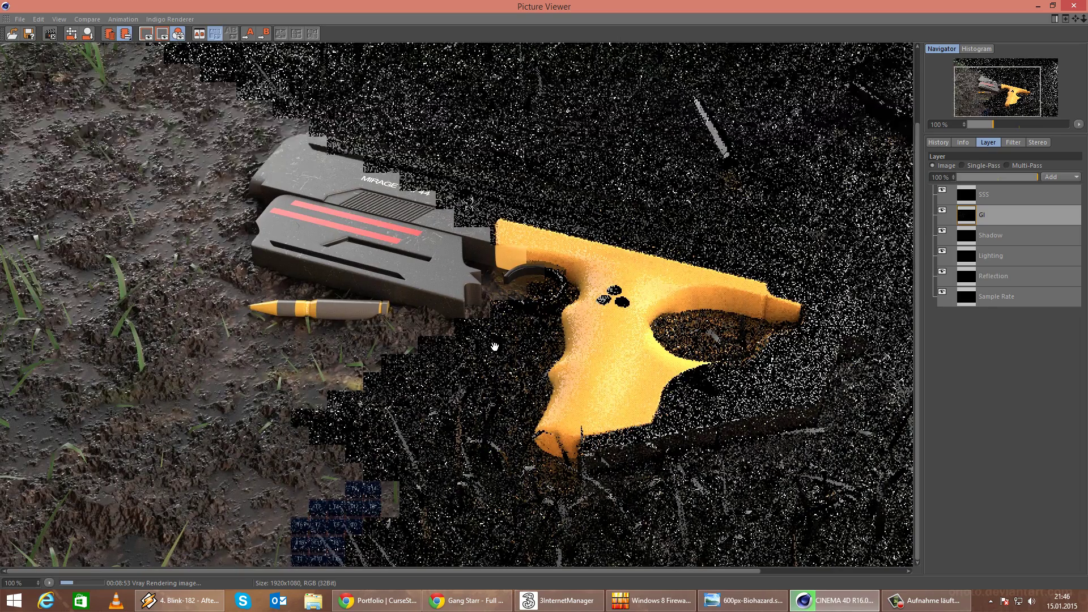
Look over the partly rendered image, comparing the gun barrel, the yellow grip and the muddy ground with its grass.
left_click_drag(327, 279, 285, 494)
left_click_drag(267, 318, 593, 325)
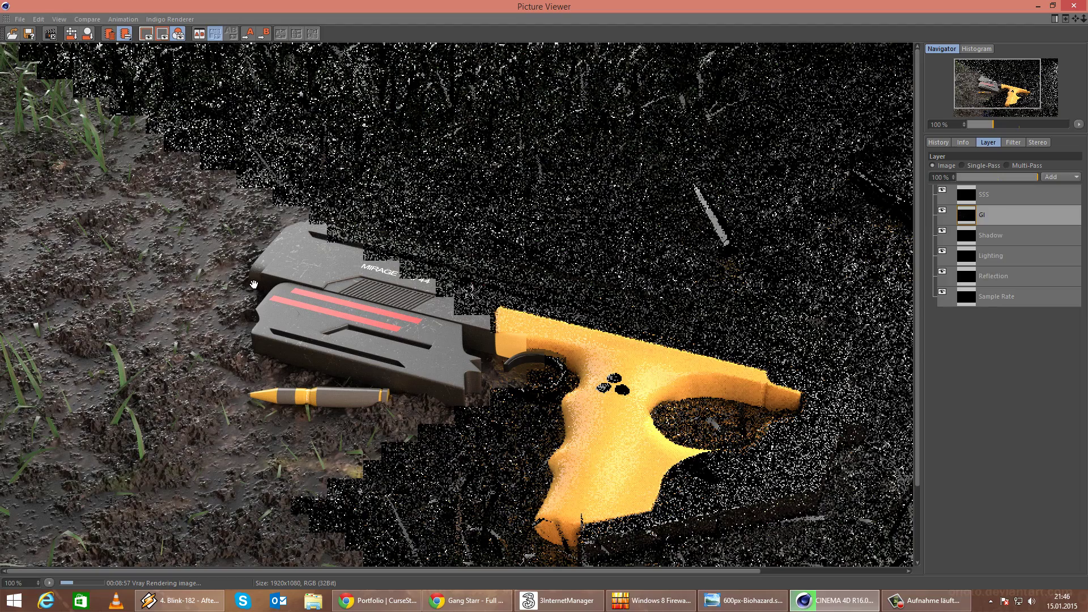
left_click_drag(255, 272, 539, 161)
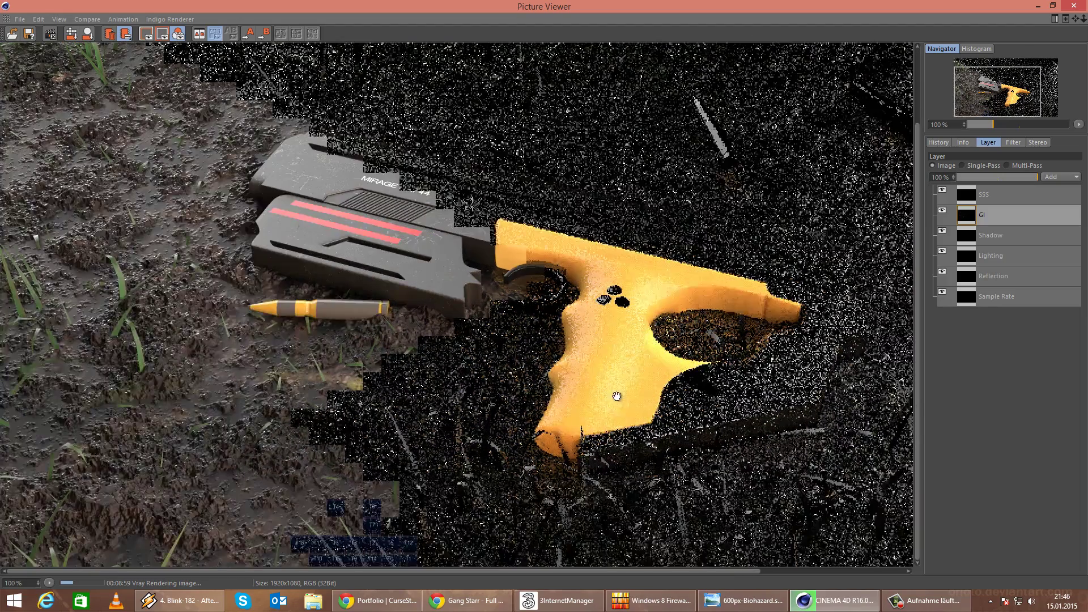
left_click_drag(599, 407, 194, 295)
left_click_drag(434, 271, 554, 245)
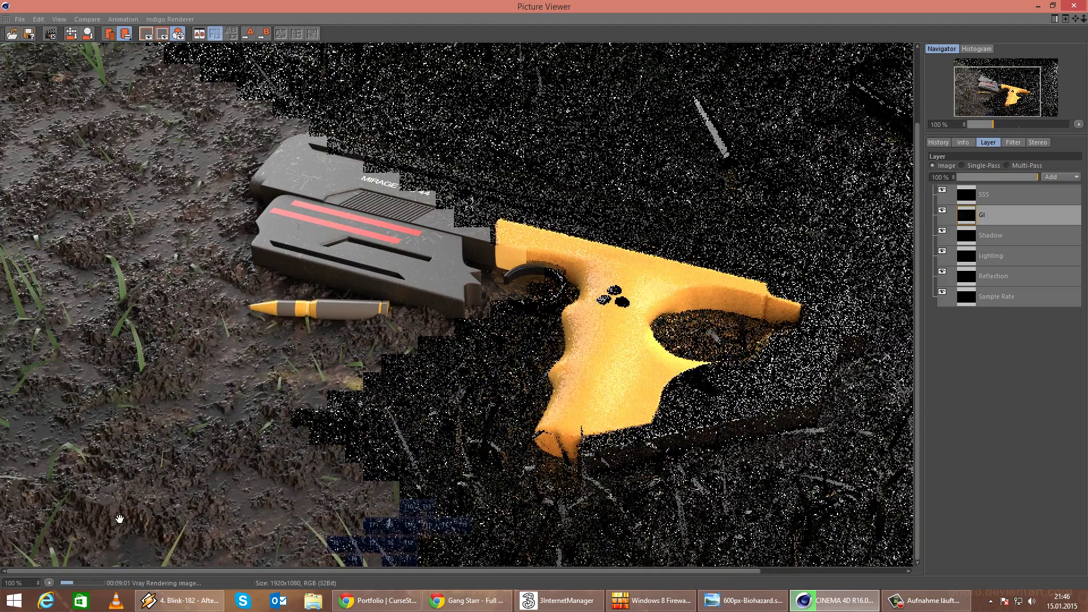
Switch to the browser to view the finished gun image on the CurseStudio portfolio page, and return to the Picture Viewer.
left_click(375, 601)
left_click(376, 604)
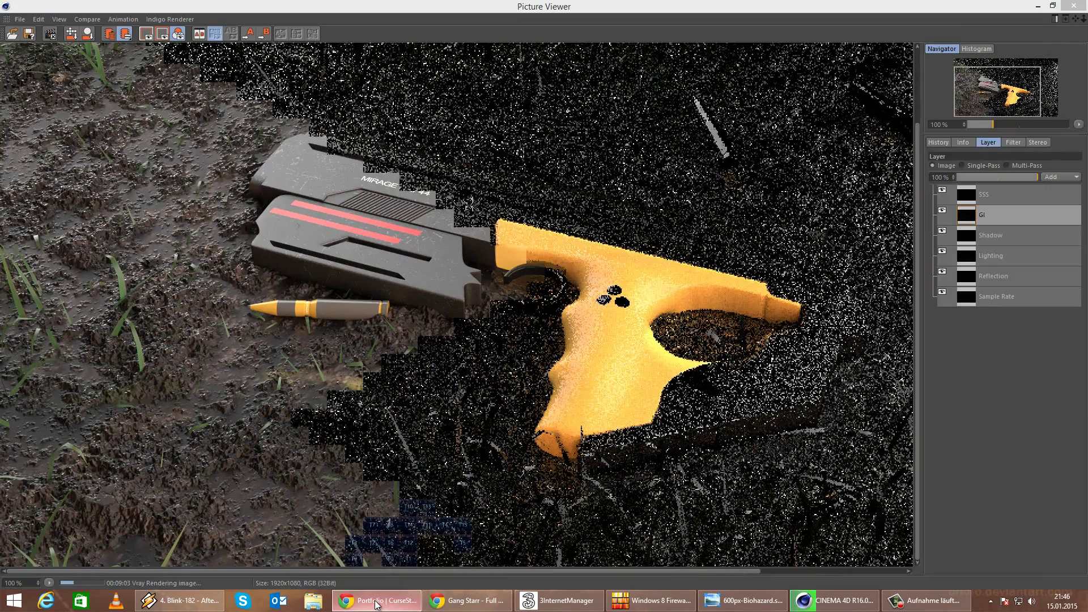
left_click(390, 606)
left_click(390, 607)
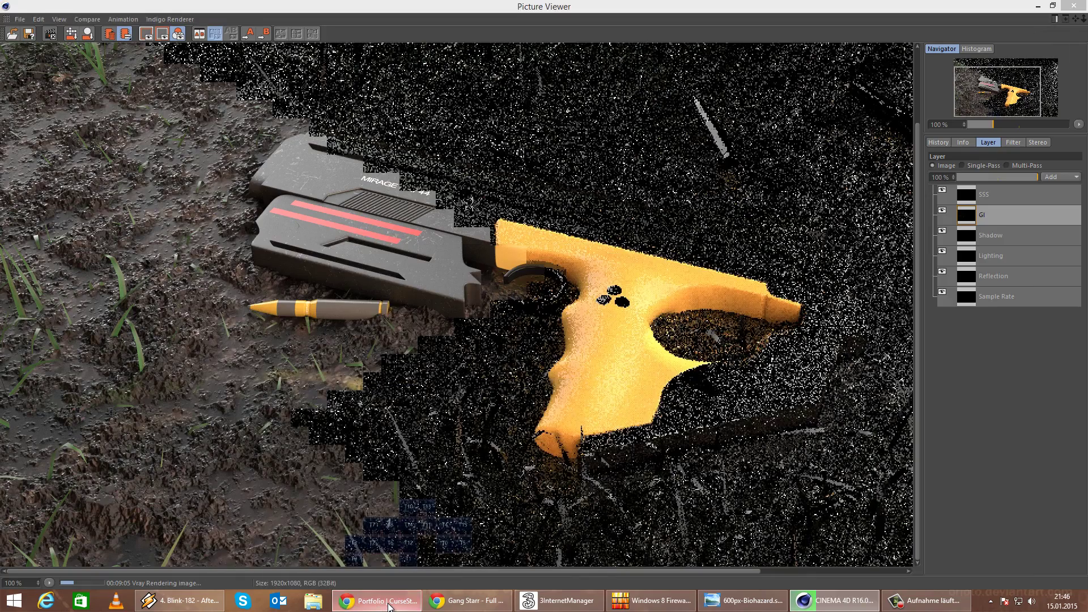
left_click(390, 607)
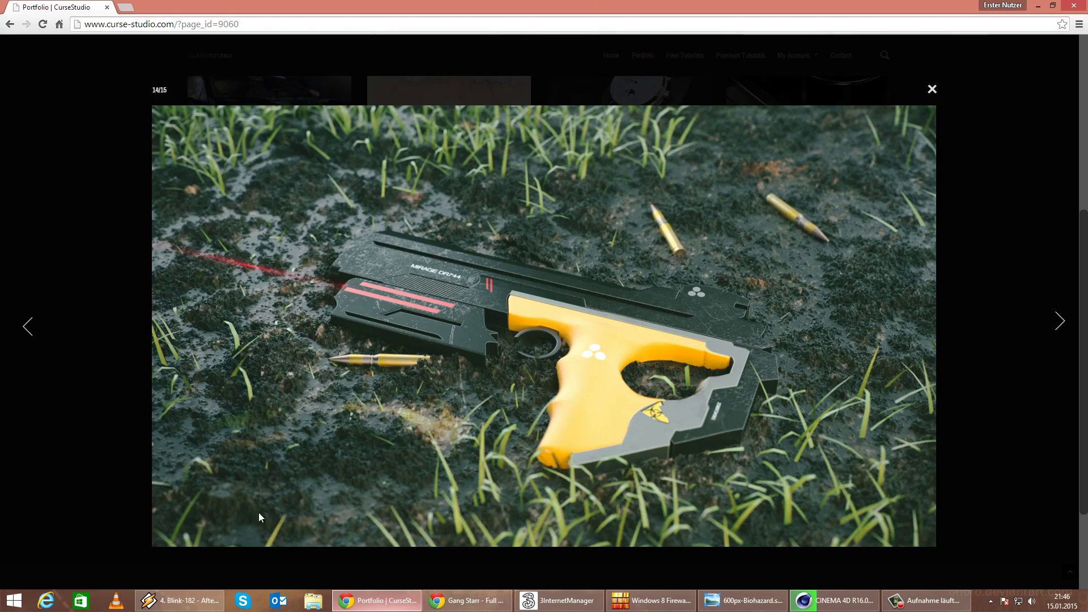
left_click(367, 605)
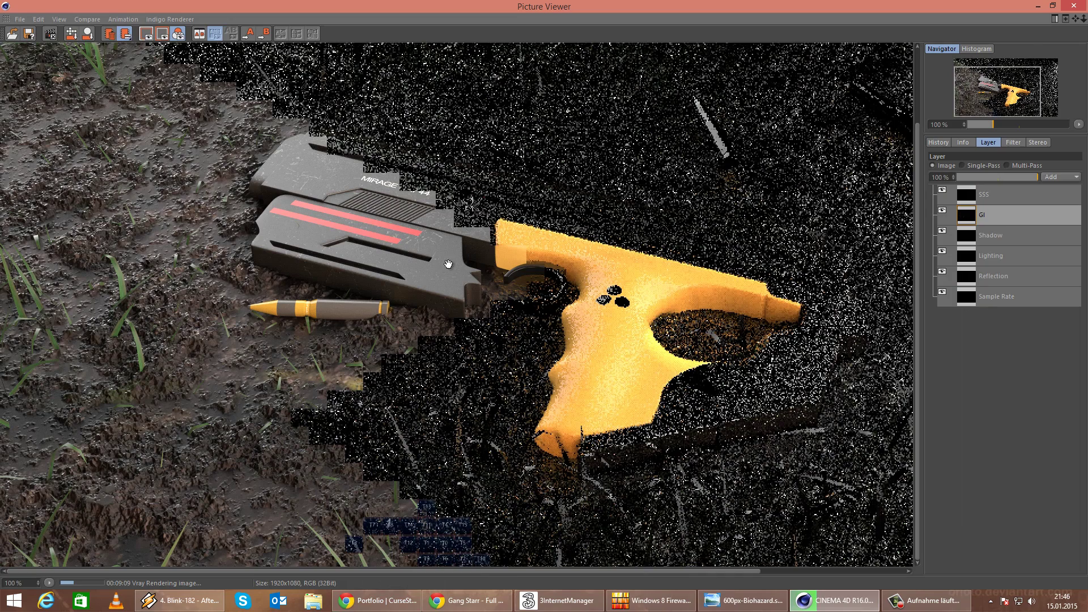
Close the Picture Viewer and stop the running V-Ray render.
left_click_drag(457, 279, 447, 419)
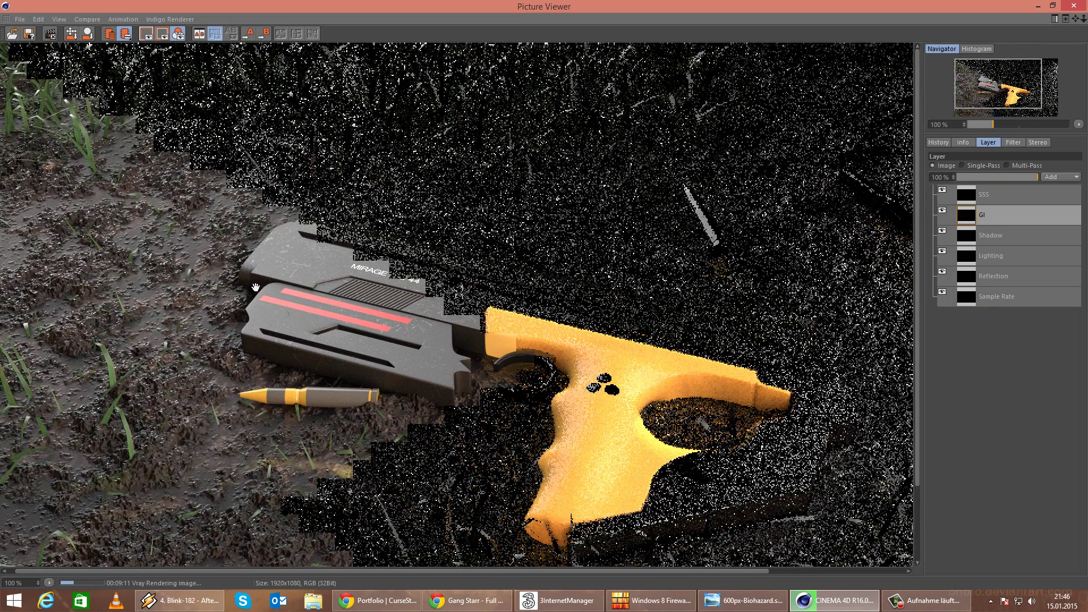
left_click_drag(256, 287, 371, 334)
left_click(1074, 6)
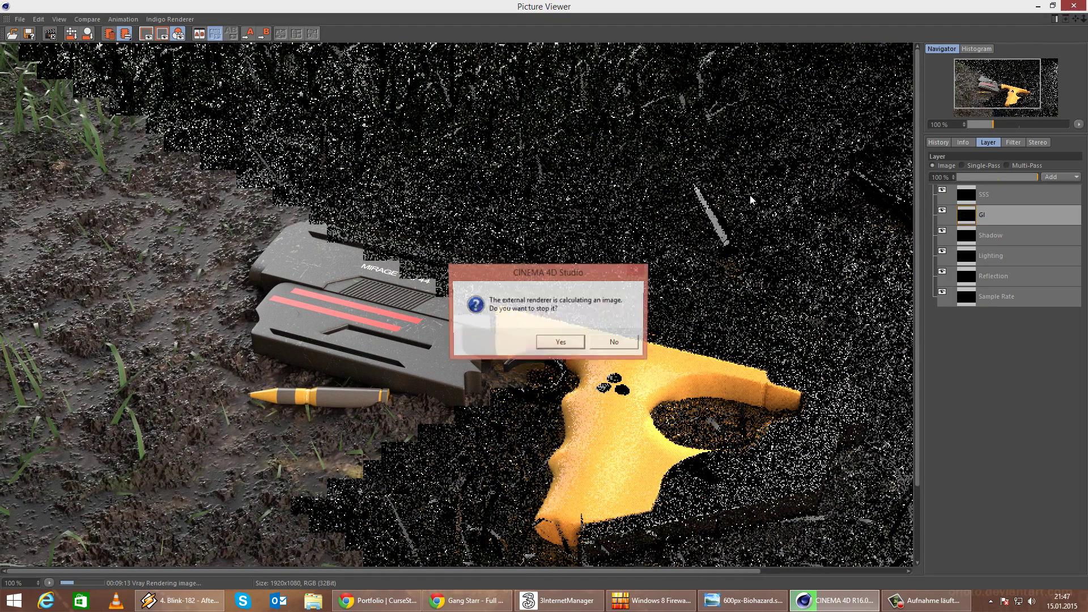
left_click(540, 344)
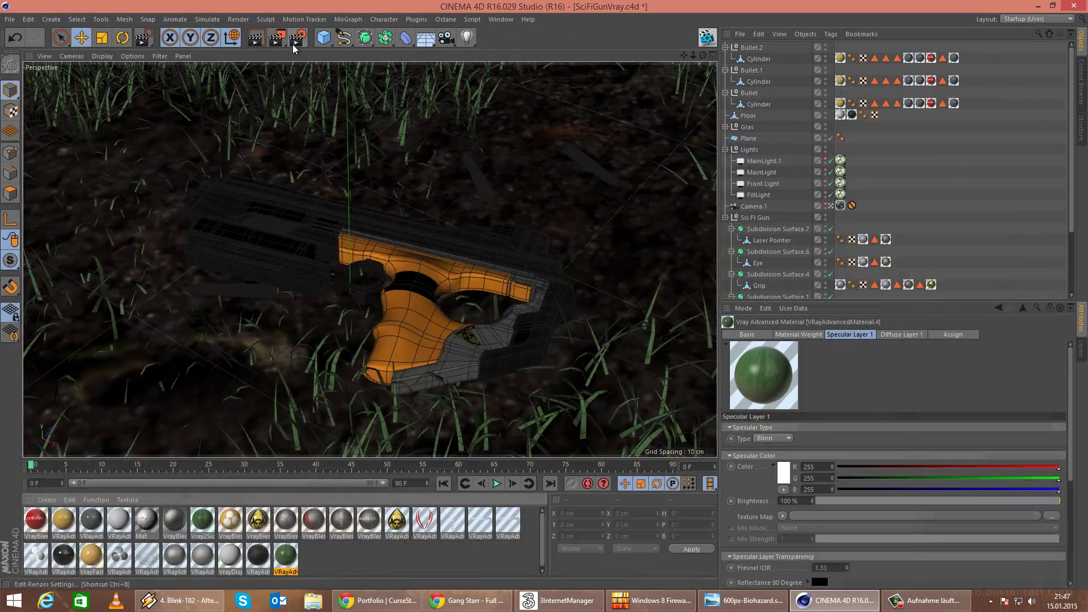
Turn off Subpixel mapping in the VrayBridge color mapping settings.
left_click(297, 38)
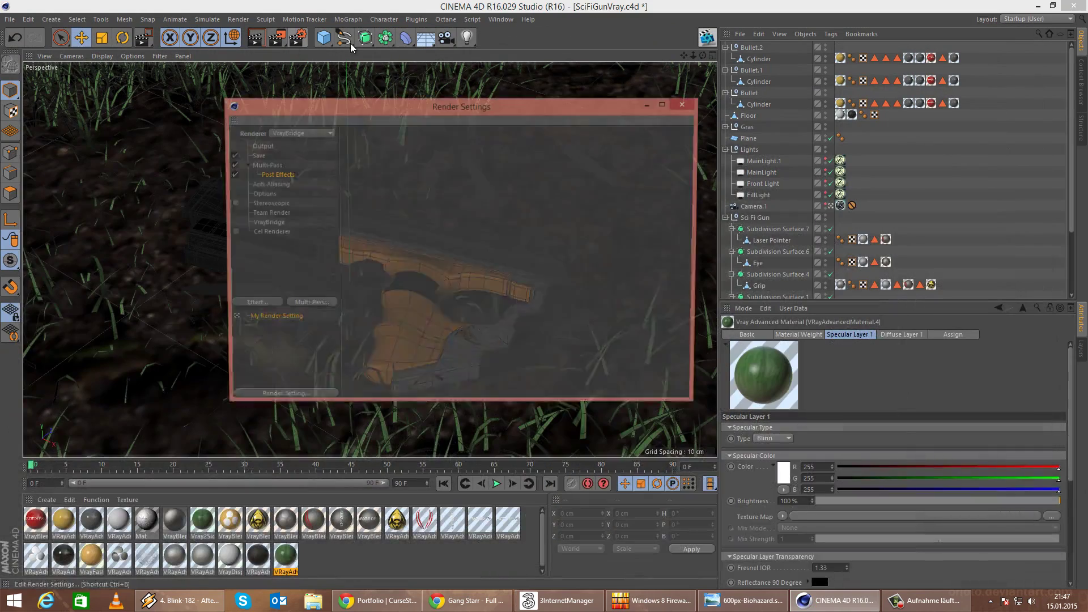
left_click(270, 224)
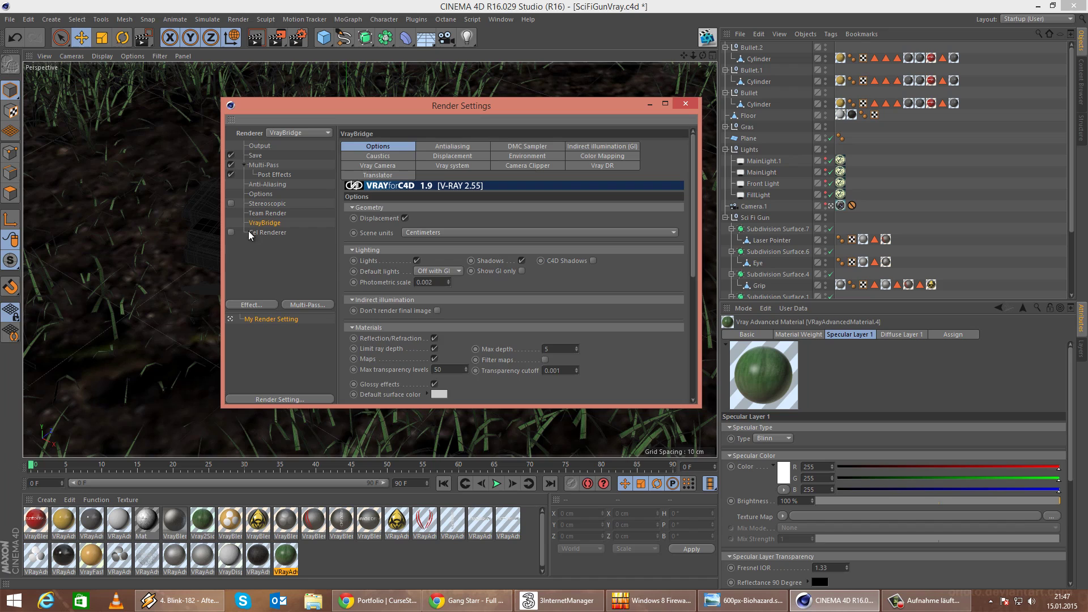
left_click(579, 155)
left_click(587, 212)
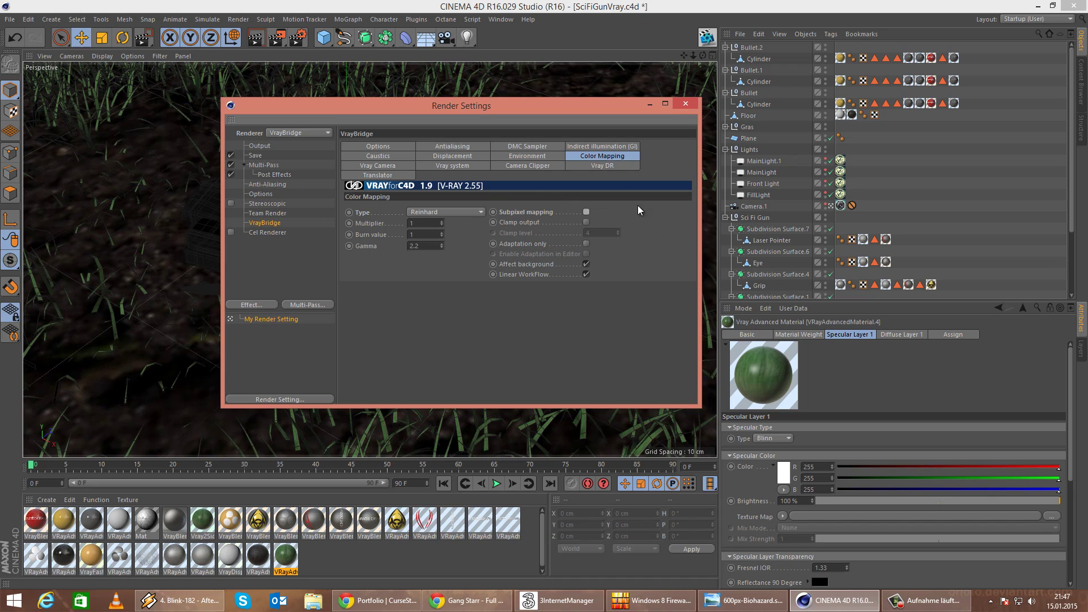
Set the V-Ray Adaptive DMC antialiasing to a max subdivision of 12 and a threshold of 0.025, and close the render settings.
left_click(607, 146)
left_click(514, 146)
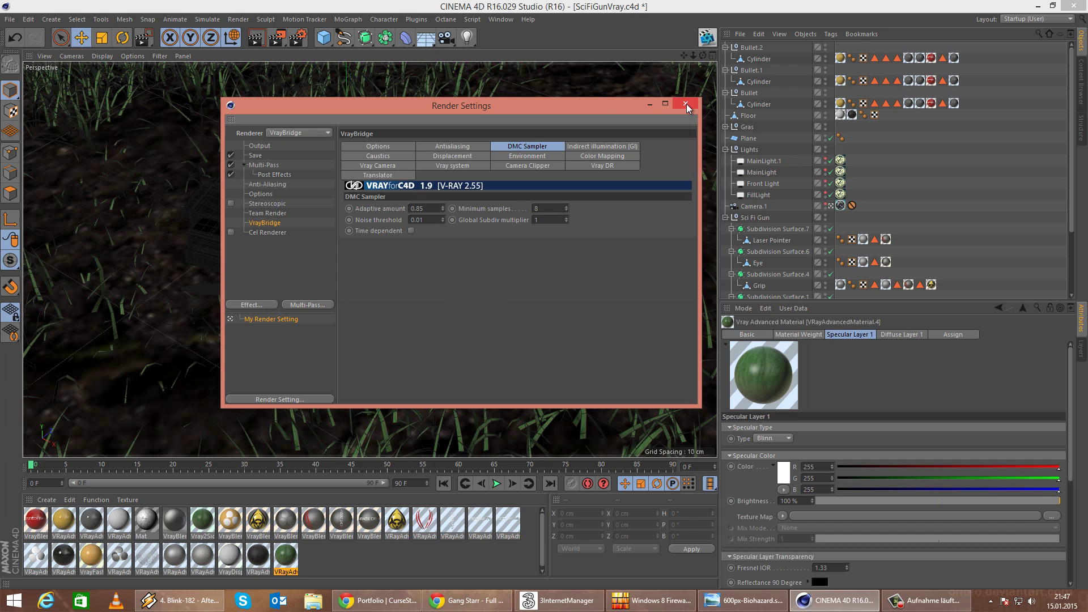
left_click(460, 147)
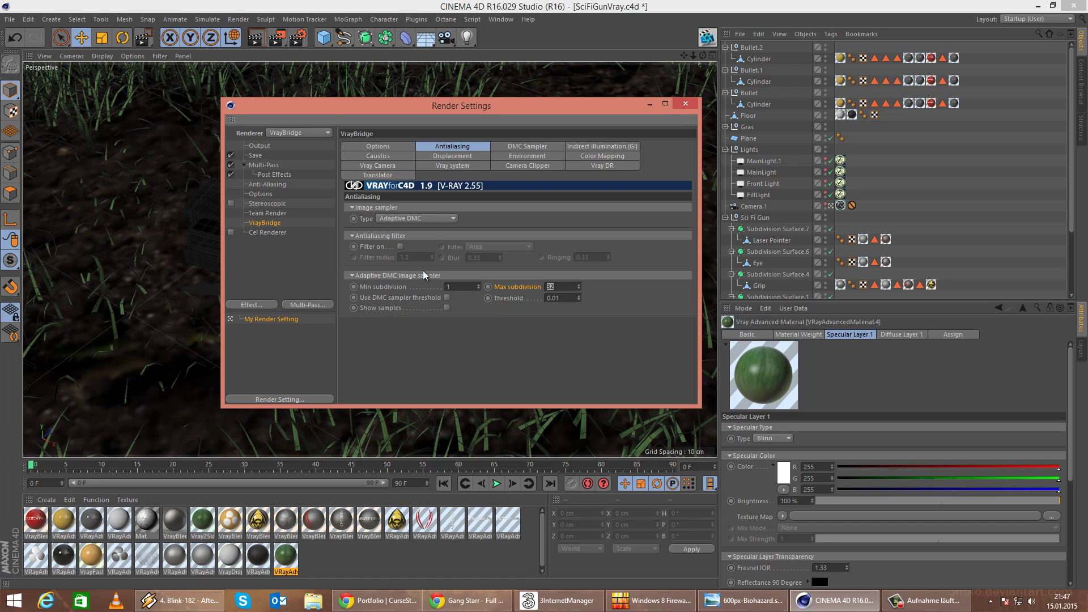
type("12")
type("0.025")
left_click(582, 328)
left_click(685, 104)
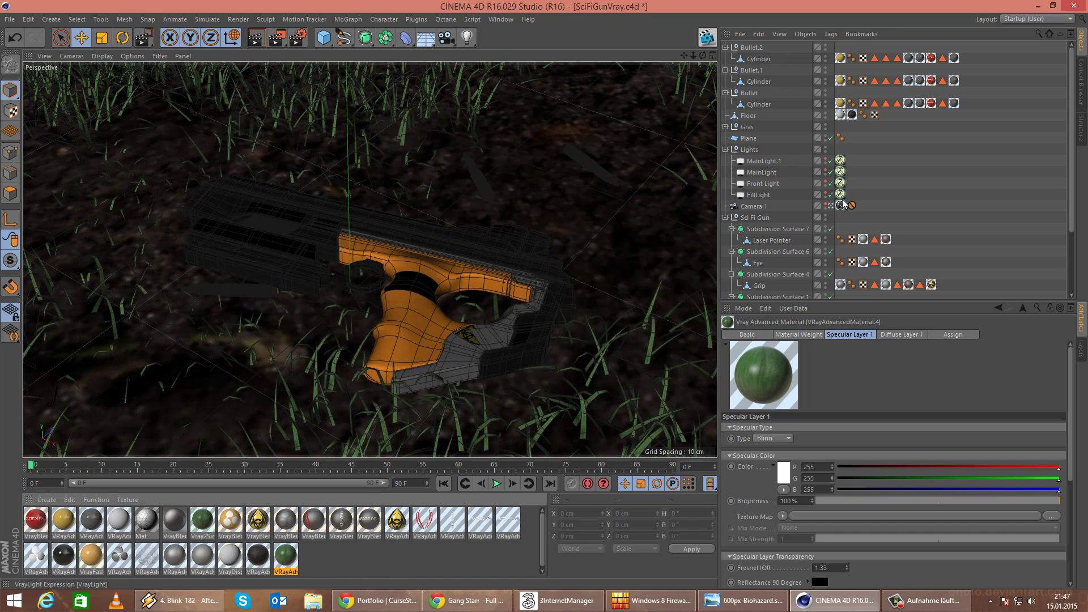
Select Camera.1 and leave its view to see the camera's focus plane from outside.
left_click(903, 199)
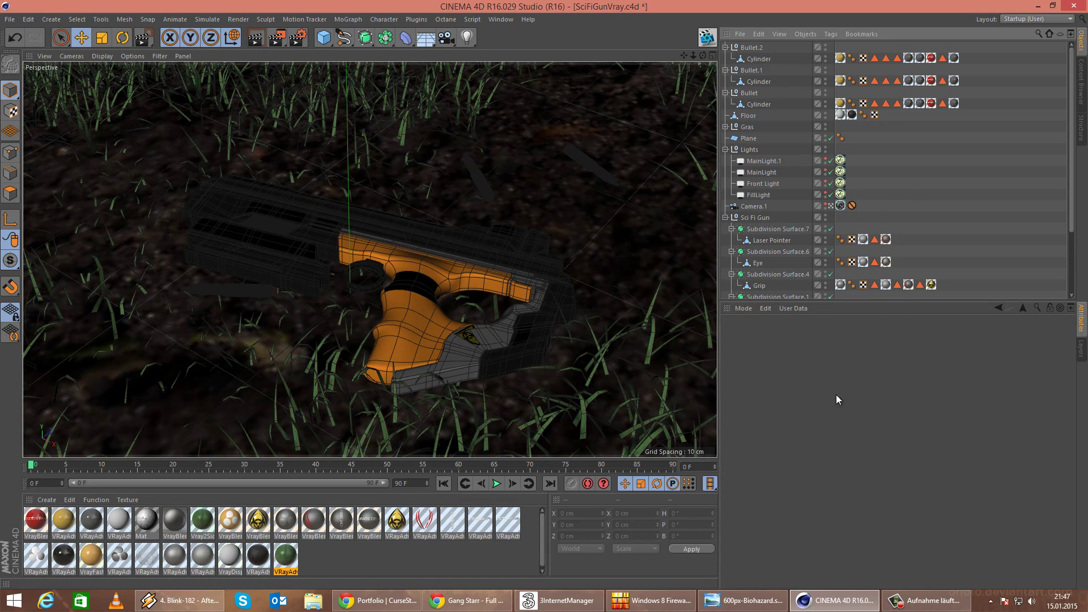
left_click(841, 205)
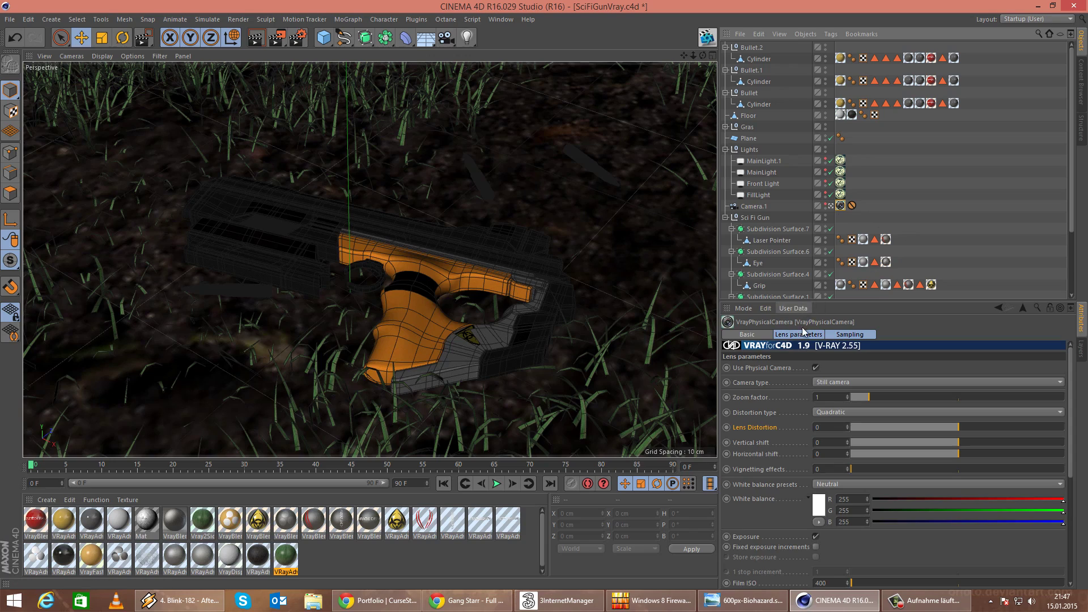
left_click(763, 208)
left_click(831, 206)
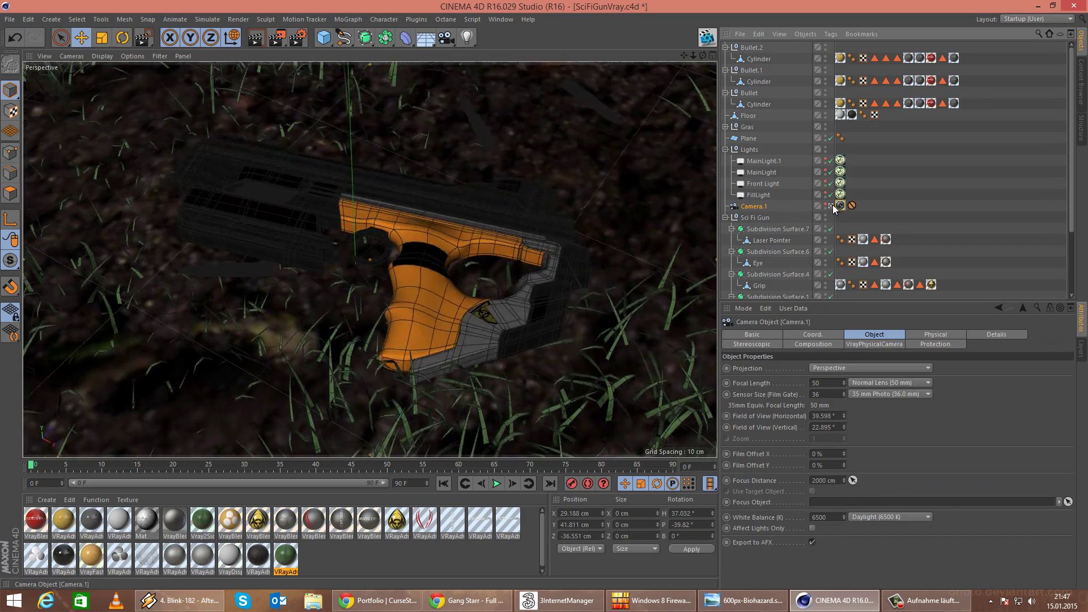
left_click_drag(471, 206, 636, 206, "alt")
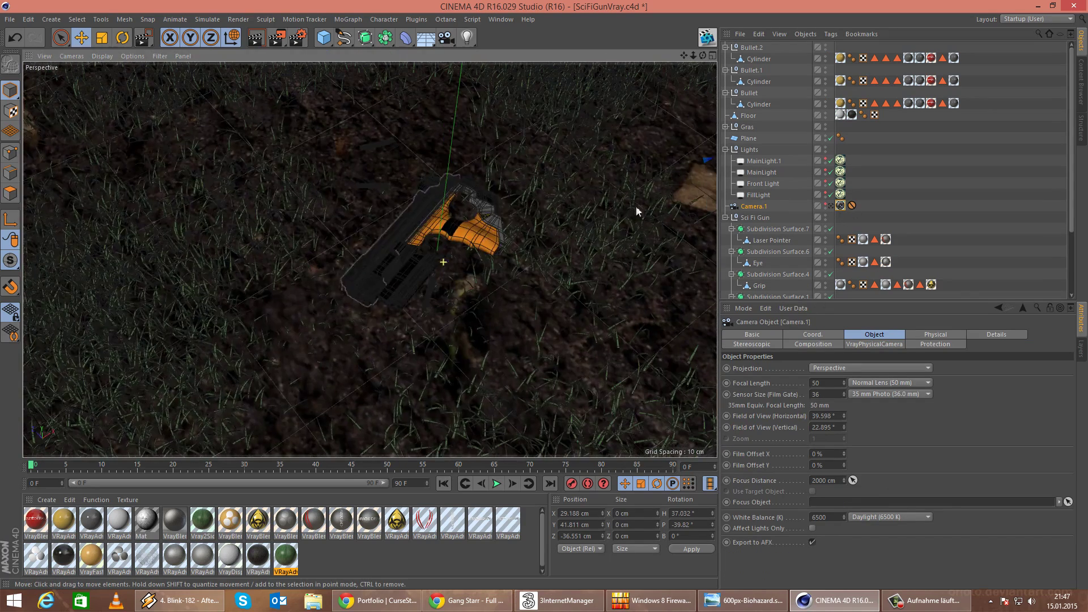
left_click(826, 205)
left_click_drag(356, 244, 485, 195, "alt")
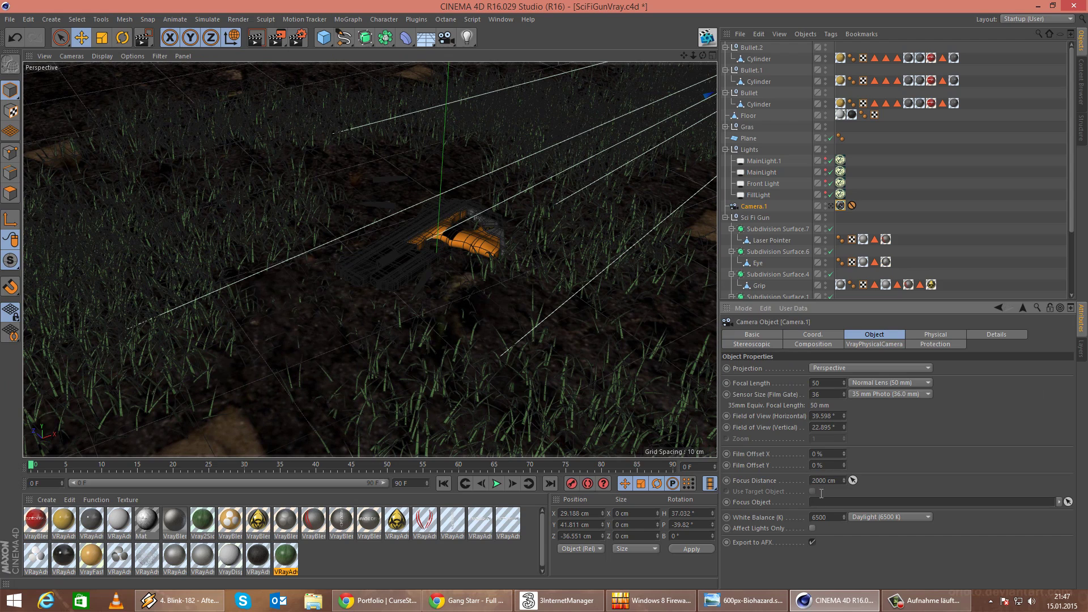
Set Camera.1's focus distance to 63.5 cm, placing the focus point on the gun.
left_click_drag(838, 481, 663, 430)
type("1")
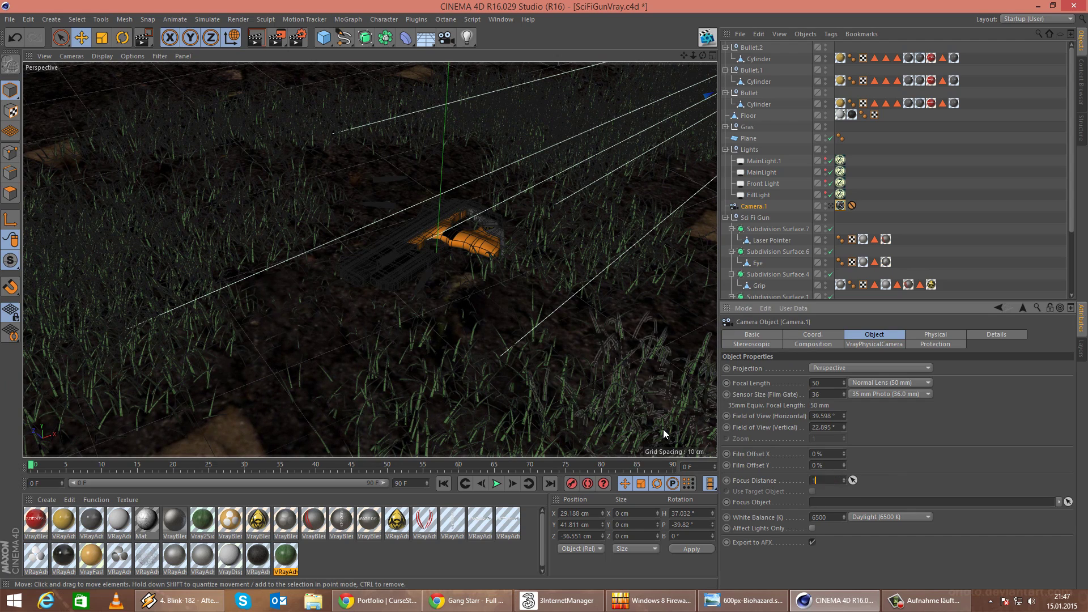
type("0")
key("Return")
left_click_drag(555, 275, 474, 366, "alt")
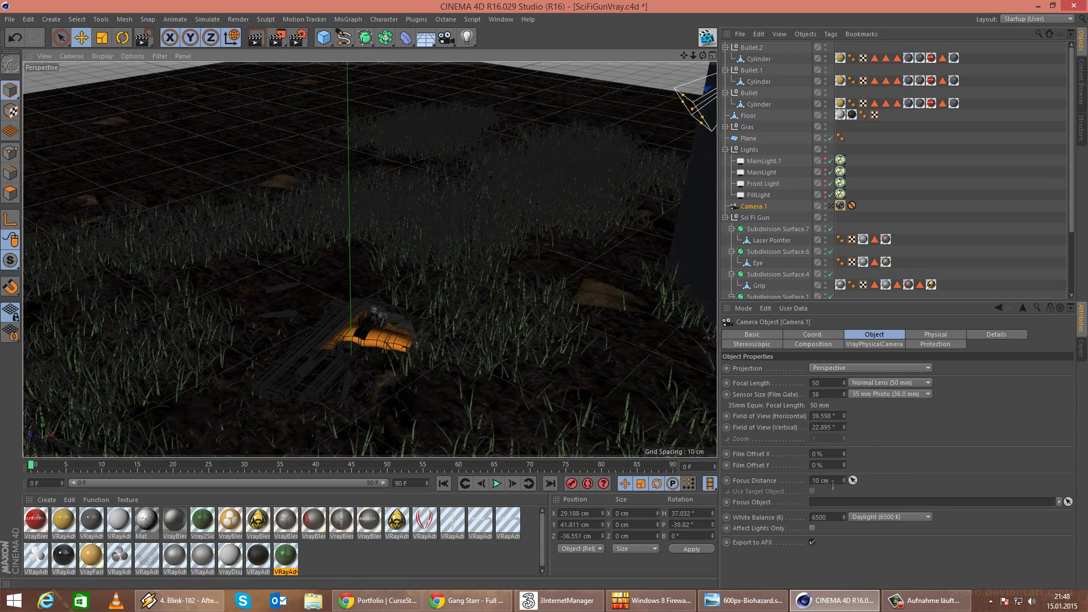
mouse_move(845, 481)
left_mouse_down()
mouse_move(843, 472)
mouse_move(845, 481)
left_mouse_up()
right_click_drag(324, 307, 356, 319, "alt")
left_click_drag(356, 318, 346, 369, "alt")
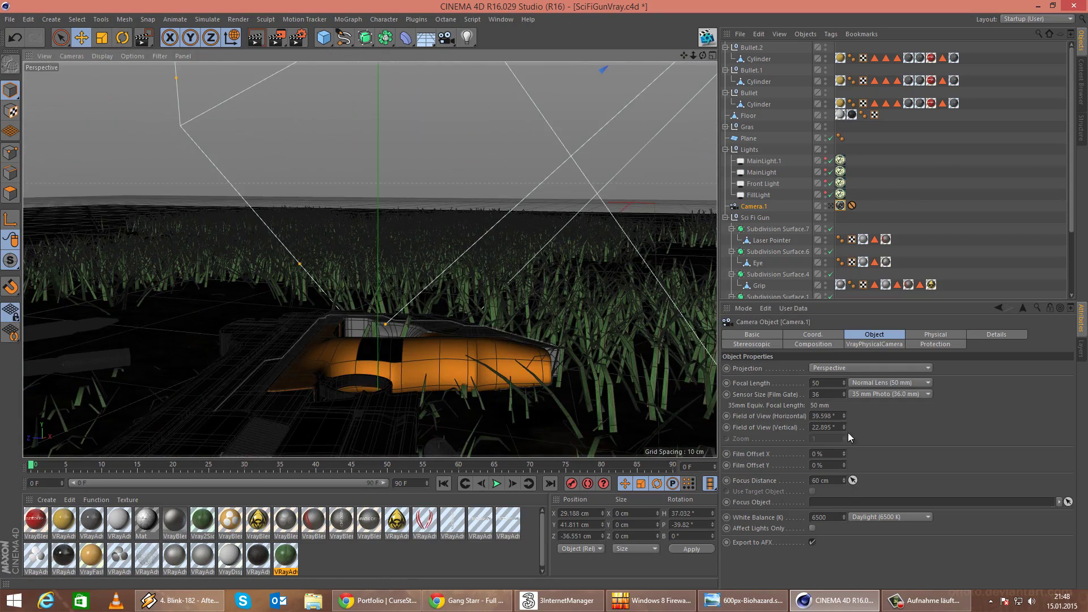
left_click(845, 478)
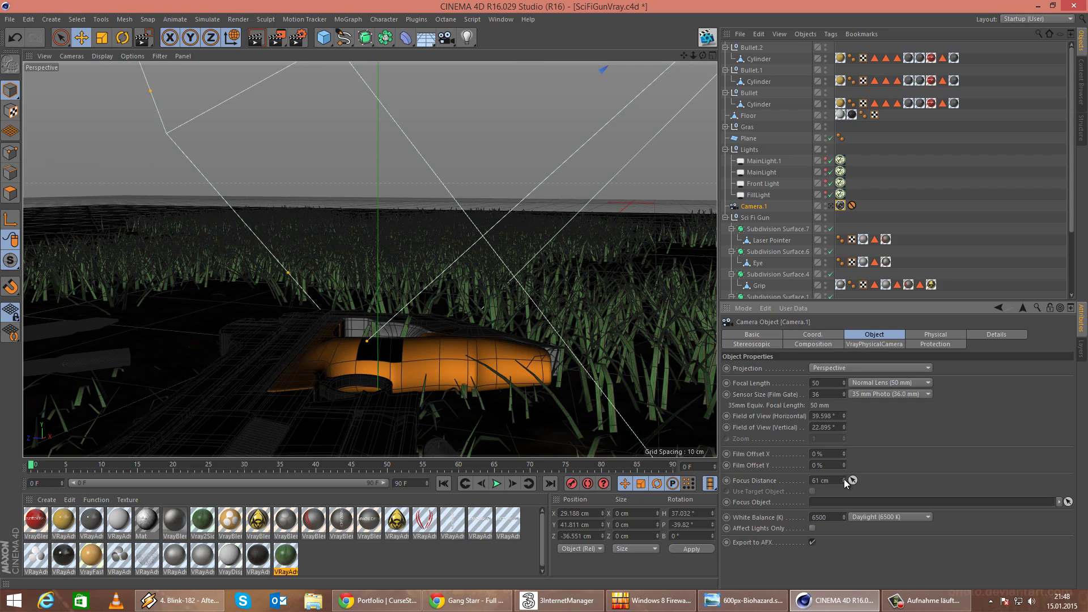
left_click_drag(845, 479, 844, 479)
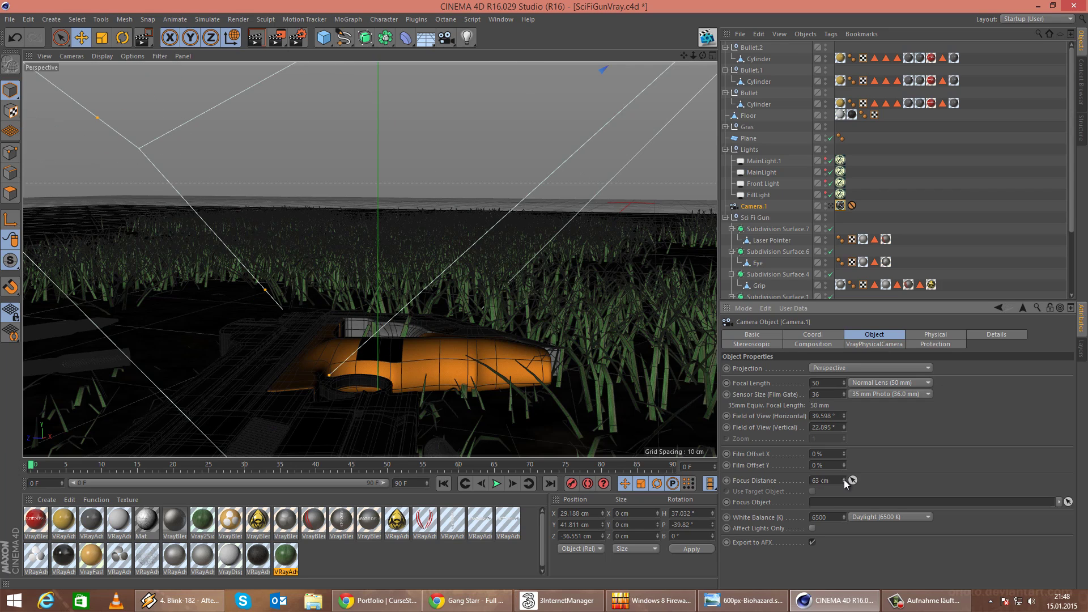
left_click(845, 478)
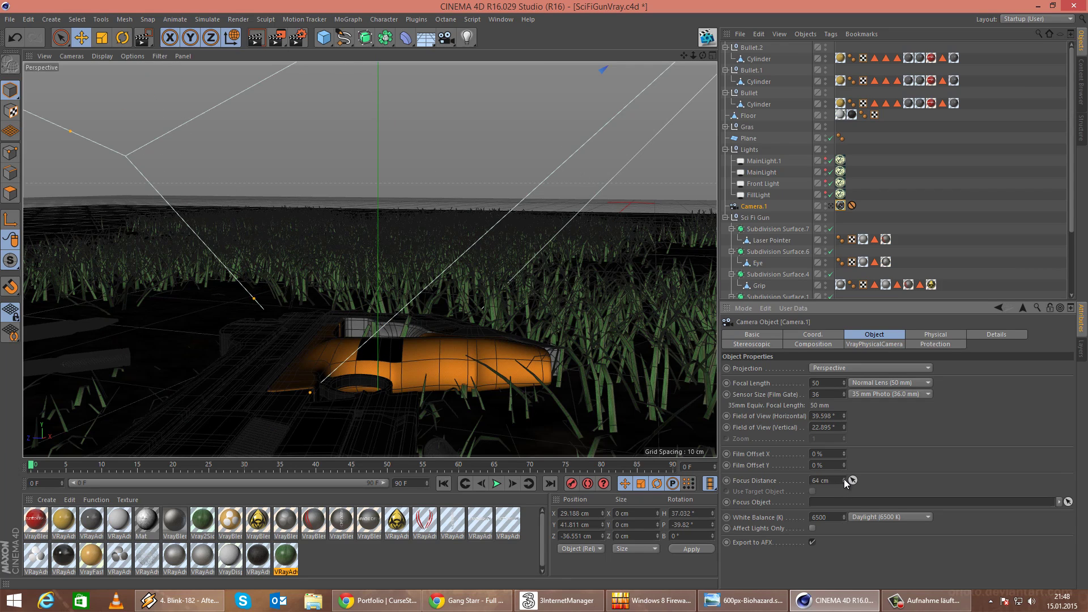
left_click_drag(831, 481, 693, 452)
type("63.5")
key("Return")
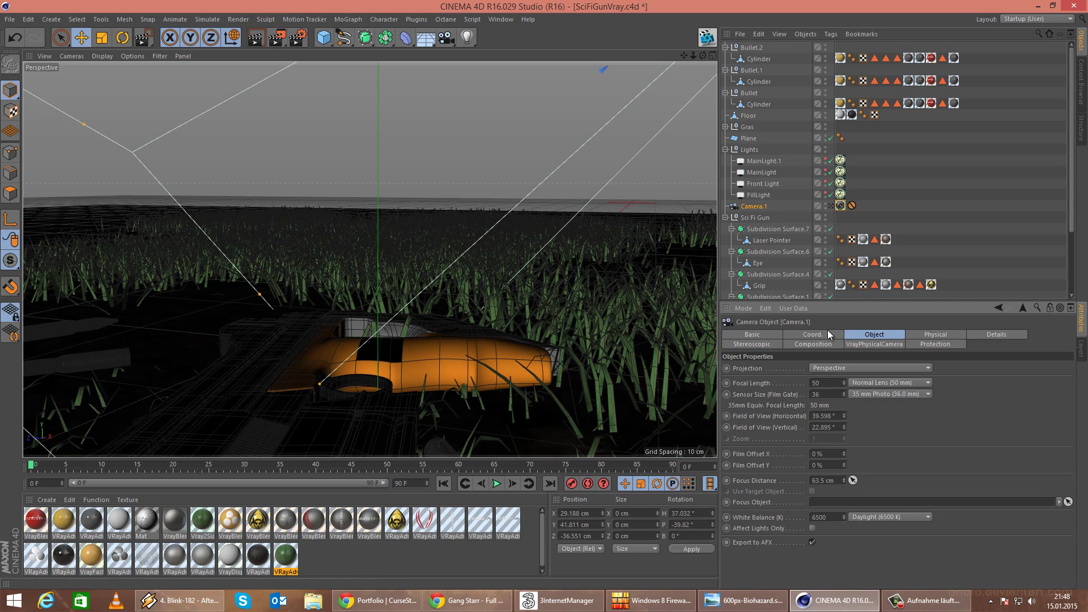
Enable depth of field and bokeh effects in the sampling settings of Camera.1's VrayPhysicalCamera tag.
left_click(840, 206)
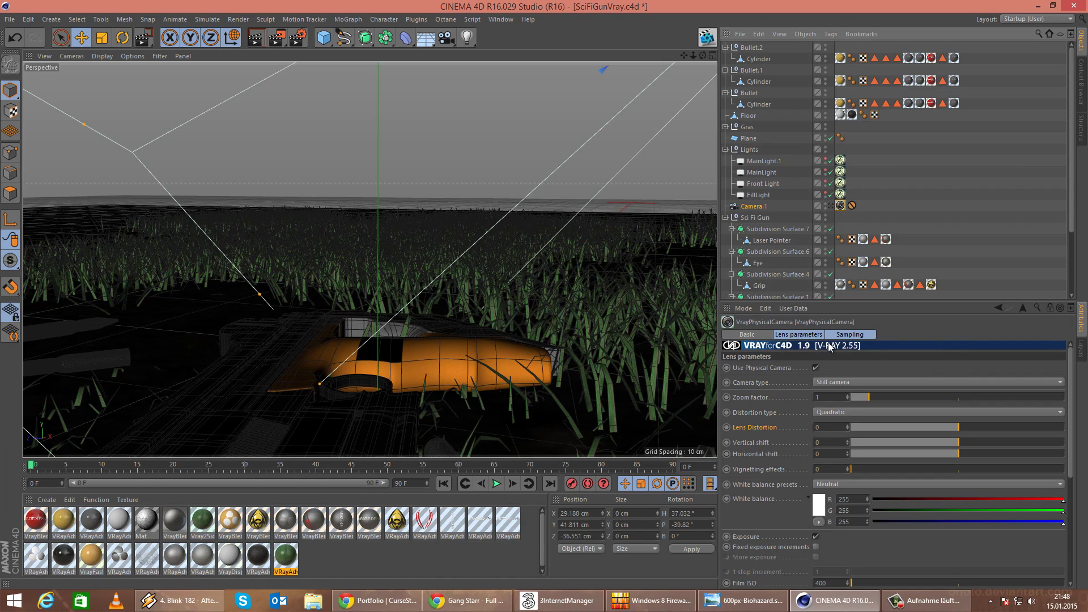
left_click(851, 337)
left_click(790, 378)
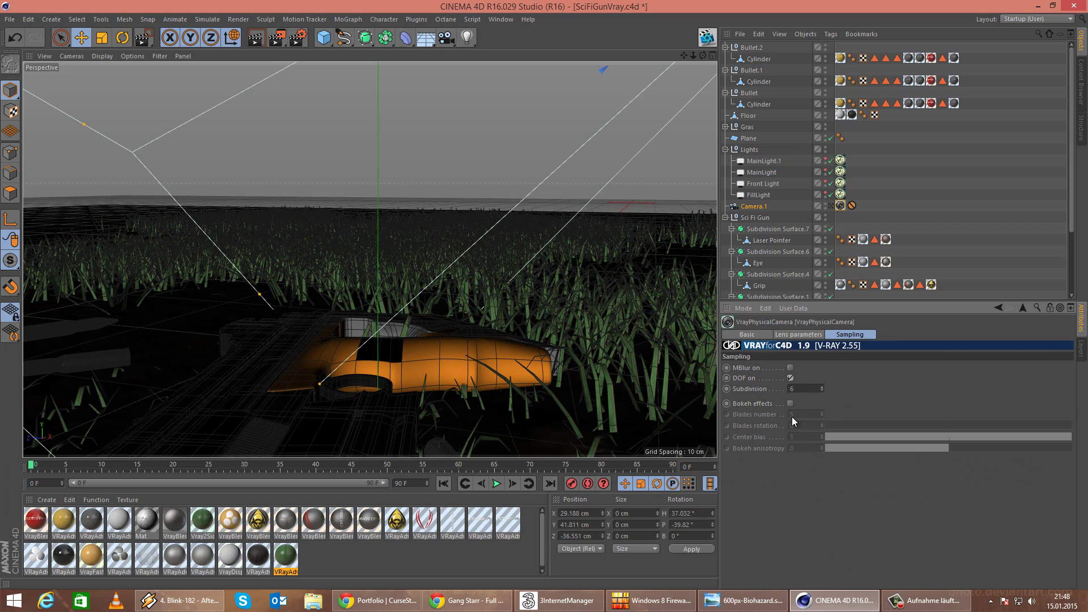
left_click(790, 403)
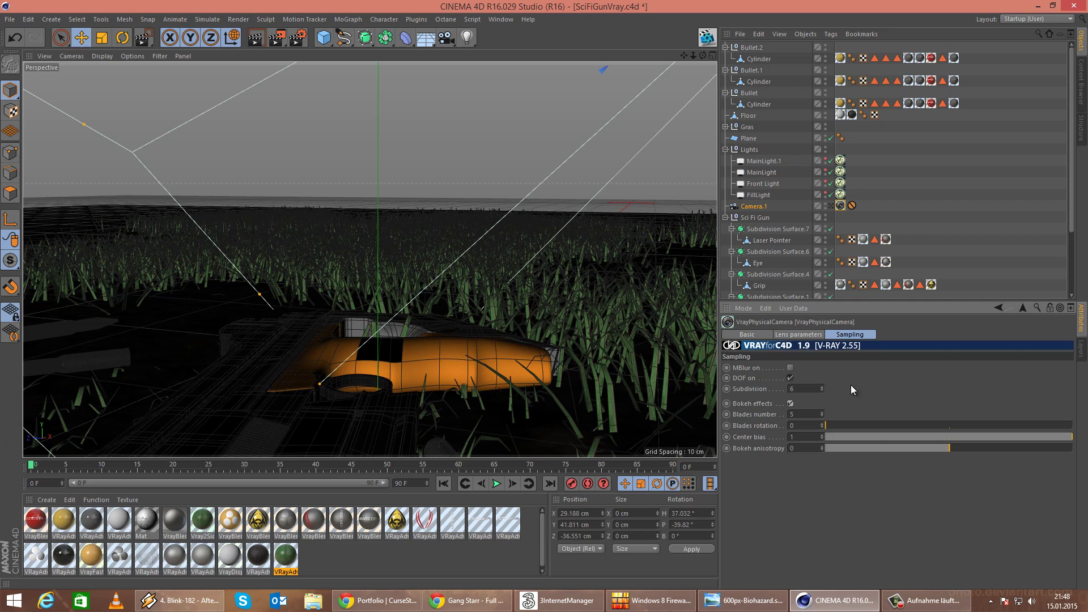
Return to the Camera.1 view and render the scene to the Picture Viewer, declining to overwrite Gun3.exr.
left_click(831, 206)
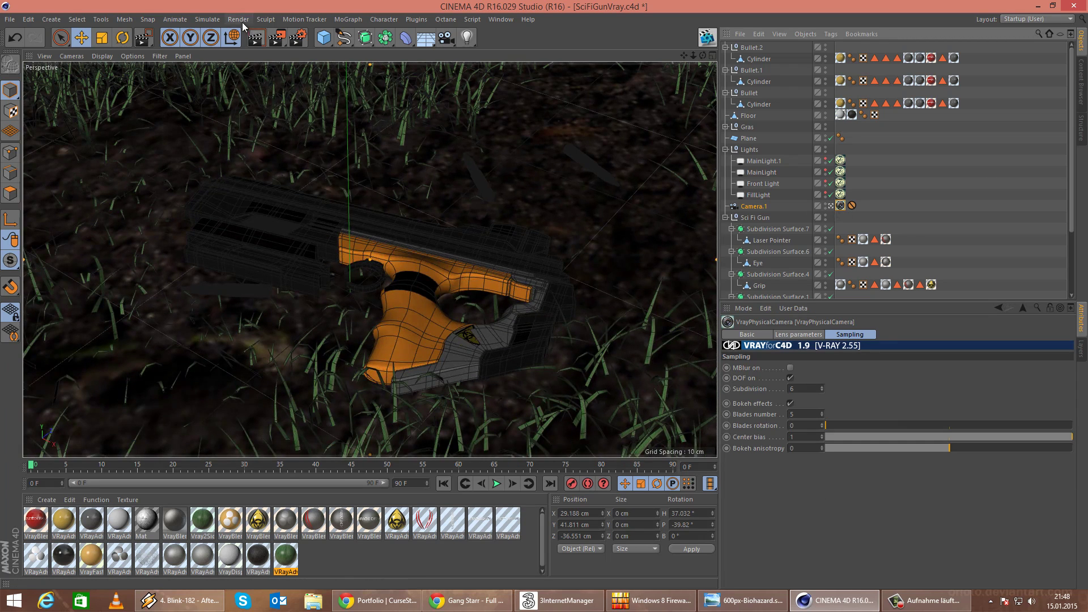
left_click(239, 20)
left_click(268, 74)
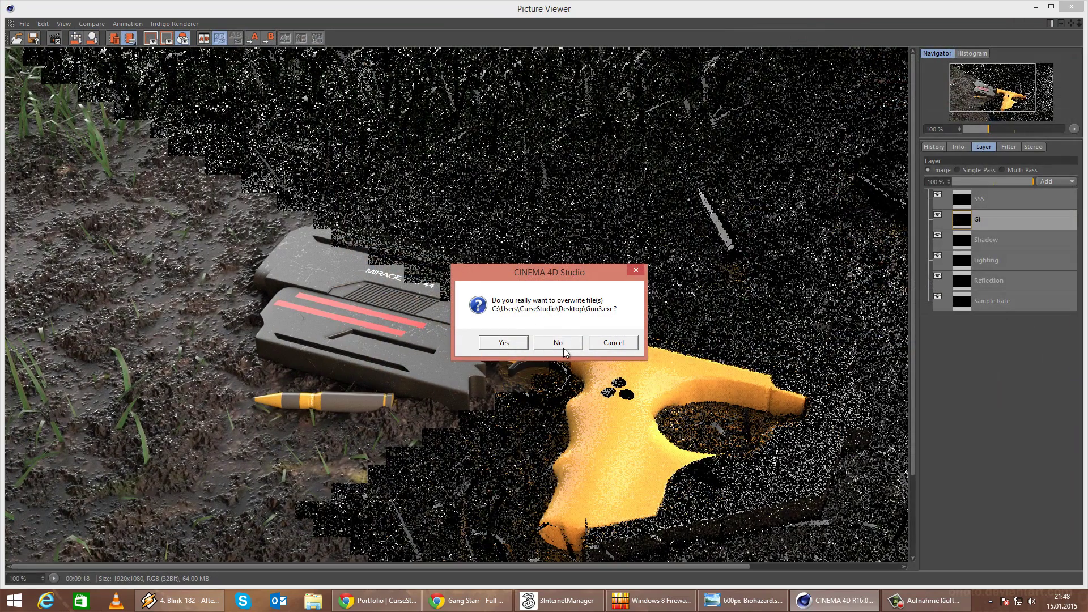
left_click(544, 344)
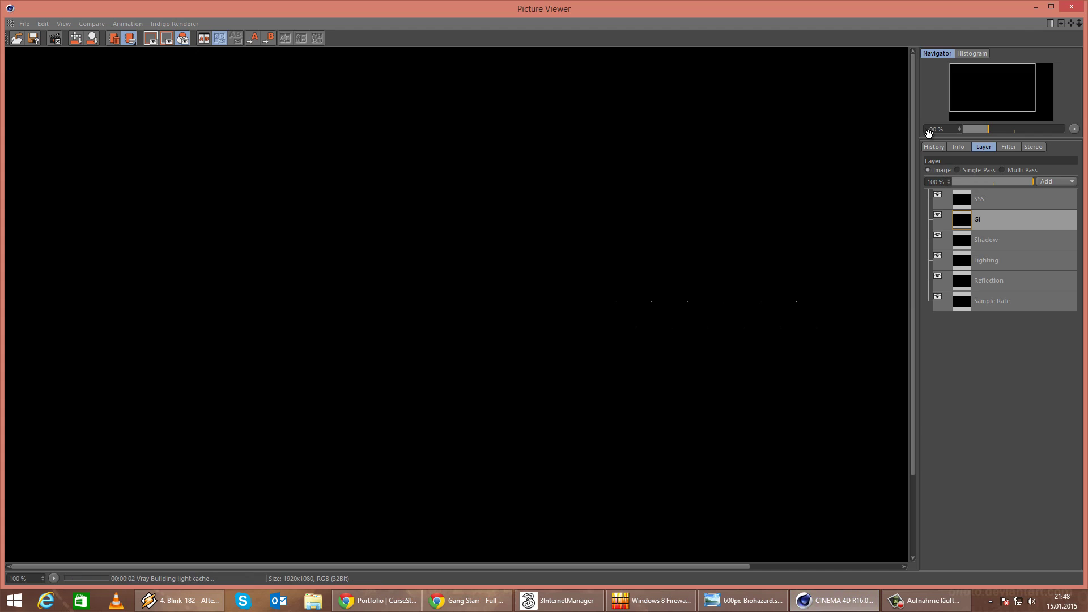
Review the regular and multi-pass image save settings in the render settings.
left_click(1036, 7)
left_click(297, 38)
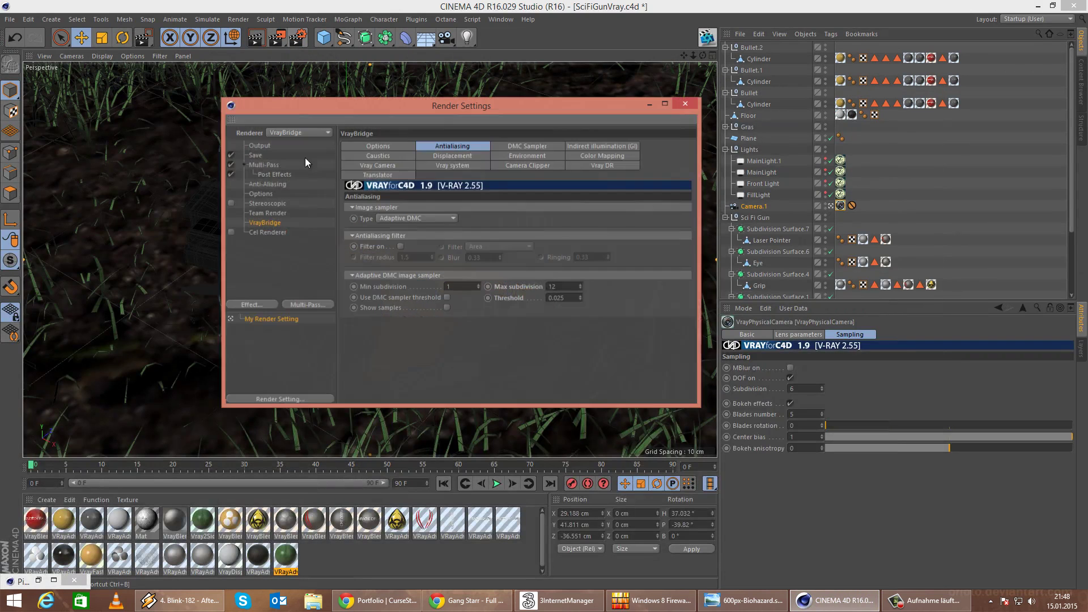
left_click(259, 155)
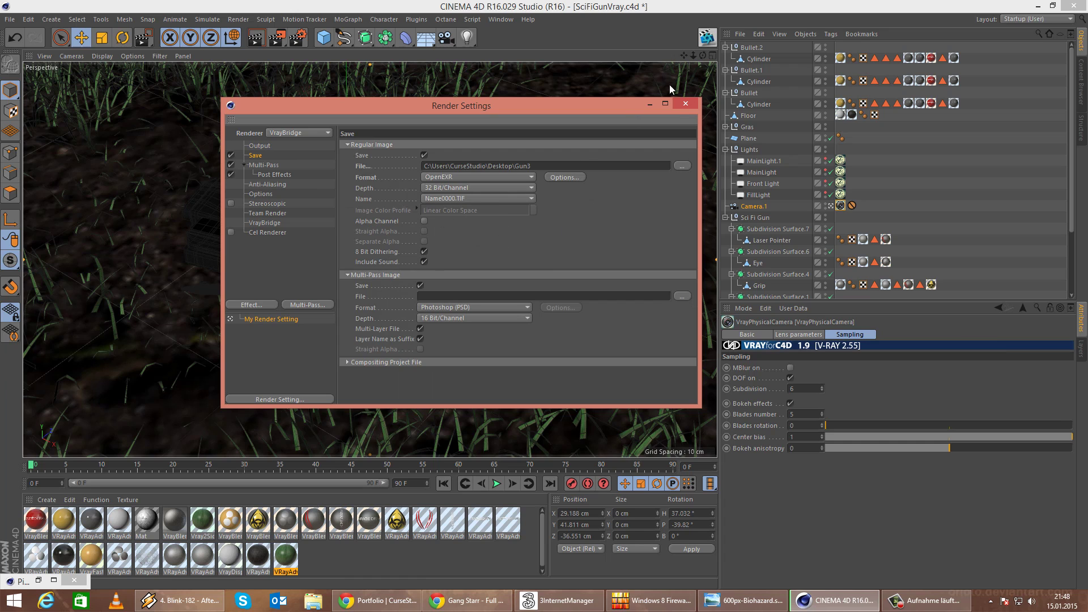
left_click(686, 103)
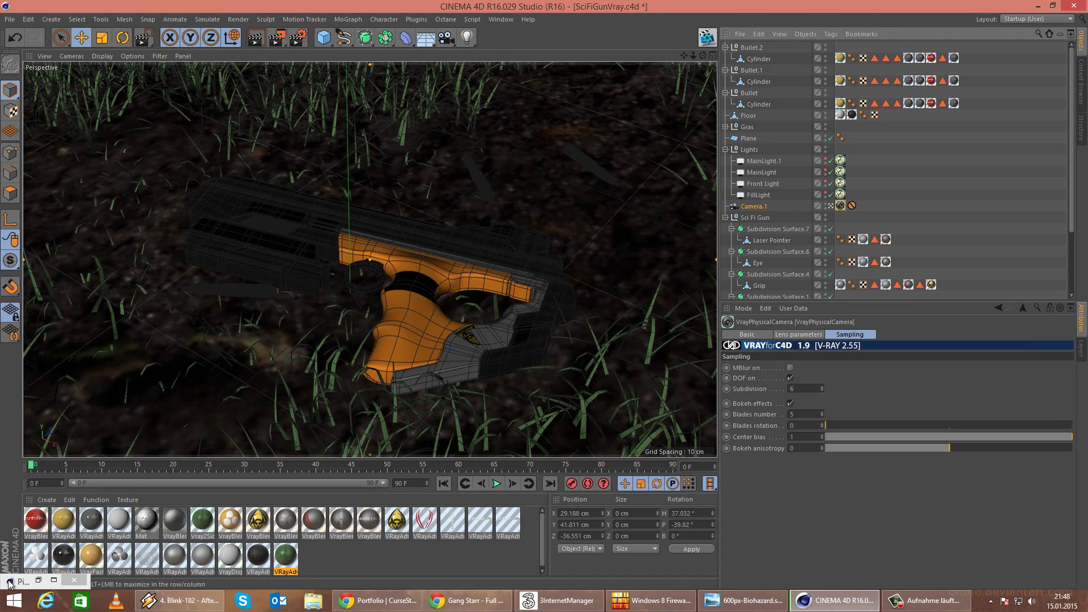
Reopen the Picture Viewer and examine the whole gun image at different zoom levels as it renders.
left_click(10, 582)
double_click(21, 583)
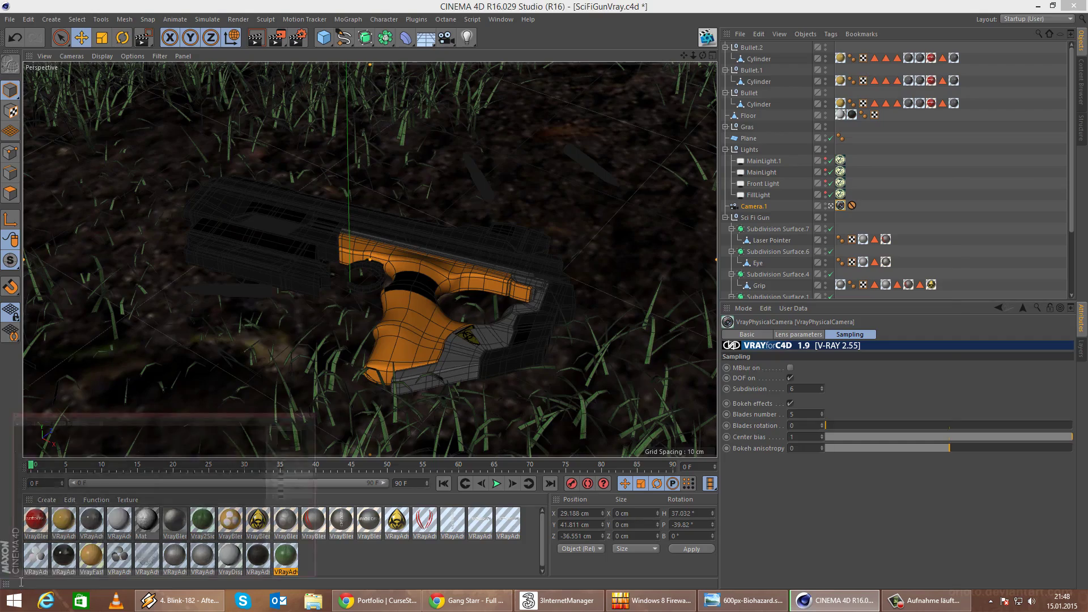
left_click_drag(541, 421, 405, 269)
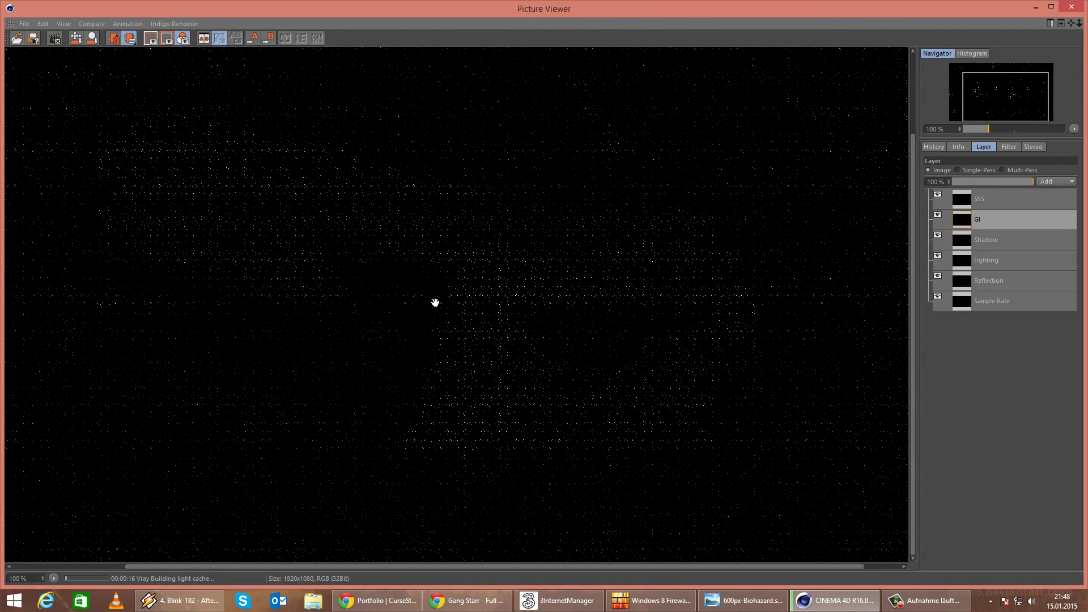
scroll(436, 303, "down", 1)
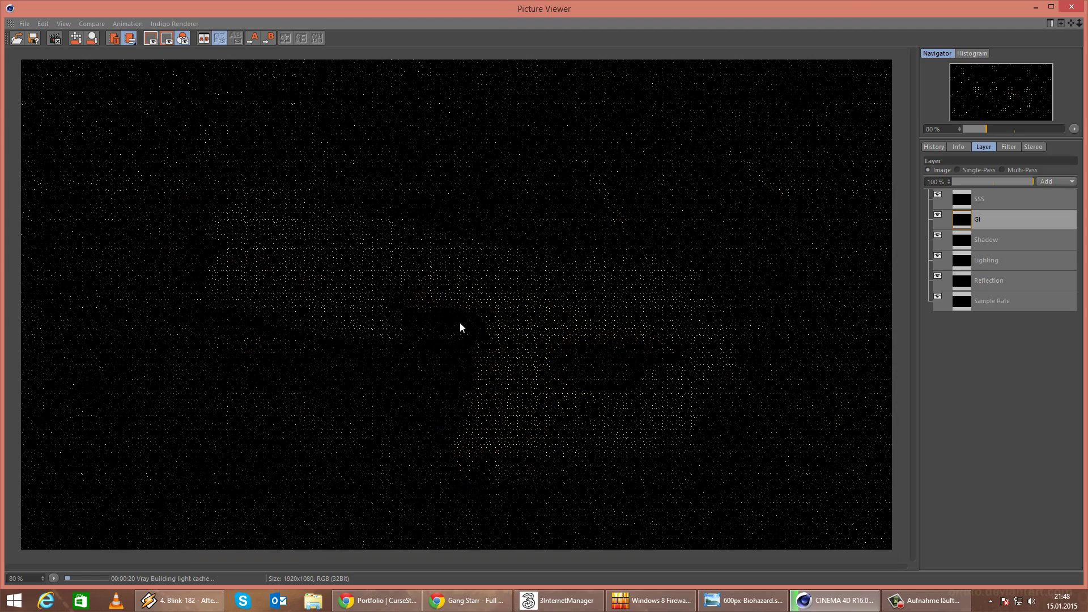
scroll(459, 329, "down", 1)
scroll(458, 342, "up", 1)
scroll(458, 343, "down", 1)
scroll(458, 350, "up", 1)
scroll(453, 334, "down", 1)
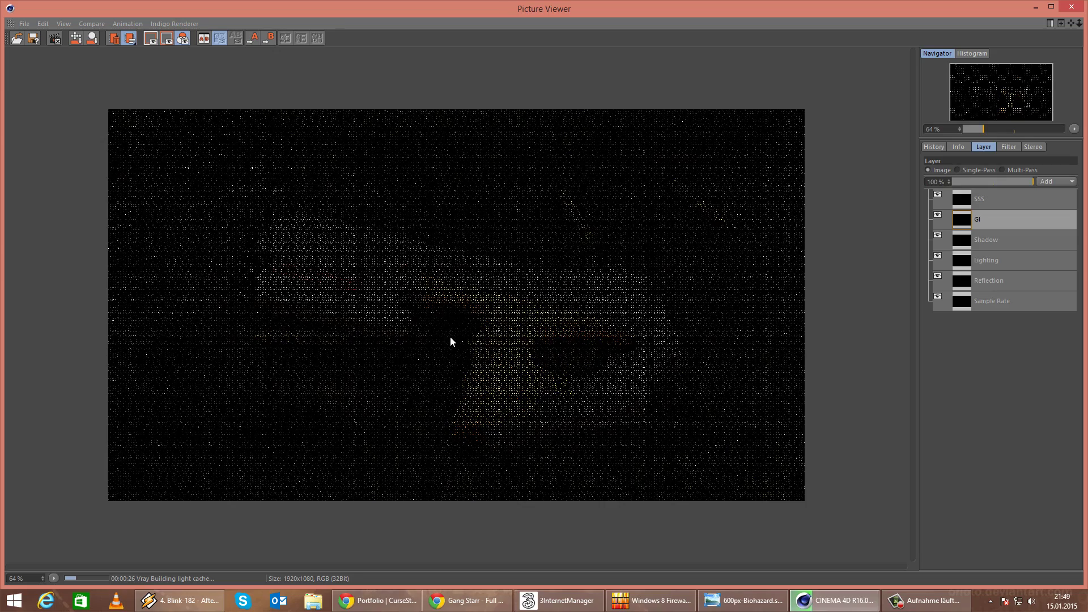
scroll(450, 336, "up", 1)
scroll(451, 337, "up", 1)
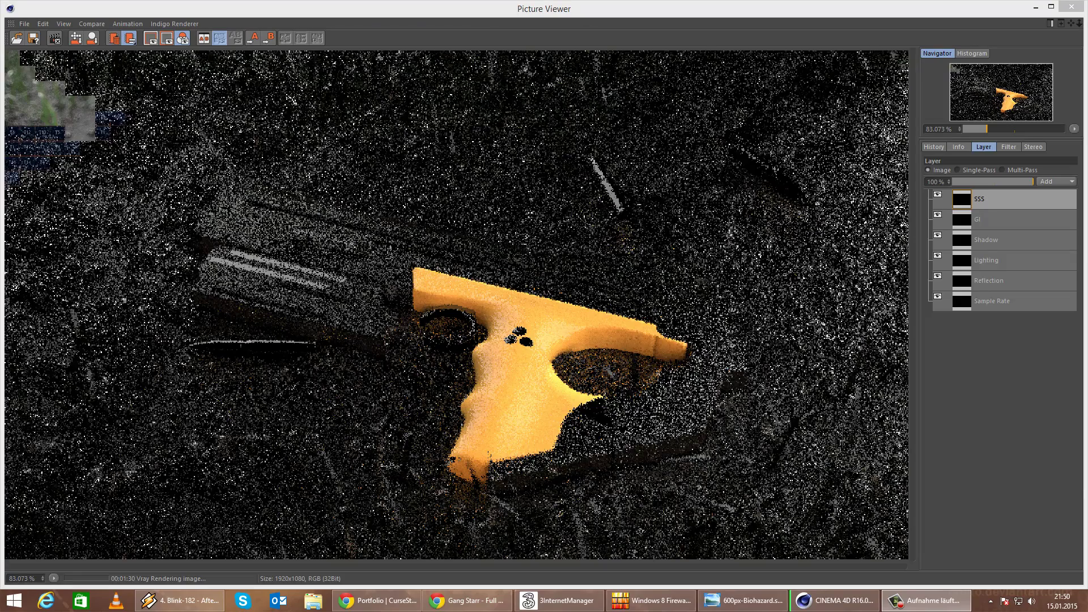
left_click(276, 305)
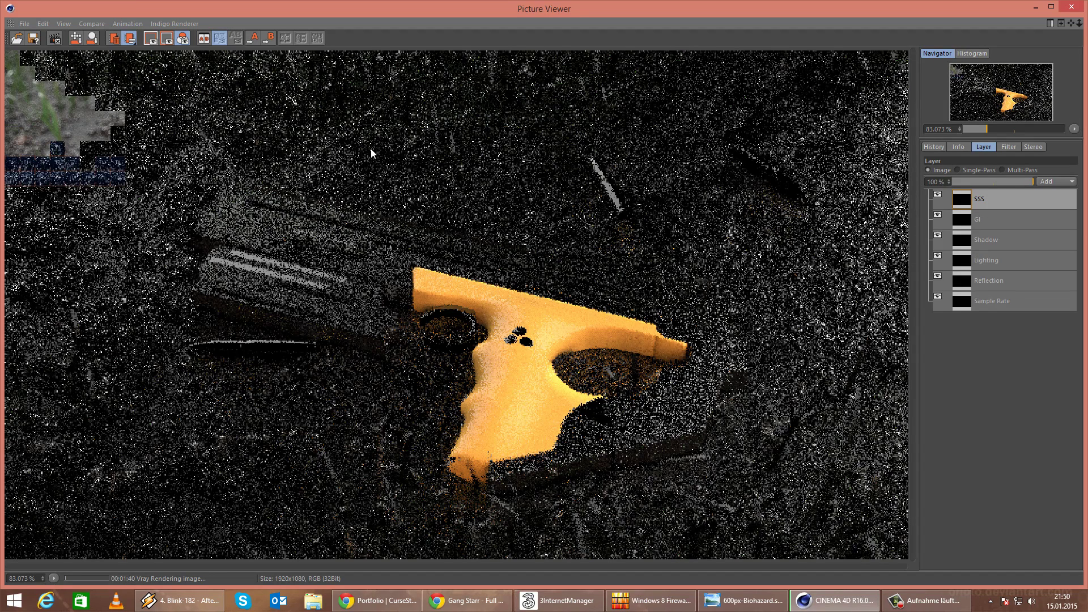
Switch to single-pass display and inspect the GI, Shadow, Lighting, Reflection and Sample Rate passes in turn.
left_click(989, 171)
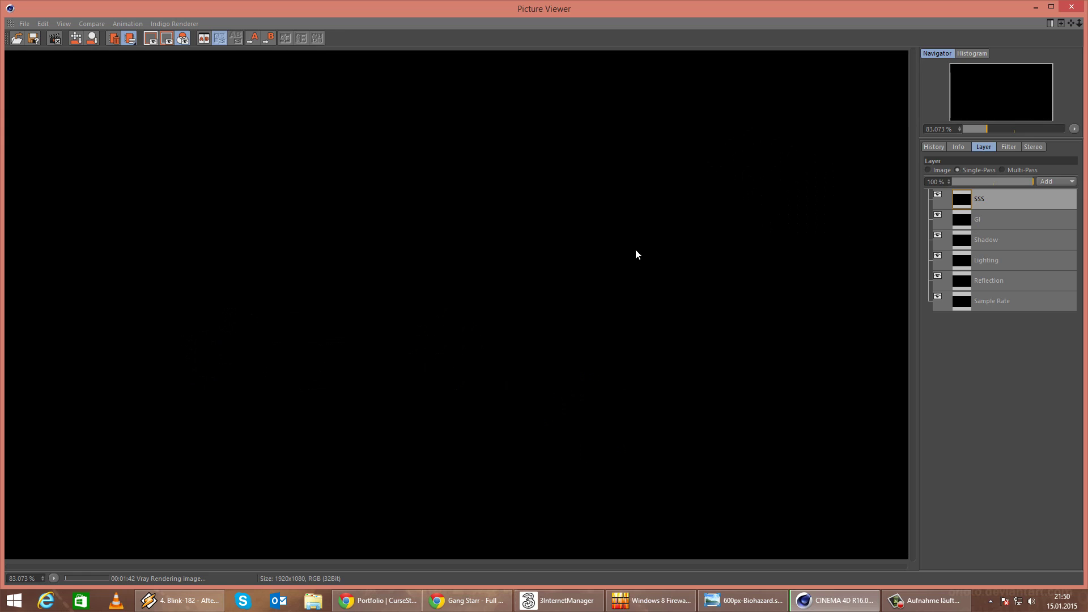
left_click(966, 216)
left_click(964, 244)
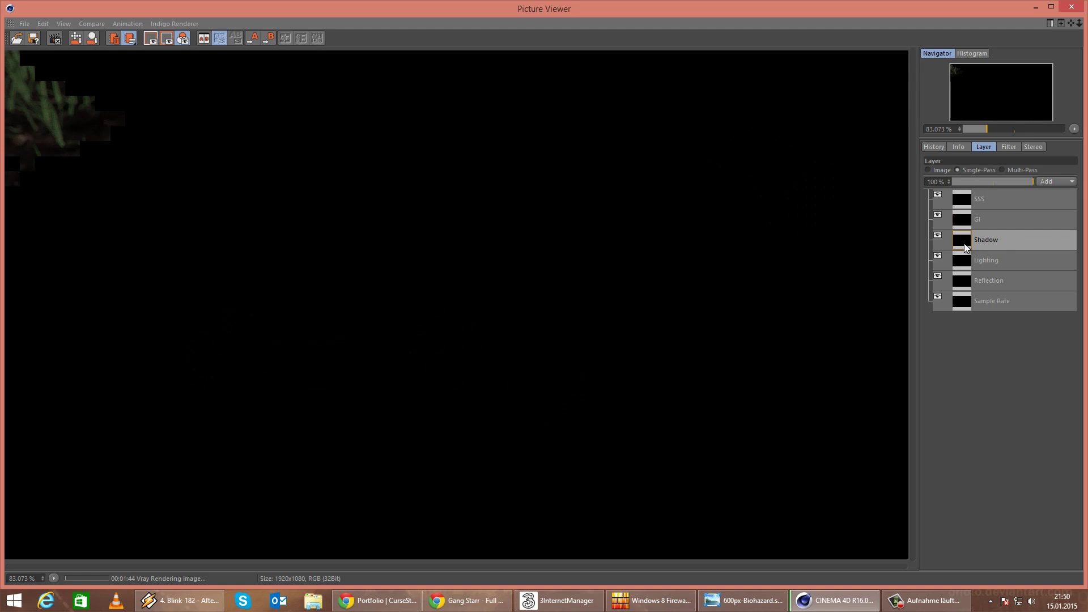
left_click(965, 253)
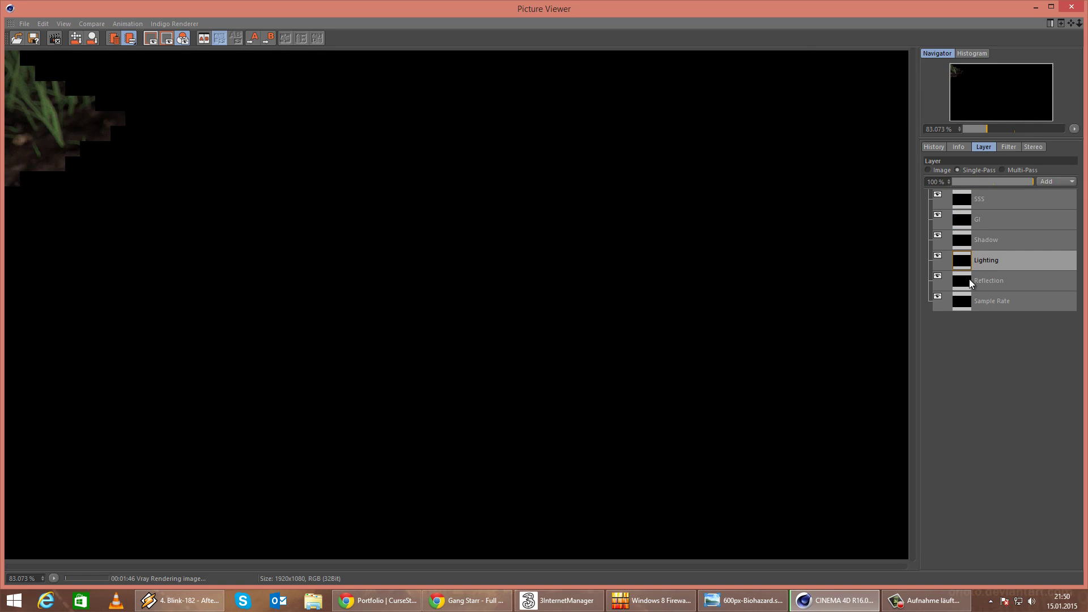
left_click(970, 280)
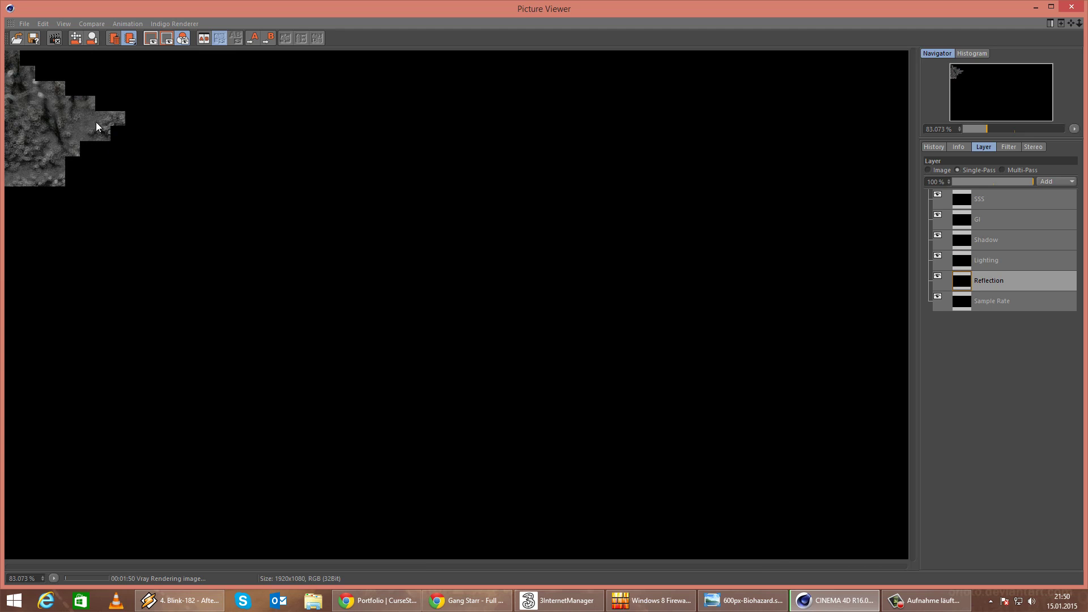
left_click(971, 303)
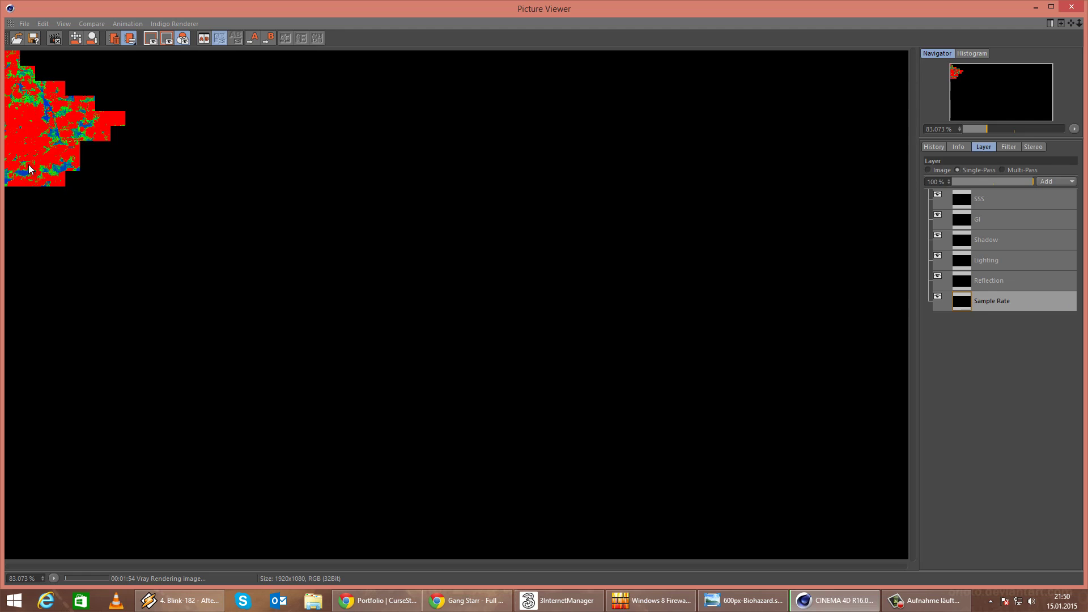
Compare the Reflection, Lighting, Shadow, GI and SSS passes with each other, ending on the Reflection pass.
left_click(968, 288)
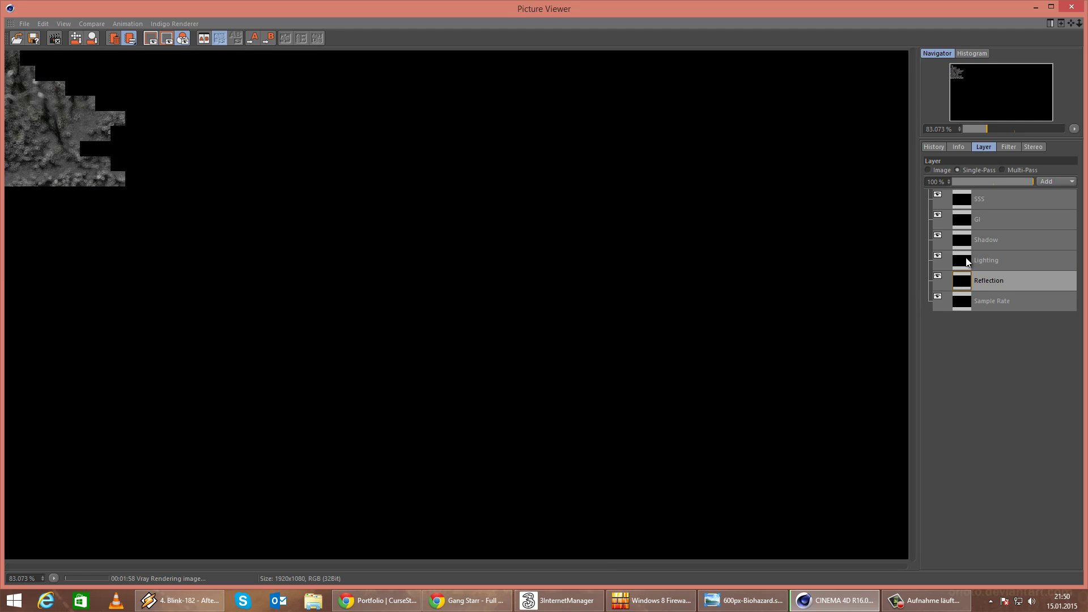
left_click(969, 261)
left_click(974, 239)
left_click(977, 218)
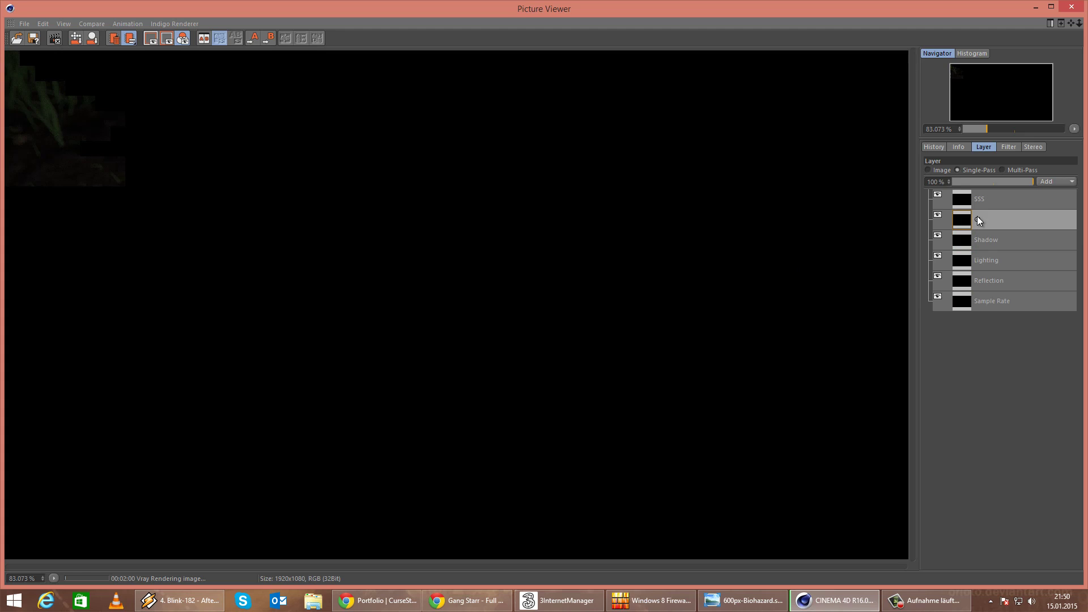
left_click(964, 242)
left_click(966, 219)
left_click(967, 197)
left_click(977, 241)
left_click(957, 260)
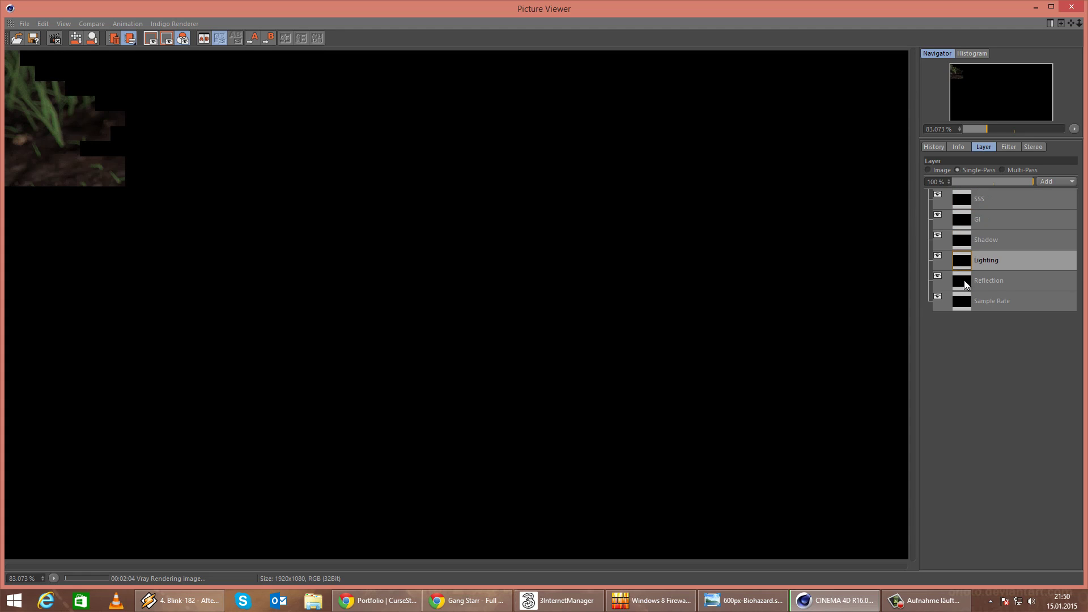
left_click(966, 241)
left_click(966, 261)
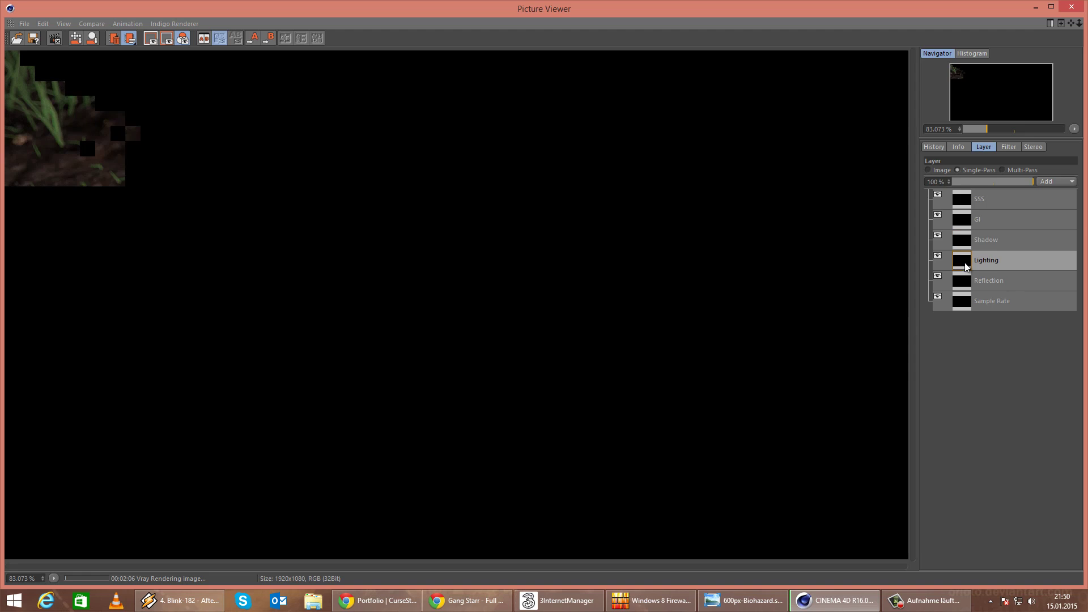
left_click(967, 247)
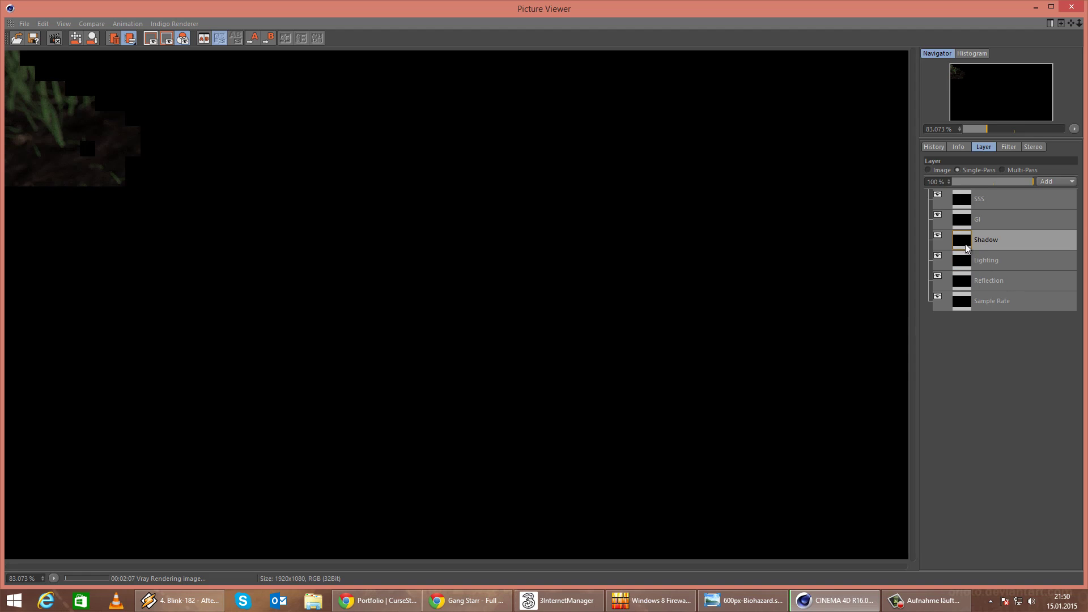
left_click(956, 283)
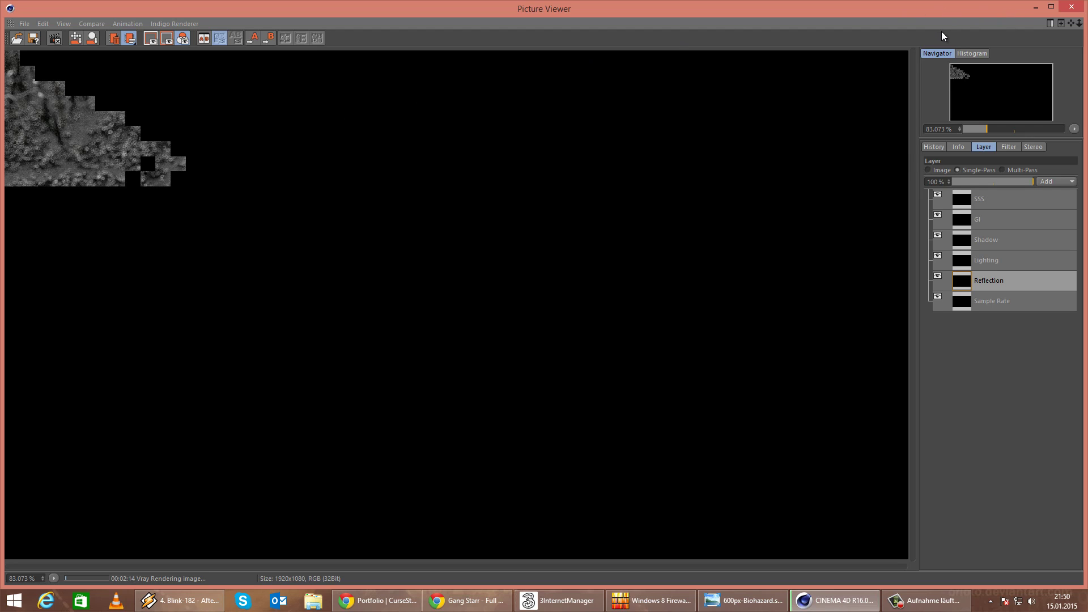
Stop the running render and close the Picture Viewer.
left_click(1076, 8)
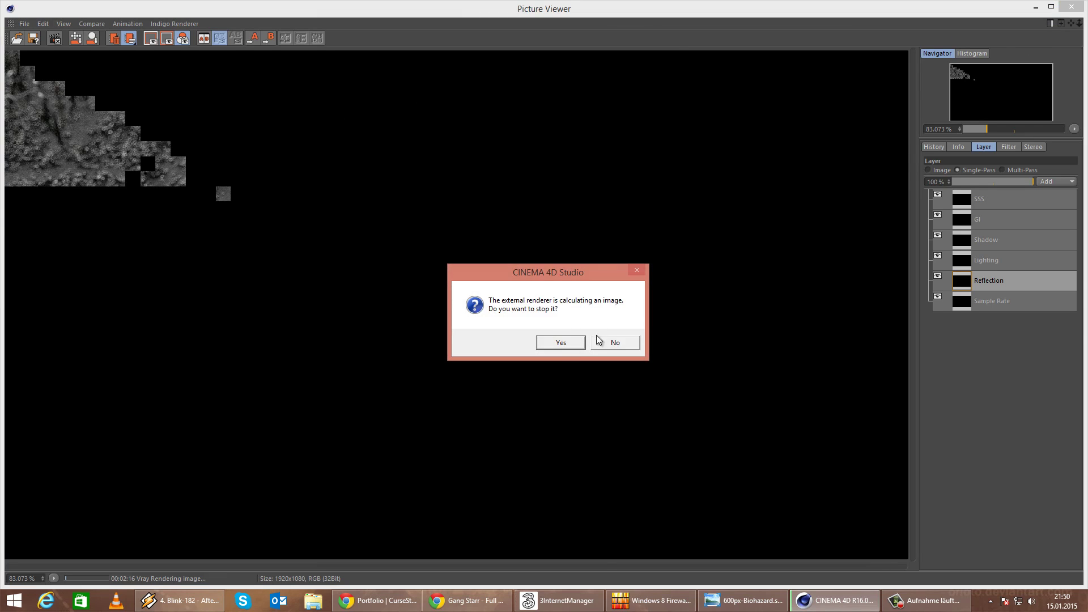
left_click(574, 343)
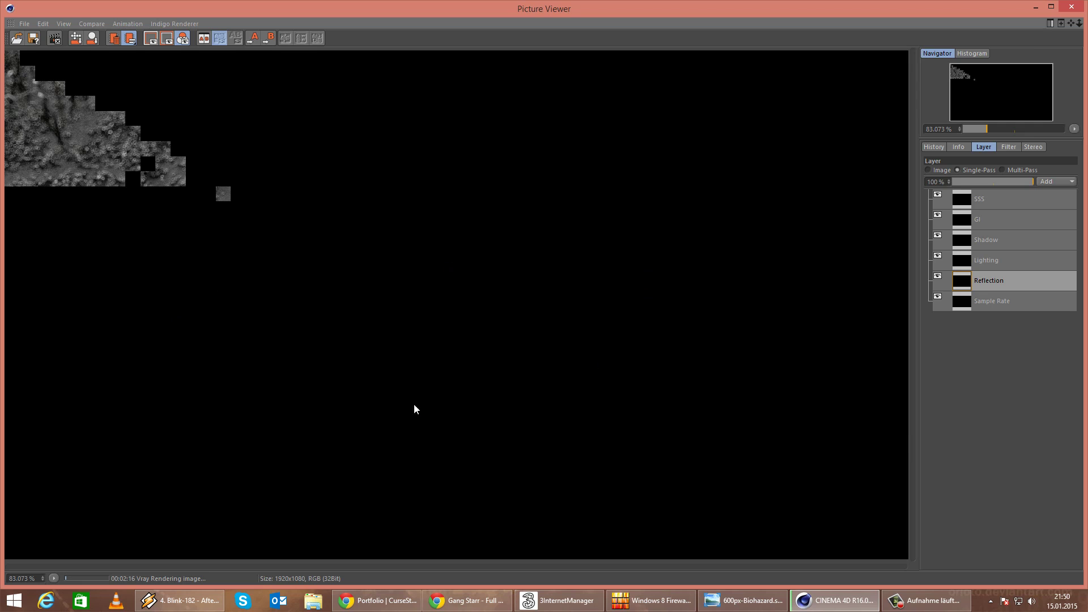
left_click(1073, 8)
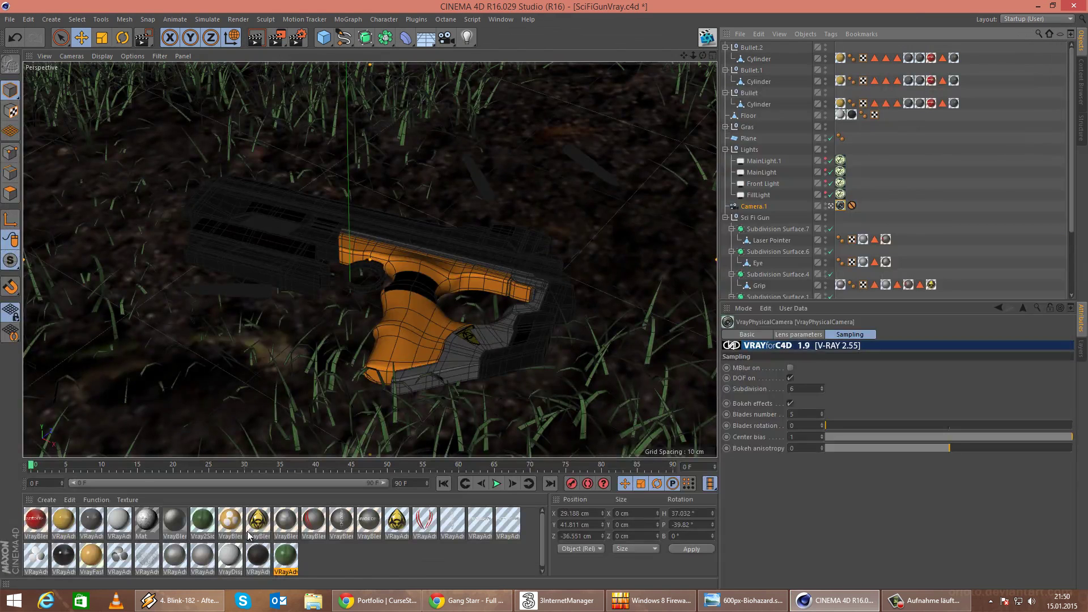
Set the glossiness subdivisions of Specular Layer 1 to 64 in the green VRayAdvancedMaterial.4.
double_click(282, 567)
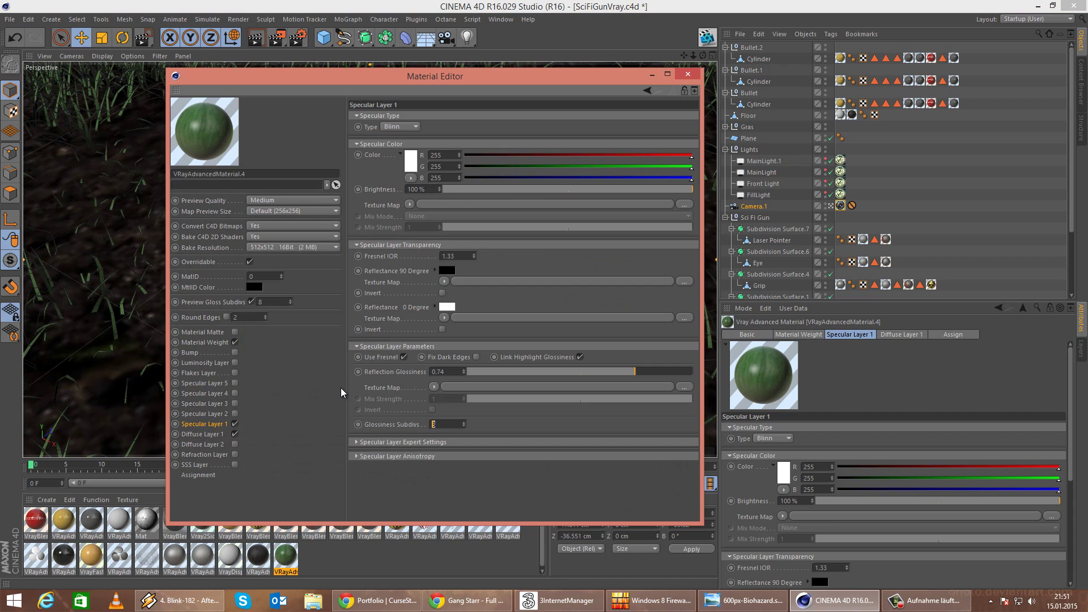
type("64")
key("Return")
Set the Specular Layer 1 glossiness subdivisions of the dark VRayAdvancedMaterial to 64 and close the Material Editor.
left_click(257, 557)
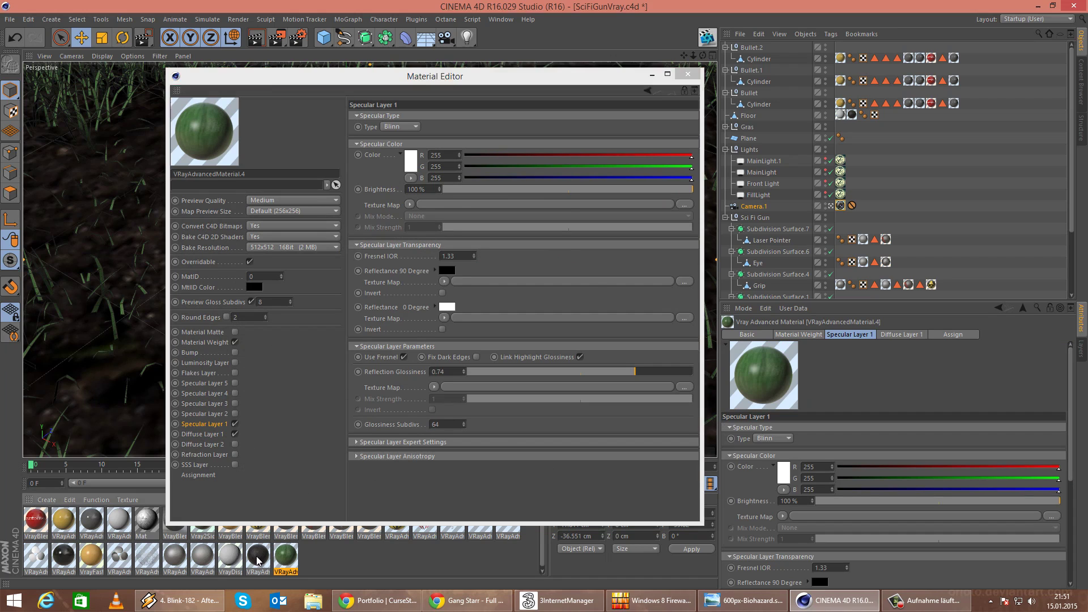
left_click_drag(439, 425, 313, 411)
type("64")
key("Return")
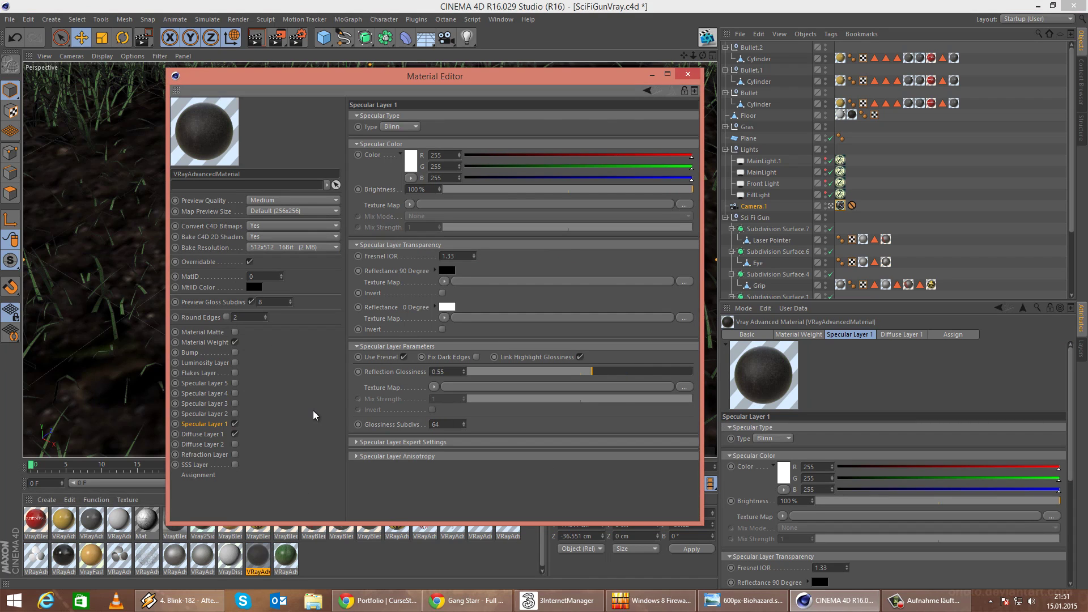
left_click(688, 74)
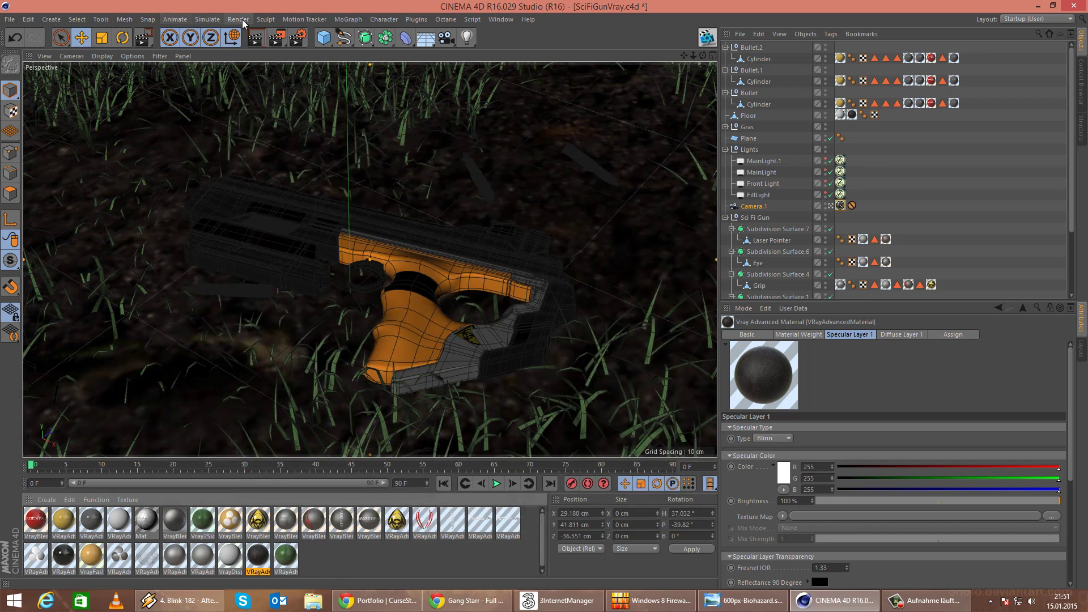
Render the scene again to the Picture Viewer without overwriting Gun3.exr.
left_click(243, 22)
left_click(267, 74)
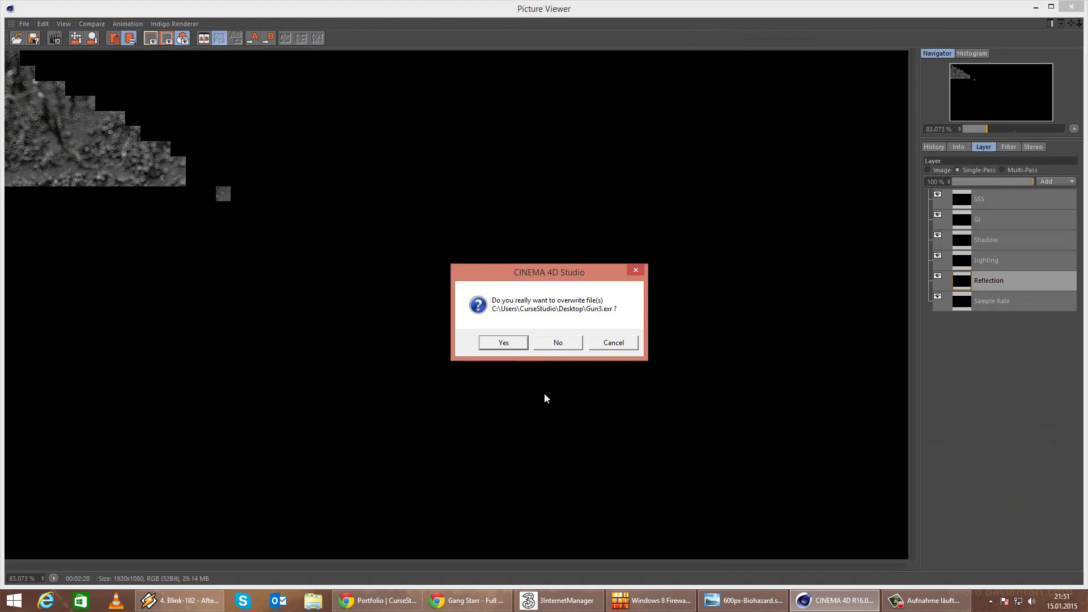
left_click(558, 346)
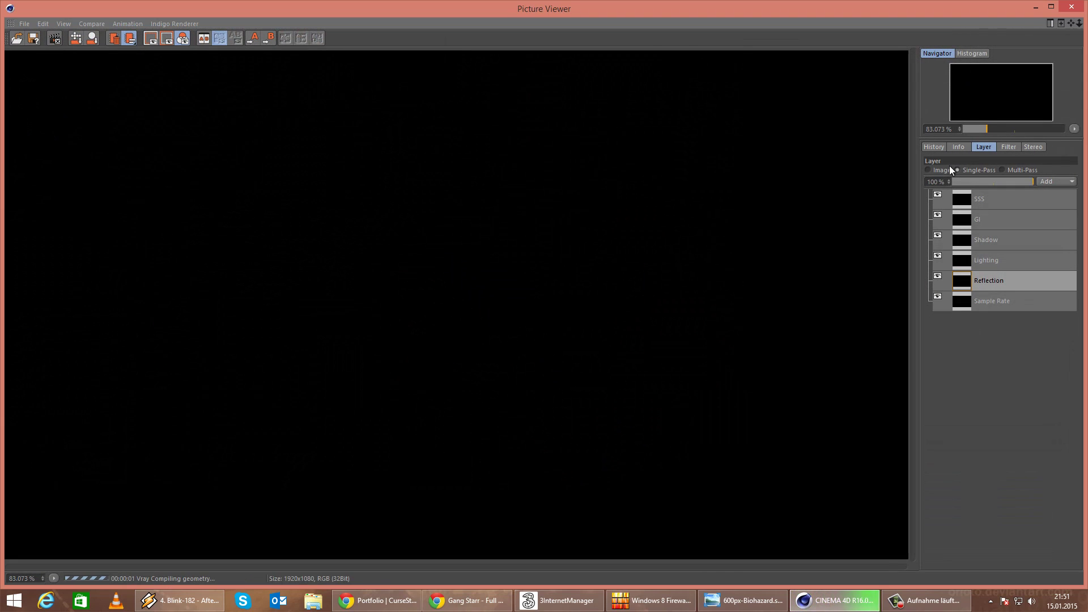
Inspect the Sample Rate pass of the stopped render from the history, then return to the full image of the current render.
left_click(963, 305)
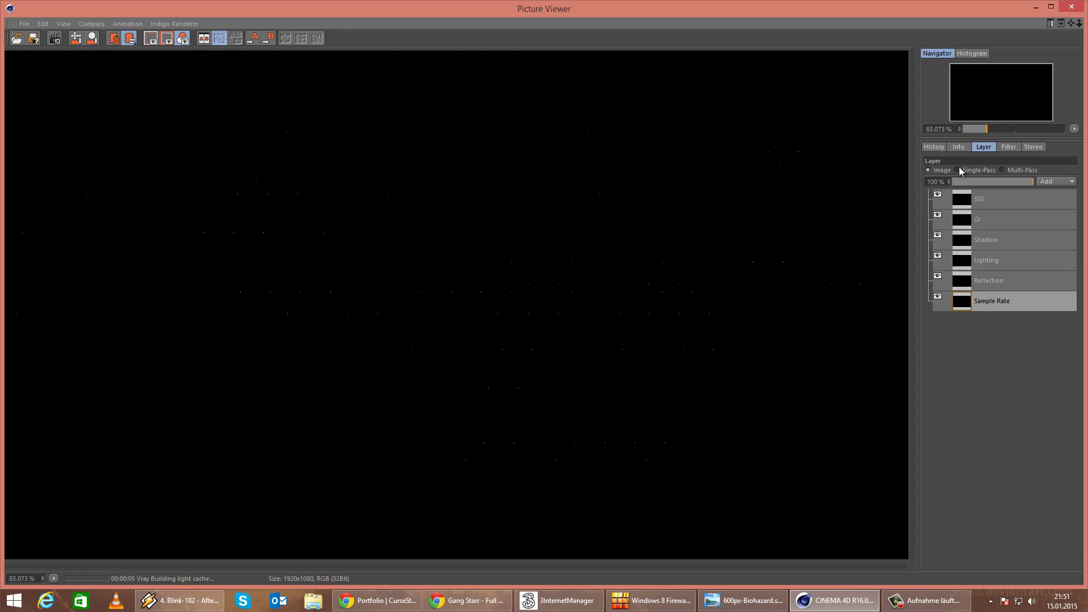
left_click(933, 147)
left_click(984, 207)
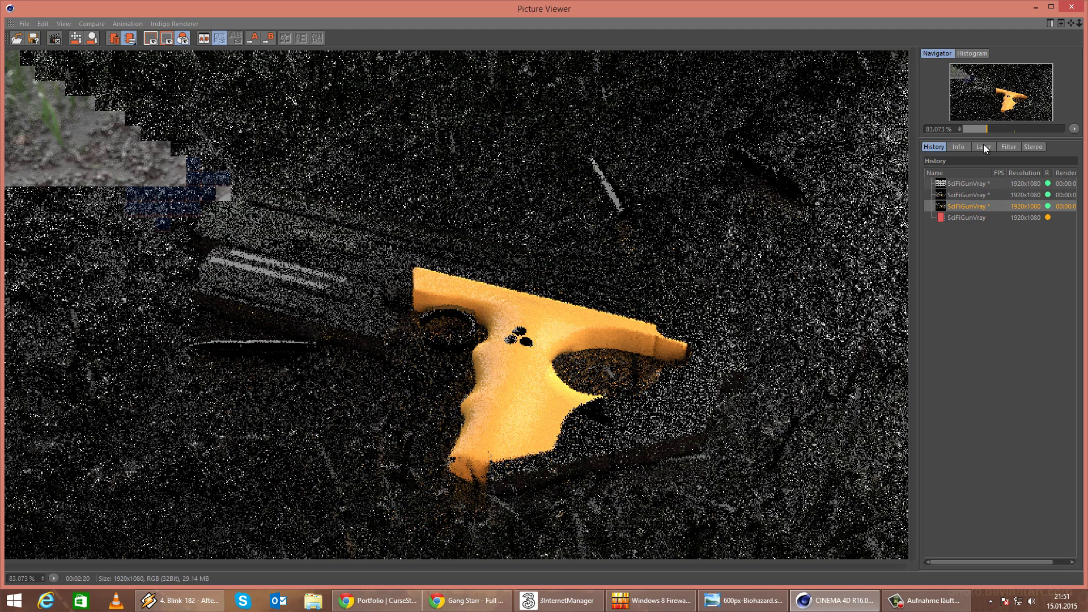
left_click(984, 147)
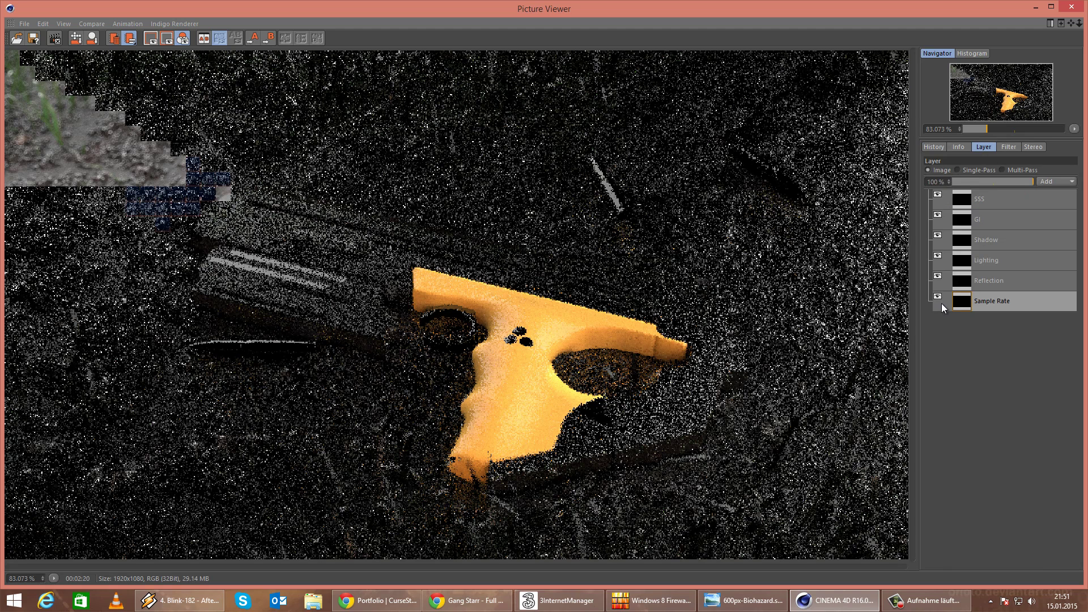
left_click(981, 169)
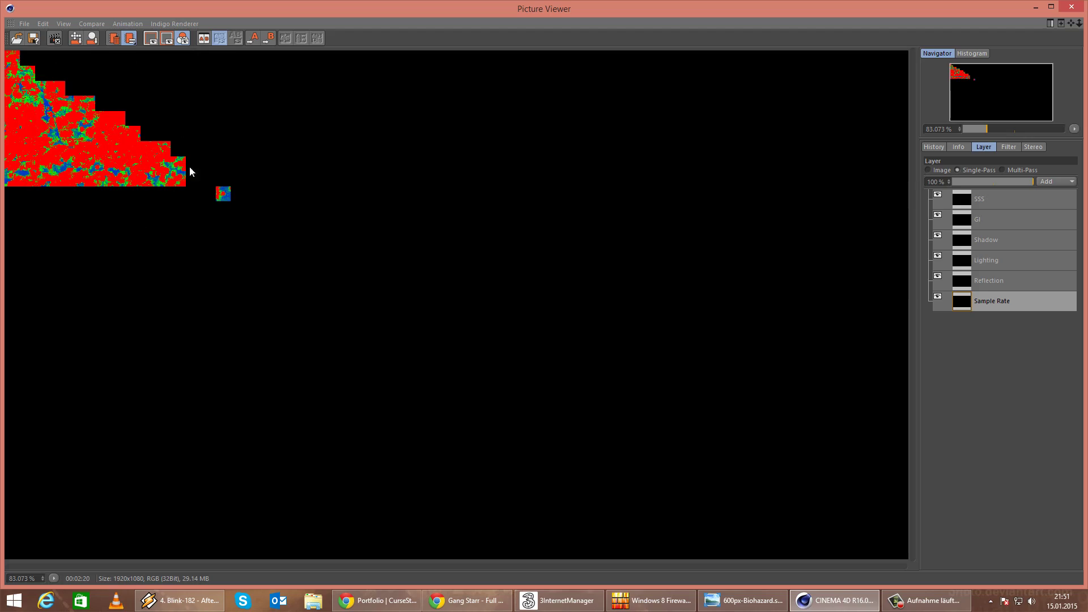
left_click(943, 169)
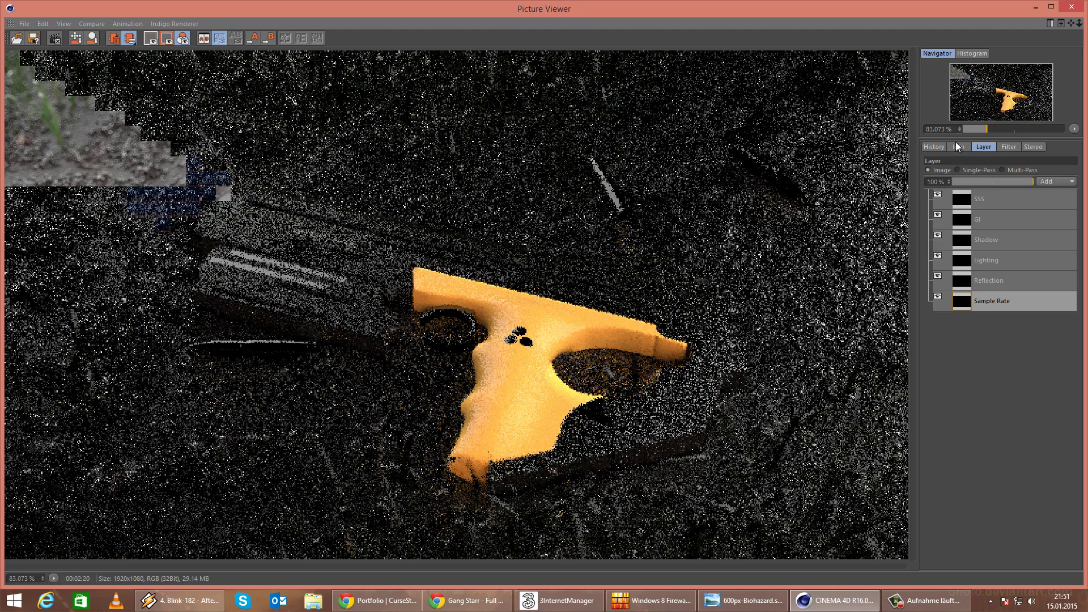
left_click(940, 146)
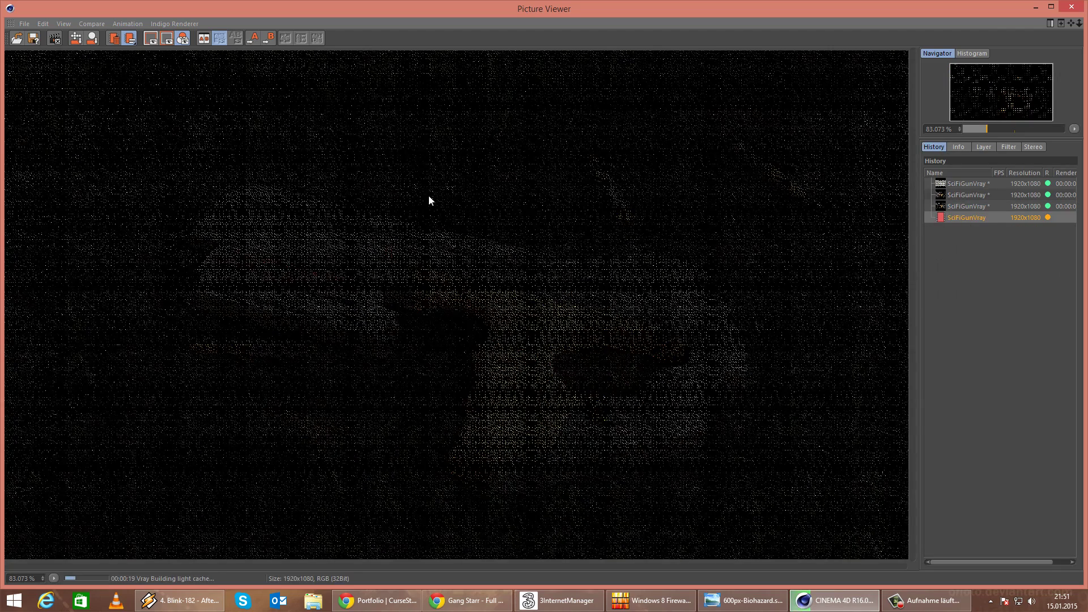
Check the Lighting, Shadow, Sample Rate and SSS passes of the running render, then return to the full image.
left_click(986, 148)
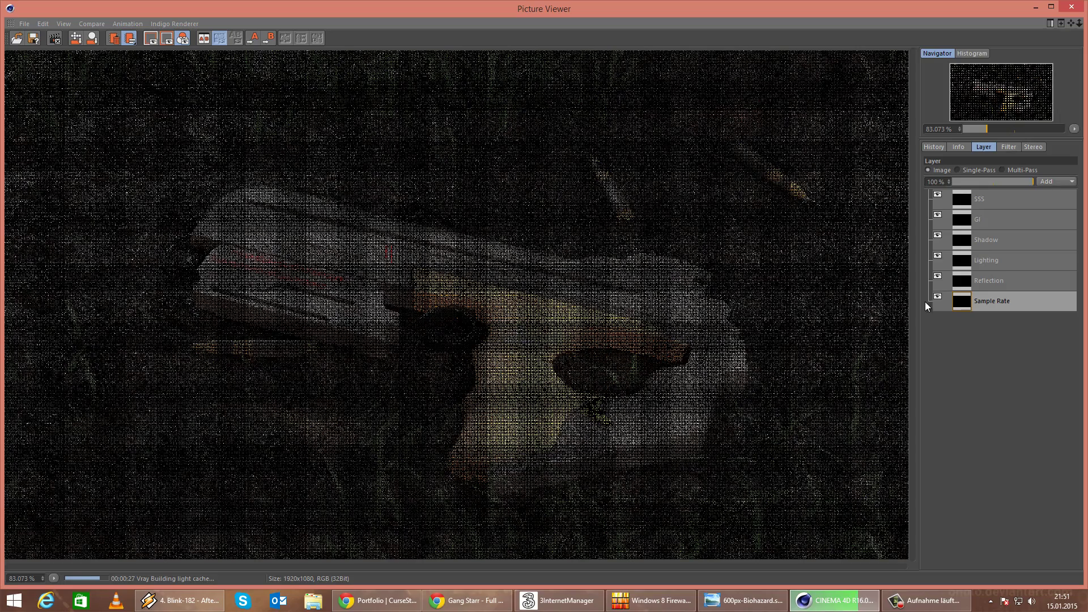
left_click(964, 239)
left_click(958, 261)
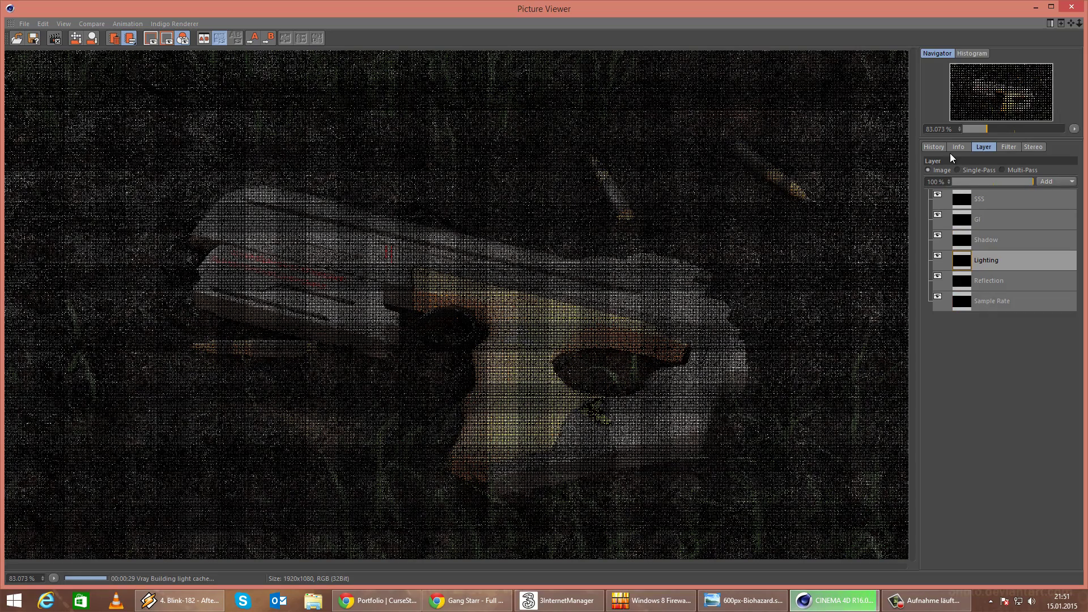
left_click(965, 239)
left_click(965, 263)
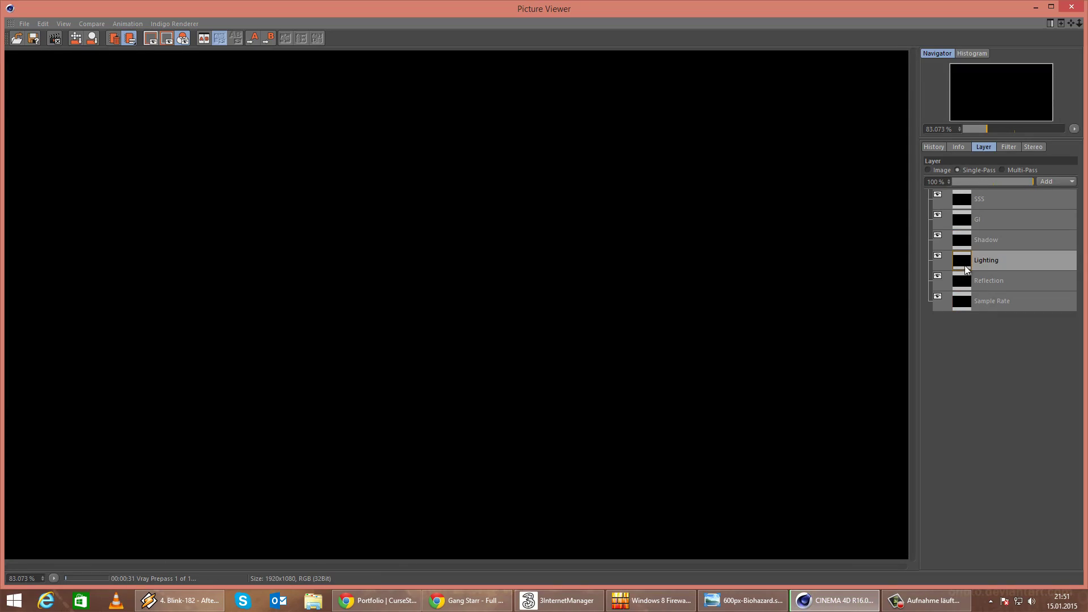
left_click(962, 303)
left_click(954, 200)
left_click(929, 170)
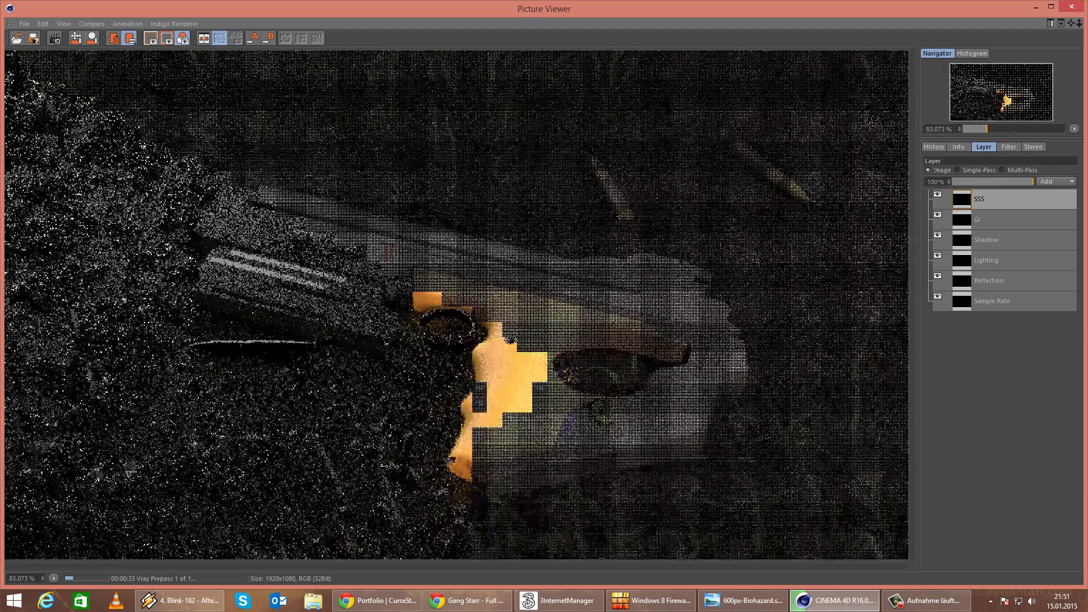
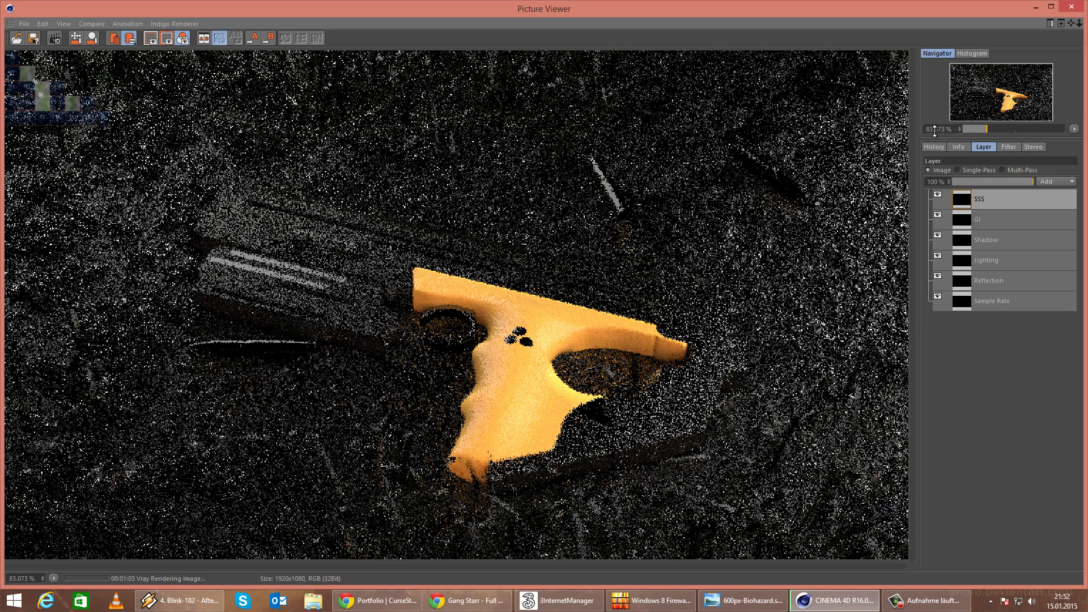
Compare the Sample Rate and Reflection passes with the full image on the first finished areas of the running render.
left_click(976, 172)
left_click(963, 308)
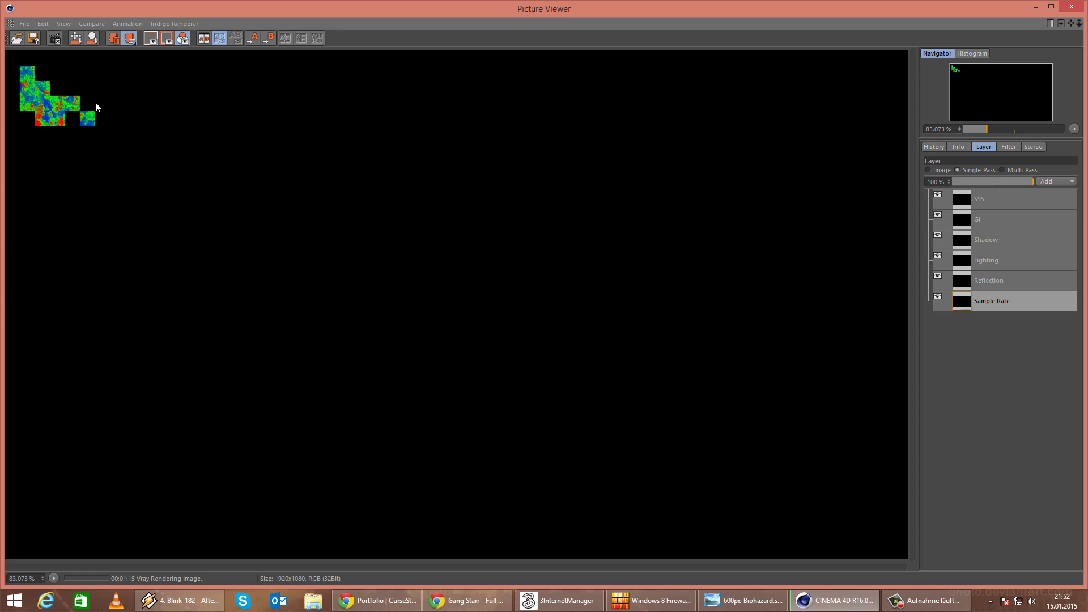
left_click(967, 282)
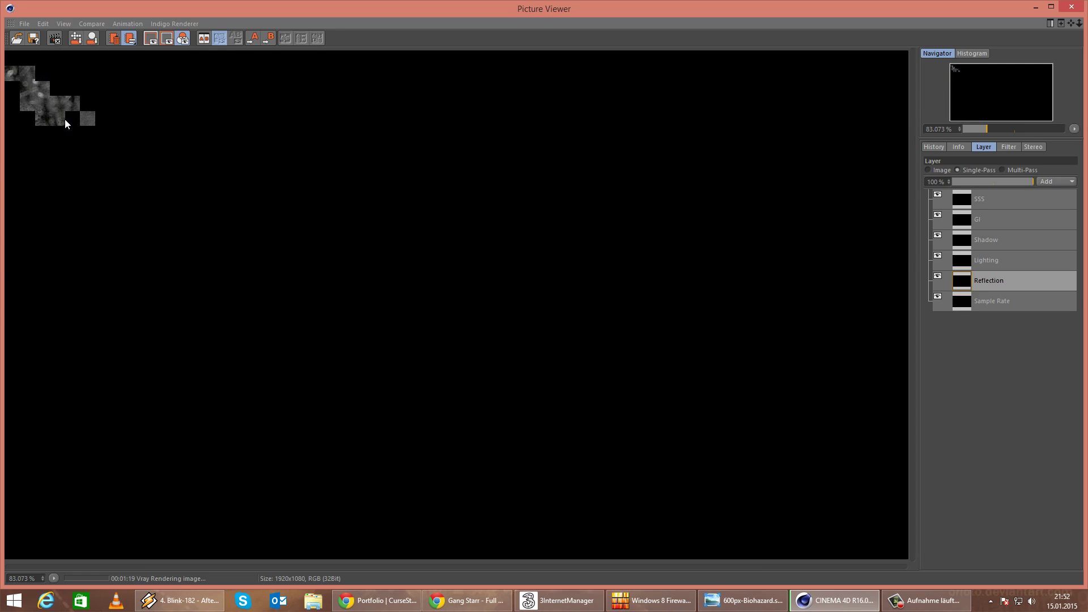
left_click(939, 169)
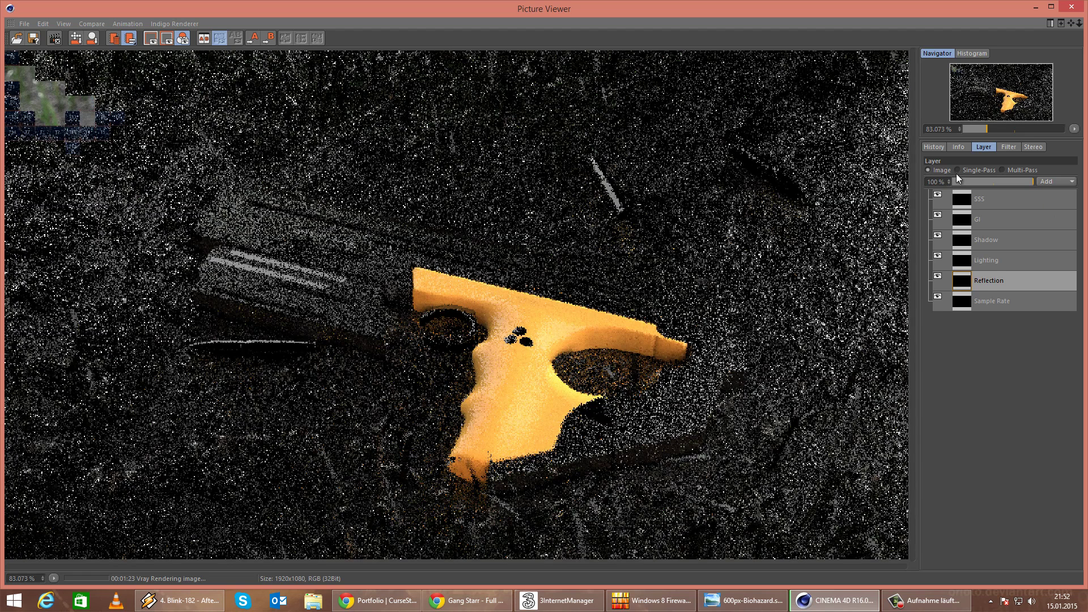
left_click(958, 170)
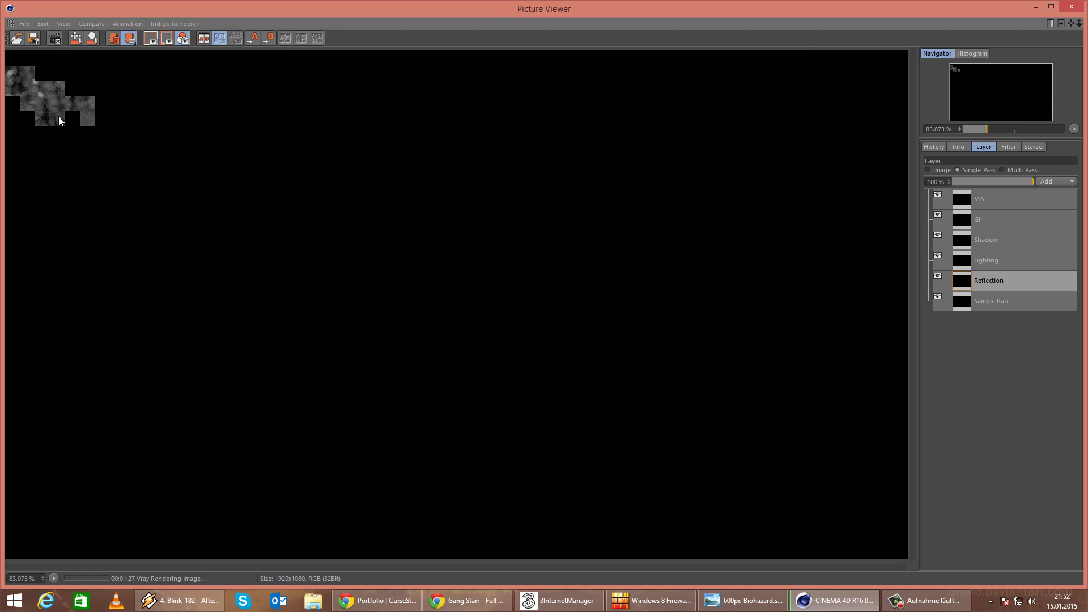
scroll(59, 107, "up", 1)
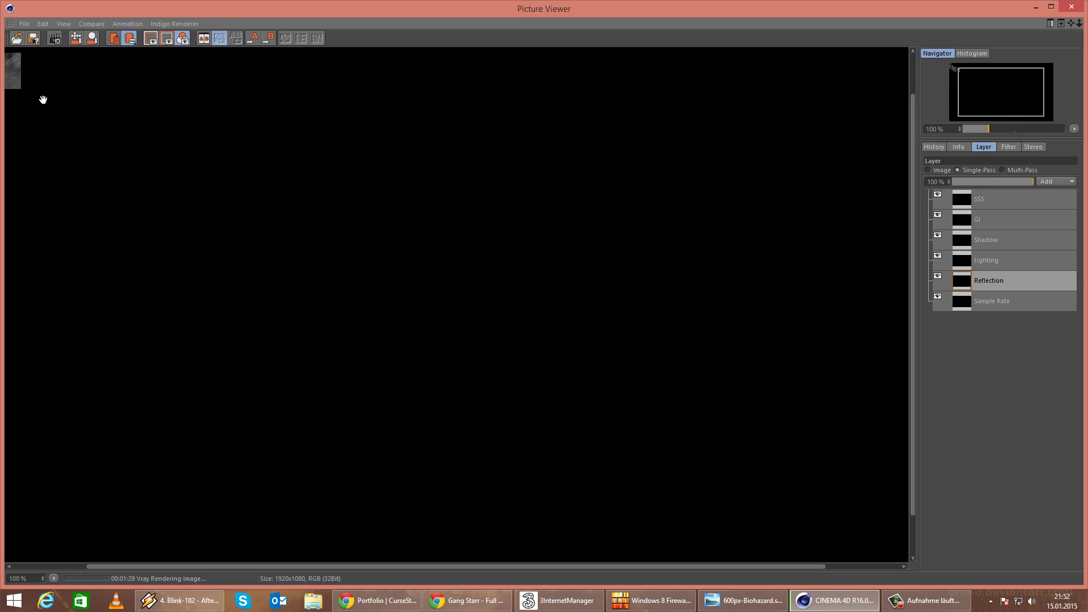
scroll(43, 99, "down", 1)
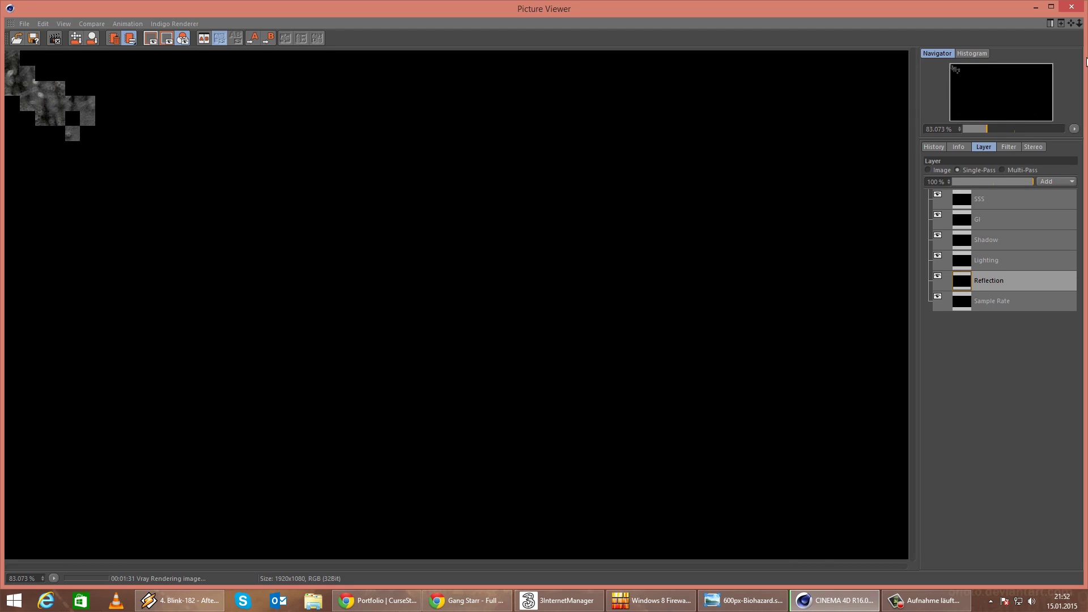
left_click(966, 303)
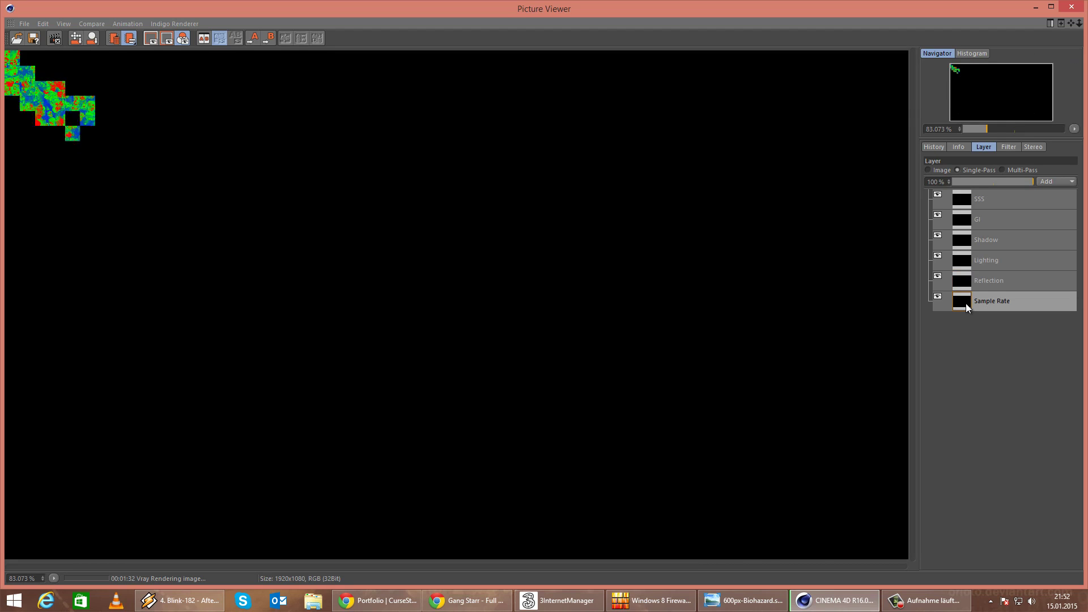
left_click(948, 169)
left_click(985, 168)
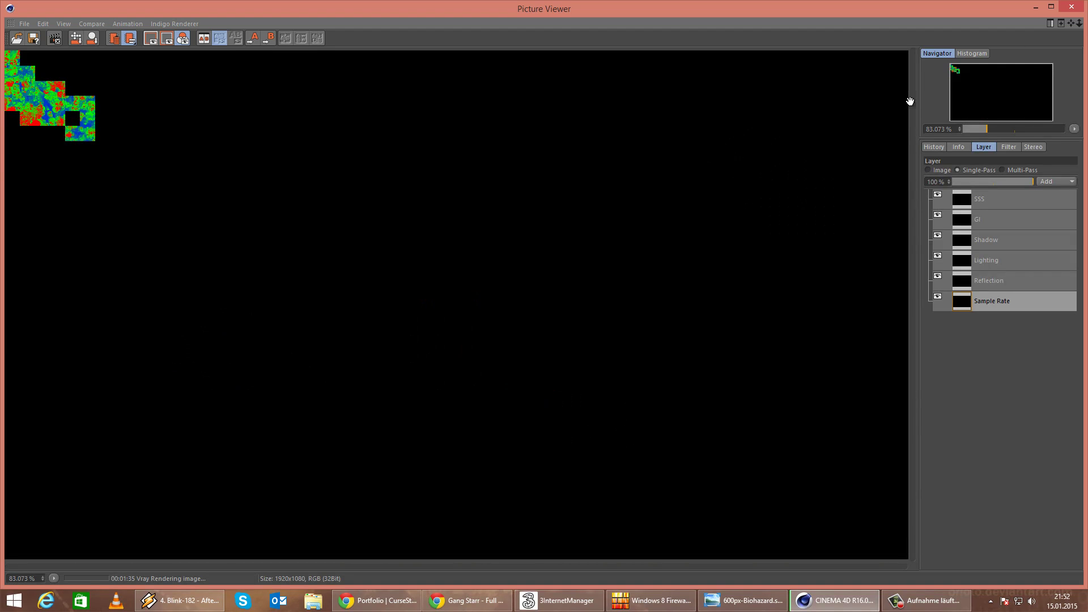
Stop the render, close the Picture Viewer and set the sampling subdivision of Camera.1's V-Ray physical camera tag to 18.
left_click(1075, 9)
left_click(556, 344)
left_click(1075, 5)
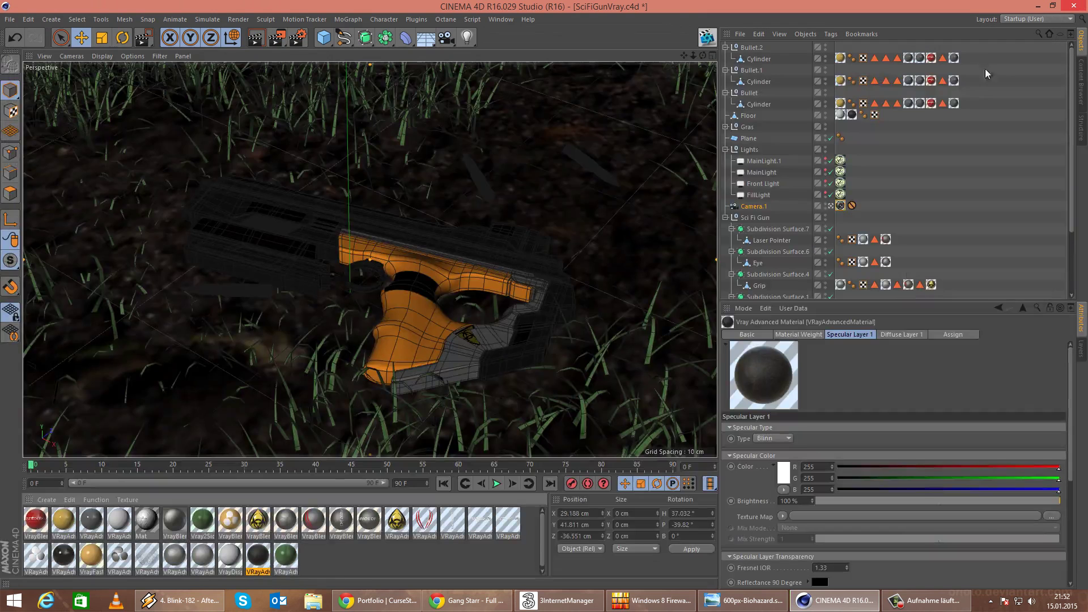
left_click(842, 205)
left_click_drag(799, 392, 704, 364)
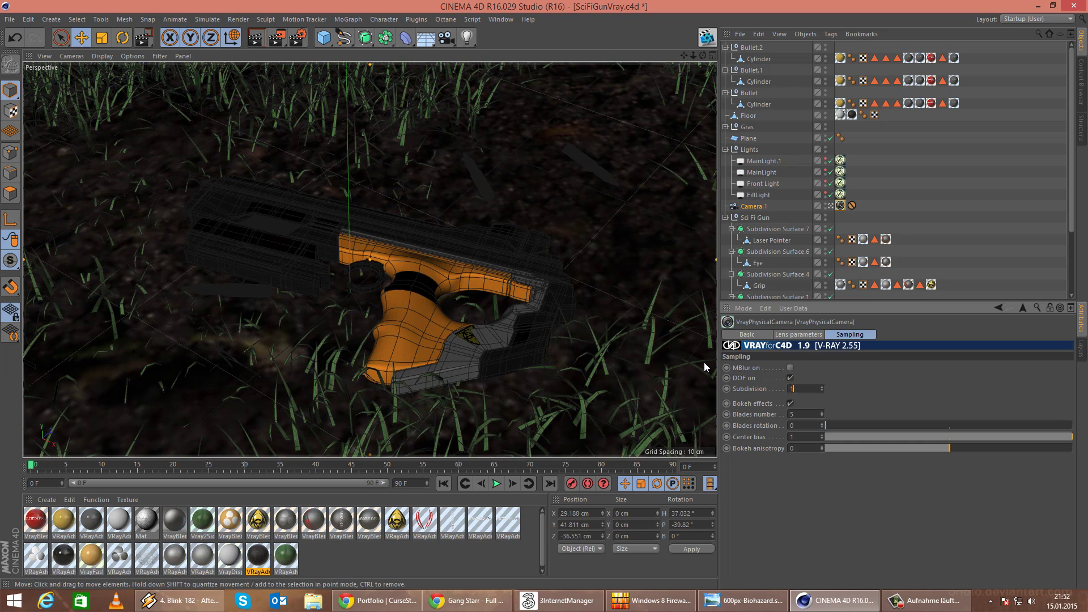
type("18")
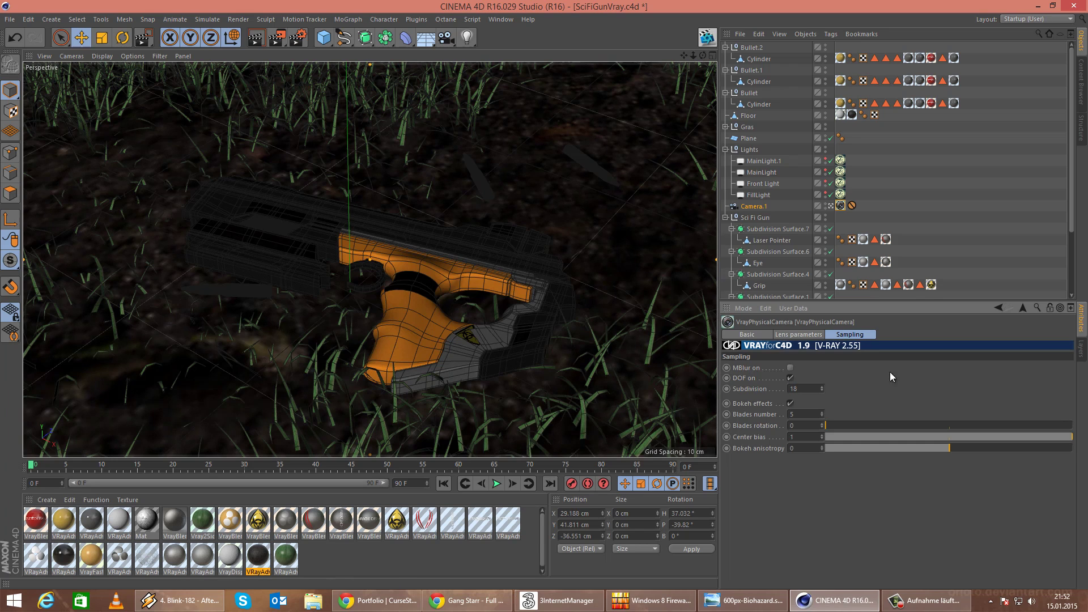
Revisit the dark VRayAdvancedMaterial's glossiness subdivisions, then set those of the green VRayAdvancedMaterial.4 to 8 in Specular Layer 1.
left_click(259, 557)
double_click(259, 557)
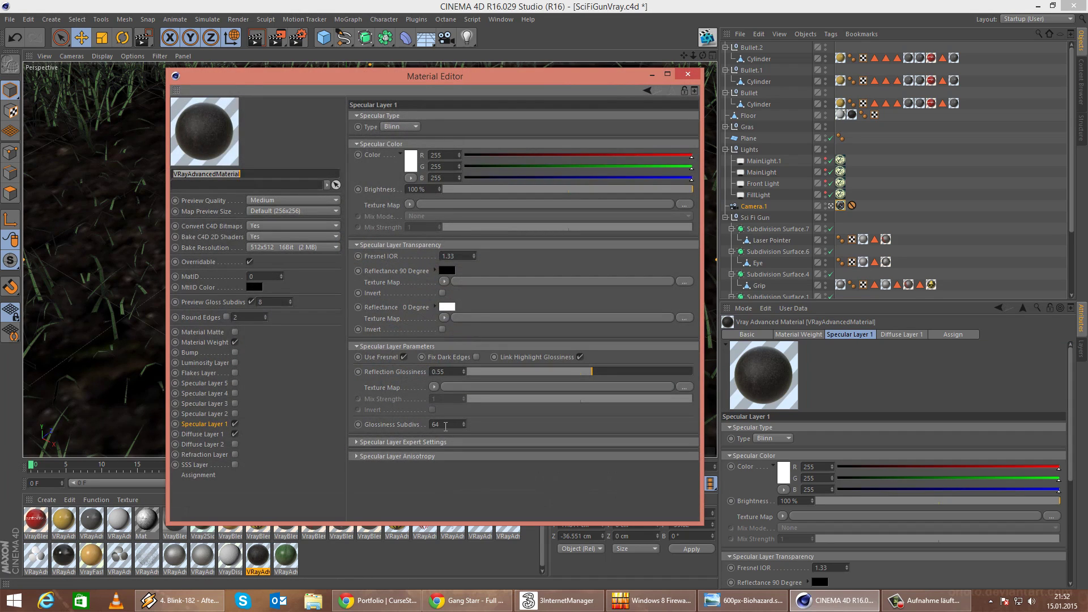
left_click_drag(445, 426, 363, 417)
left_click(286, 553)
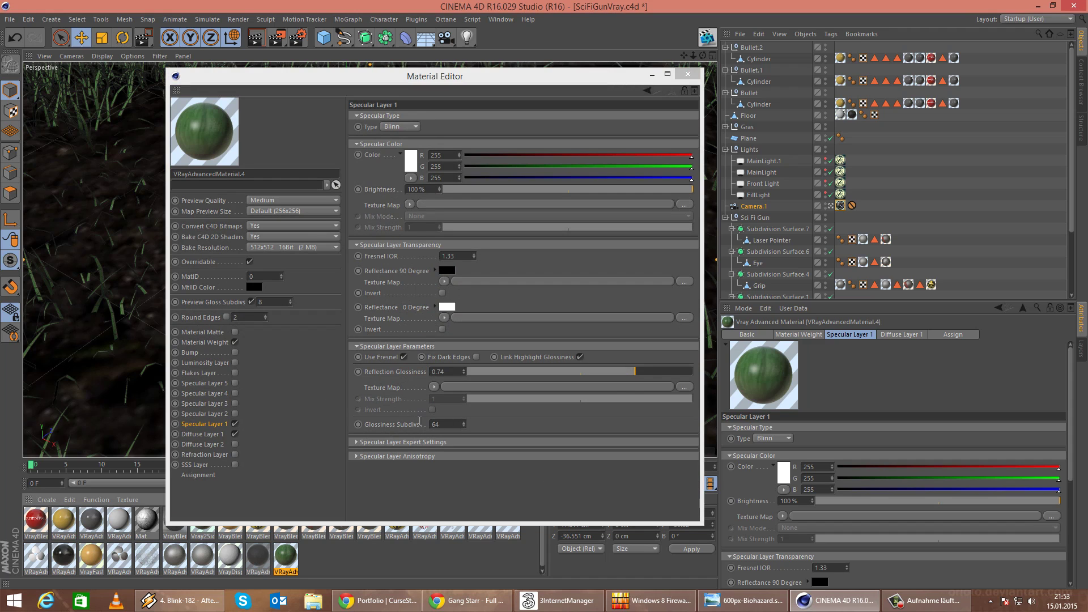
left_click_drag(445, 425, 279, 425)
type("8")
key("Return")
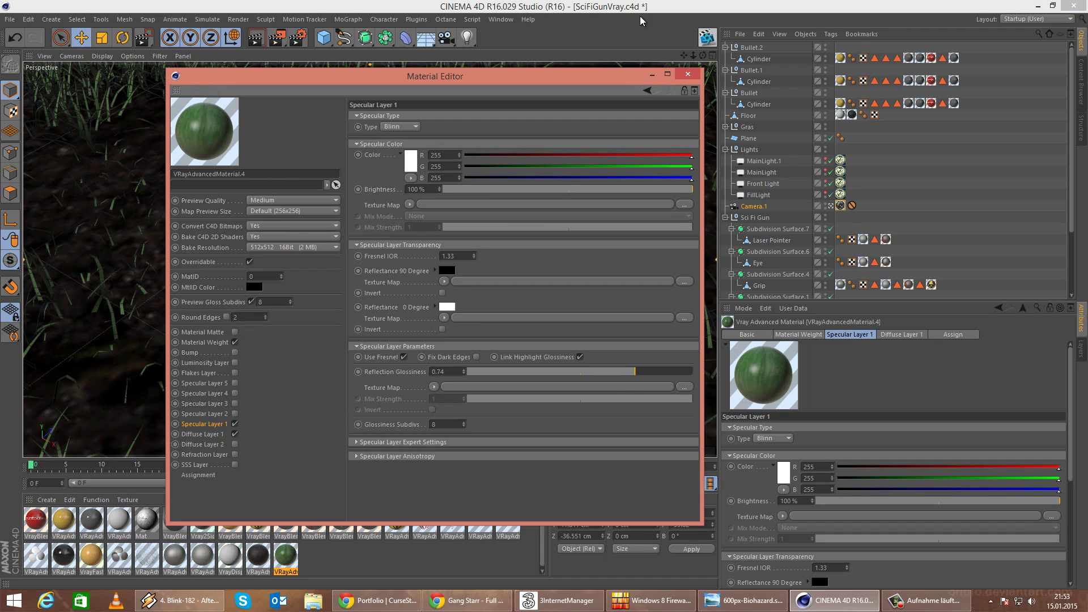
left_click(687, 74)
Start a new Picture Viewer render without overwriting Gun3.exr and display its full image instead of a single pass.
left_click(238, 19)
left_click(260, 80)
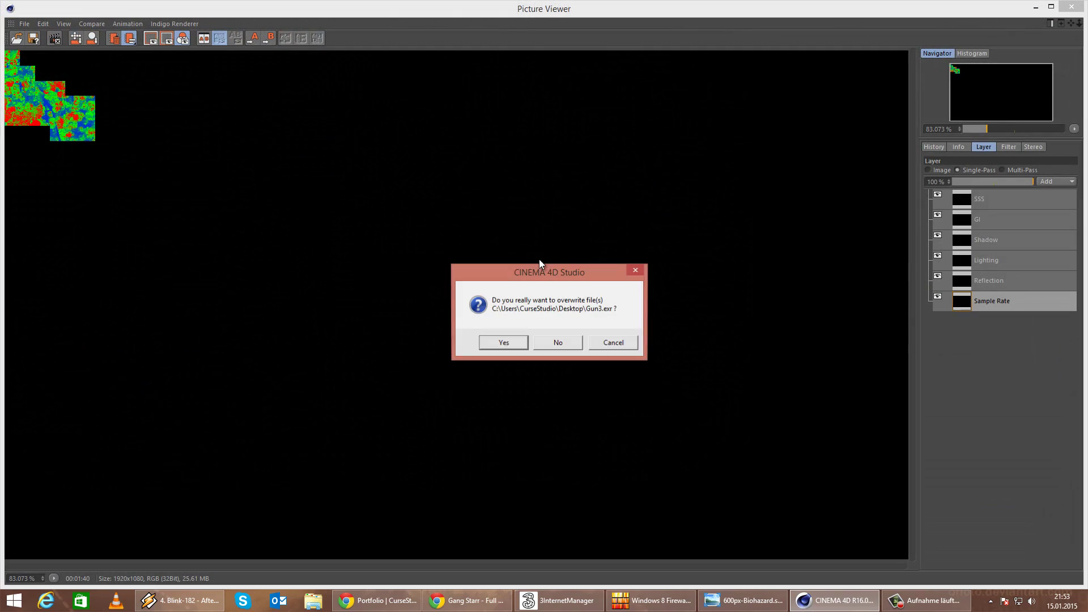
left_click(569, 343)
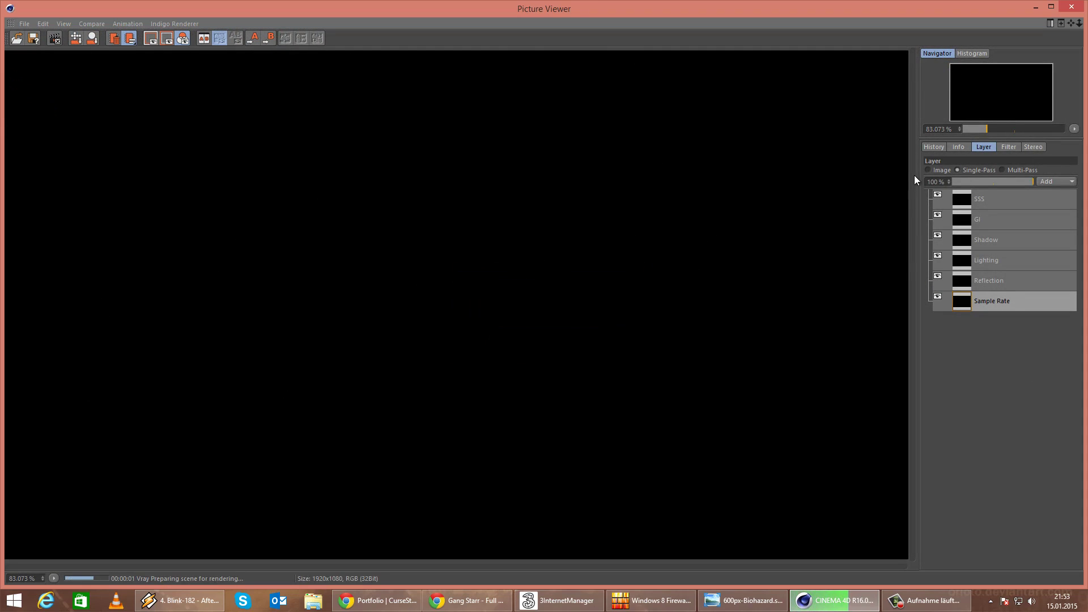
left_click(927, 170)
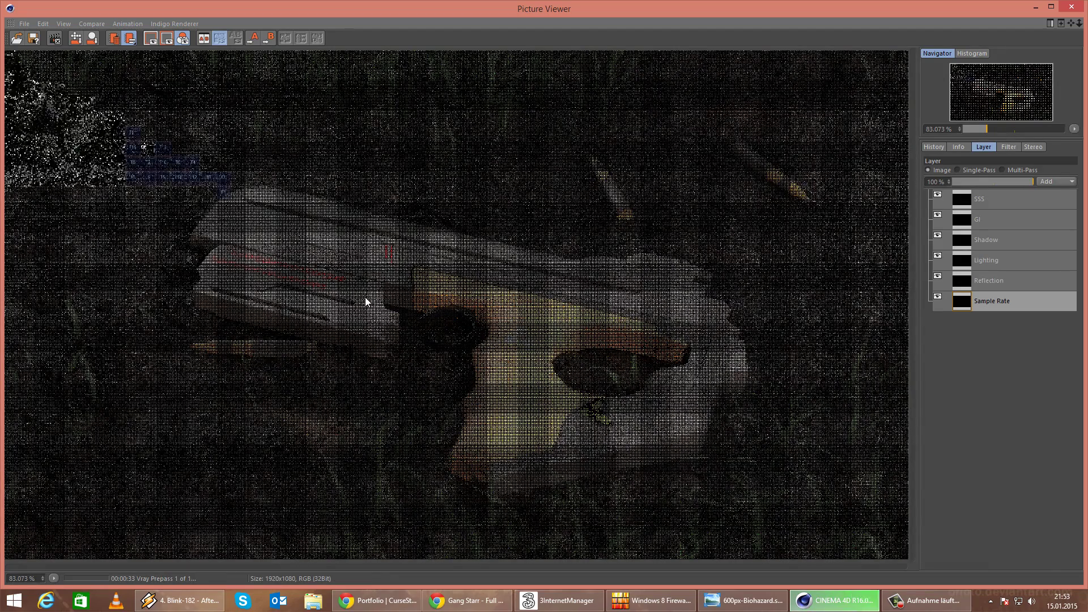
Examine the gun and the first rendered areas of the running image at several zoom levels.
scroll(366, 300, "down", 1)
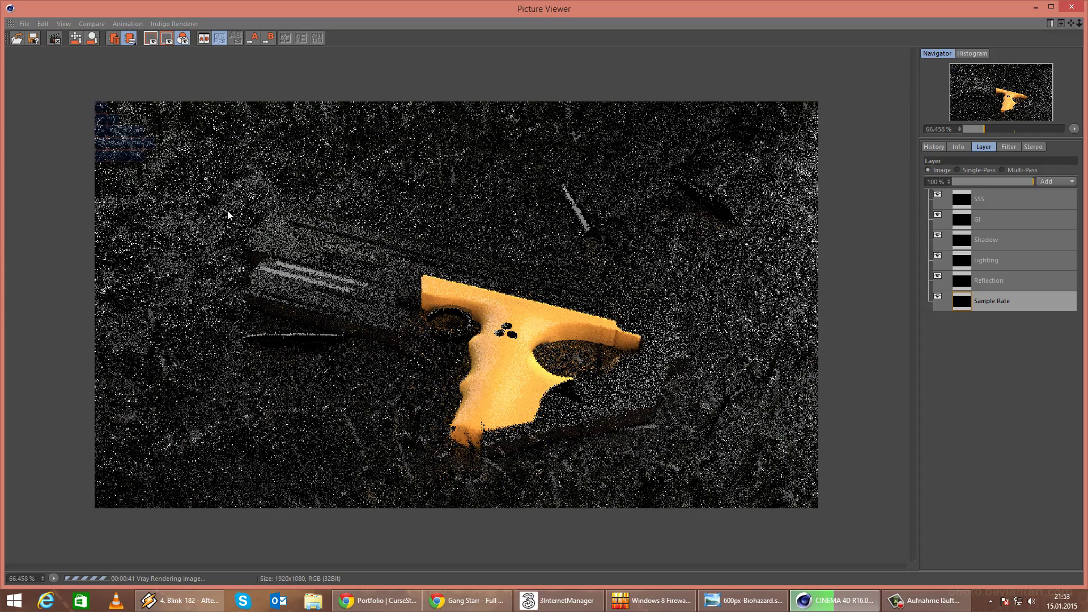
scroll(190, 208, "up", 1)
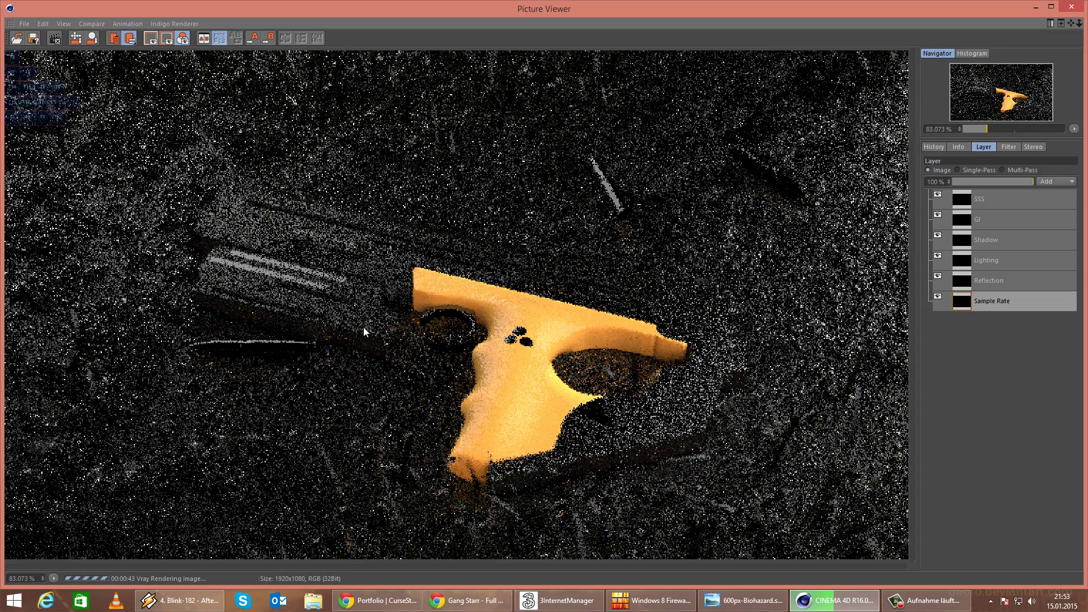
scroll(288, 331, "up", 1)
left_click_drag(269, 284, 540, 505)
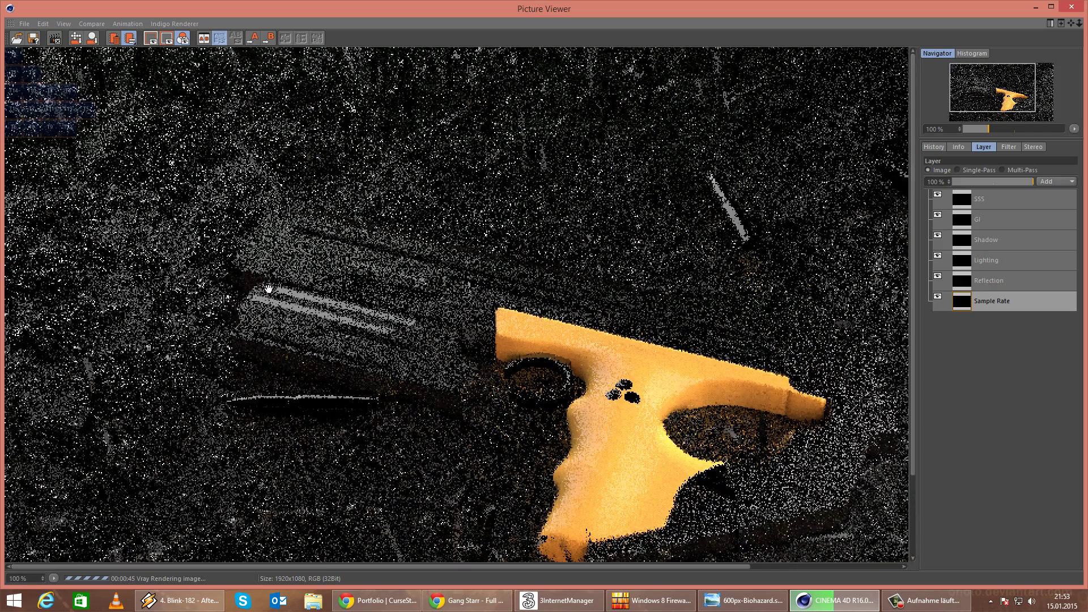
scroll(312, 330, "down", 1)
scroll(320, 368, "down", 2)
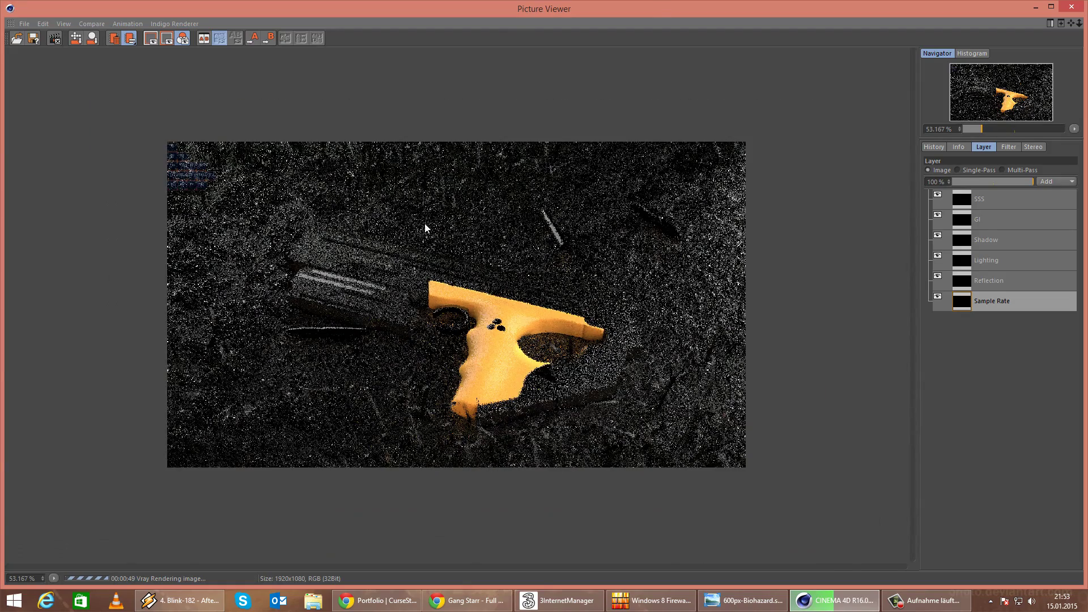
scroll(333, 293, "up", 2)
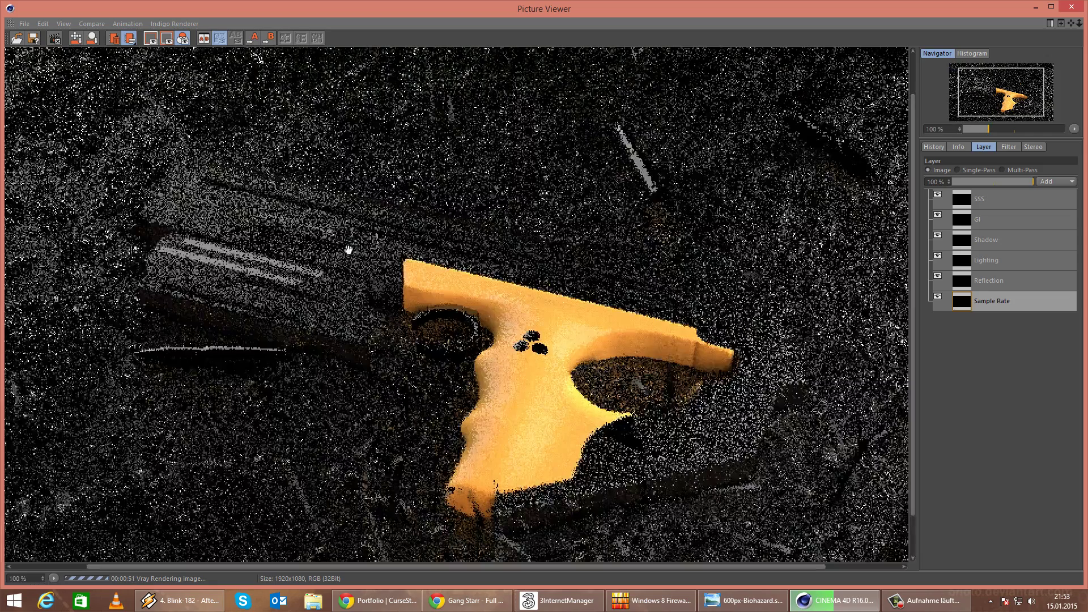
scroll(132, 146, "down", 1)
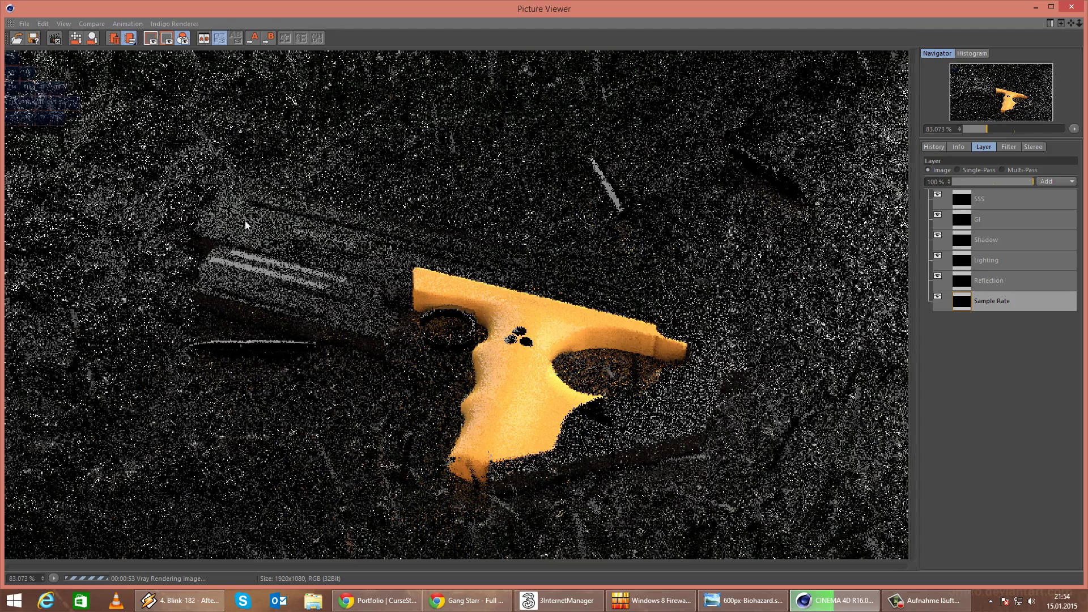
scroll(247, 221, "down", 3)
scroll(328, 271, "up", 4)
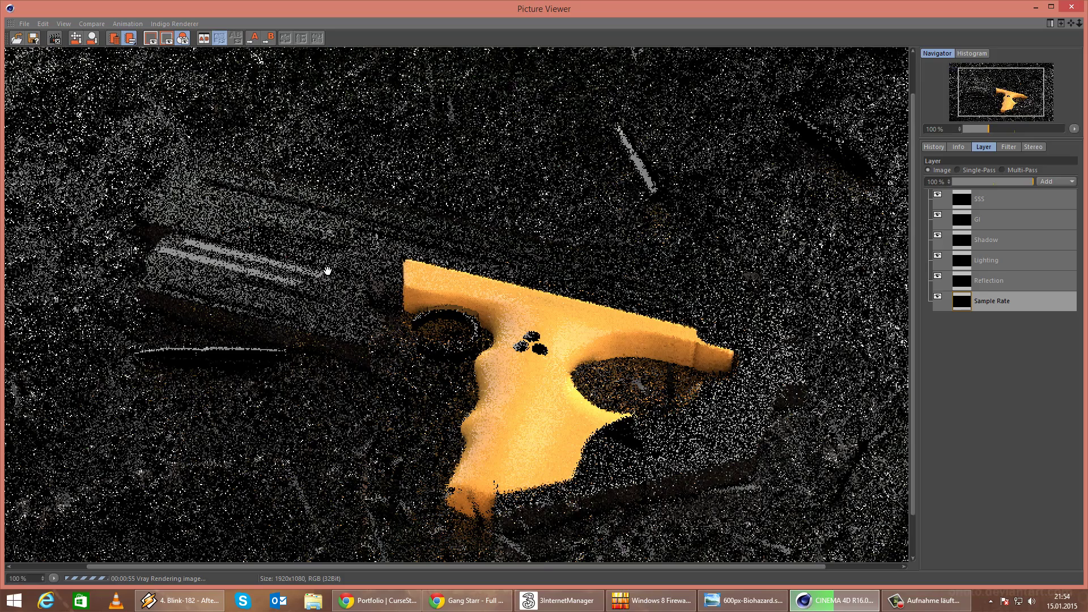
left_click_drag(136, 167, 466, 430)
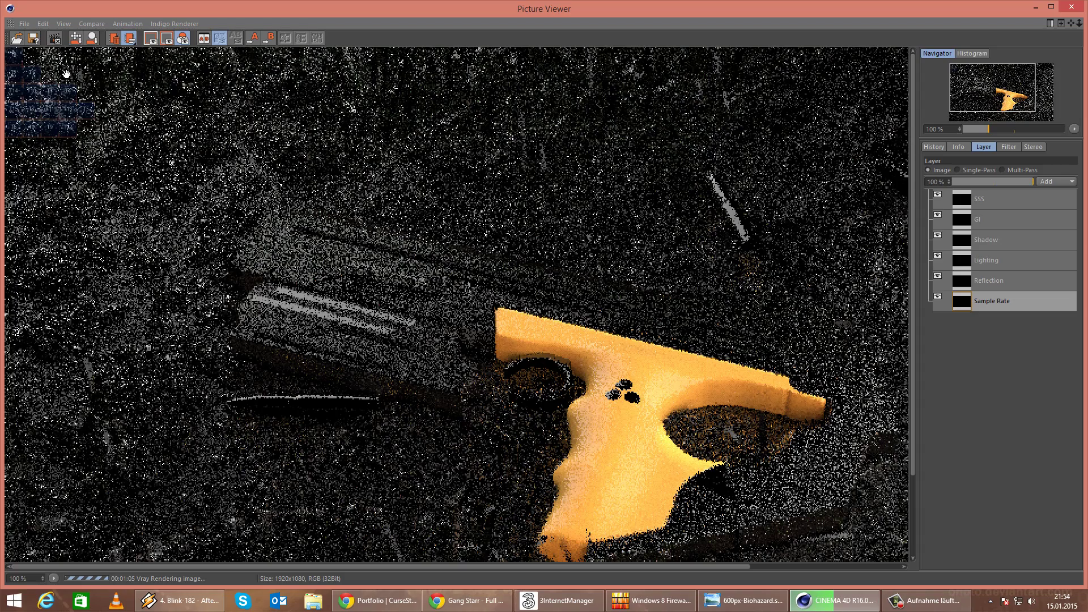
scroll(152, 170, "down", 2)
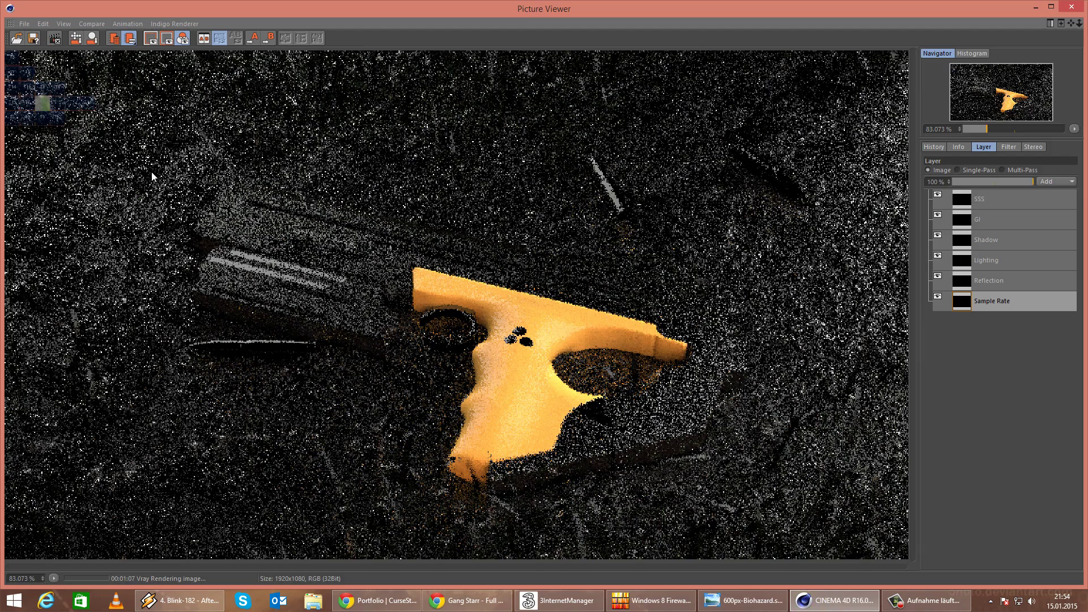
scroll(154, 161, "up", 2)
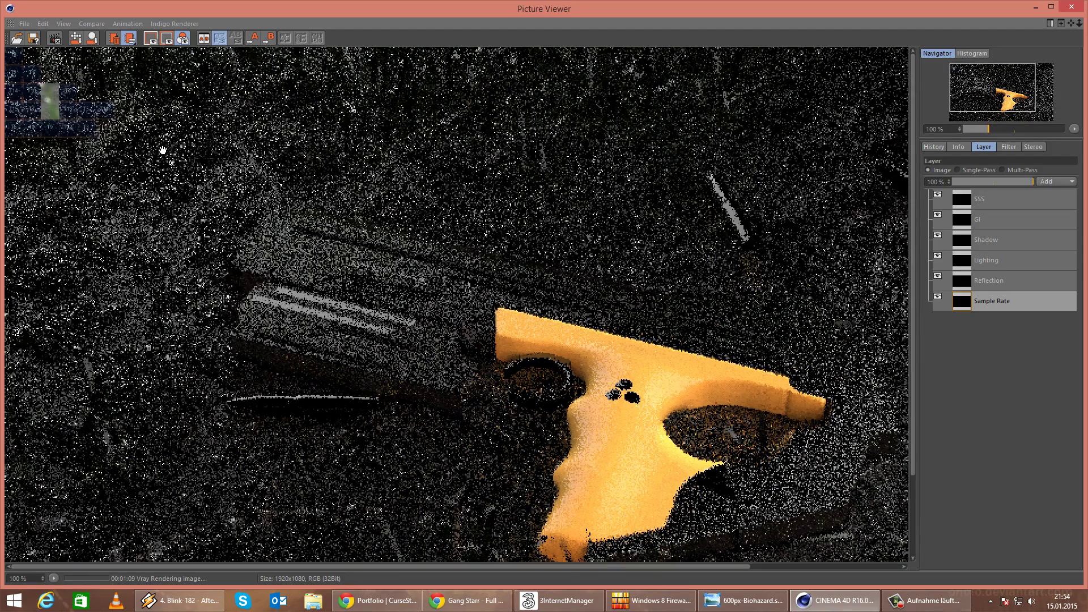
Compare the new render's Sample Rate pass with the full image and inspect its Reflection pass.
left_click(981, 169)
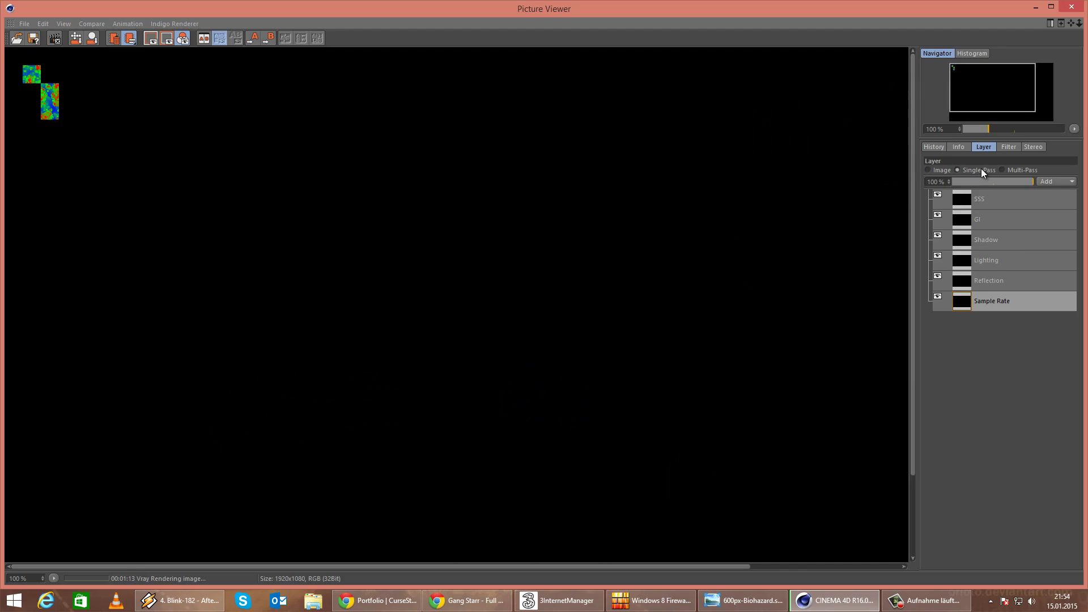
left_click(941, 172)
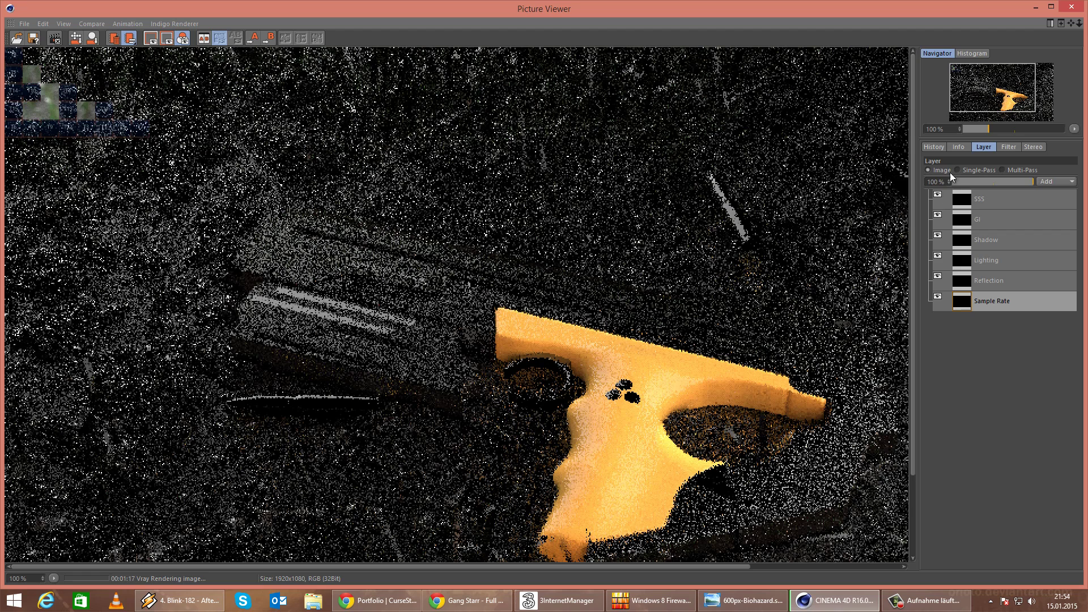
left_click(974, 171)
left_click(960, 284)
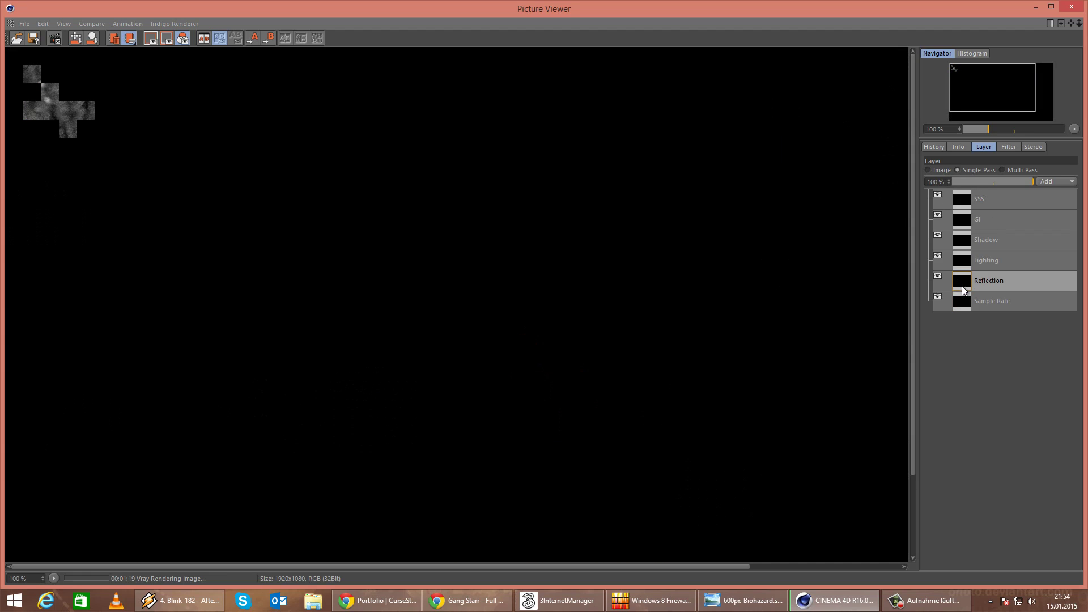
Examine the first rendered tiles of the Reflection pass at several zoom levels.
key("h")
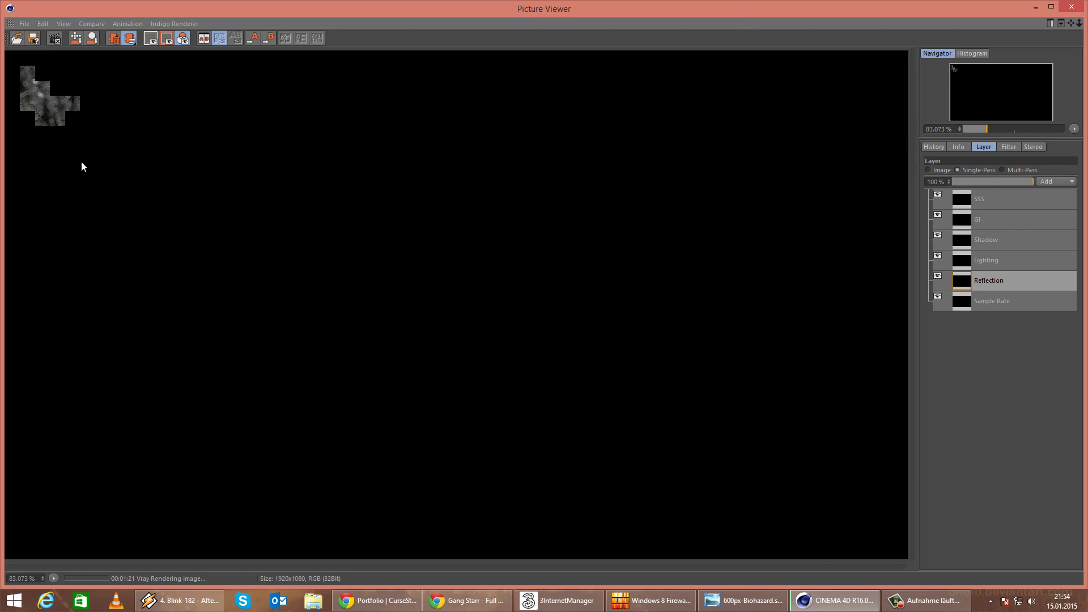
double_click(76, 129)
left_click_drag(108, 117, 546, 378)
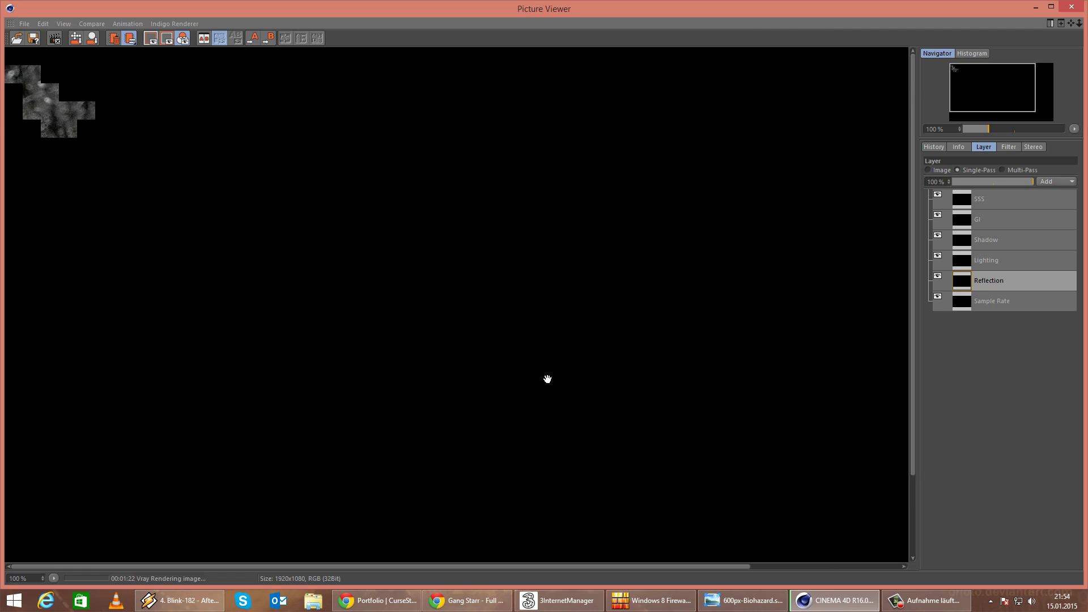
scroll(66, 111, "up", 1)
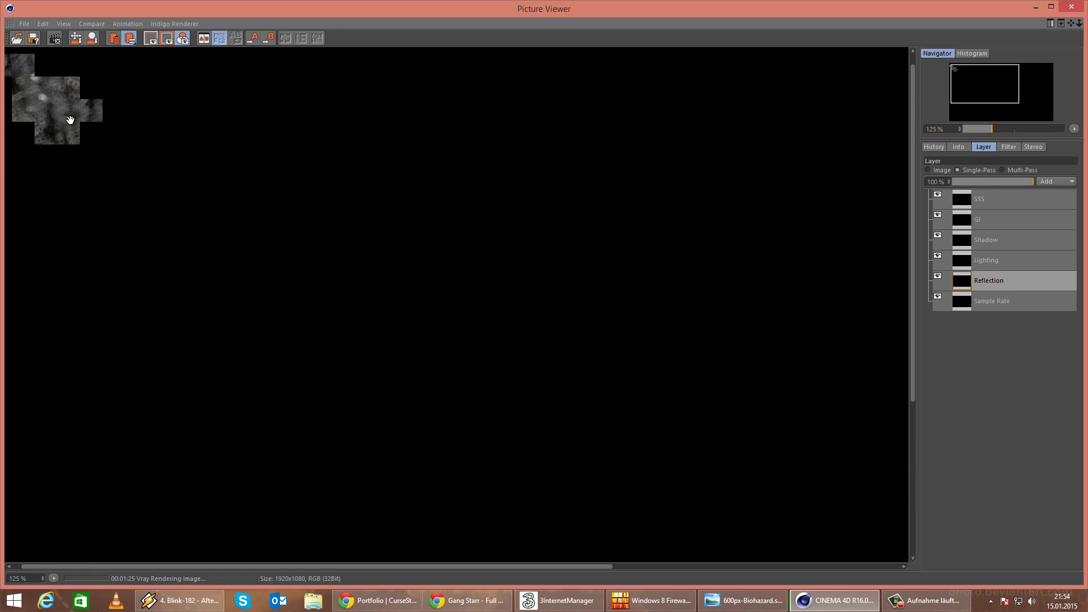
scroll(70, 127, "down", 1)
scroll(59, 128, "up", 4)
left_click_drag(59, 129, 296, 392)
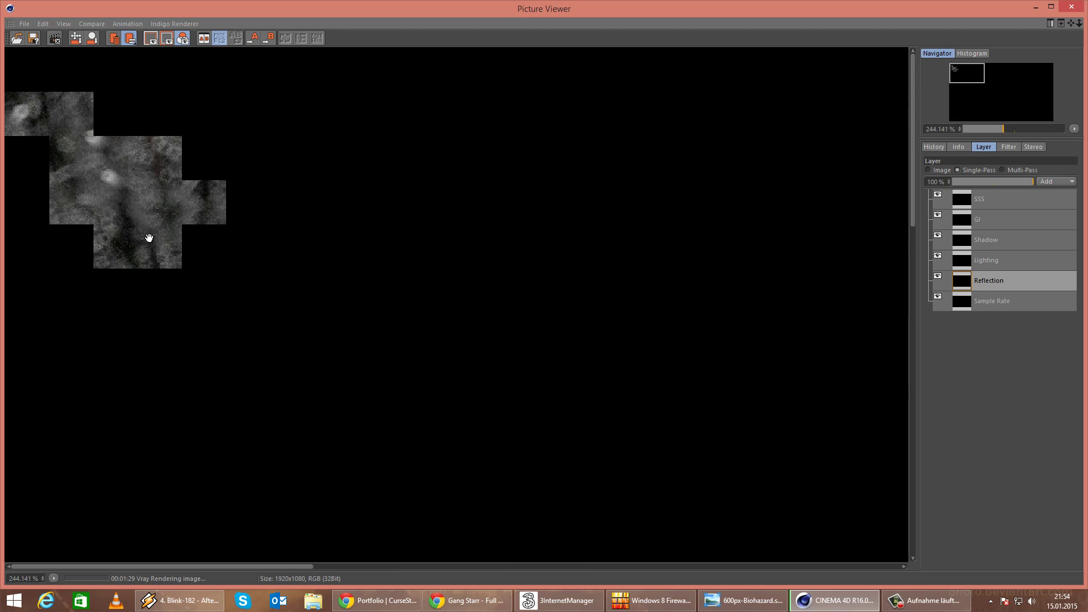
View the Sample Rate, Reflection, Lighting, Shadow, GI and SSS passes one after another.
left_click(963, 296)
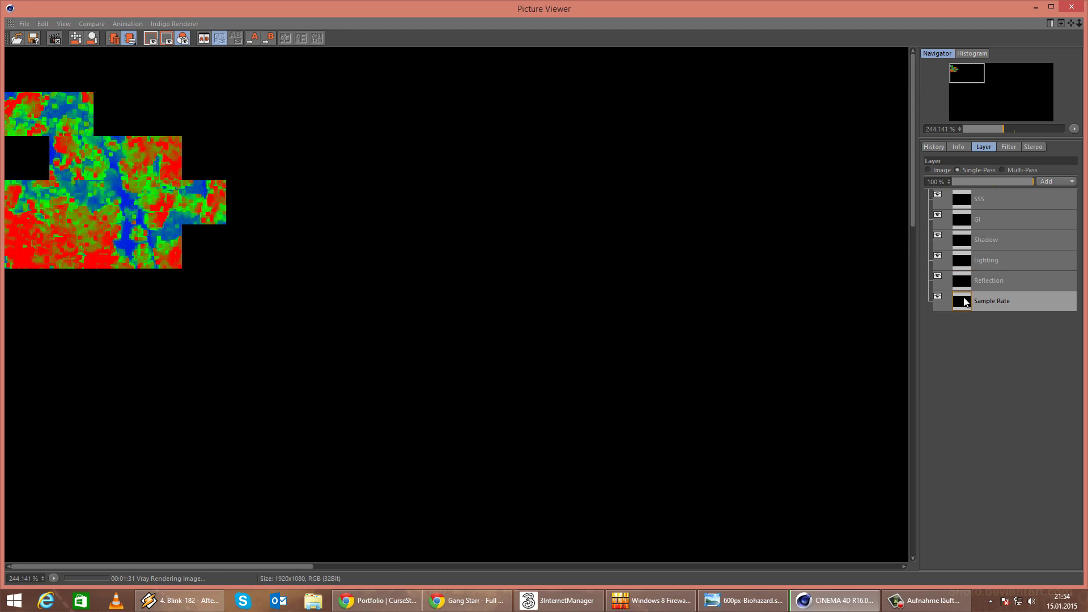
left_click(972, 278)
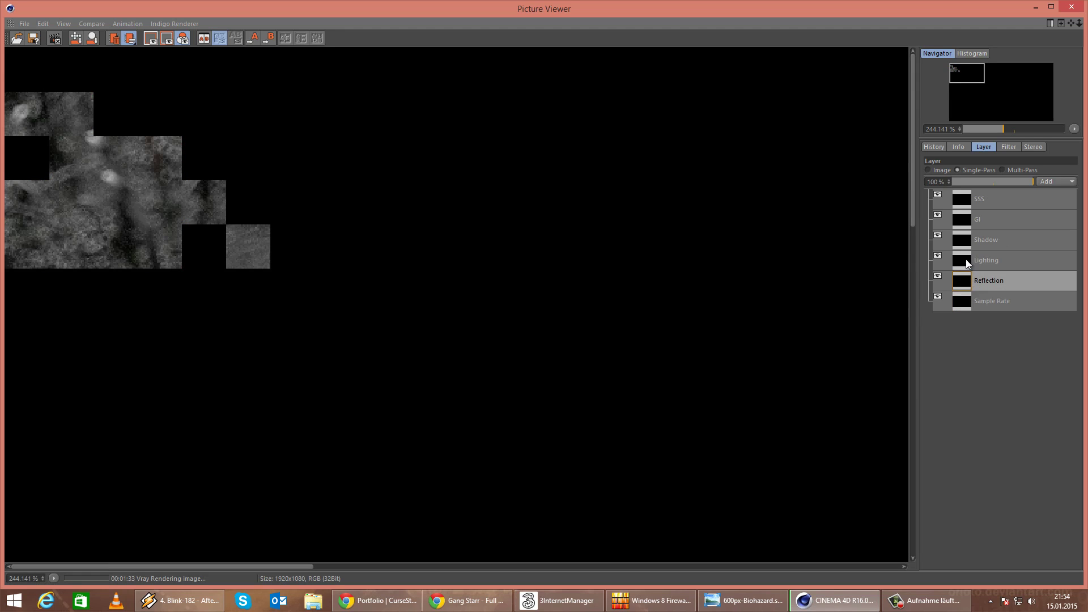
left_click(967, 264)
left_click(962, 243)
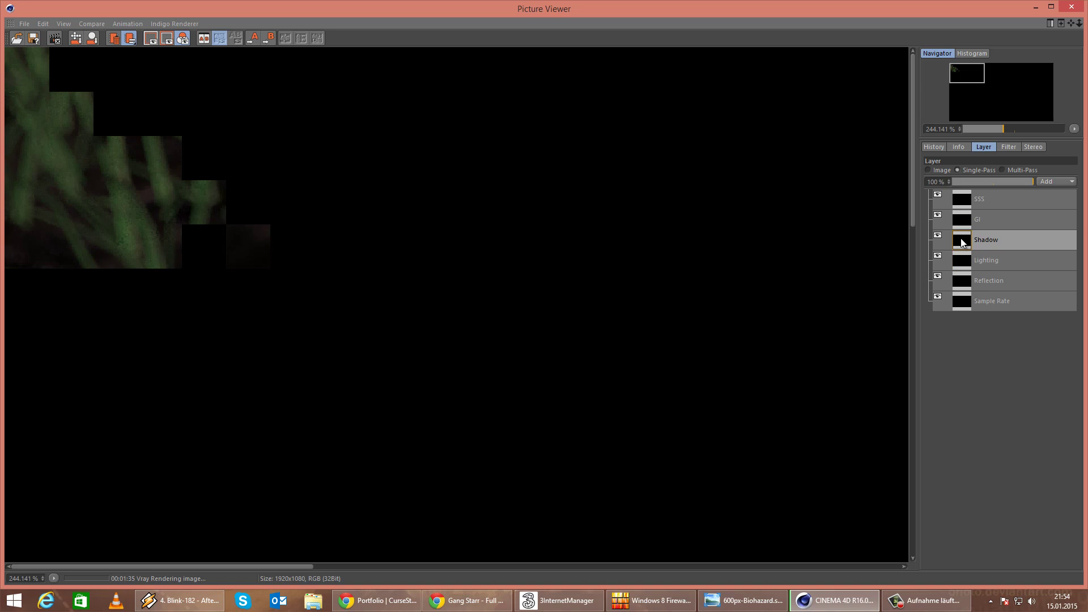
left_click(967, 221)
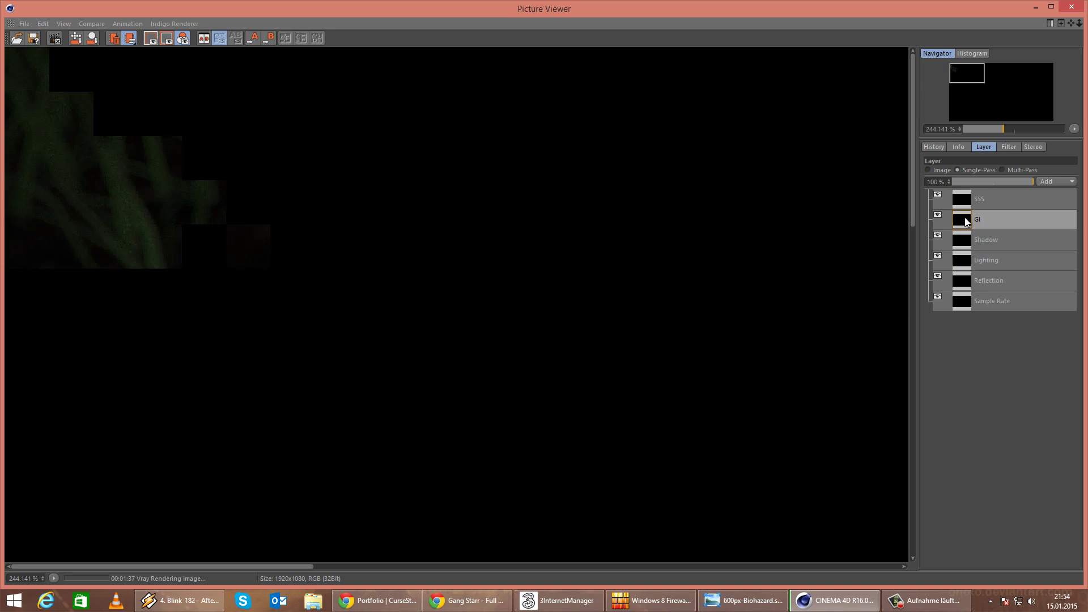
left_click(962, 202)
Compare the Reflection pass repeatedly with the Sample Rate pass, ending on Reflection.
left_click(965, 283)
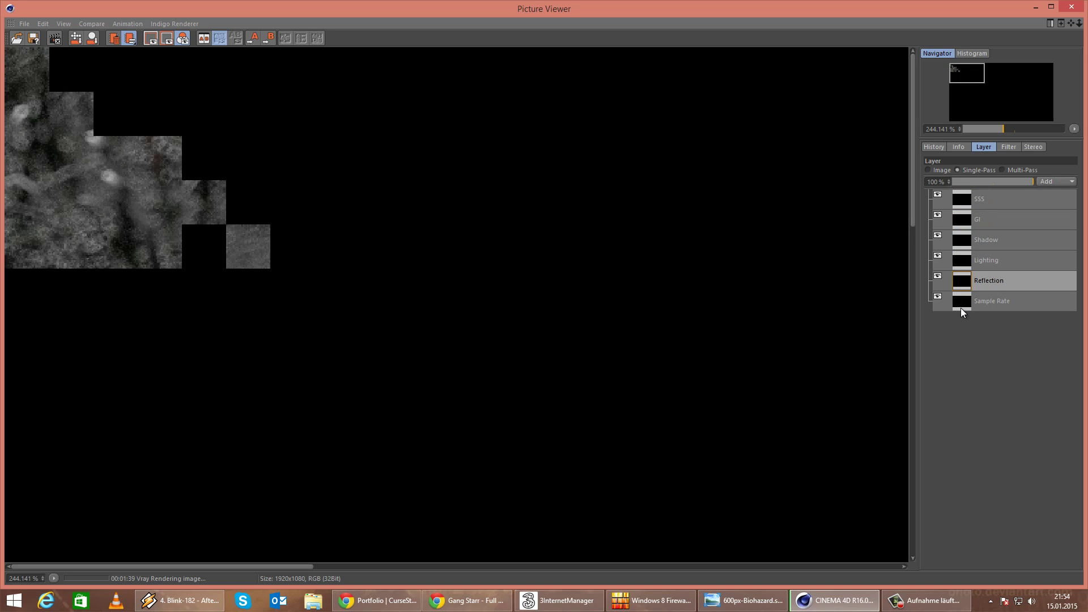
left_click(961, 308)
left_click(966, 285)
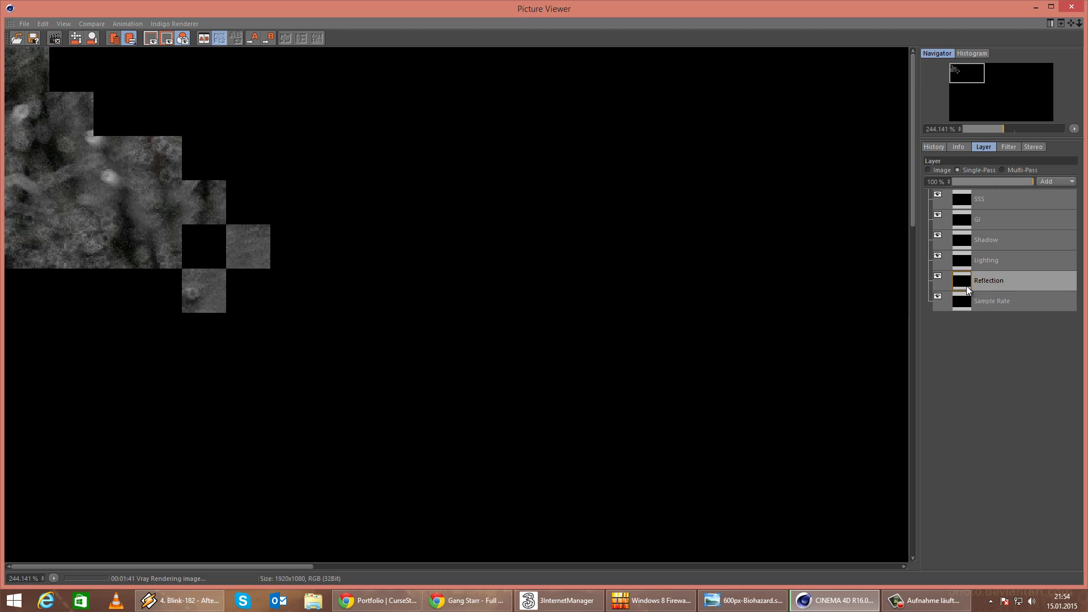
left_click(967, 307)
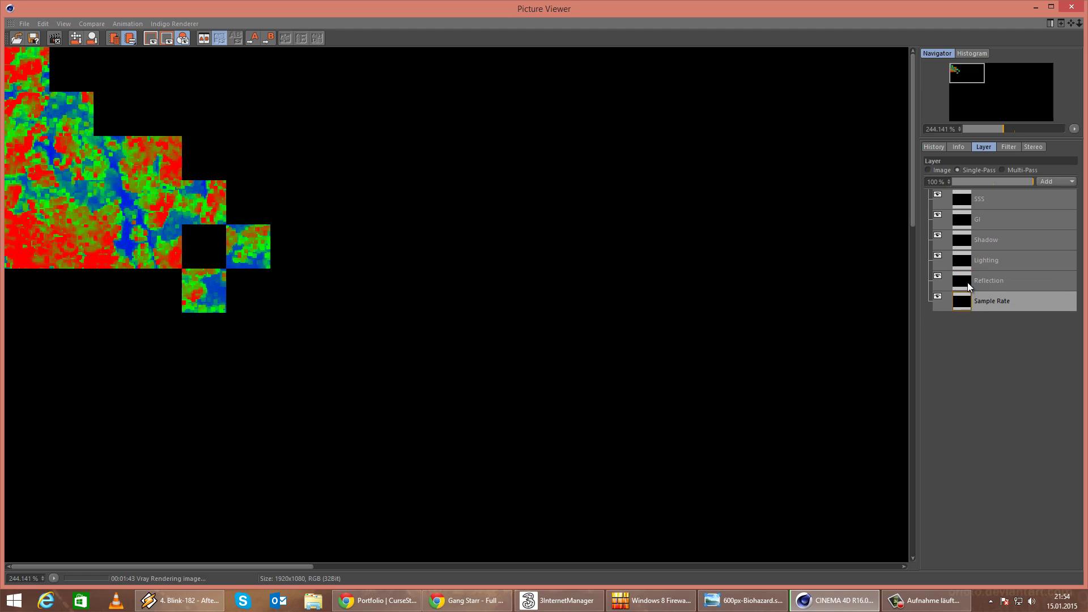
left_click(968, 282)
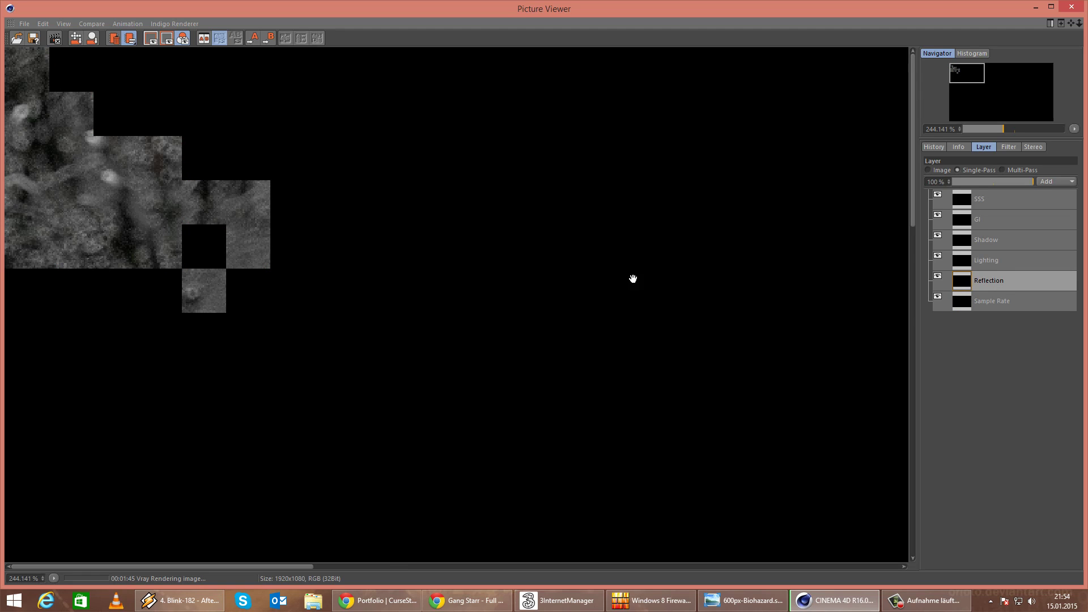
scroll(320, 230, "down", 2)
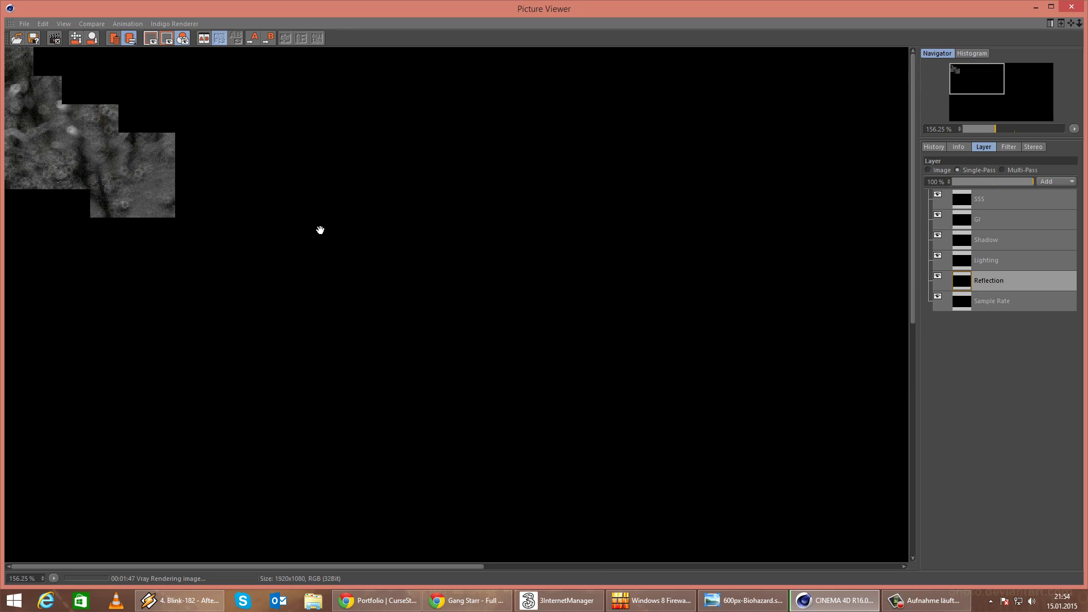
Display the full image, then stop the running V-Ray render and close the Picture Viewer.
left_click(941, 171)
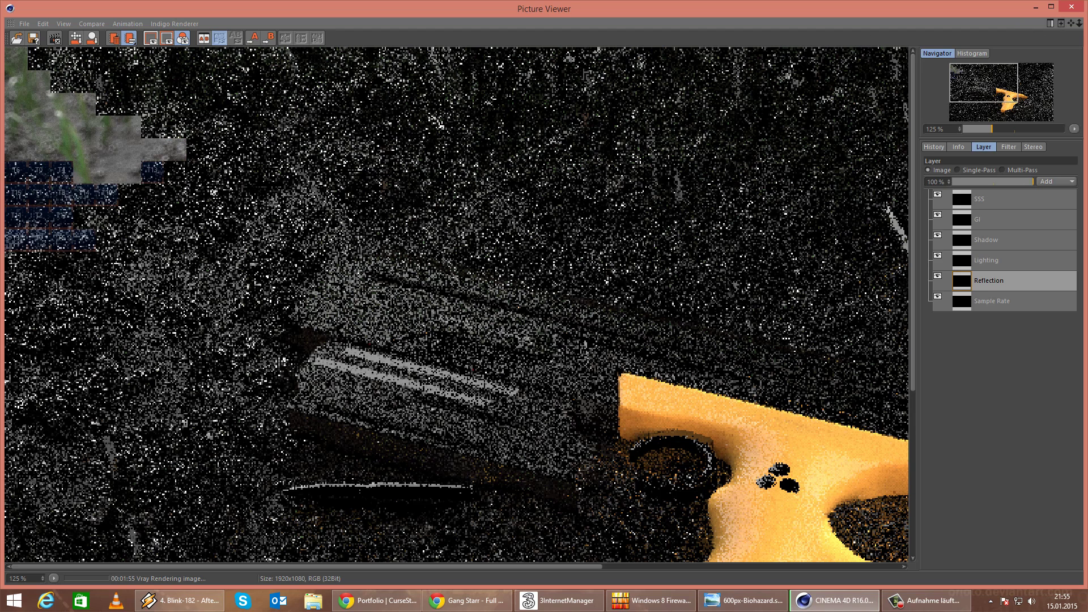
left_click(1071, 8)
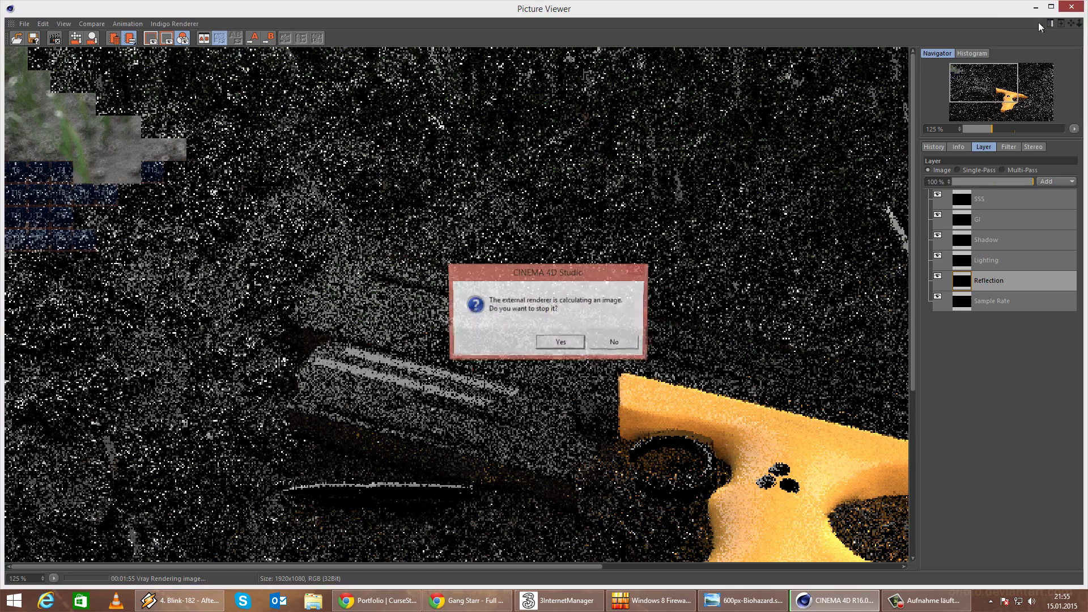
left_click(556, 342)
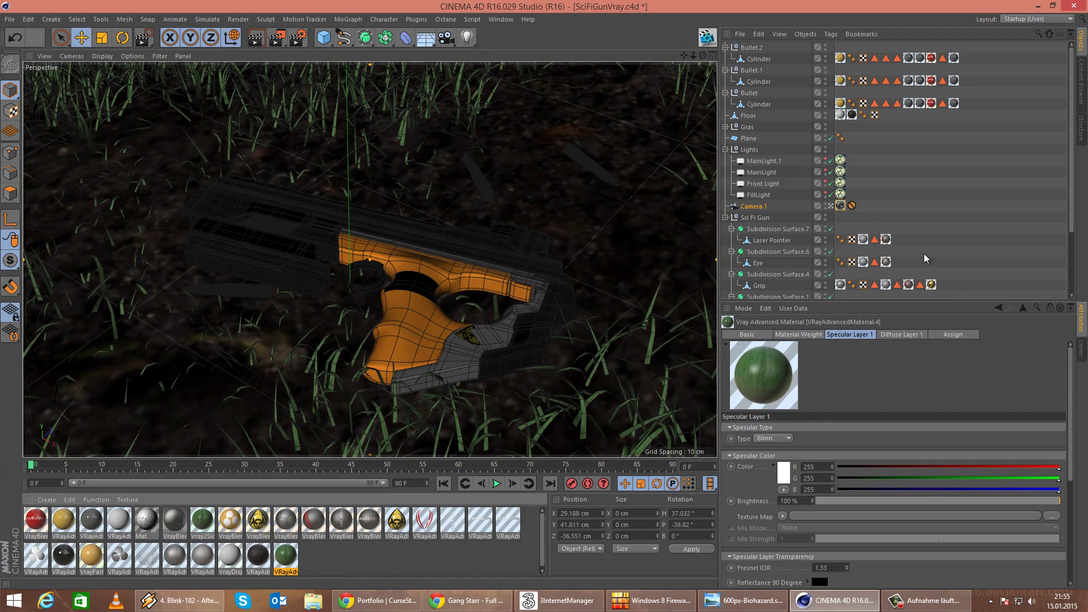
Set the depth of field Subdivision in the VrayPhysicalCamera sampling settings of Camera.1 to 64.
left_click(841, 205)
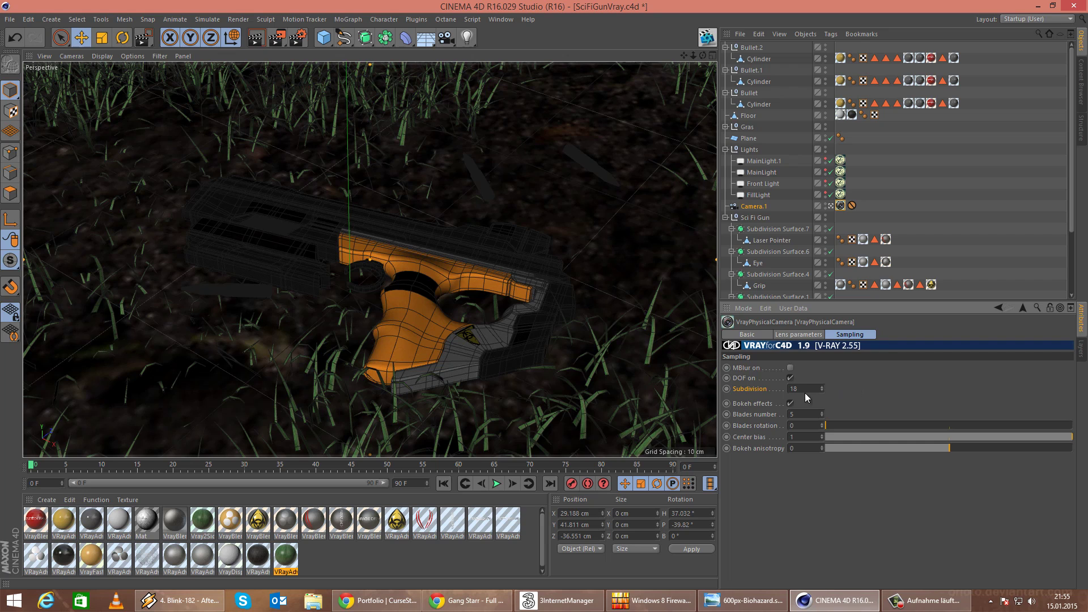
left_click_drag(799, 389, 759, 383)
type("64")
Inspect the common and area light settings of the VrayLight on MainLight.1, including its subdivisions.
left_click(841, 162)
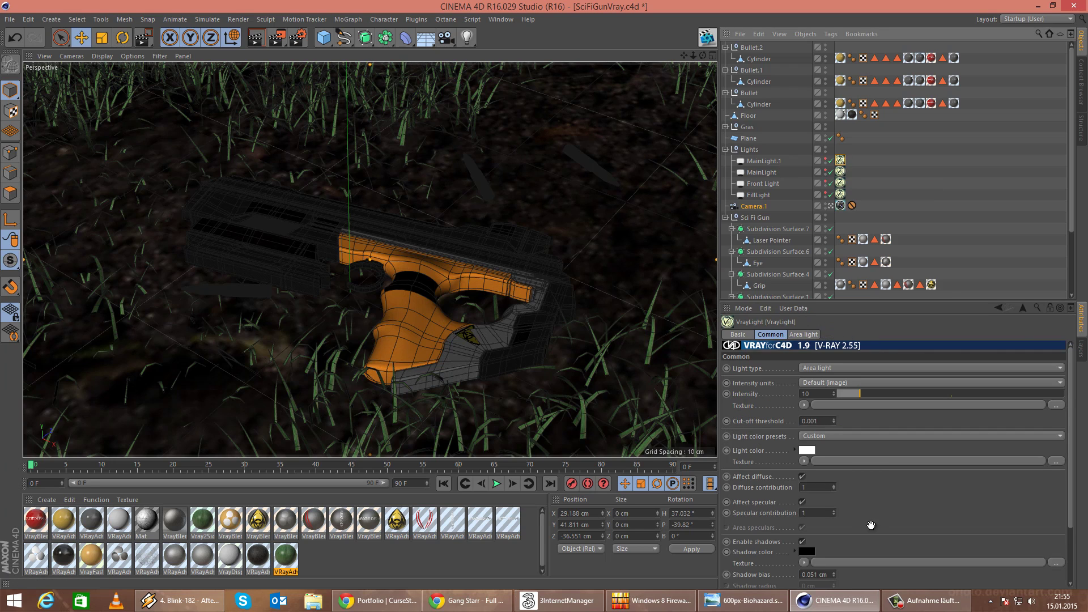
scroll(873, 510, "down", 3)
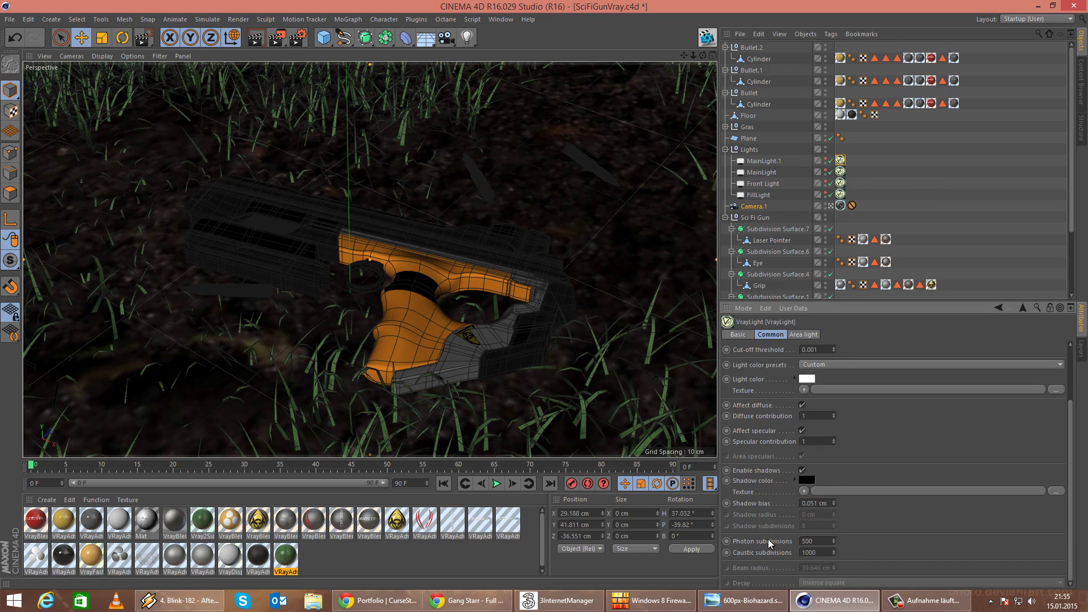
left_click(807, 335)
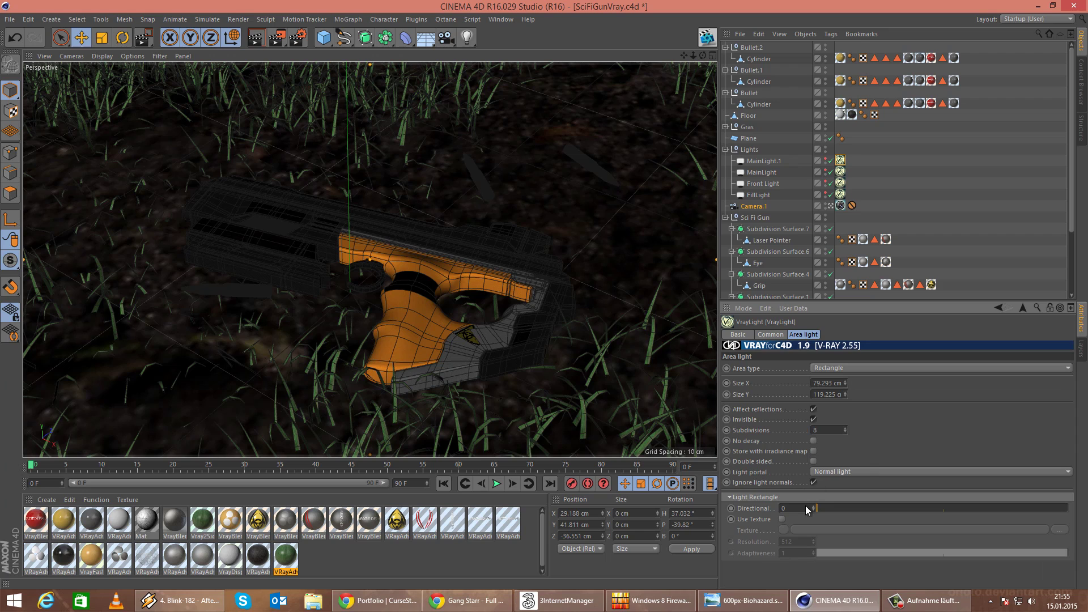
left_click(770, 335)
scroll(879, 387, "down", 3)
scroll(878, 388, "up", 3)
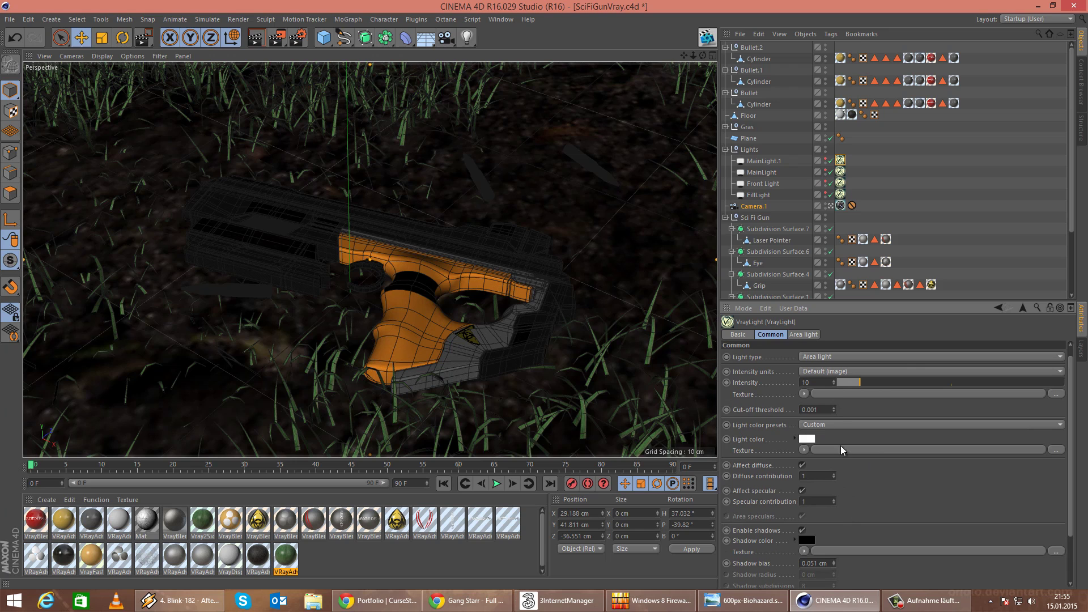
scroll(845, 454, "down", 3)
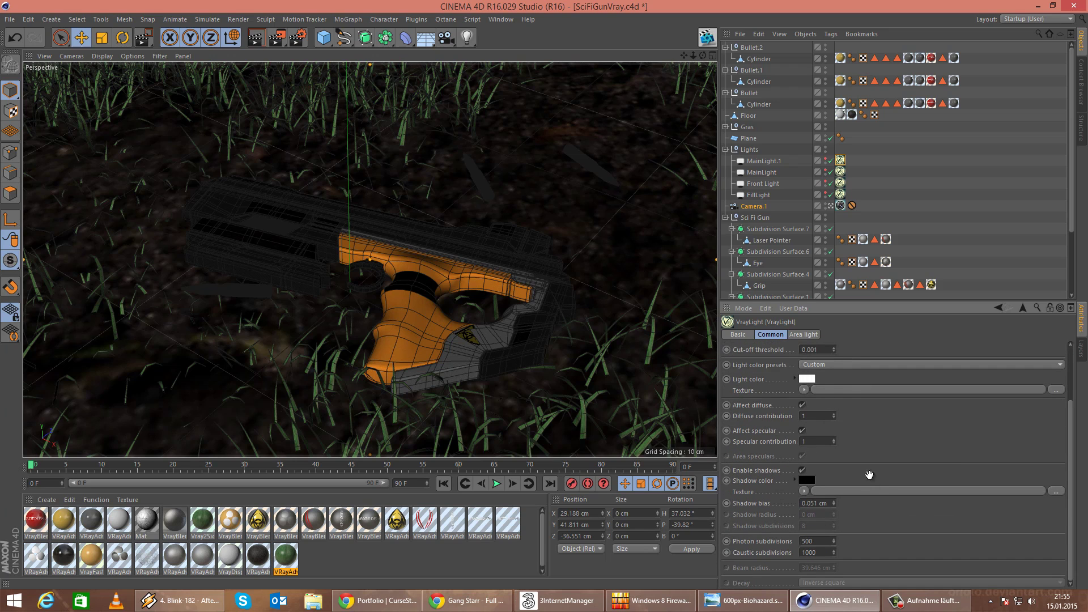
scroll(746, 363, "up", 1)
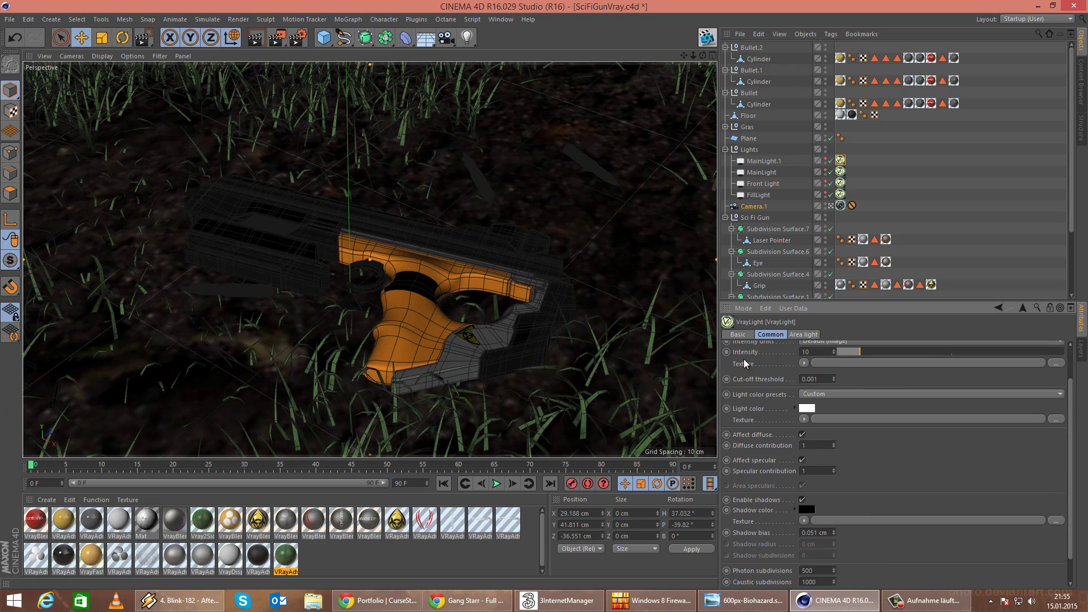
Review the Adaptive DMC threshold and maximum subdivision in the VrayBridge antialiasing settings, then close Render Settings.
left_click(298, 37)
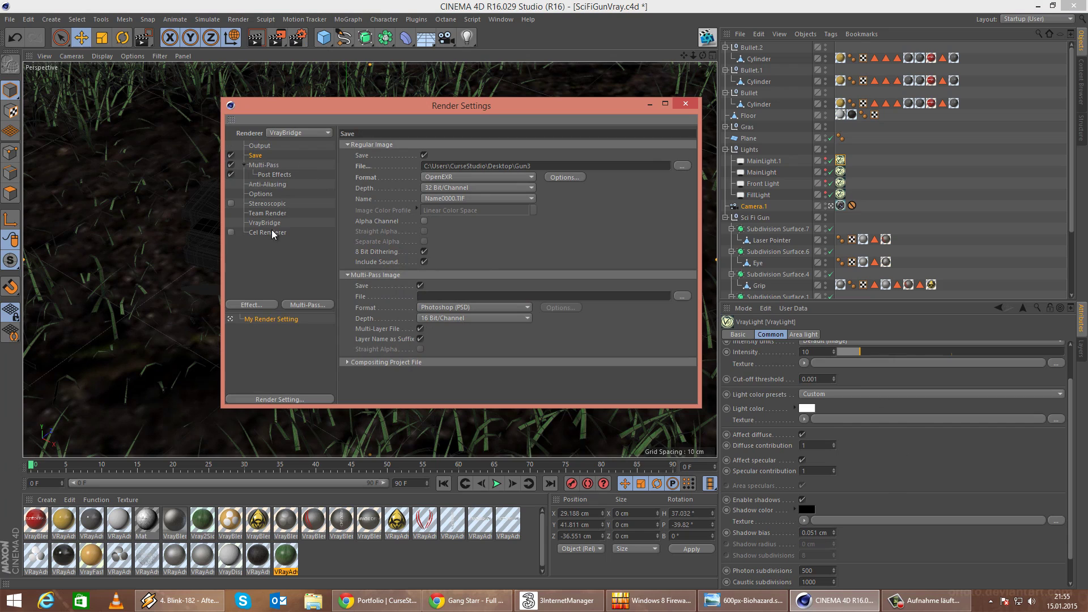
left_click(274, 222)
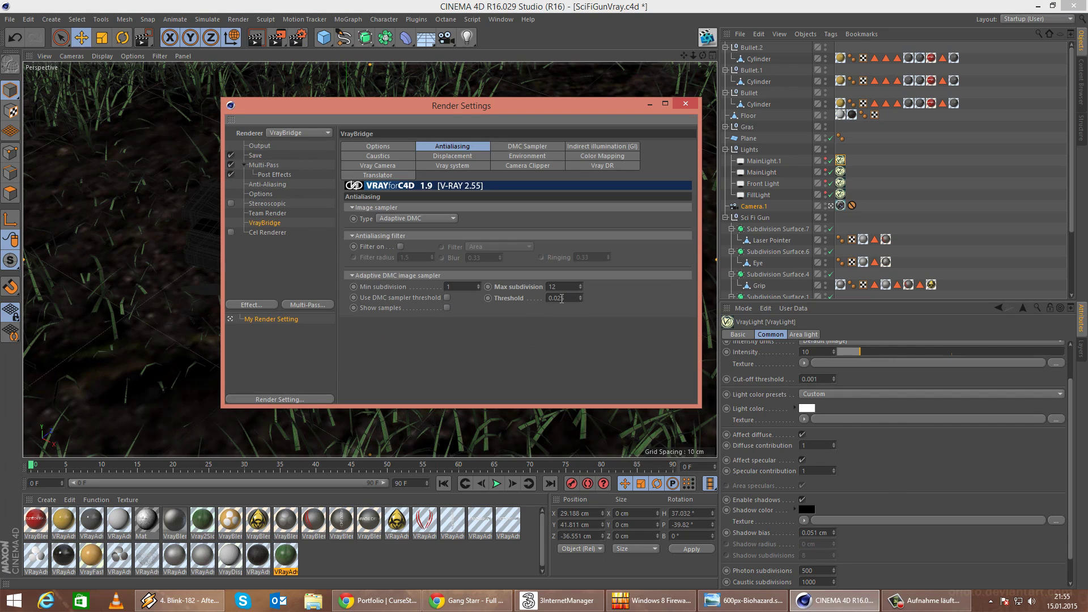
left_click_drag(558, 298, 637, 310)
double_click(559, 287)
left_click(687, 104)
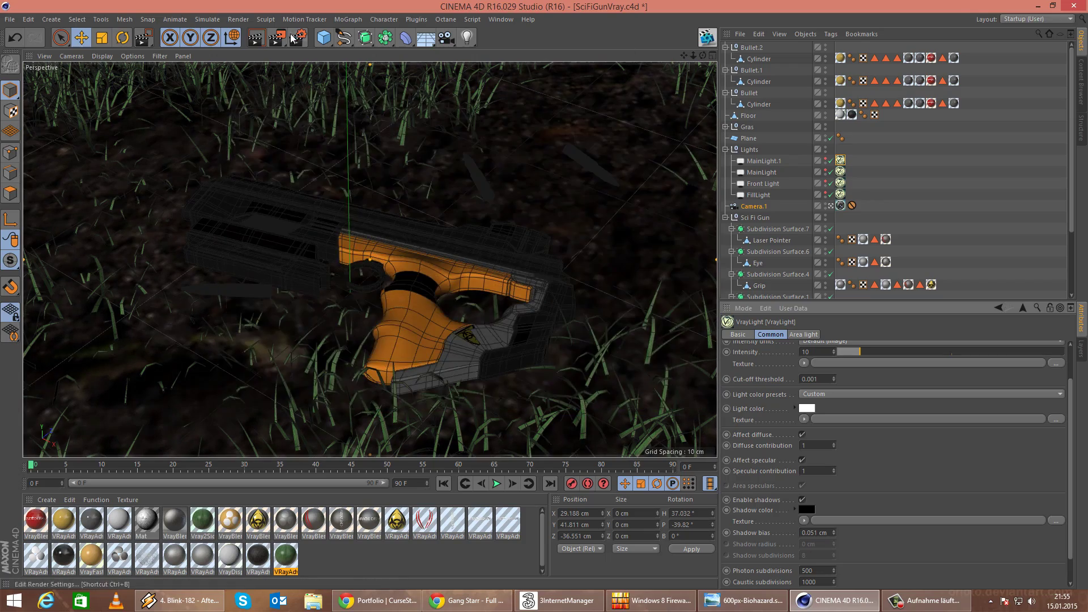
Start another Picture Viewer render without overwriting Gun3.exr, fit the whole frame in view, and close the 600px-Biohazard image window.
left_click(239, 19)
left_click(260, 74)
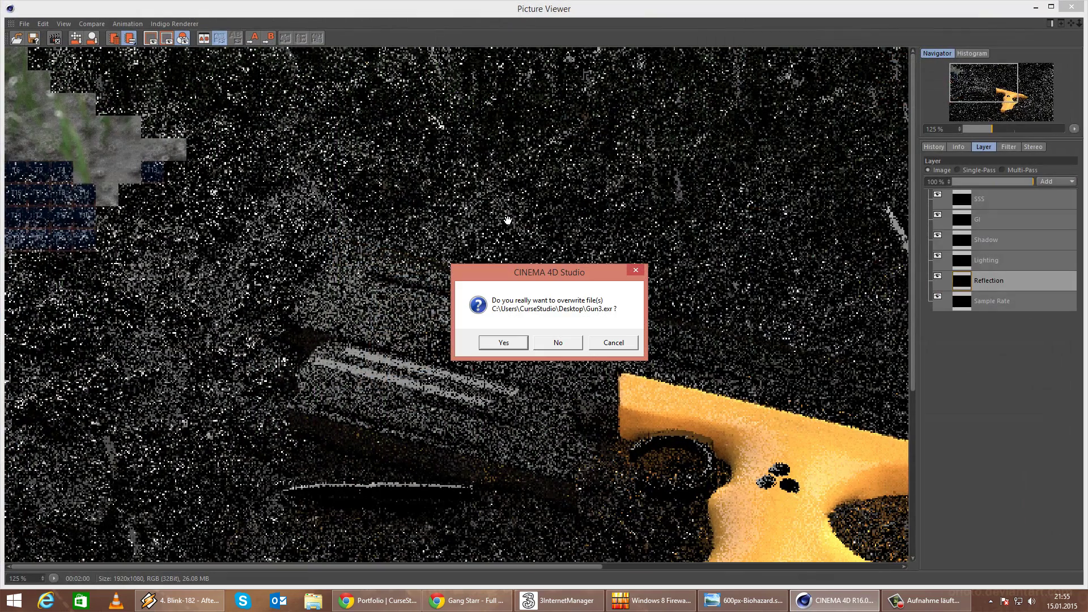
left_click(568, 344)
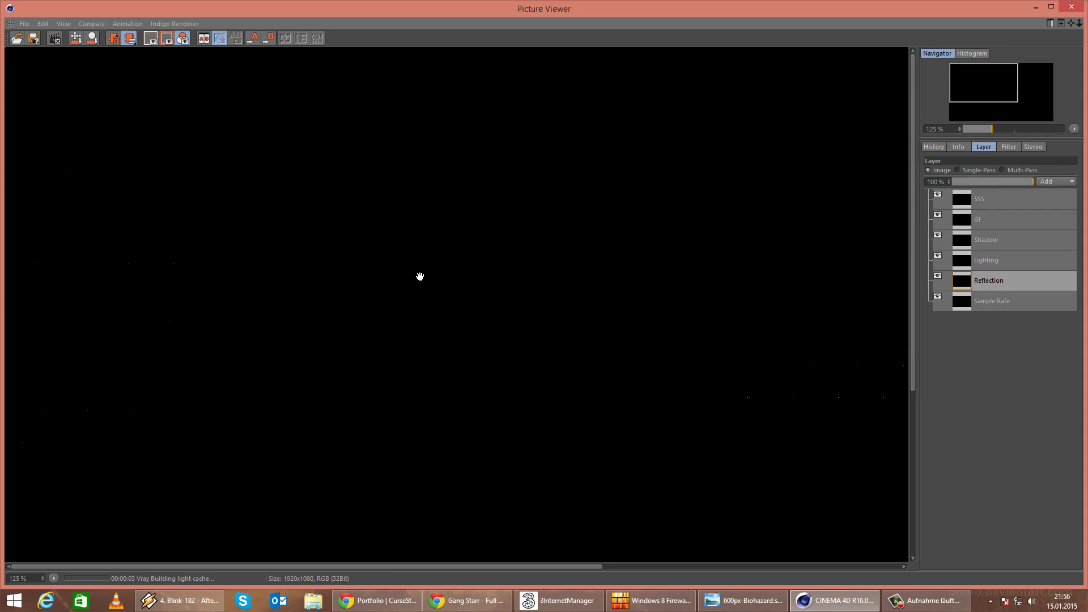
scroll(259, 289, "down", 2)
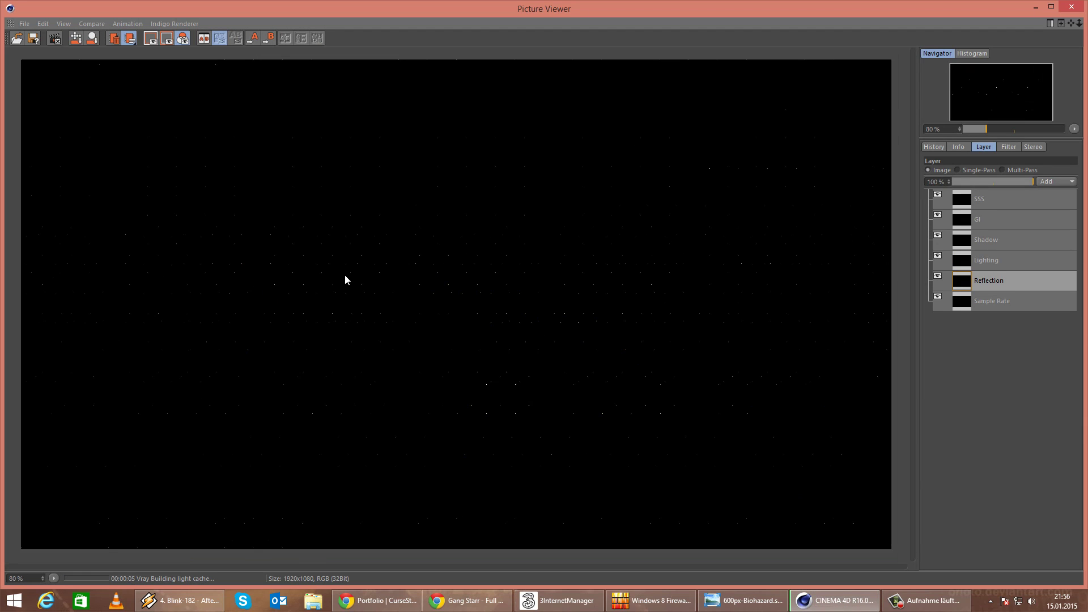
right_click(754, 601)
left_click(729, 570)
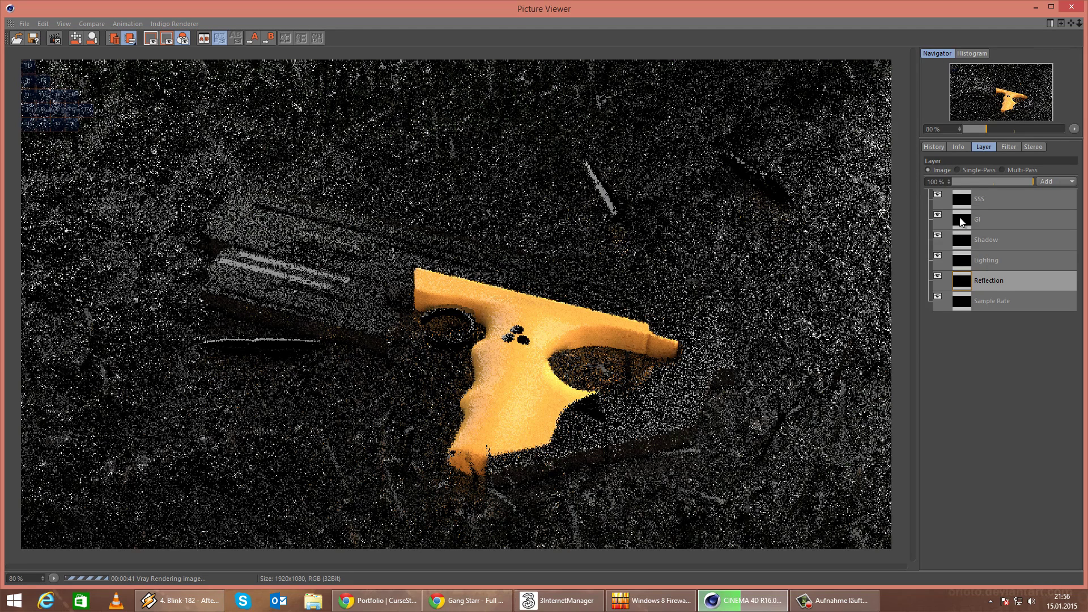
Check the single-pass view briefly, then examine the gun in the new render's full image.
left_click(976, 170)
left_click(941, 170)
scroll(147, 197, "up", 1)
left_click_drag(148, 185, 343, 380)
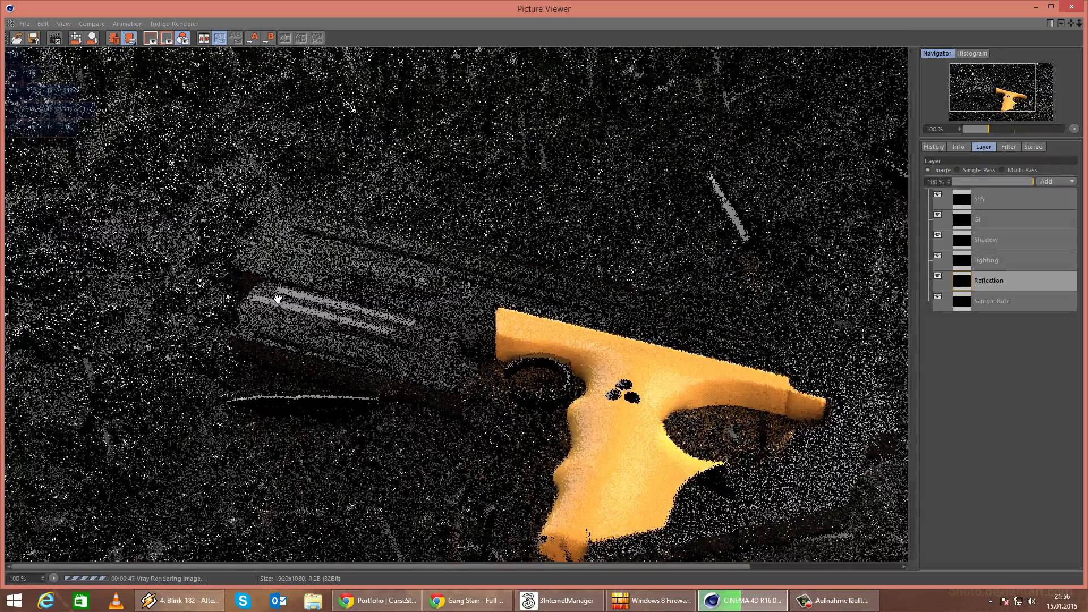
scroll(278, 301, "down", 1)
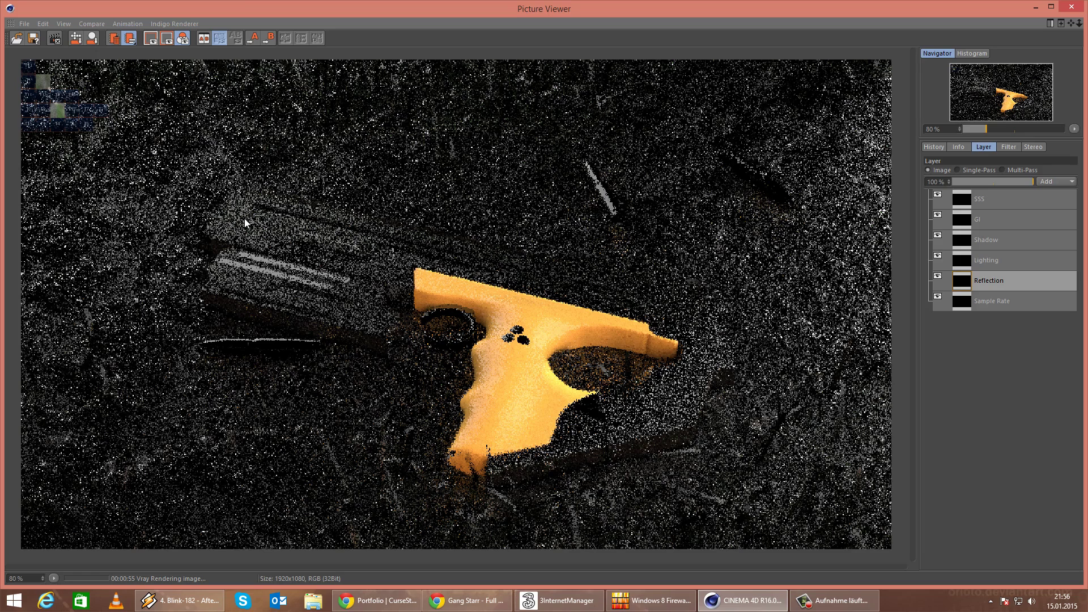
Inspect the new render's Reflection and Sample Rate passes, then return to the full image.
left_click(964, 279)
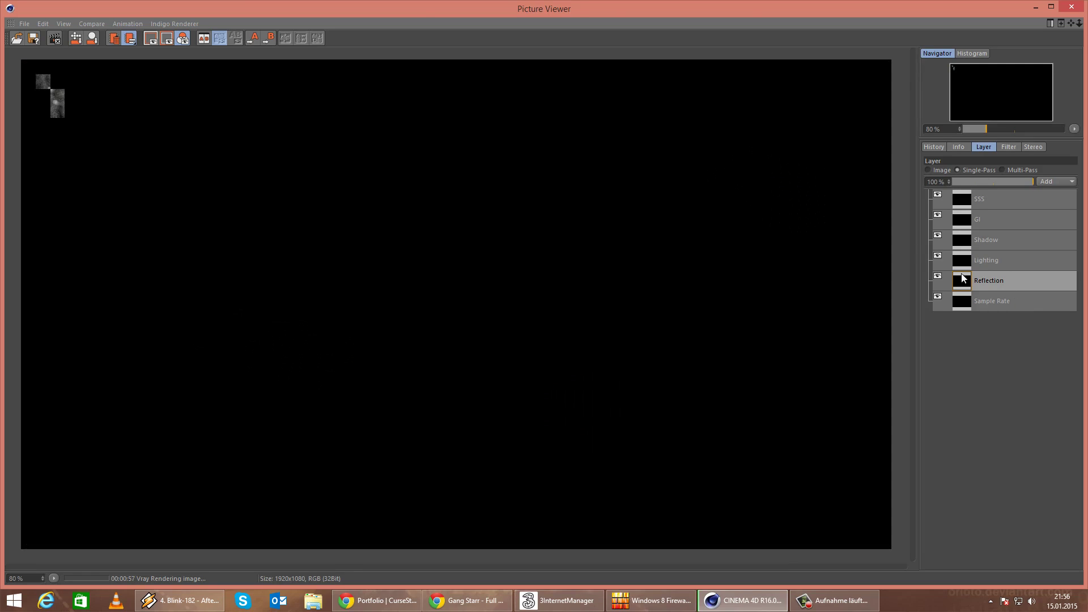
left_click(967, 302)
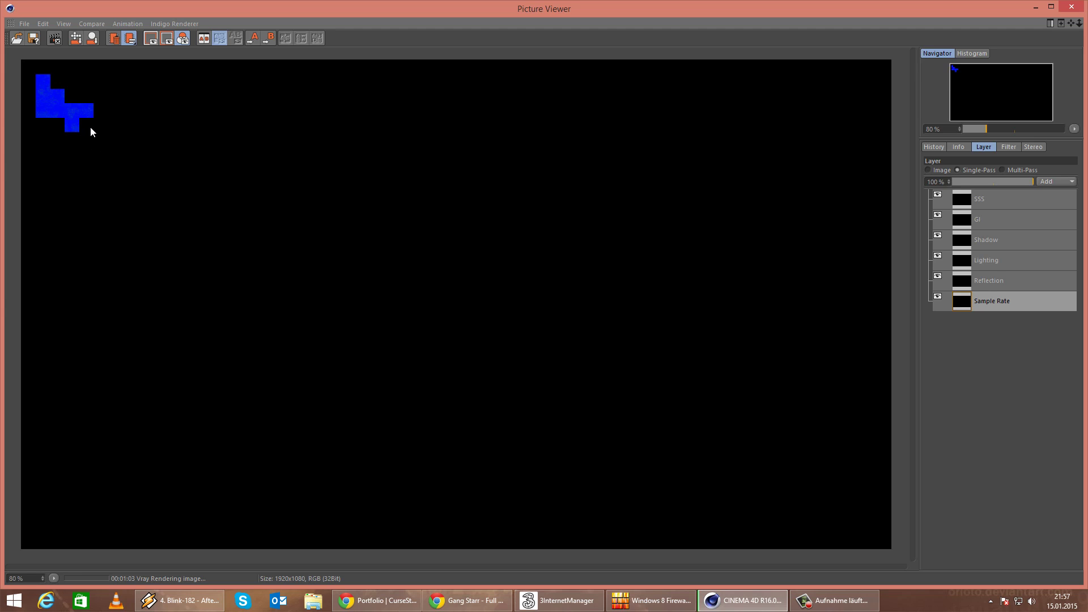
left_click(938, 170)
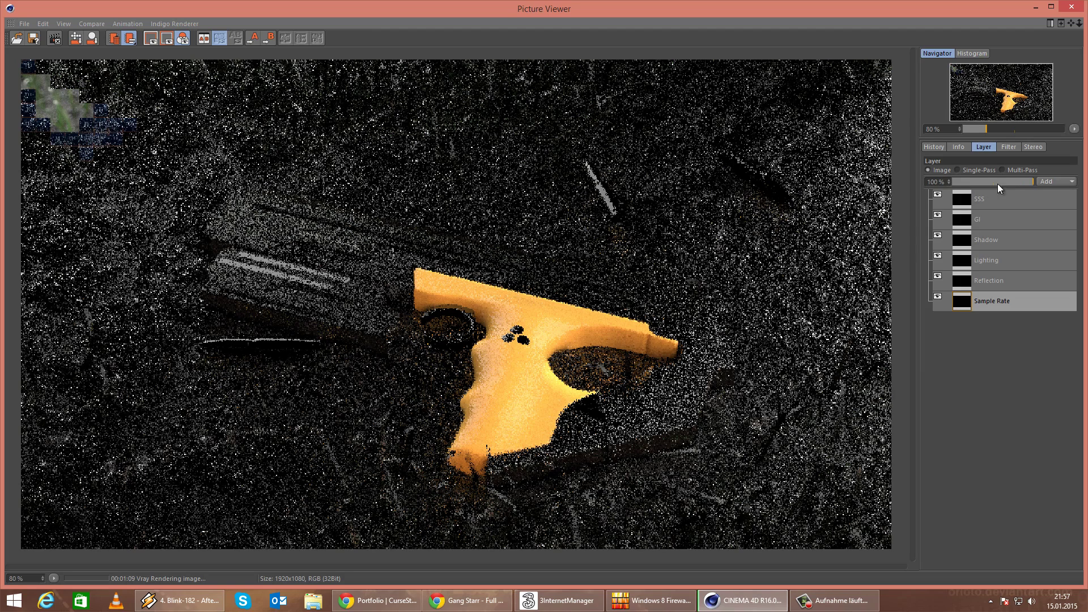
Inspect the render's SSS, GI, Shadow, Lighting, Reflection and Sample Rate passes one at a time.
left_click(977, 171)
left_click(968, 196)
left_click(969, 218)
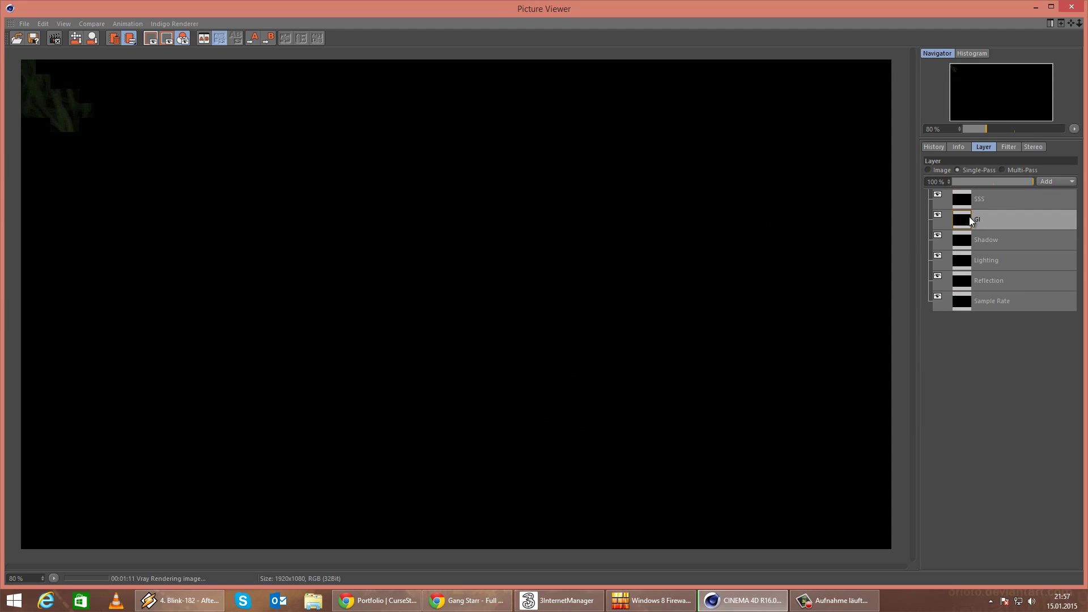
left_click(963, 241)
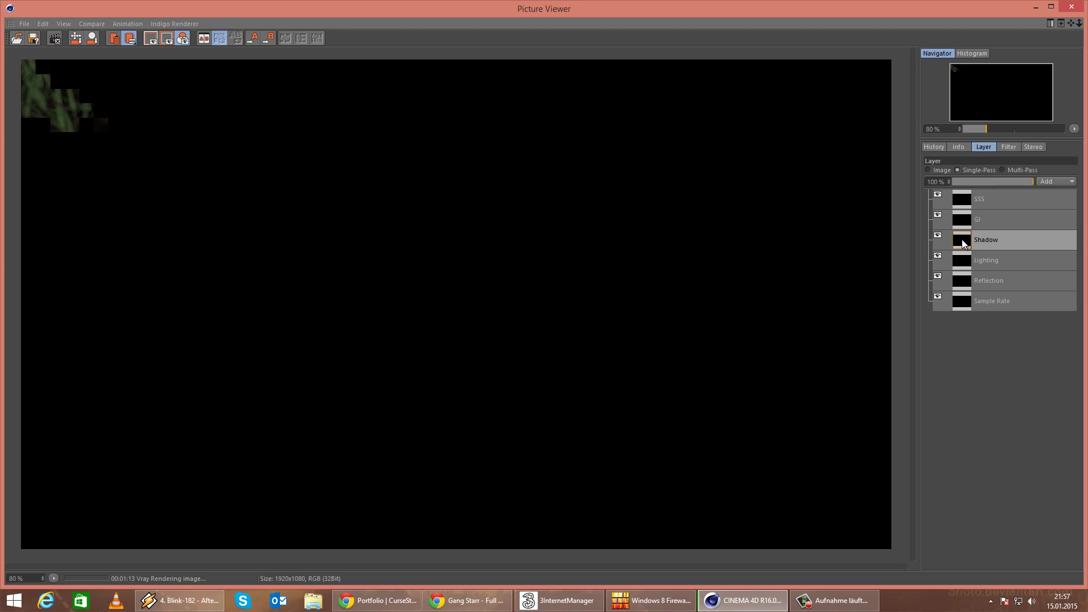
left_click(967, 261)
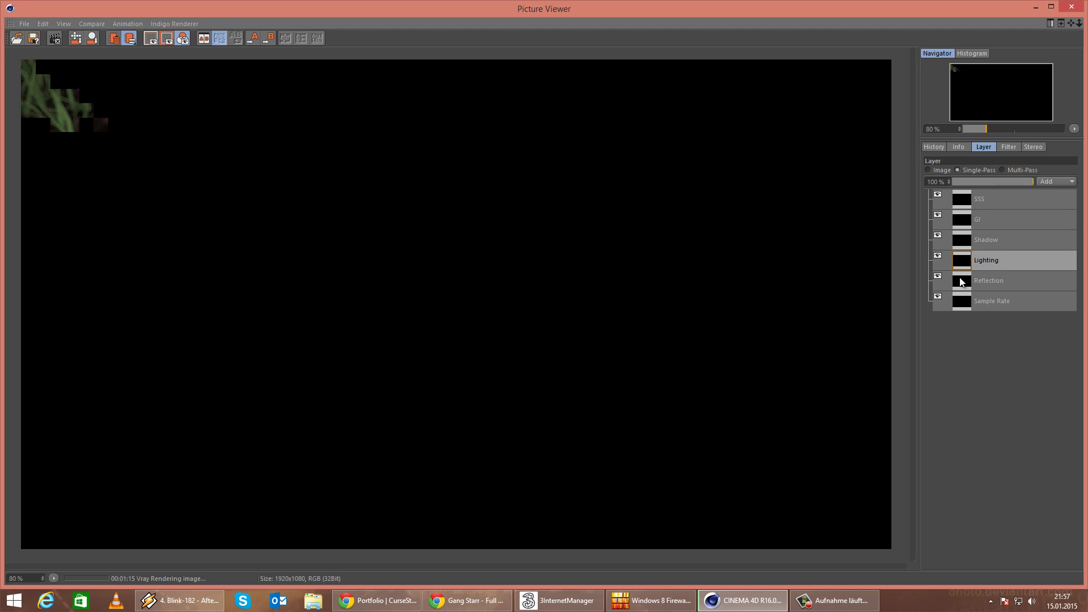
left_click(964, 281)
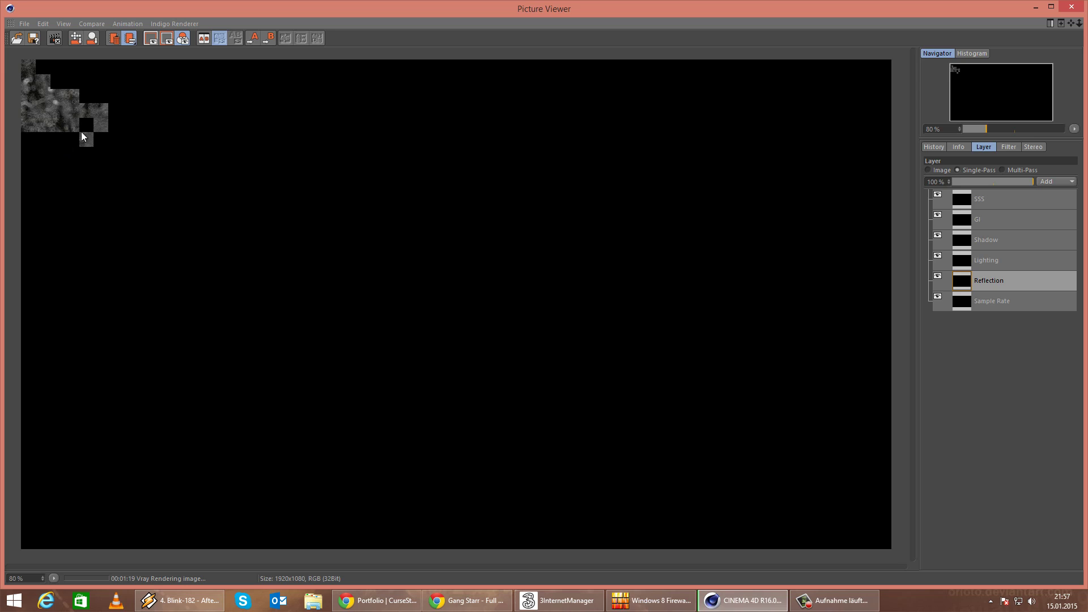
left_click(970, 301)
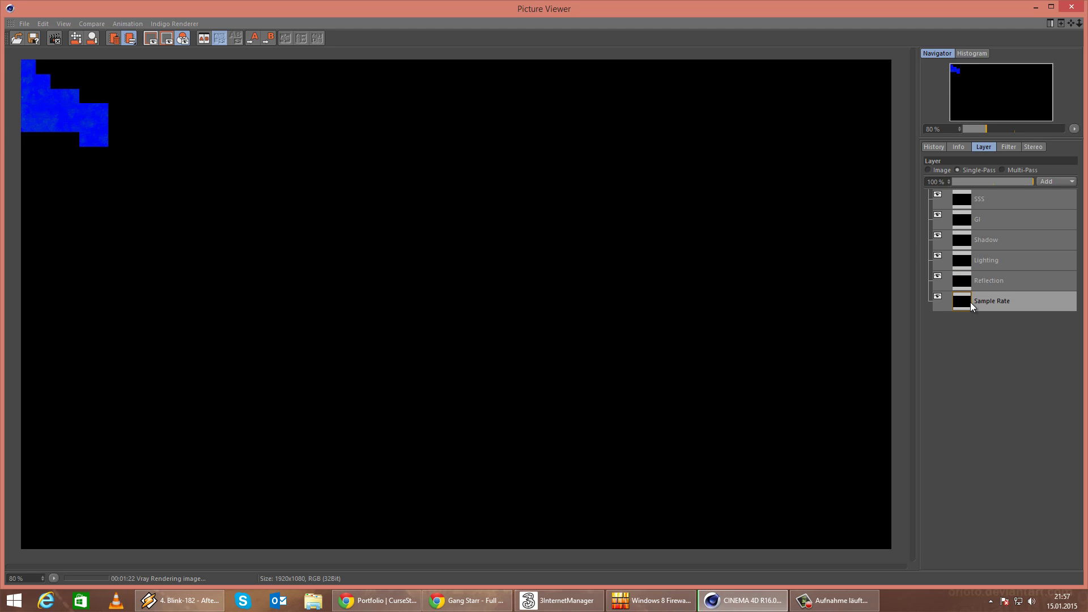
Stop the render, close the Picture Viewer, and set the depth of field Subdivision of Camera.1's VrayPhysicalCamera tag to 8.
left_click(1068, 10)
left_click(566, 340)
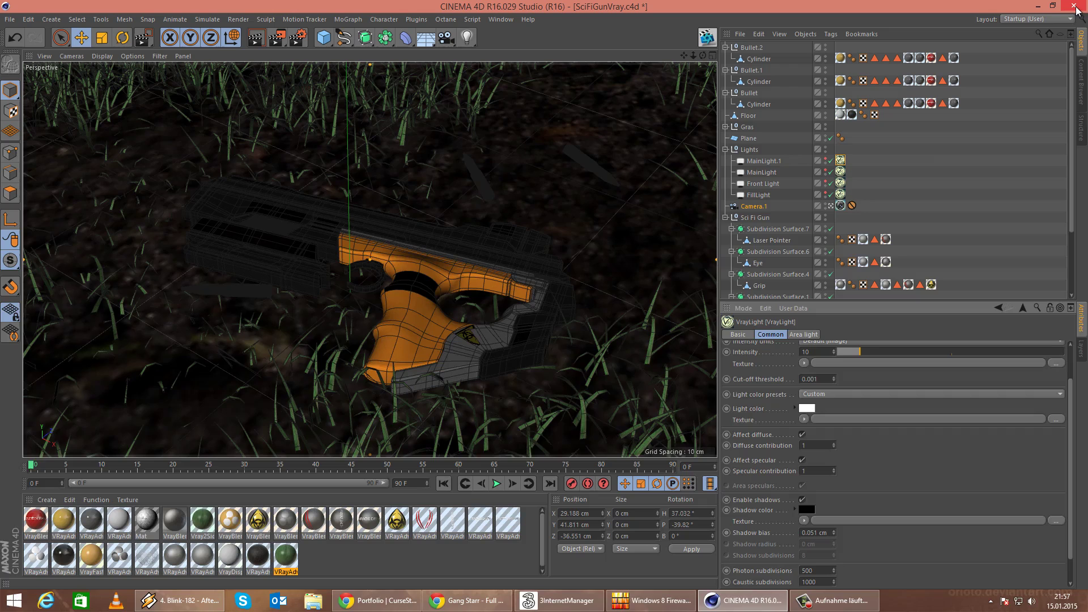
left_click(1072, 7)
left_click(842, 207)
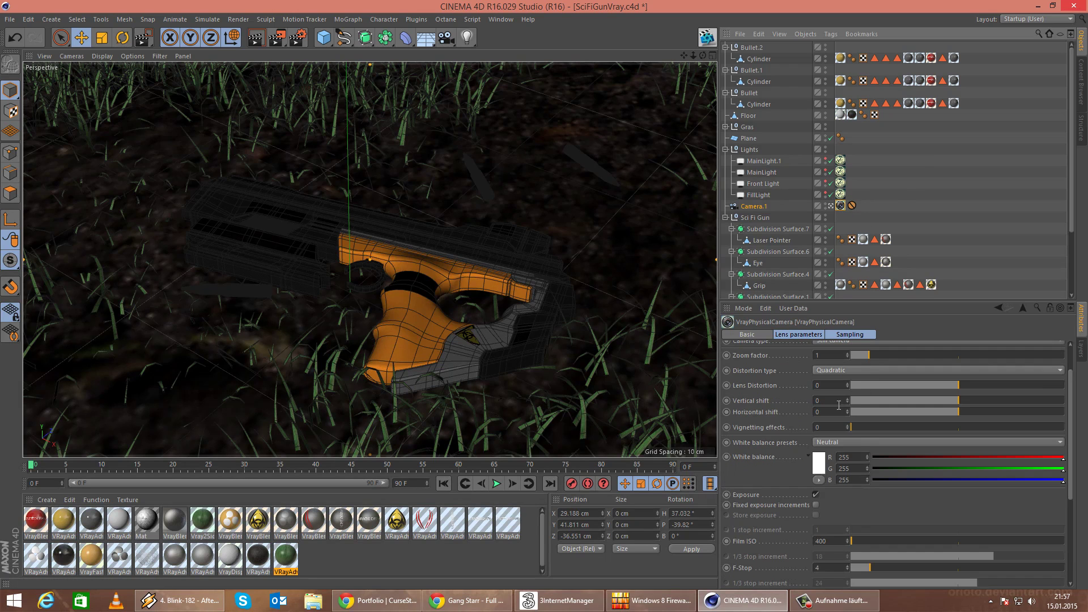
scroll(873, 495, "up", 3)
left_click(849, 335)
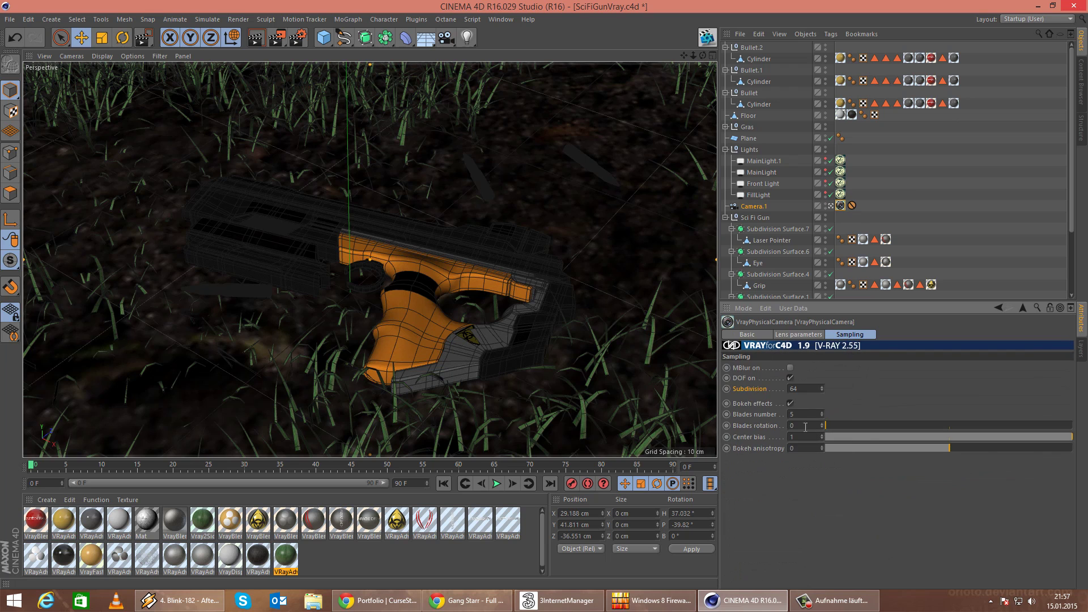
type("8")
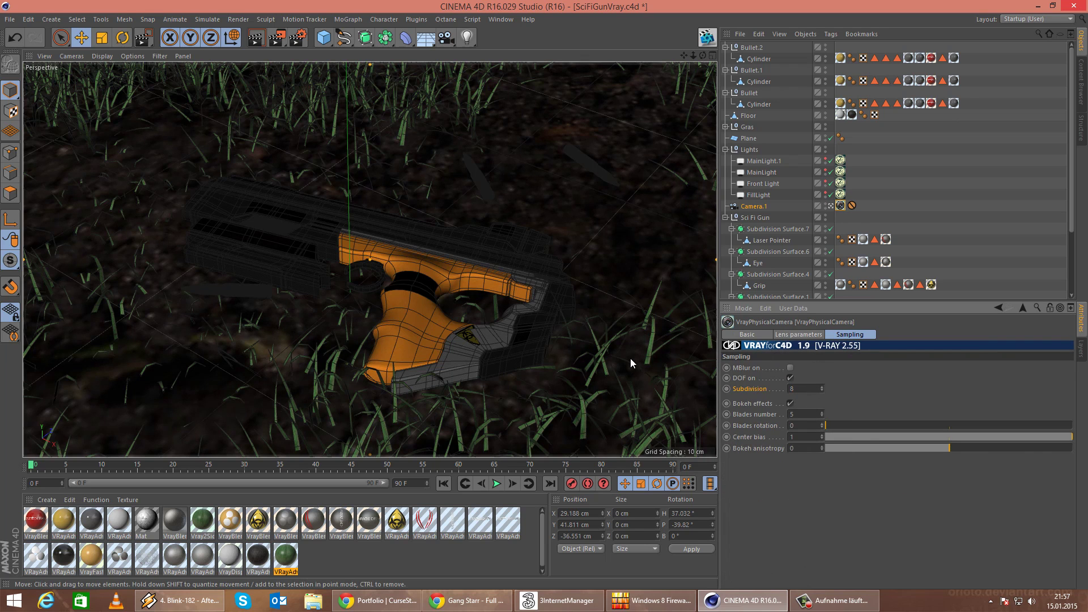
Start a new Picture Viewer render with the reduced depth of field sampling and select its Reflection pass.
left_click(239, 19)
left_click(255, 74)
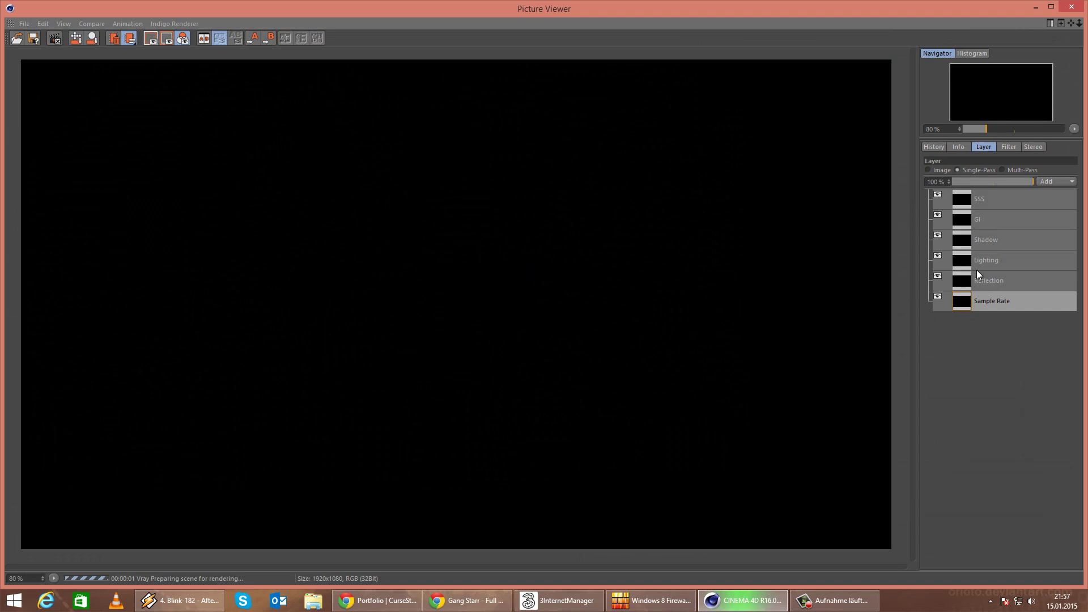
left_click(980, 278)
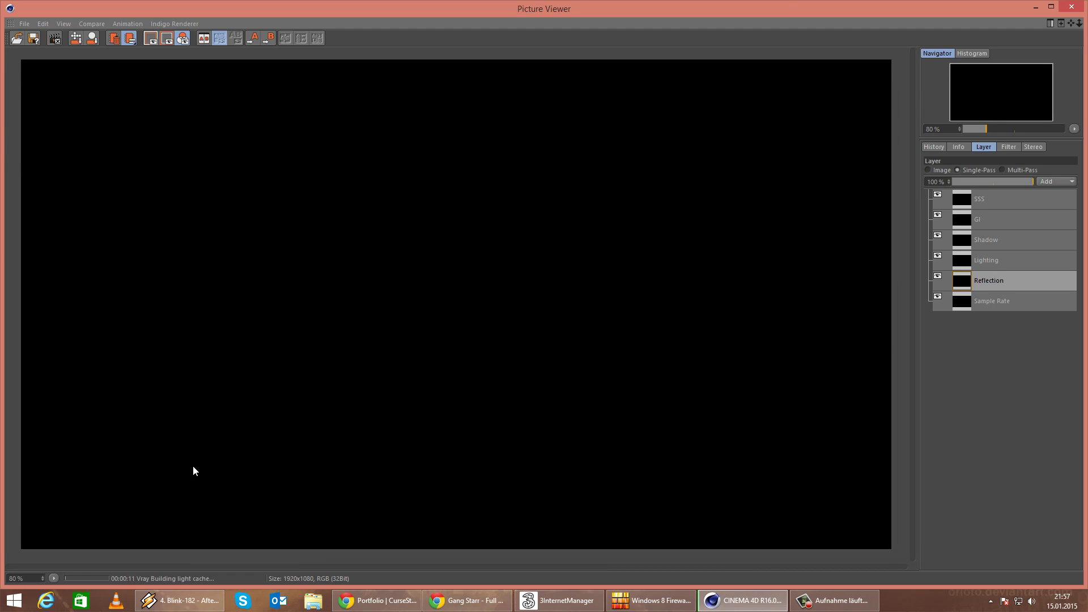
Examine the gun as the image calculates, check the Sample Rate pass on its own, then return to the full image.
scroll(192, 465, "up", 1)
left_click_drag(177, 329, 497, 409)
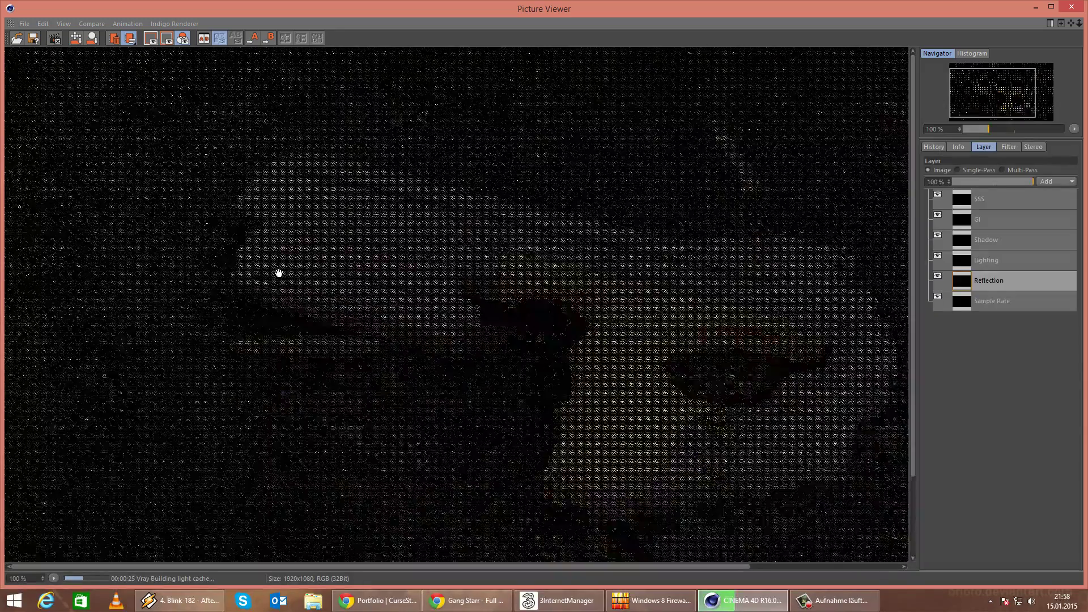
left_click_drag(279, 273, 279, 234)
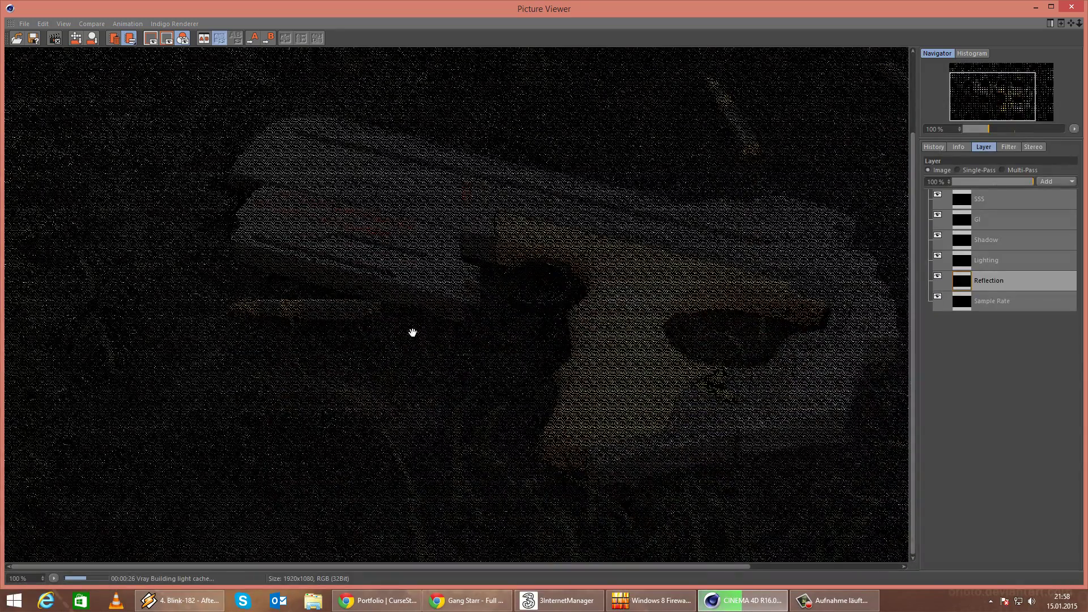
left_click_drag(412, 332, 677, 494)
key("F10")
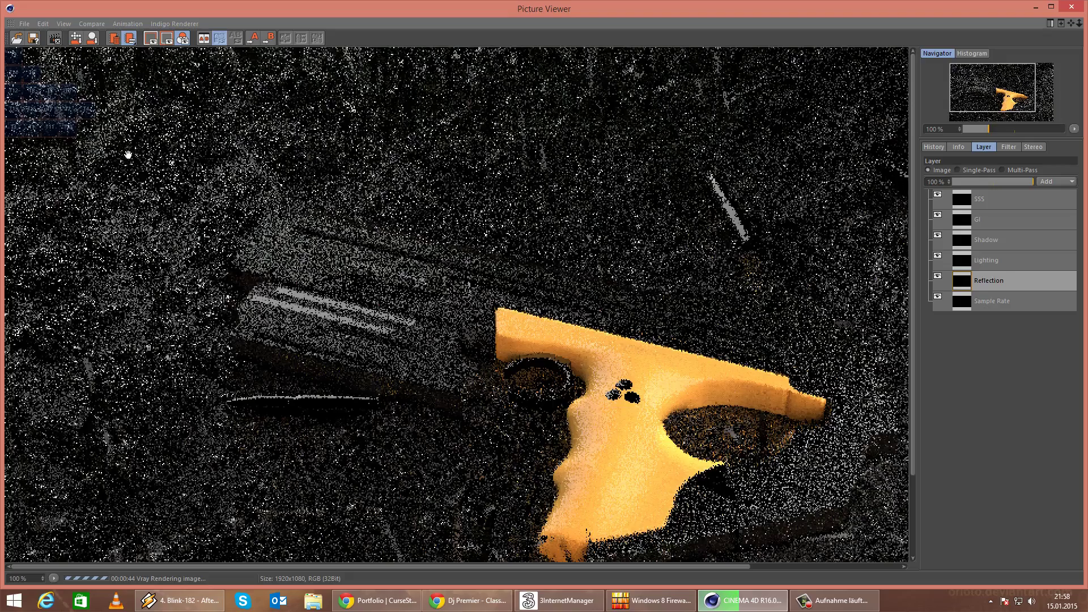
scroll(127, 164, "down", 1)
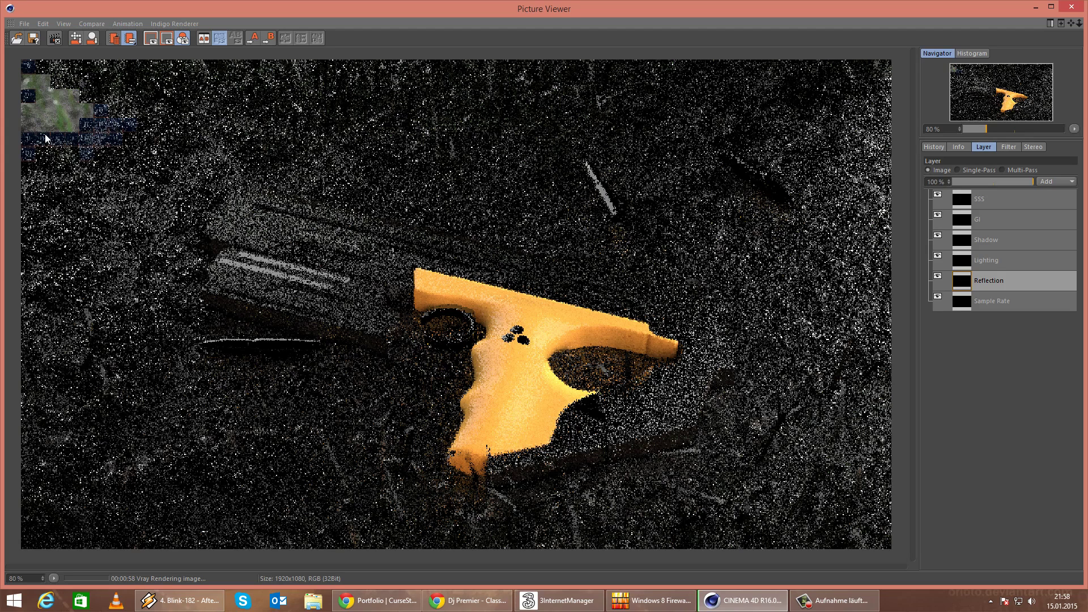
left_click(967, 301)
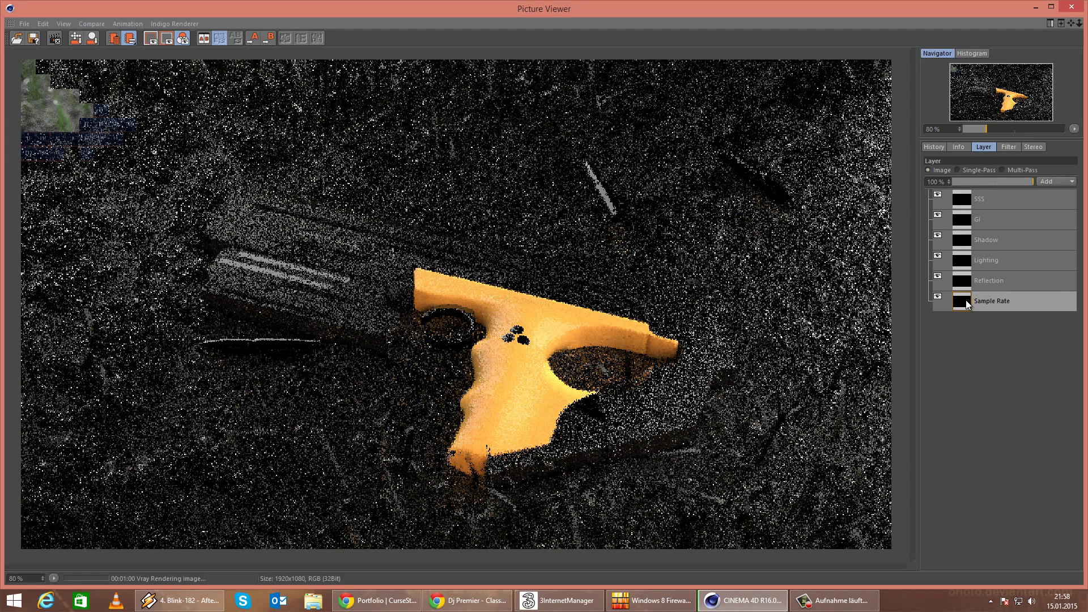
left_click(982, 168)
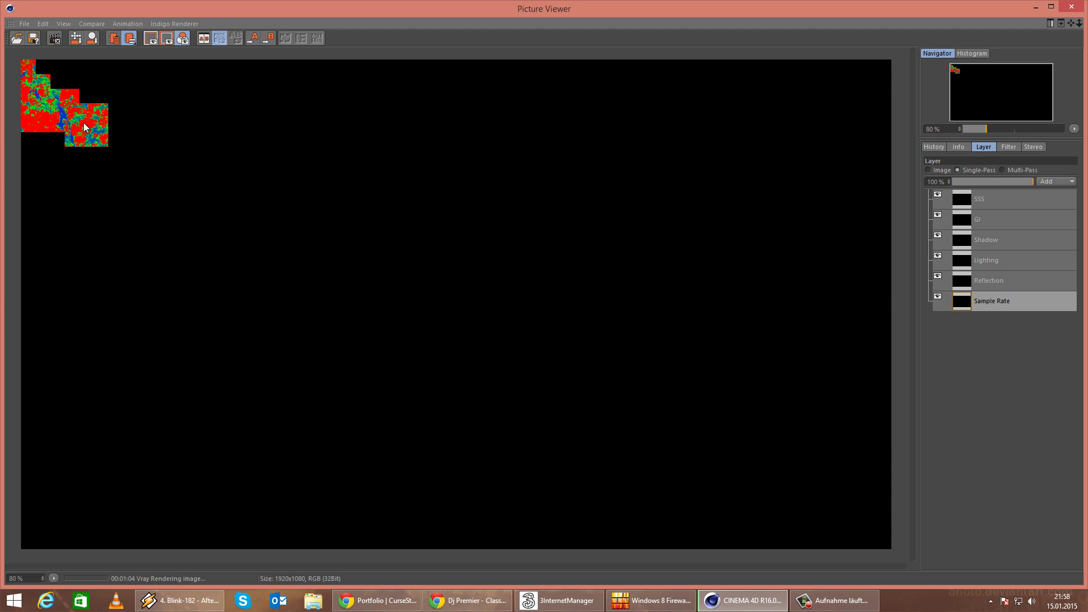
left_click(938, 170)
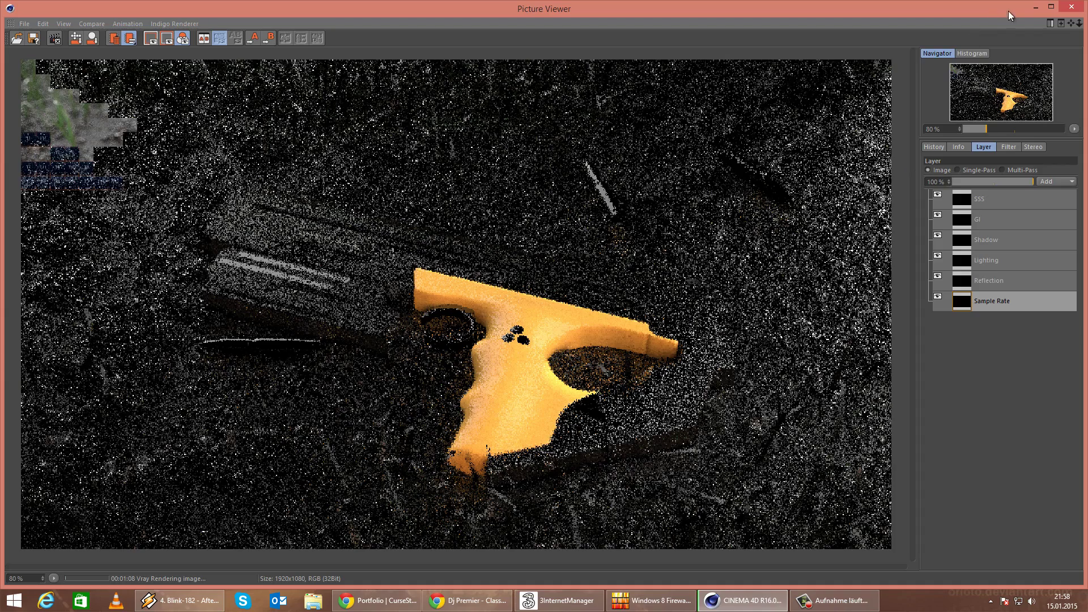
Stop the render and set Glossiness Subdivs to 64 in Specular Layer 1 of the dark VRayAdvancedMaterial and the green VRayAdvancedMaterial.4.
left_click(1071, 7)
left_click(560, 342)
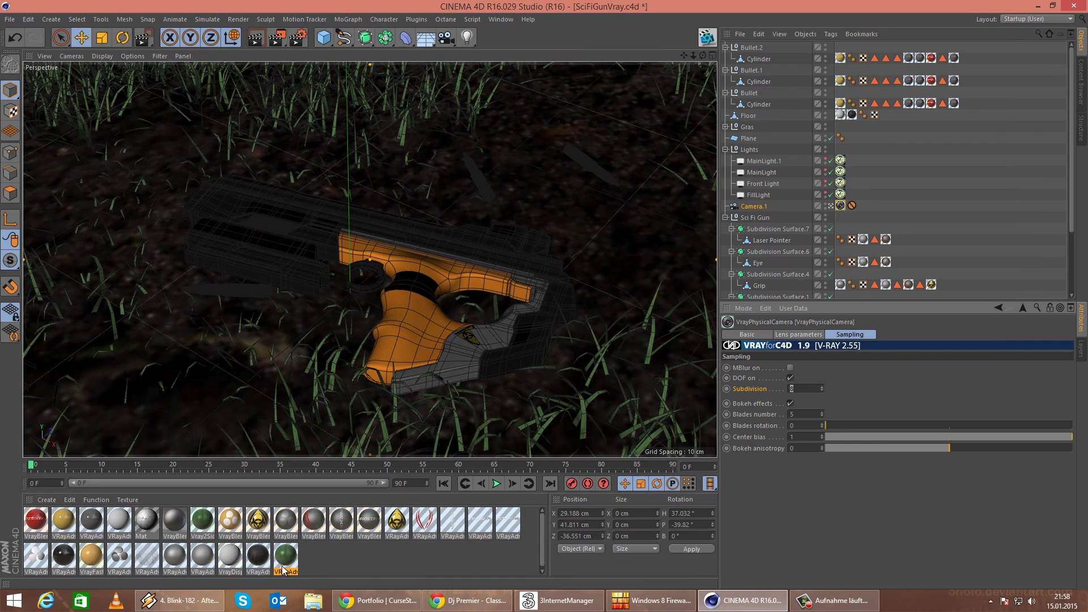
left_click(256, 561)
double_click(256, 561)
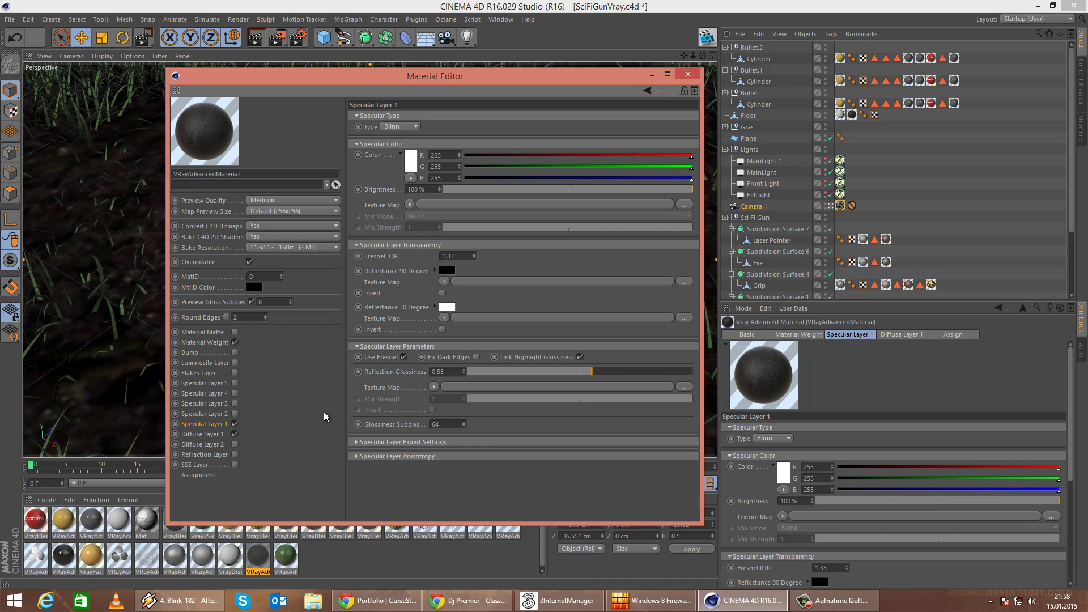
left_click(286, 557)
left_click_drag(441, 425, 293, 396)
type("64")
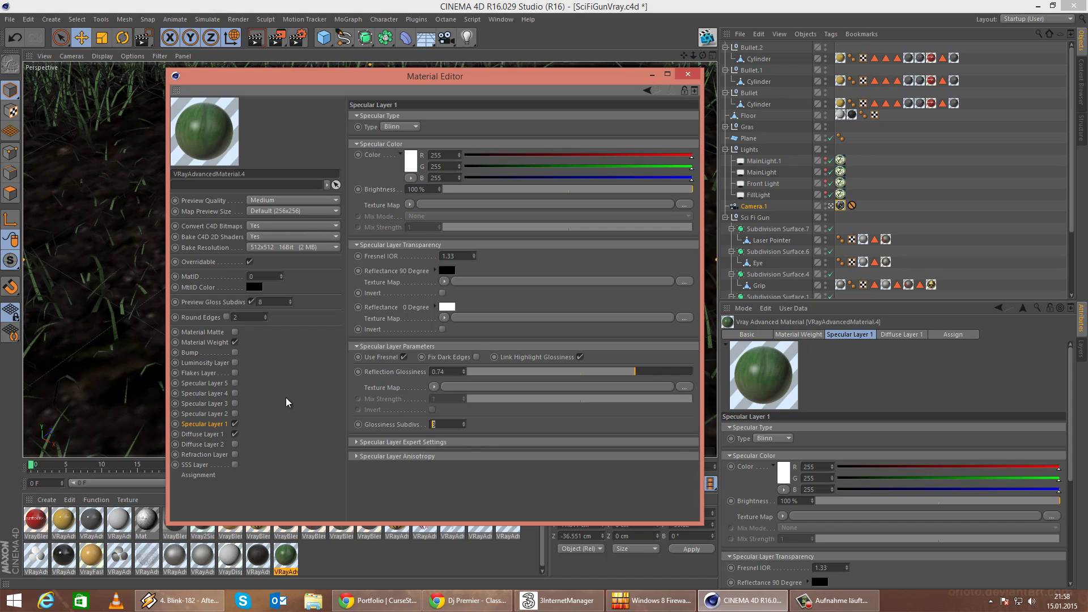
key("Return")
left_click(691, 74)
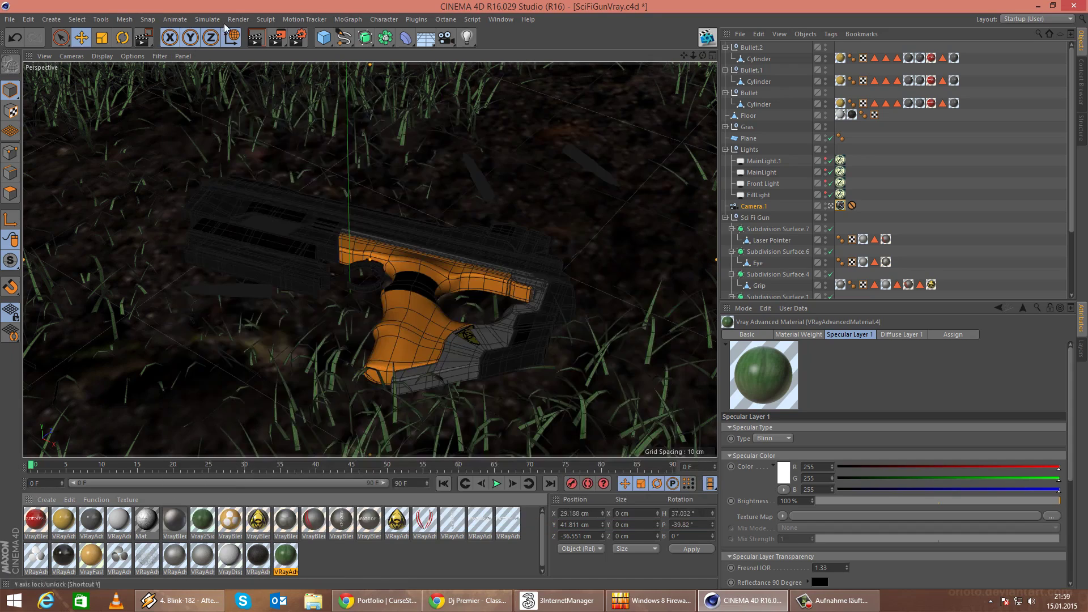
Render to the Picture Viewer again with the changed glossiness sampling, declining to overwrite Gun3.exr.
left_click(238, 20)
left_click(253, 74)
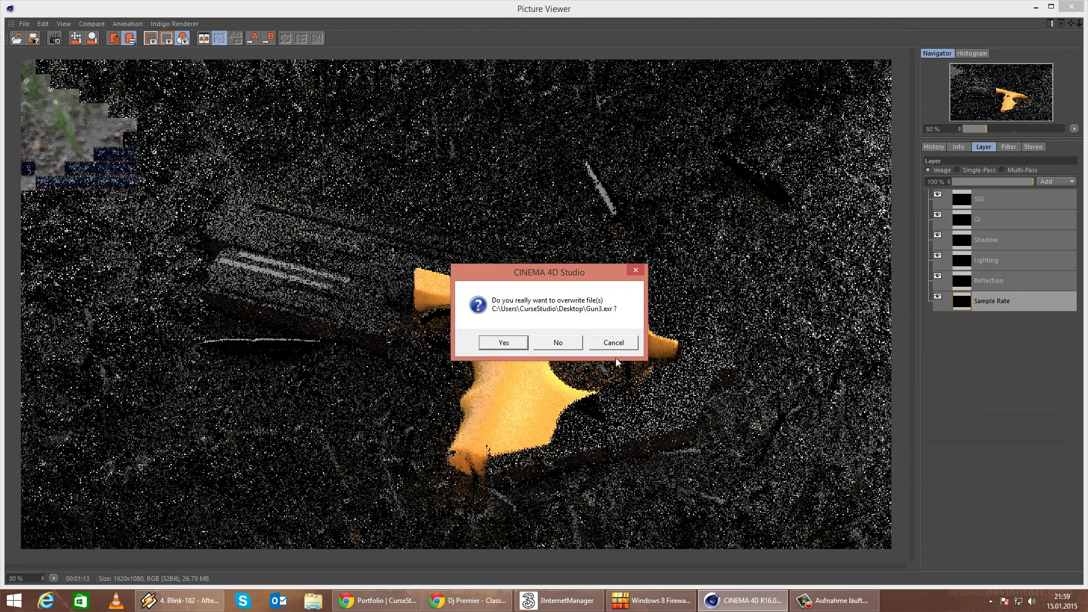
left_click(572, 345)
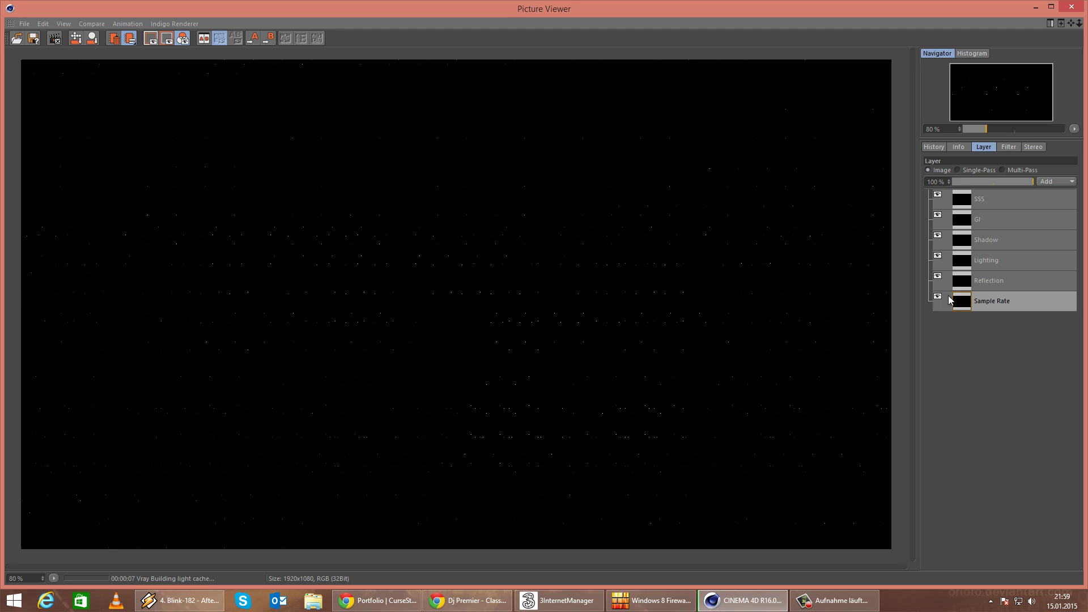
left_click(934, 147)
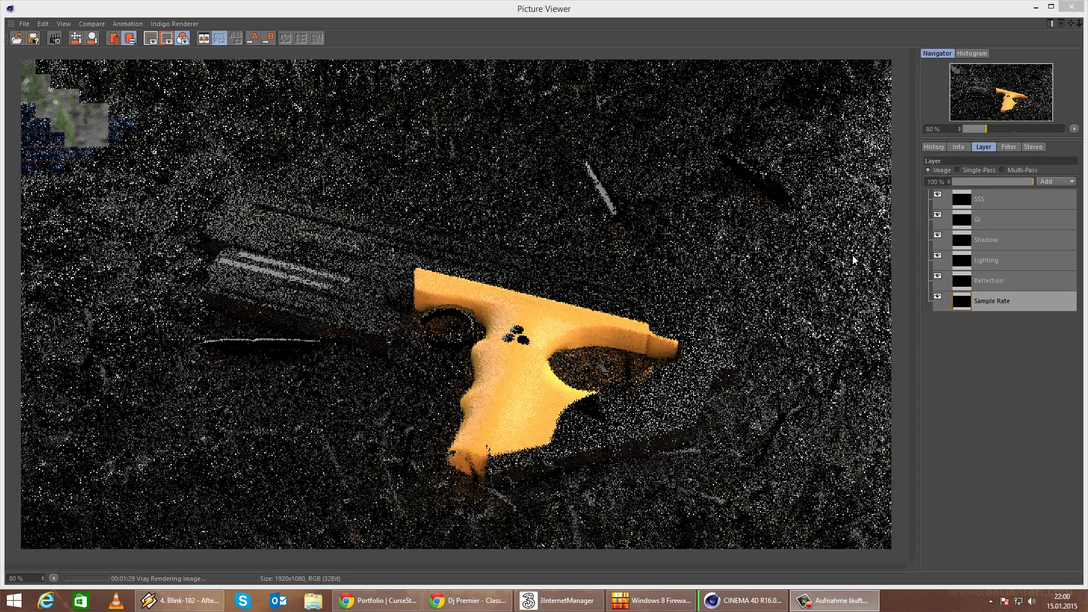
Compare the Sample Rate, Reflection, Lighting, Shadow, GI and SSS passes of the running render individually.
left_click(970, 171)
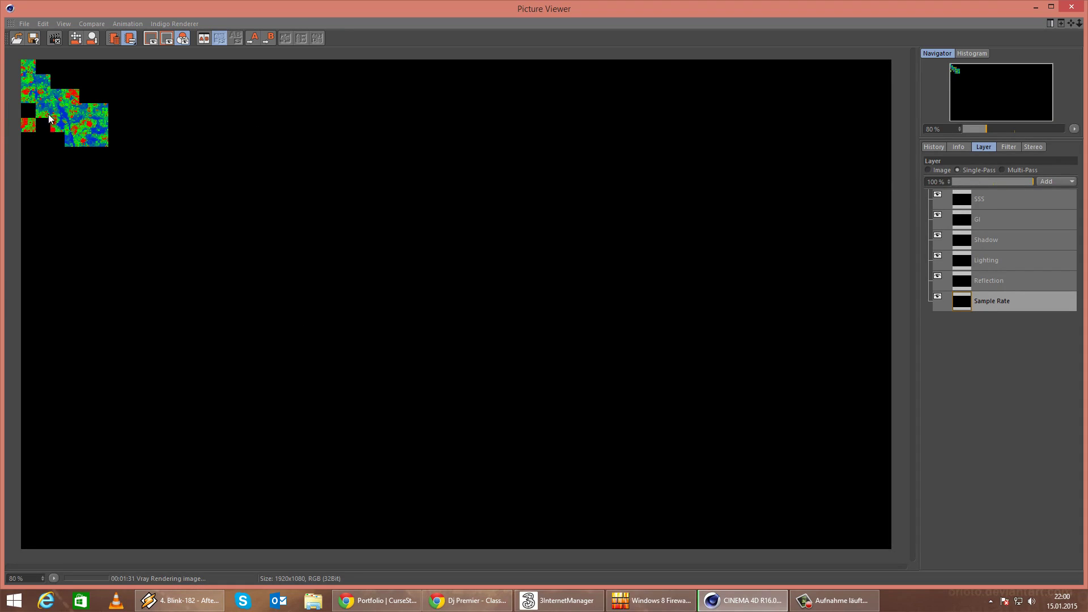
left_click(969, 282)
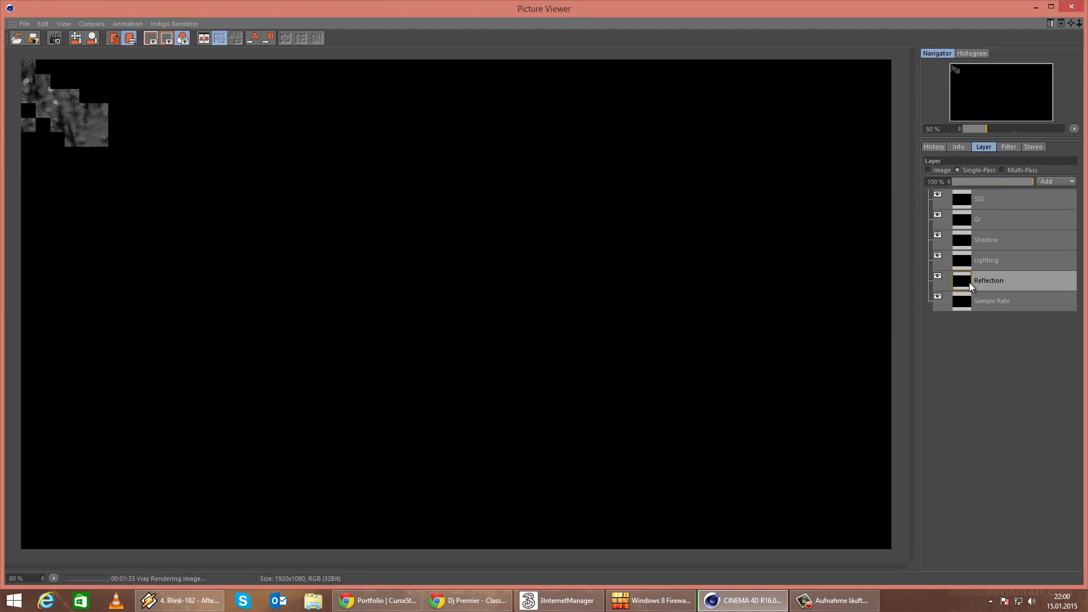
left_click(968, 261)
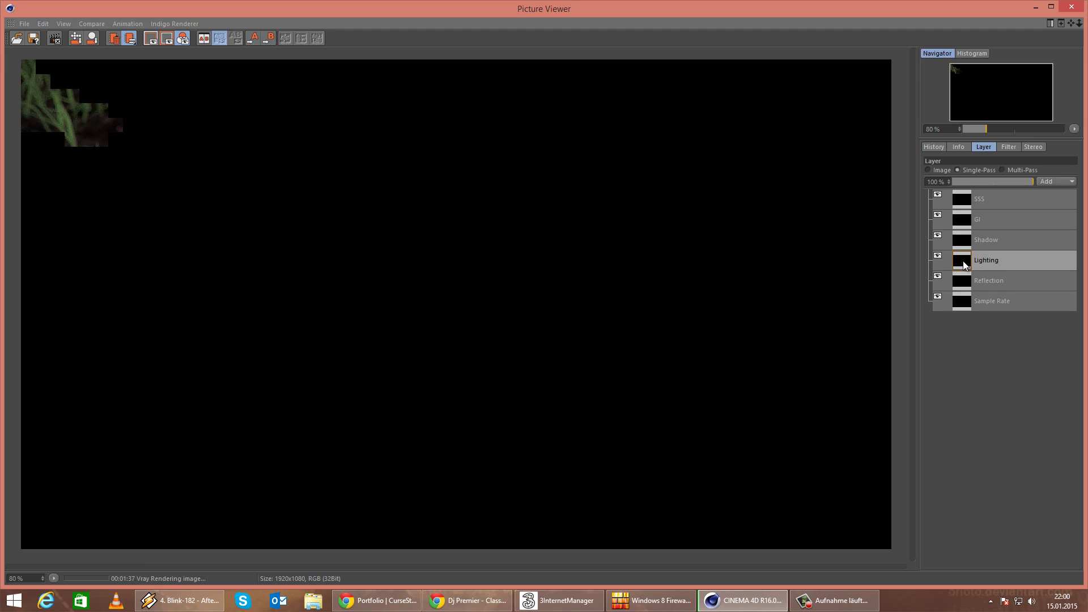
left_click(966, 243)
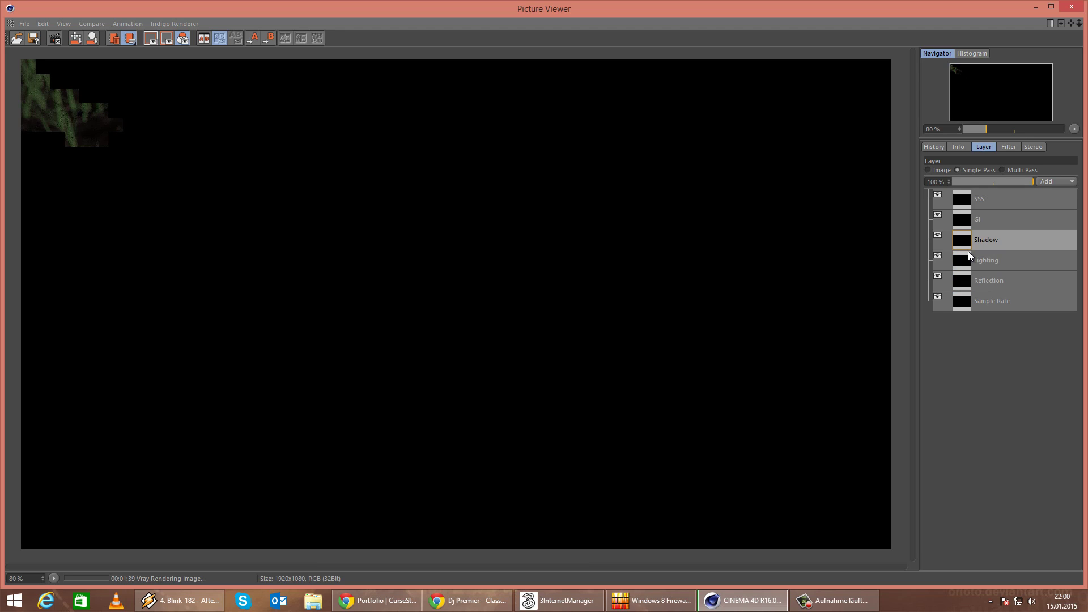
left_click(967, 258)
left_click(966, 236)
left_click(965, 221)
left_click(965, 238)
left_click(967, 255)
left_click(968, 280)
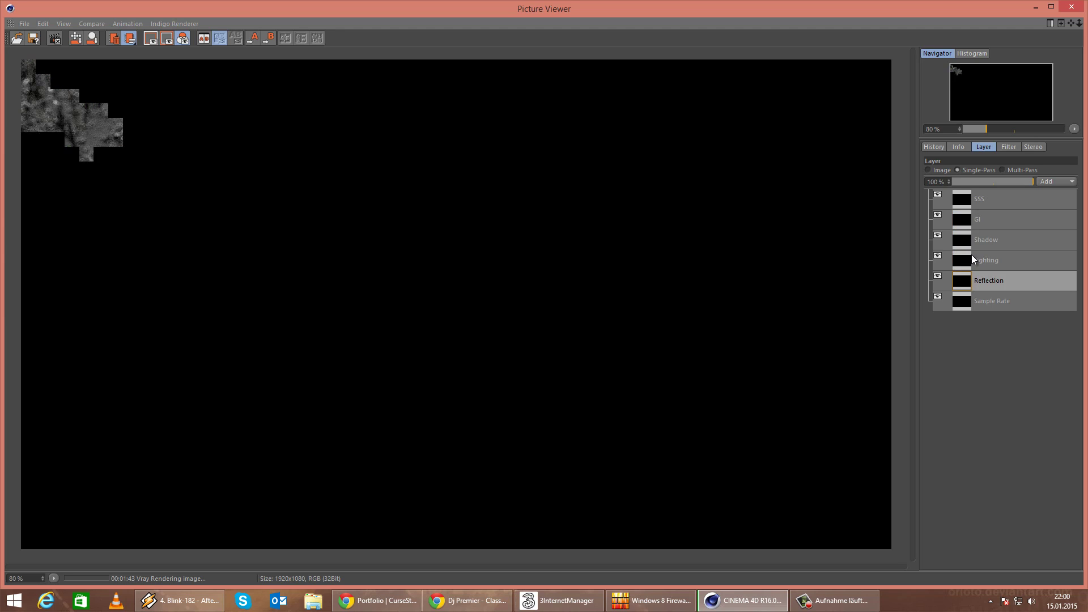
left_click(972, 254)
left_click(972, 241)
left_click(967, 222)
left_click(967, 204)
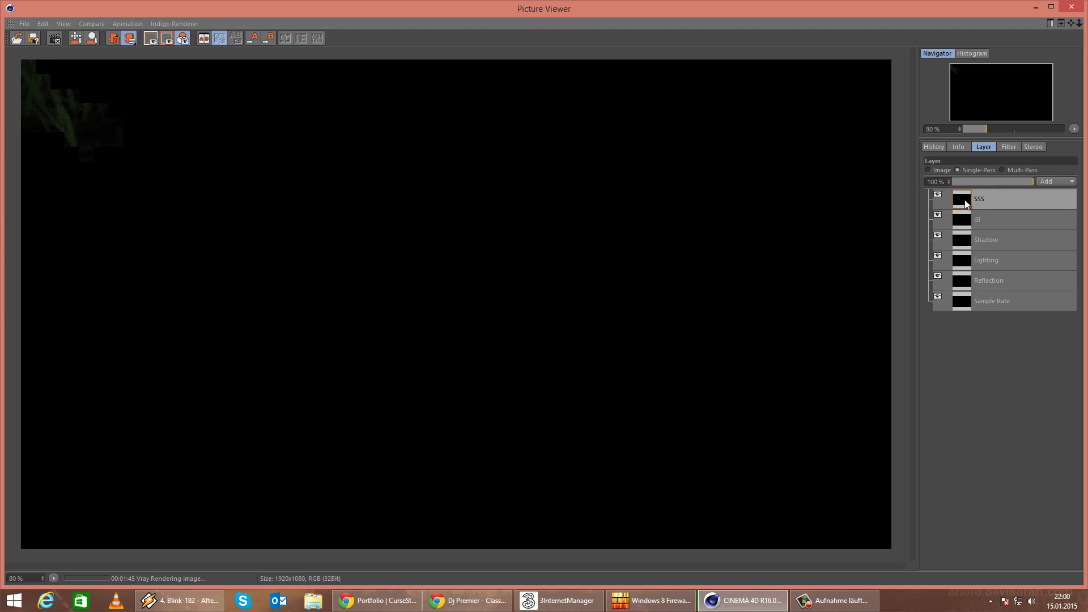
left_click(966, 224)
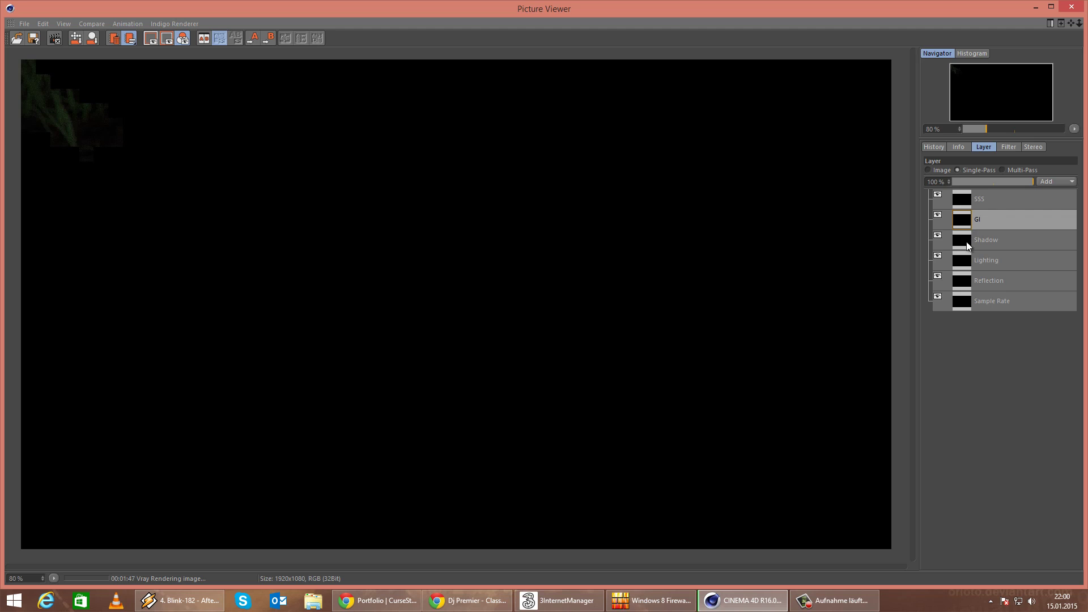
left_click(967, 242)
Stop the render, set Glossiness Subdivs to 8 in the dark VRayAdvancedMaterial and edit the same value in the green VRayAdvancedMaterial.4.
left_click(1071, 8)
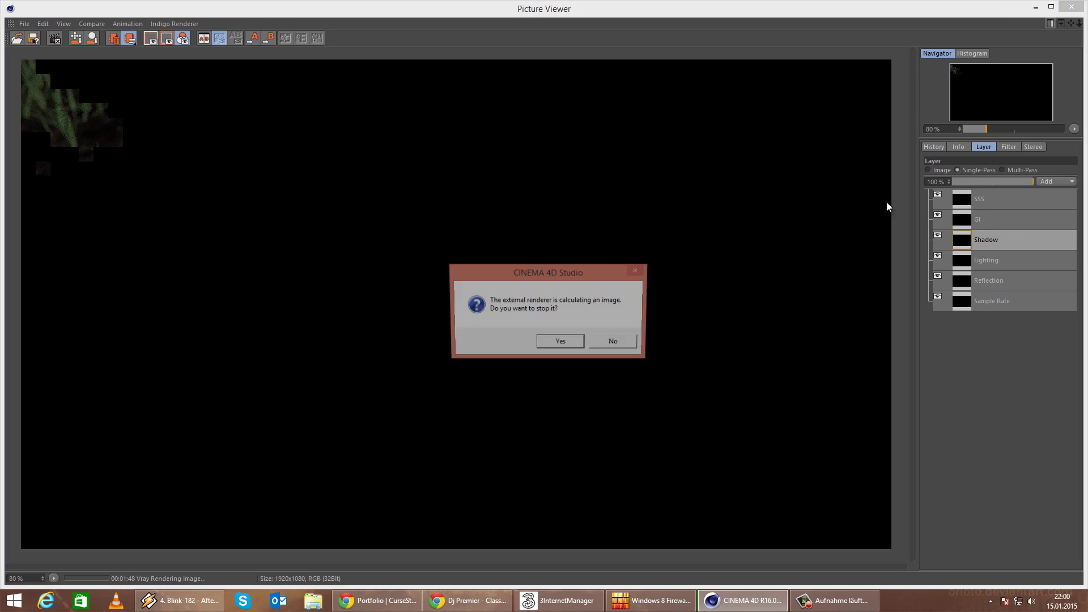
left_click(576, 342)
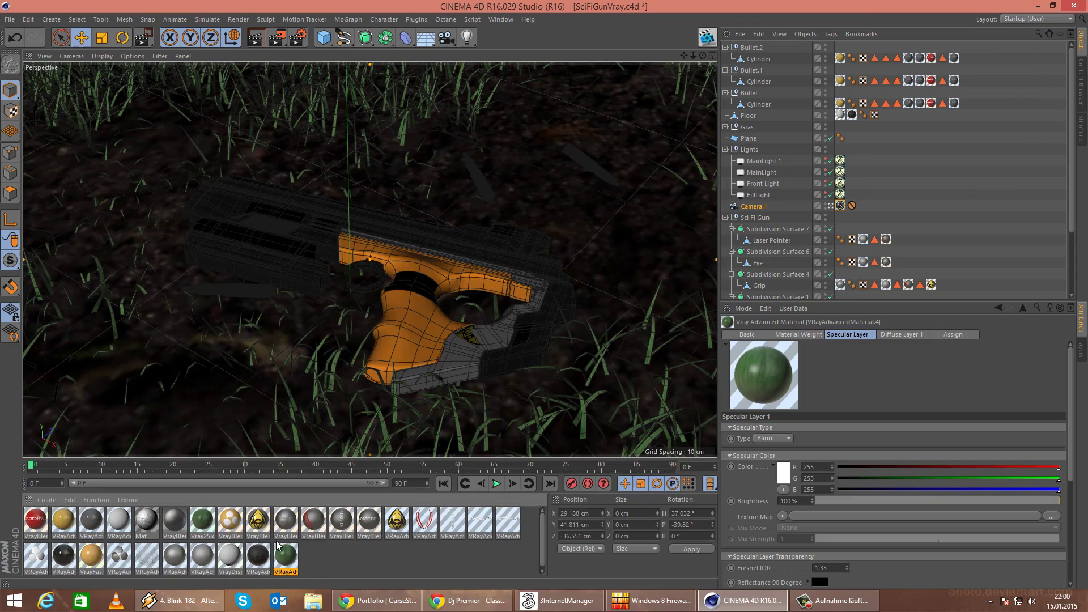
double_click(258, 557)
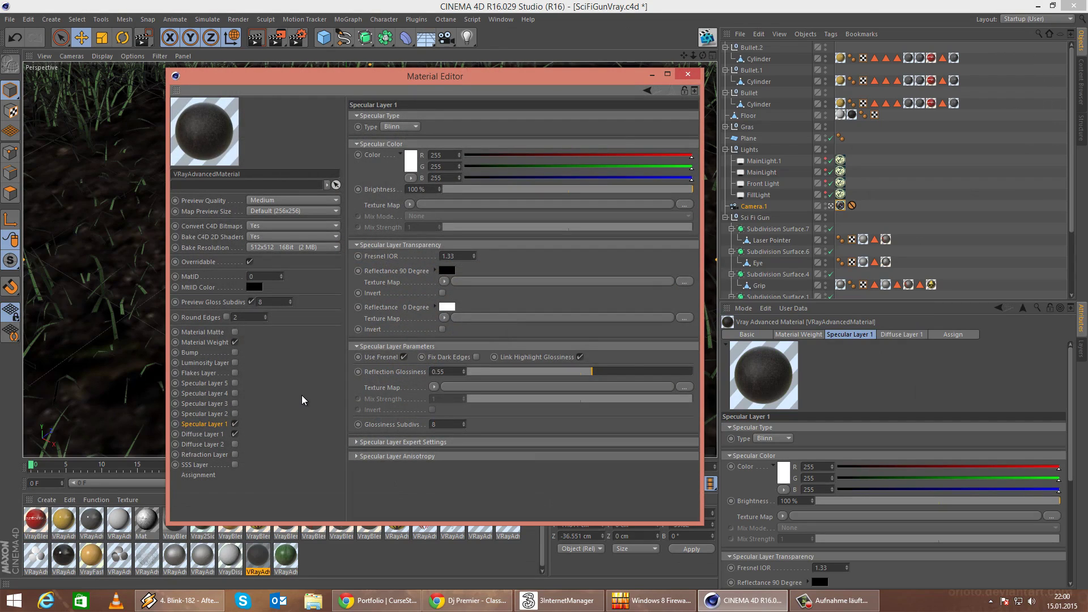
left_click(283, 557)
left_click(259, 388)
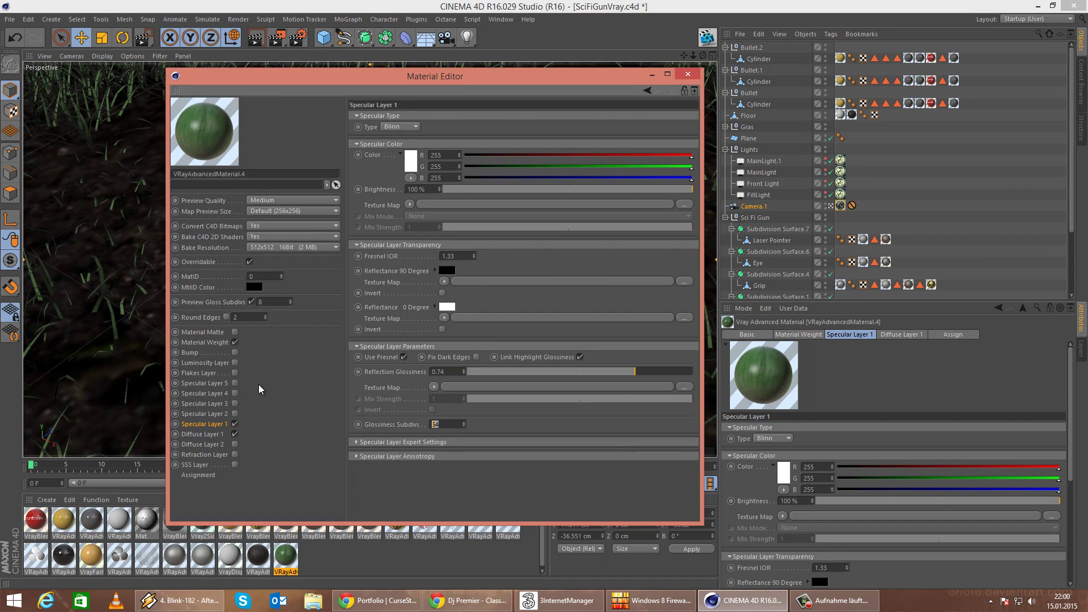
left_click(687, 74)
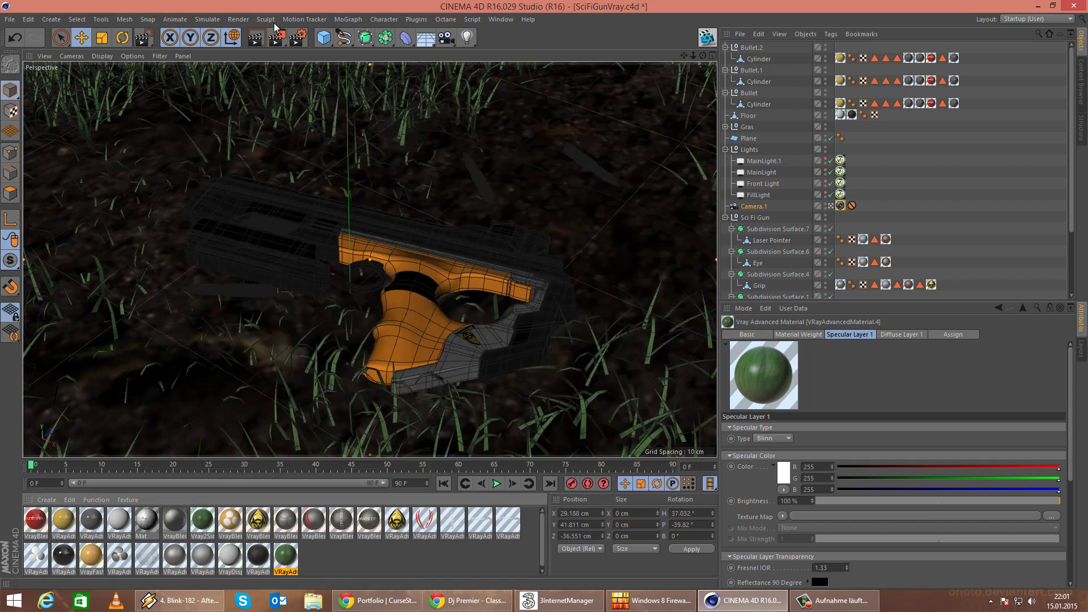
Set the Brute Force GI subdivision to 32 in the V-Ray indirect illumination settings and render to the Picture Viewer.
key("ctrl+b")
left_click(602, 146)
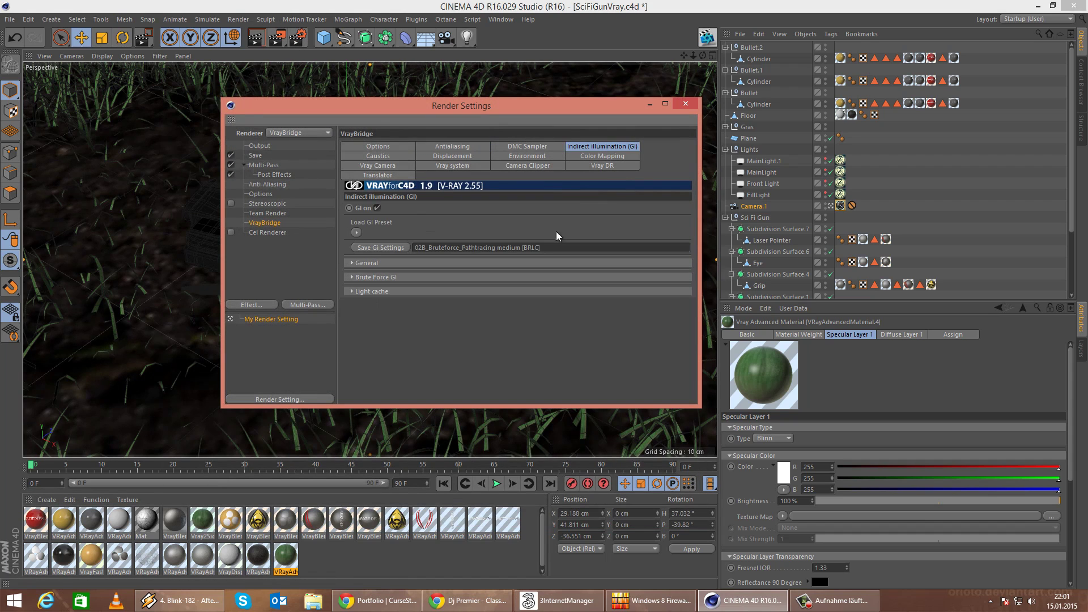
left_click(363, 277)
left_click(376, 291)
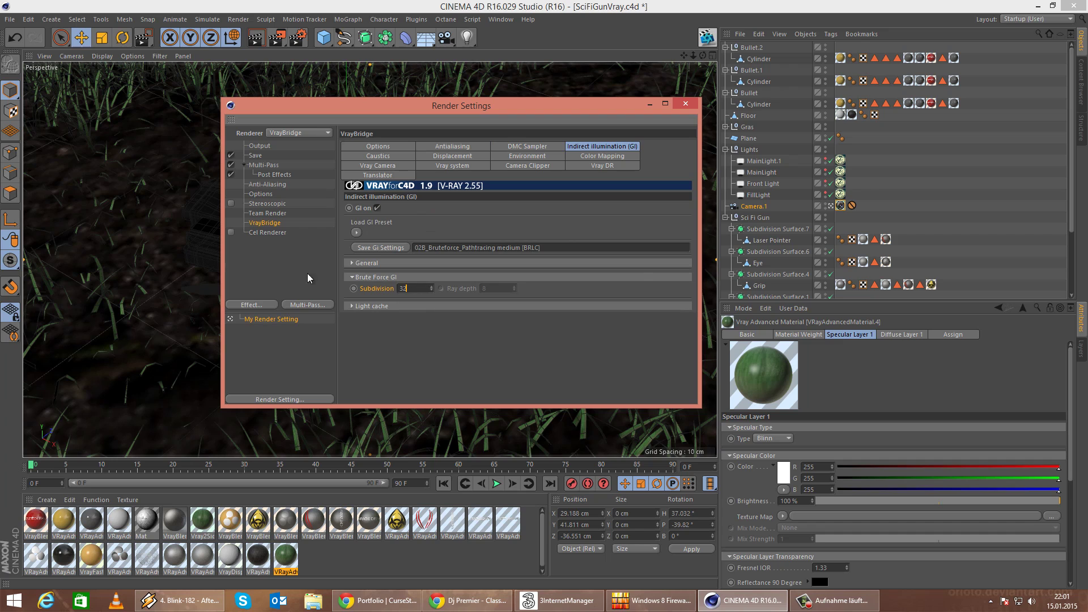
left_click_drag(421, 288, 296, 273)
left_click(687, 105)
left_click(236, 22)
left_click(244, 75)
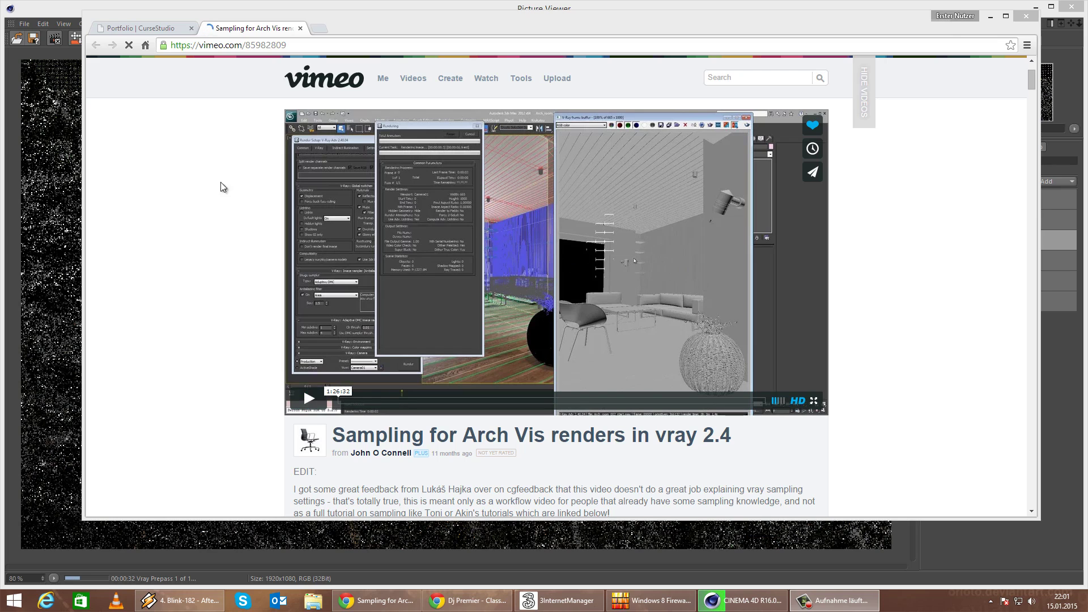
In Chrome, search Vimeo for "mastering vray" together with the course author's name.
left_click(189, 246)
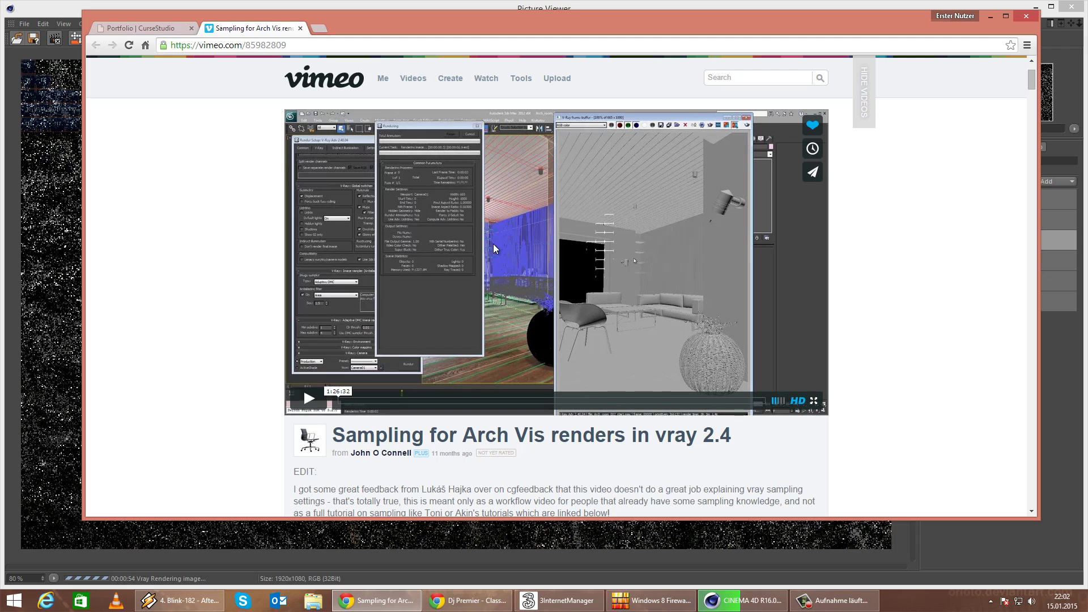
left_click(752, 79)
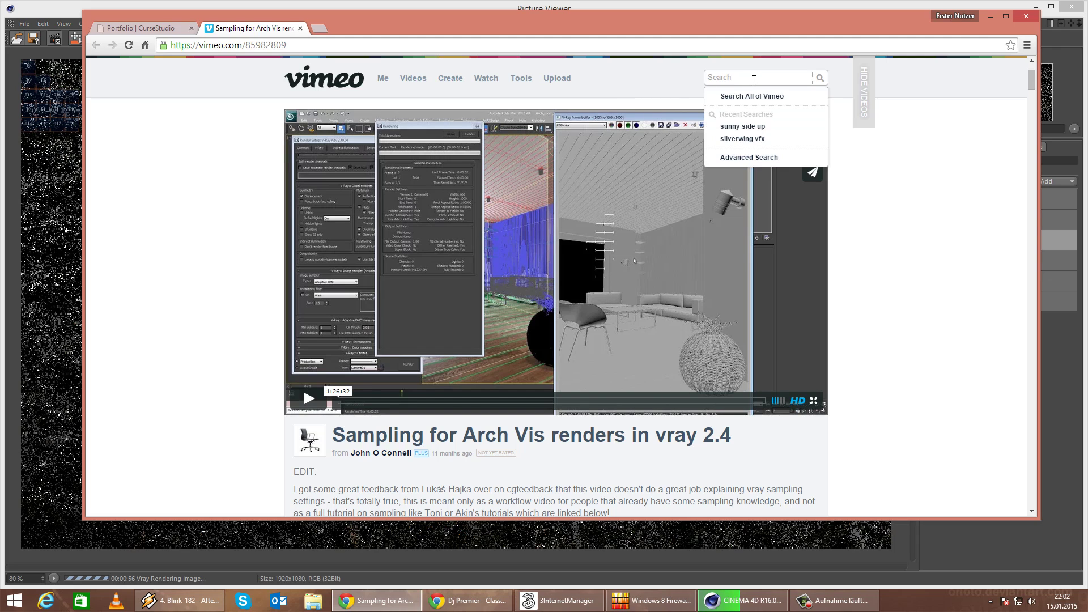
type("mastering vr")
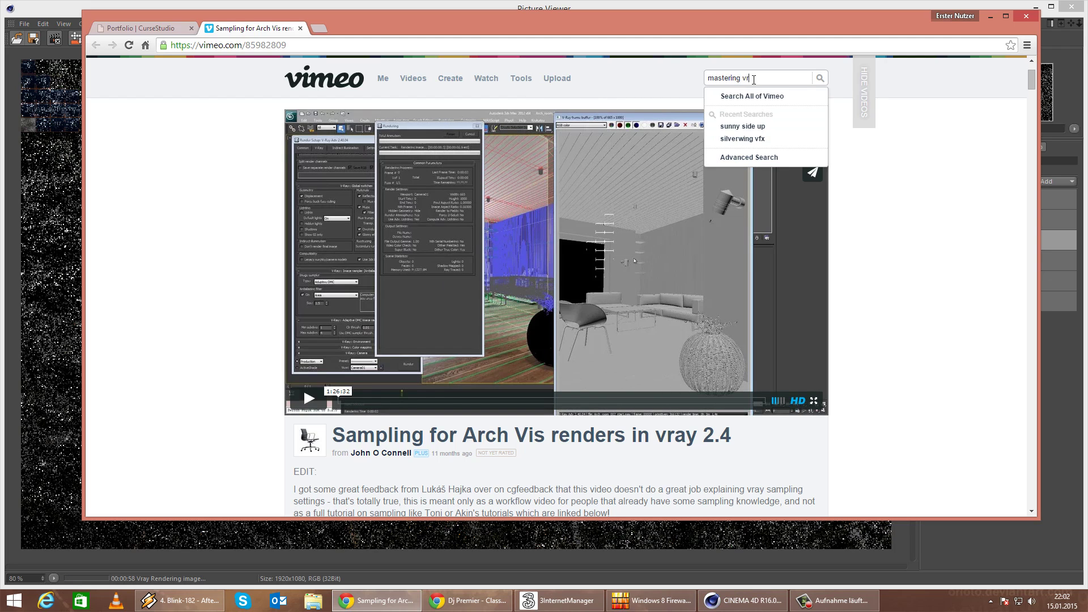
type("ay grant warwick")
key("Return")
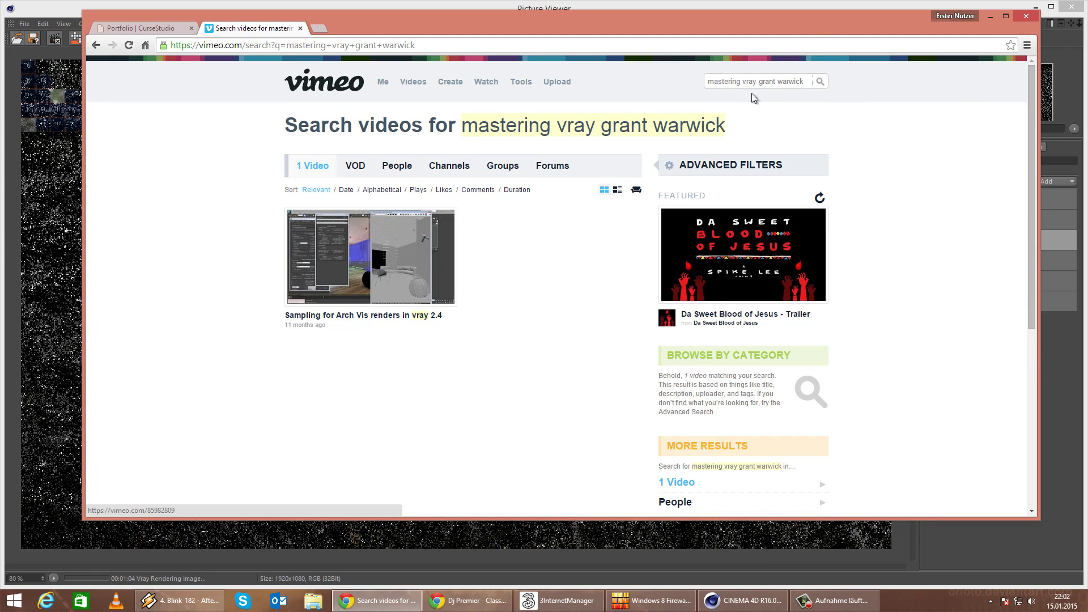
Search Vimeo for "mastering vray lesson 1" and look over the page of the free Mastering Vray Lesson 1 video.
left_click_drag(702, 83, 953, 99)
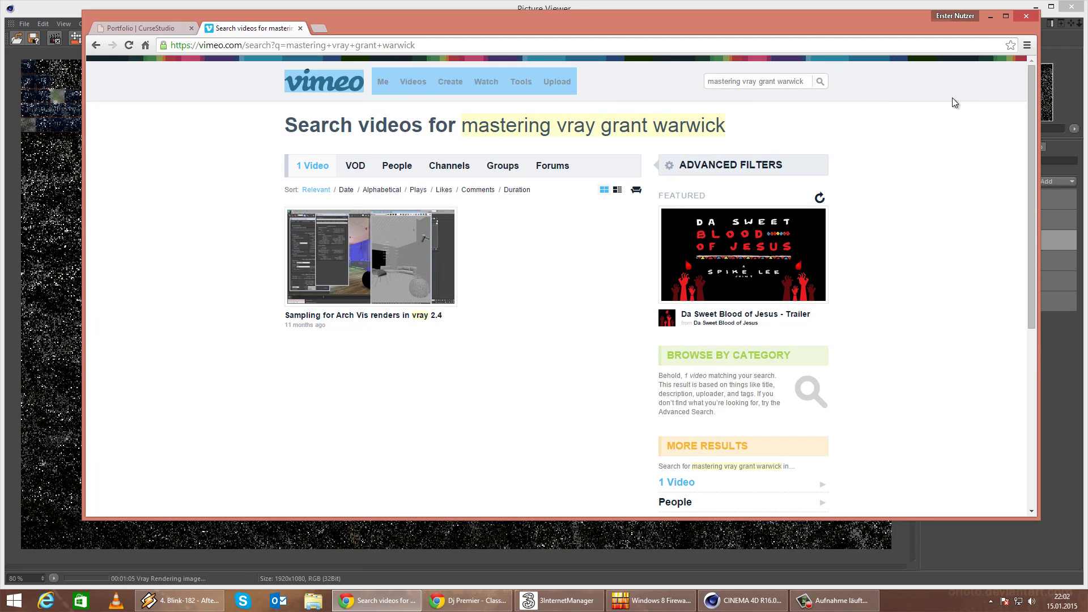
left_click(975, 174)
left_click_drag(707, 83, 1000, 79)
type("m")
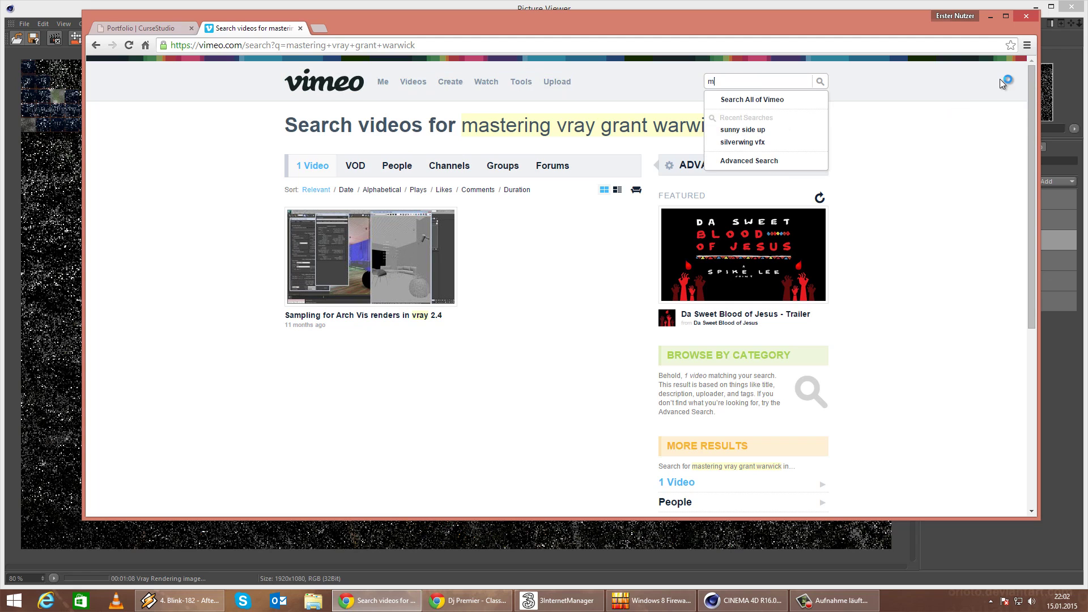
type("astering vray lesson 1")
key("Return")
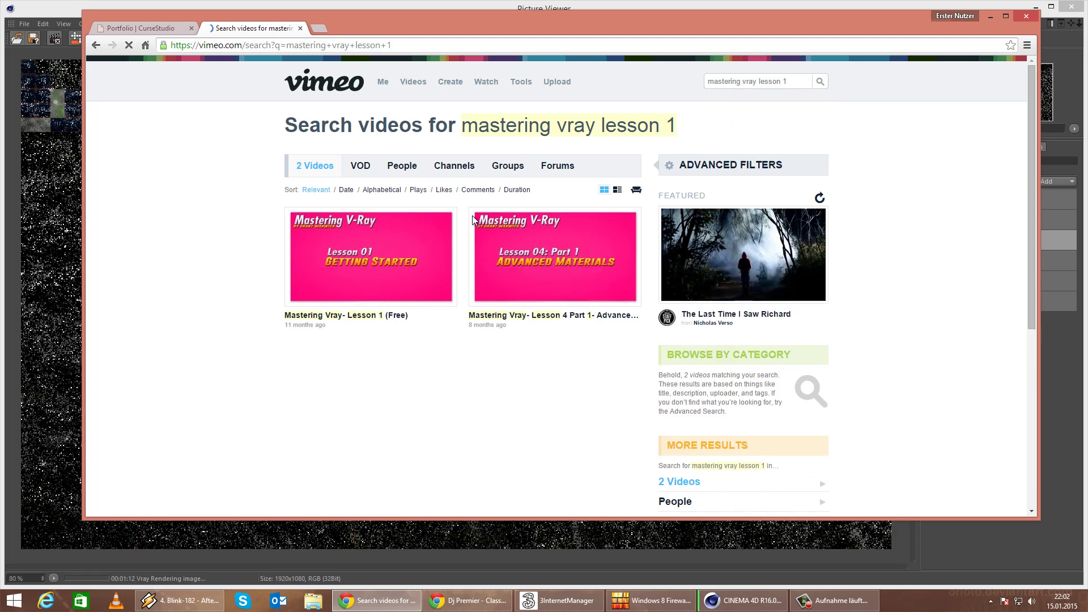
left_click(375, 301)
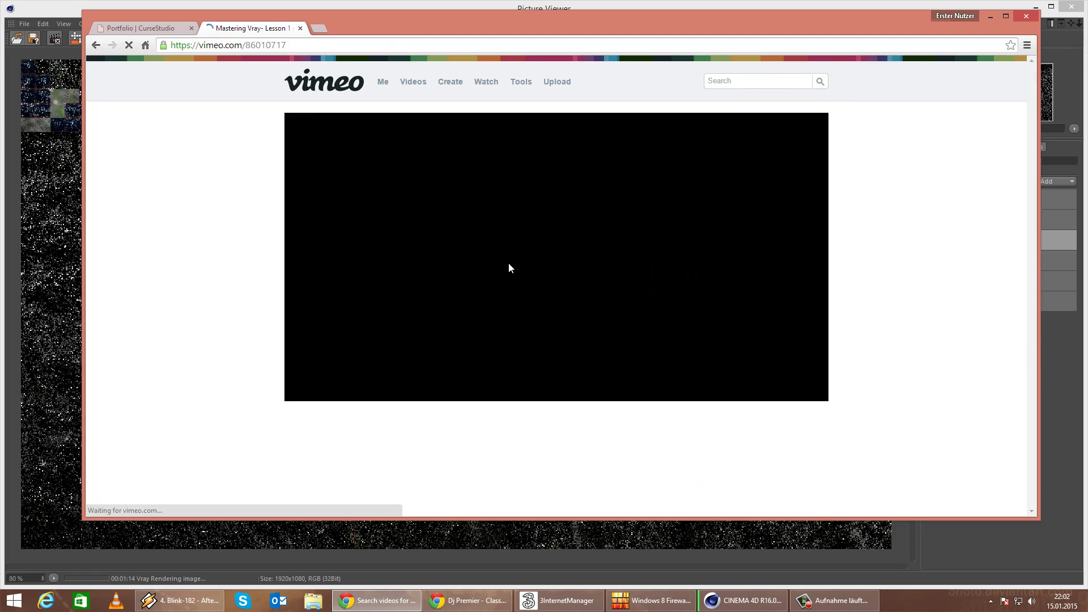
scroll(455, 286, "down", 3)
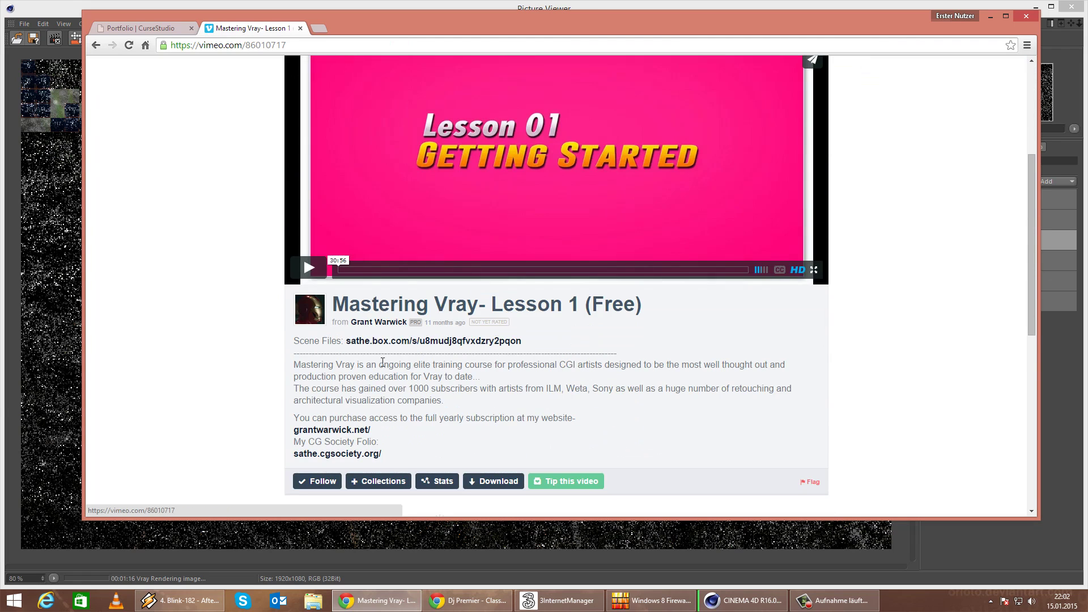
scroll(397, 372, "up", 3)
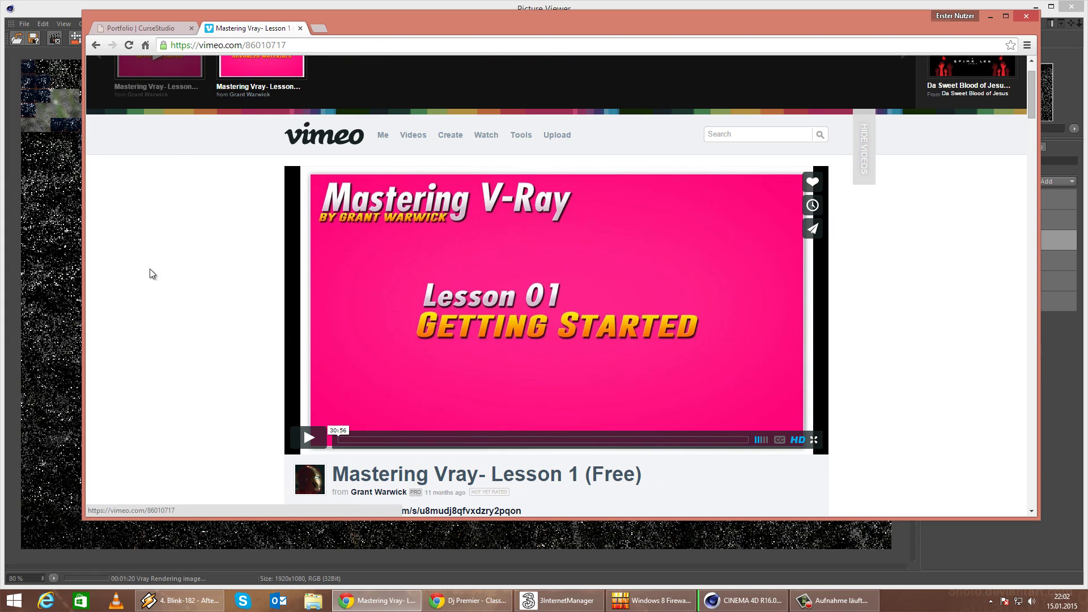
Reopen the "Sampling for Arch Vis renders in vray 2.4" video page, close its tab and return to the Picture Viewer in Cinema 4D.
left_click(95, 46)
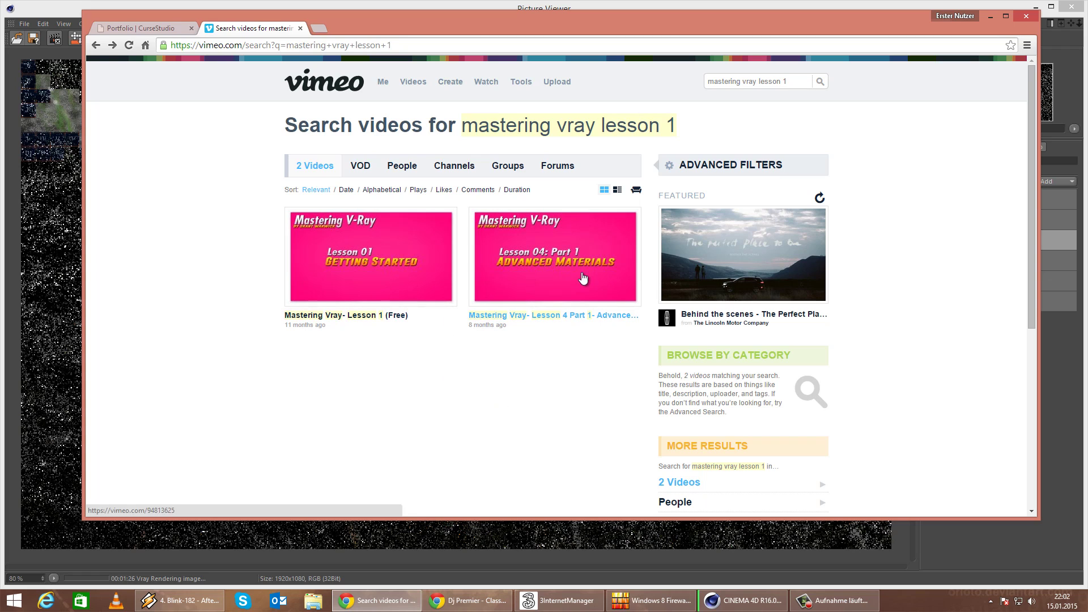
left_click(95, 45)
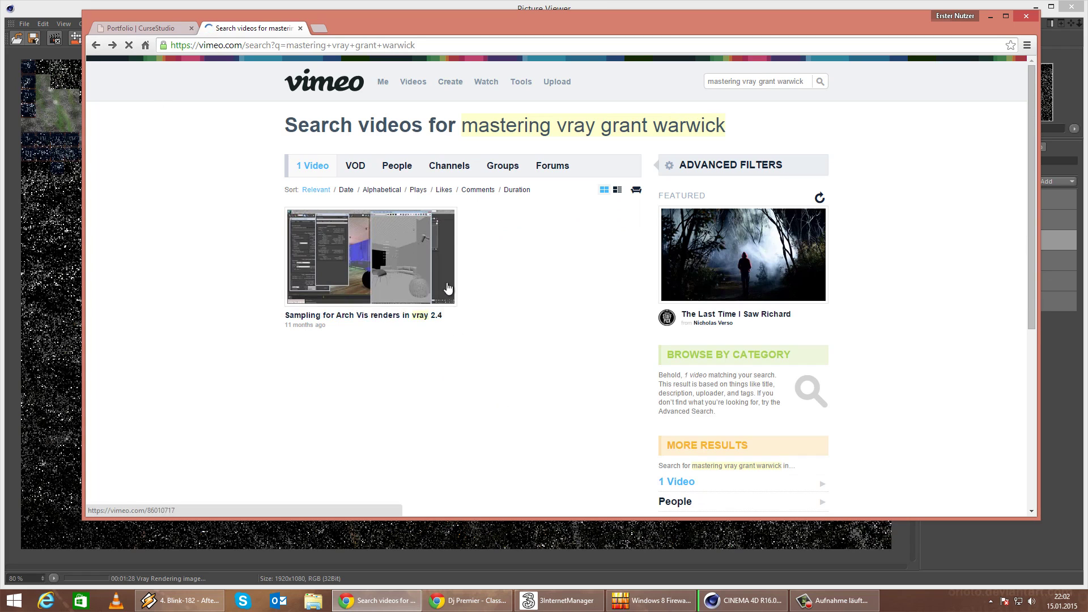
left_click(378, 275)
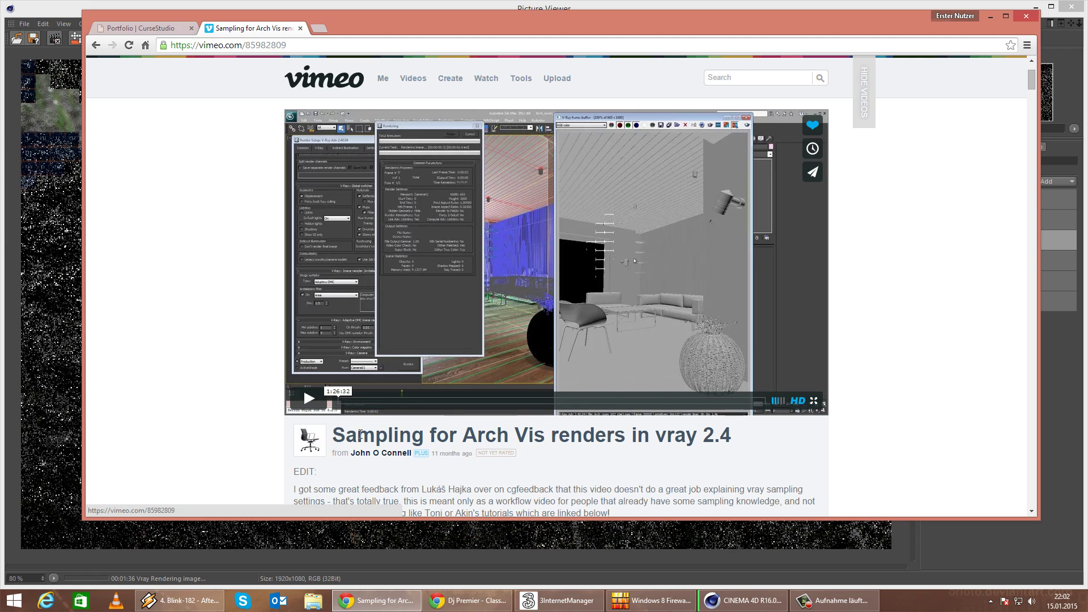
left_click_drag(332, 438, 580, 446)
left_click(580, 446)
left_click(300, 28)
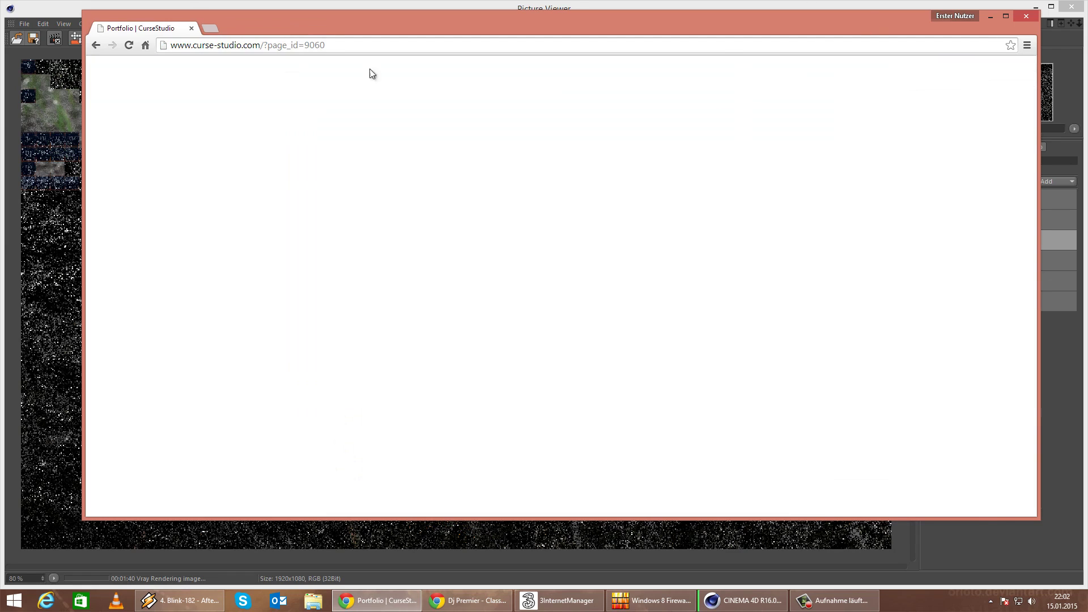
left_click(989, 17)
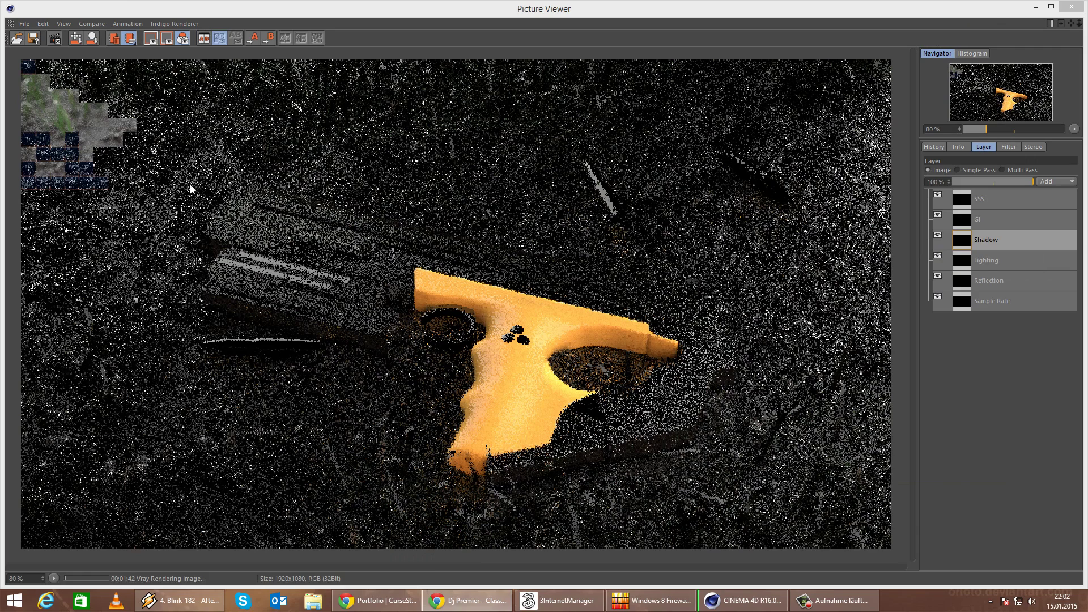
left_click(189, 219)
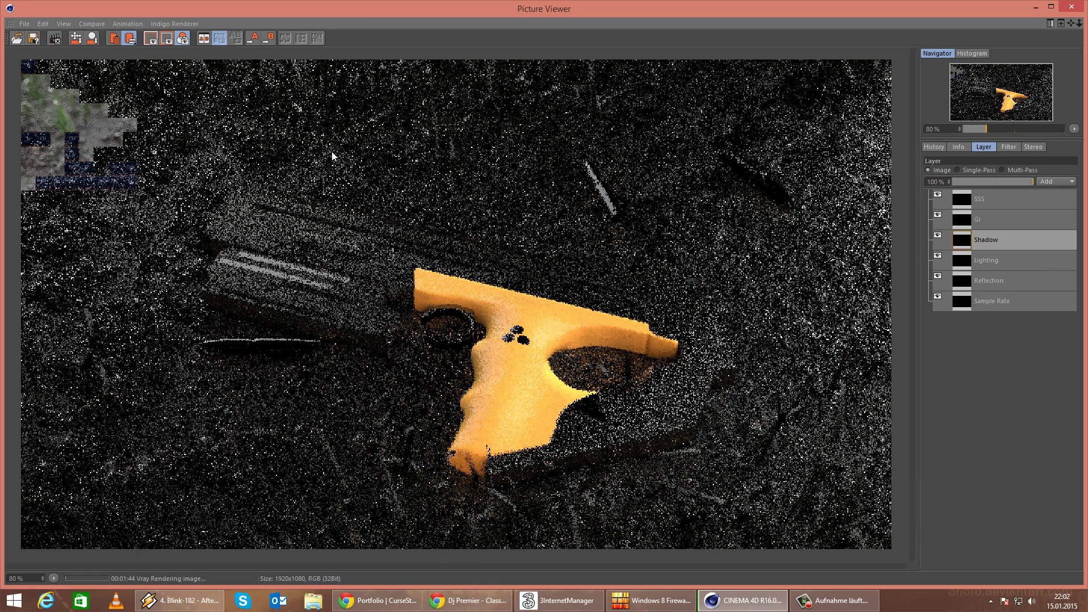
Compare the SSS, GI, Shadow, Lighting and Reflection passes of the running render individually, alternating between Lighting and Reflection.
left_click(959, 222)
left_click(978, 169)
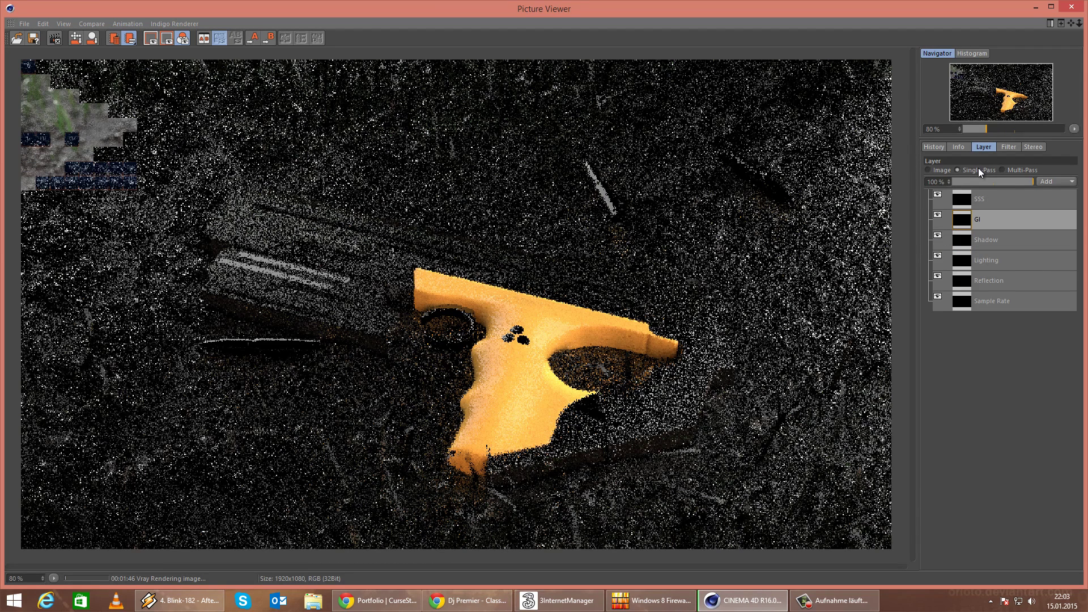
left_click(966, 202)
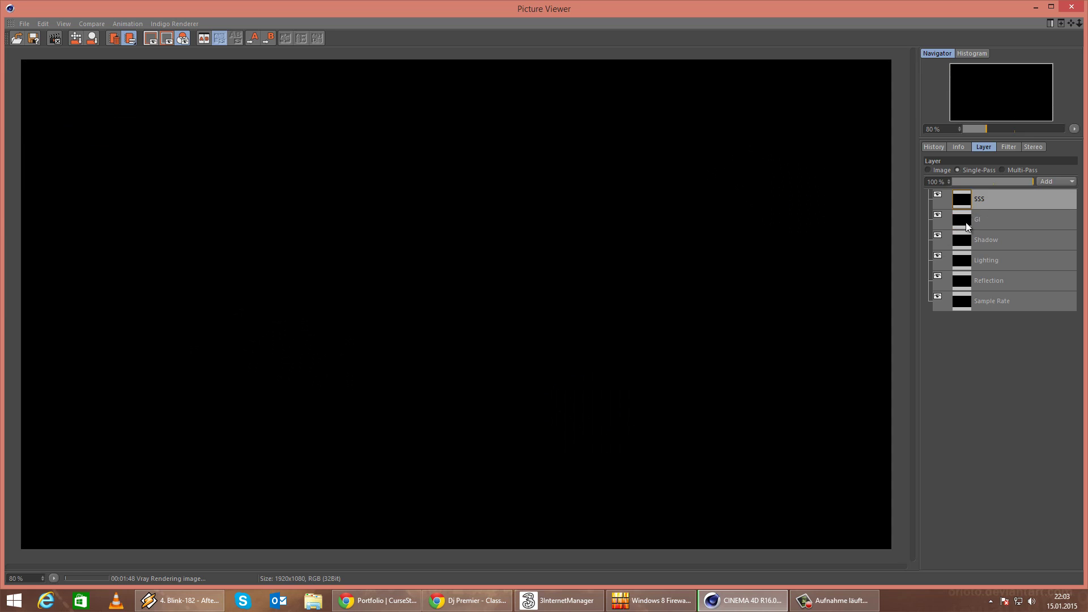
left_click(966, 222)
left_click(971, 248)
left_click(961, 260)
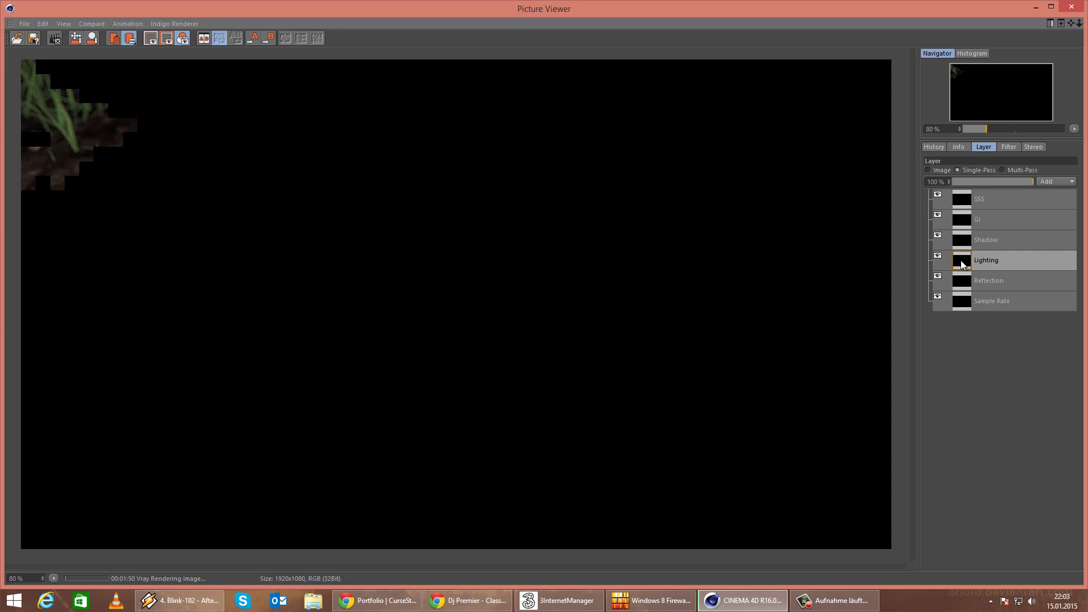
left_click(963, 278)
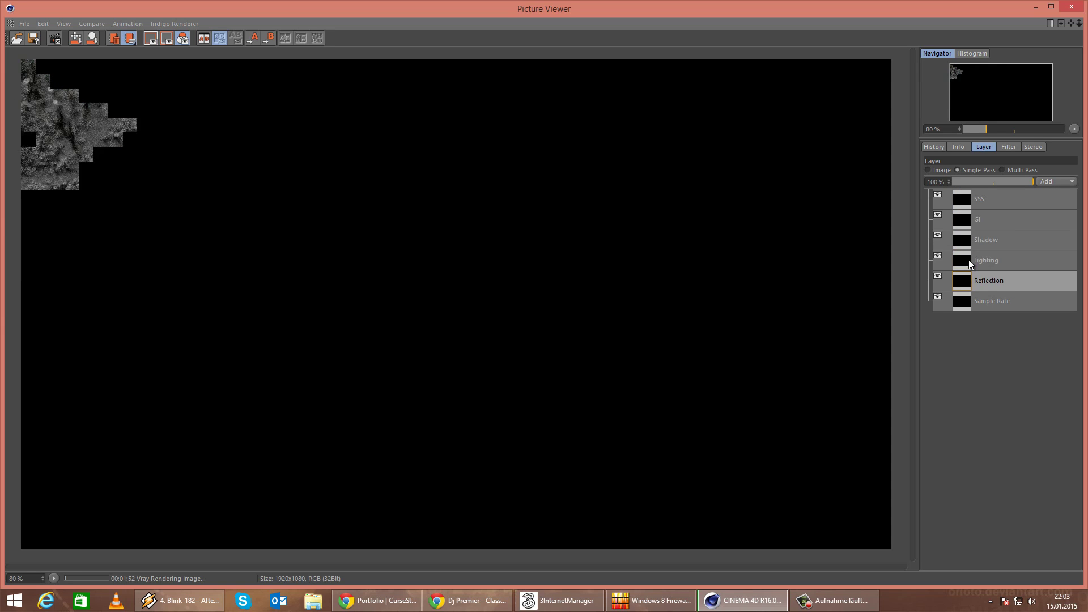
left_click(968, 259)
left_click(968, 280)
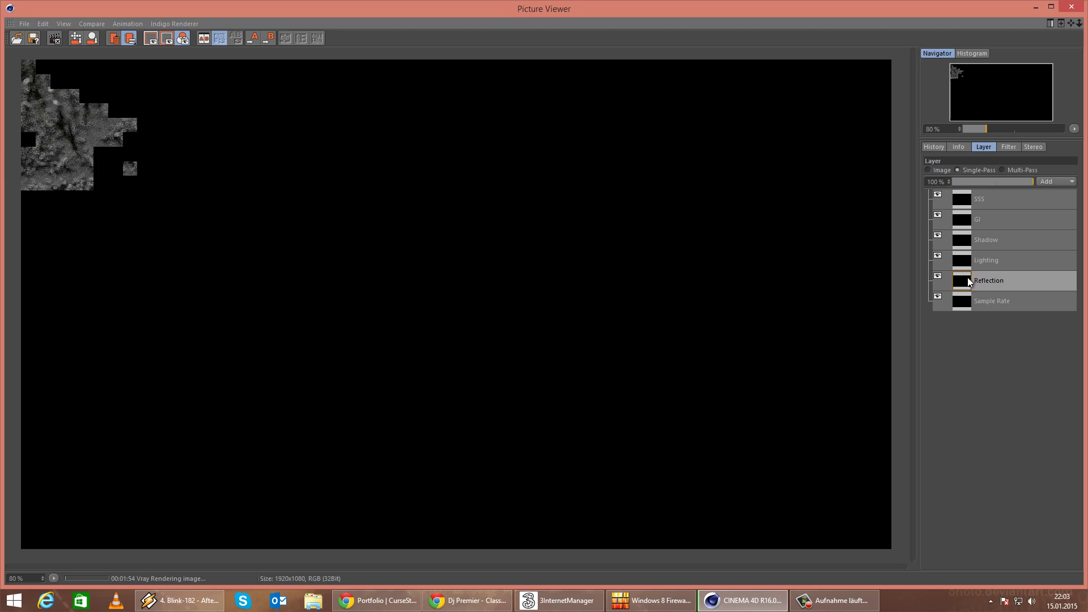
left_click(968, 263)
left_click(969, 277)
Stop the running render and save the scene file.
left_click(1071, 6)
left_click(563, 342)
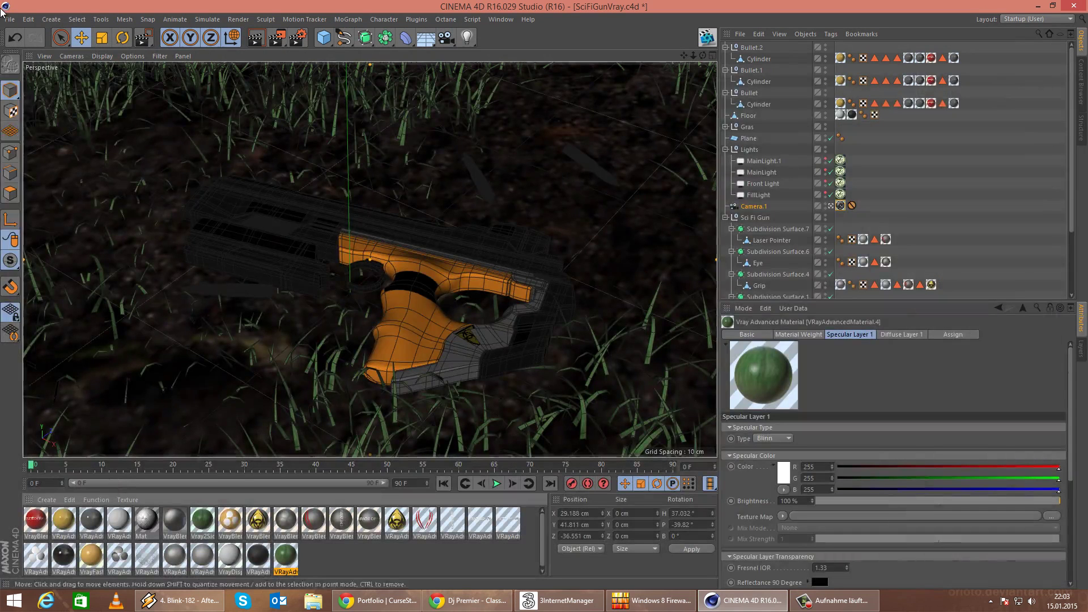
left_click(9, 19)
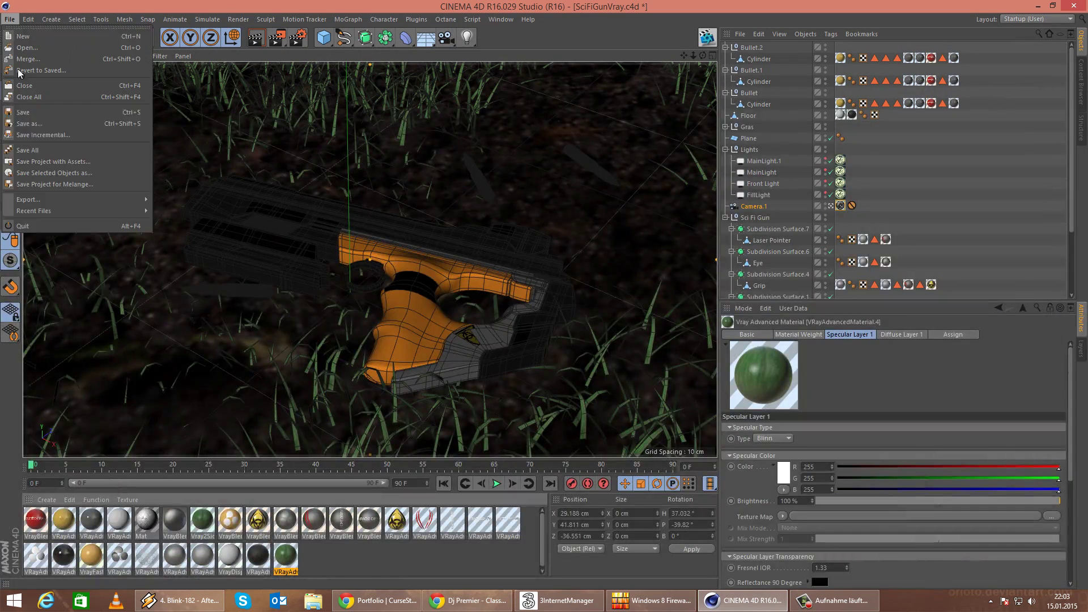
left_click(16, 115)
Set the area light Subdivisions to 2 for all four V-Ray lights, from MainLight.1 to FillLight, at once.
left_click(841, 161)
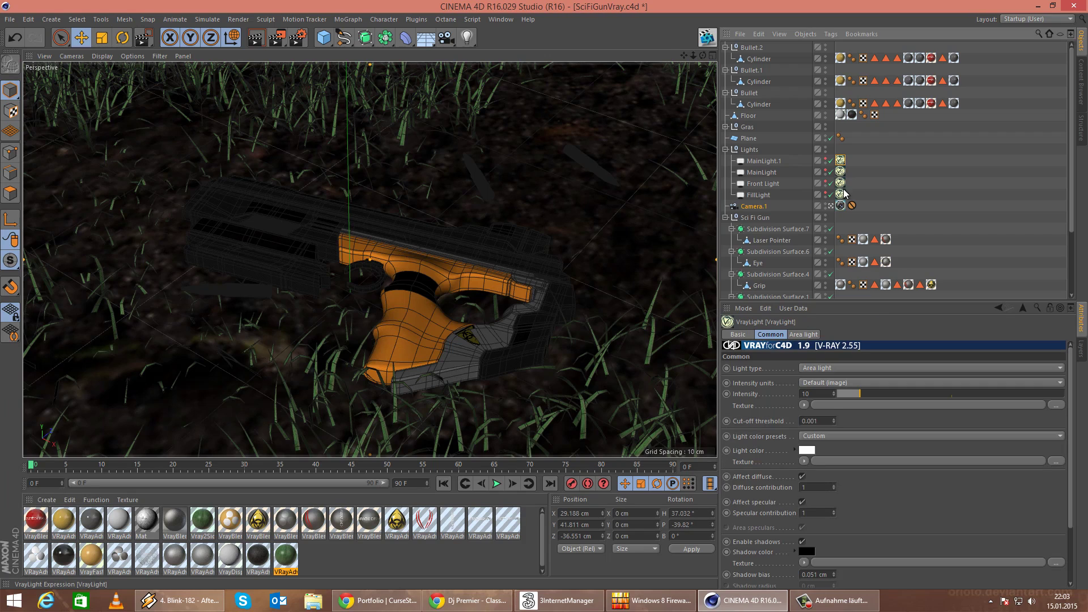
left_click(841, 196, "shift")
left_click(801, 334)
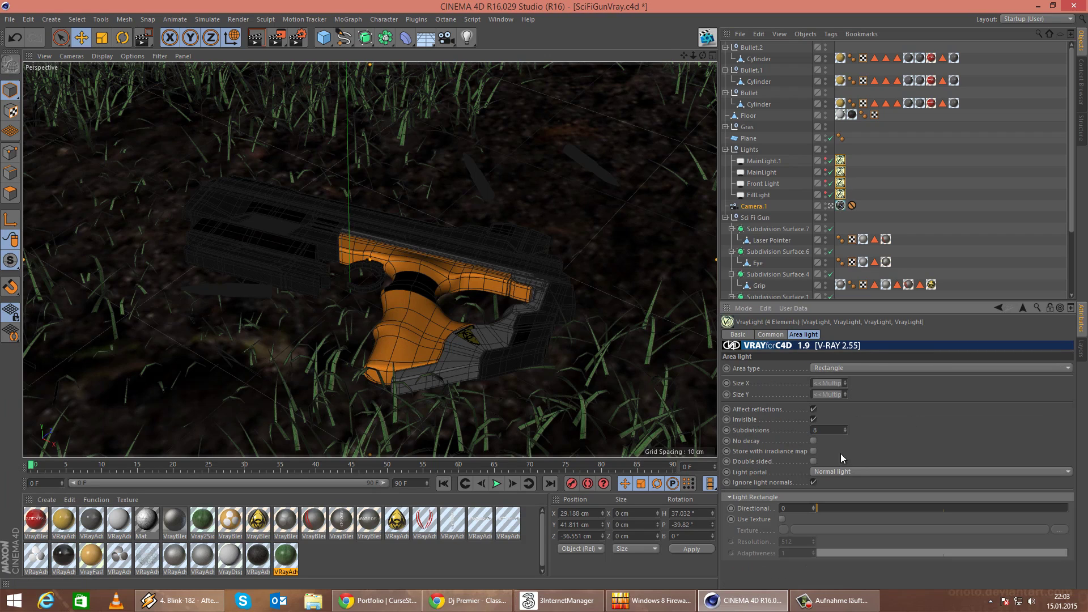
left_click_drag(838, 433, 621, 420)
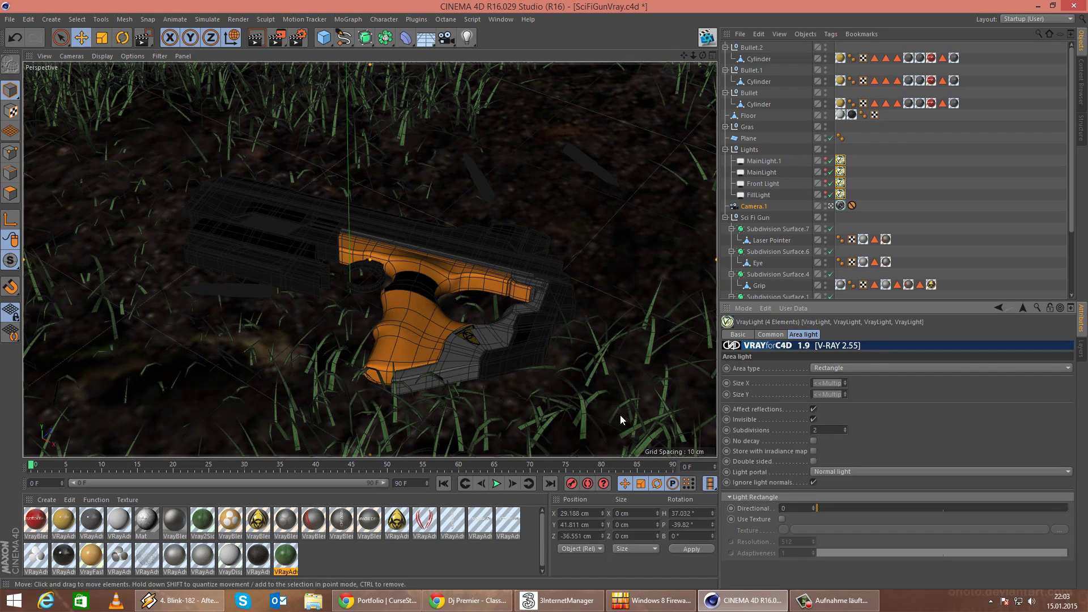
Set the depth-of-field sampling Subdivision of Camera.1's V-Ray physical camera to 32.
left_click(992, 207)
left_click(841, 206)
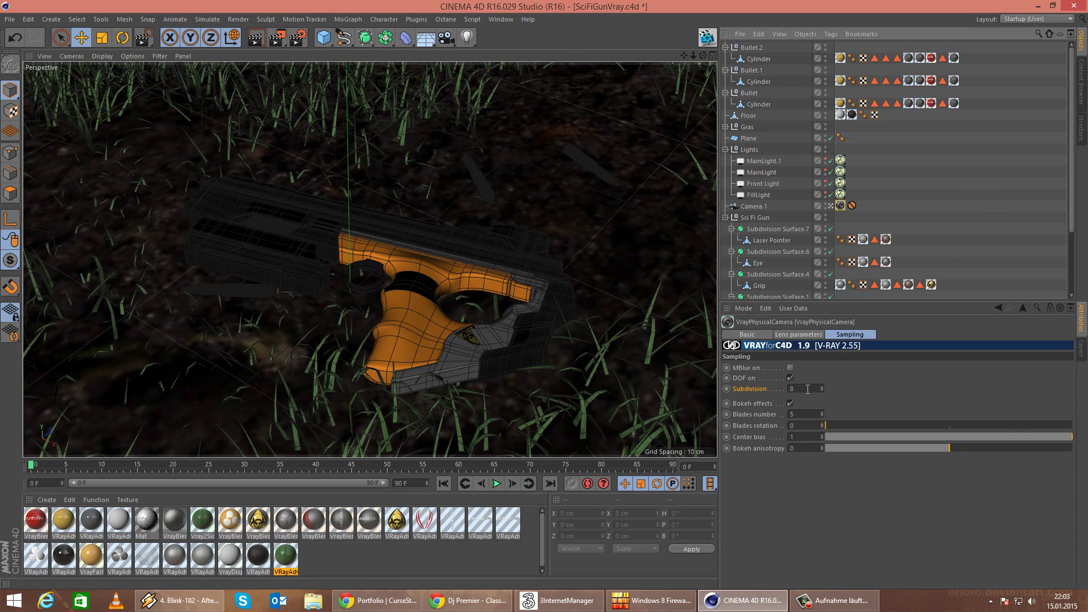
left_click_drag(808, 390, 653, 374)
type("32")
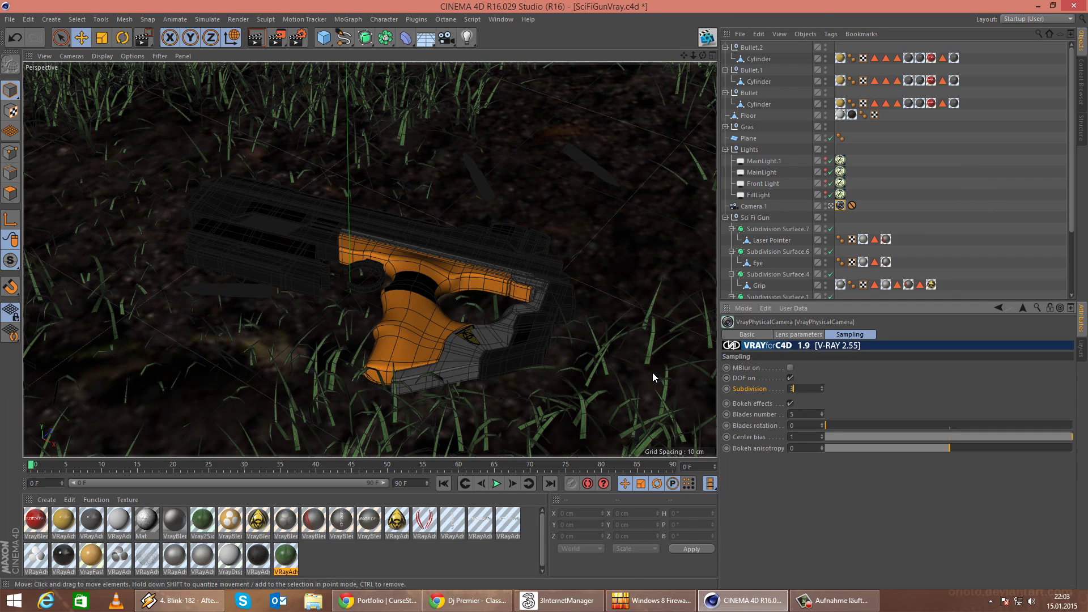
Render the active project to the Picture Viewer.
left_click(234, 21)
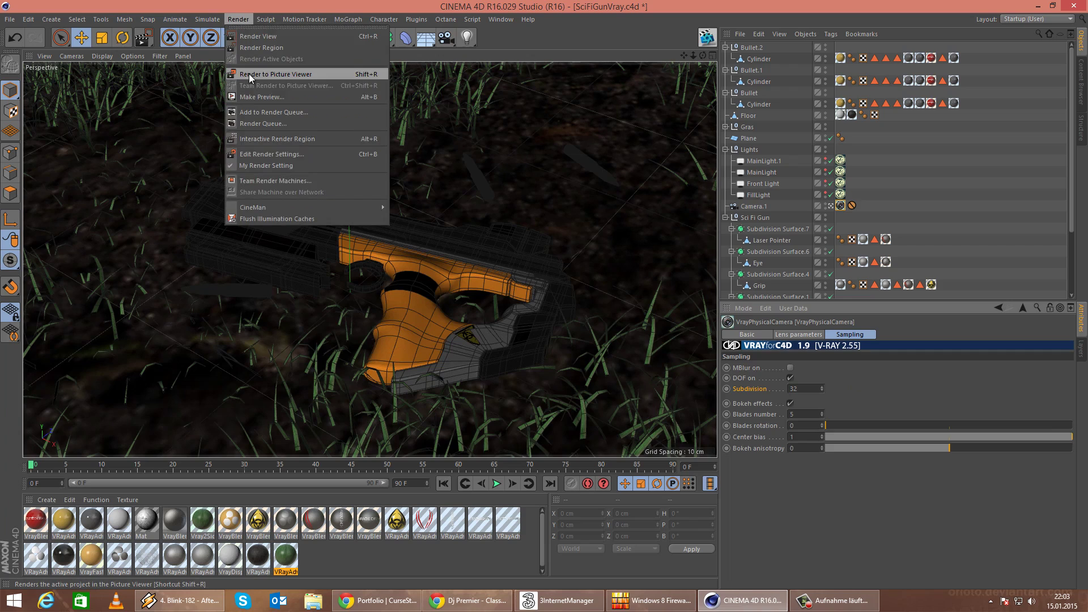
left_click(252, 79)
left_click(557, 343)
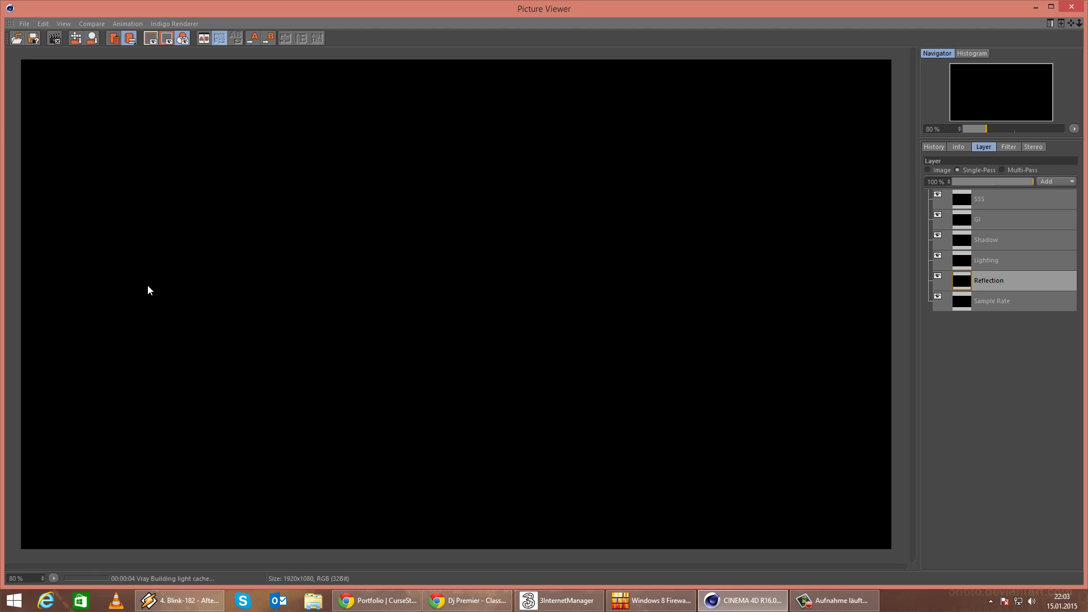
Examine the previous render's Sample Rate pass and its full image from the render history.
scroll(153, 281, "up", 1)
left_click_drag(171, 253, 417, 437)
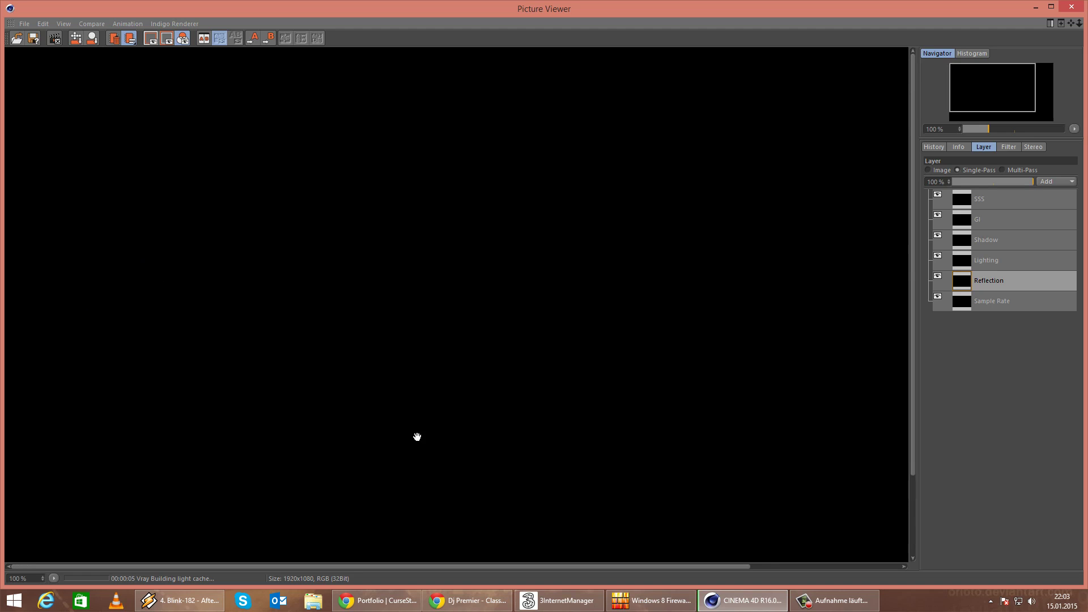
left_click(934, 148)
left_click(957, 274)
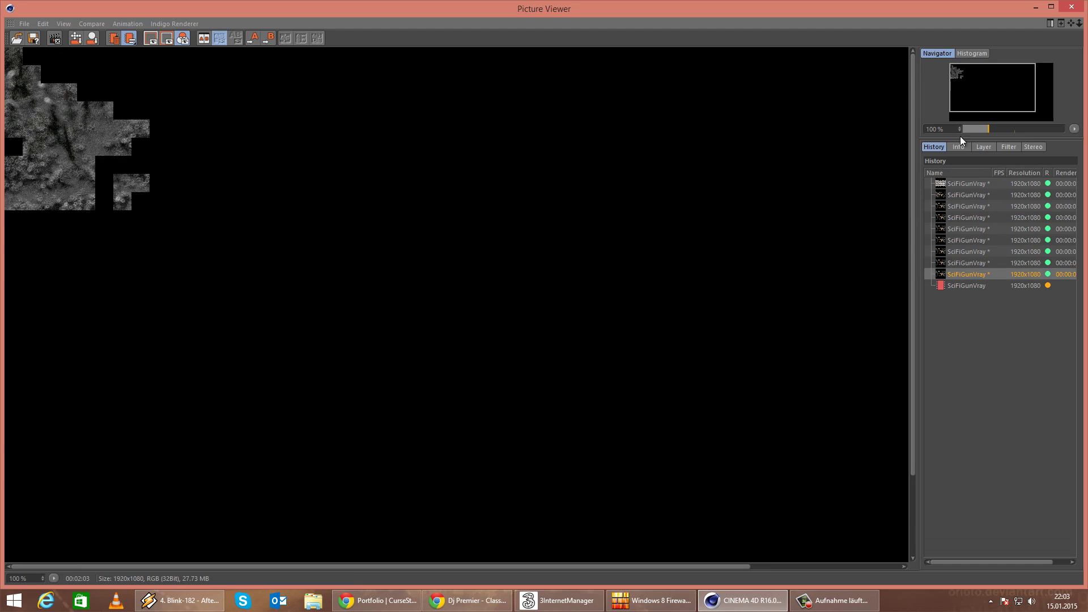
left_click(983, 147)
left_click(958, 304)
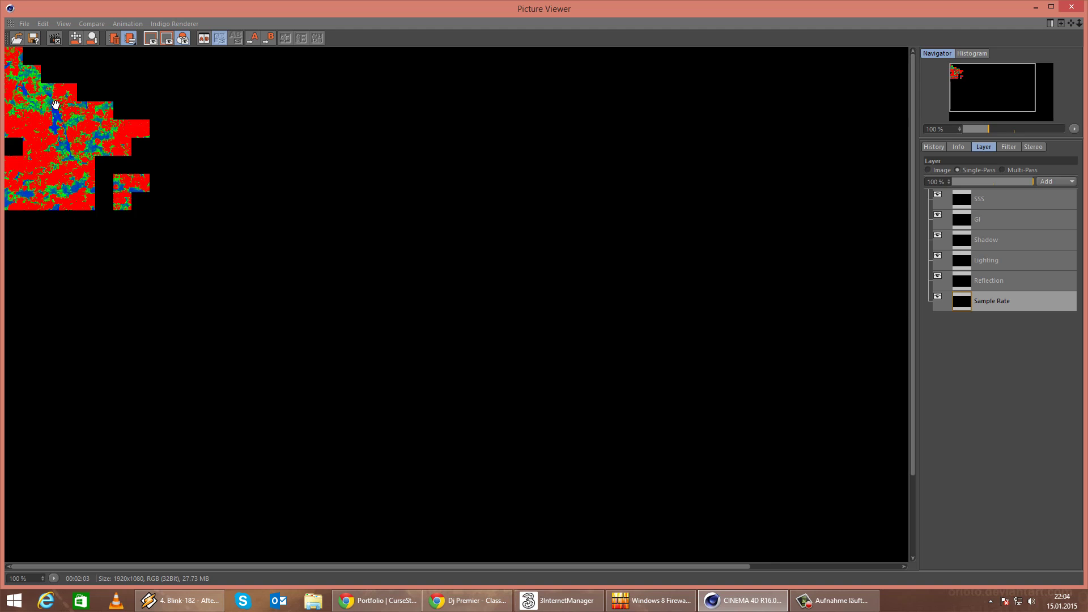
left_click(938, 171)
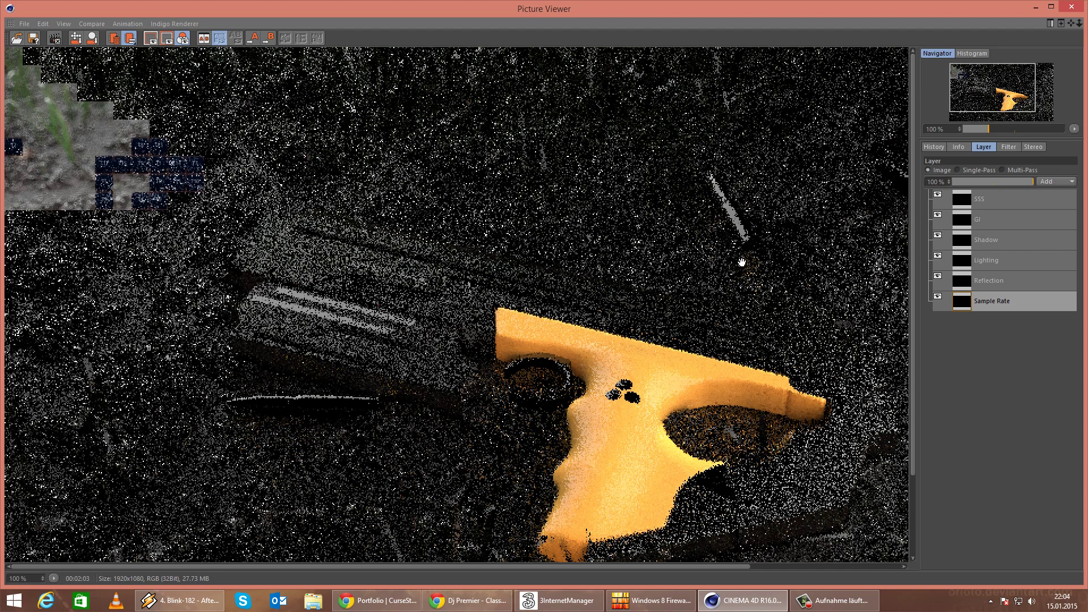
Compare the full image of the running render with the previous render in the history.
left_click(934, 147)
left_click(964, 285)
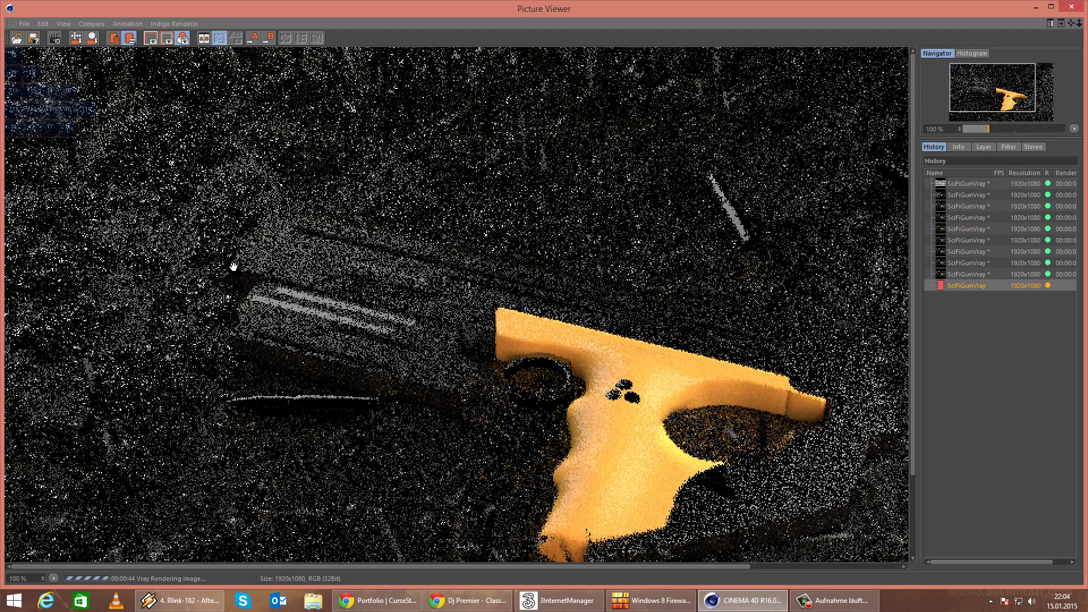
scroll(235, 265, "down", 1)
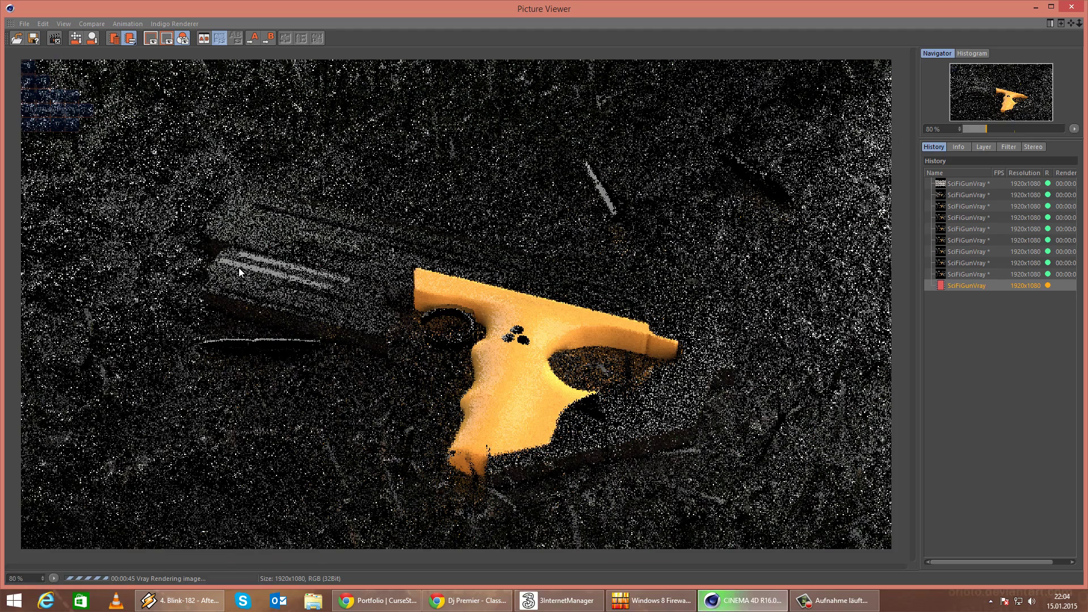
left_click(986, 148)
left_click(937, 147)
left_click(969, 272)
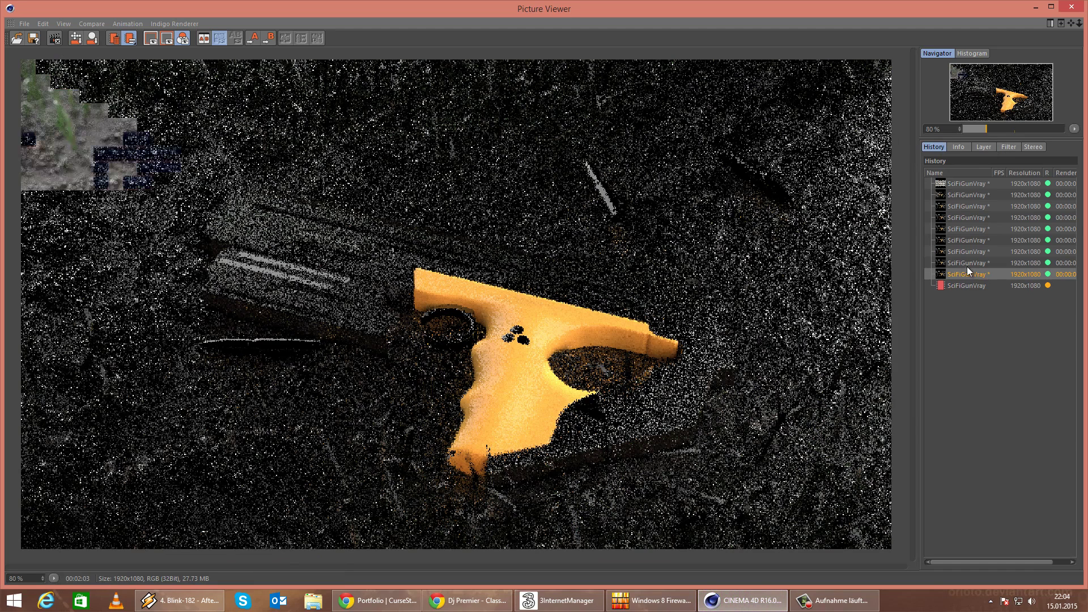
Examine the previous render's Lighting, Shadow, GI, SSS and Reflection passes one at a time.
left_click(985, 148)
left_click(965, 262)
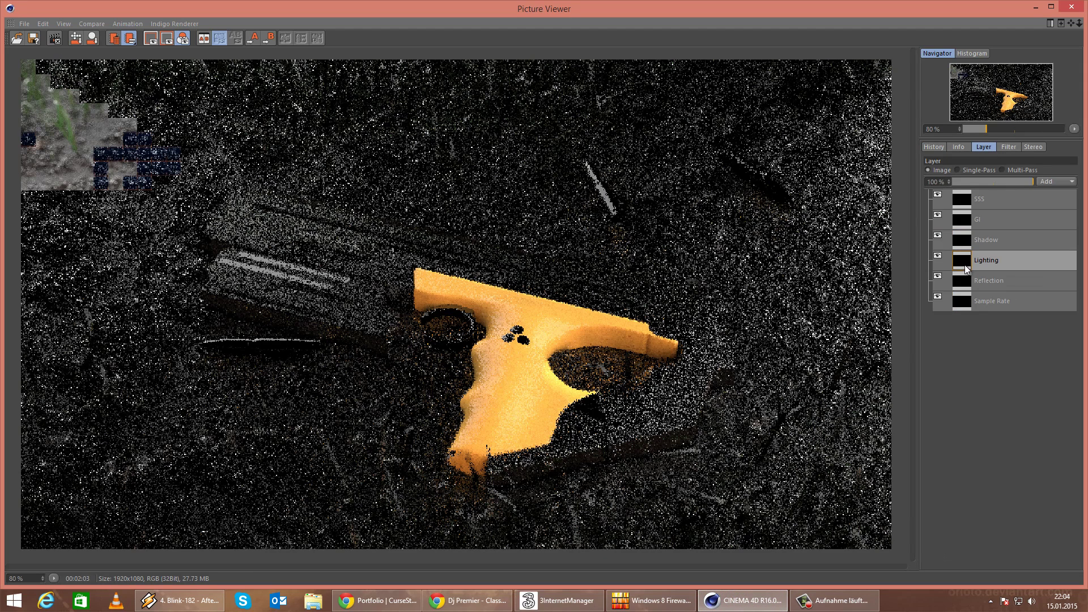
left_click(975, 169)
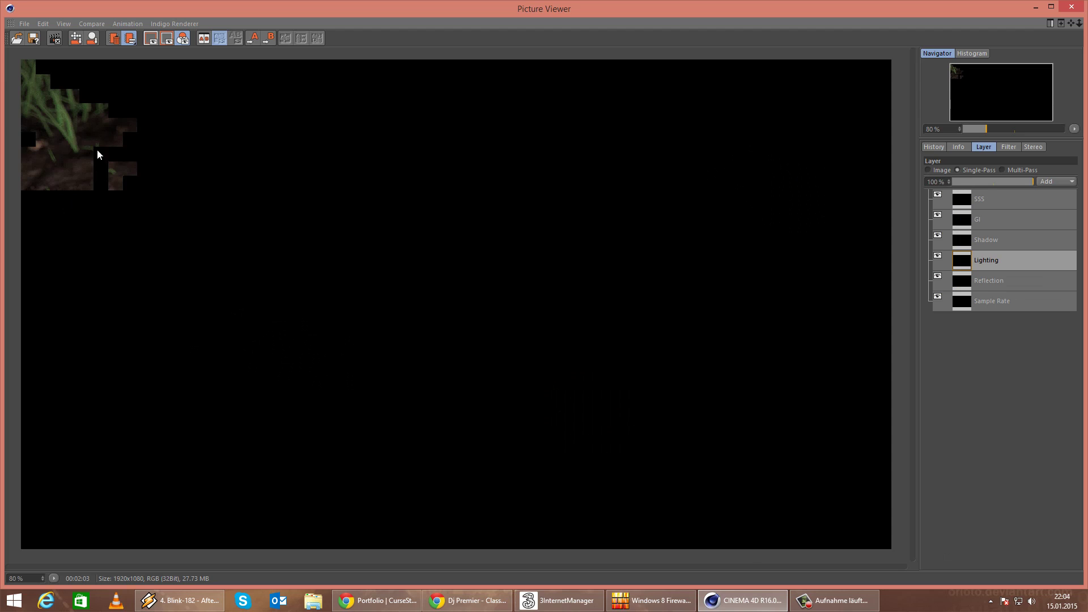
scroll(98, 151, "up", 2)
left_click_drag(111, 144, 363, 343)
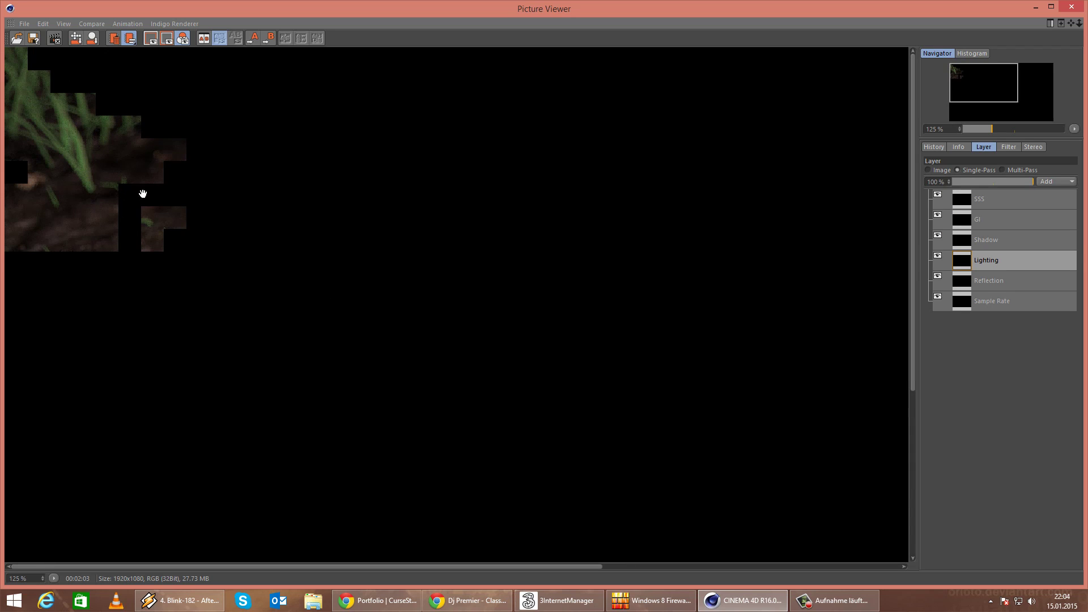
left_click(964, 241)
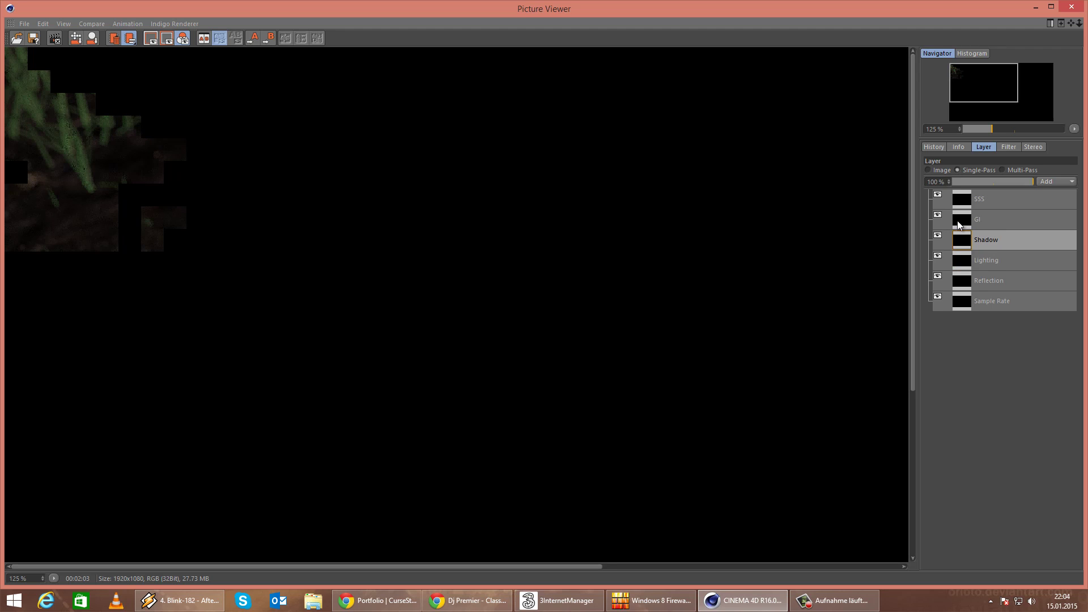
left_click(959, 224)
left_click(970, 204)
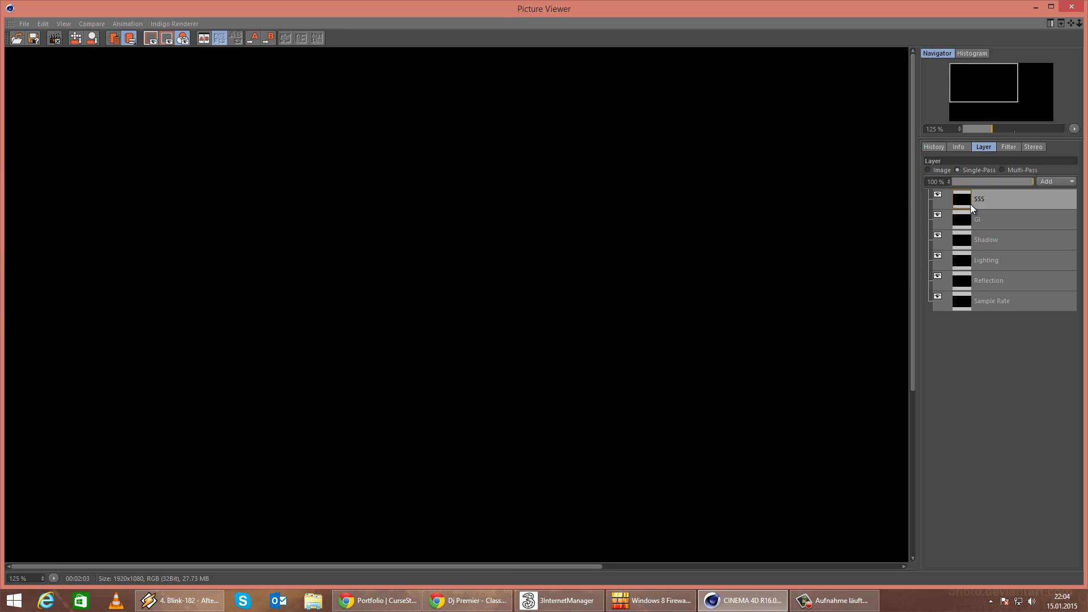
left_click(965, 260)
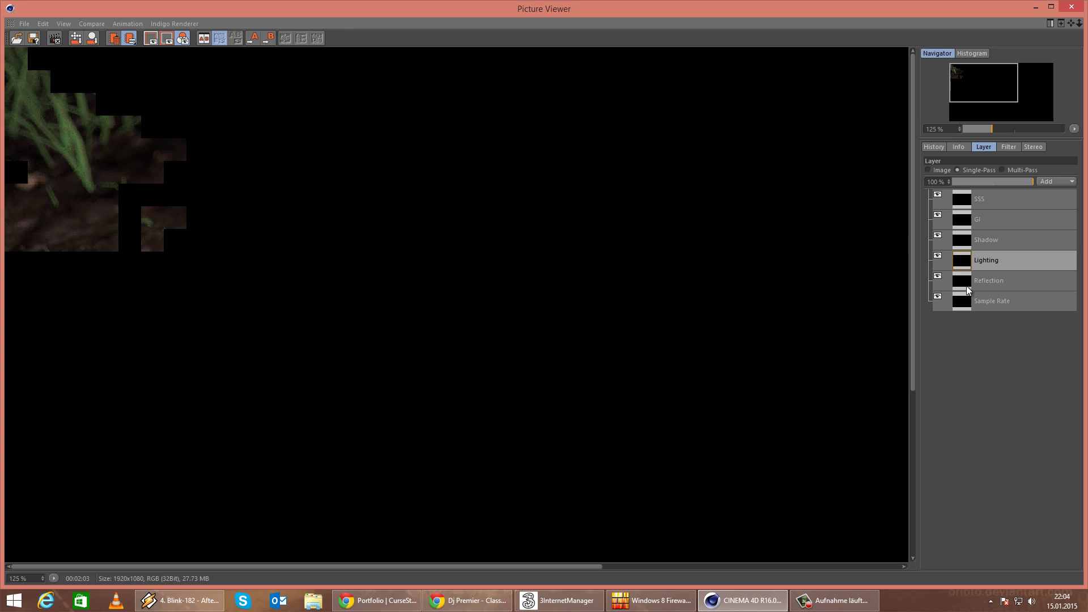
left_click(965, 285)
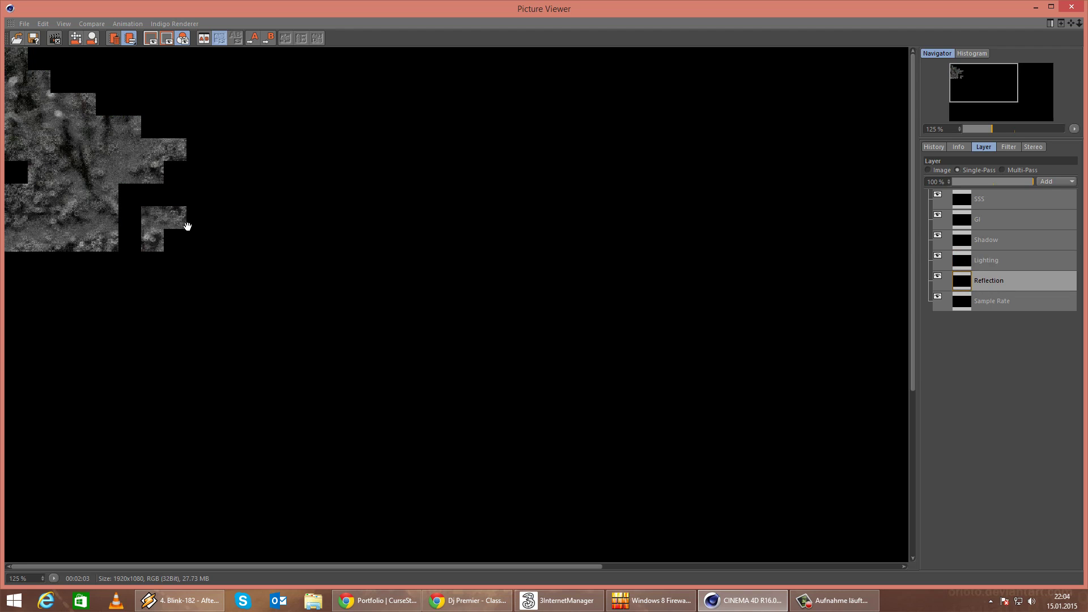
Return to the full-image display and examine the running render against the previous one.
left_click(942, 170)
left_click(940, 149)
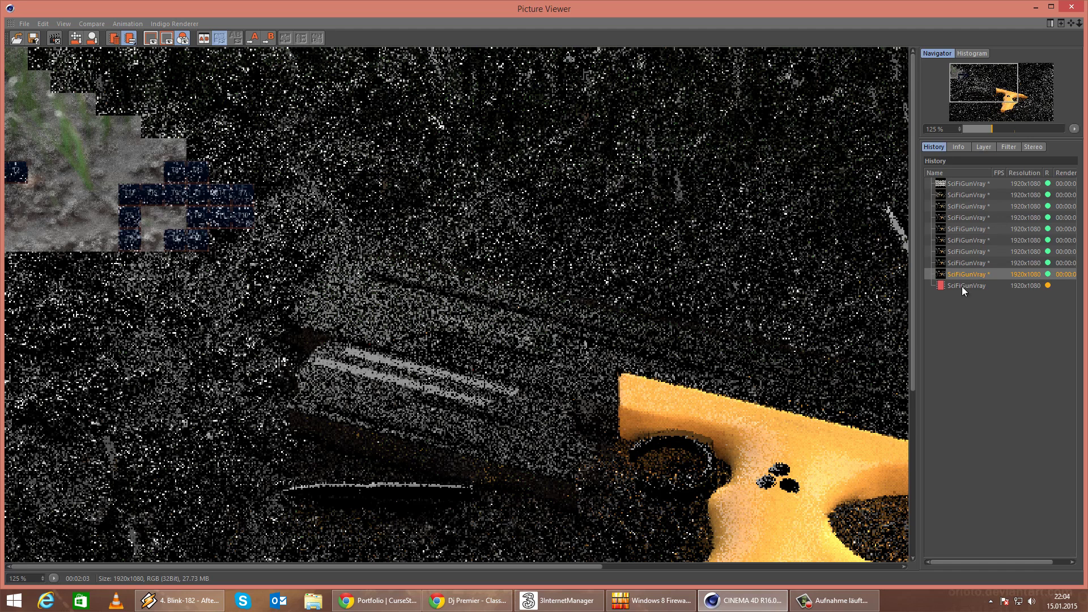
left_click(967, 285)
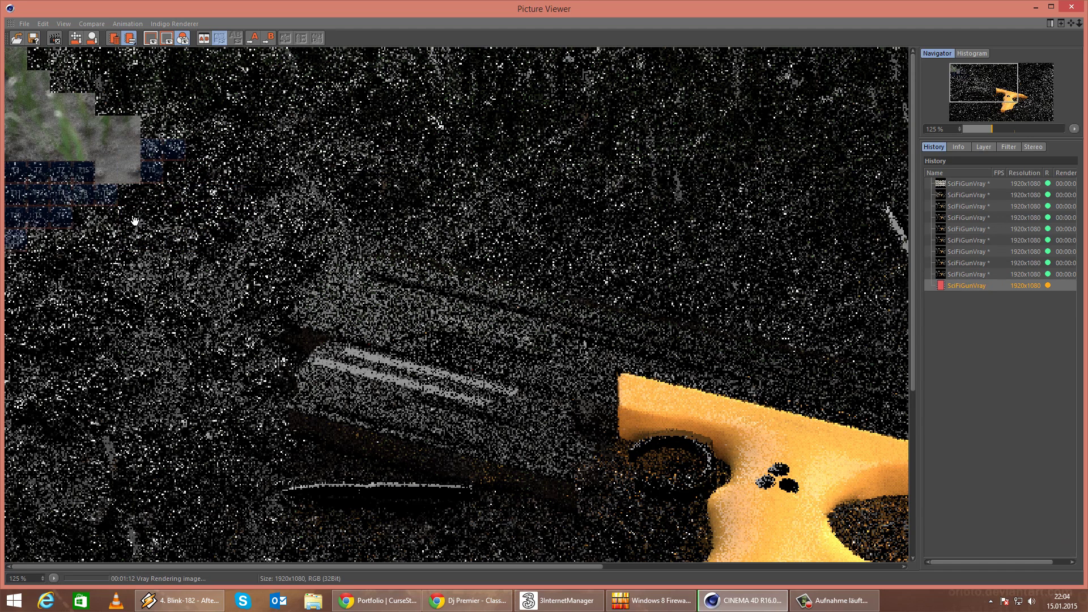
left_click(986, 149)
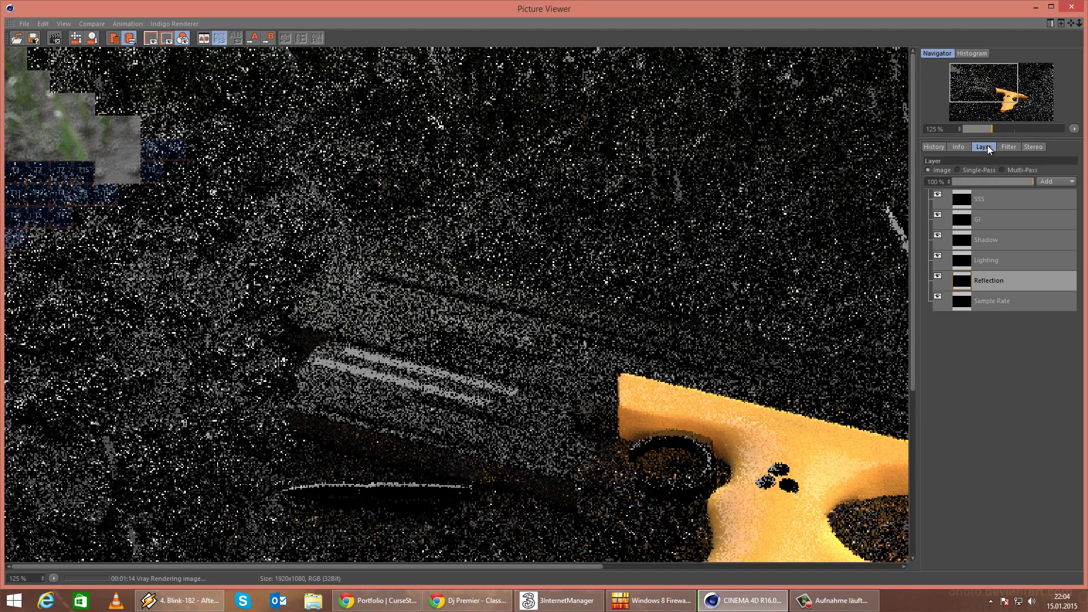
scroll(151, 282, "down", 1)
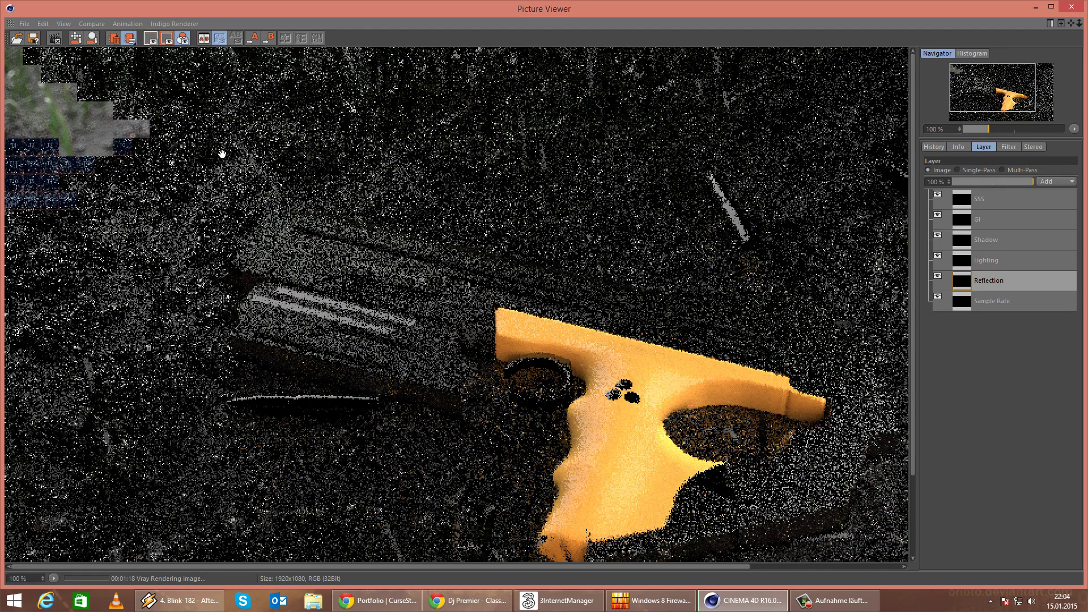
Inspect the running render's Reflection, Sample Rate, Lighting, Shadow, GI and SSS passes individually.
left_click(976, 170)
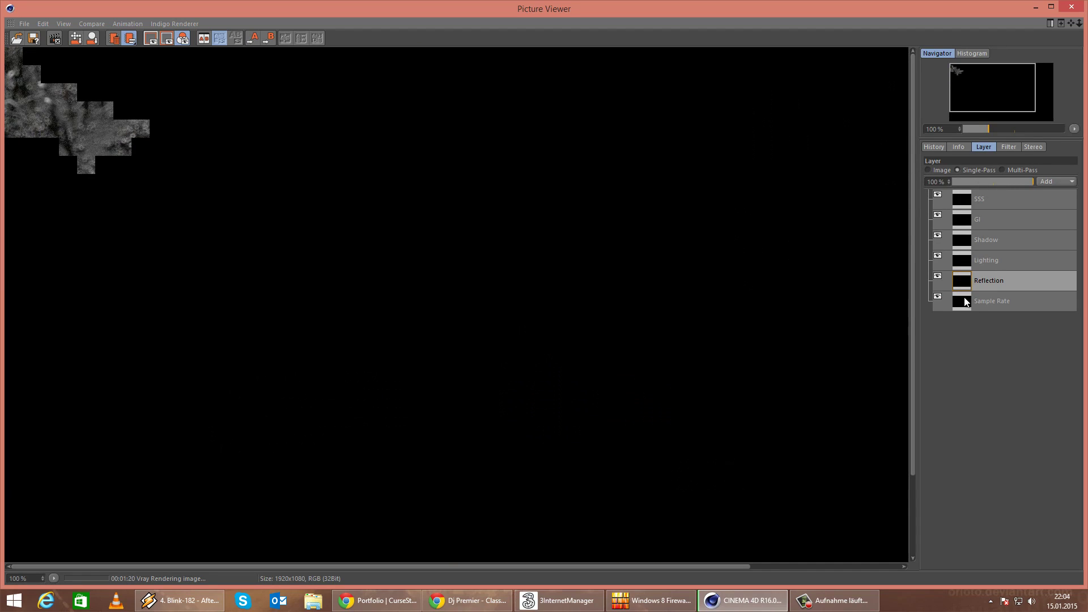
left_click(967, 304)
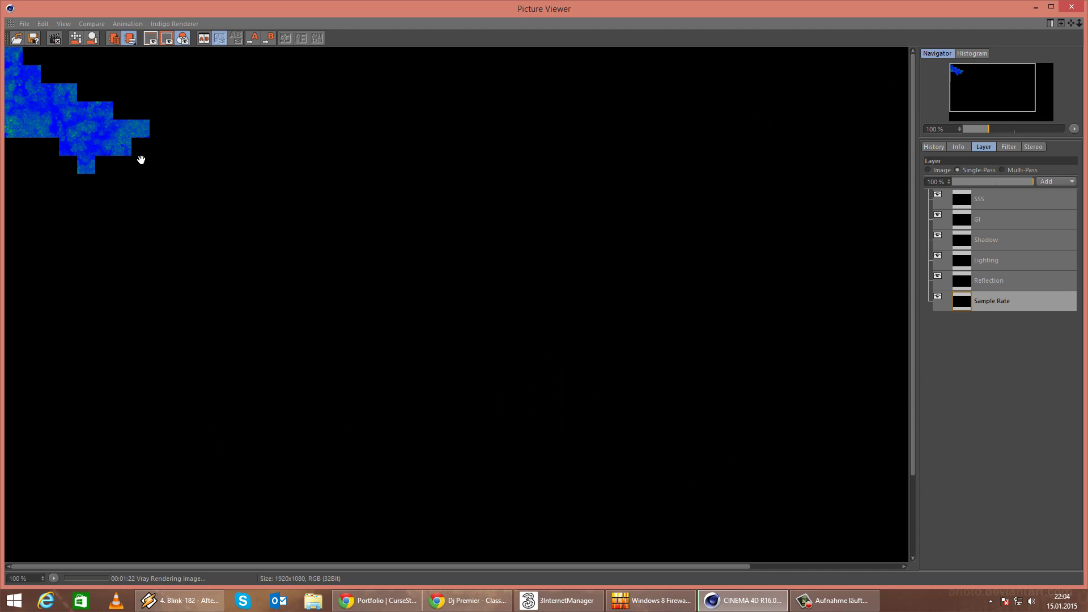
left_click(971, 283)
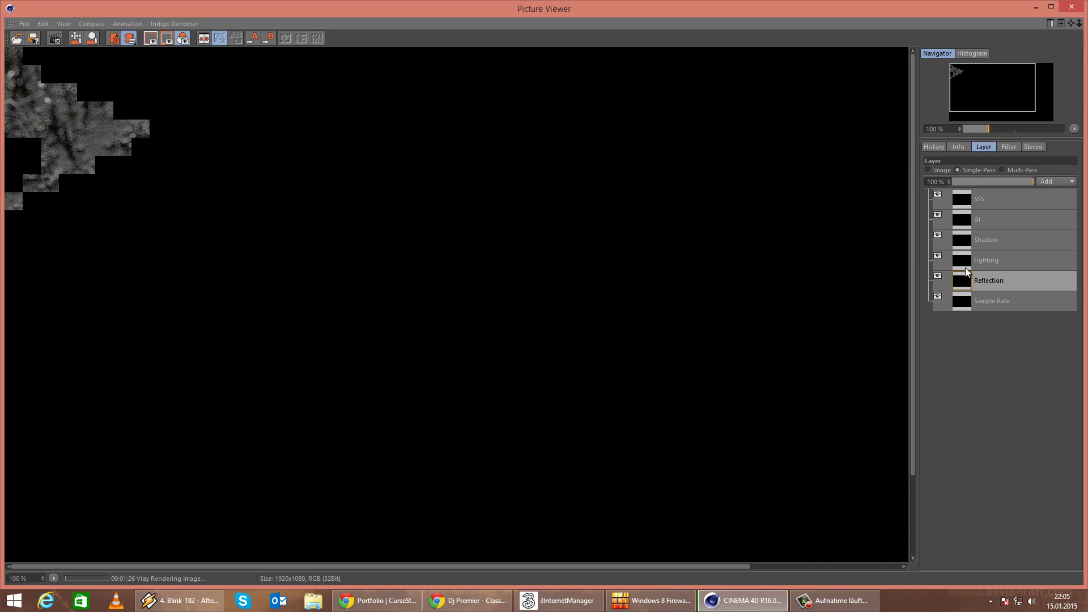
left_click(965, 268)
left_click(967, 243)
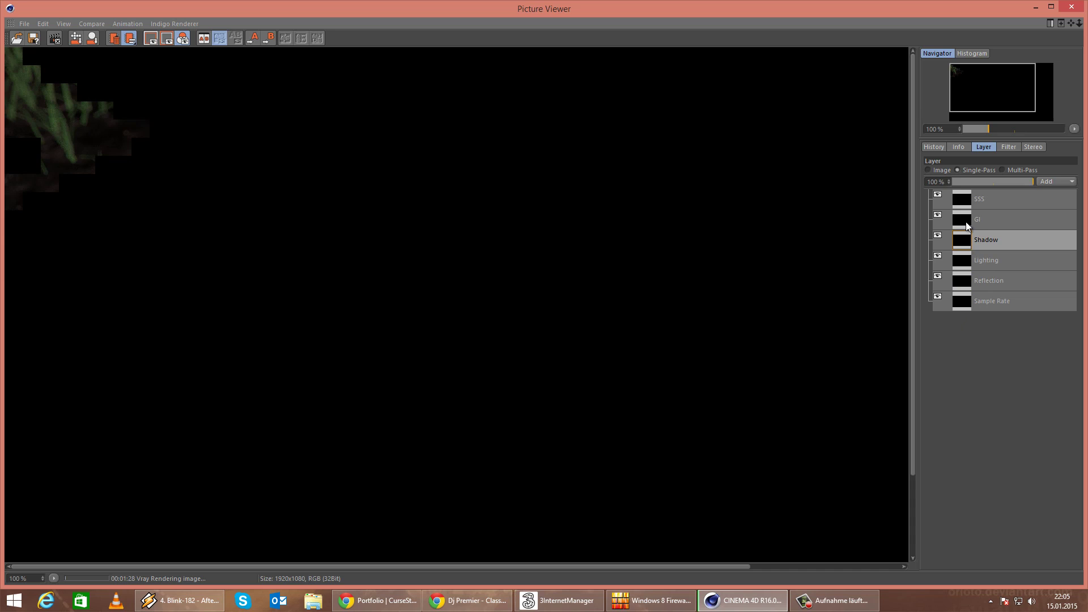
left_click(966, 221)
left_click(965, 202)
left_click(965, 221)
left_click(966, 261)
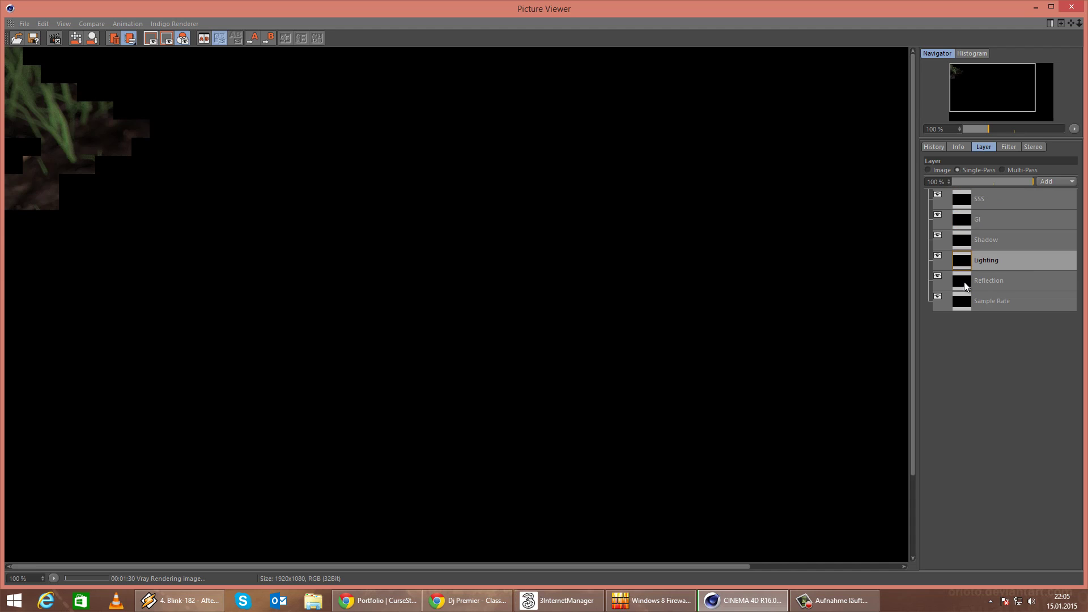
Stop the running render and close the Picture Viewer.
left_click(1071, 7)
left_click(554, 341)
left_click(1071, 6)
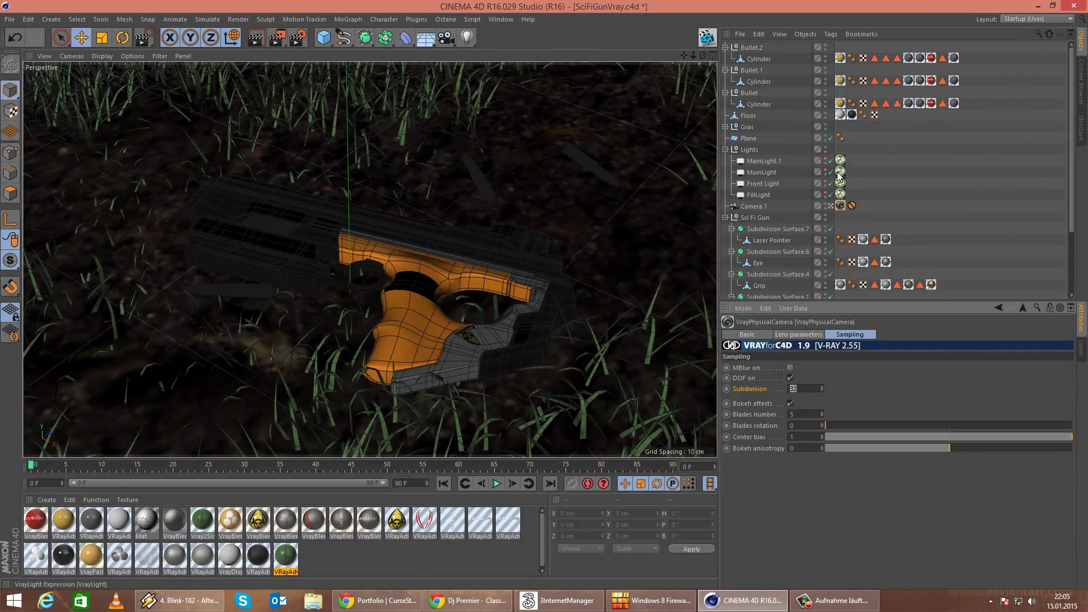
Set the area light Subdivisions to 8 for all four V-Ray lights and Camera.1's sampling Subdivision to 64.
left_click(840, 160)
left_click(840, 194, "shift")
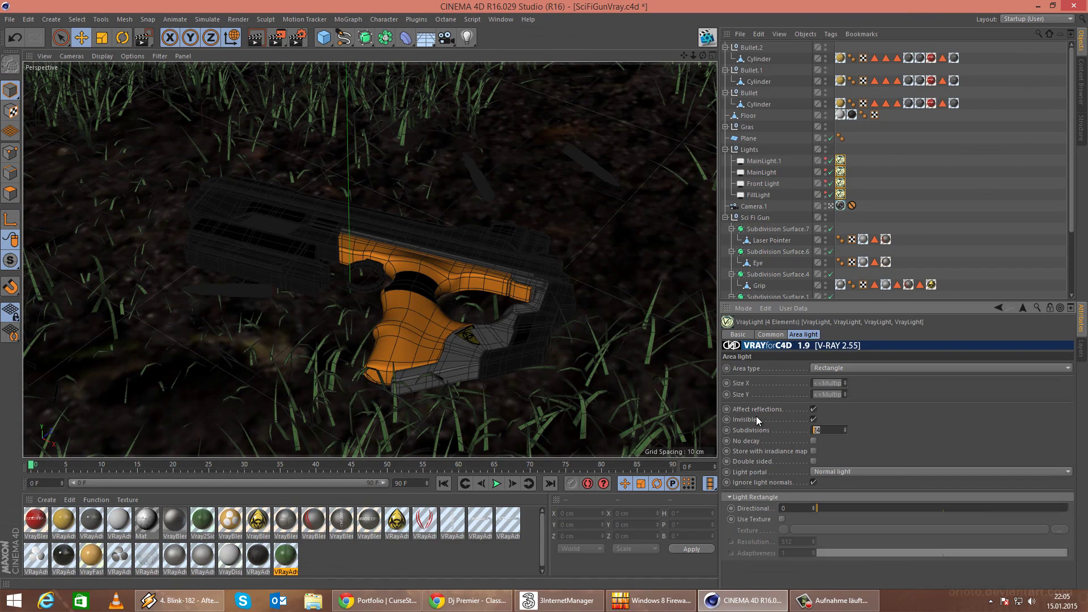
type("8")
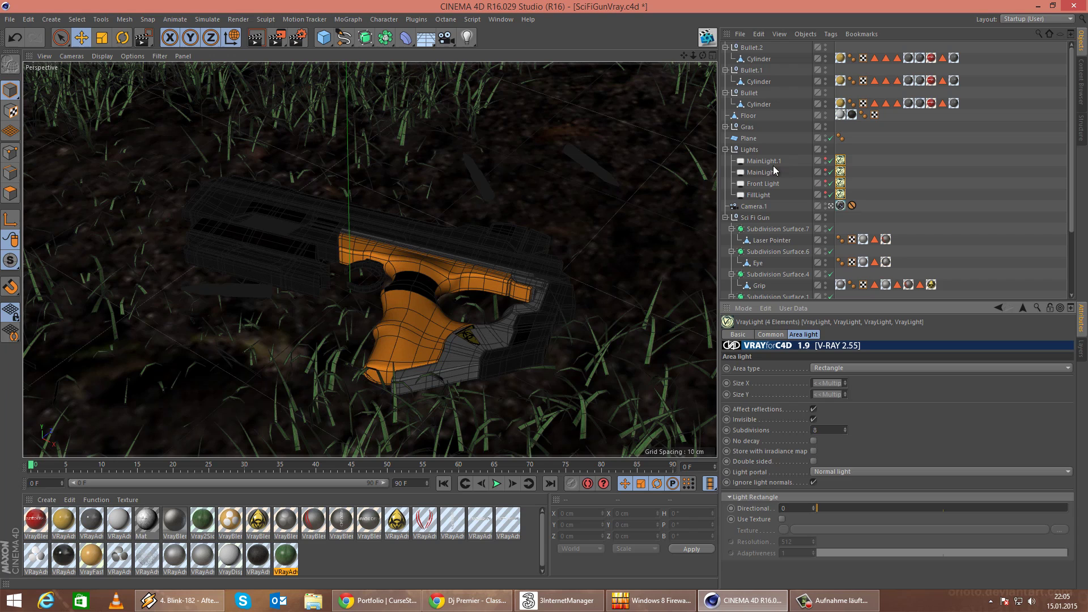
left_click(840, 205)
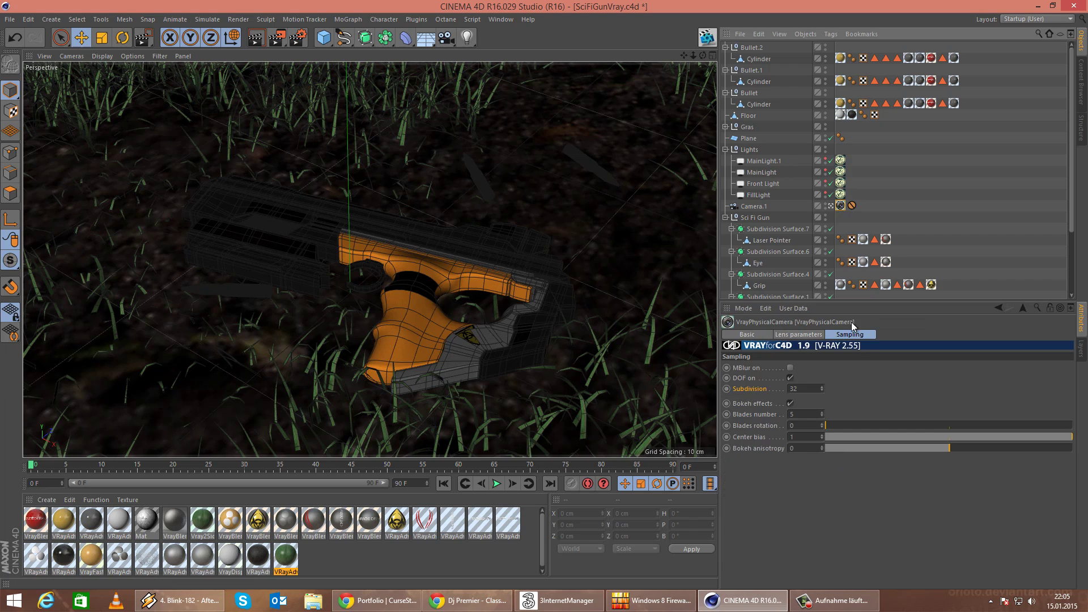
left_click(812, 388)
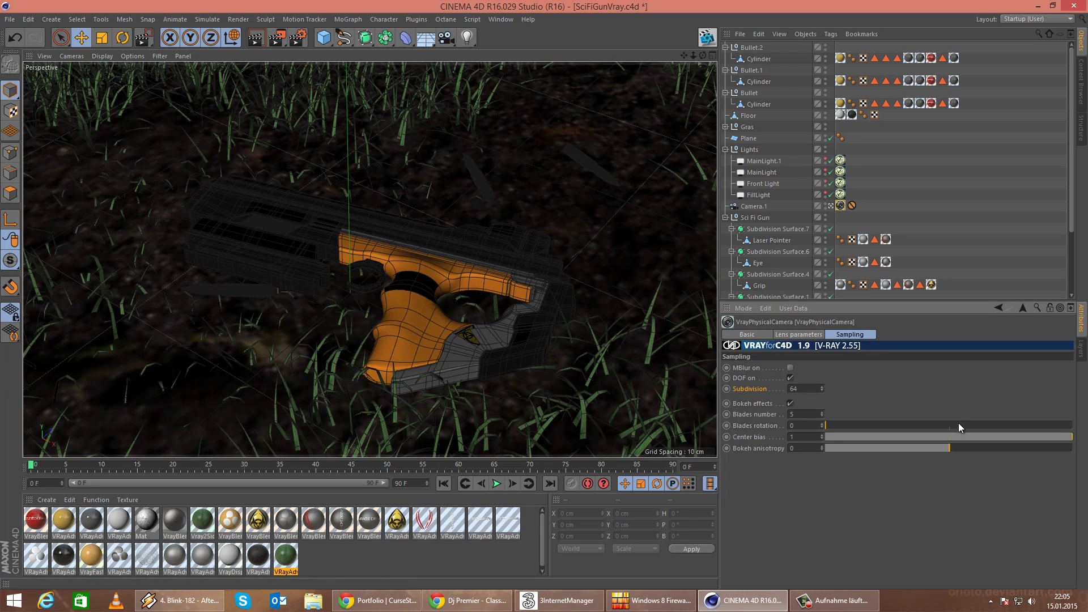
Render the scene to the Picture Viewer with the new subdivisions and inspect its Sample Rate pass.
left_click(238, 19)
left_click(248, 80)
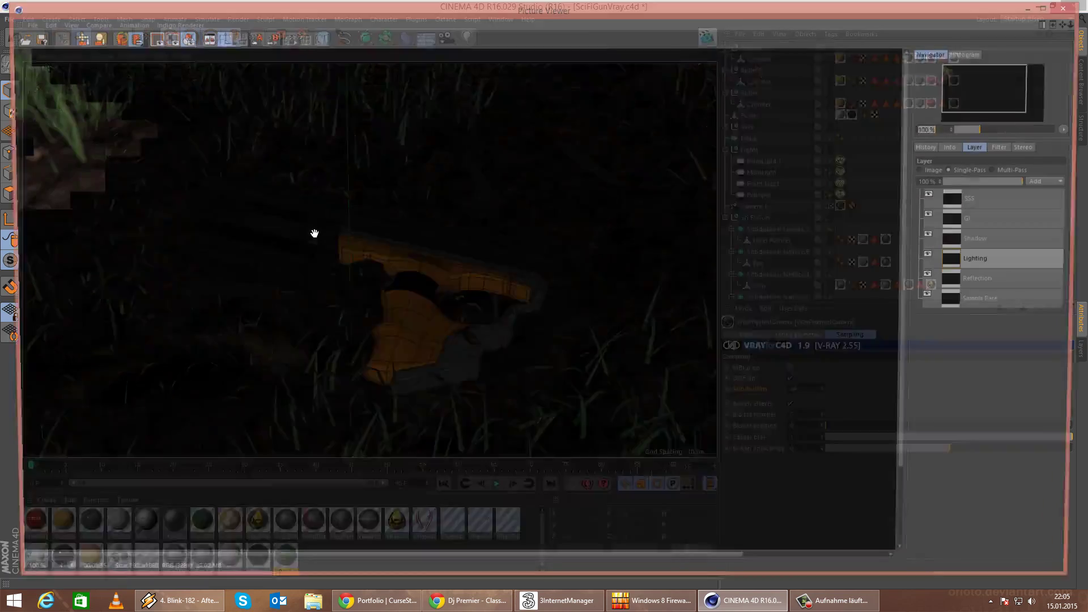
left_click(553, 343)
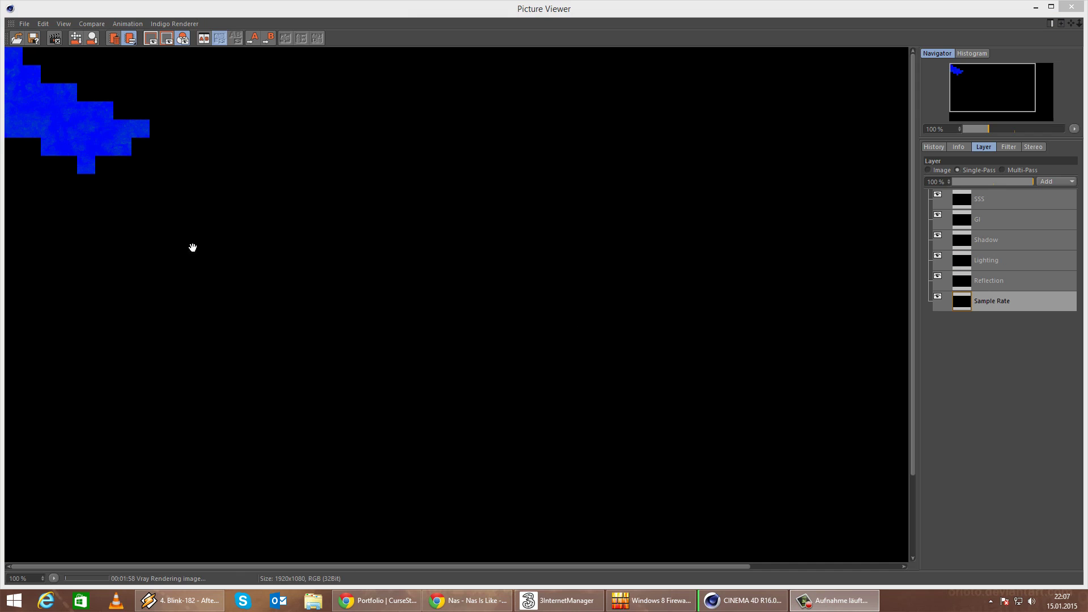
left_click(85, 152)
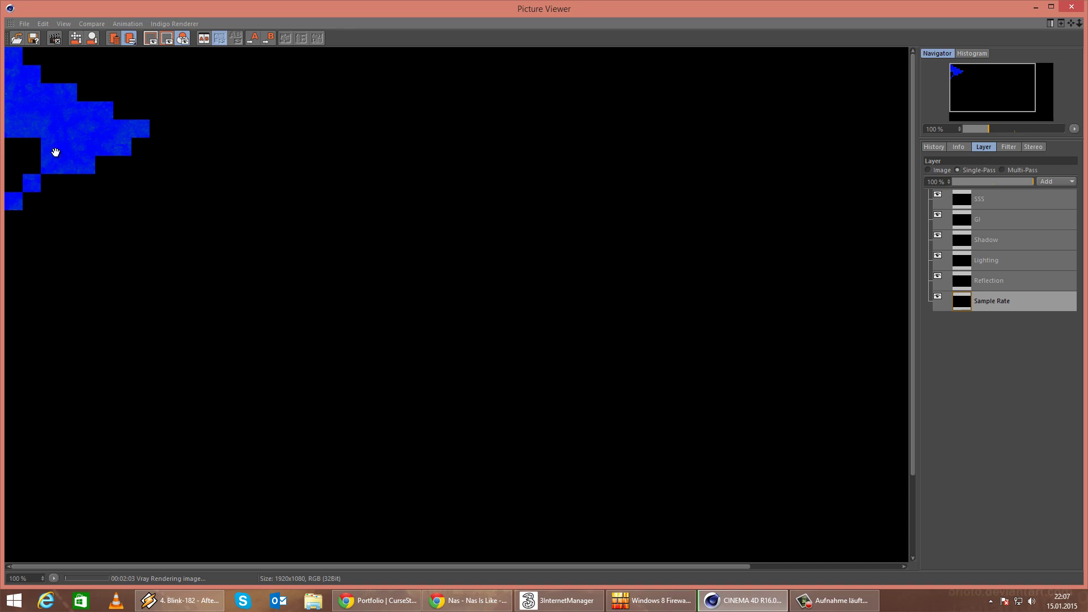
Inspect the running render's Reflection pass and full image, then stop the render and close the Picture Viewer.
left_click(963, 287)
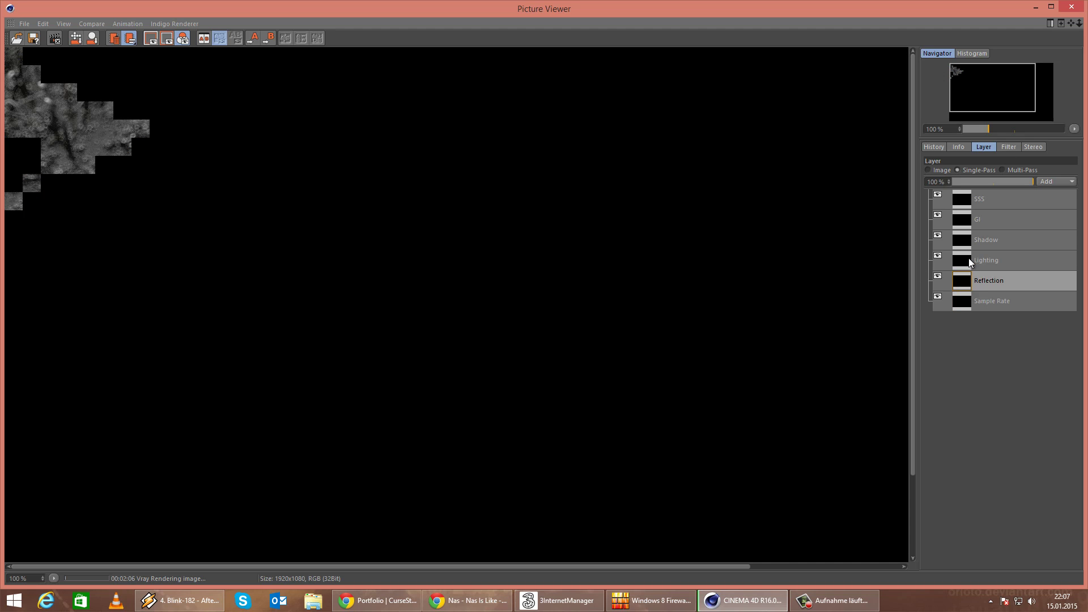
left_click(942, 170)
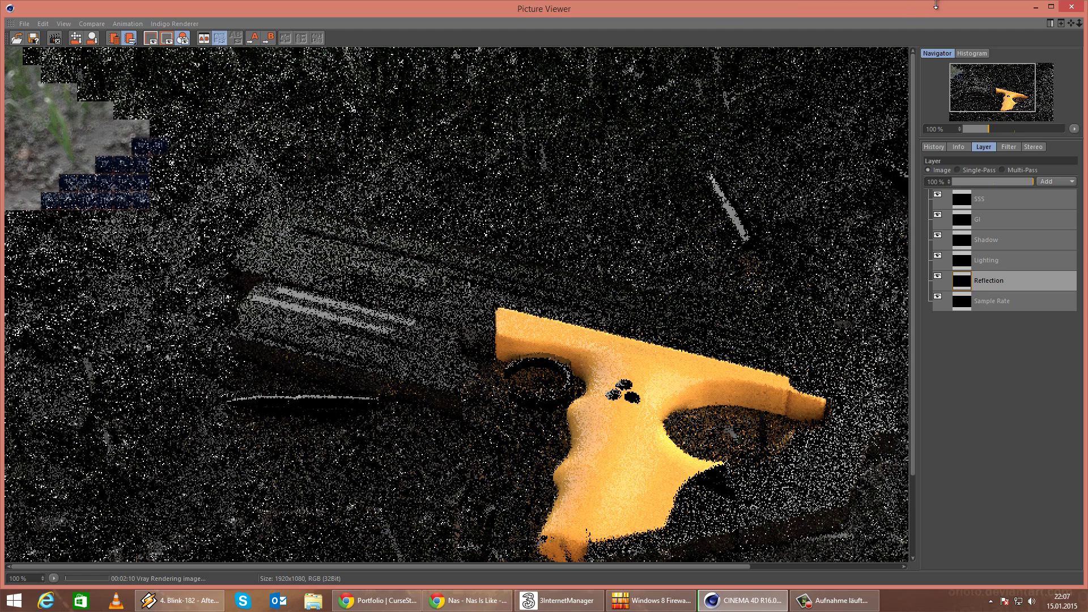
left_click(1073, 7)
left_click(561, 343)
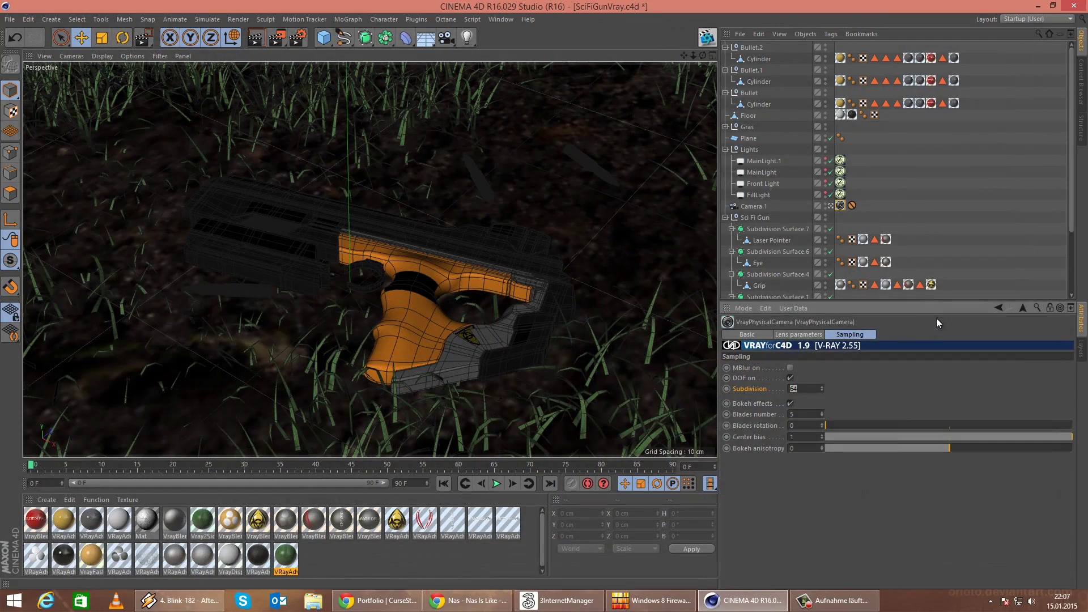
Set the V-Ray physical camera's sampling Subdivision to 128.
type("1")
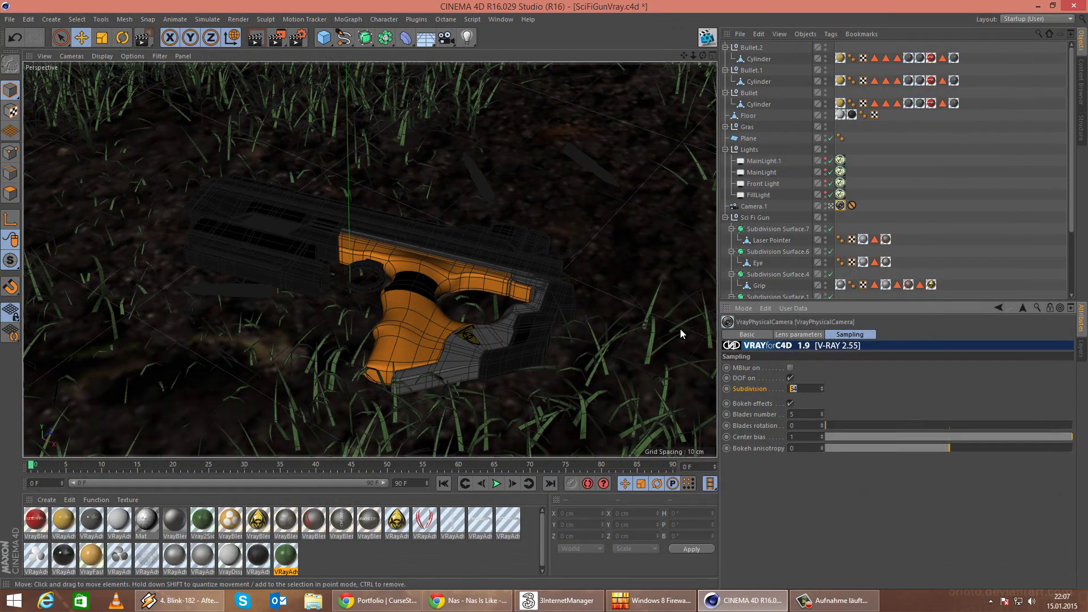
type("28")
key("Return")
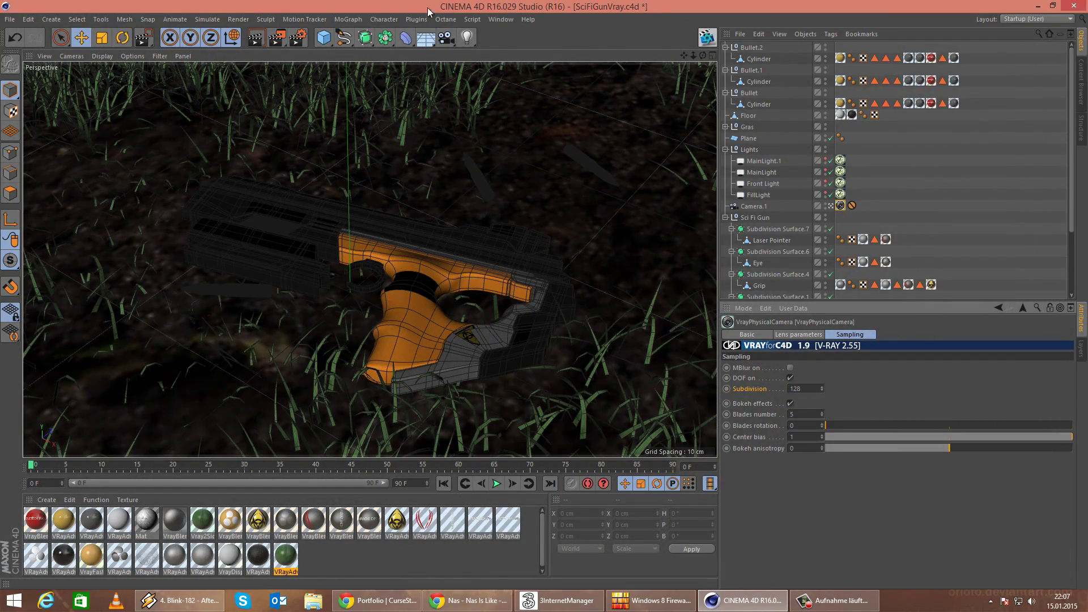
Render the scene to the Picture Viewer, declining to overwrite the existing Gun3.exr file.
left_click(247, 21)
left_click(257, 84)
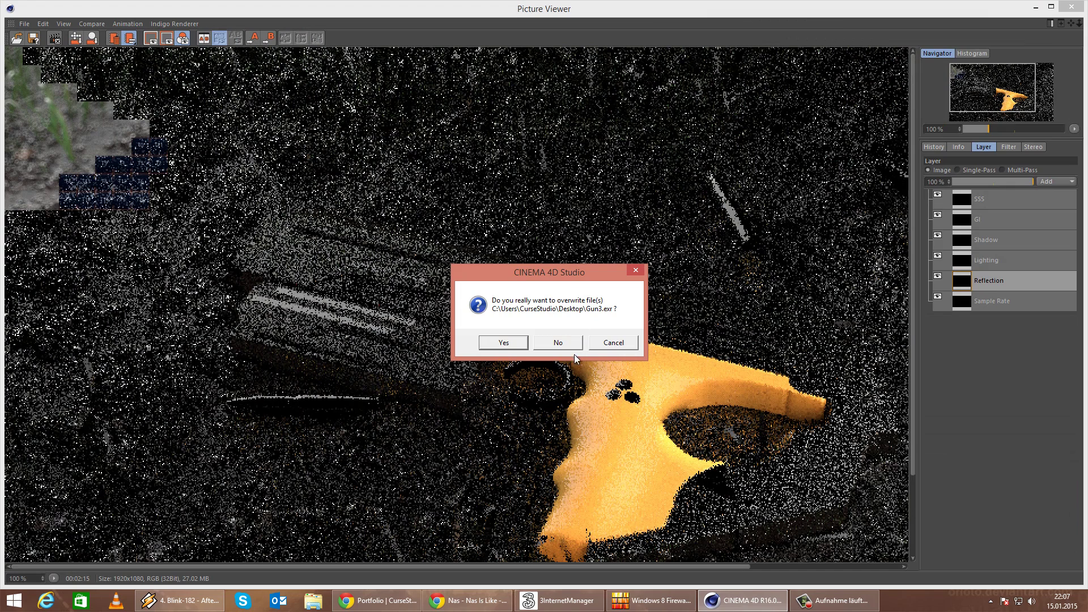
left_click(567, 344)
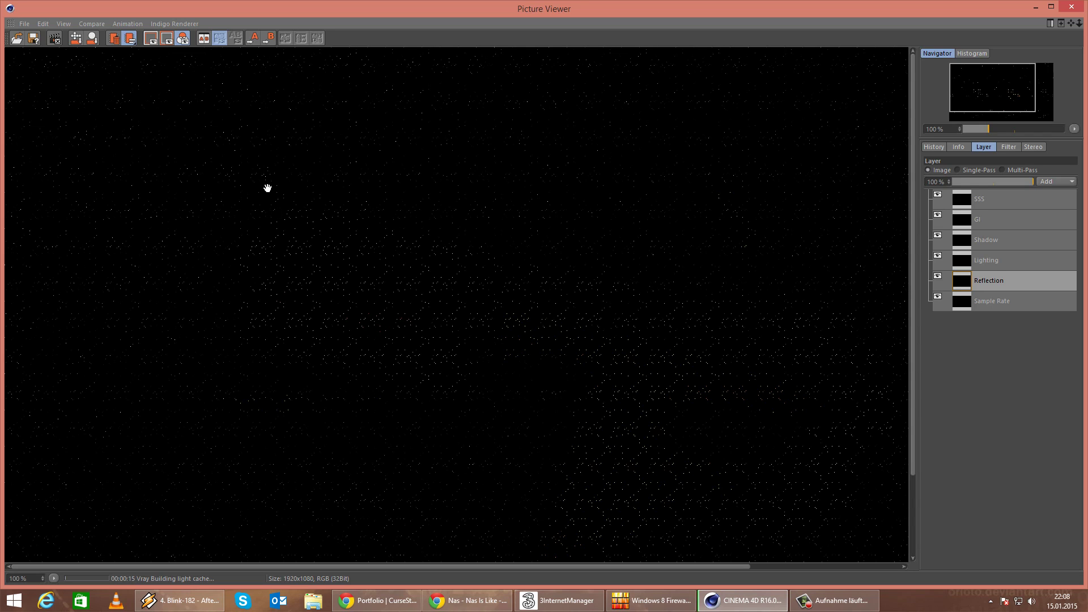
Look over the gun in the running render's full image while the light cache builds.
scroll(281, 202, "down", 1)
scroll(280, 216, "up", 1)
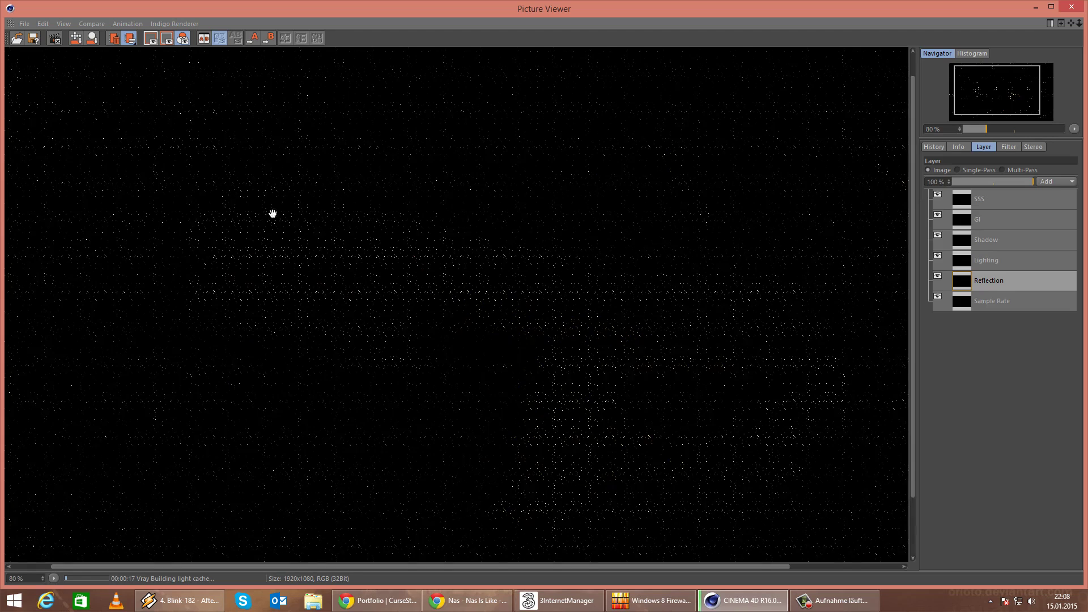
left_click_drag(364, 338, 387, 417)
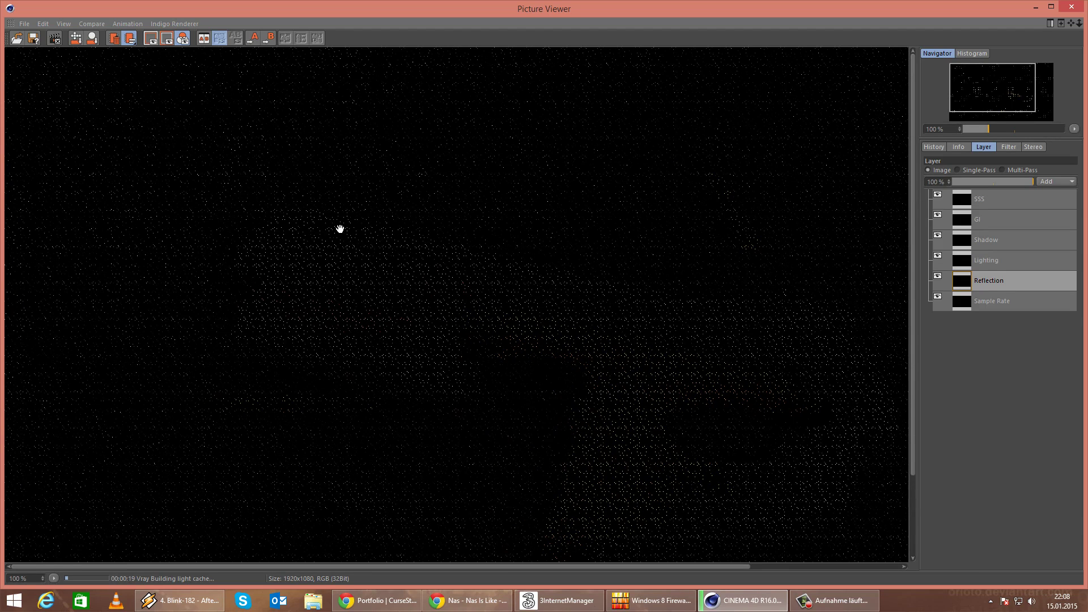
left_click(981, 169)
left_click(941, 170)
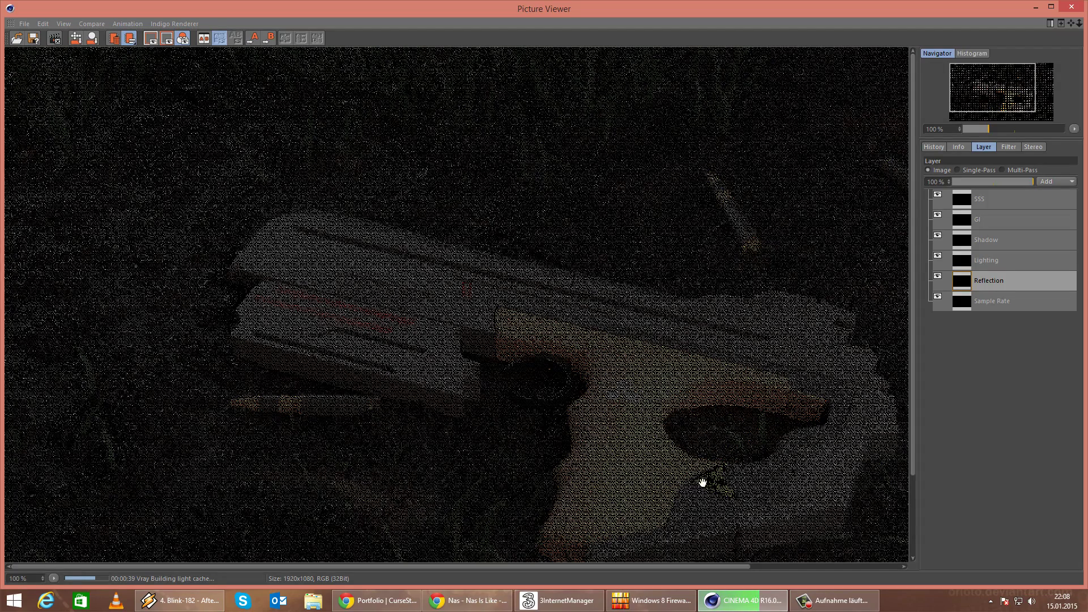
left_click_drag(703, 482, 636, 287)
left_click_drag(343, 231, 565, 467)
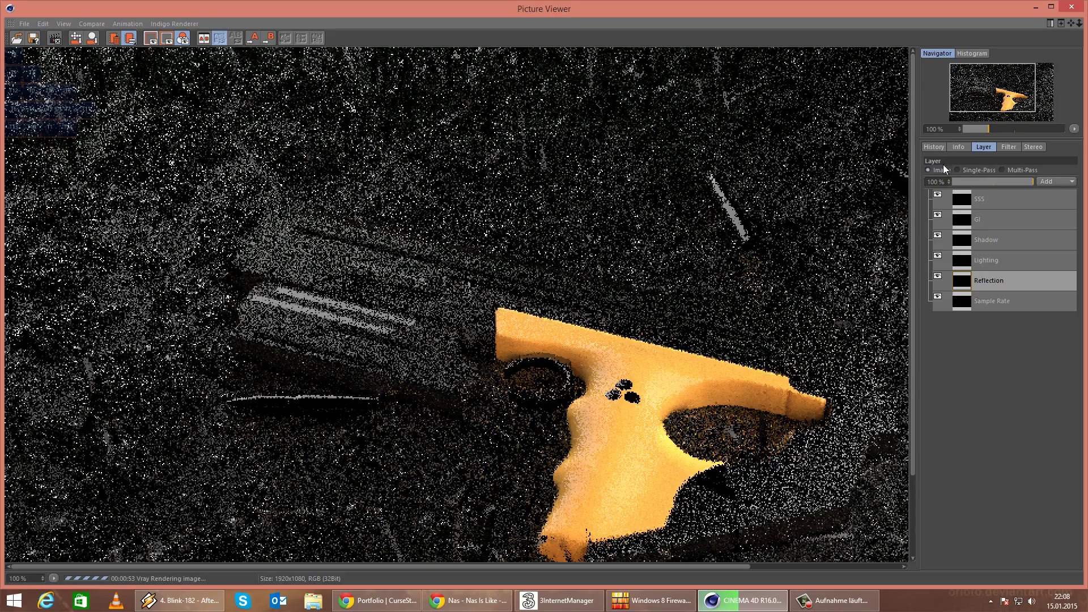
Examine the previous render's finished ground and grass tiles up close and return to the running render.
left_click(942, 148)
left_click(969, 295)
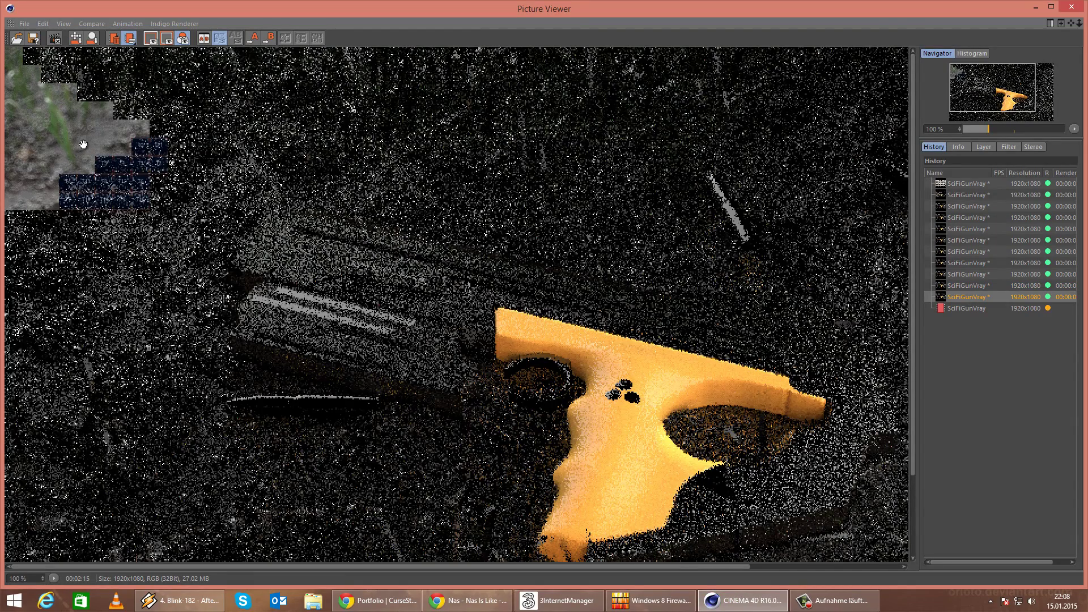
scroll(85, 145, "up", 2)
left_click_drag(87, 146, 422, 350)
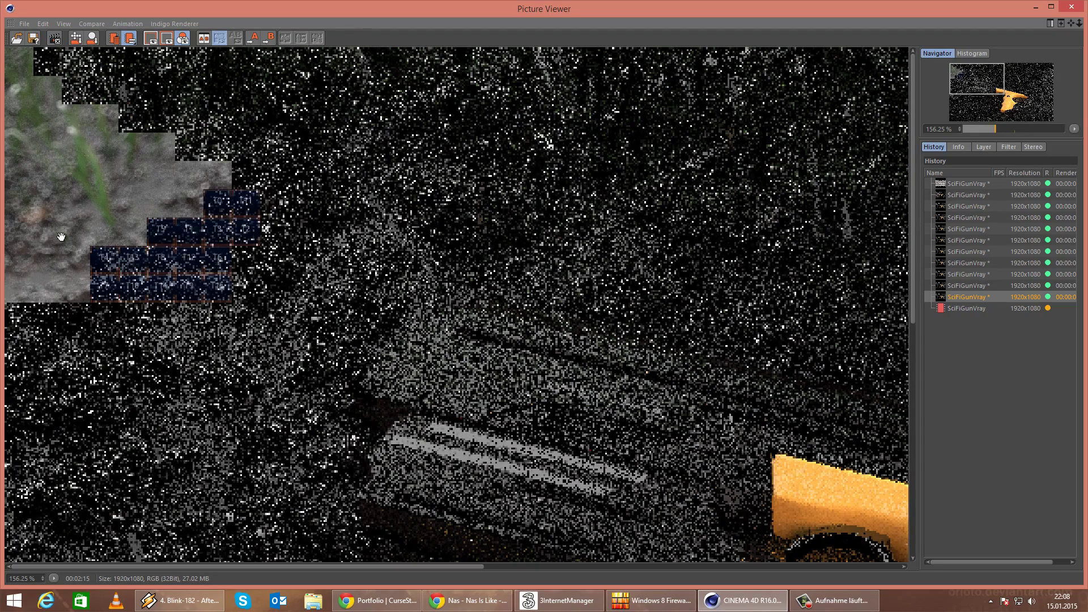
scroll(136, 224, "down", 1)
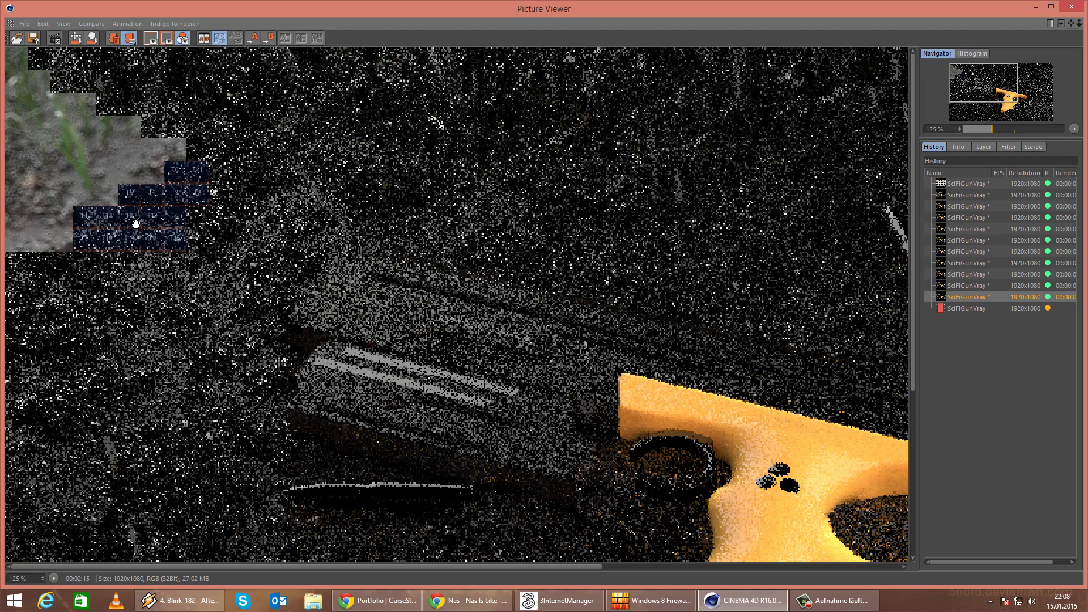
scroll(142, 224, "down", 1)
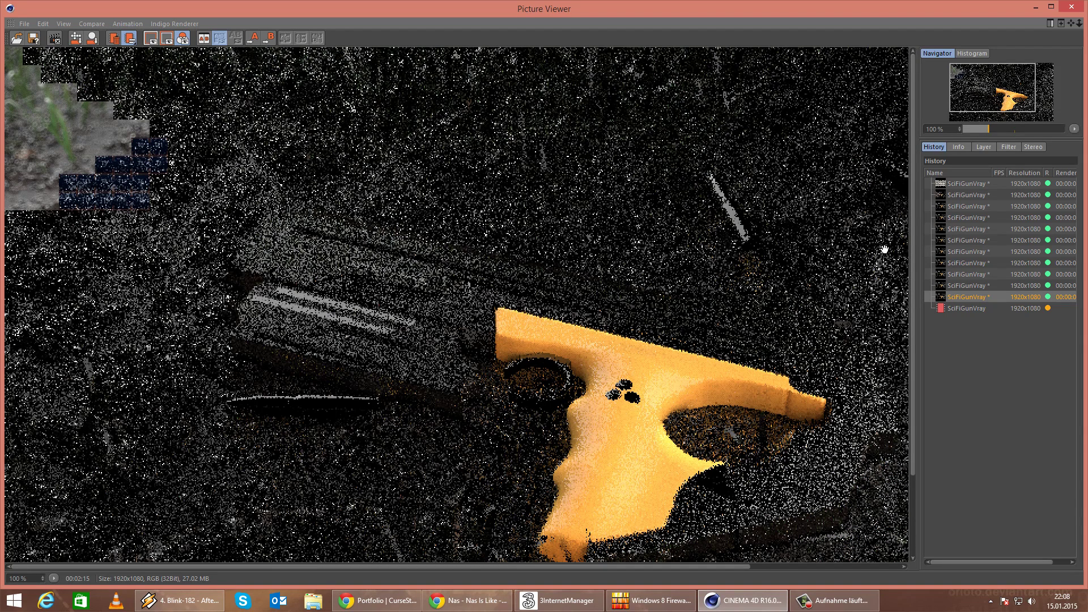
left_click(977, 309)
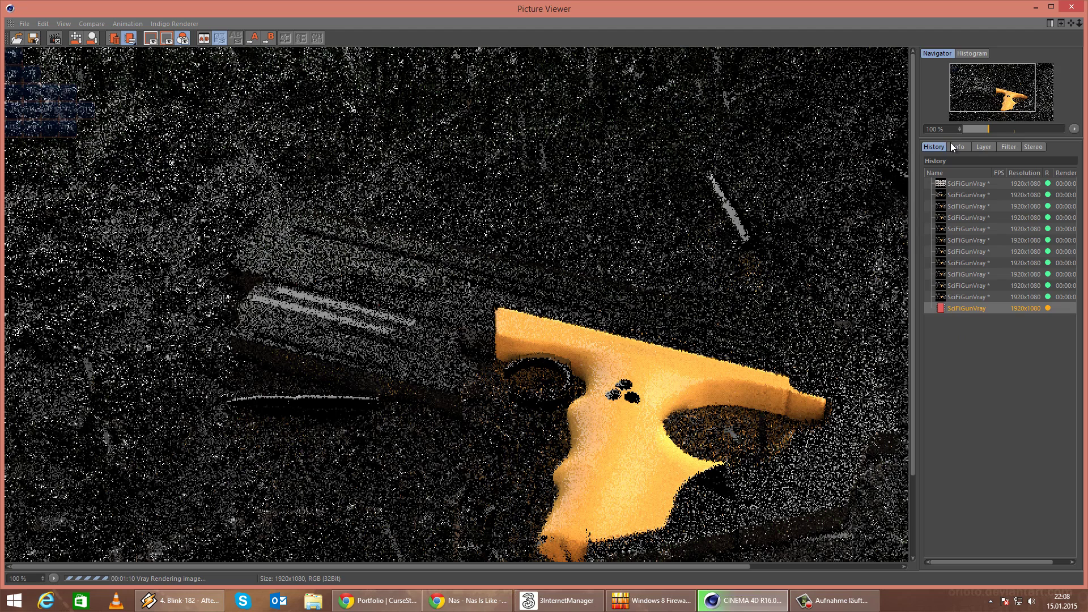
Switch the running render between its Sample Rate pass and the full image to check the first tiles.
left_click(984, 146)
left_click(963, 301)
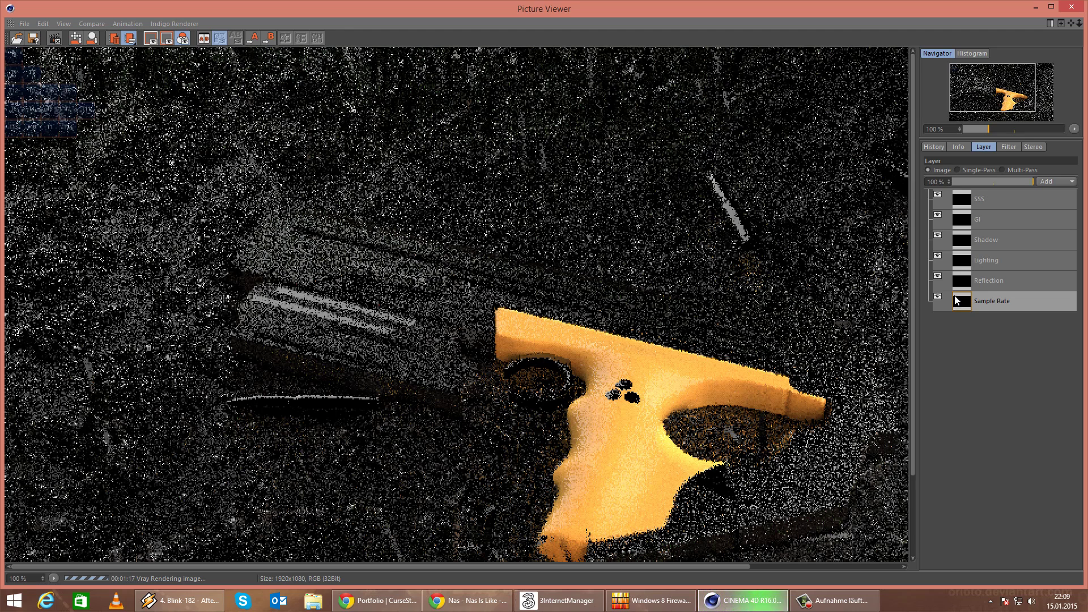
left_click(988, 170)
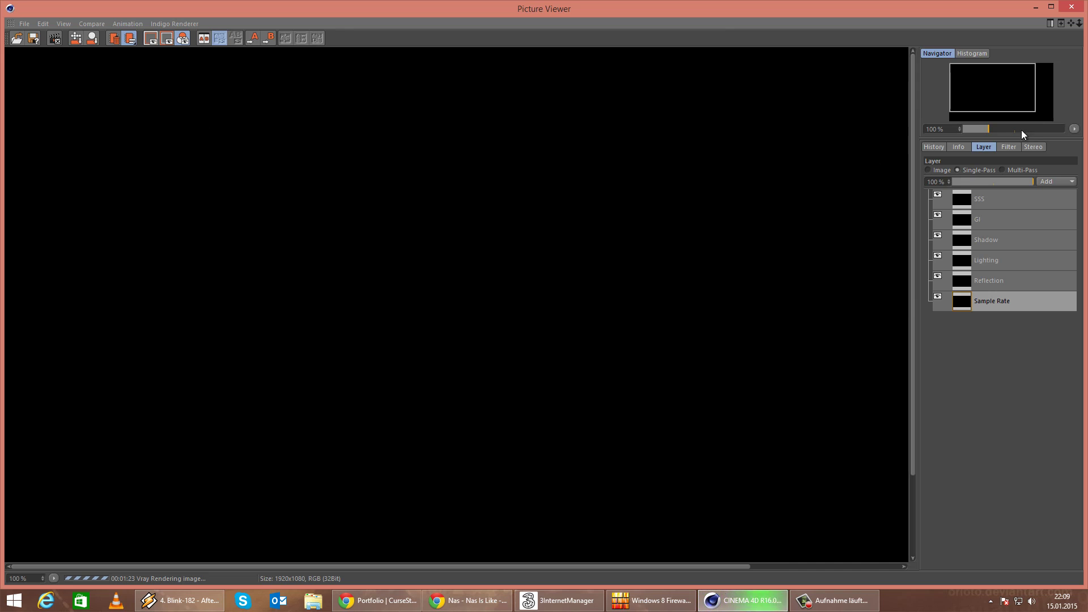
left_click(932, 170)
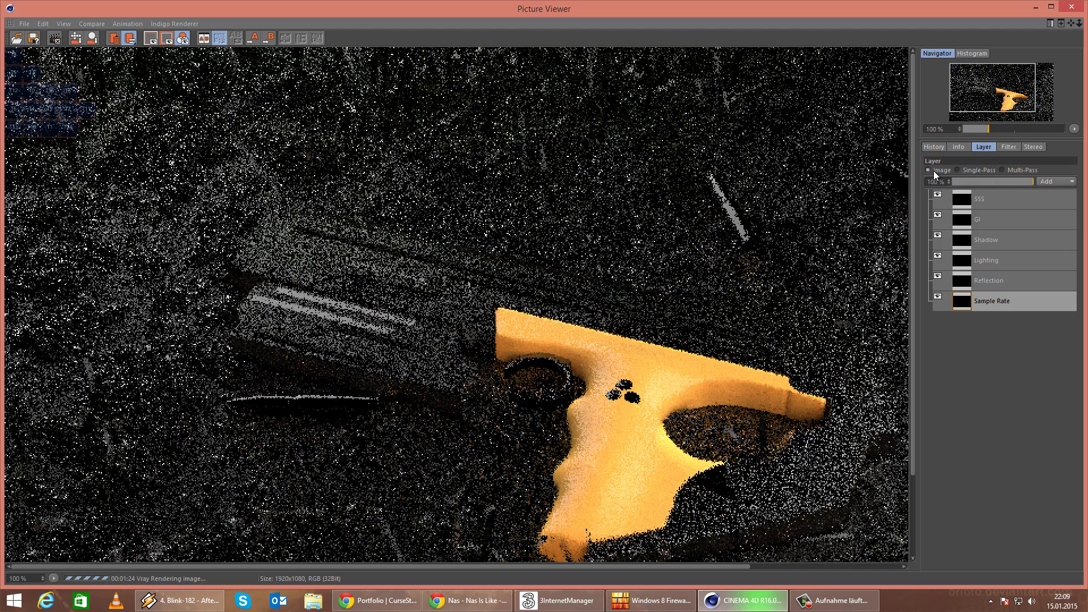
left_click(975, 169)
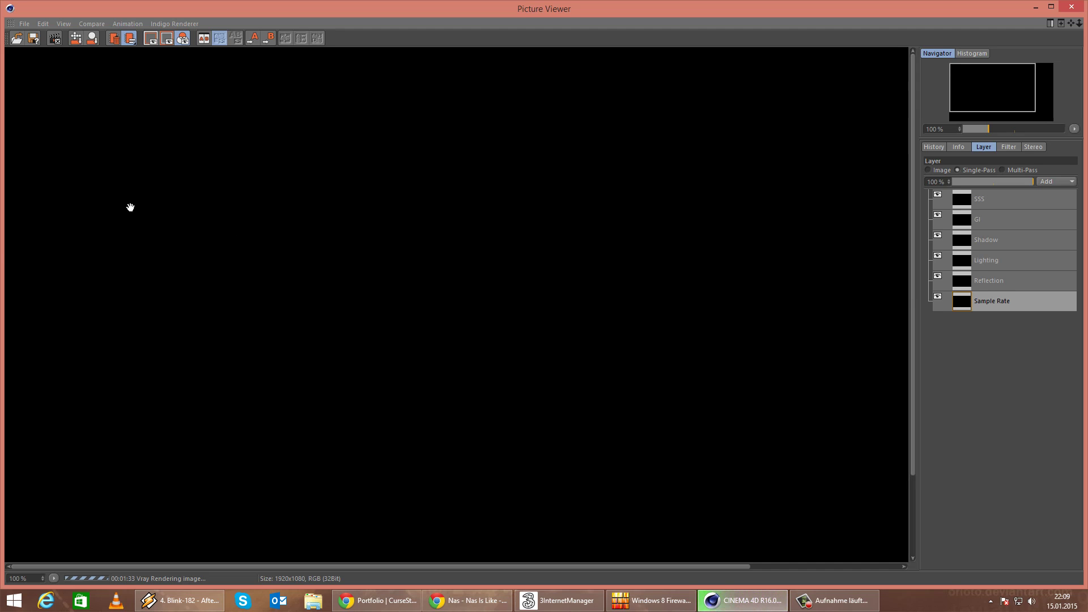
left_click(939, 170)
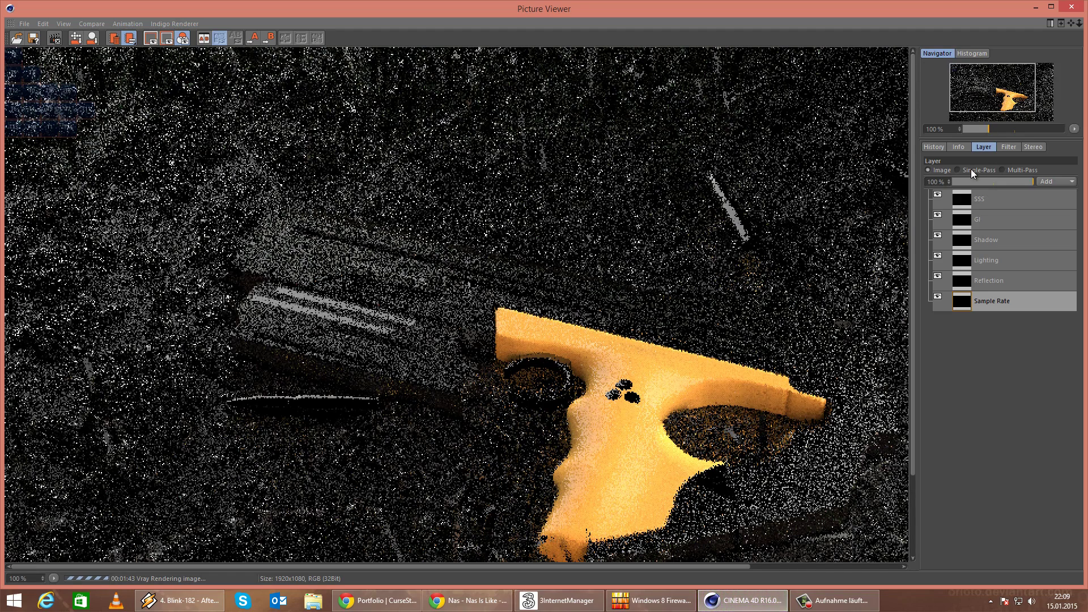
left_click(956, 169)
left_click(947, 170)
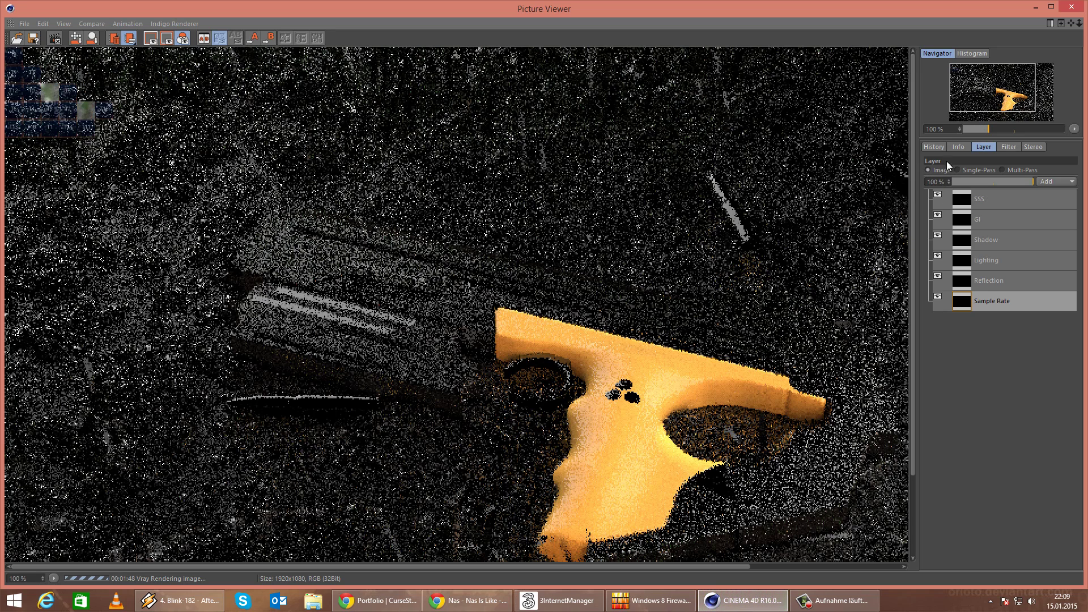
Recall the previous render from the history and look over its ground and gun areas.
left_click(934, 147)
left_click(970, 297)
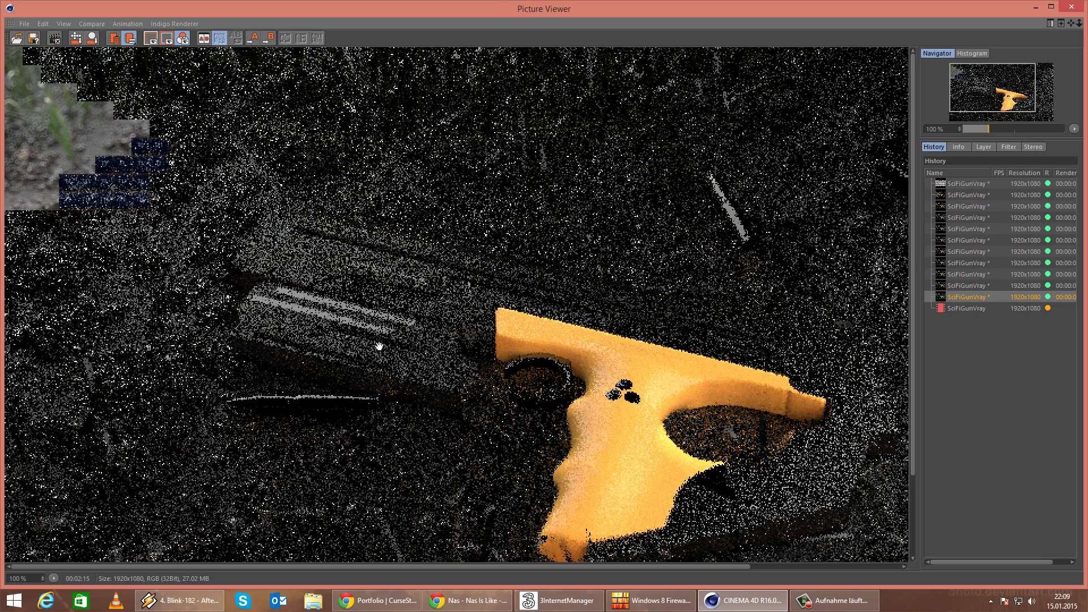
left_click_drag(533, 463, 482, 132)
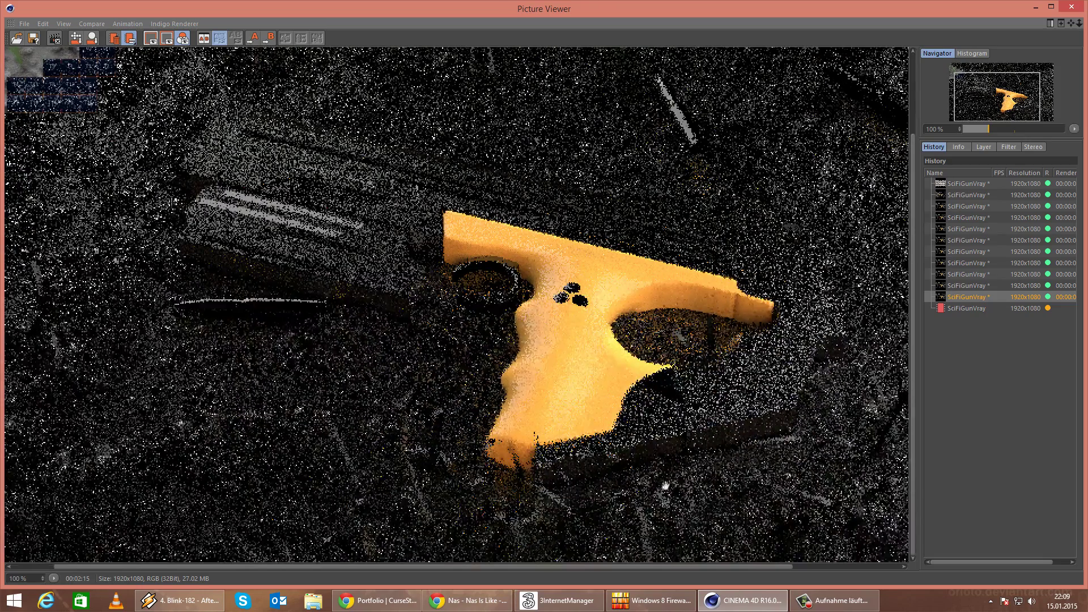
left_click_drag(628, 495, 494, 448)
left_click_drag(218, 272, 469, 467)
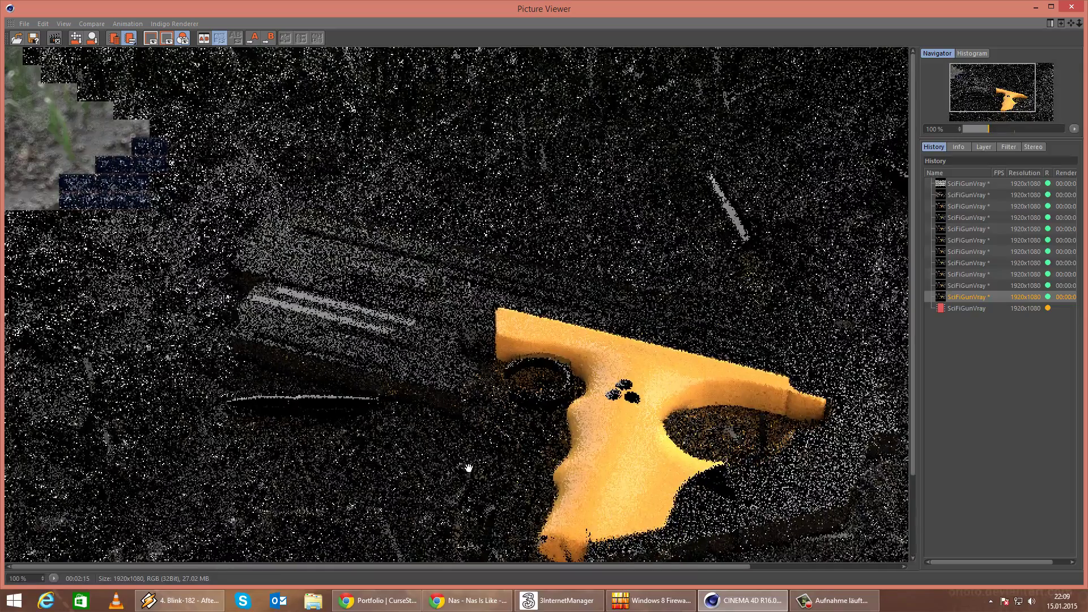
Switch to Chrome to study the finished gun image in the online portfolio, then minimize the browser.
left_click(371, 600)
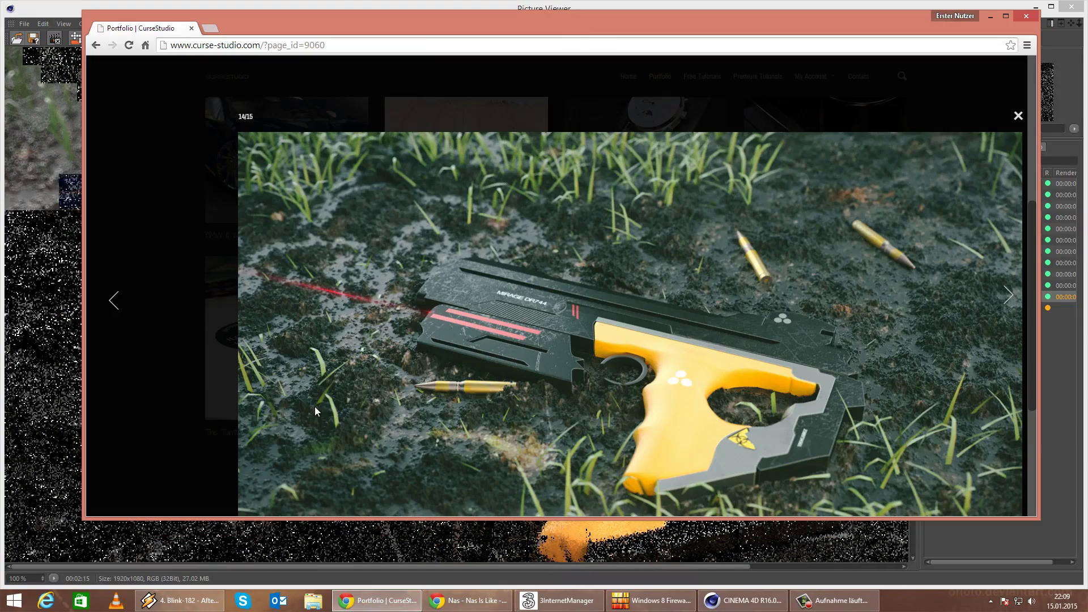
left_click_drag(304, 22, 384, 72)
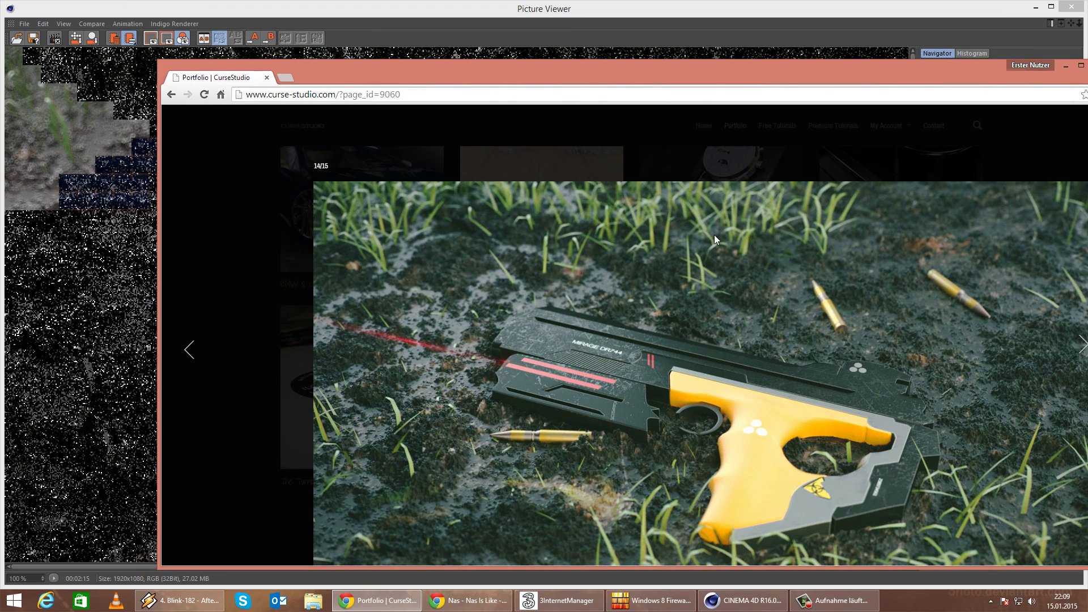
left_click_drag(681, 85, 597, 28)
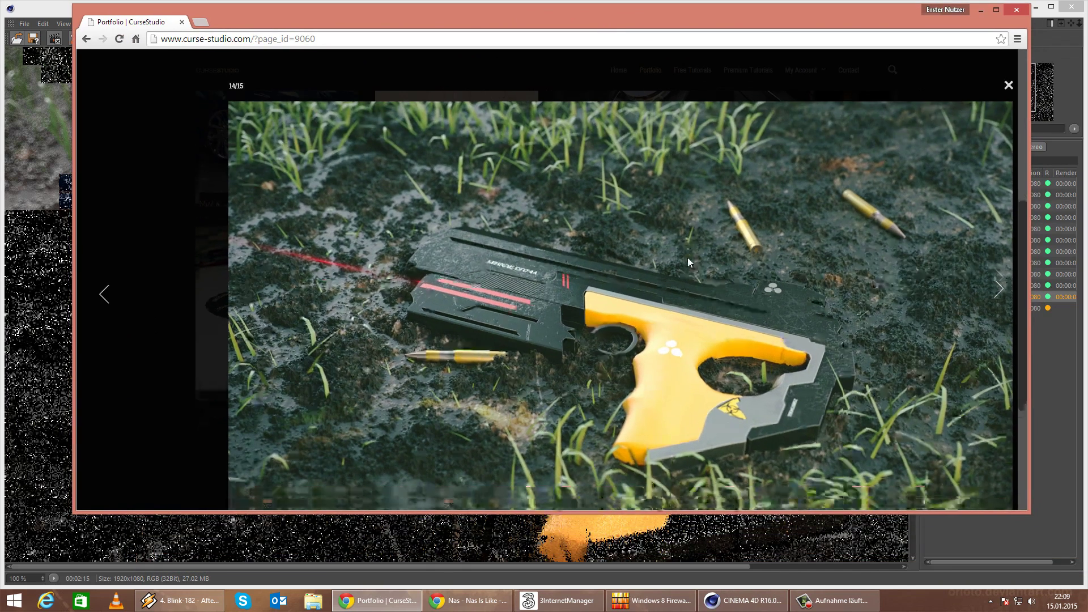
scroll(688, 257, "down", 2)
scroll(645, 451, "up", 1)
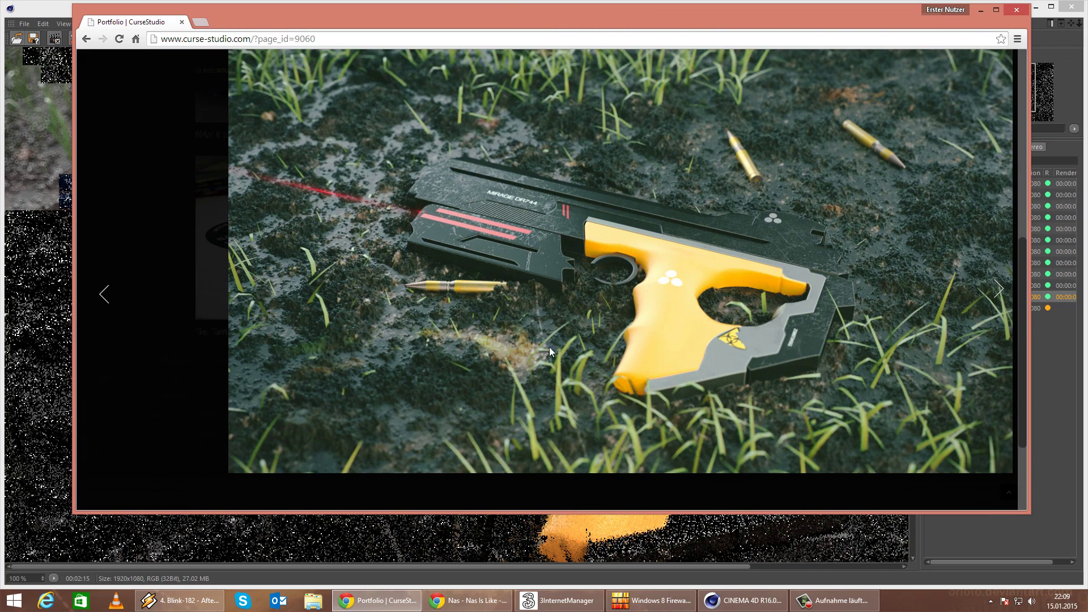
scroll(549, 347, "up", 2)
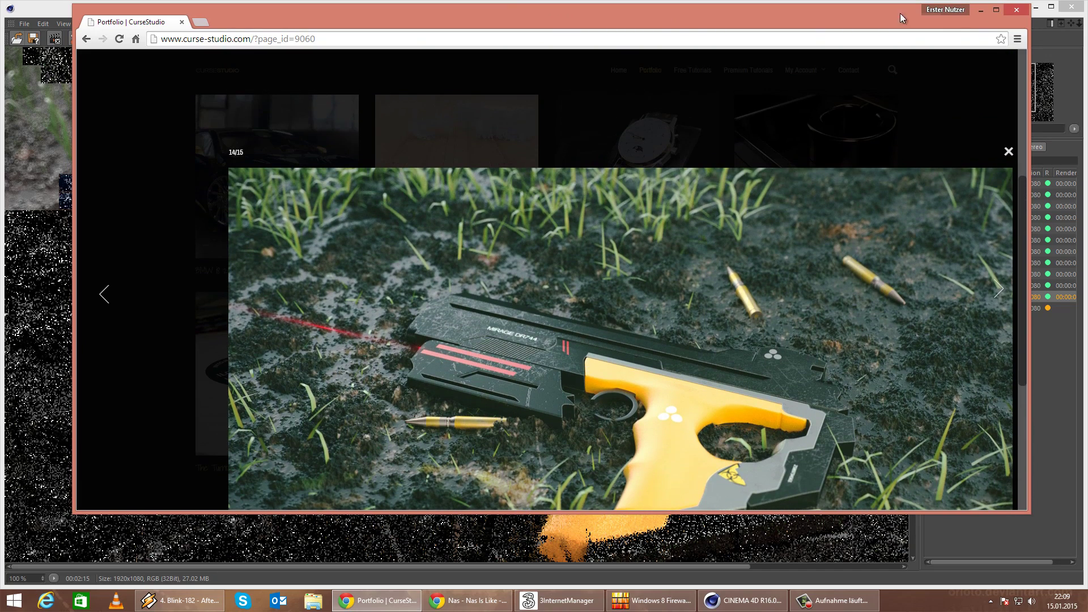
left_click(981, 10)
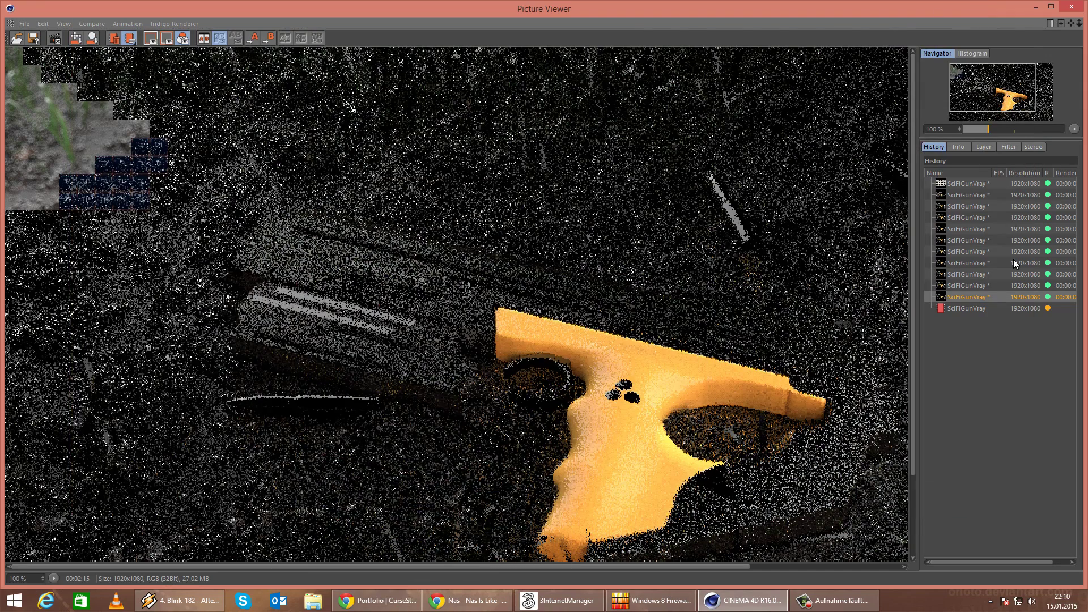
Compare the running render's Reflection pass with that of the previous render in the history.
left_click(966, 308)
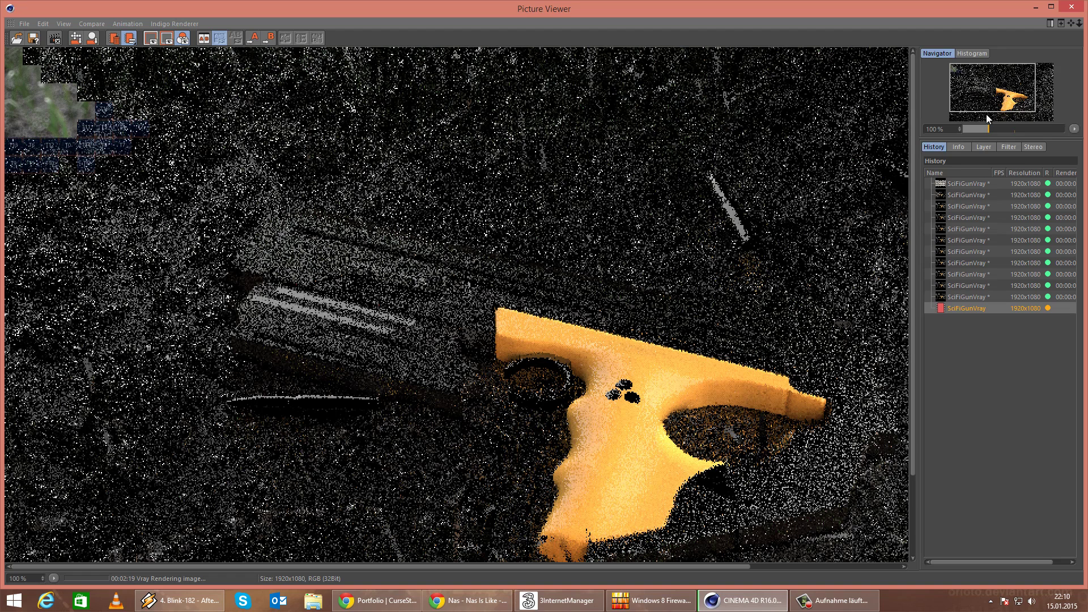
left_click(984, 147)
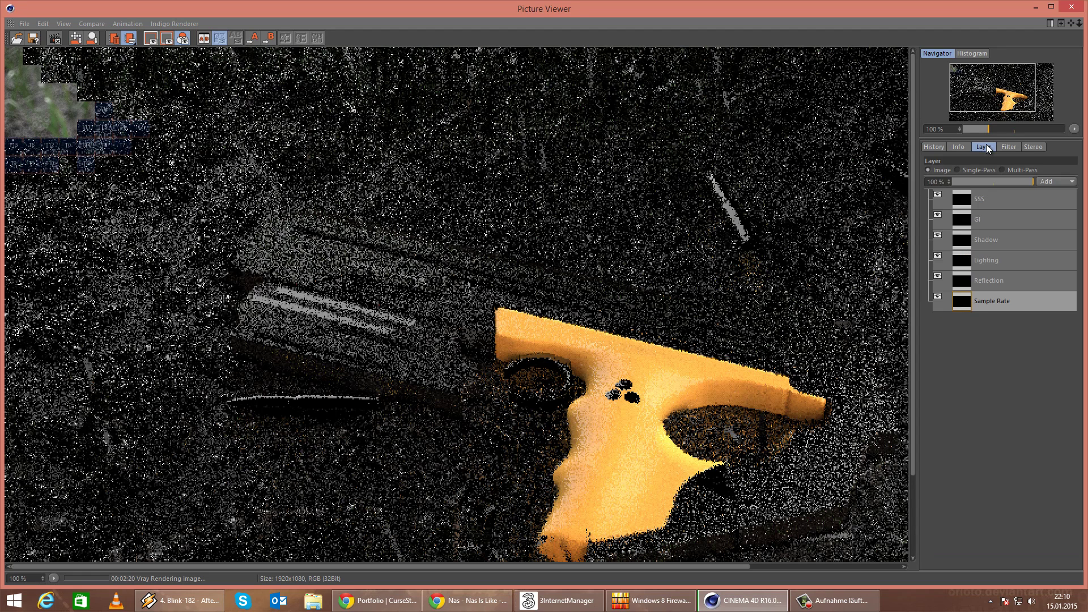
left_click(966, 287)
left_click(969, 170)
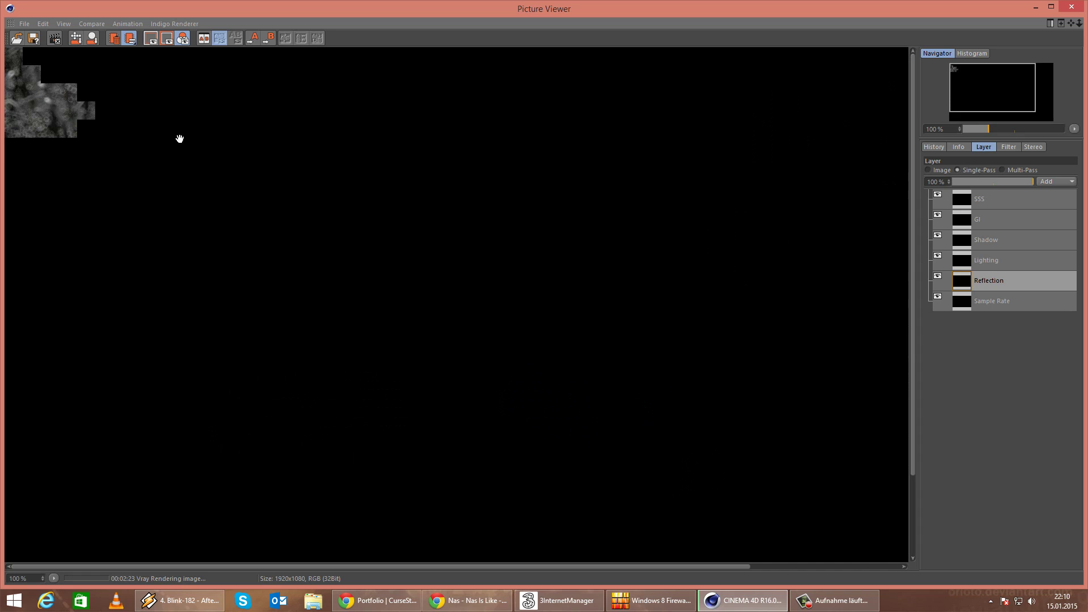
left_click(941, 148)
left_click(972, 297)
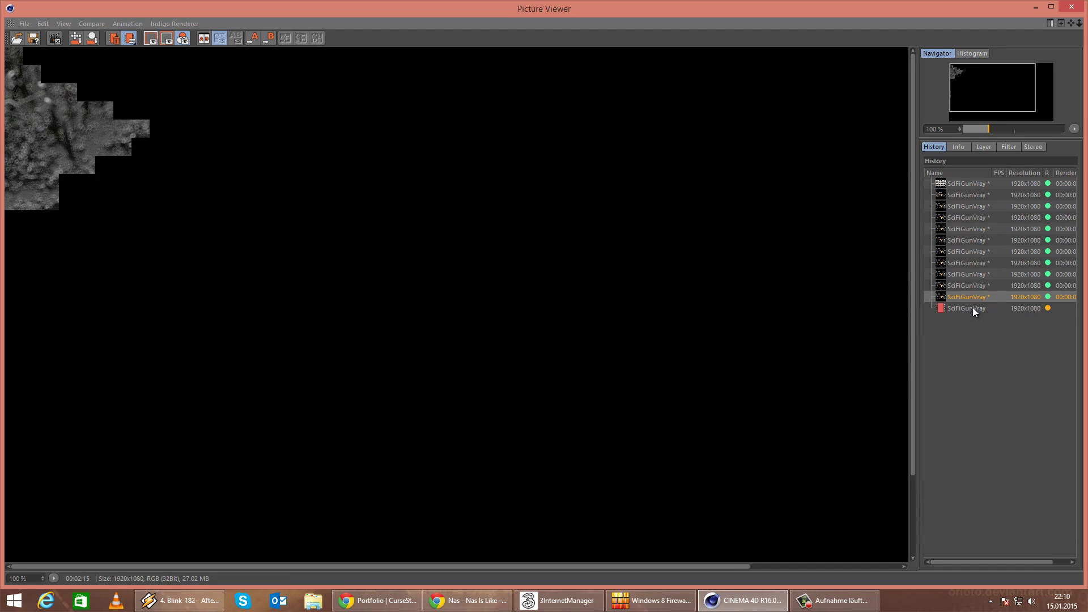
Alternate repeatedly between the running render and the previous one to examine noise in their first Reflection tiles.
left_click(973, 307)
left_click(976, 300)
left_click(983, 298)
left_click(981, 307)
left_click(984, 294)
left_click(984, 304)
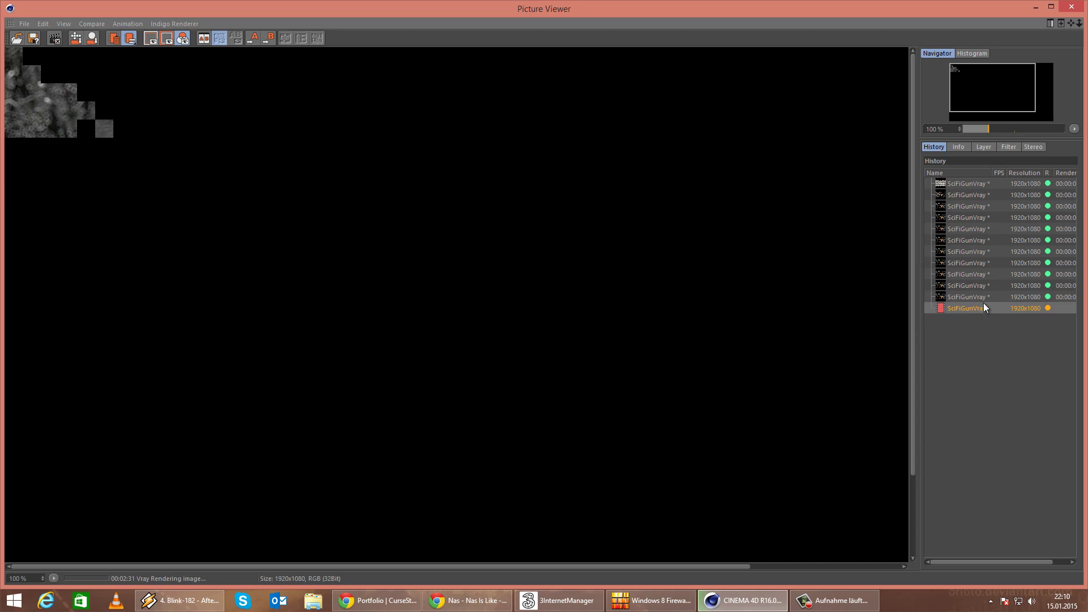
left_click(987, 294)
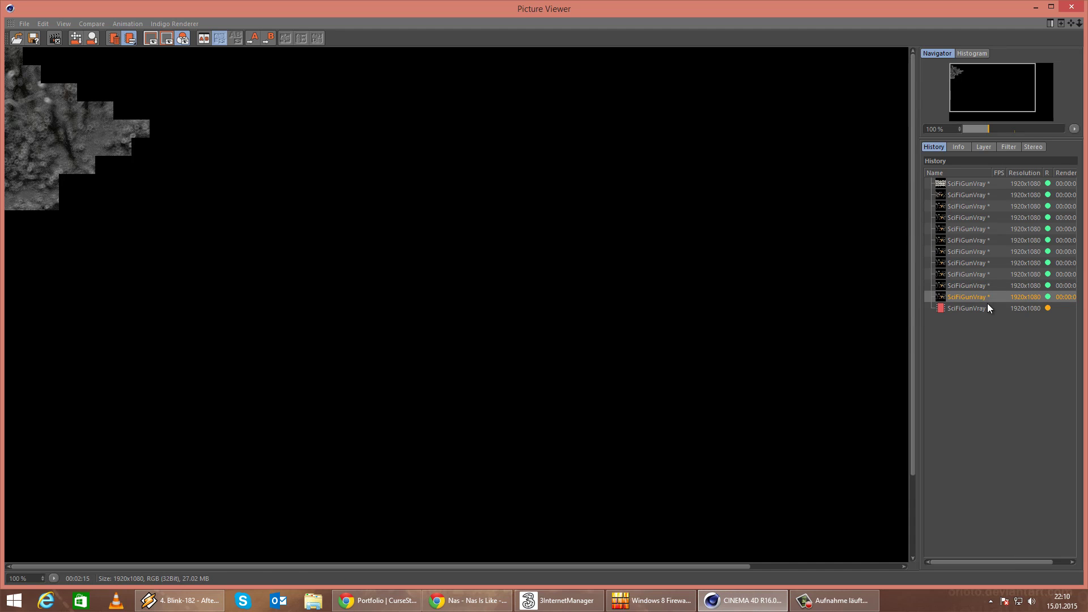
left_click(984, 308)
left_click(984, 297)
left_click(982, 307)
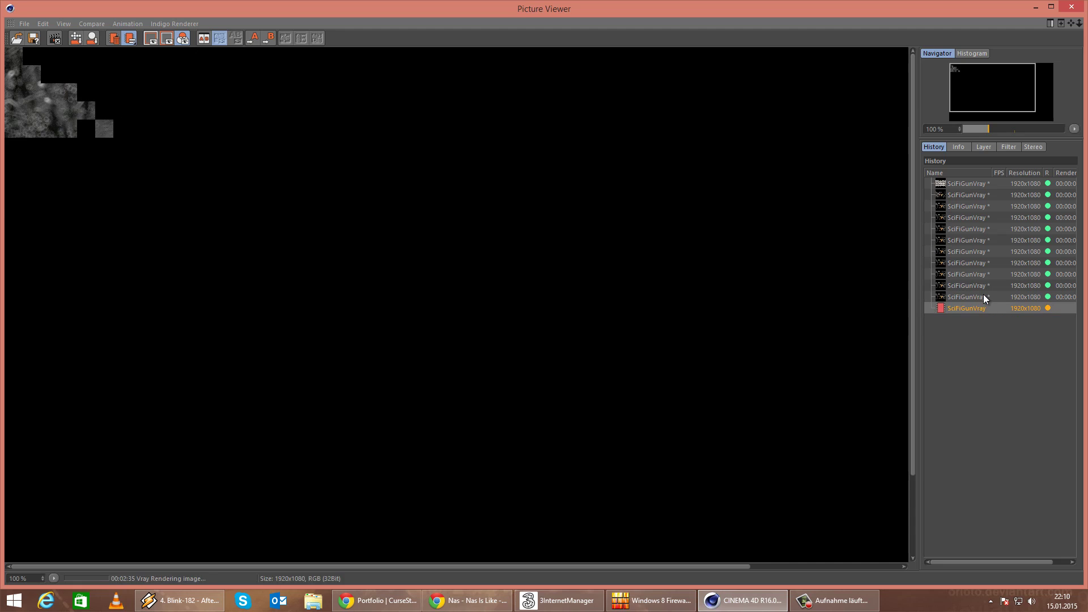
left_click(984, 296)
left_click(983, 305)
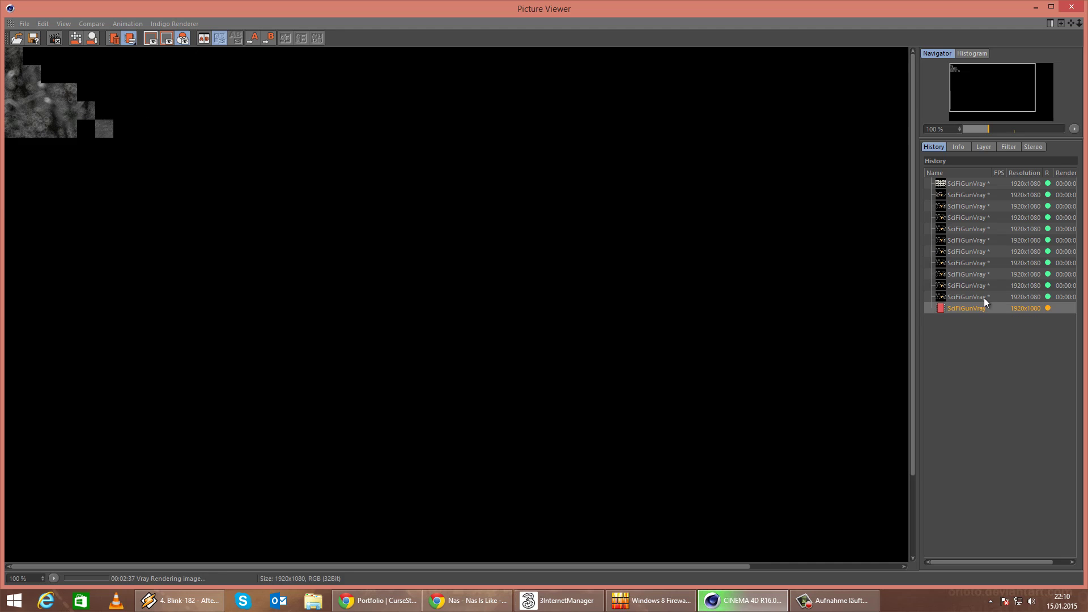
left_click(984, 297)
left_click(985, 304)
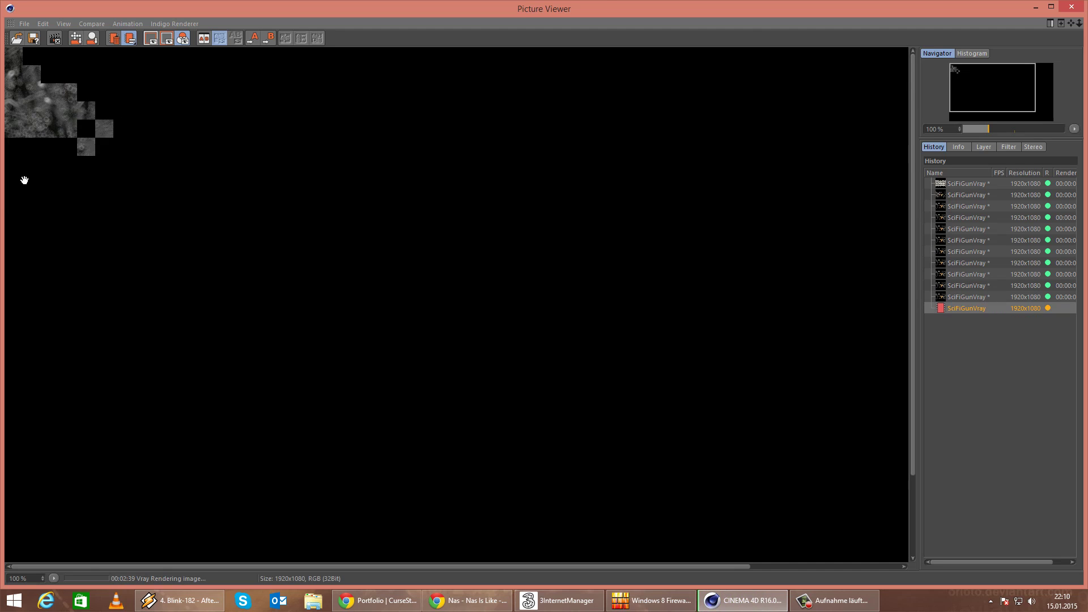
Compare the Reflection tiles of the running and previous renders in close-up at 156.25 %.
scroll(136, 143, "up", 2)
left_click_drag(92, 148, 461, 378)
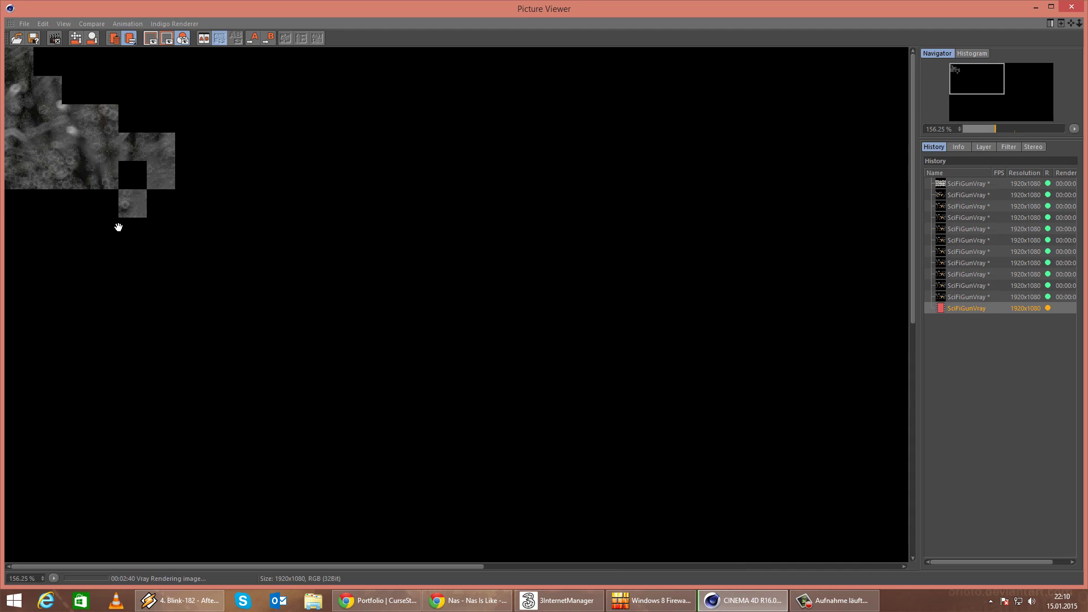
left_click(971, 301)
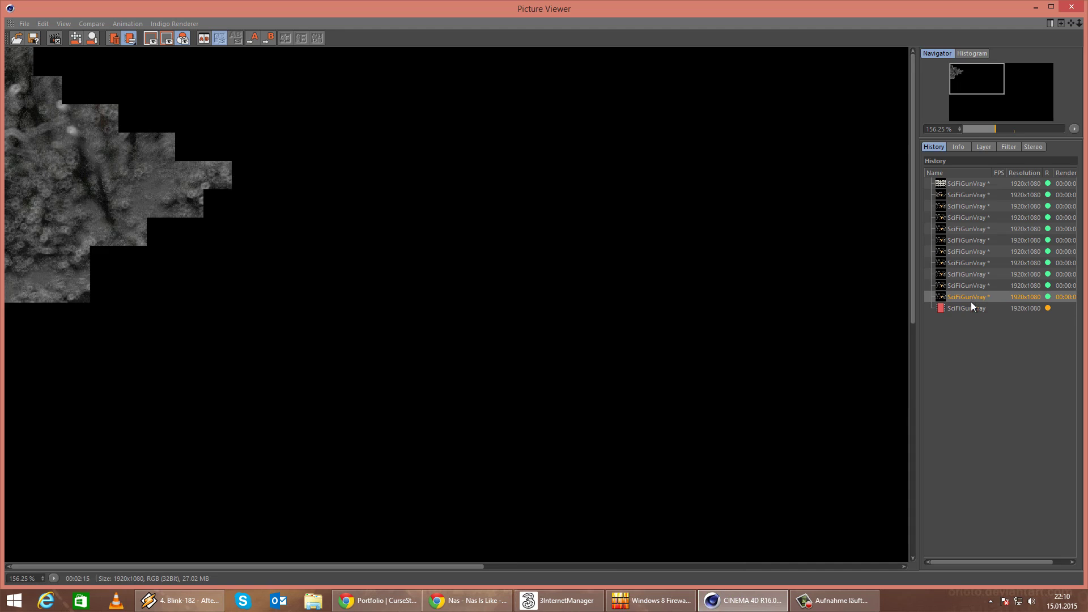
left_click(973, 310)
left_click(977, 300)
left_click(982, 311)
left_click(985, 297)
left_click(982, 308)
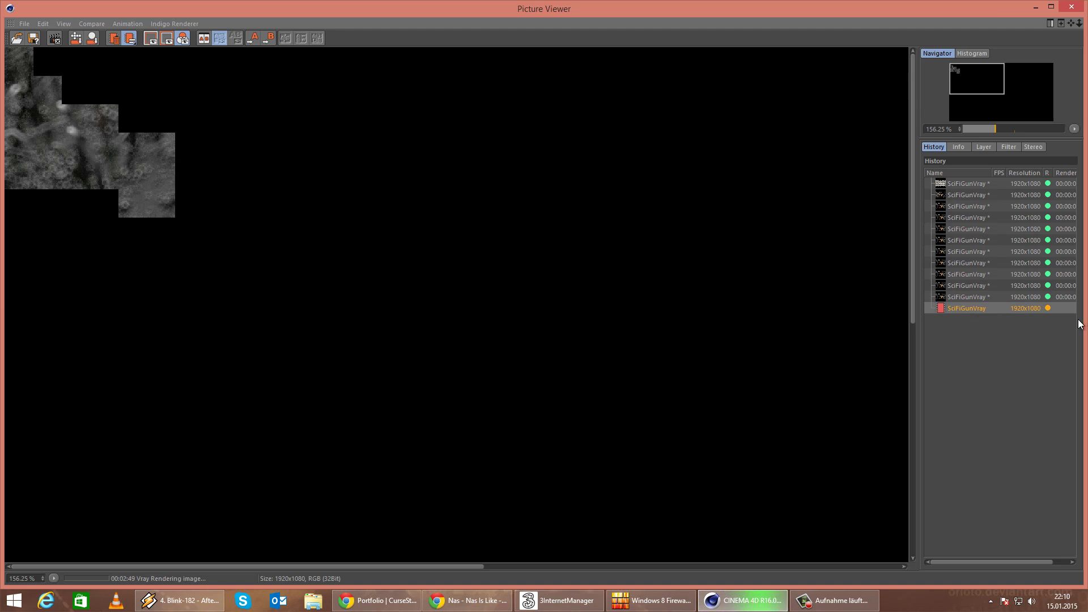
left_click(979, 297)
left_click(971, 309)
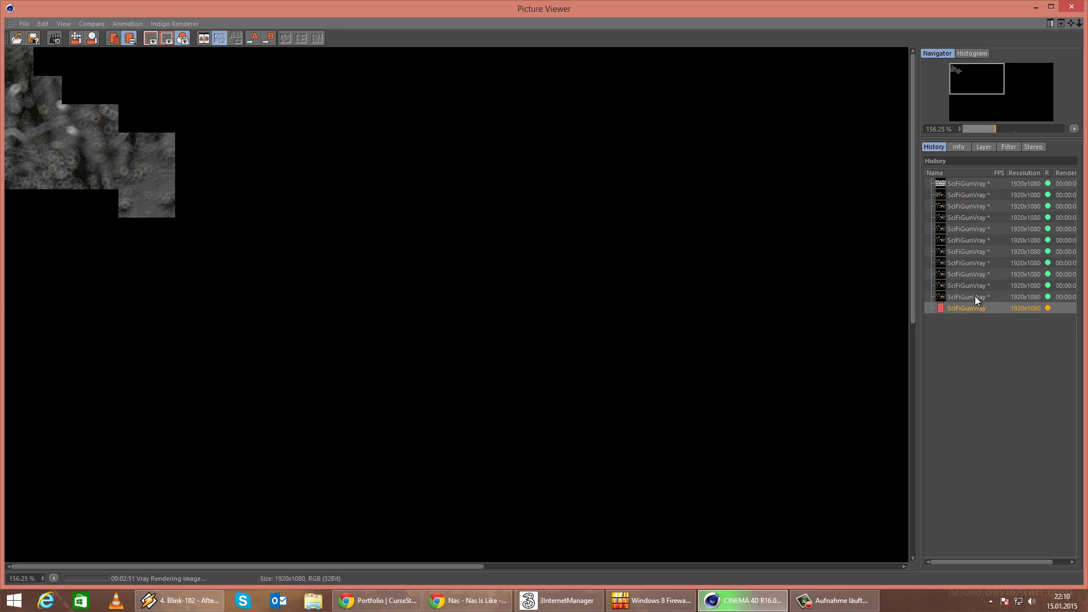
left_click(975, 296)
left_click(968, 310)
left_click(977, 298)
left_click(972, 309)
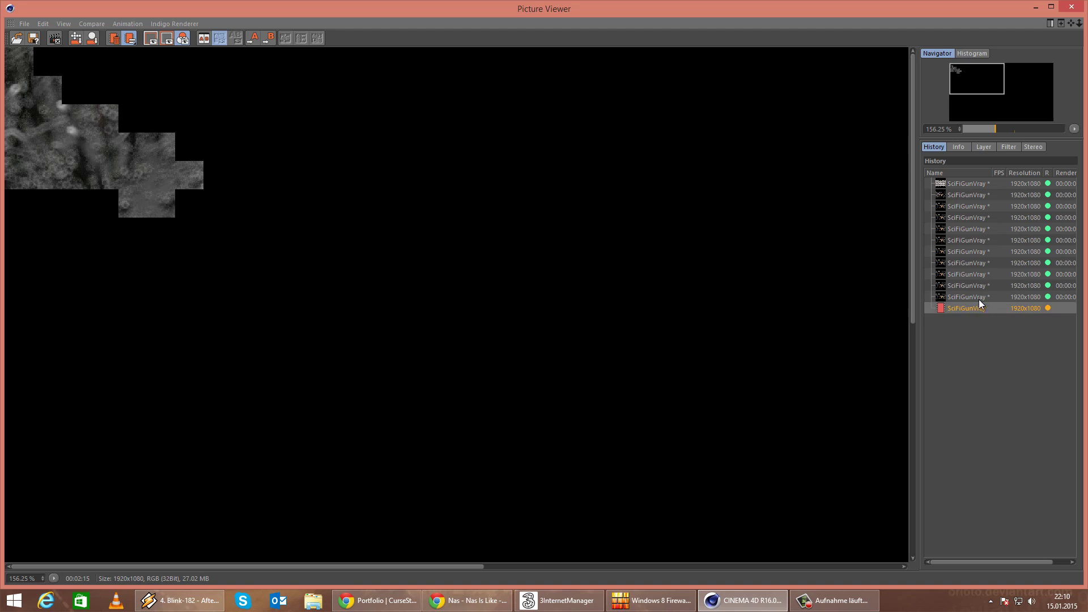
left_click(978, 298)
left_click(971, 308)
left_click(978, 296)
left_click(972, 308)
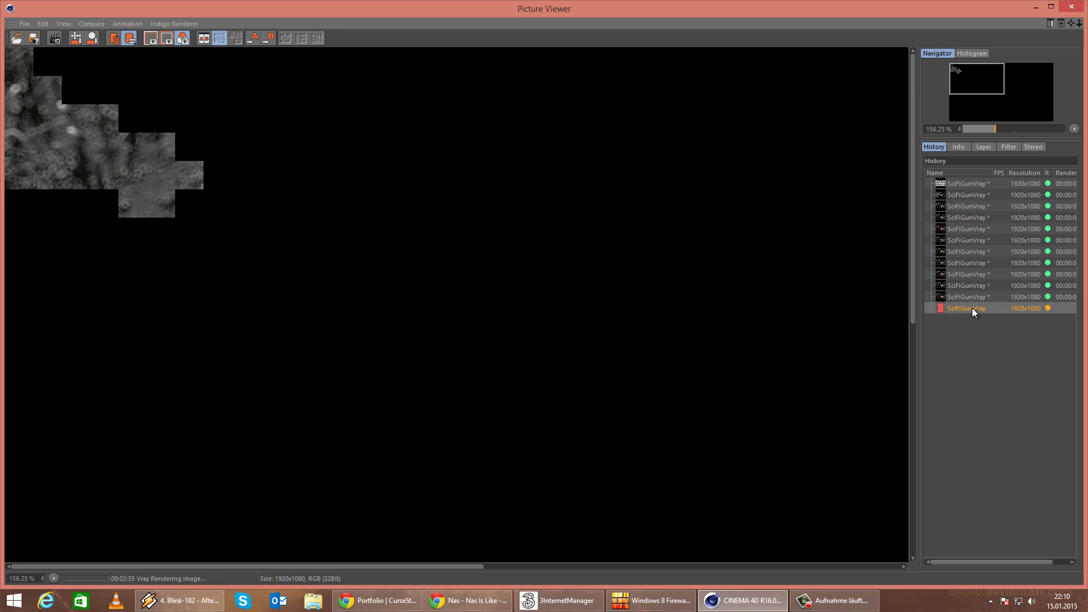
left_click(973, 298)
left_click(974, 305)
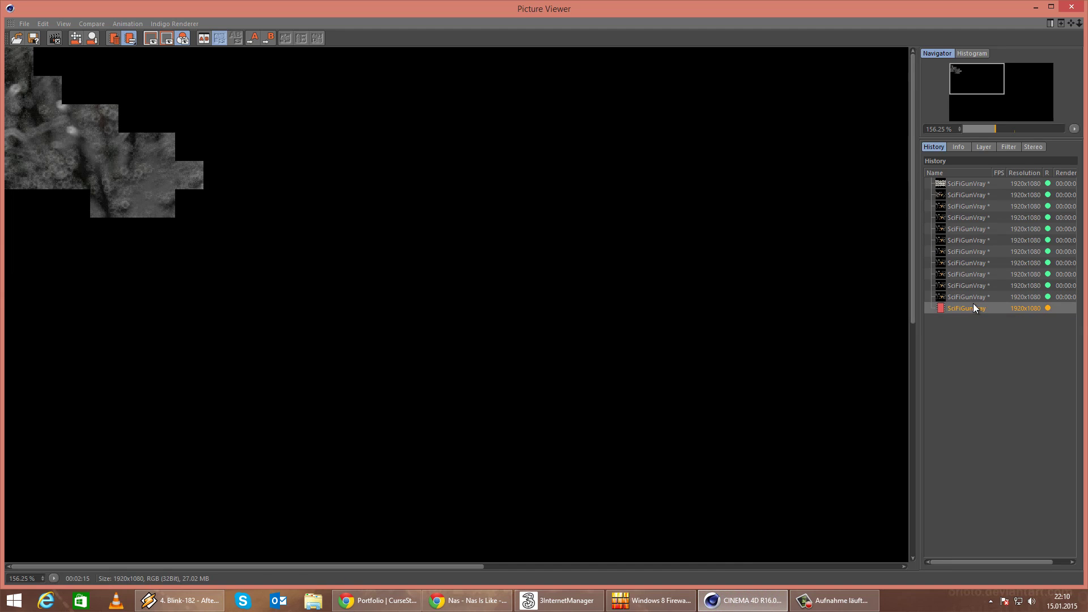
Inspect the running render's Sample Rate pass, then return to the full image and look over its finished tiles.
left_click(983, 147)
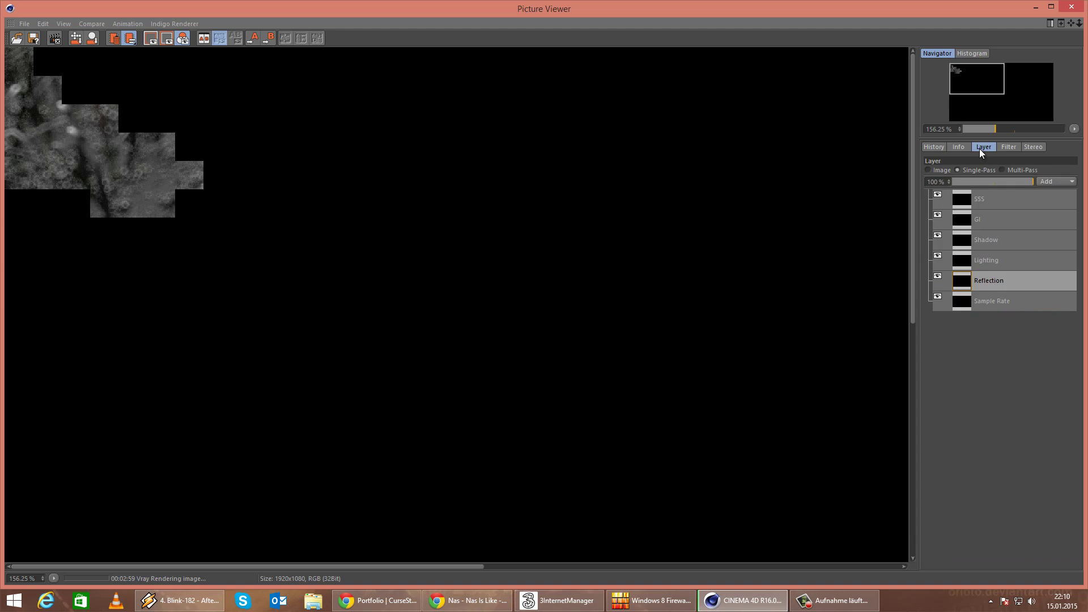
left_click(965, 301)
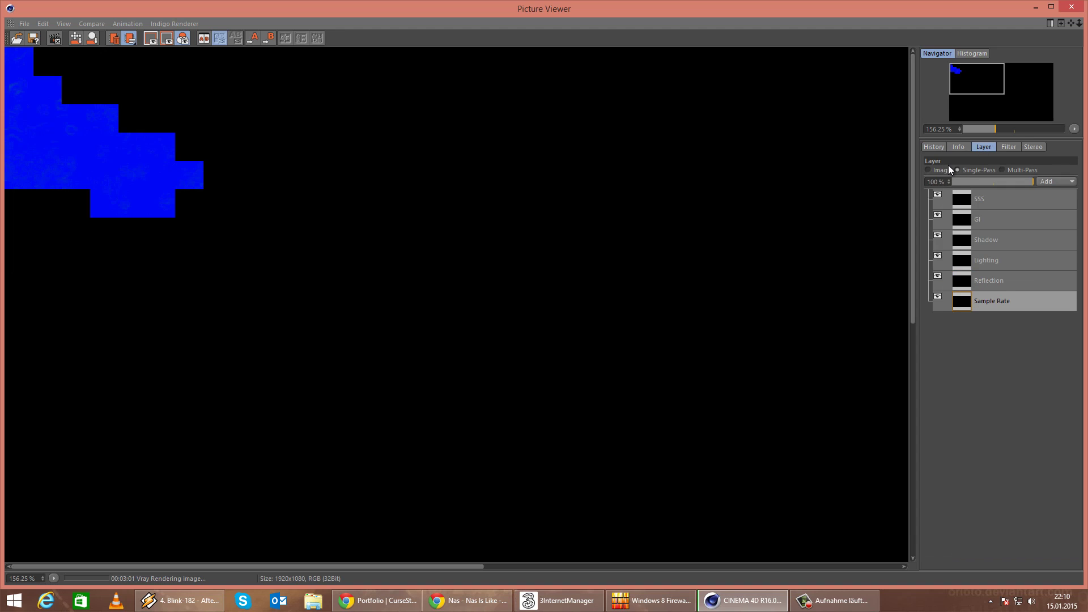
left_click(942, 170)
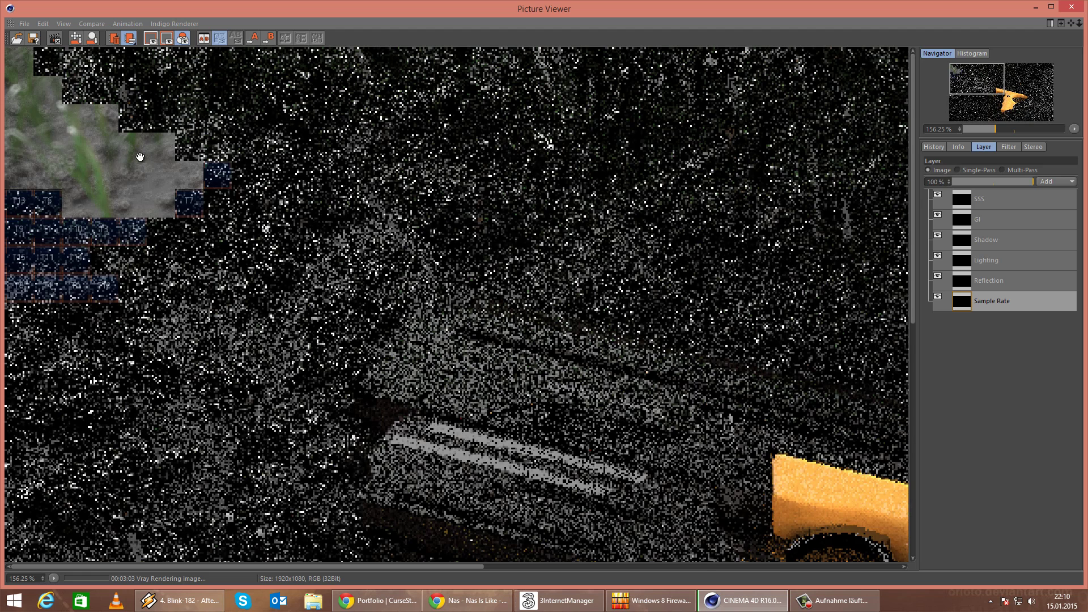
scroll(192, 274, "down", 1)
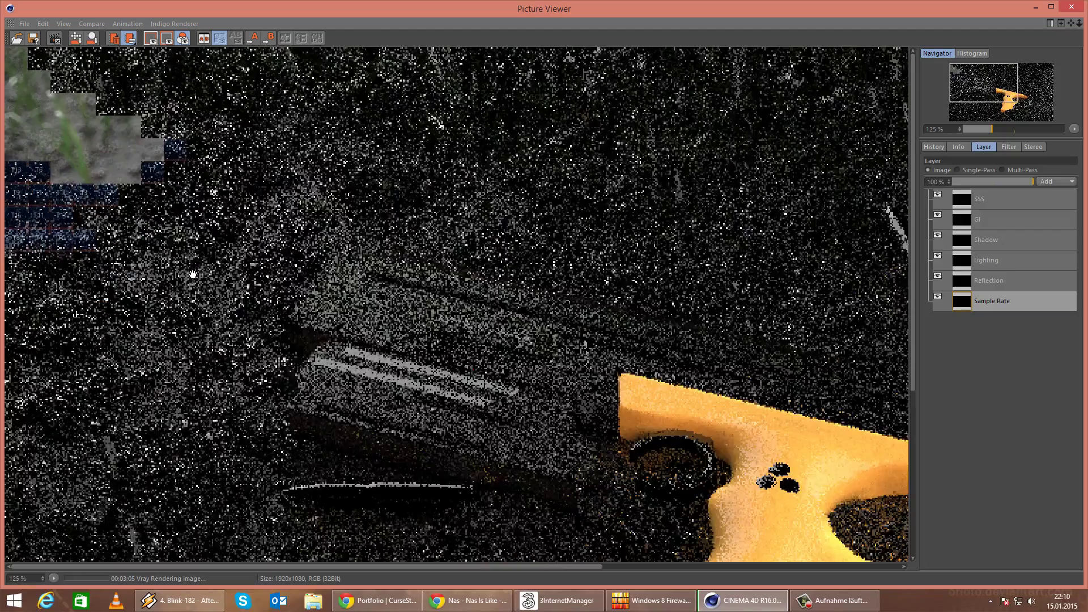
scroll(187, 279, "down", 1)
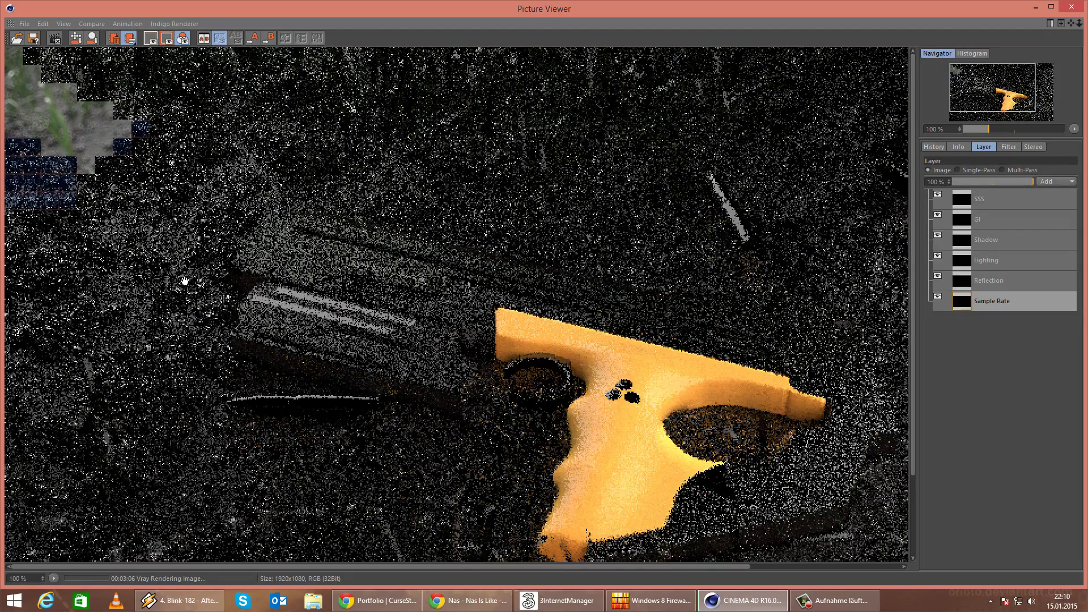
Stop the running render and close the Picture Viewer.
left_click(1069, 8)
left_click(559, 343)
left_click(1074, 7)
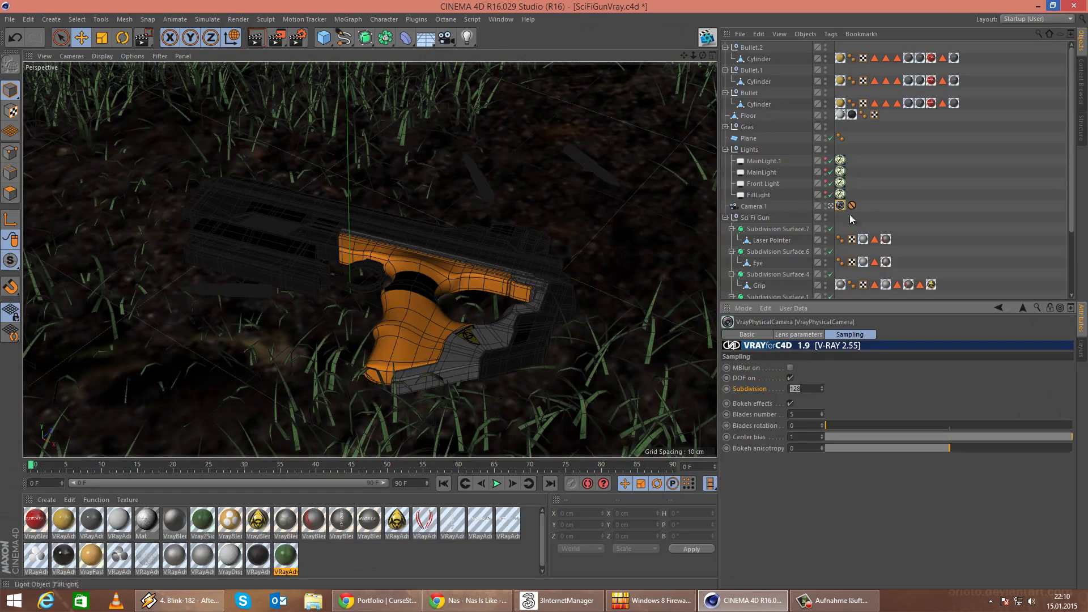
In the V-Ray physical camera's lens parameters, set the F-Stop to 6 and the shutter speed to 100.
left_click(883, 197)
left_click(841, 207)
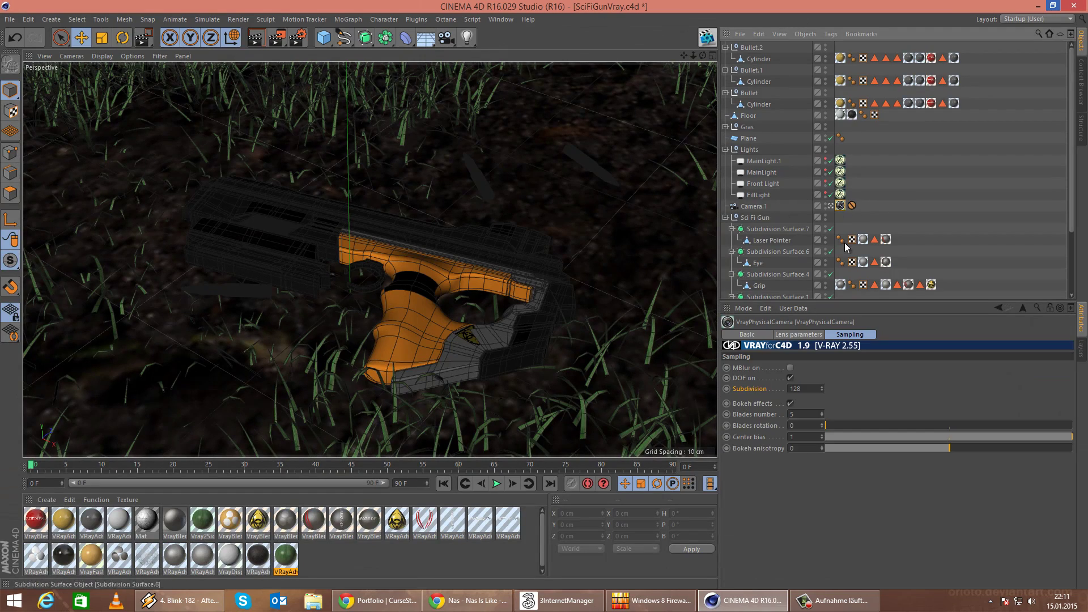
left_click(792, 335)
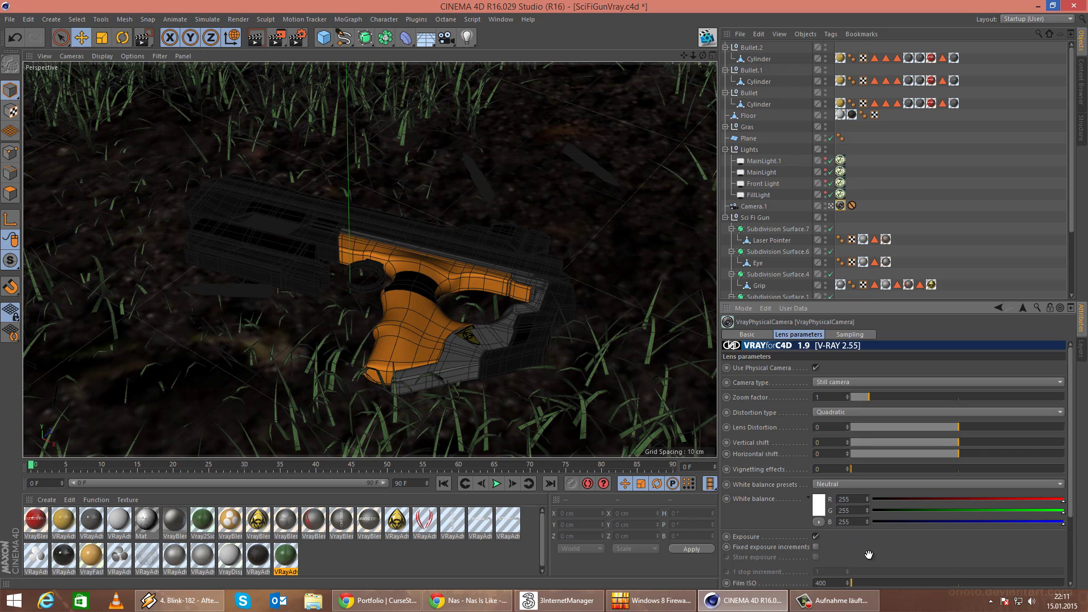
left_click_drag(869, 555, 872, 424)
left_click_drag(830, 520, 685, 501)
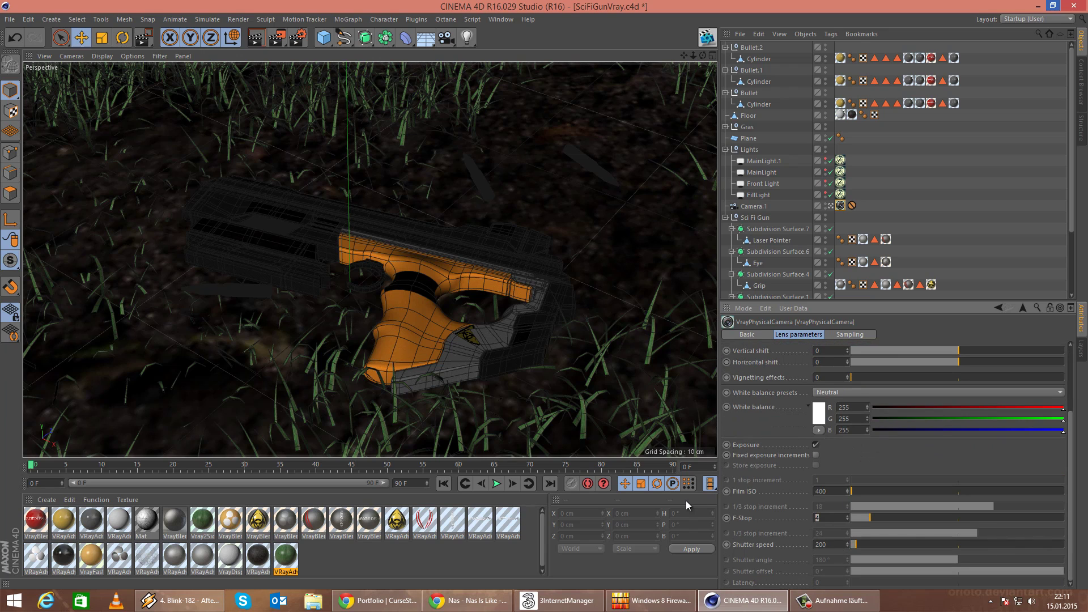
type("6")
key("Return")
left_click_drag(837, 542, 683, 526)
type("100")
key("Return")
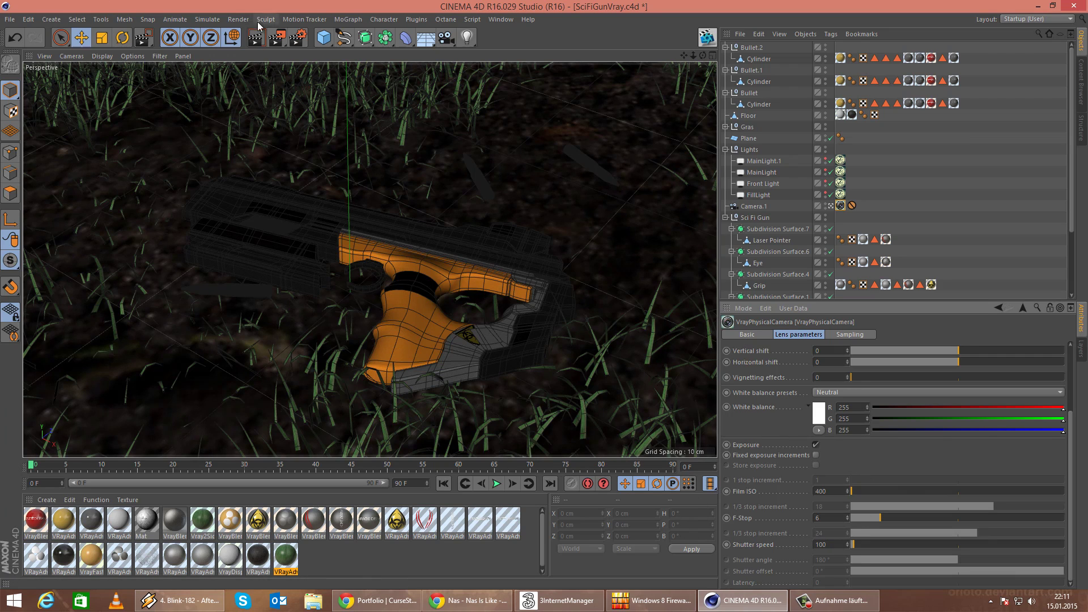
Render the scene to the Picture Viewer, declining to overwrite Gun3.exr.
left_click(241, 19)
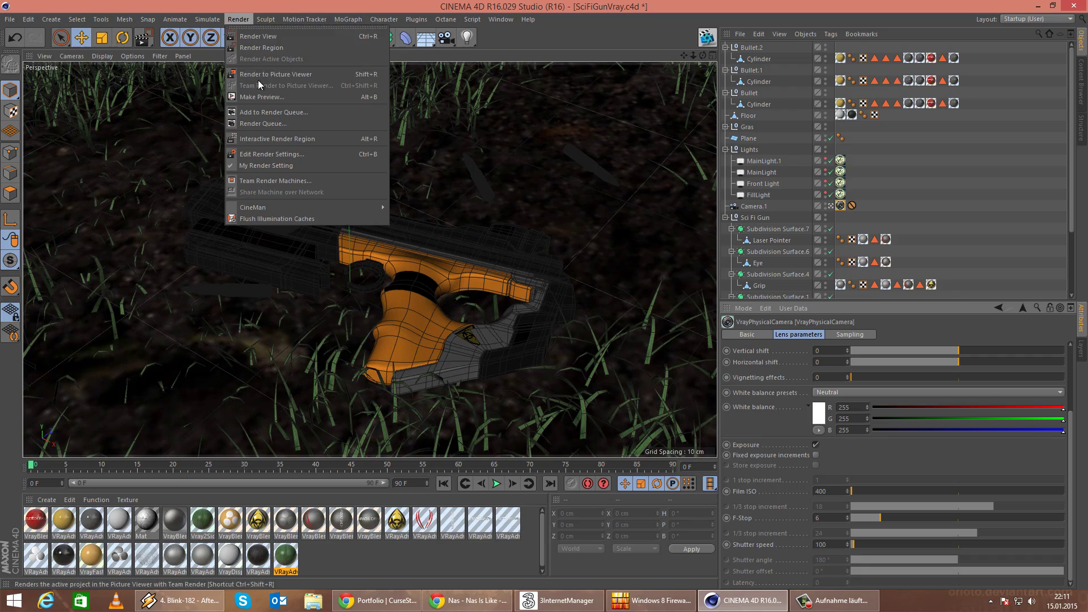
left_click(262, 74)
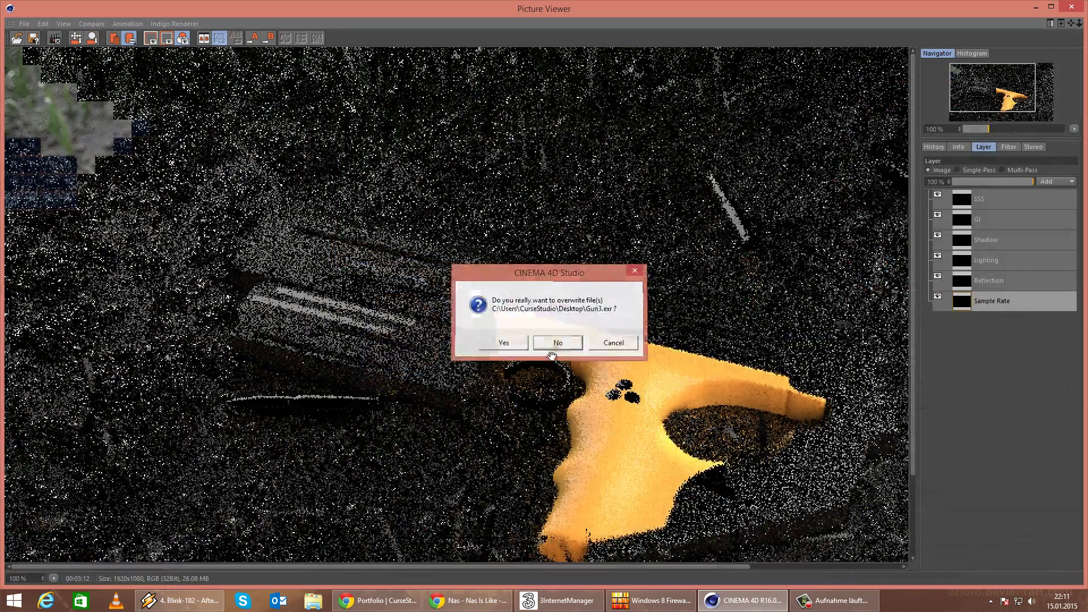
left_click(559, 342)
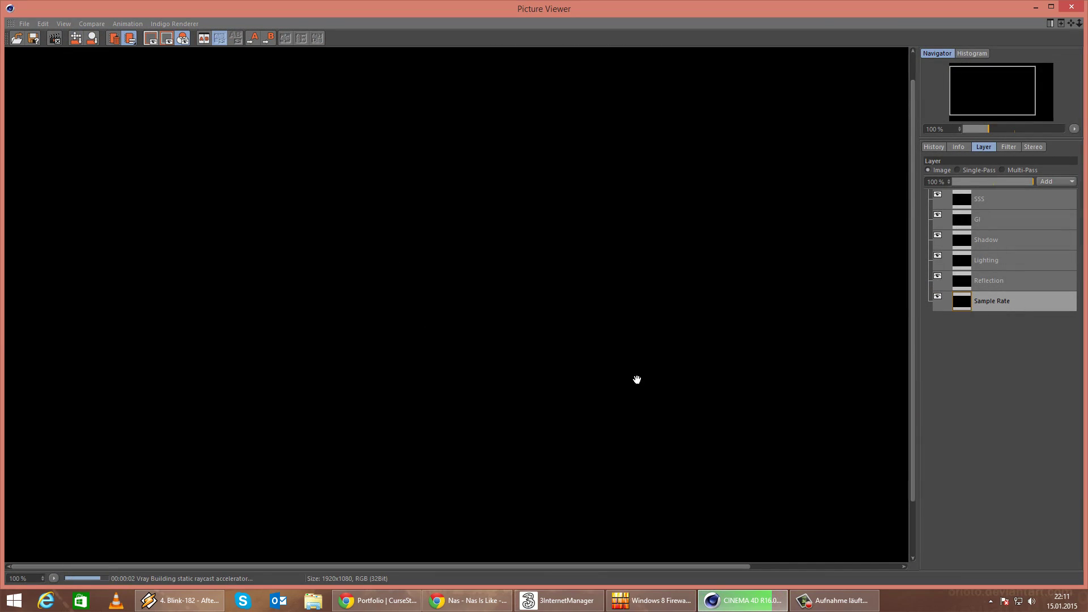
left_click_drag(660, 314, 656, 403)
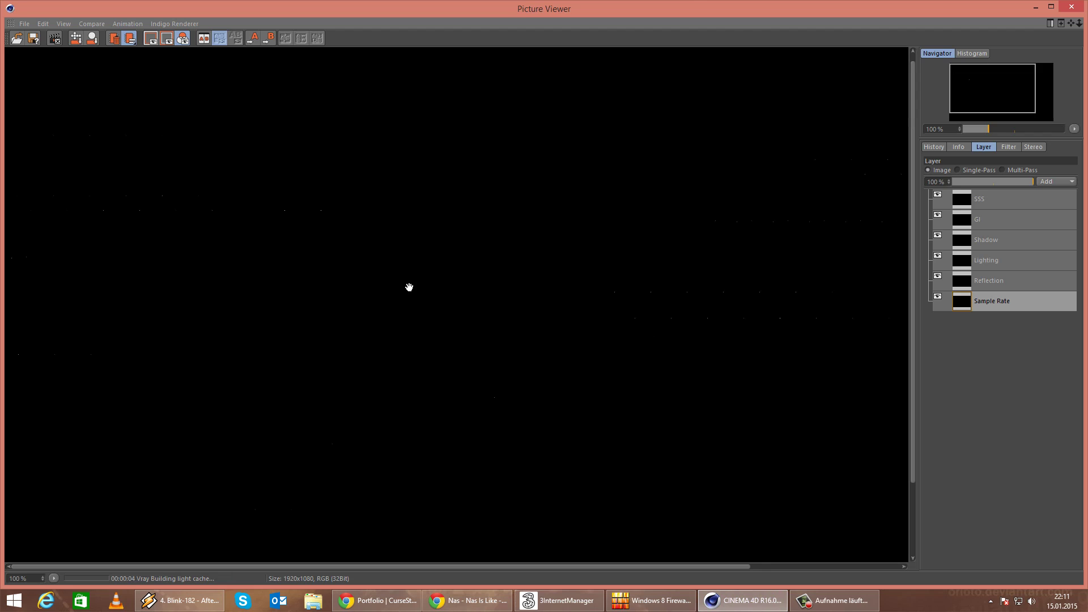
scroll(409, 287, "down", 1)
scroll(400, 295, "up", 1)
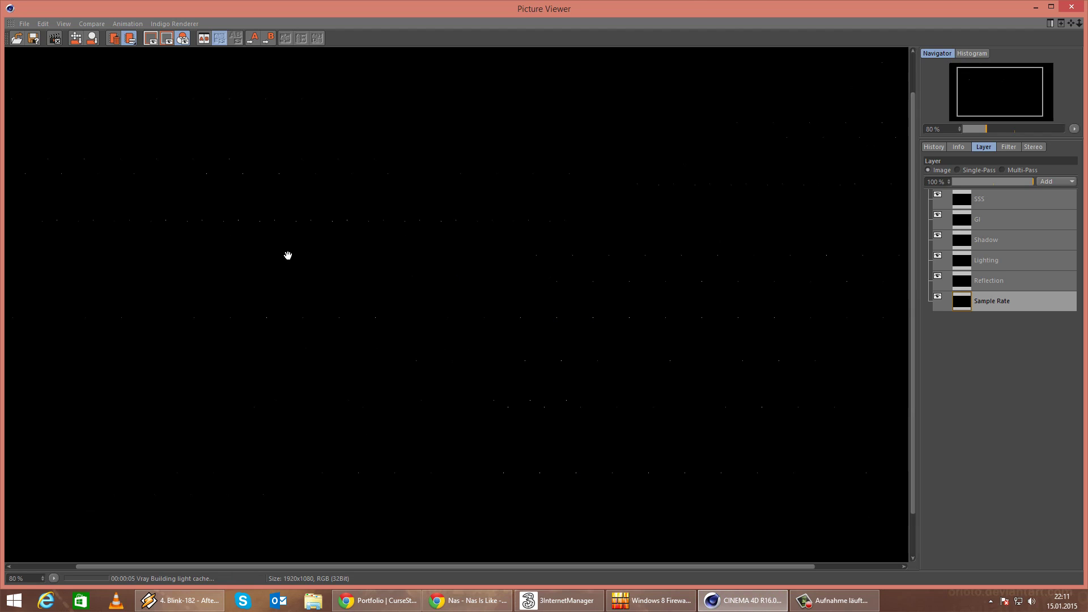
left_click_drag(456, 337, 453, 337)
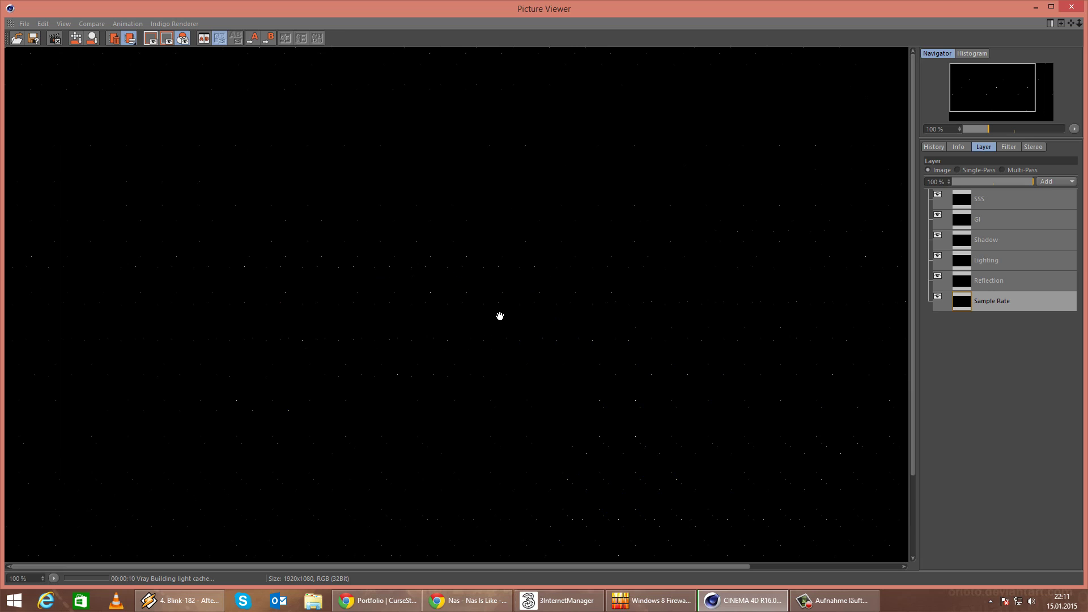
scroll(469, 352, "down", 1)
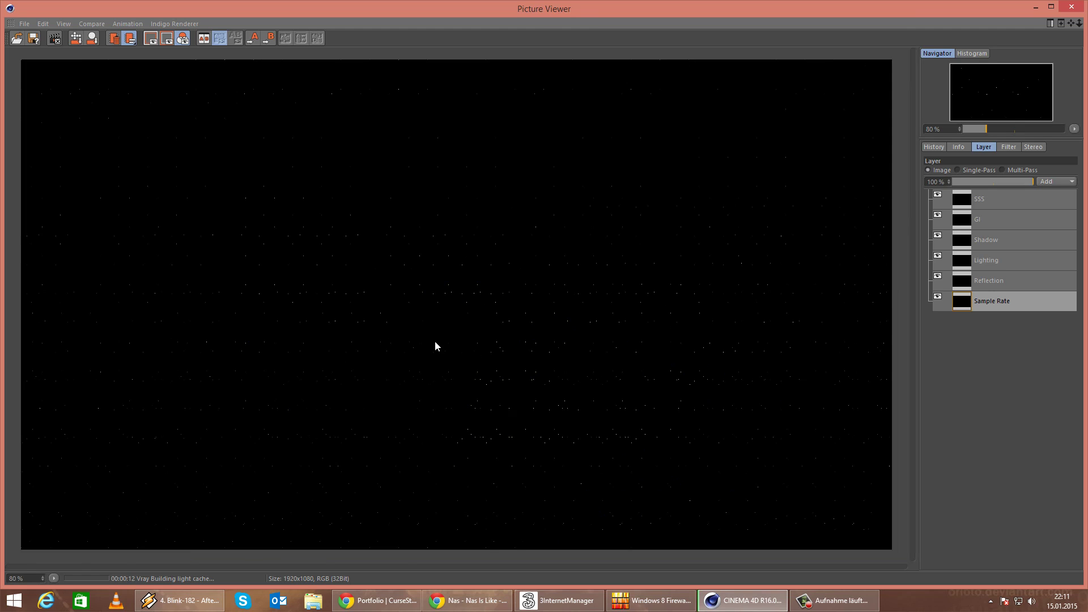
scroll(434, 341, "up", 1)
scroll(448, 323, "down", 1)
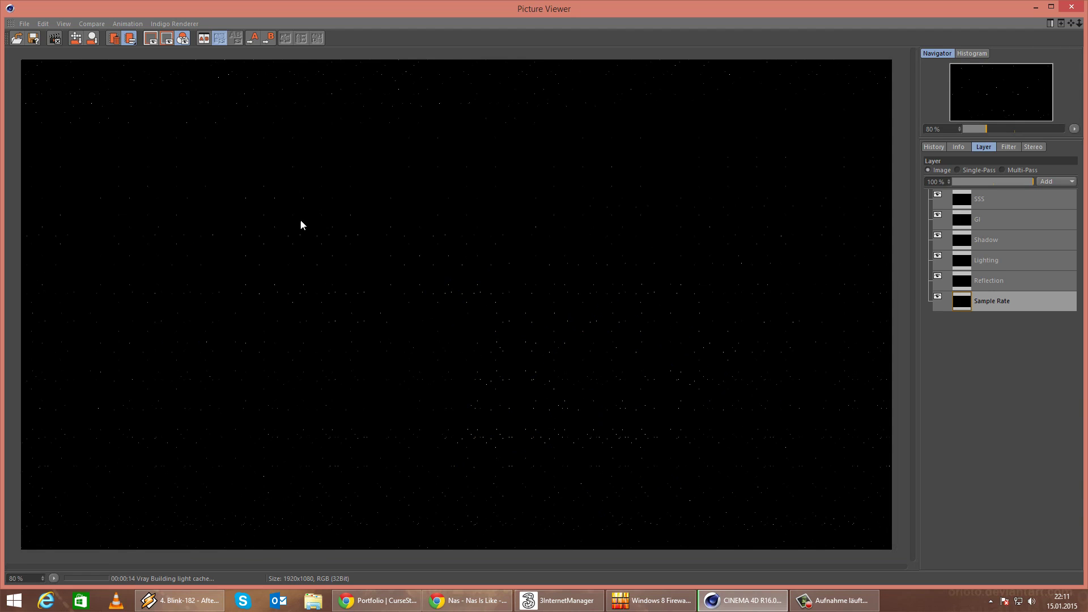